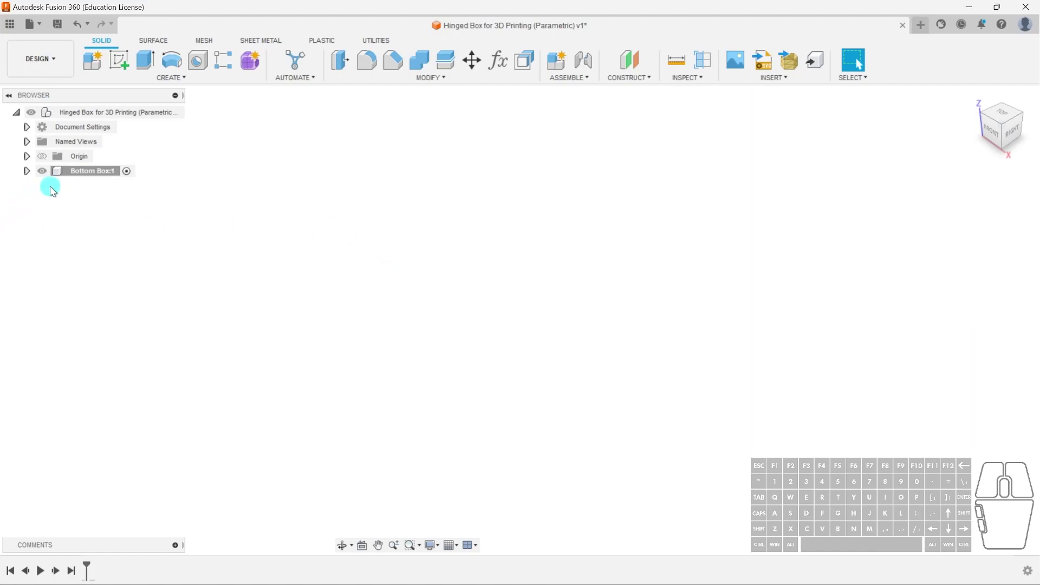
# - Start a sketch on the horizontal XY origin plane inside the Bottom Box component
pyautogui.click(127, 172)
pyautogui.click(118, 64)
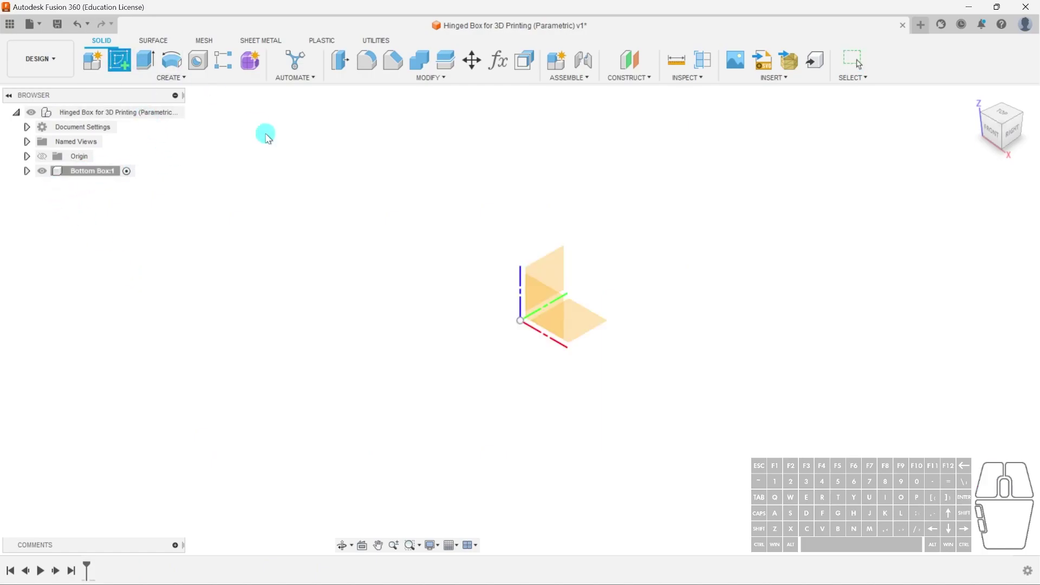
pyautogui.click(590, 323)
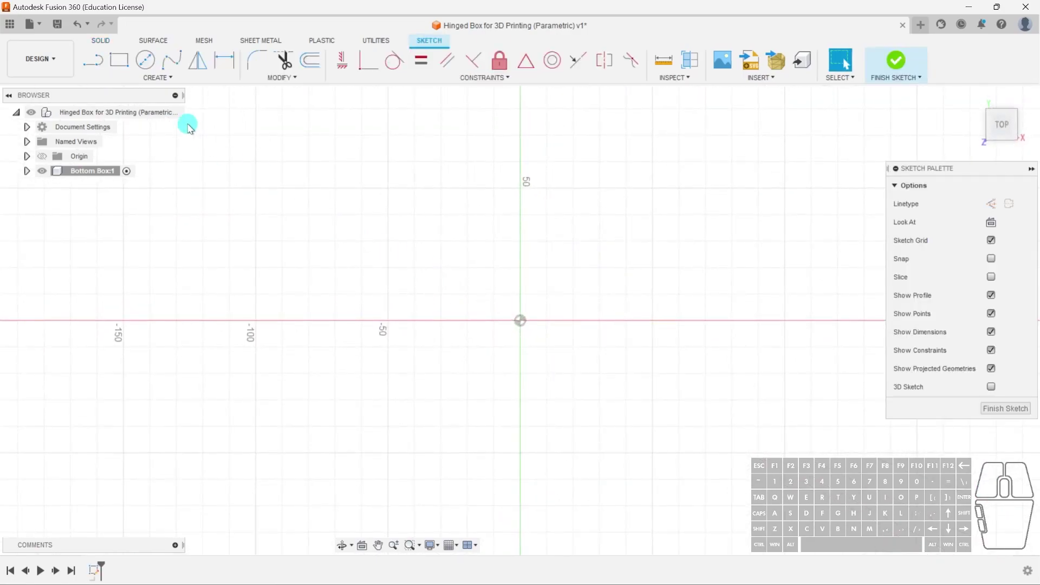
# - Draw a 70 mm by 70 mm two-point rectangle starting at the origin and finish the sketch
pyautogui.click(155, 78)
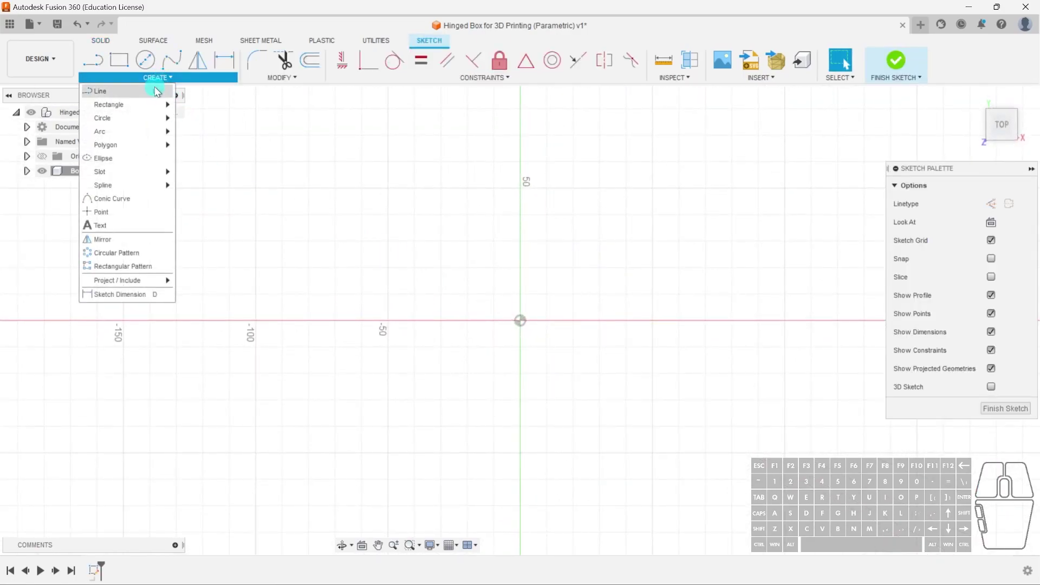
pyautogui.click(140, 107)
pyautogui.click(216, 102)
pyautogui.moveTo(529, 314); pyautogui.dragTo(401, 334, button='middle')
pyautogui.click(394, 342)
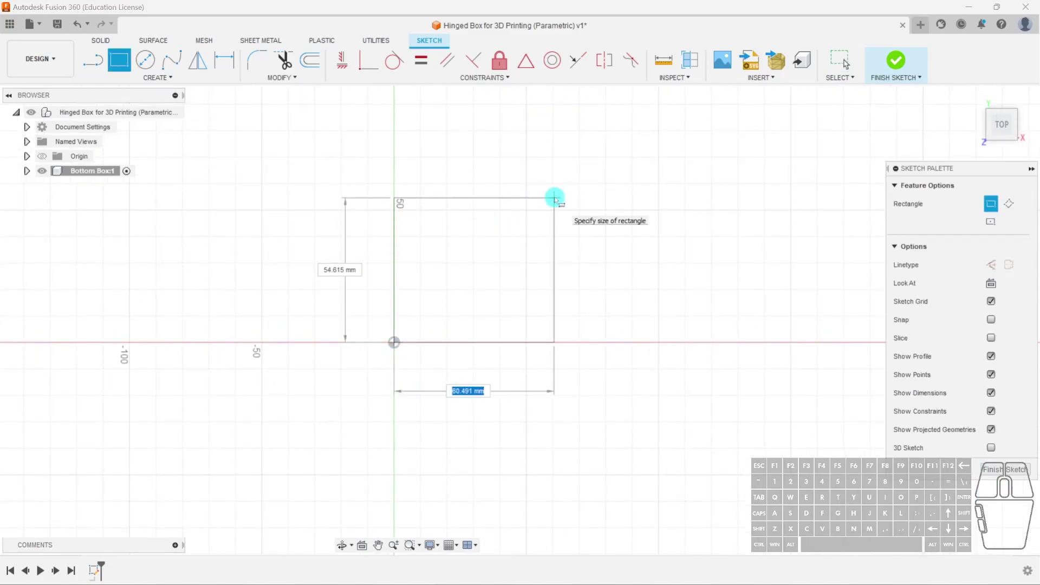
pyautogui.write('70')
pyautogui.press('Tab')
pyautogui.write('70')
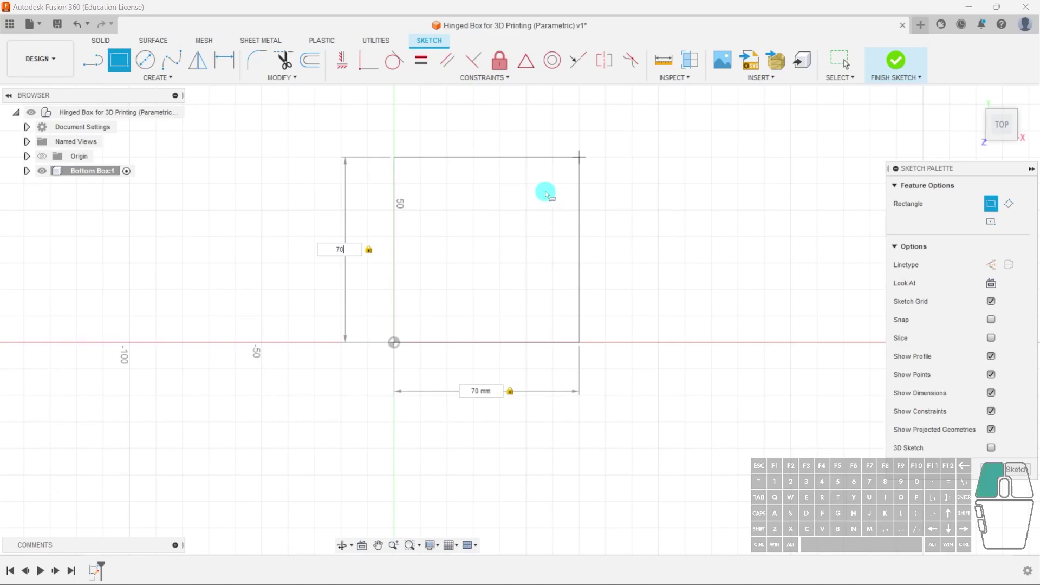
pyautogui.press('Return')
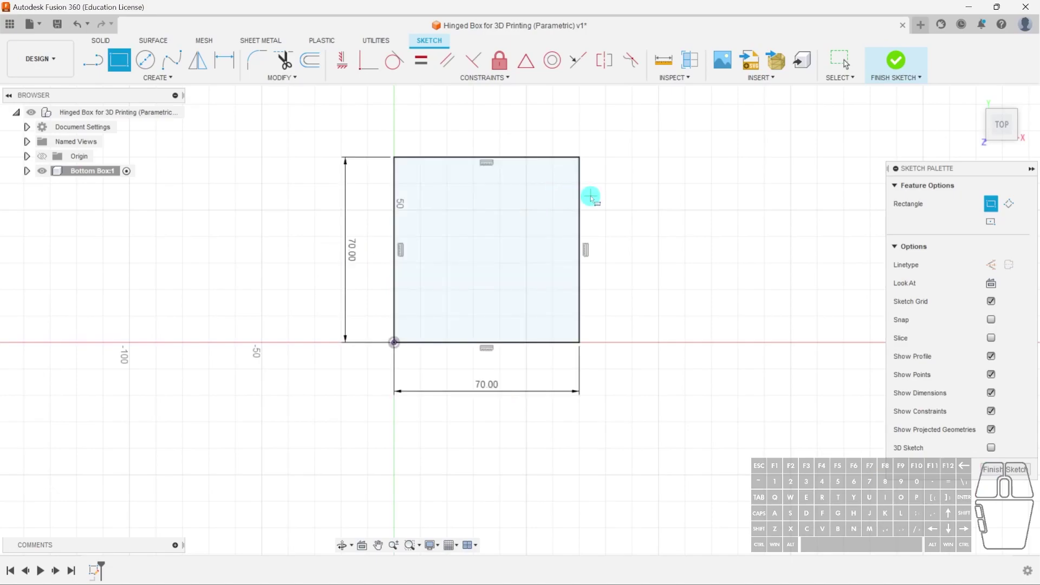
pyautogui.click(994, 470)
pyautogui.moveTo(701, 357)
pyautogui.mouseDown(button='middle')
pyautogui.moveTo(650, 265)
pyautogui.moveTo(494, 365)
pyautogui.moveTo(590, 333)
pyautogui.mouseUp(button='middle')
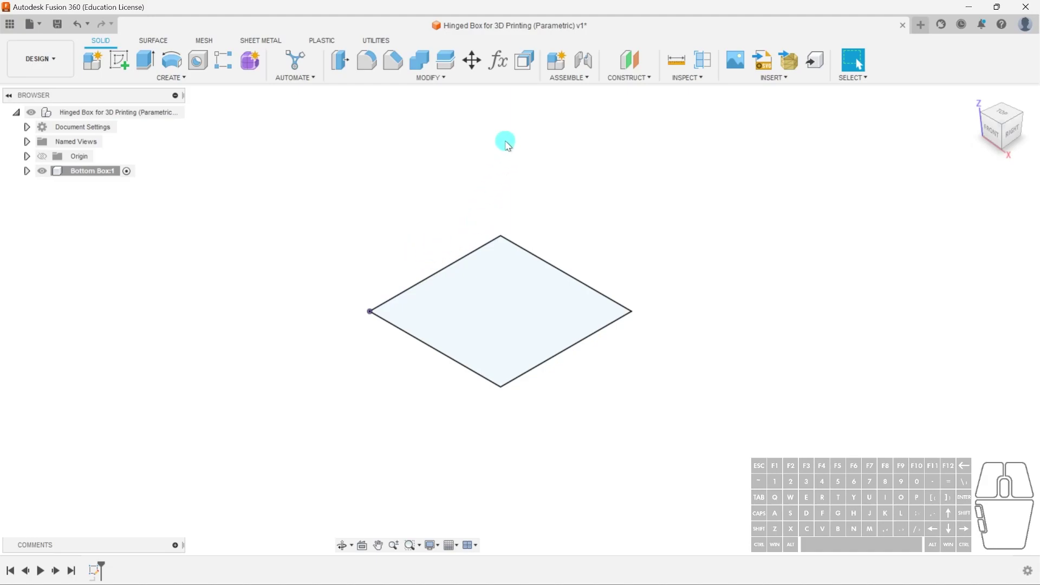
pyautogui.click(502, 62)
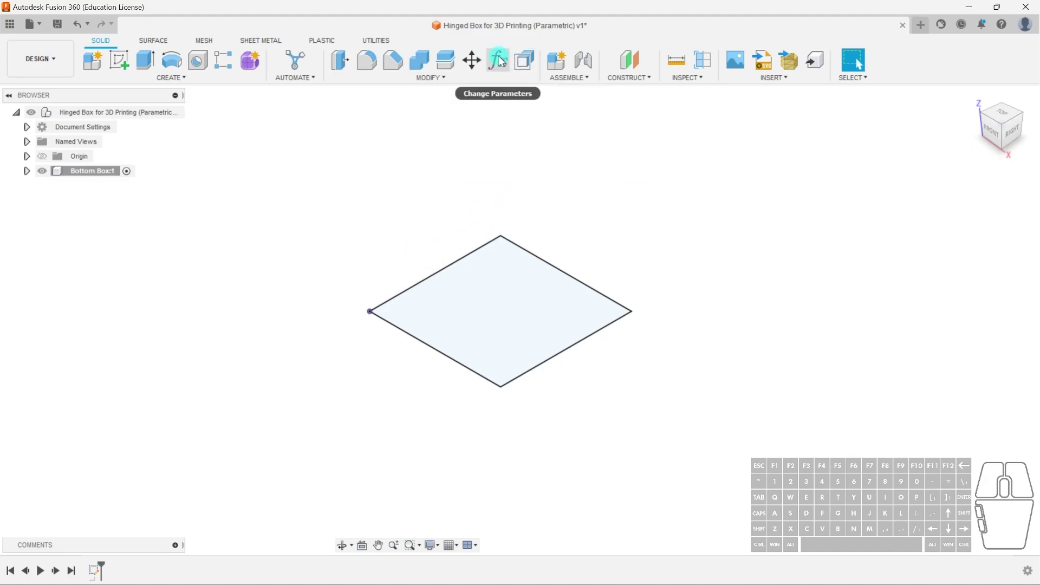
pyautogui.click(471, 76)
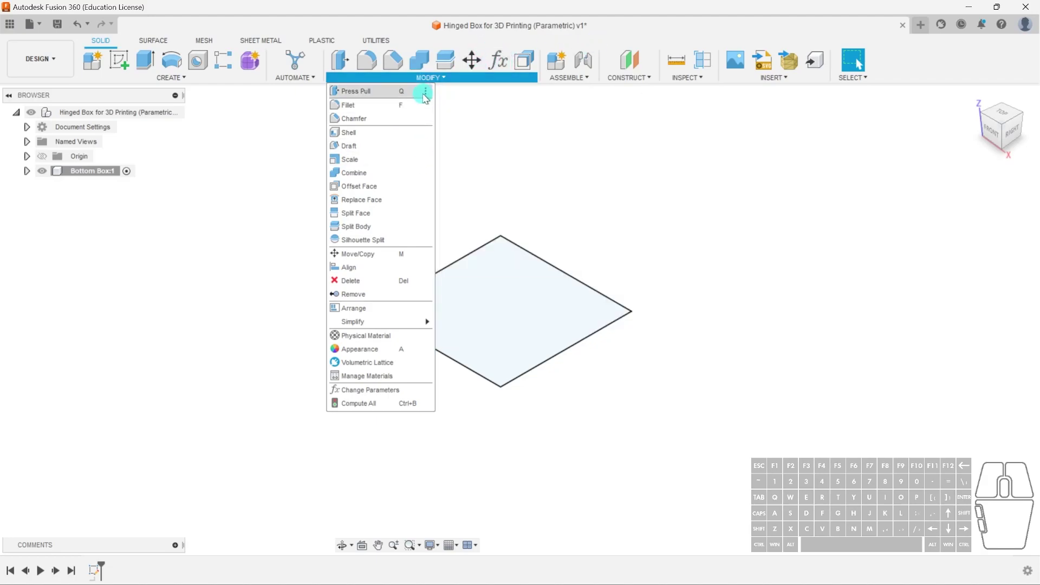
pyautogui.click(426, 391)
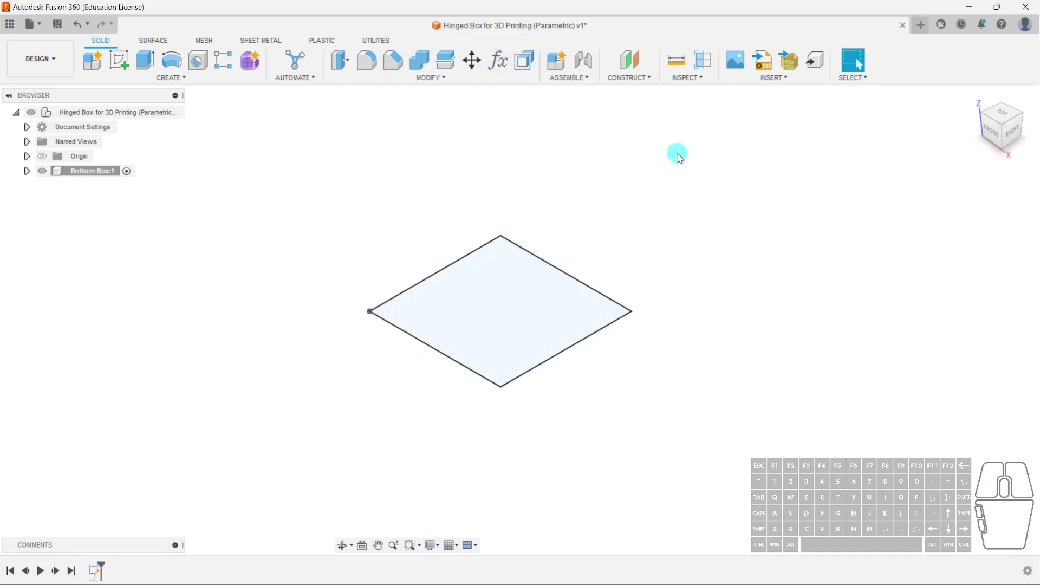
pyautogui.write('schange')
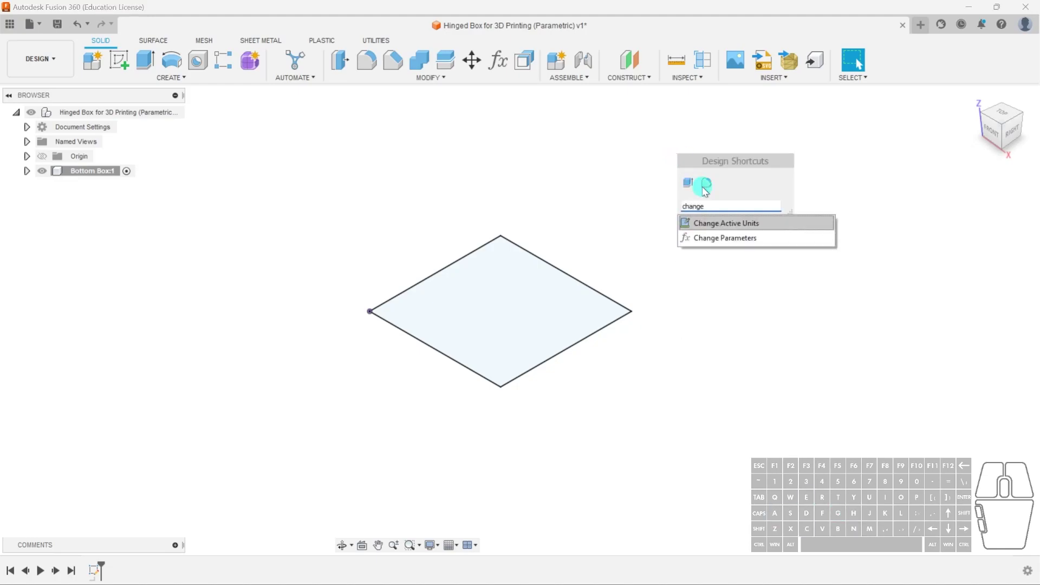
# - In Change Parameters, begin a new user parameter named WallThickness in mm with the expression 1.2
pyautogui.click(499, 62)
pyautogui.moveTo(556, 136); pyautogui.dragTo(479, 161)
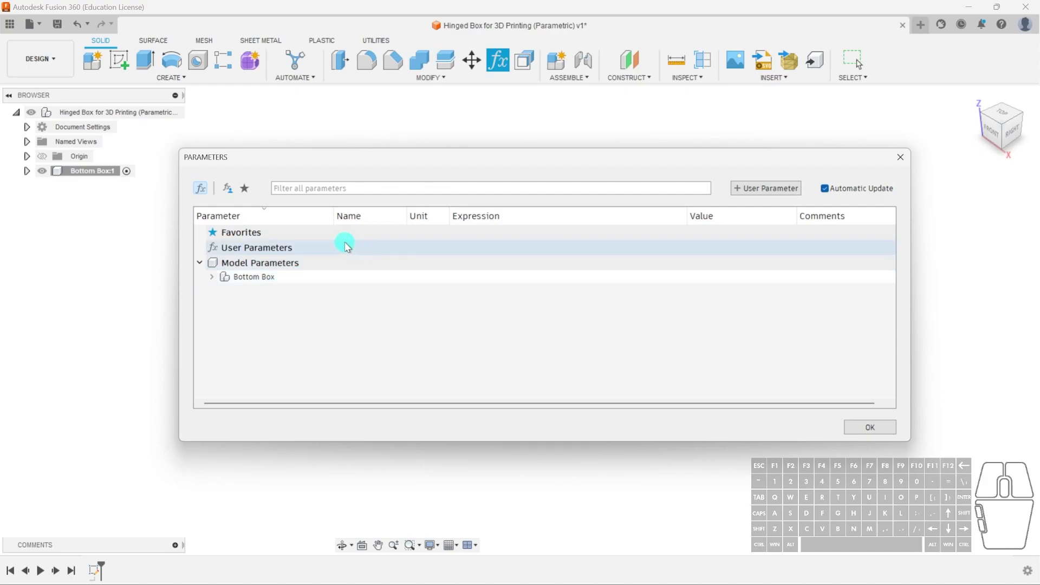
pyautogui.click(756, 189)
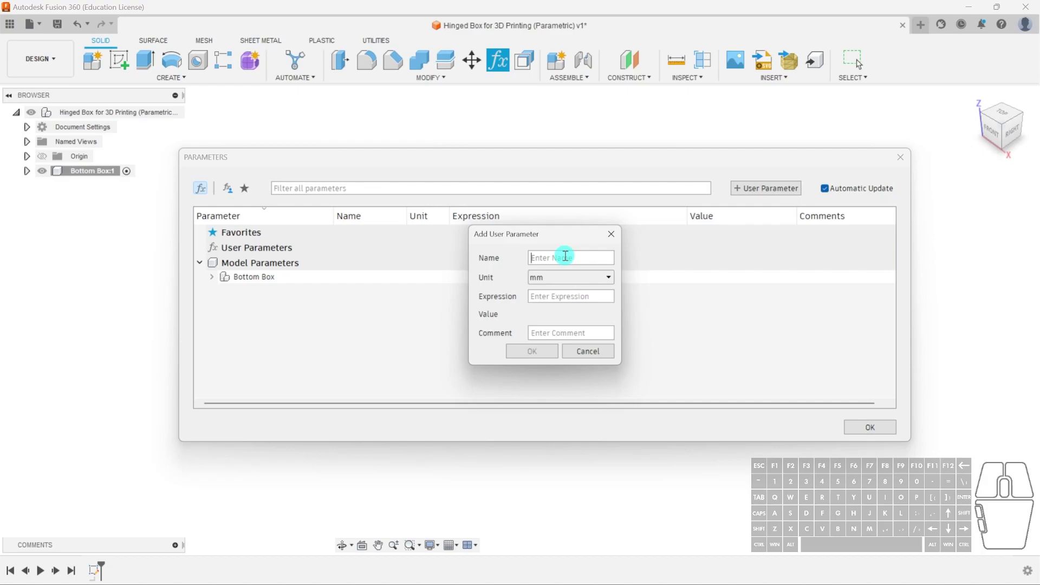
pyautogui.write('WallThickness')
pyautogui.click(541, 258)
pyautogui.press('BackSpace')
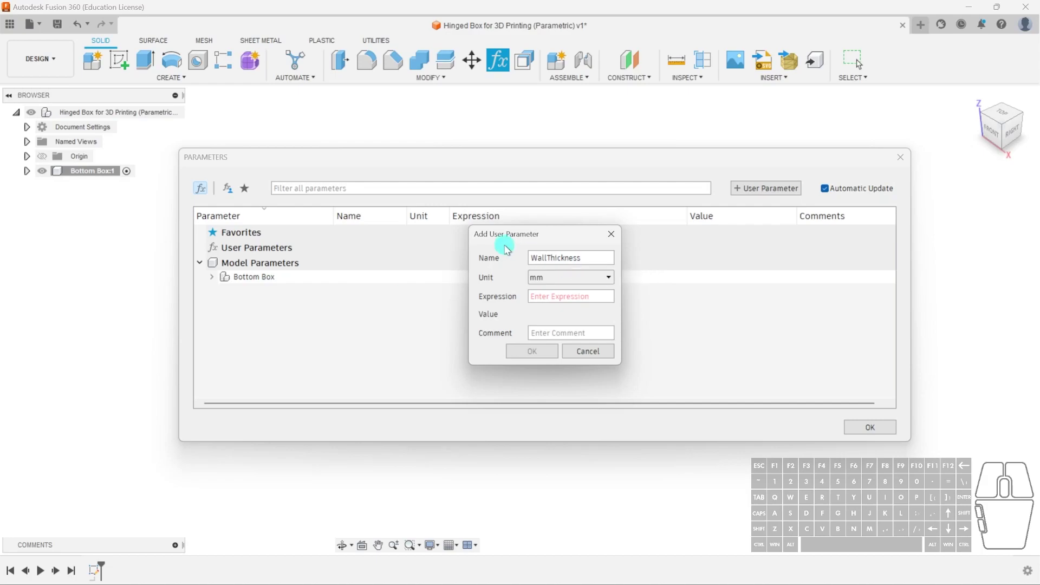
pyautogui.click(550, 257)
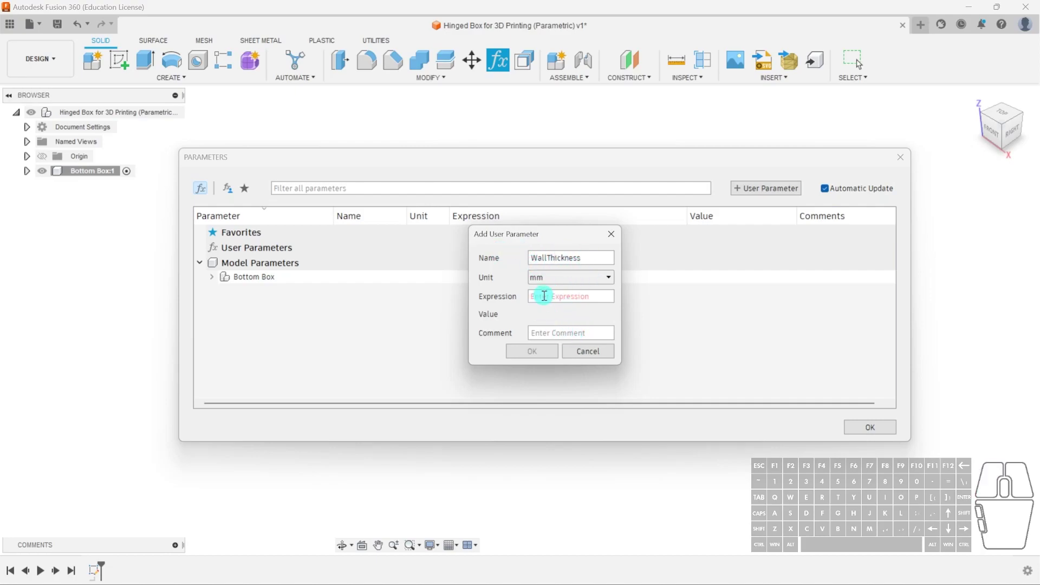
pyautogui.click(572, 297)
pyautogui.write('70')
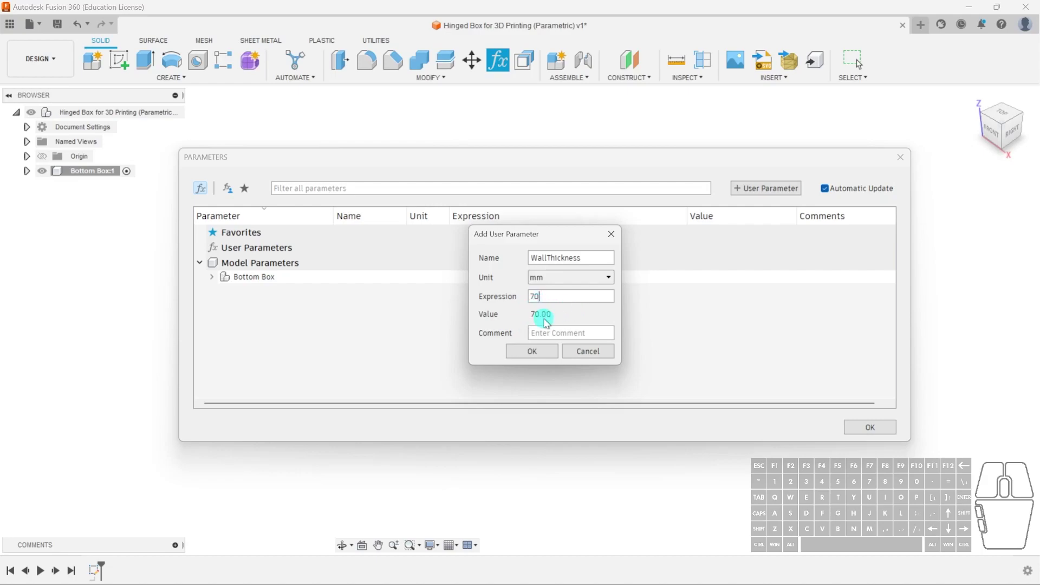
pyautogui.doubleClick(547, 300)
pyautogui.write('12')
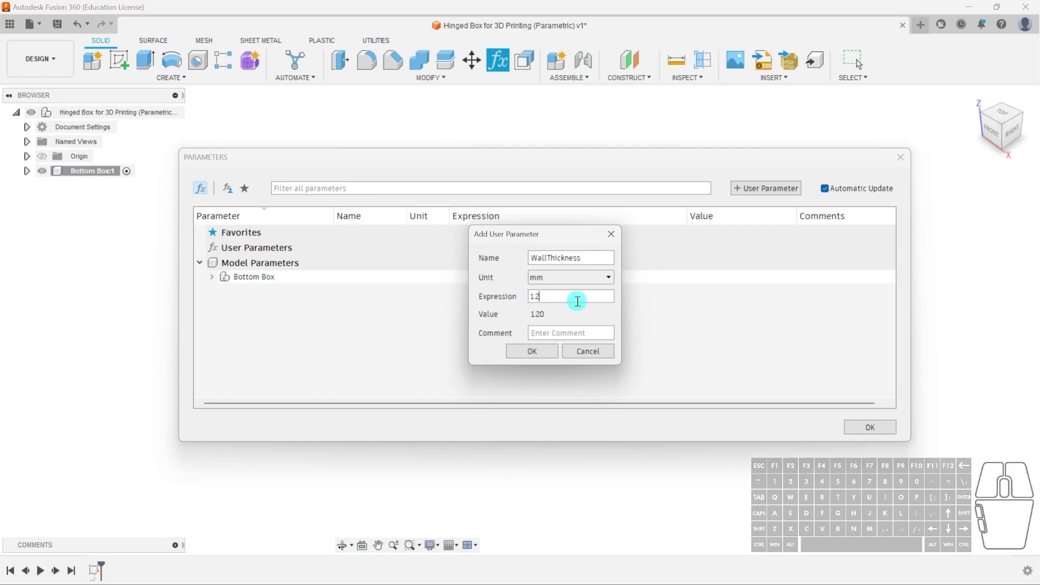
# - Give the WallThickness parameter the comment "The thickness of the box's wall", create it, and widen the Comments column
pyautogui.click(558, 333)
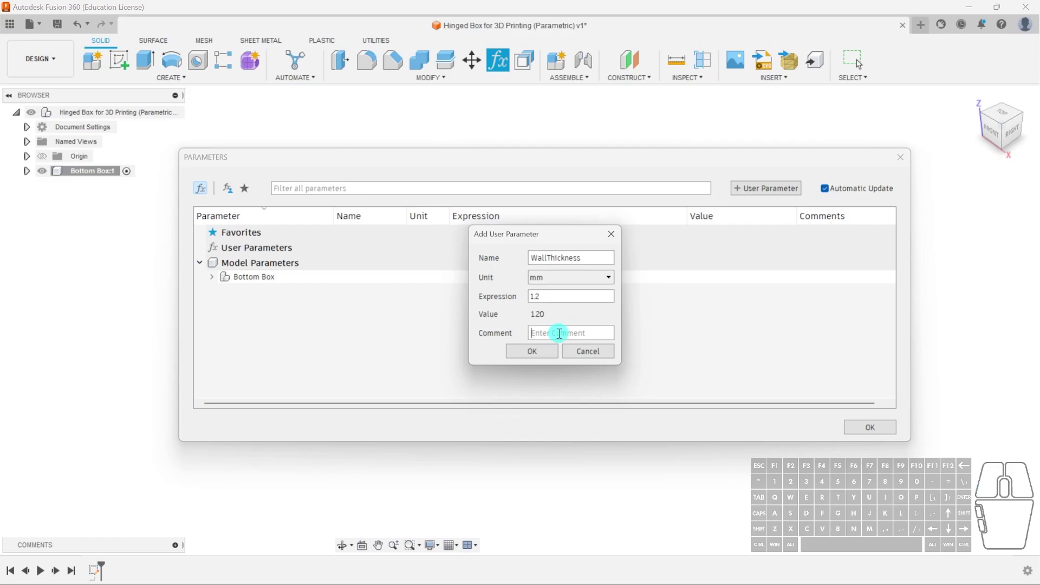
pyautogui.click(556, 335)
pyautogui.write('The thickness')
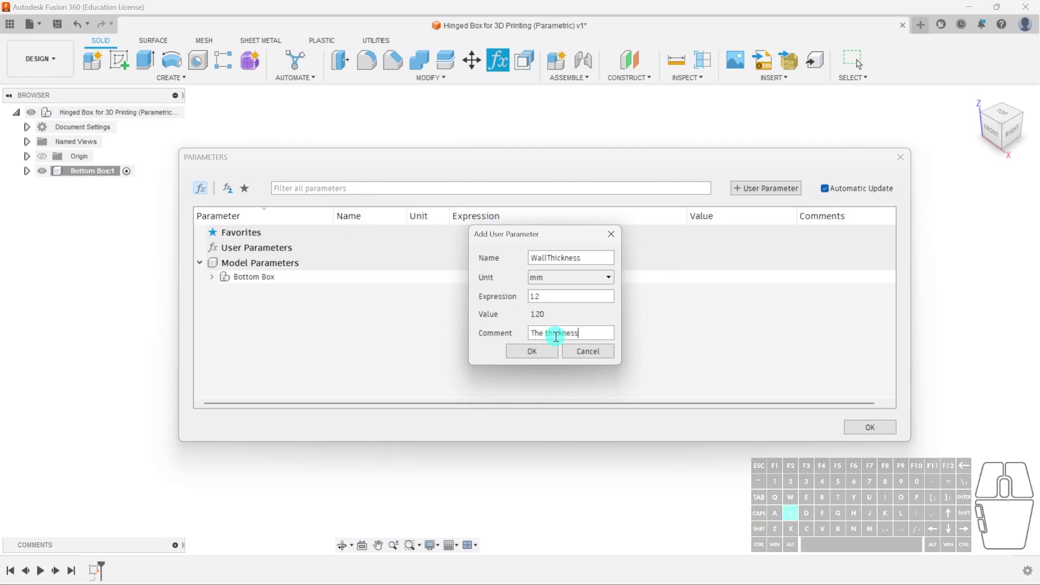
pyautogui.write(' of the w')
pyautogui.write("box's wall")
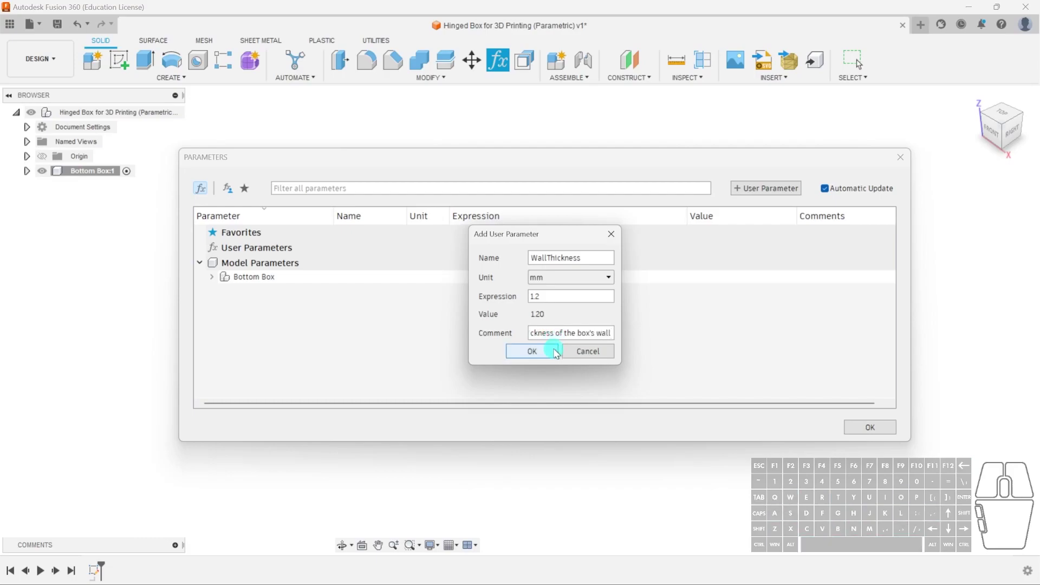
pyautogui.click(542, 351)
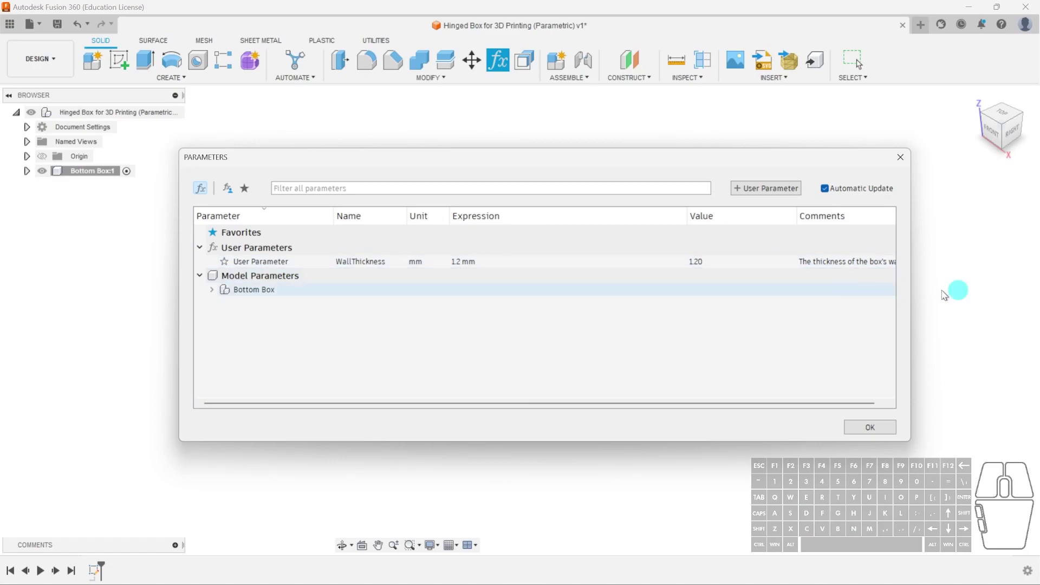
pyautogui.moveTo(796, 216); pyautogui.dragTo(759, 216)
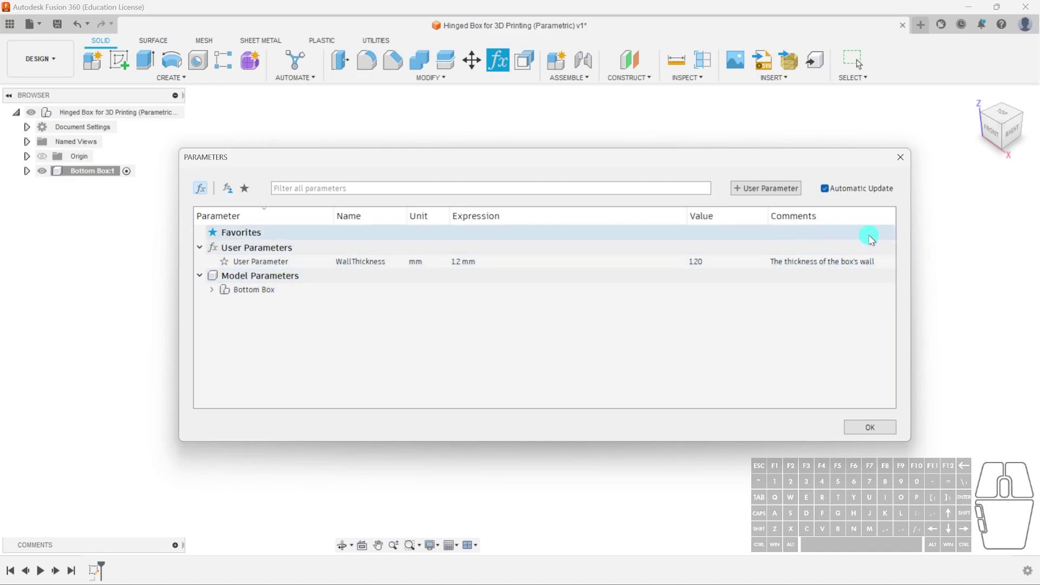
# - Add a user parameter named BoxHeight in mm with the expression 70
pyautogui.click(760, 190)
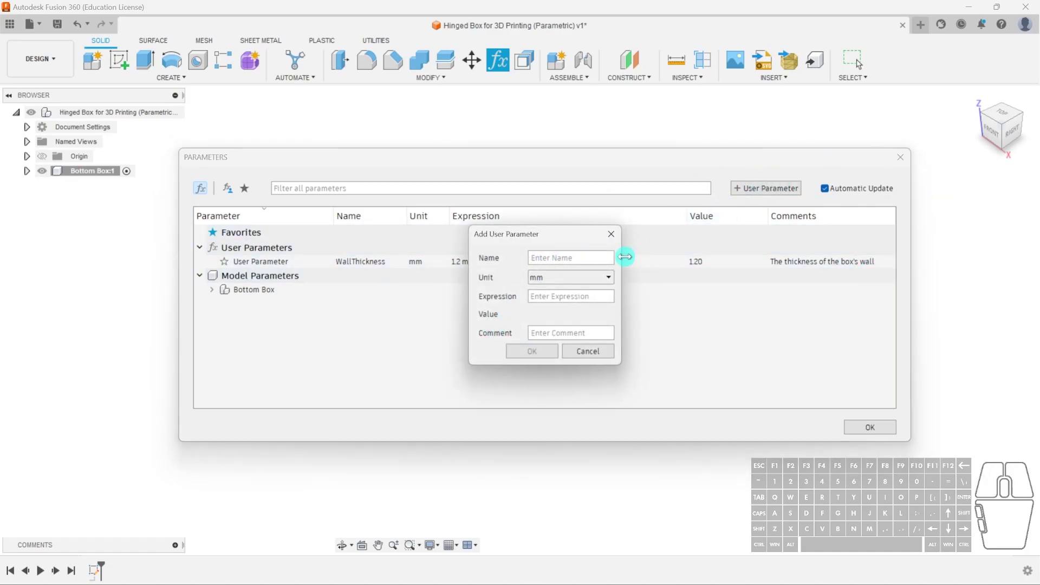
pyautogui.write('BoxHeight')
pyautogui.click(549, 298)
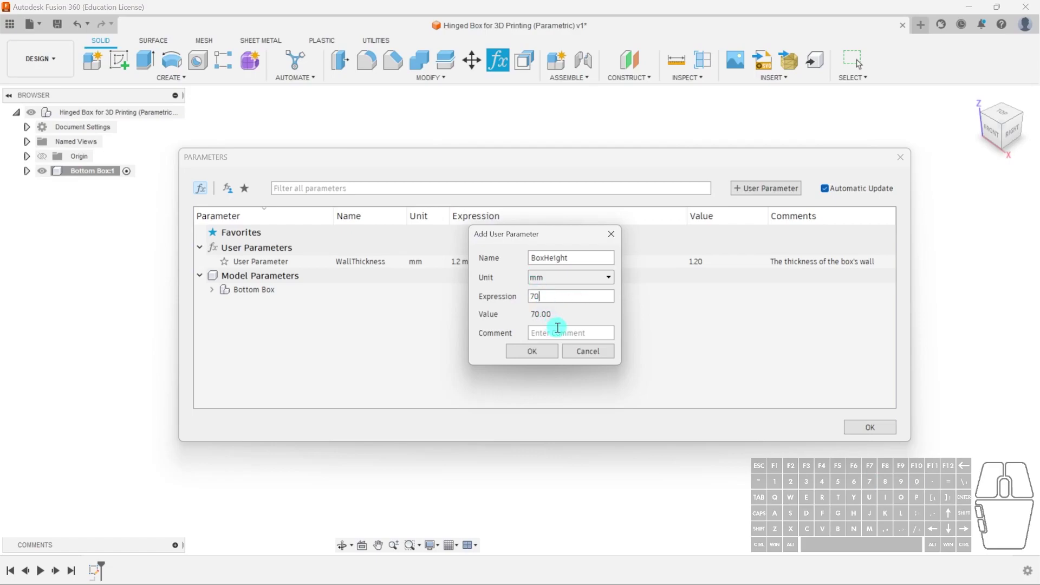
pyautogui.click(551, 351)
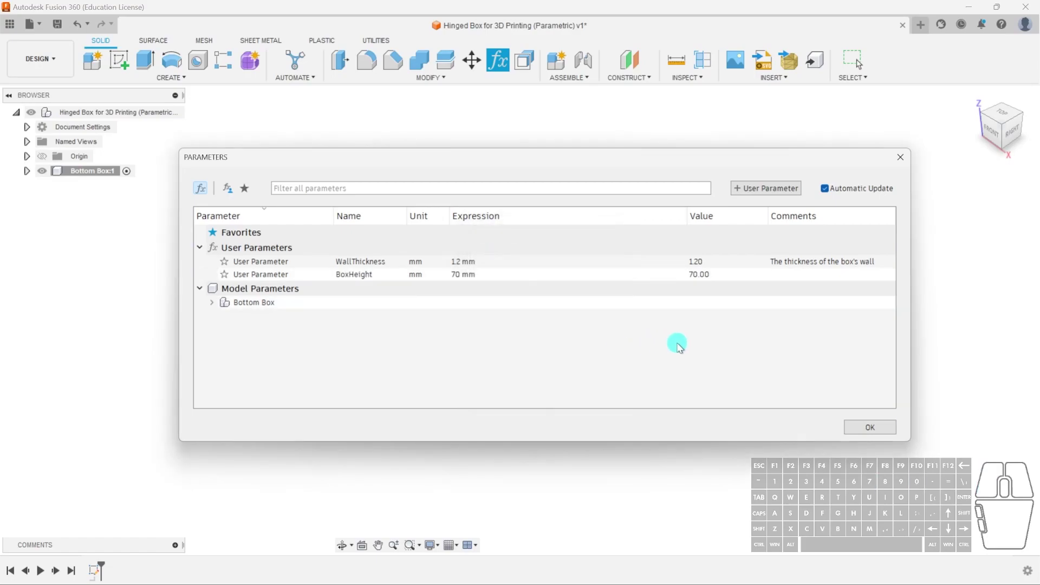
# - Add a user parameter named Gap in mm with the expression 0.5 and close the parameters dialog
pyautogui.click(770, 188)
pyautogui.write('Gap')
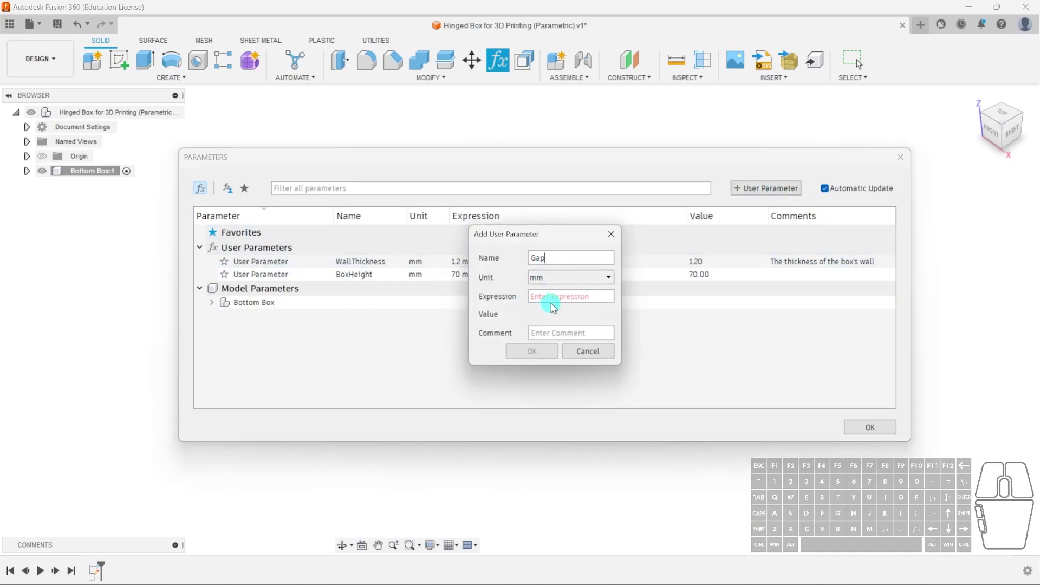
pyautogui.click(553, 297)
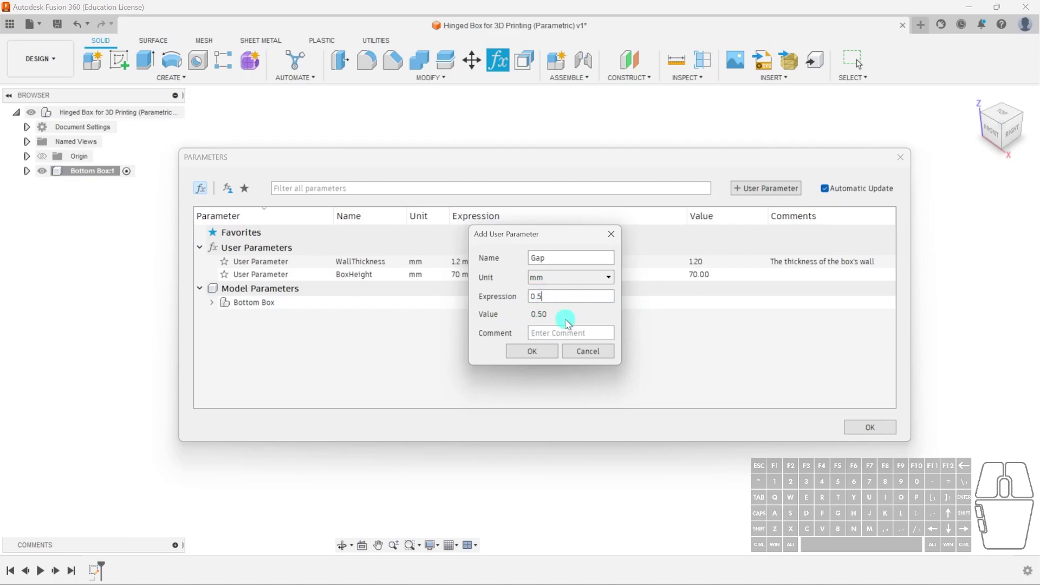
pyautogui.click(544, 353)
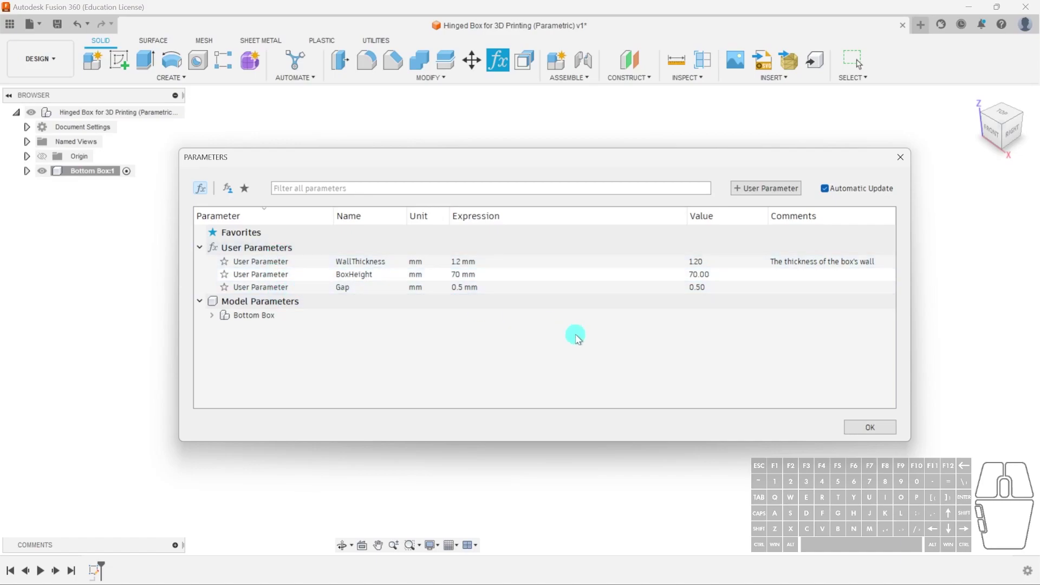
pyautogui.click(862, 428)
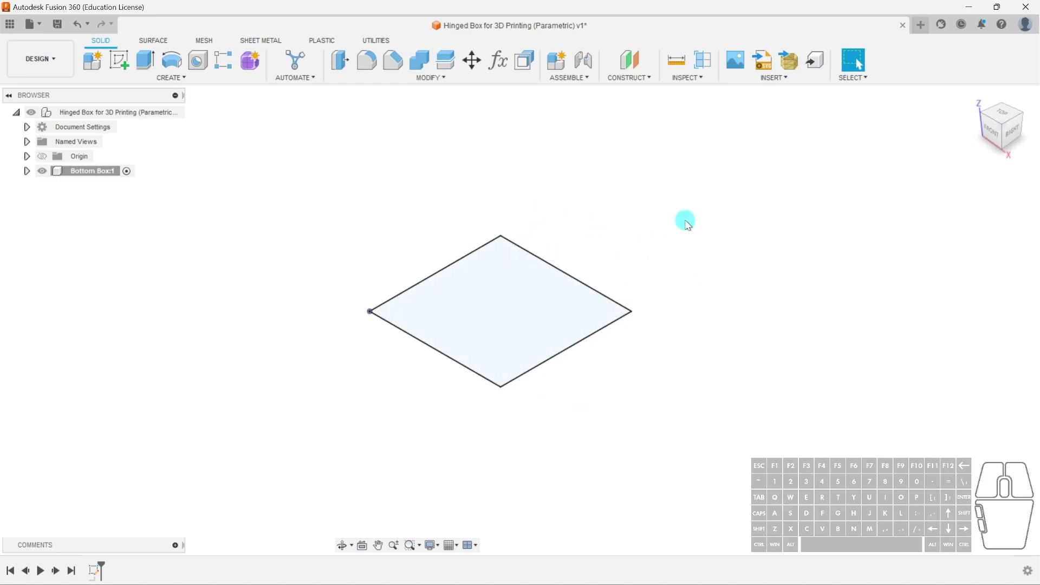
# - Extrude the square profile upward as a new body, using the BoxHeight parameter as the distance
pyautogui.press('e')
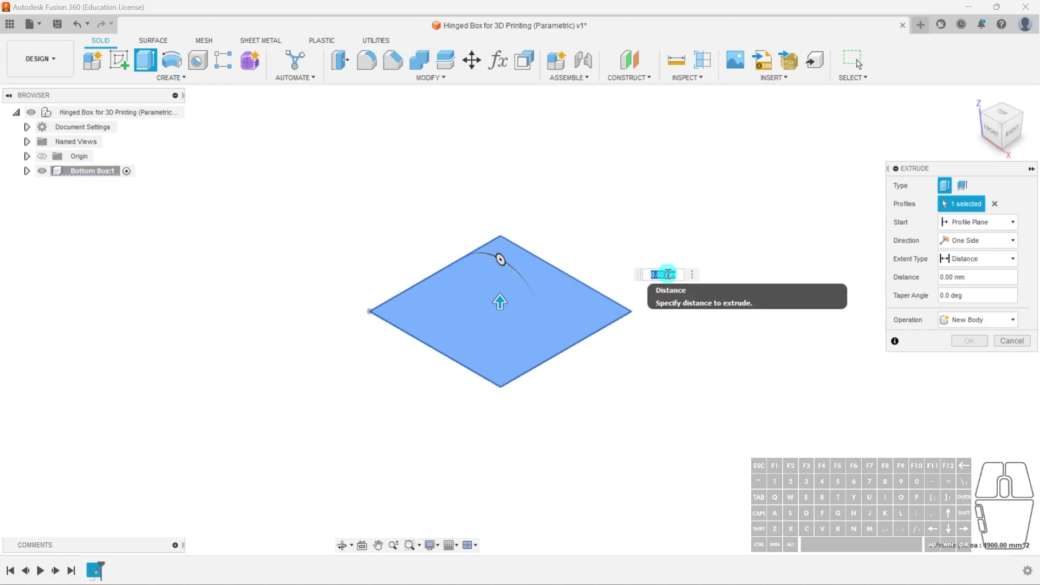
pyautogui.write('box')
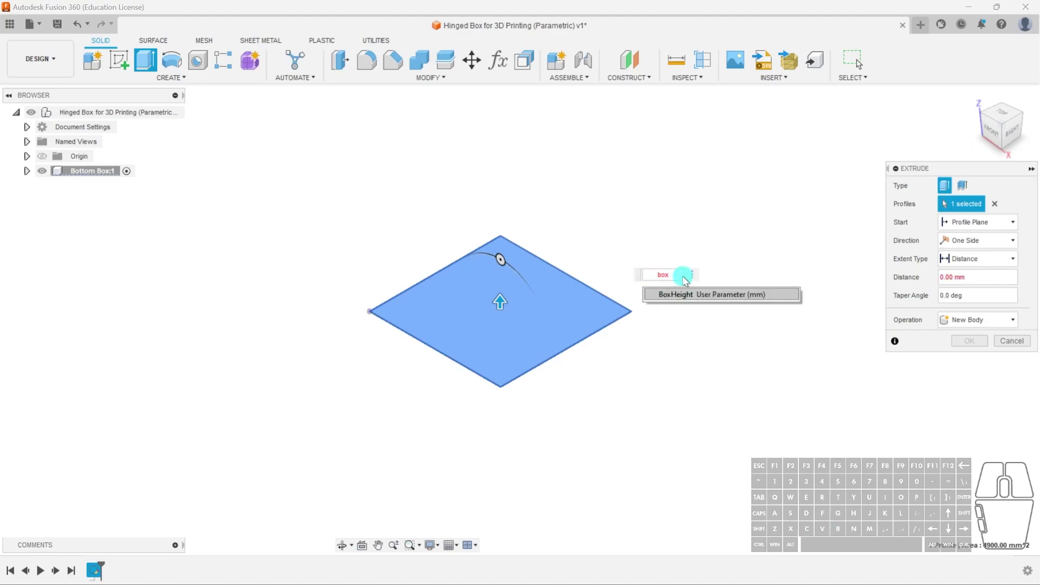
pyautogui.click(707, 294)
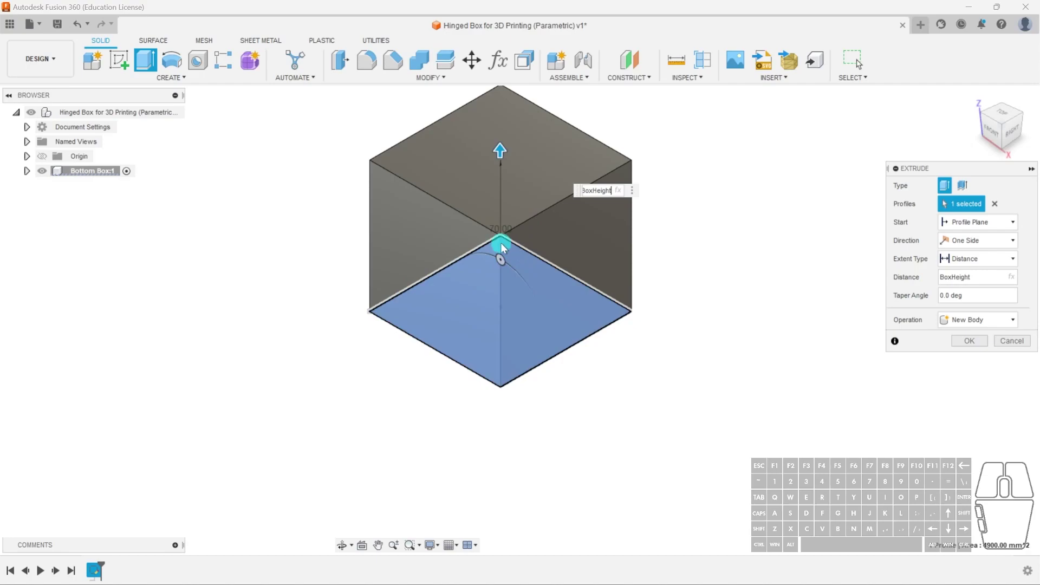
pyautogui.scroll(2, 512, 191)
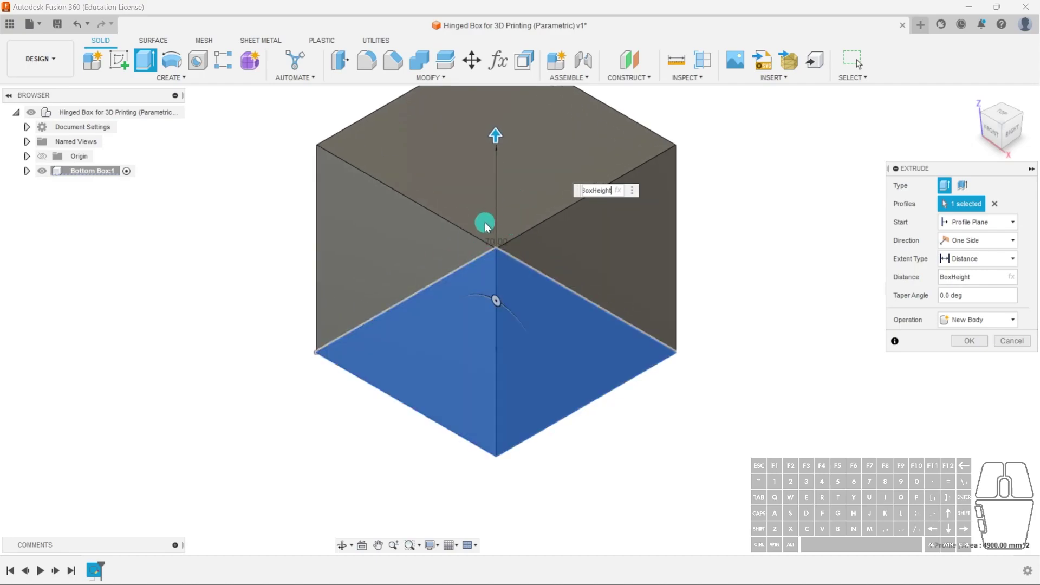
pyautogui.press('Return')
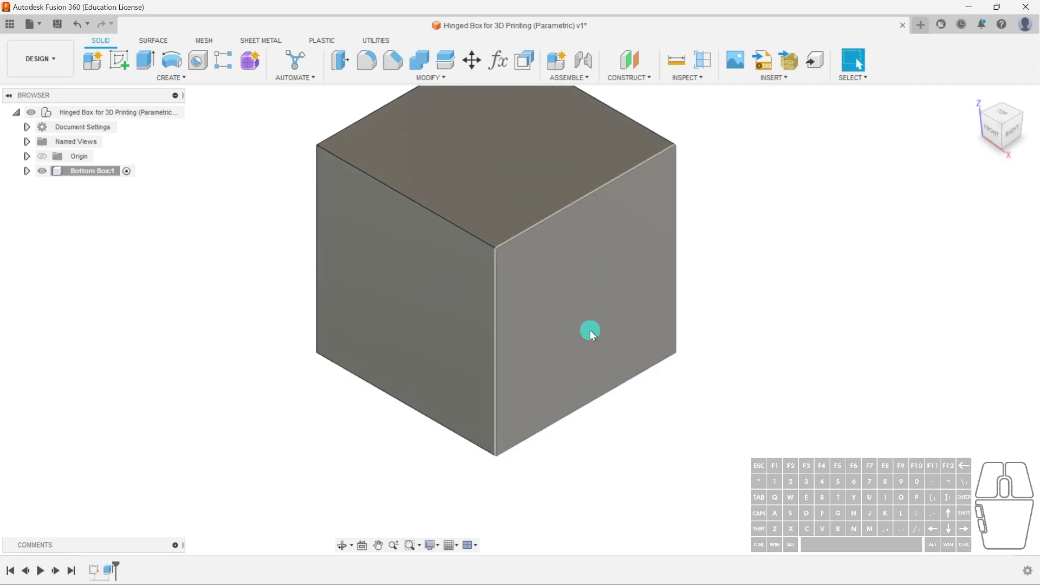
pyautogui.scroll(-2, 580, 298)
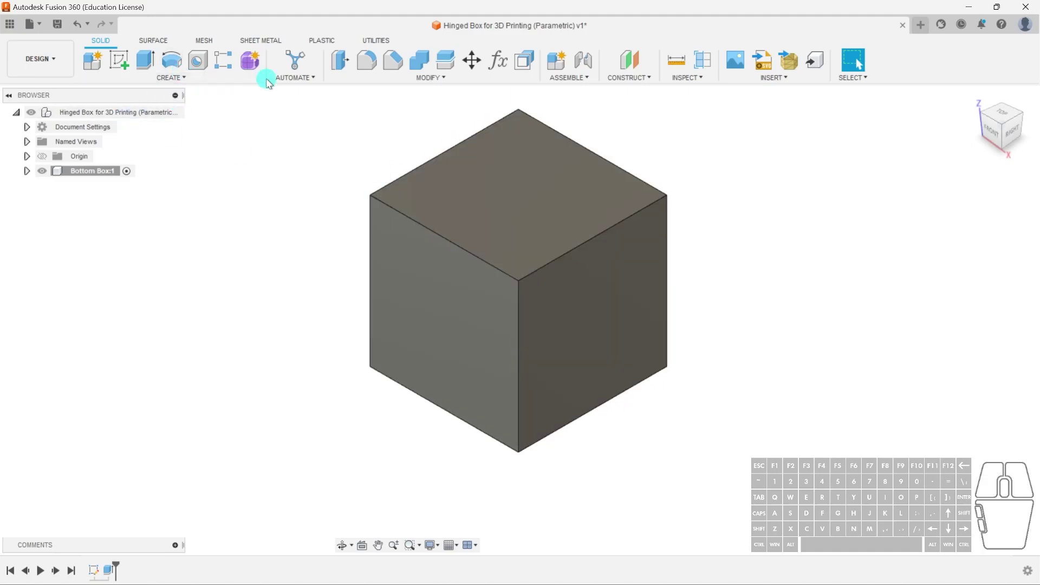
# - Shell the box from its top face with an inside thickness of 3 mm
pyautogui.click(411, 80)
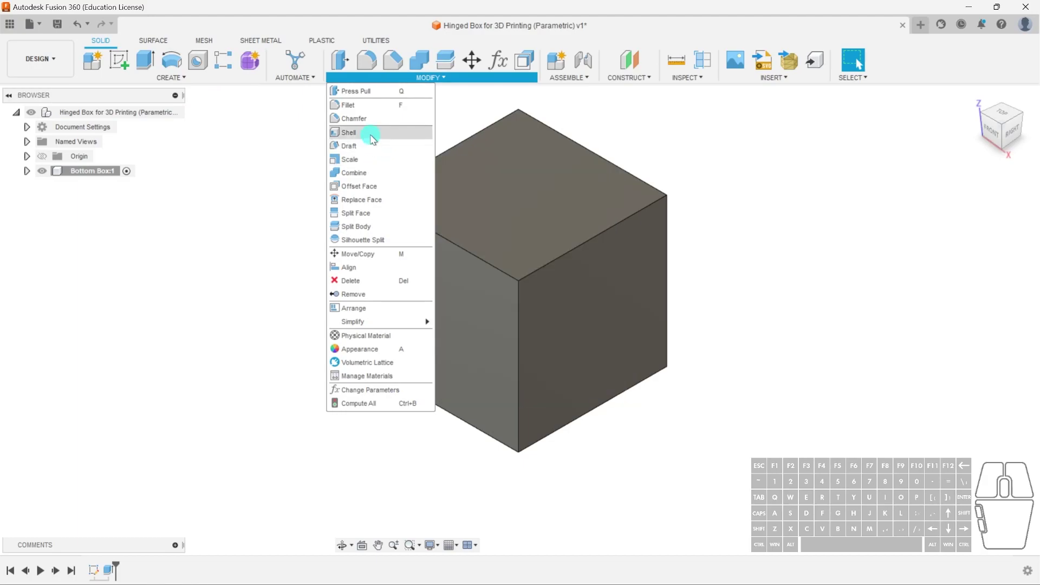
pyautogui.click(372, 133)
pyautogui.click(513, 195)
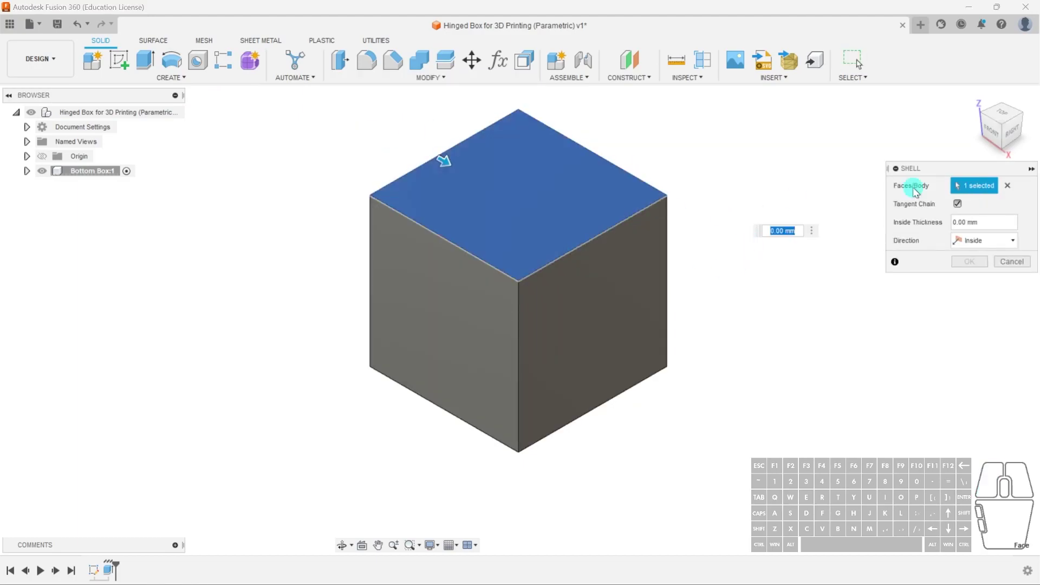
pyautogui.click(984, 222)
pyautogui.write('3')
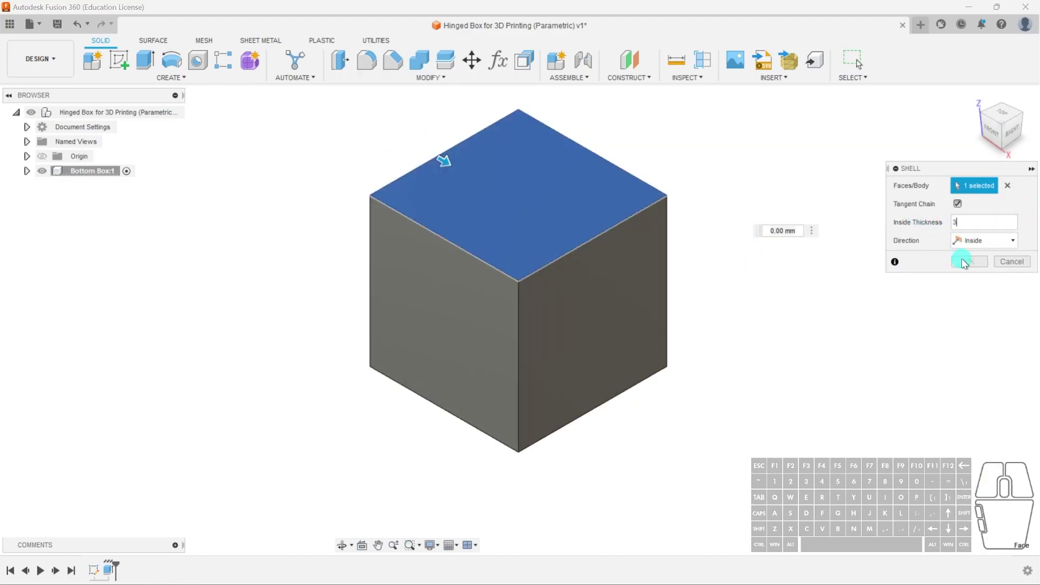
pyautogui.click(965, 260)
pyautogui.keyDown('shift'); pyautogui.moveTo(580, 281); pyautogui.dragTo(511, 341, button='middle'); pyautogui.keyUp('shift')
pyautogui.keyDown('shift'); pyautogui.moveTo(623, 263); pyautogui.dragTo(482, 120, button='middle'); pyautogui.keyUp('shift')
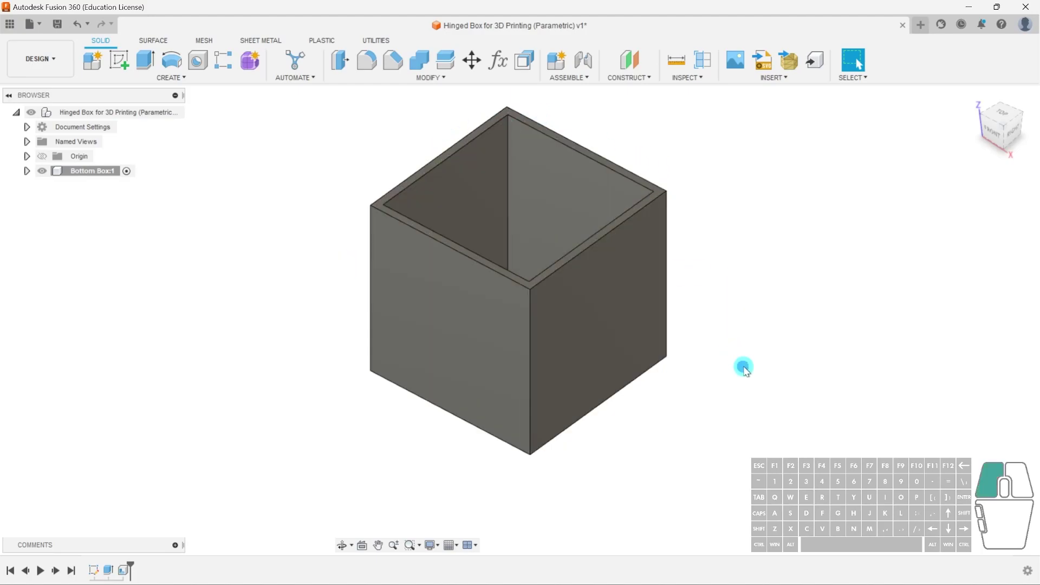
# - Edit the shell feature to hollow the whole Body1 instead of opening the top face
pyautogui.doubleClick(126, 570)
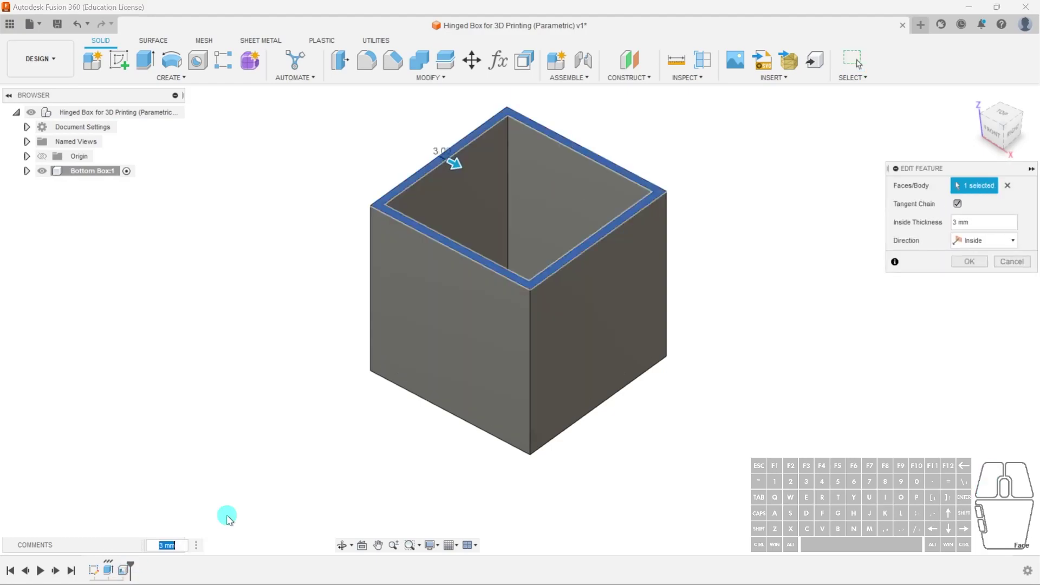
pyautogui.click(1008, 186)
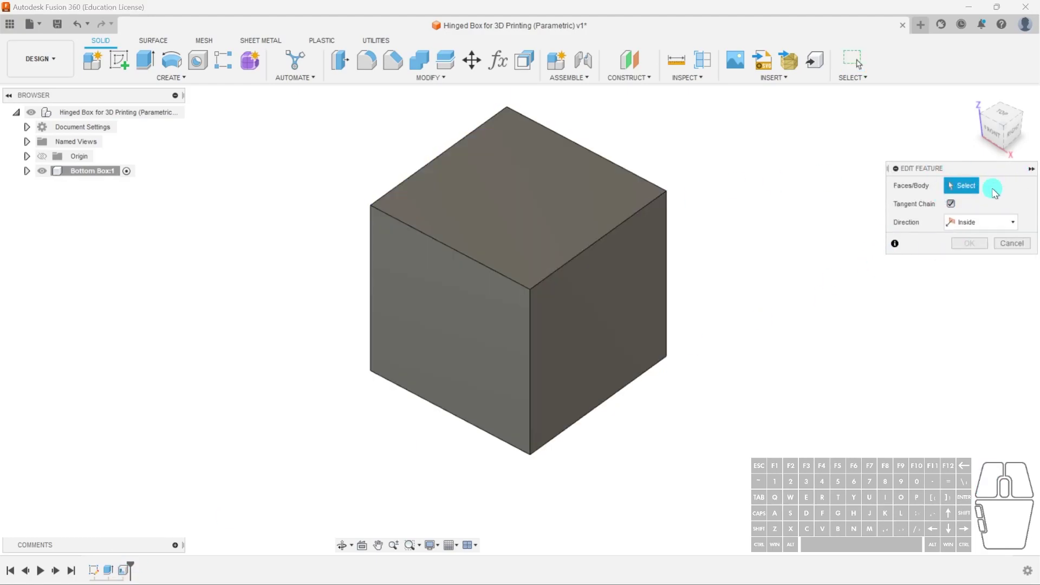
pyautogui.click(27, 172)
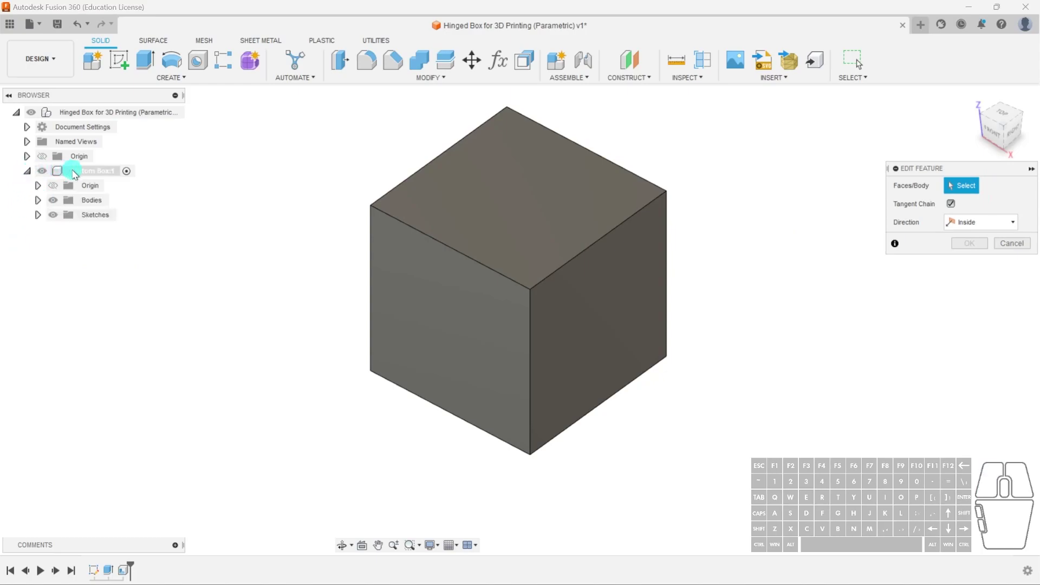
pyautogui.click(38, 200)
pyautogui.click(99, 214)
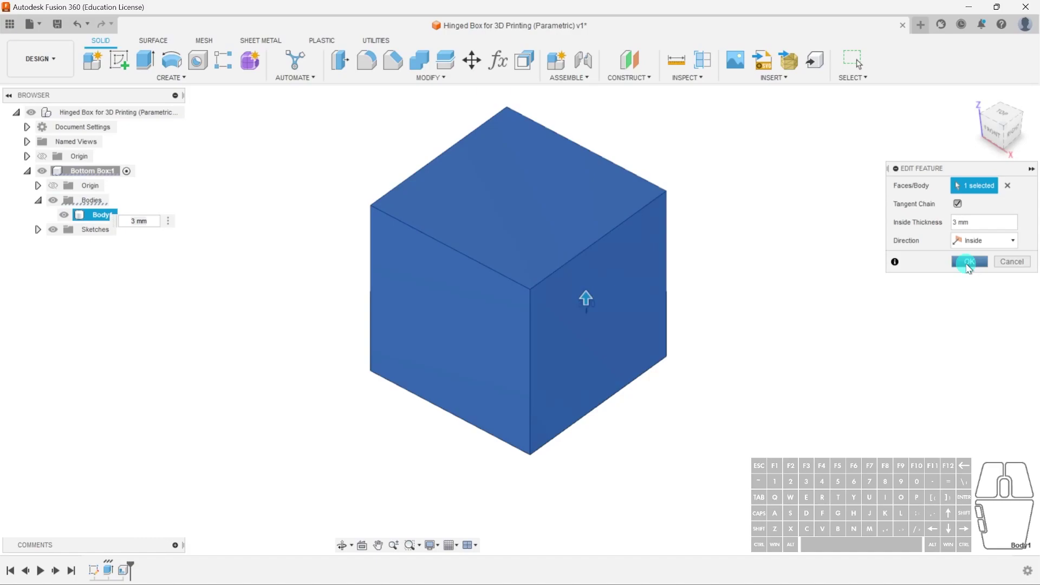
pyautogui.click(969, 261)
pyautogui.keyDown('shift'); pyautogui.moveTo(791, 334); pyautogui.dragTo(590, 196, button='middle'); pyautogui.keyUp('shift')
# - Inspect the box's hollow interior with a section analysis on the XZ plane at a distance of 30 mm
pyautogui.click(687, 78)
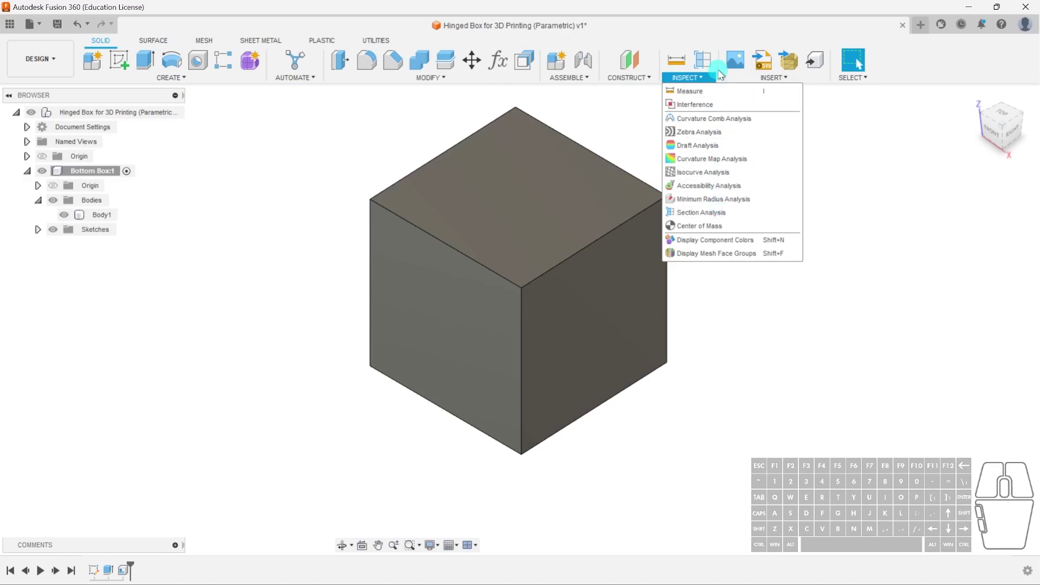
pyautogui.click(703, 62)
pyautogui.scroll(-3, 542, 322)
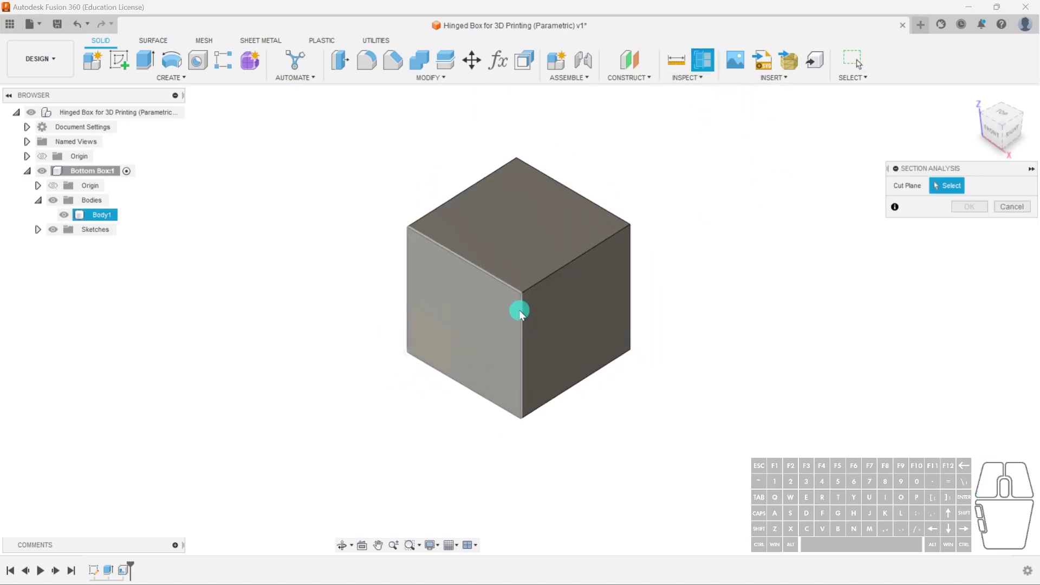
pyautogui.click(439, 345)
pyautogui.moveTo(431, 340); pyautogui.dragTo(486, 313)
pyautogui.moveTo(580, 291)
pyautogui.keyDown('shift'); pyautogui.mouseDown(button='middle')
pyautogui.moveTo(476, 267)
pyautogui.moveTo(515, 216)
pyautogui.moveTo(488, 211)
pyautogui.mouseUp(button='middle'); pyautogui.keyUp('shift')
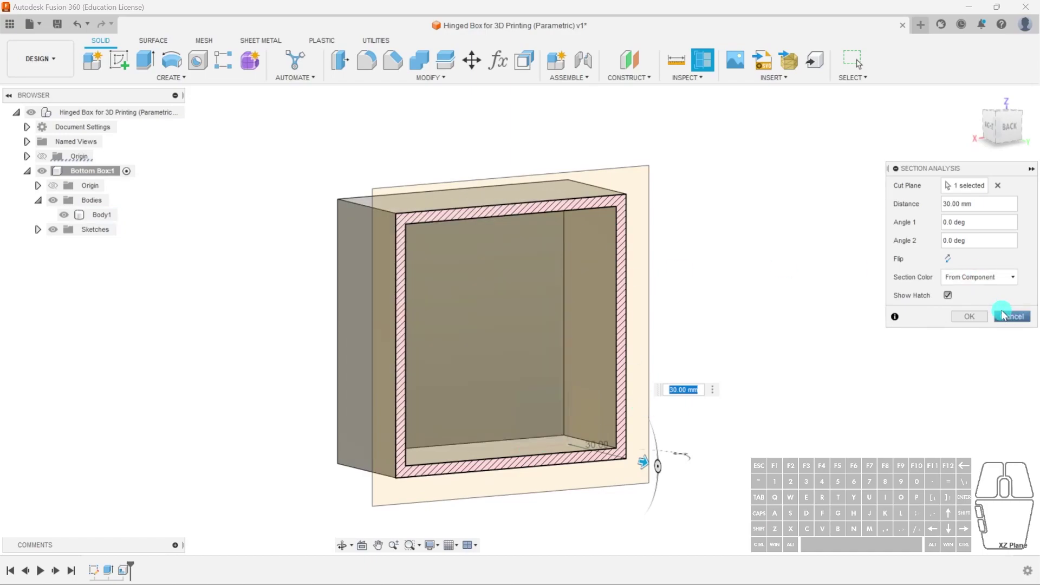
pyautogui.click(969, 317)
pyautogui.moveTo(529, 321)
pyautogui.keyDown('shift'); pyautogui.mouseDown(button='middle')
pyautogui.moveTo(657, 337)
pyautogui.moveTo(629, 343)
pyautogui.moveTo(643, 348)
pyautogui.mouseUp(button='middle'); pyautogui.keyUp('shift')
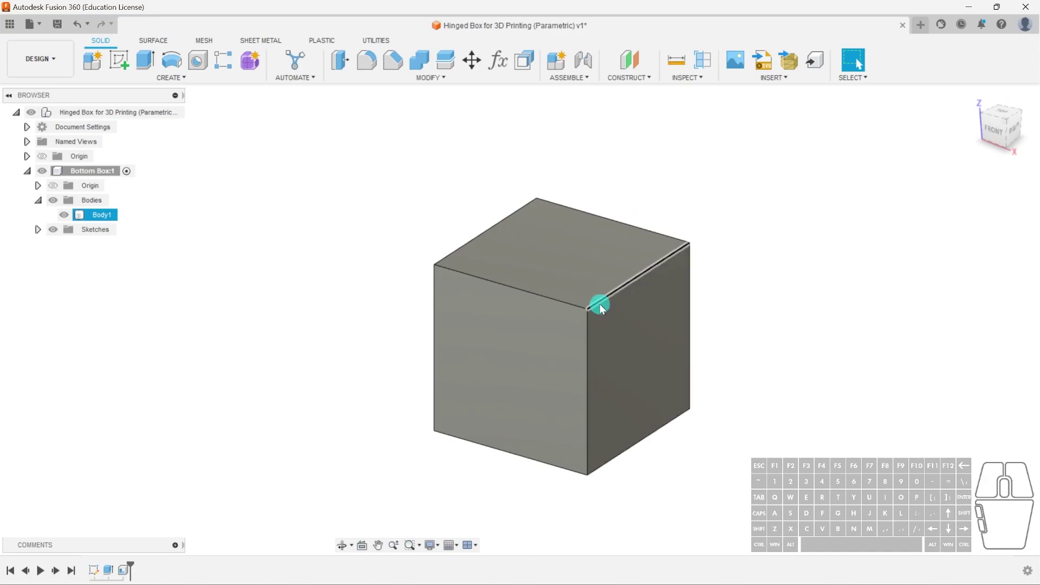
# - Construct a midplane between the box's top and bottom outer faces
pyautogui.click(629, 64)
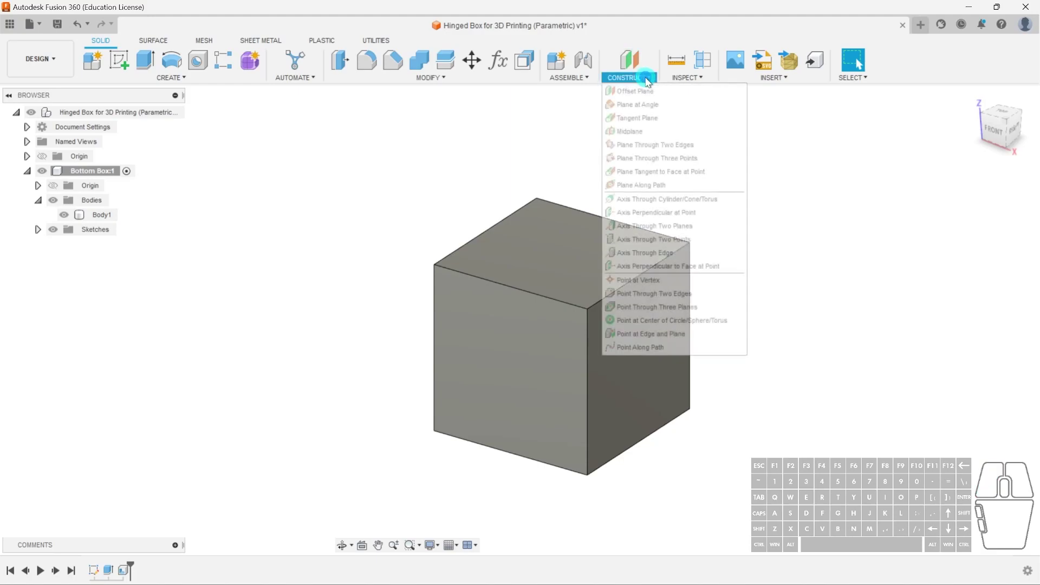
pyautogui.click(643, 139)
pyautogui.click(596, 246)
pyautogui.keyDown('shift'); pyautogui.moveTo(597, 246); pyautogui.dragTo(630, 410, button='middle'); pyautogui.keyUp('shift')
pyautogui.click(630, 410)
pyautogui.keyDown('shift'); pyautogui.moveTo(729, 281); pyautogui.dragTo(757, 332, button='middle'); pyautogui.keyUp('shift')
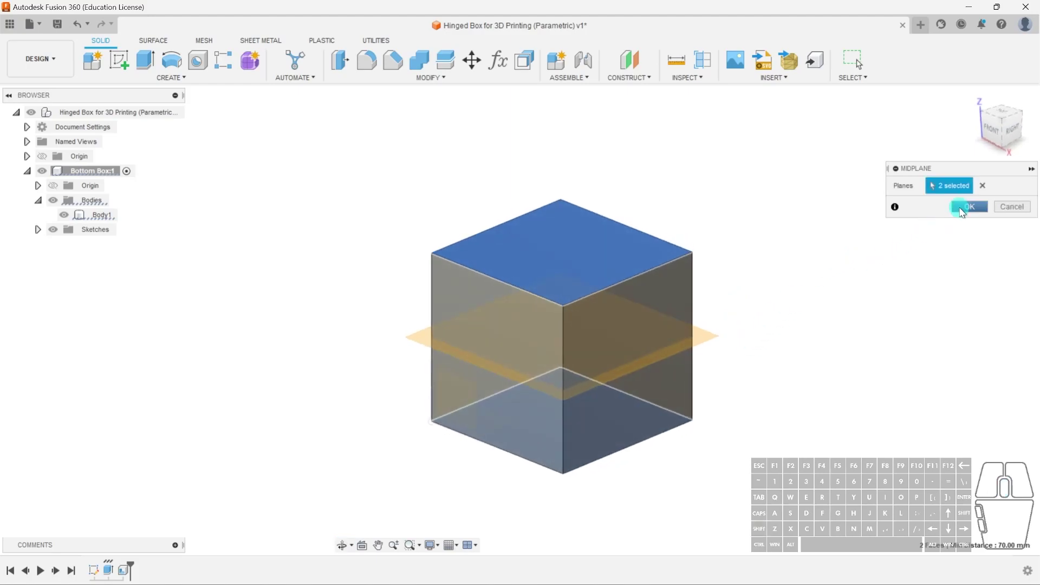
pyautogui.click(967, 207)
# - Split the box body into two halves, using the midplane as the splitting tool
pyautogui.write('spl')
pyautogui.press('BackSpace')
pyautogui.press('BackSpace')
pyautogui.write('spli')
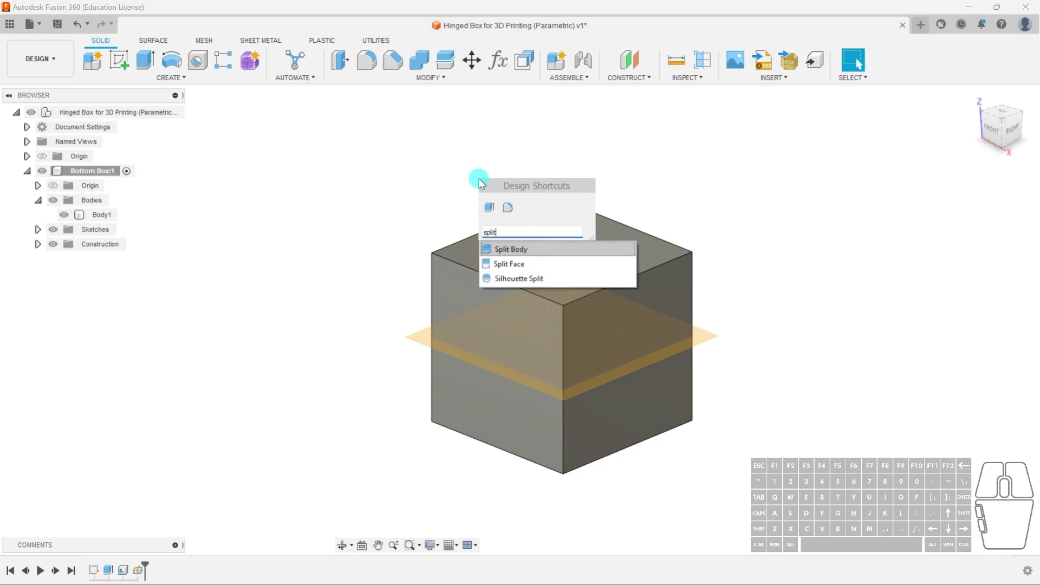
pyautogui.click(517, 249)
pyautogui.click(641, 295)
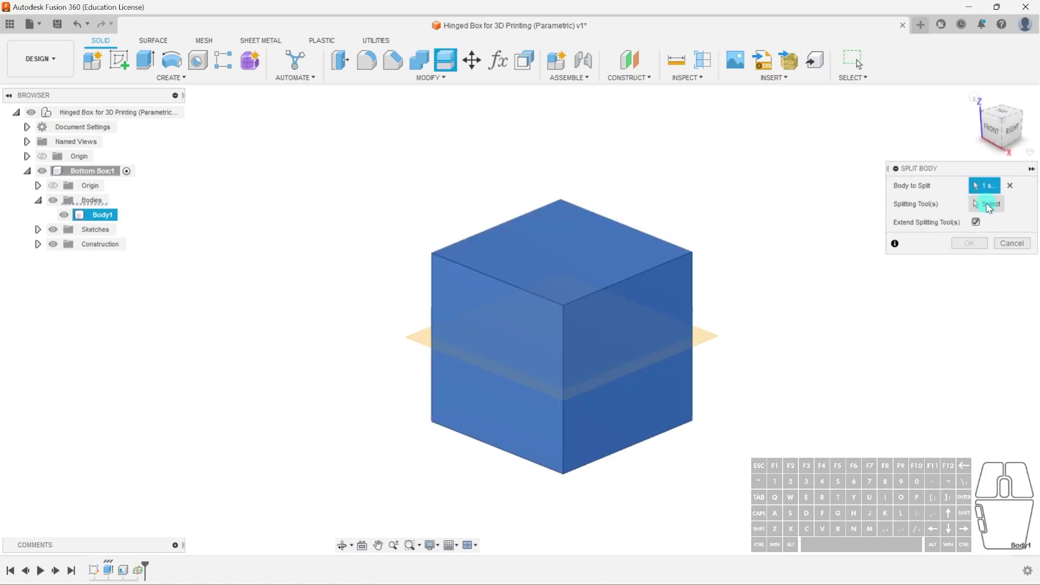
pyautogui.click(987, 204)
pyautogui.click(705, 342)
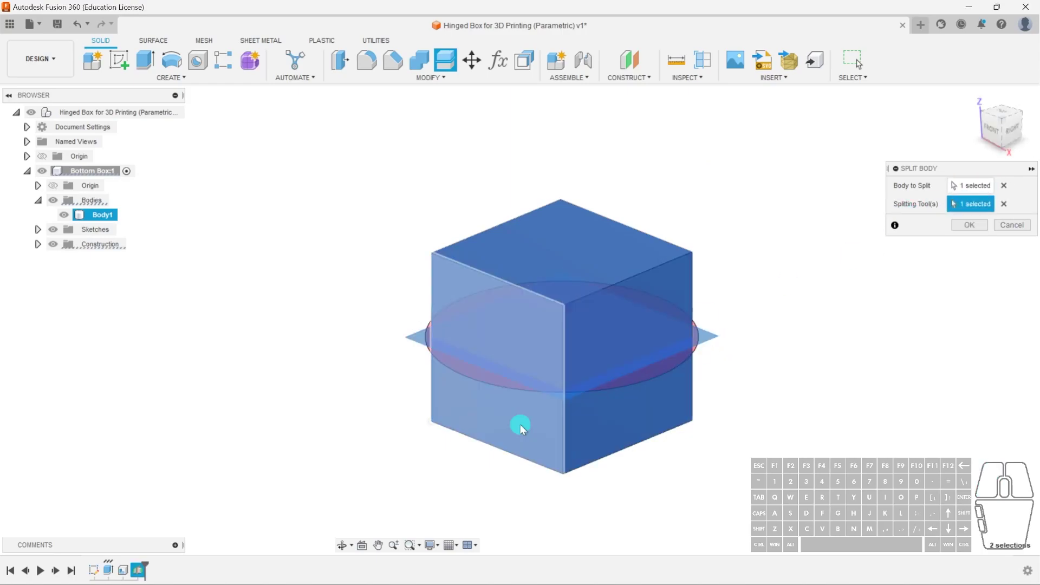
pyautogui.click(970, 225)
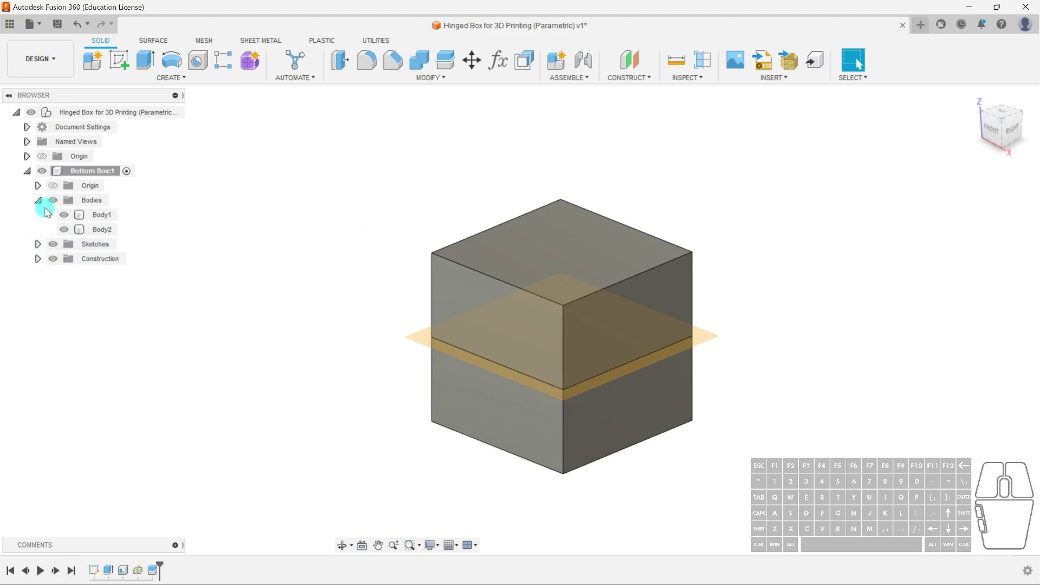
# - Hide the midplane individually while keeping the Construction folder visible
pyautogui.click(38, 259)
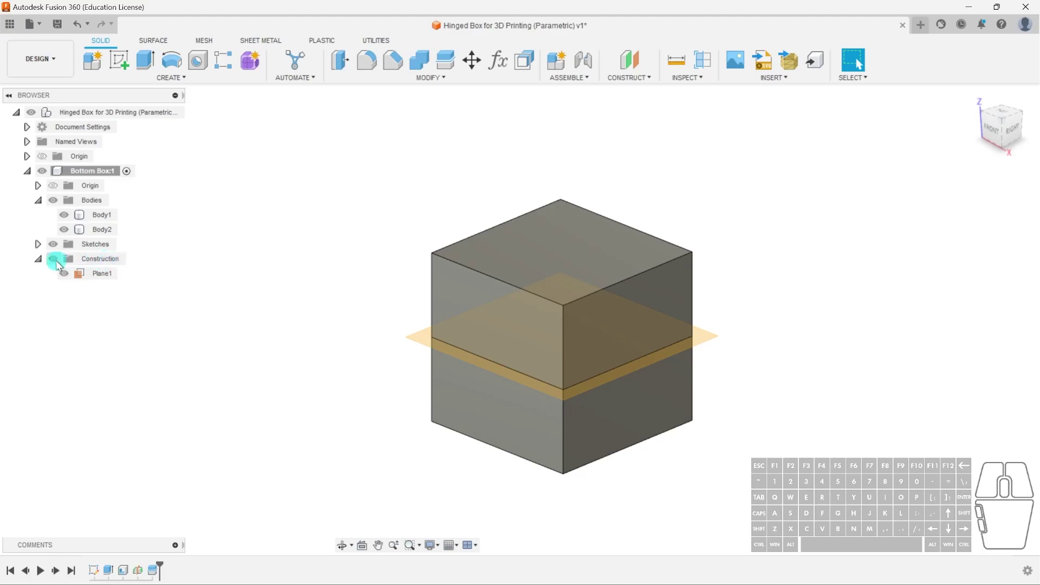
pyautogui.click(53, 259)
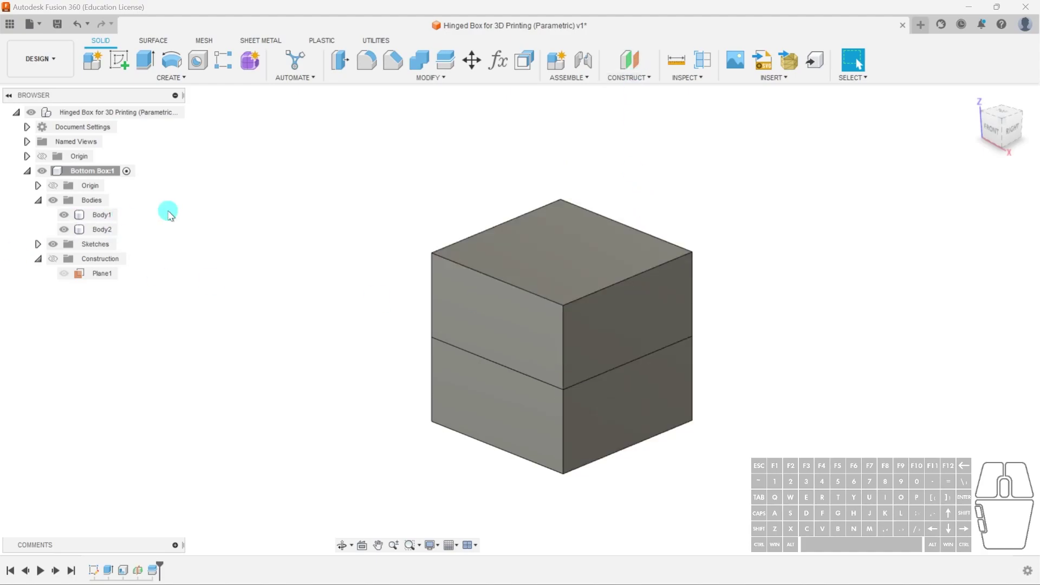
pyautogui.click(53, 259)
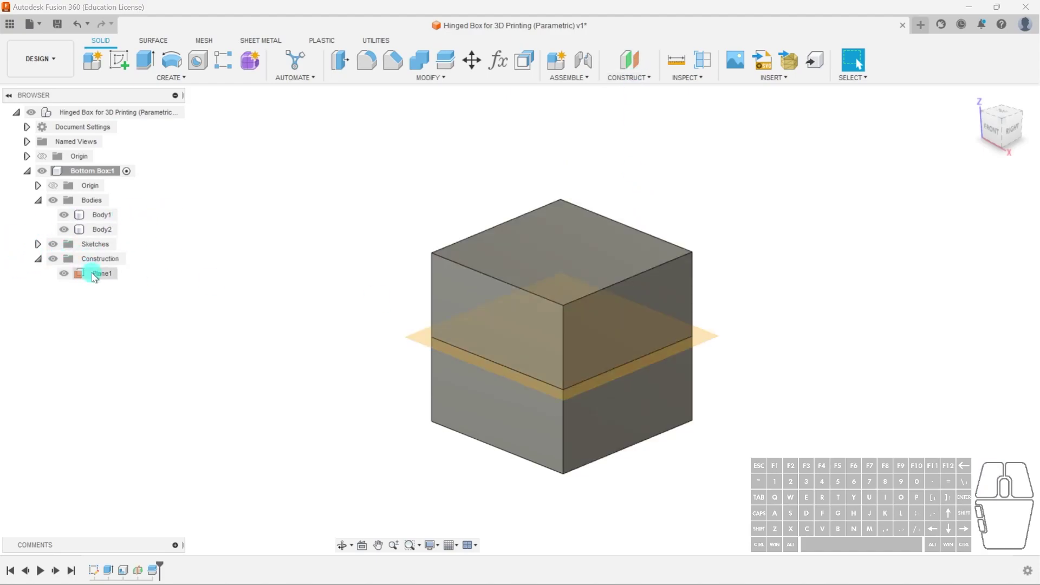
pyautogui.click(63, 273)
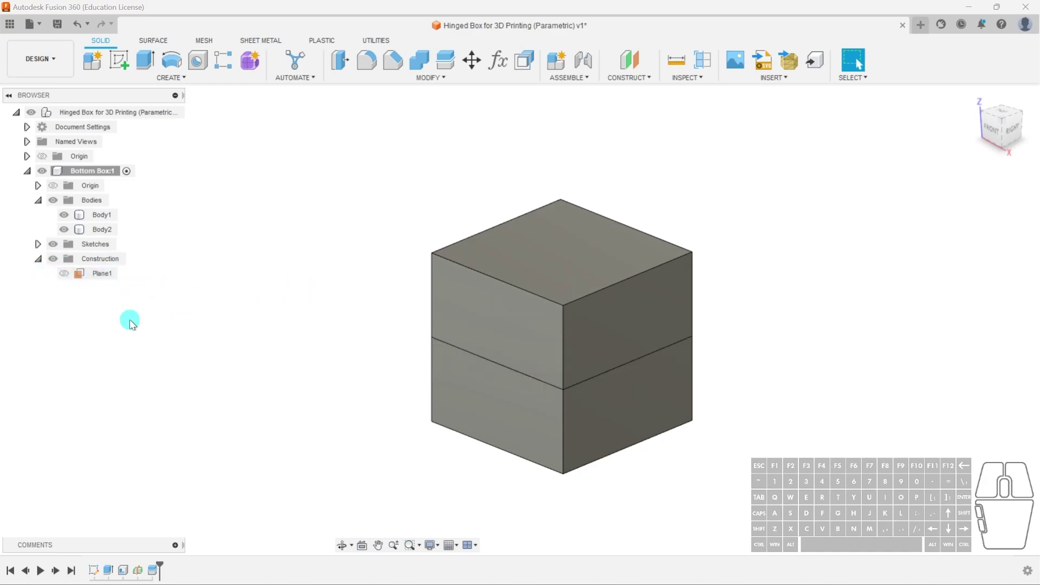
# - Rename the construction plane as Midplane Box
pyautogui.click(102, 274)
pyautogui.click(97, 274)
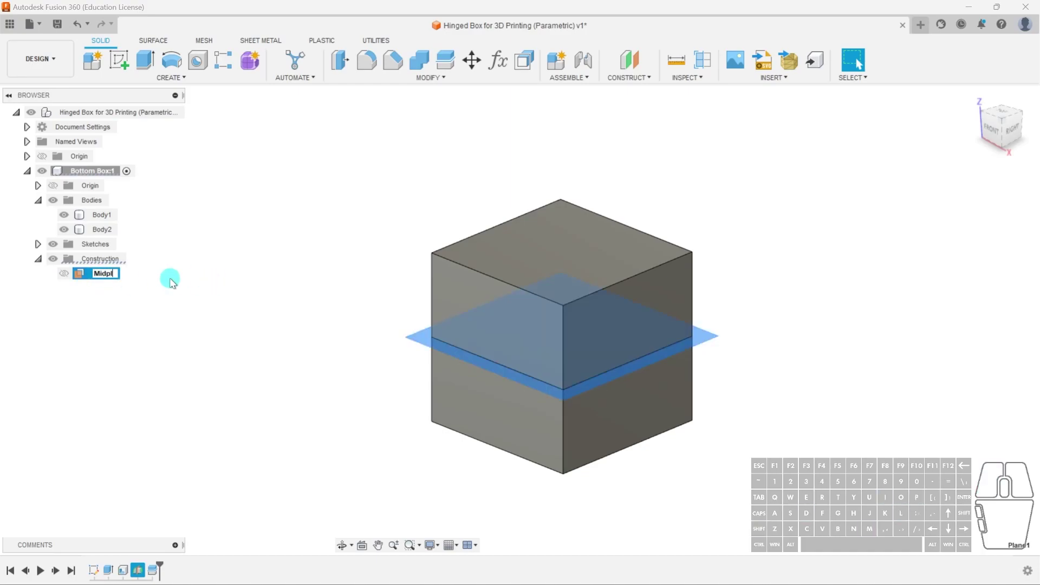
pyautogui.write('Midplane')
pyautogui.press('Return')
pyautogui.click(267, 324)
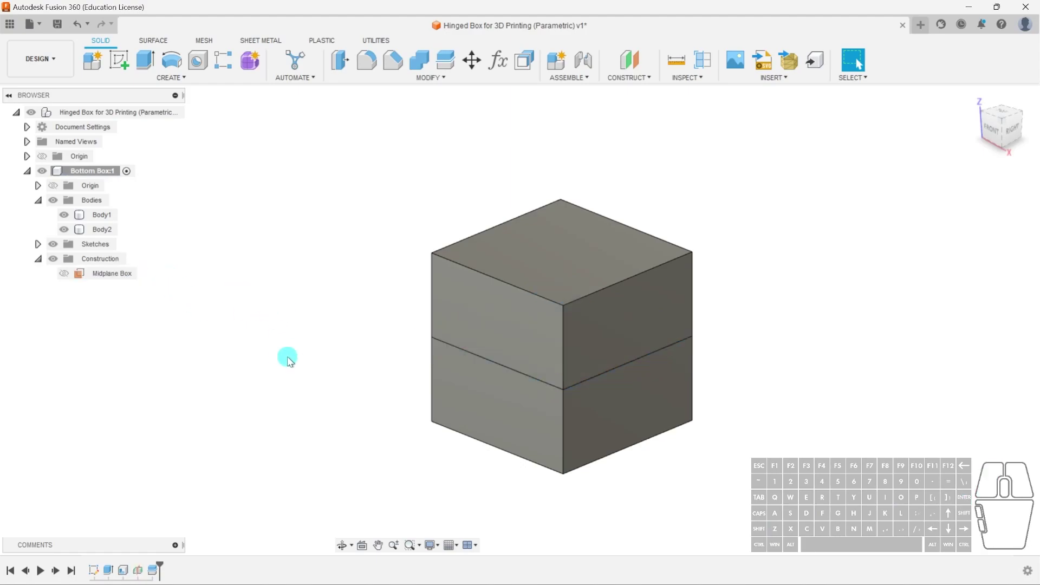
# - Examine the split box from several angles and identify which body is the lower half and which is the upper
pyautogui.keyDown('shift'); pyautogui.moveTo(267, 350); pyautogui.dragTo(412, 339, button='middle'); pyautogui.keyUp('shift')
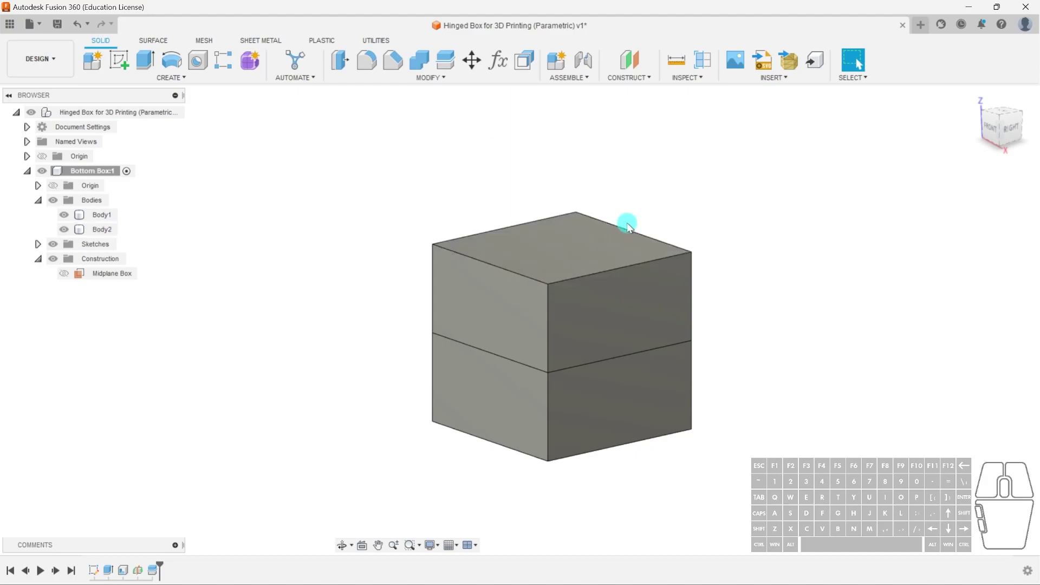
pyautogui.keyDown('shift'); pyautogui.moveTo(360, 318); pyautogui.dragTo(376, 306, button='middle'); pyautogui.keyUp('shift')
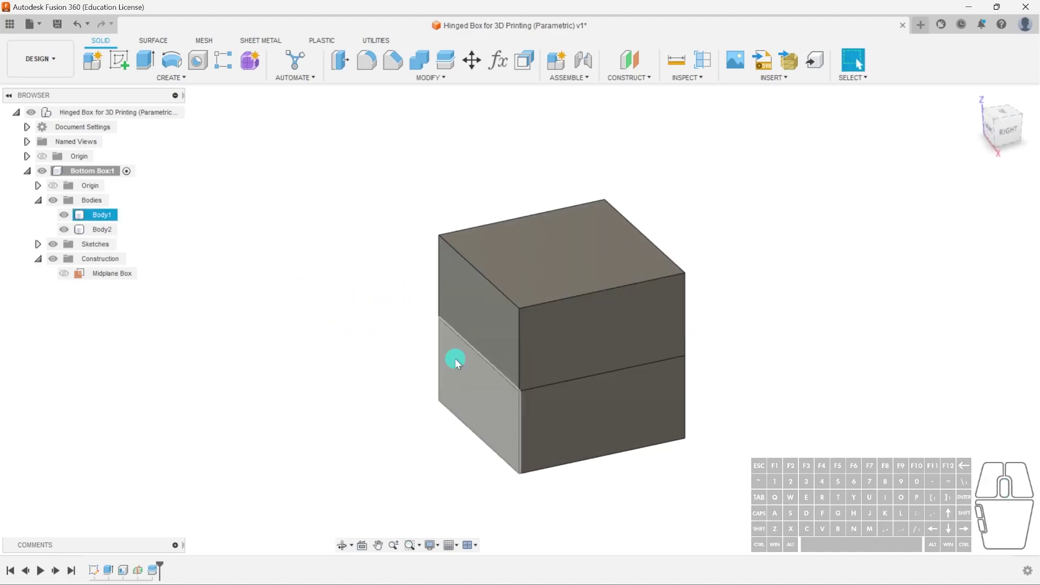
pyautogui.keyDown('shift'); pyautogui.moveTo(417, 360); pyautogui.dragTo(497, 349, button='middle'); pyautogui.keyUp('shift')
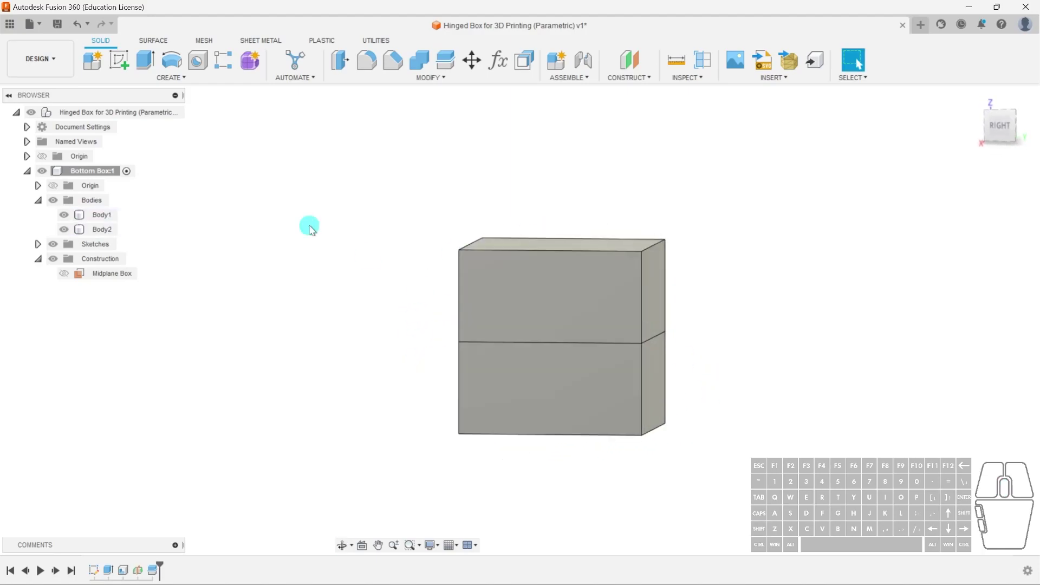
pyautogui.click(103, 171)
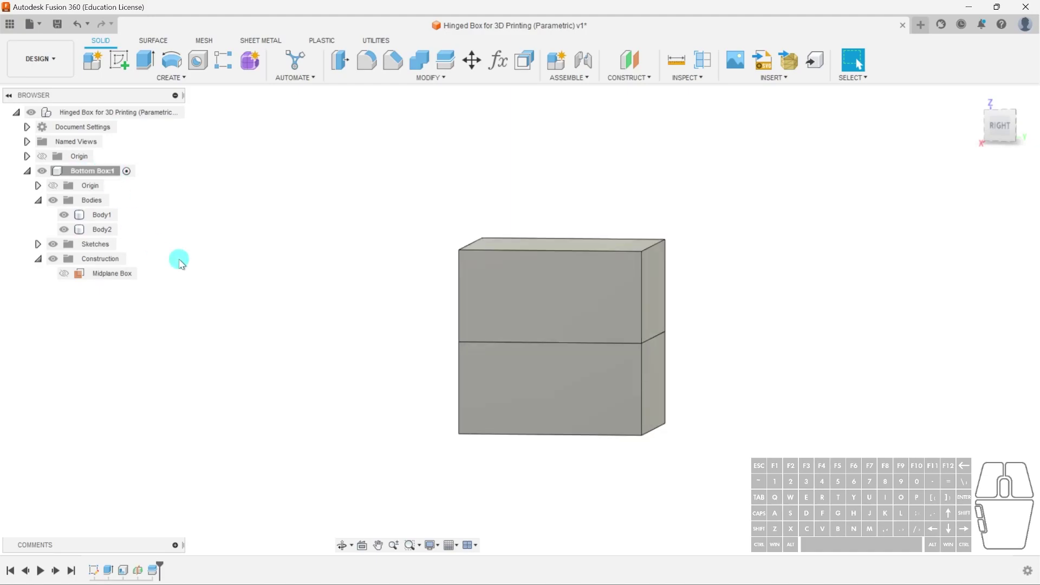
pyautogui.click(101, 216)
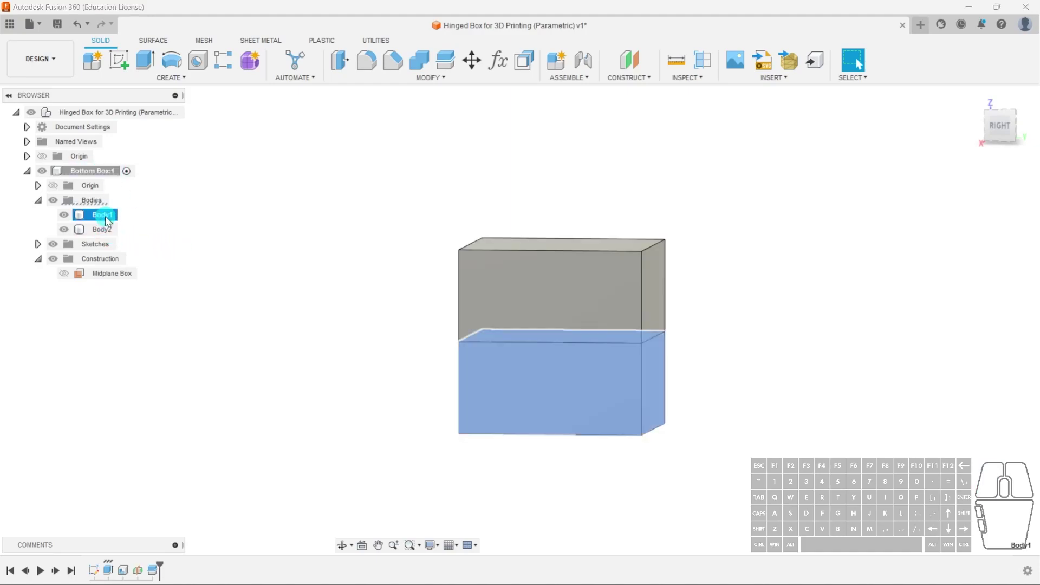
pyautogui.click(436, 346)
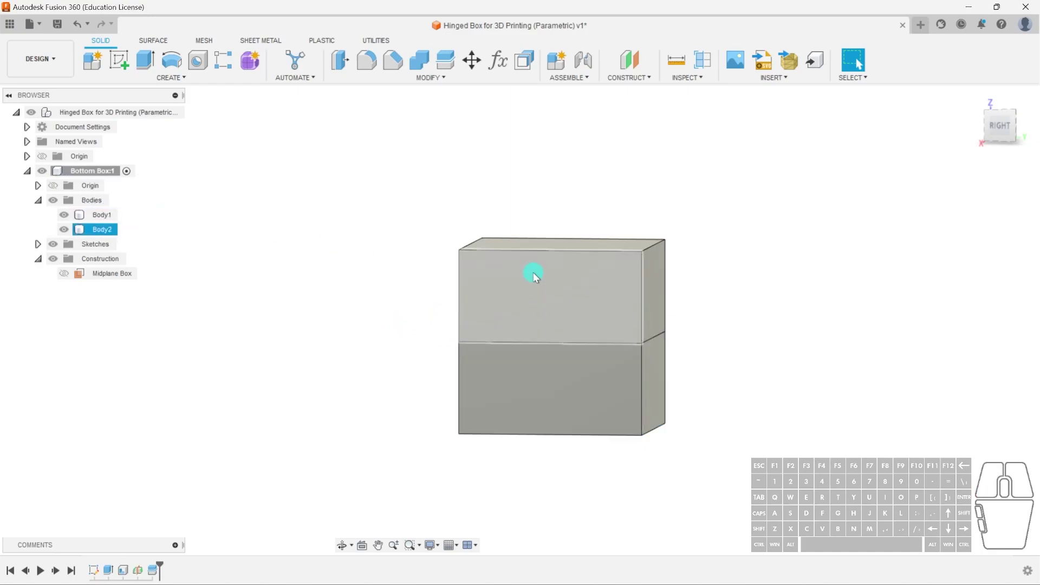
pyautogui.click(575, 272)
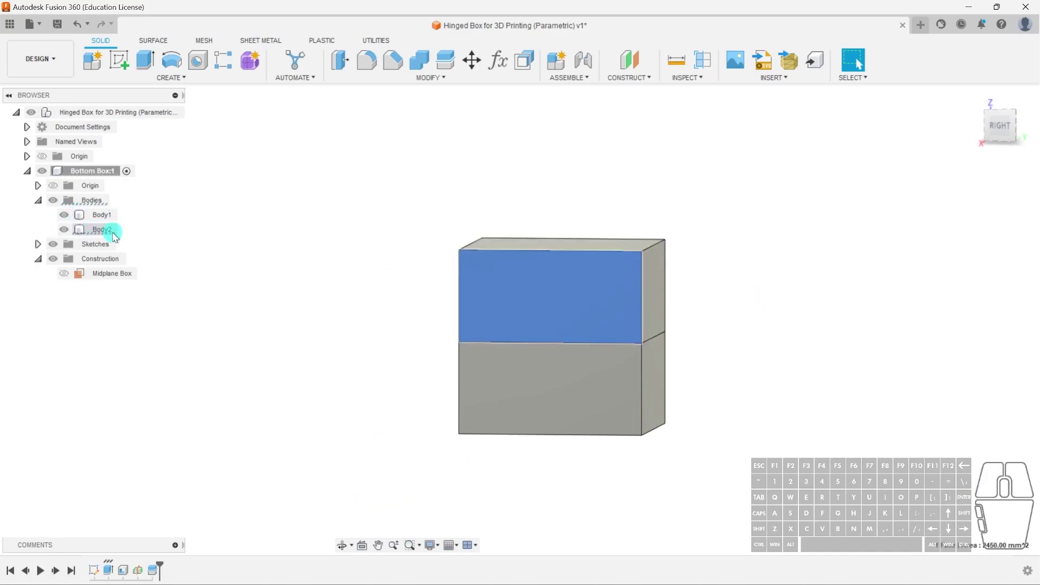
pyautogui.click(291, 262)
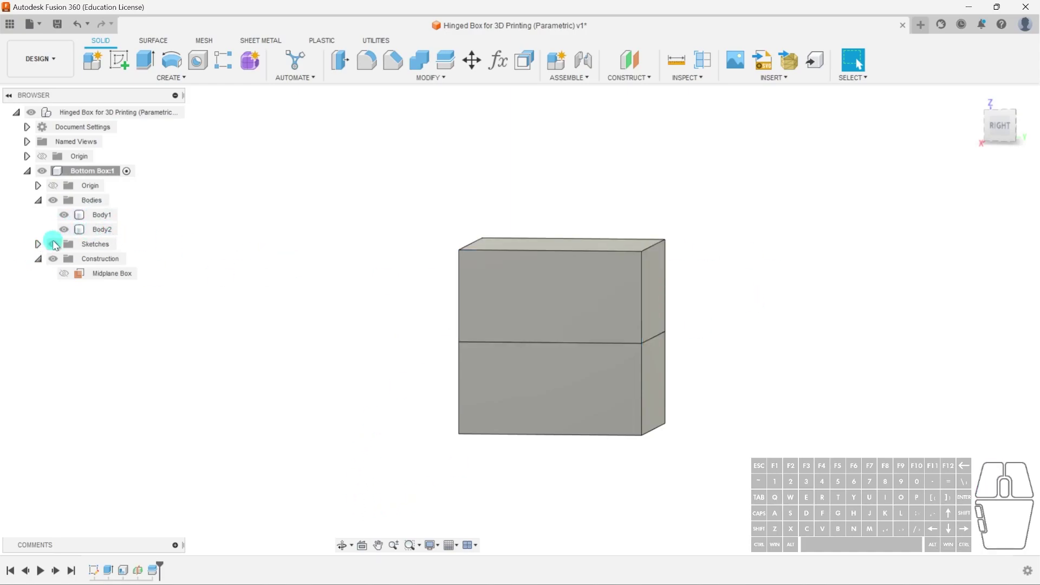
pyautogui.click(101, 215)
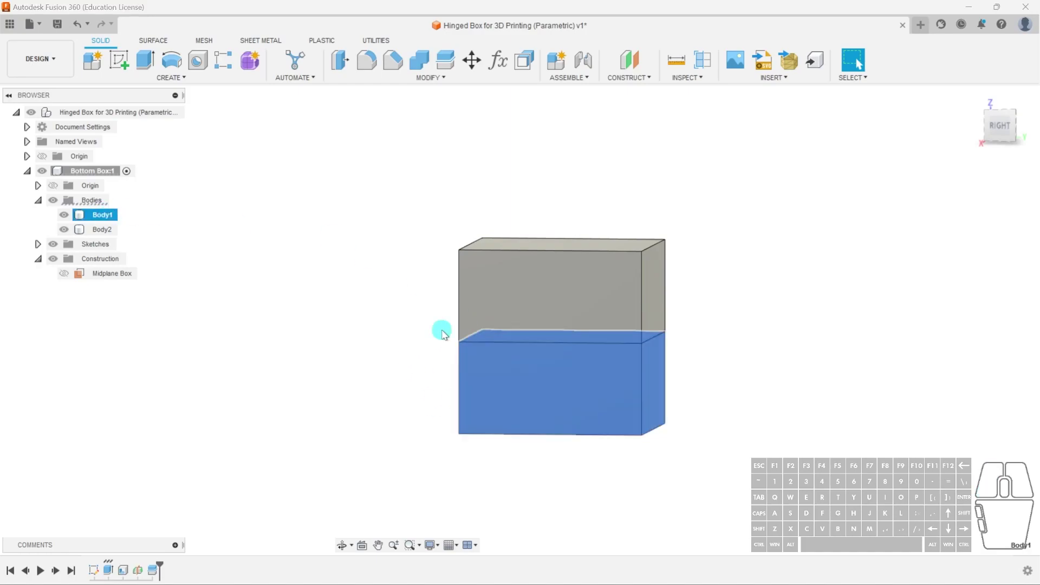
pyautogui.click(320, 267)
pyautogui.click(112, 216)
pyautogui.keyDown('shift'); pyautogui.moveTo(112, 216); pyautogui.dragTo(232, 283, button='middle'); pyautogui.keyUp('shift')
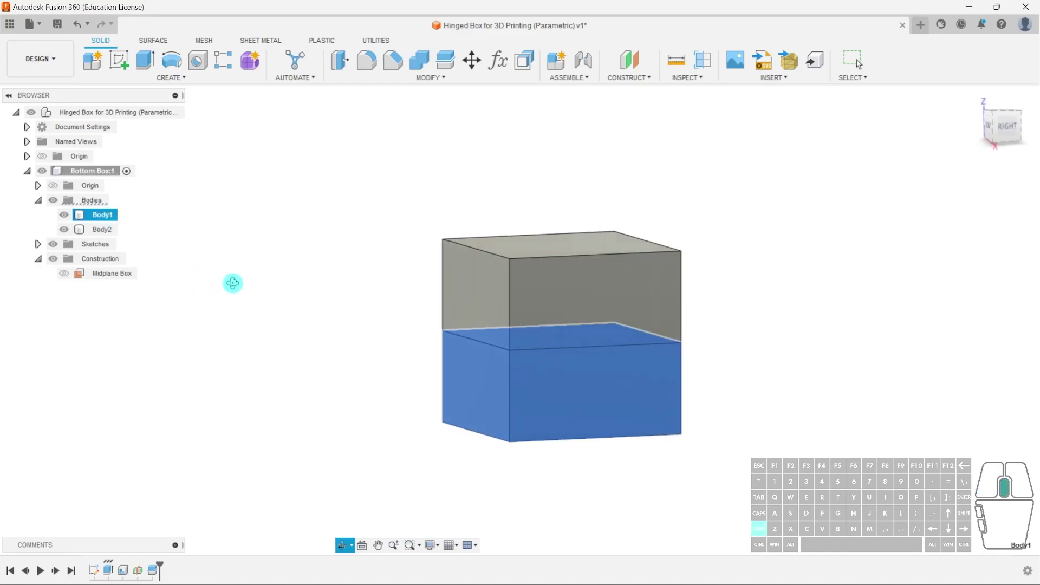
pyautogui.click(240, 234)
pyautogui.click(130, 230)
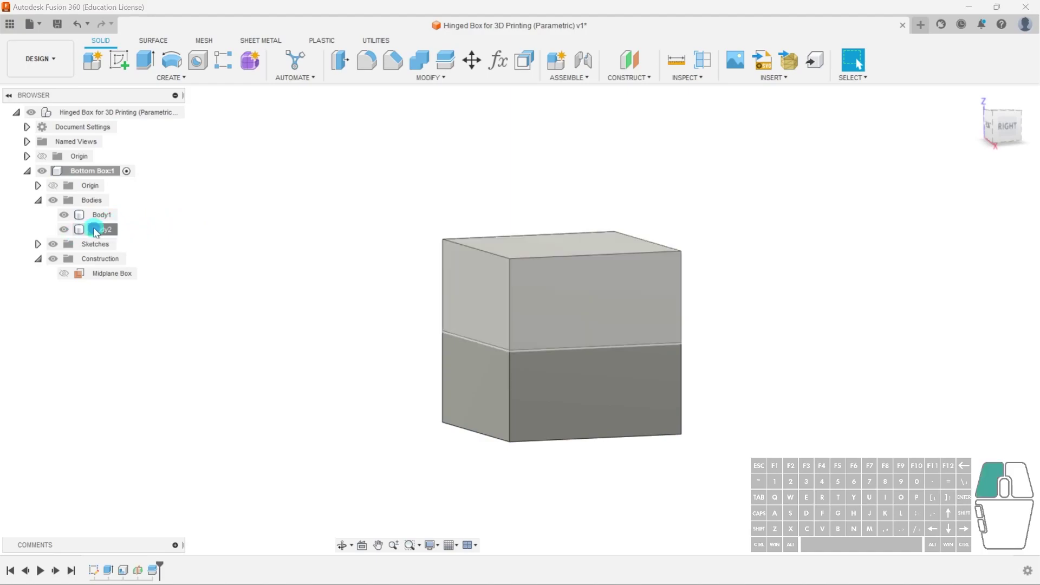
# - Convert the upper box body into its own component
pyautogui.rightClick(106, 228)
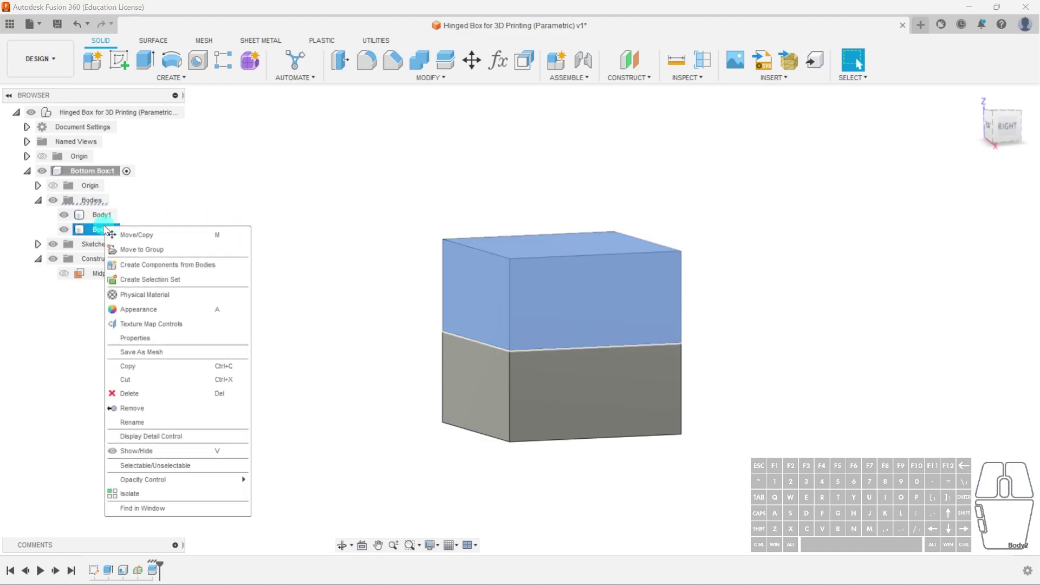
pyautogui.click(174, 266)
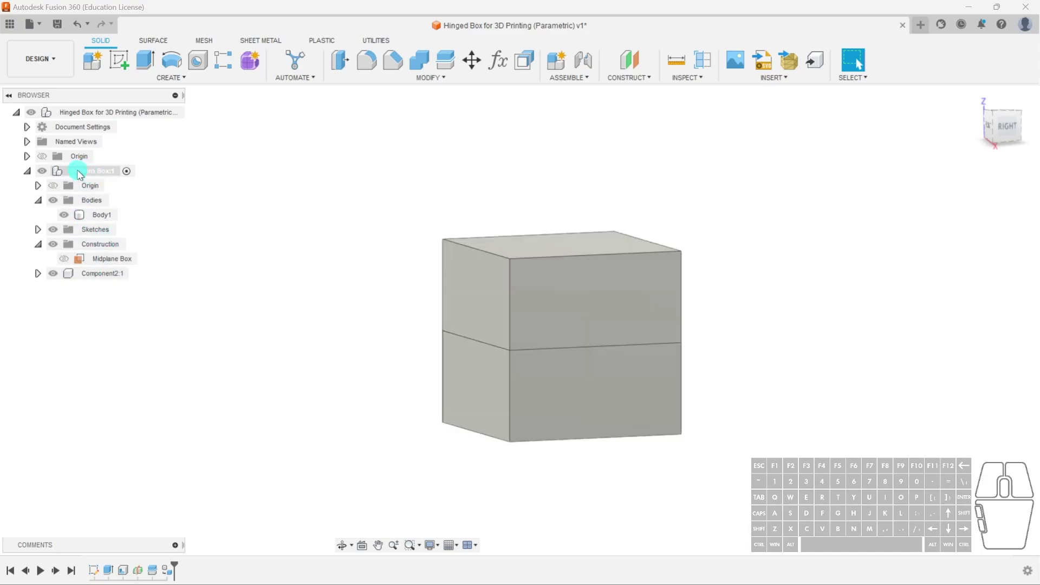
pyautogui.click(114, 171)
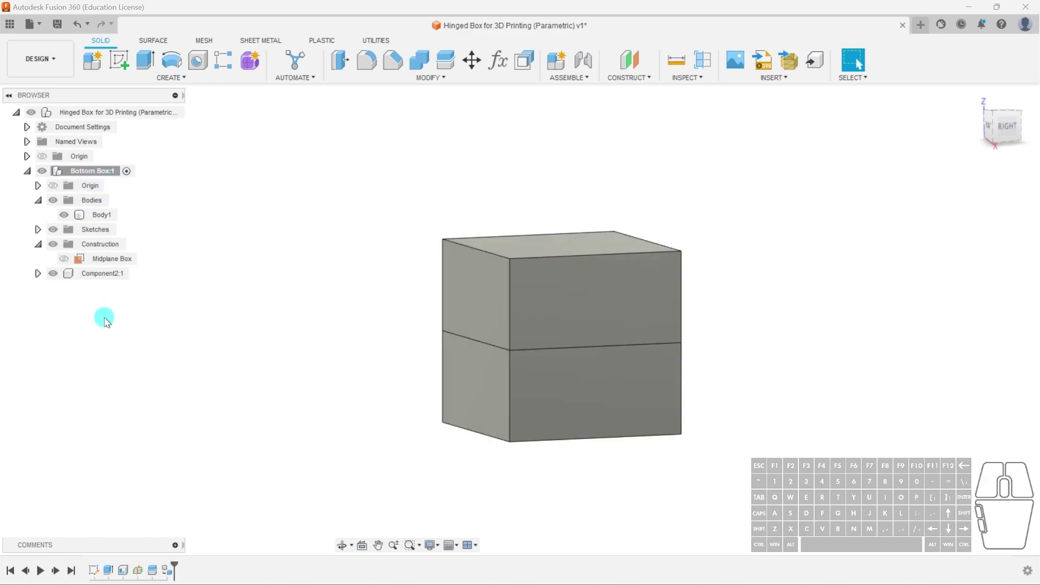
# - Move the new upper-half component out of Bottom Box to the top level of the design
pyautogui.click(106, 275)
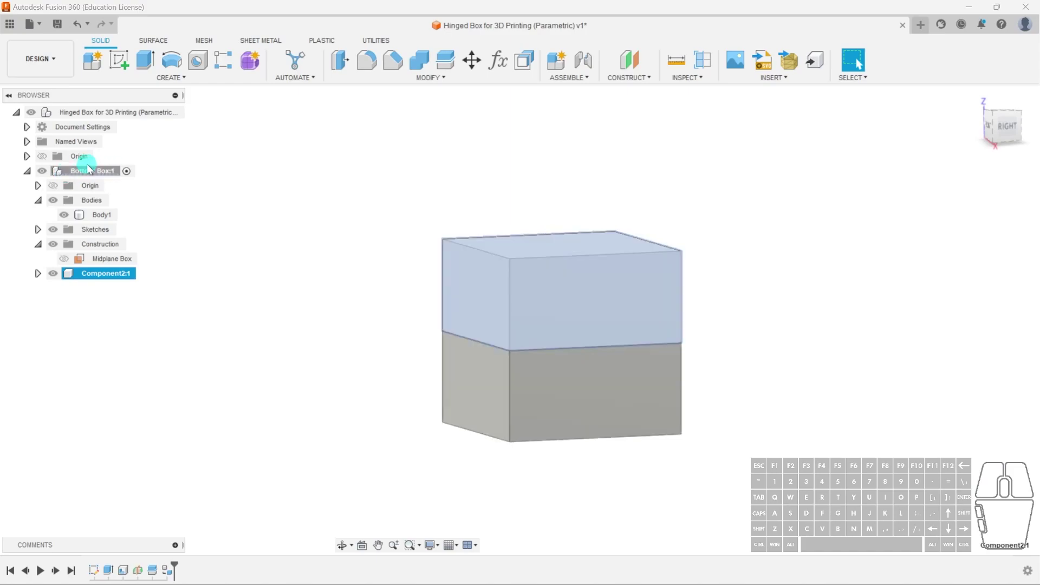
pyautogui.moveTo(130, 273); pyautogui.dragTo(109, 111)
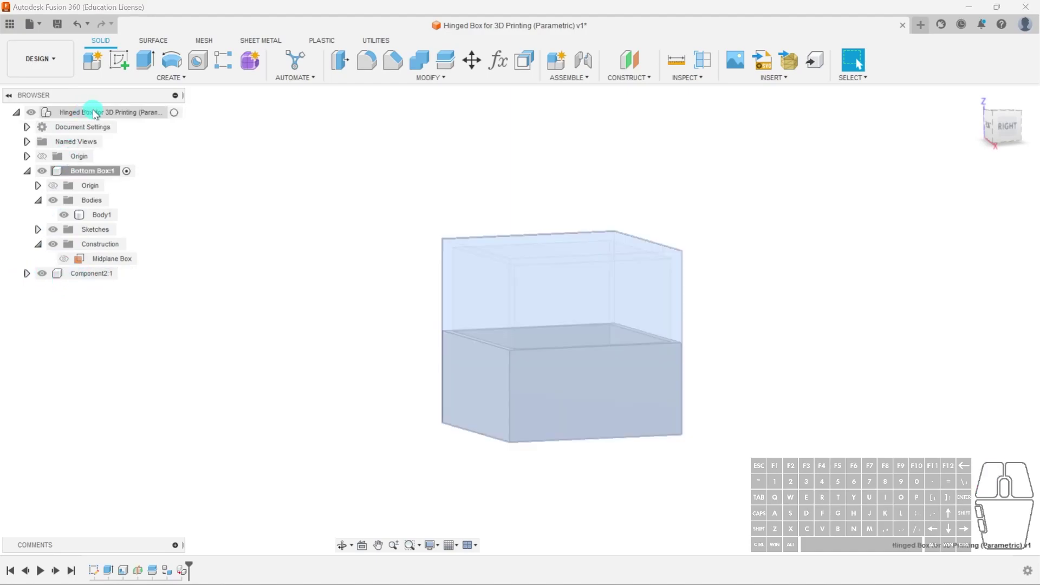
pyautogui.click(120, 113)
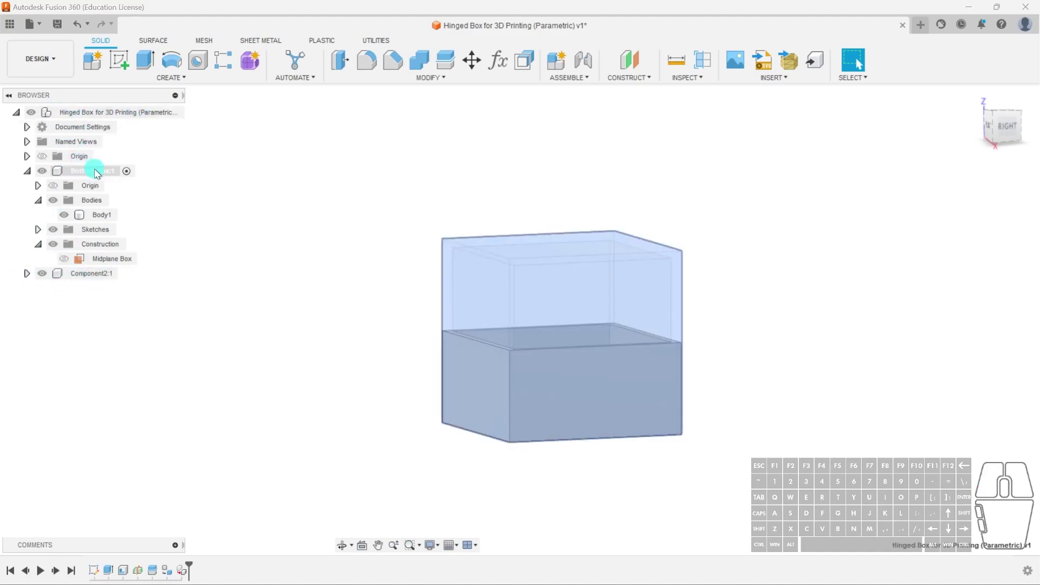
pyautogui.click(75, 172)
pyautogui.click(185, 239)
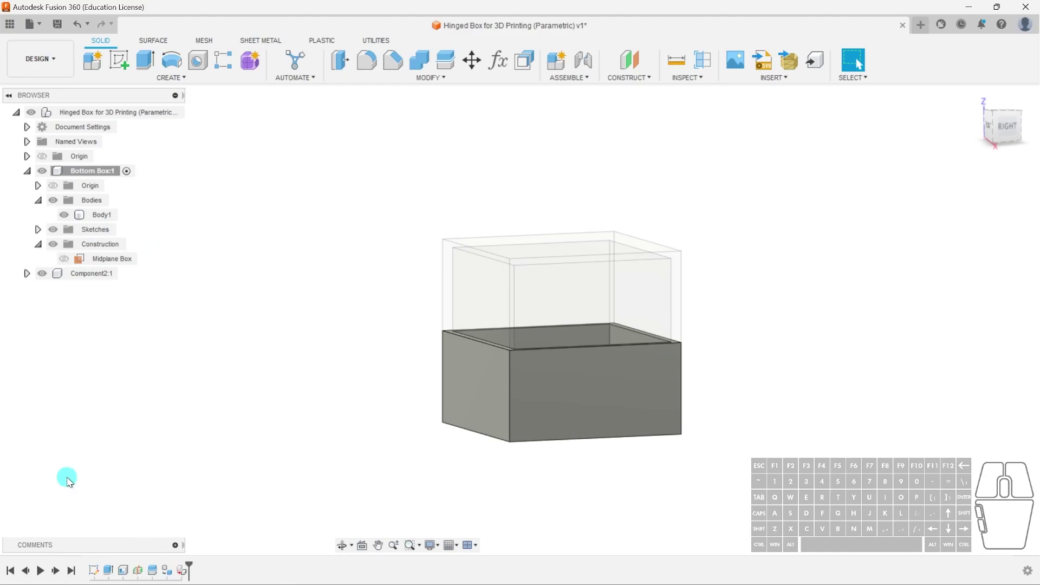
# - Activate the upper-half component and rename it Top Box
pyautogui.click(129, 274)
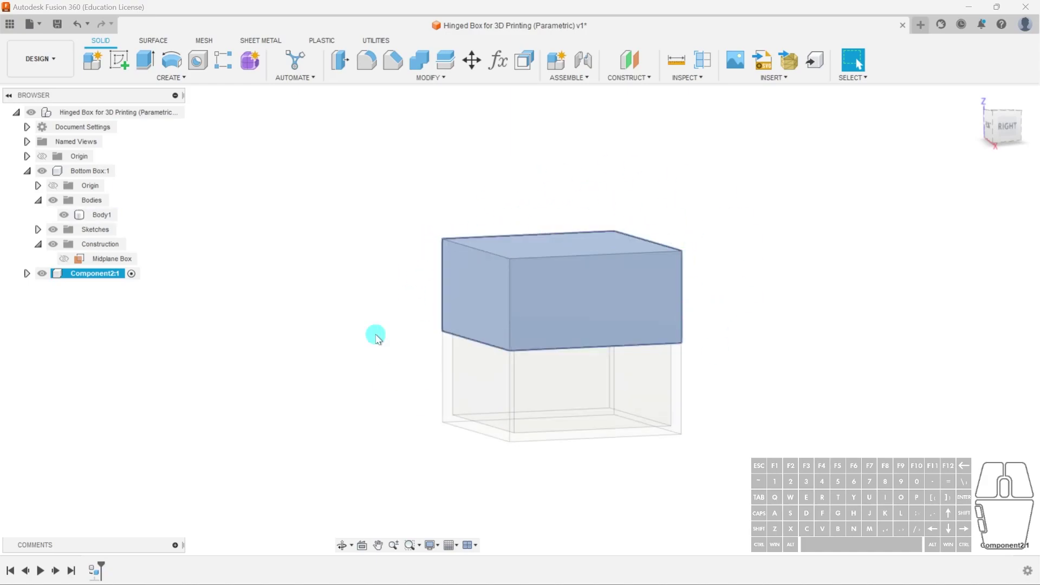
pyautogui.click(657, 183)
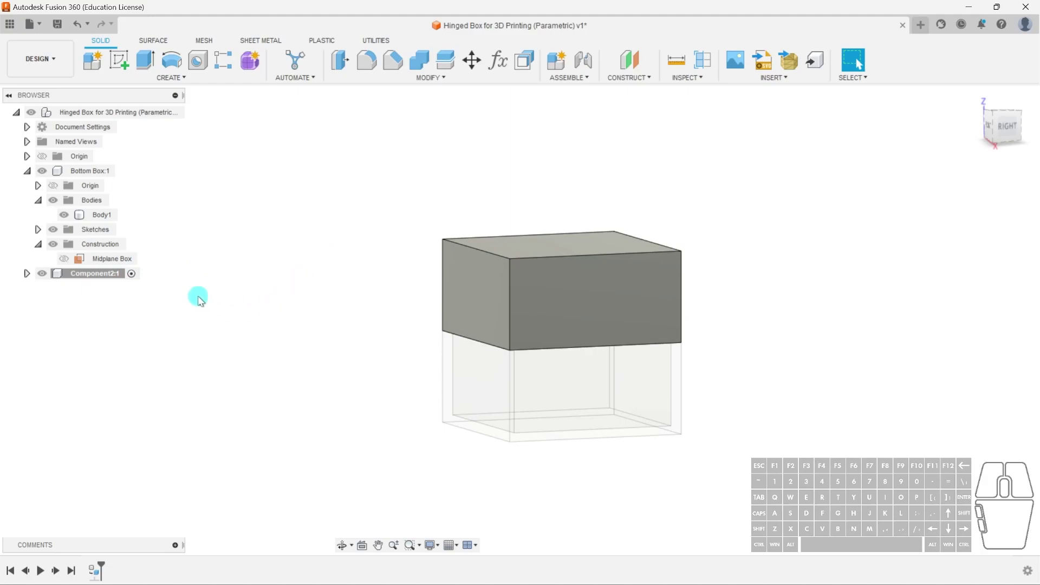
pyautogui.doubleClick(107, 274)
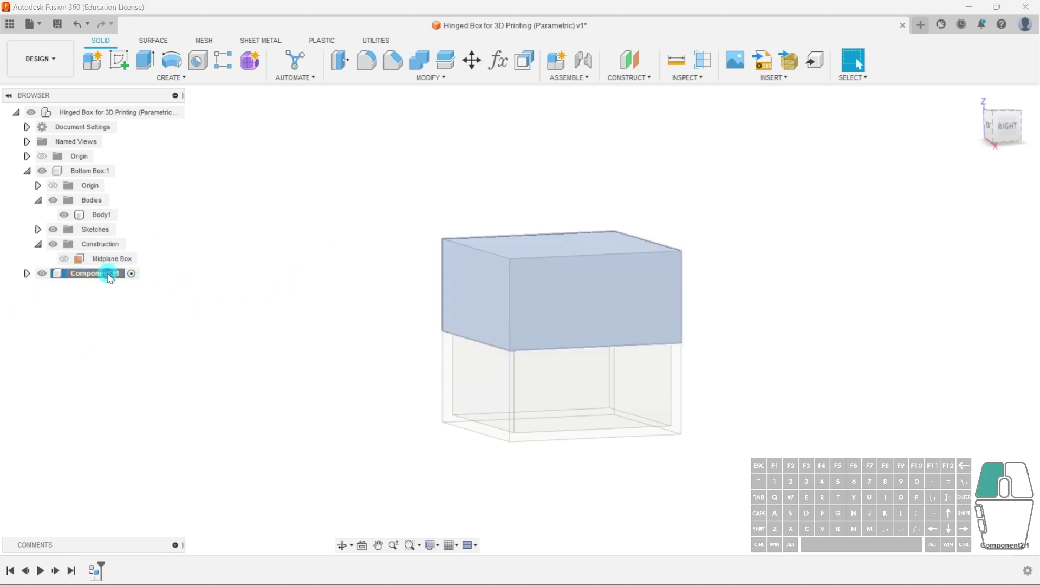
pyautogui.write('Top Box')
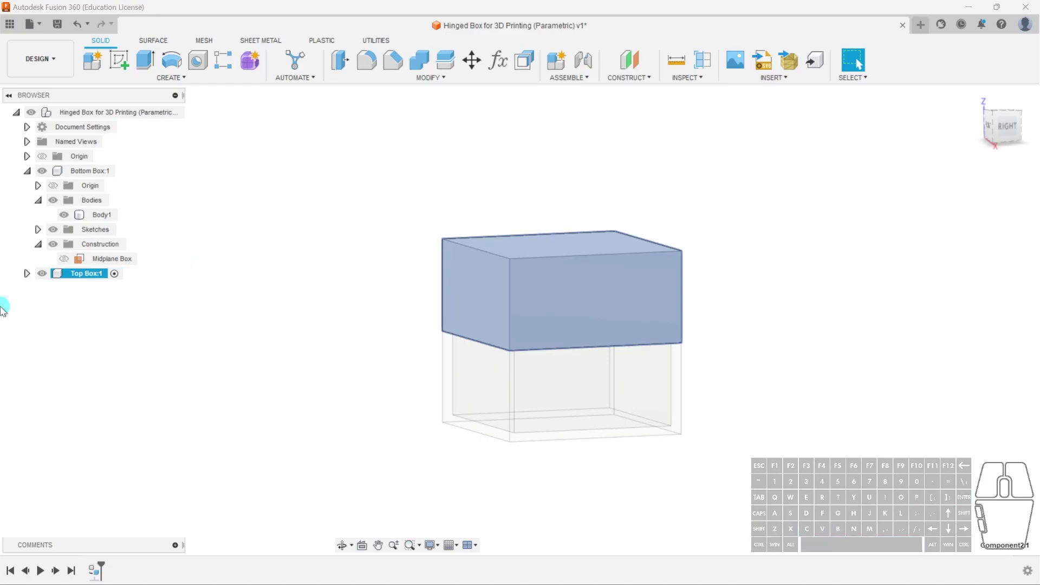
pyautogui.doubleClick(90, 274)
pyautogui.click(174, 304)
pyautogui.rightClick(98, 273)
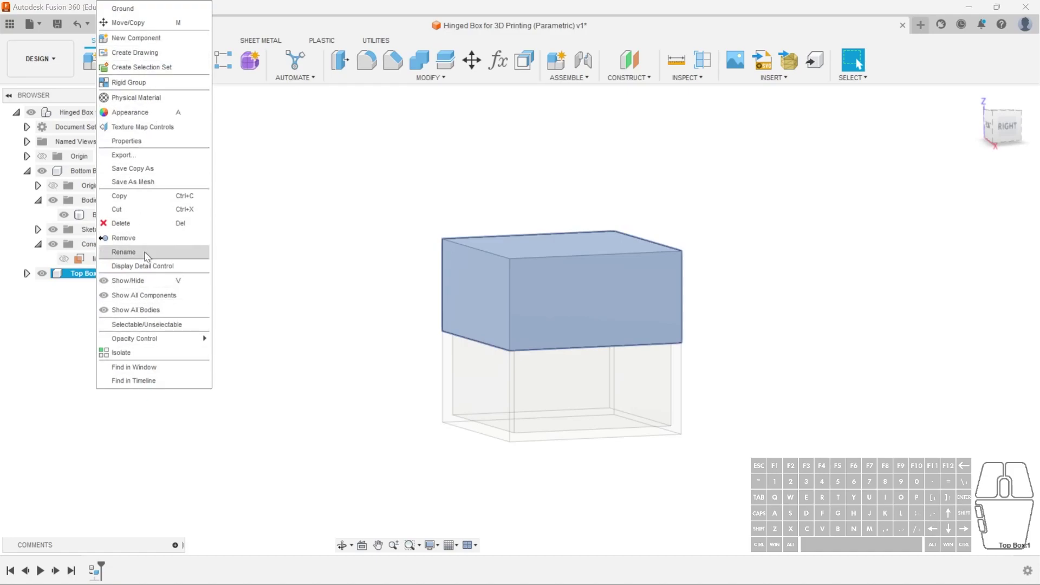
pyautogui.click(304, 269)
pyautogui.click(155, 327)
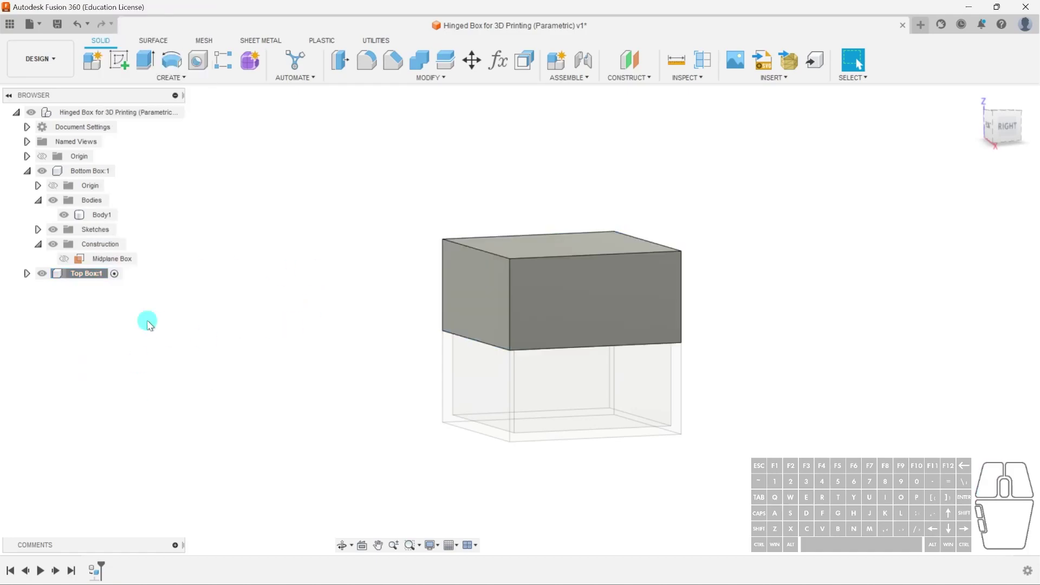
# - Switch the active component to Bottom Box and from there to the top-level design
pyautogui.click(106, 171)
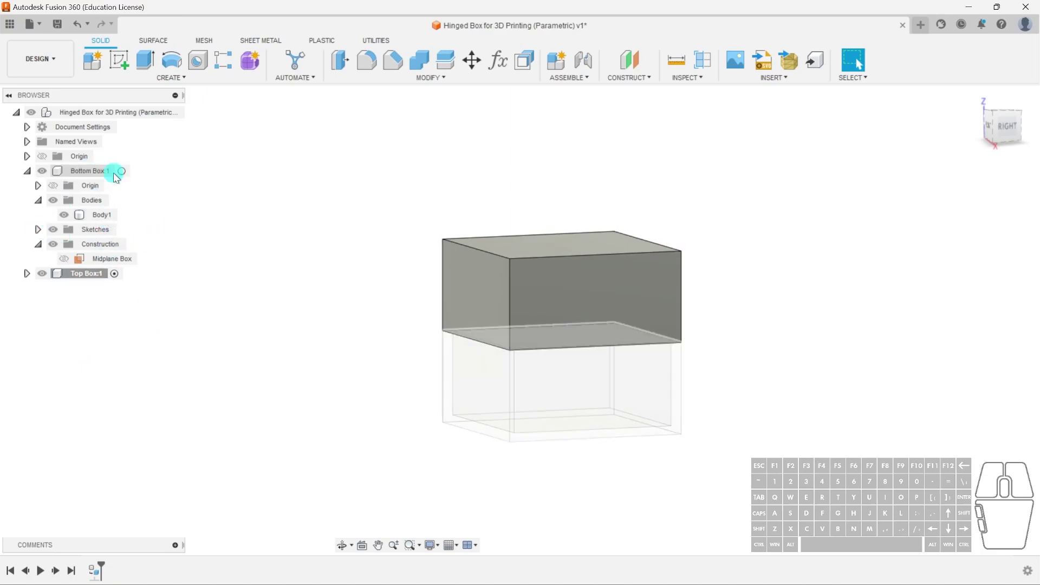
pyautogui.click(120, 171)
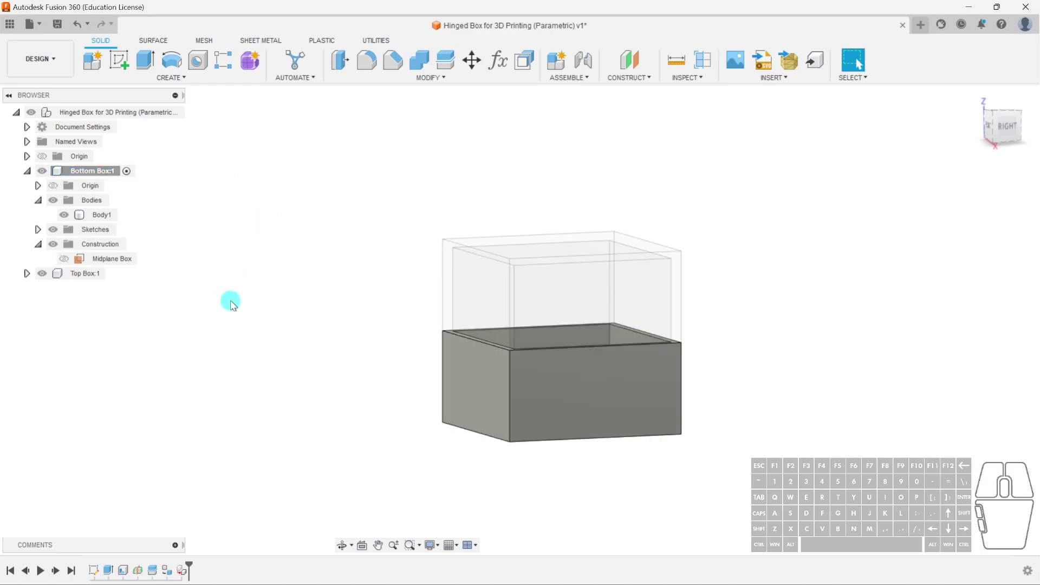
pyautogui.click(104, 112)
pyautogui.click(174, 112)
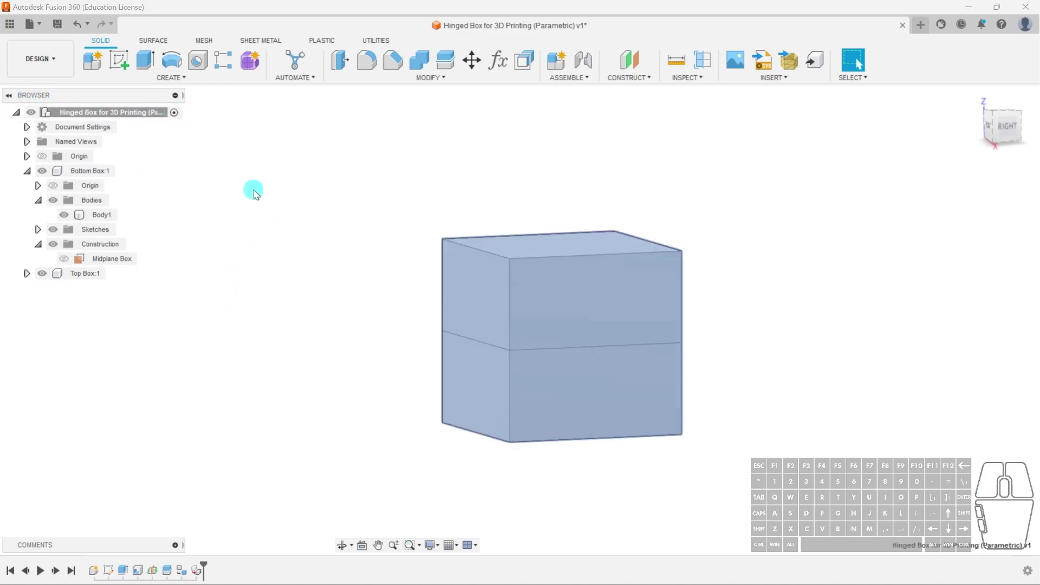
pyautogui.click(427, 197)
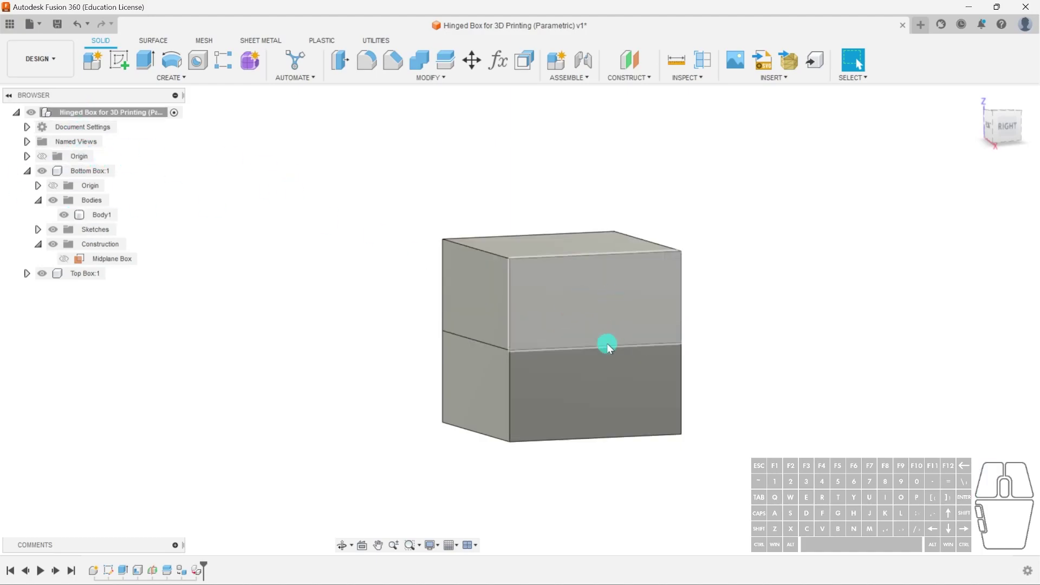
# - Create a sketch on the right-side face of the Top Box in the top-level design
pyautogui.keyDown('shift'); pyautogui.moveTo(759, 352); pyautogui.dragTo(689, 406, button='middle'); pyautogui.keyUp('shift')
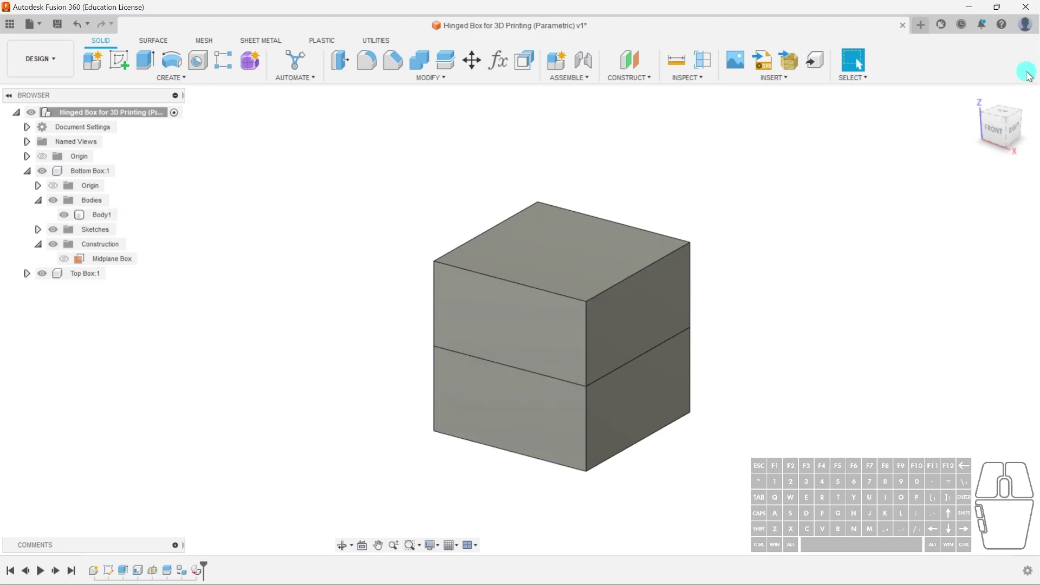
pyautogui.click(994, 127)
pyautogui.click(622, 327)
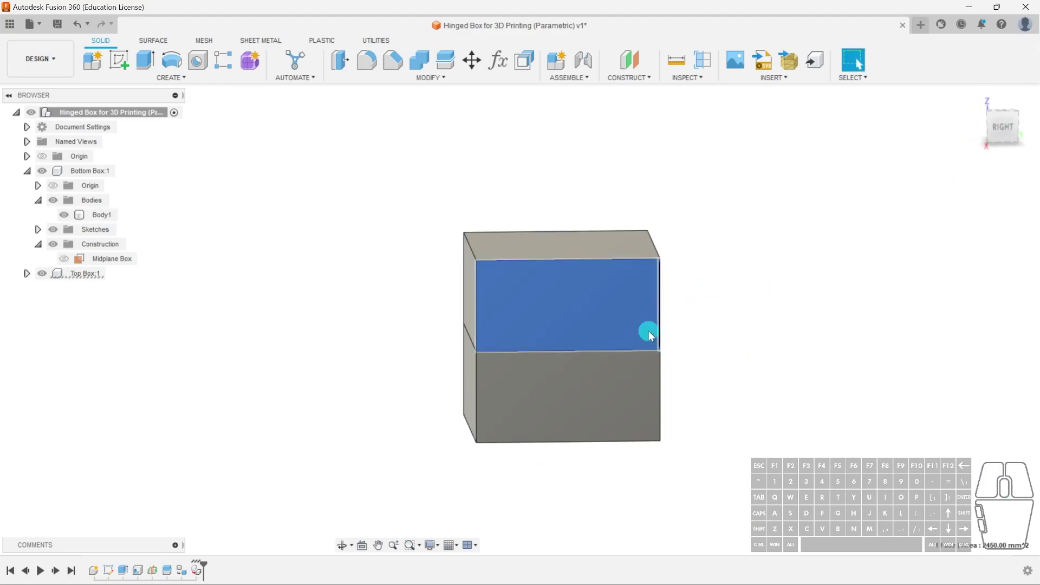
pyautogui.click(118, 59)
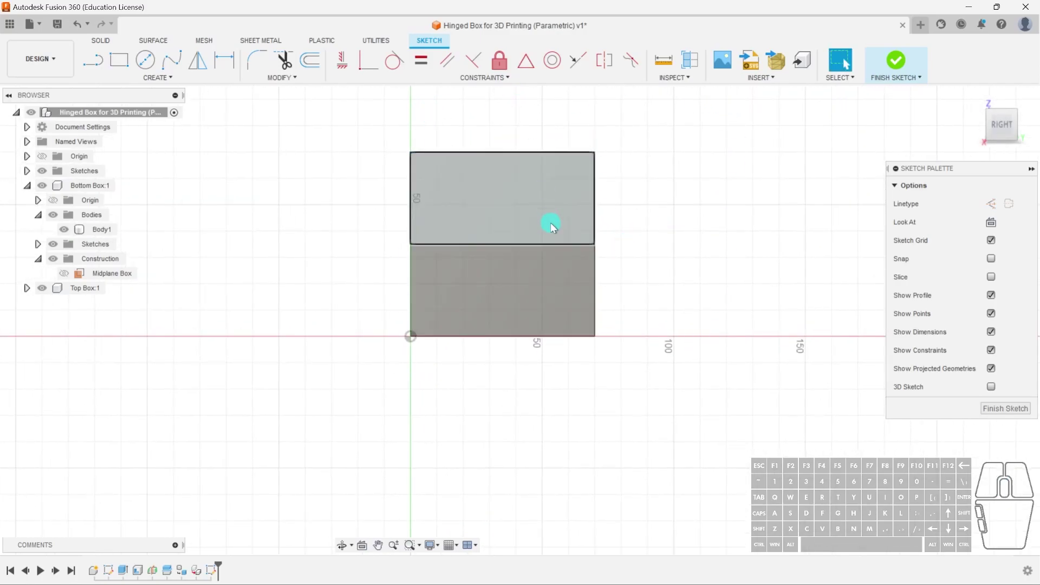
pyautogui.click(553, 257)
# - Draw a 2.95 mm line outward from the rear corner where the two box halves meet
pyautogui.scroll(5, 586, 250)
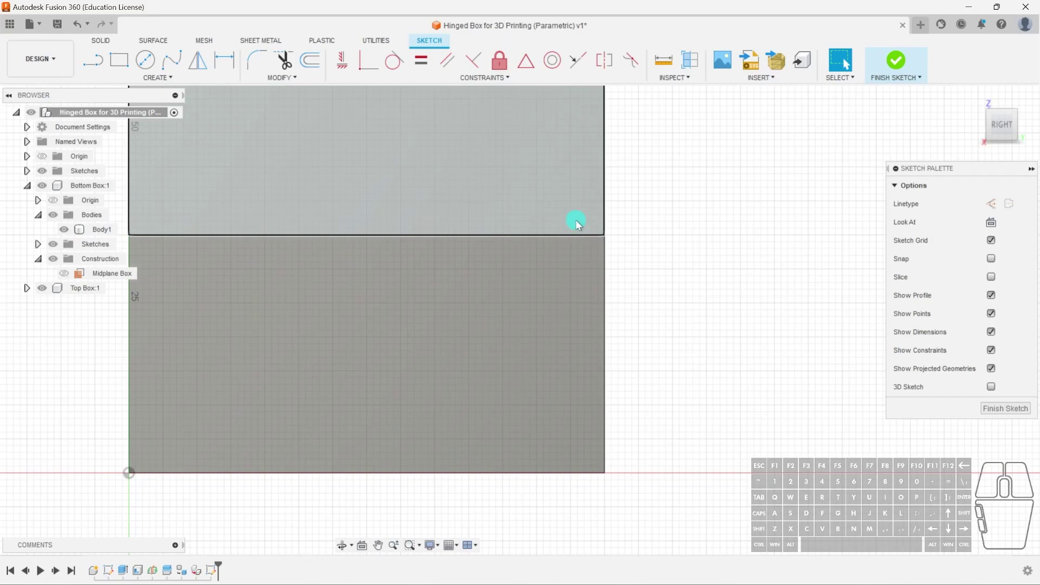
pyautogui.click(93, 60)
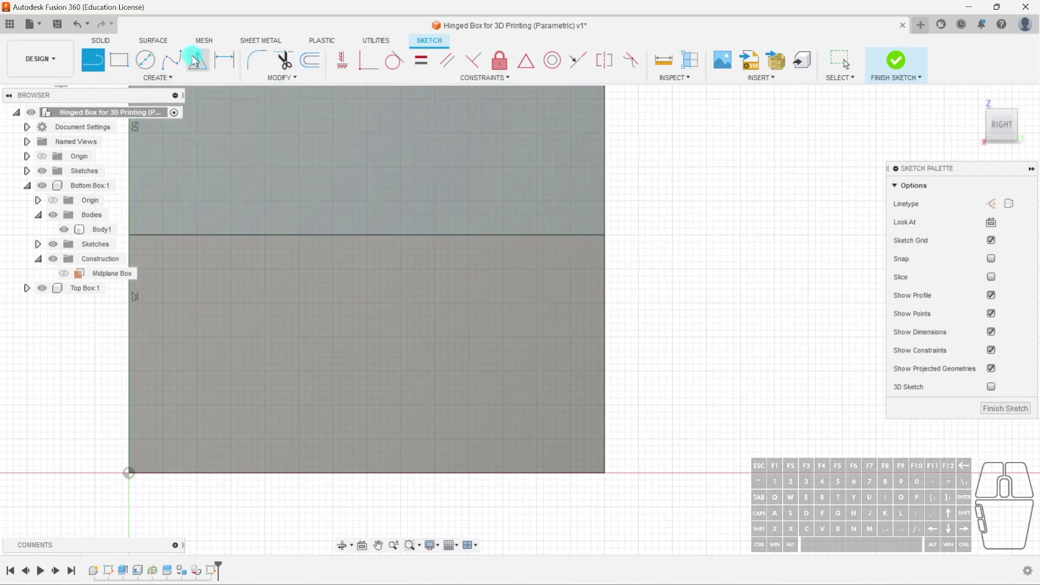
pyautogui.click(605, 235)
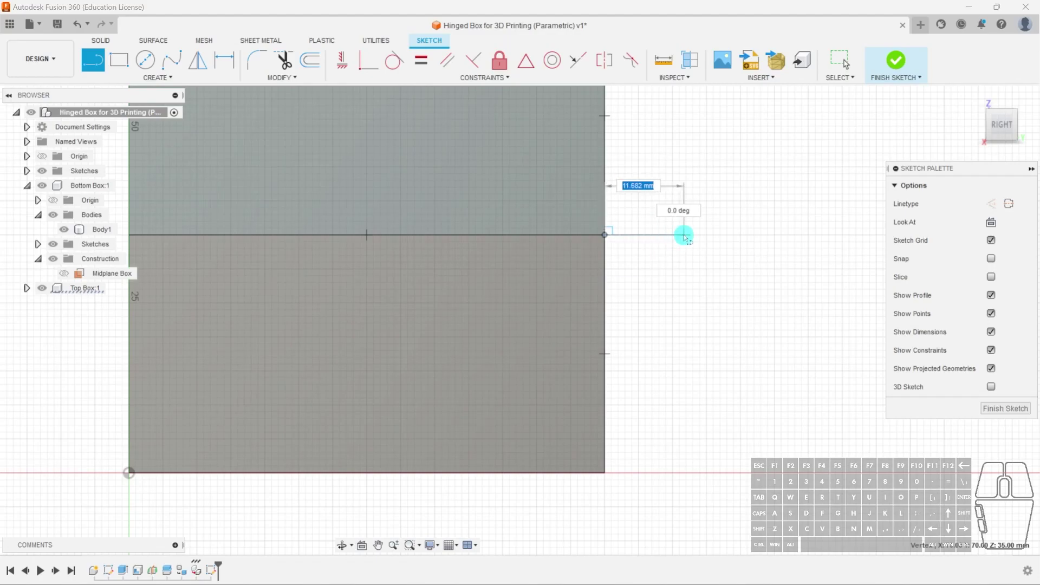
pyautogui.write('2.95')
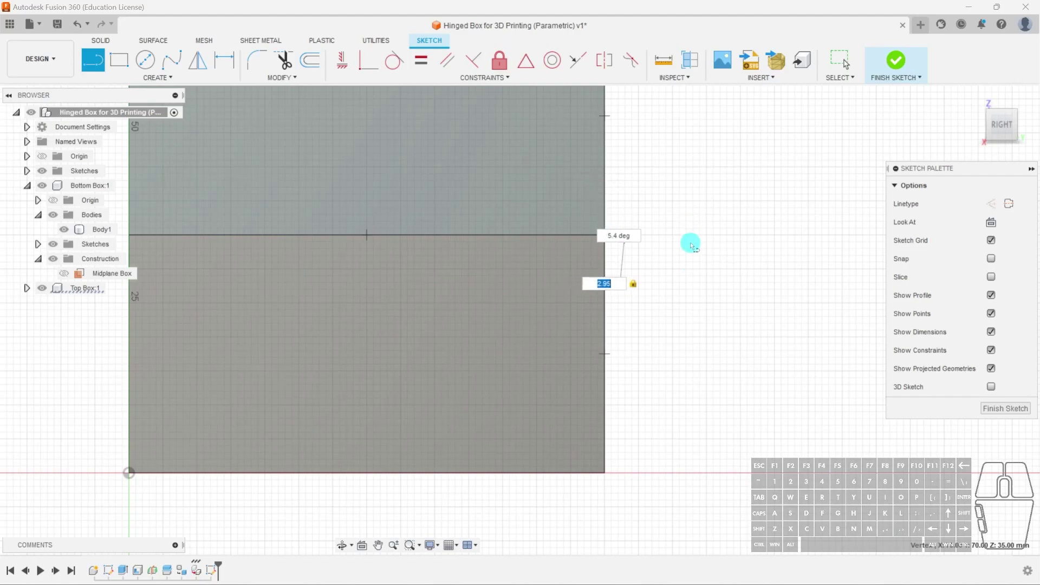
pyautogui.click(698, 247)
pyautogui.press('Escape')
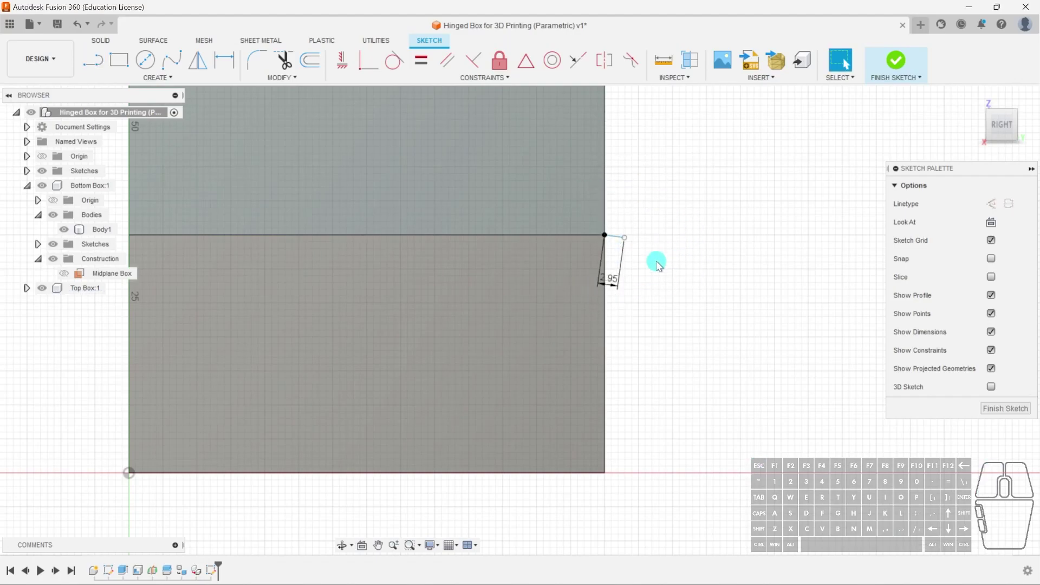
# - Constrain the 2.95 mm line to horizontal and convert it to a construction line
pyautogui.scroll(2, 651, 264)
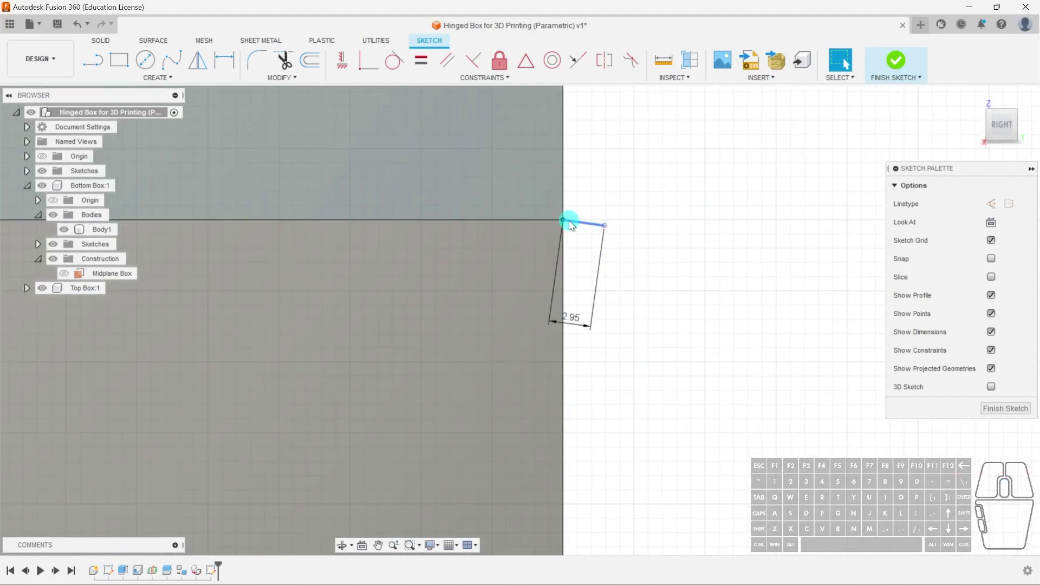
pyautogui.click(590, 224)
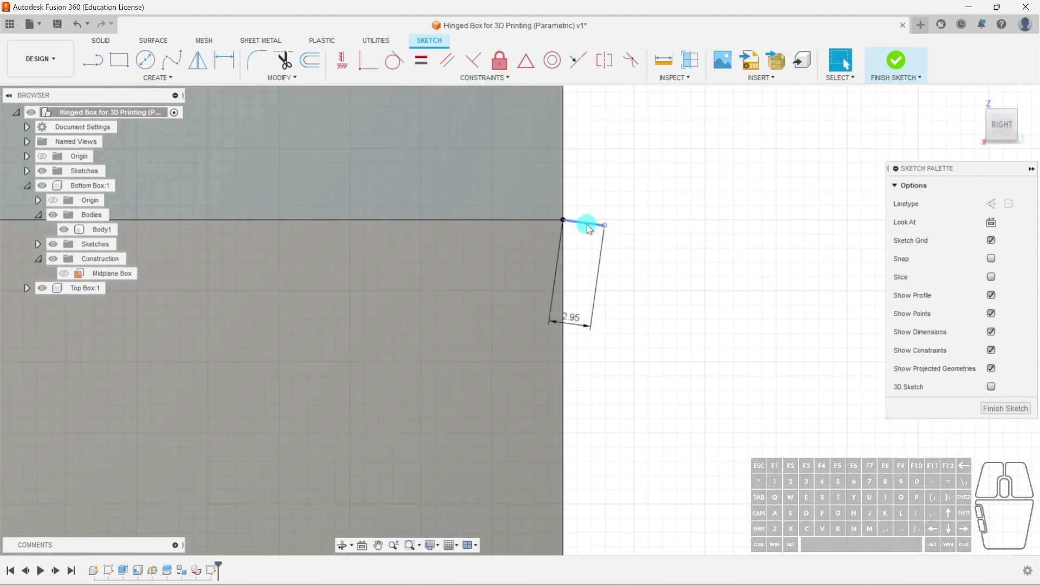
pyautogui.click(342, 60)
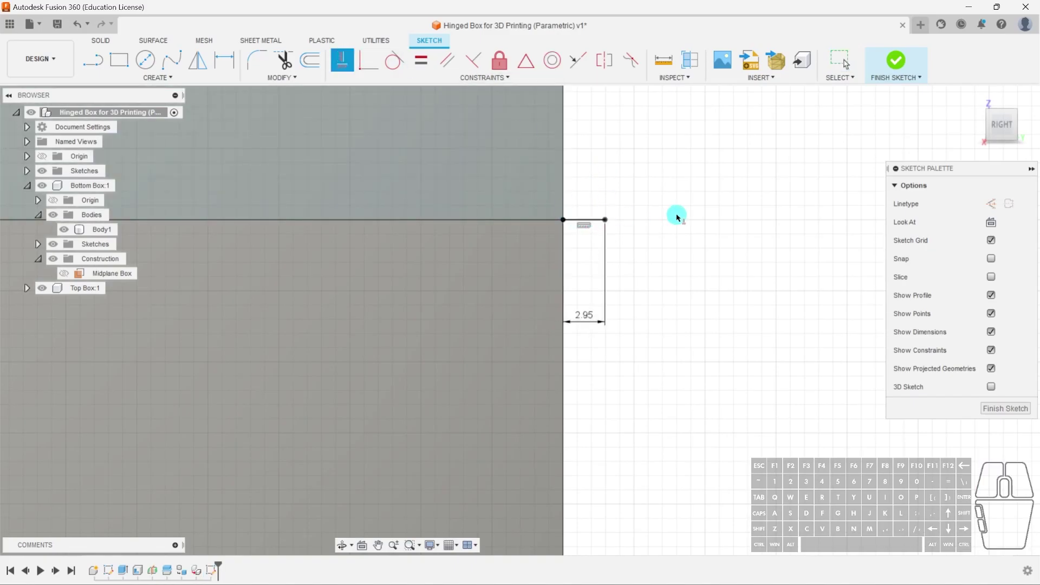
pyautogui.click(342, 61)
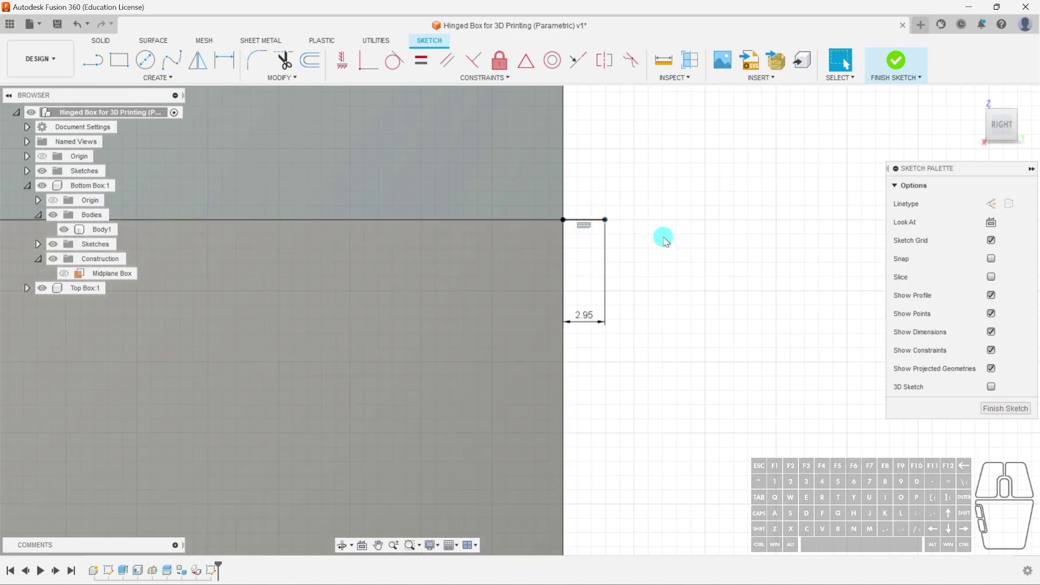
pyautogui.click(603, 220)
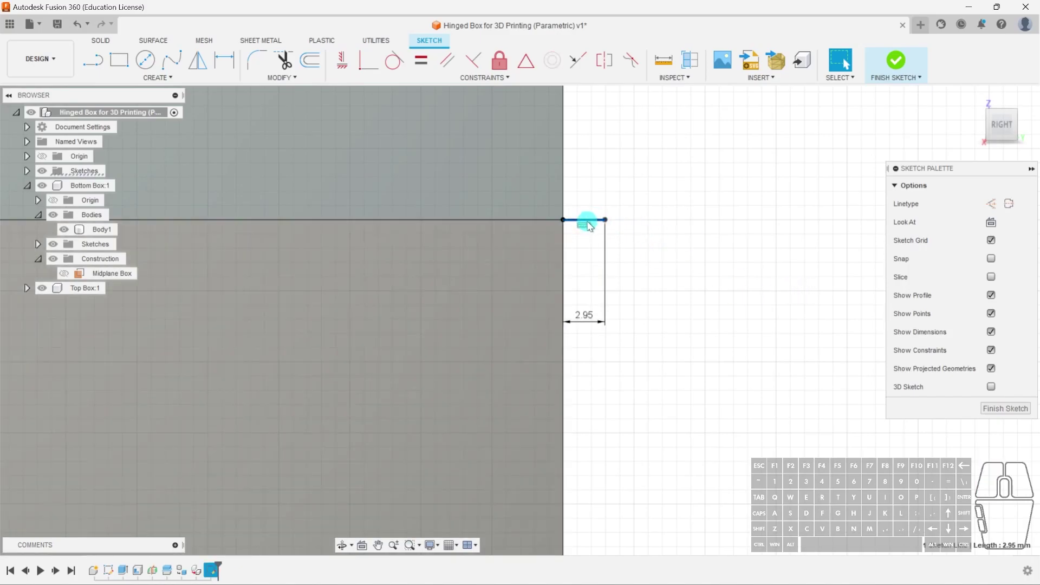
pyautogui.click(990, 208)
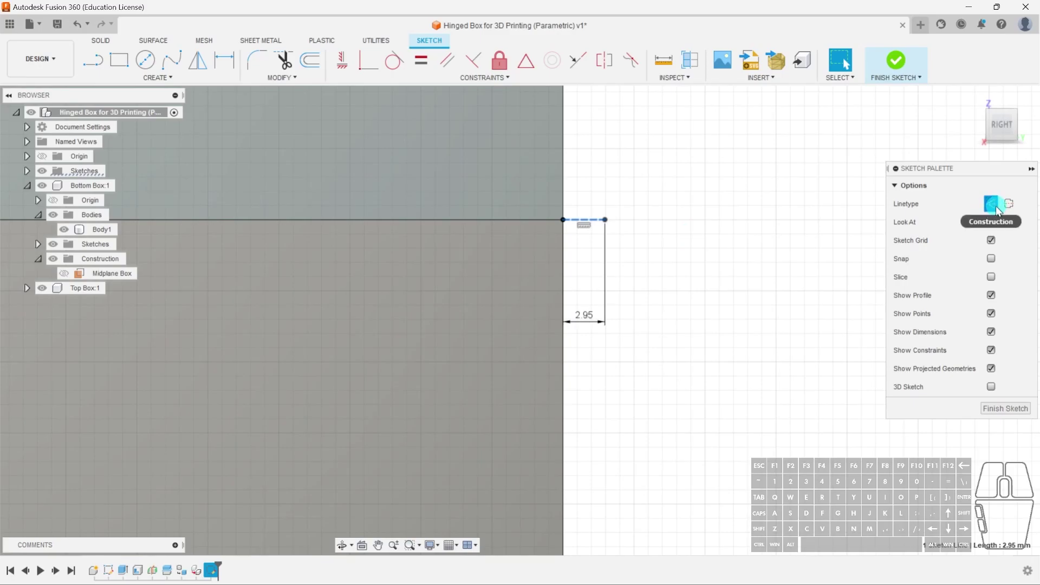
pyautogui.click(740, 241)
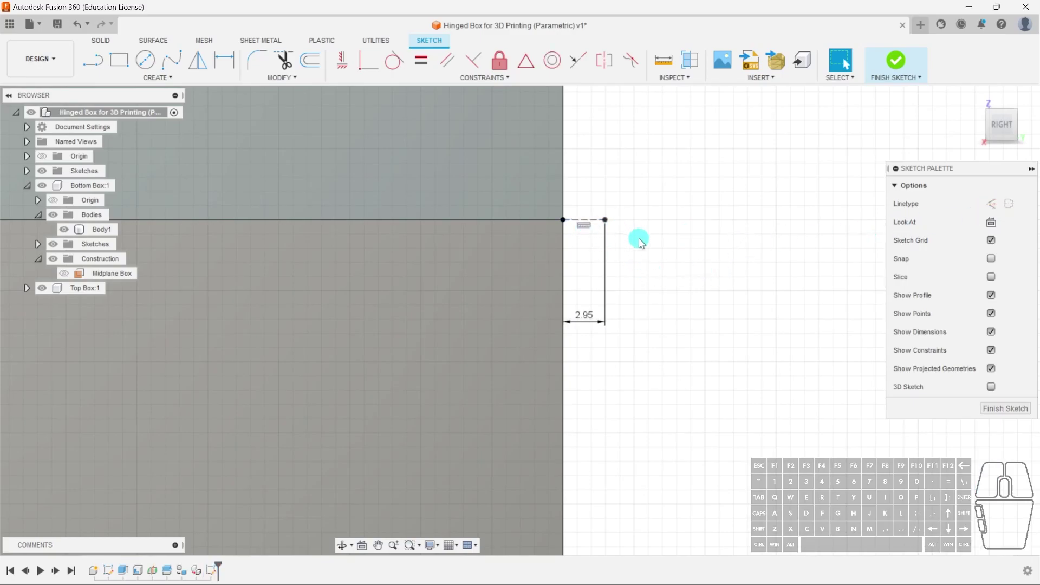
# - Sketch two concentric circles of different sizes centred on the construction line's outer endpoint
pyautogui.press('c')
pyautogui.click(605, 219)
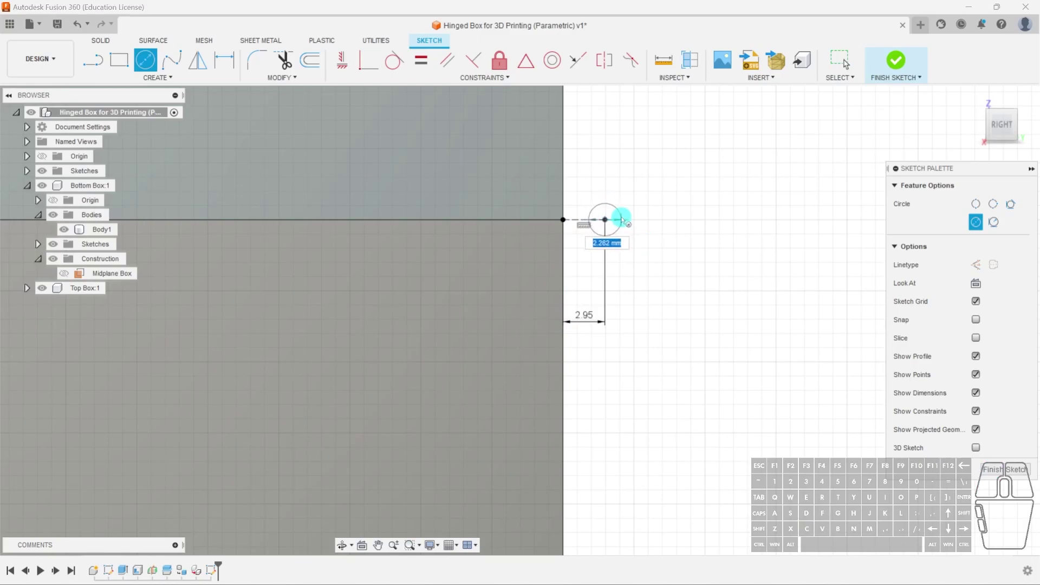
pyautogui.click(619, 220)
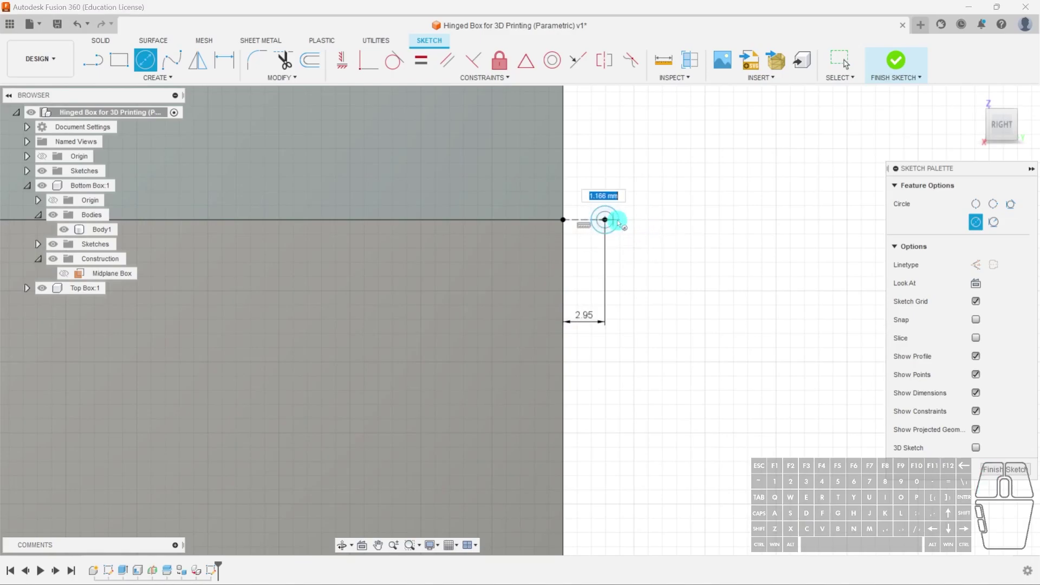
pyautogui.click(606, 220)
pyautogui.click(630, 219)
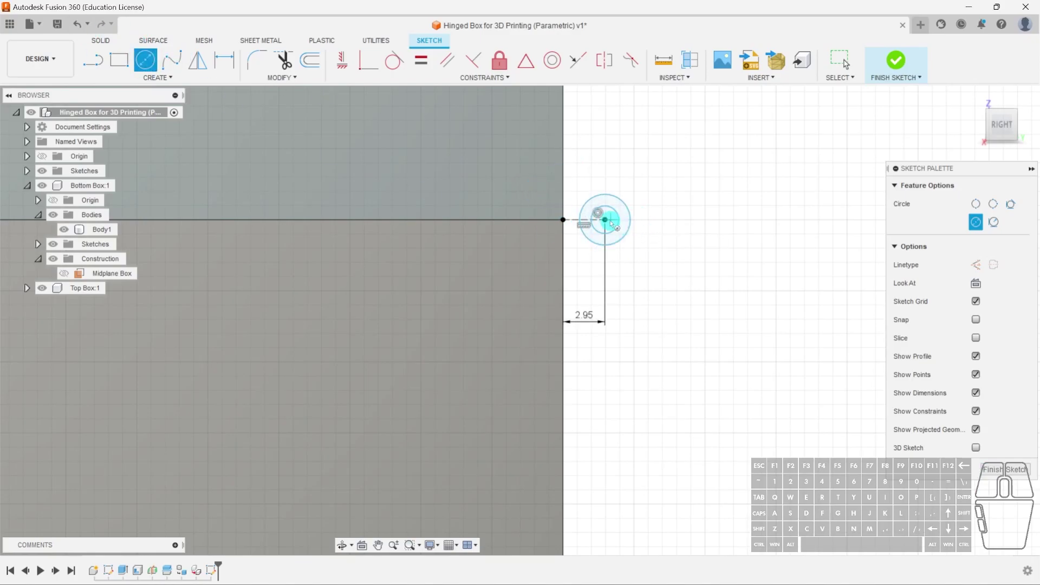
# - Sketch a third, larger circle around the two existing ones, centred on the construction line's outer endpoint
pyautogui.click(605, 220)
pyautogui.click(639, 220)
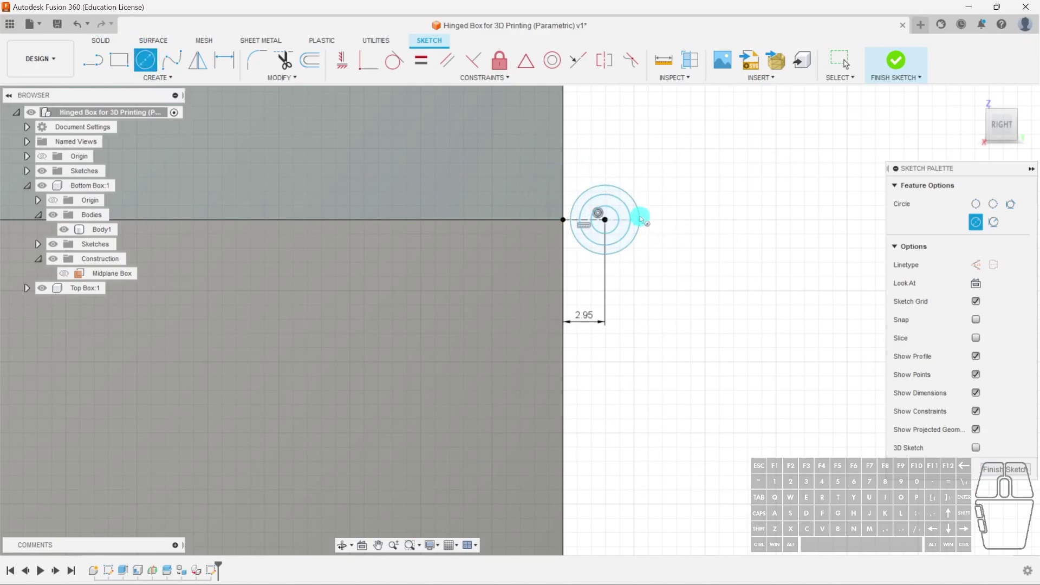
pyautogui.press('Escape')
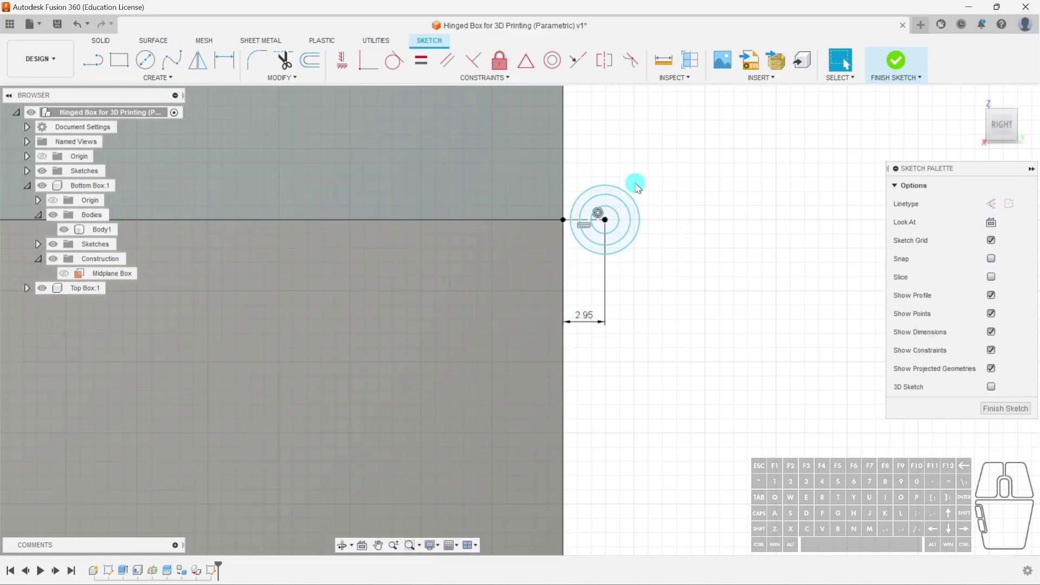
# - Dimension the innermost circle's diameter with the WallThickness parameter
pyautogui.scroll(6, 620, 213)
pyautogui.moveTo(618, 212)
pyautogui.mouseDown(button='middle')
pyautogui.moveTo(582, 291)
pyautogui.moveTo(579, 245)
pyautogui.mouseUp(button='middle')
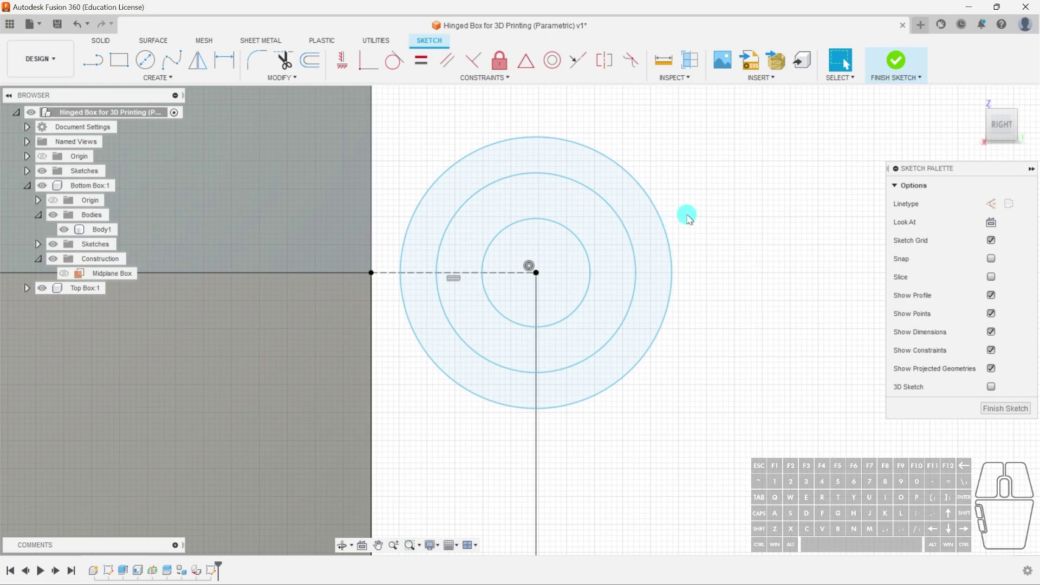
pyautogui.press('d')
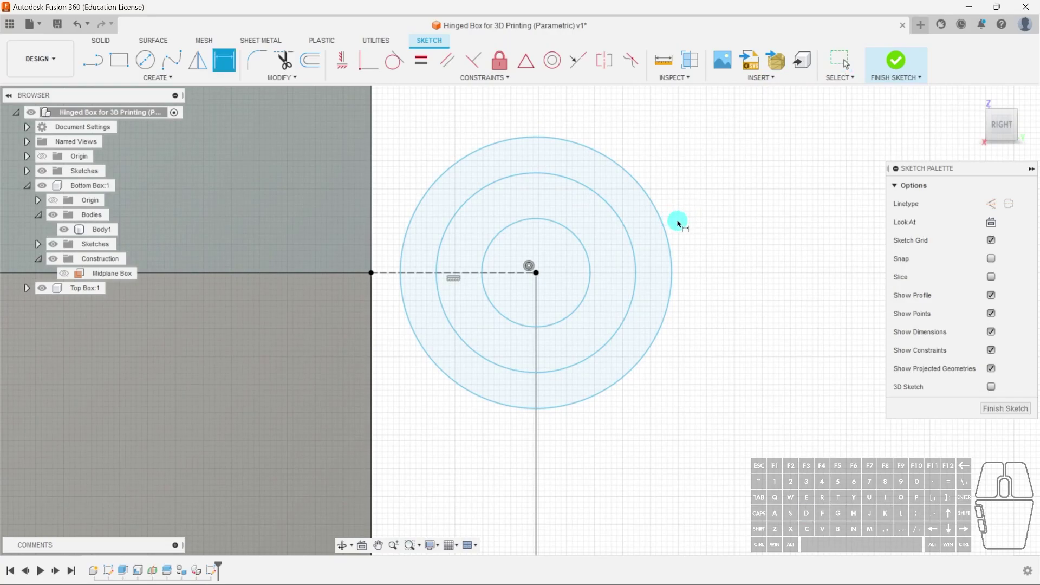
pyautogui.click(560, 231)
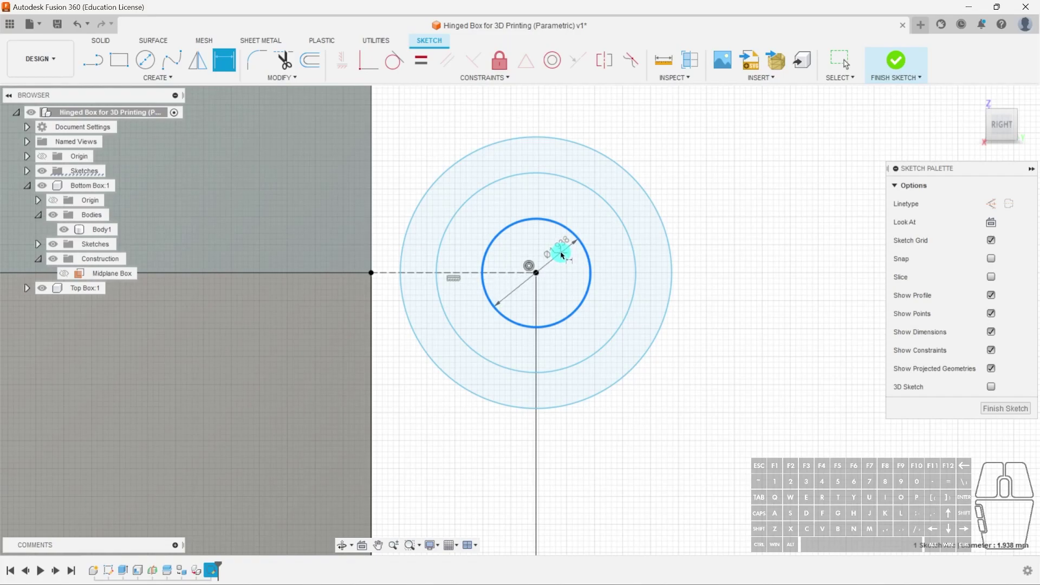
pyautogui.click(672, 129)
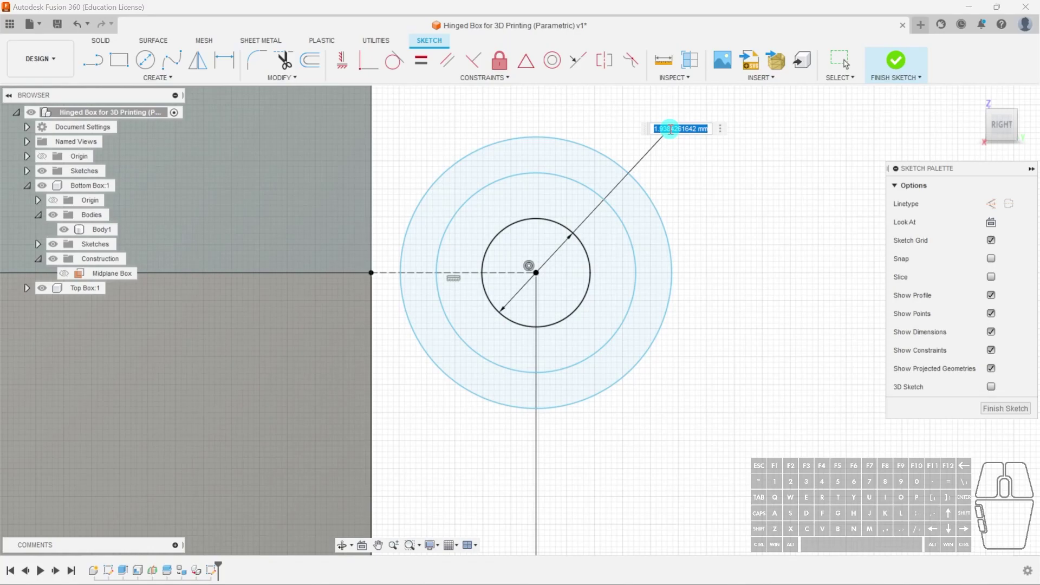
pyautogui.write('W')
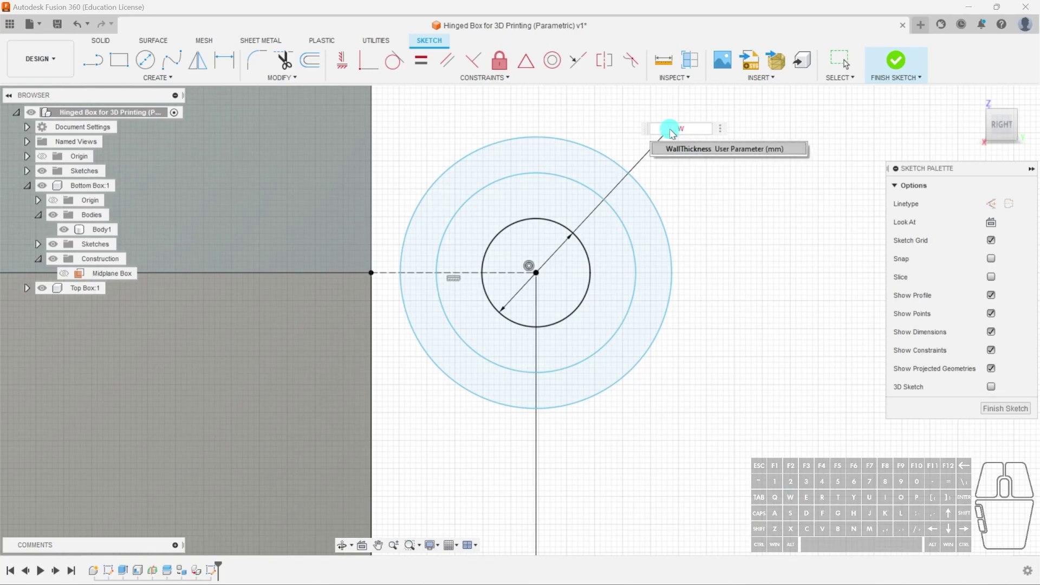
pyautogui.click(707, 150)
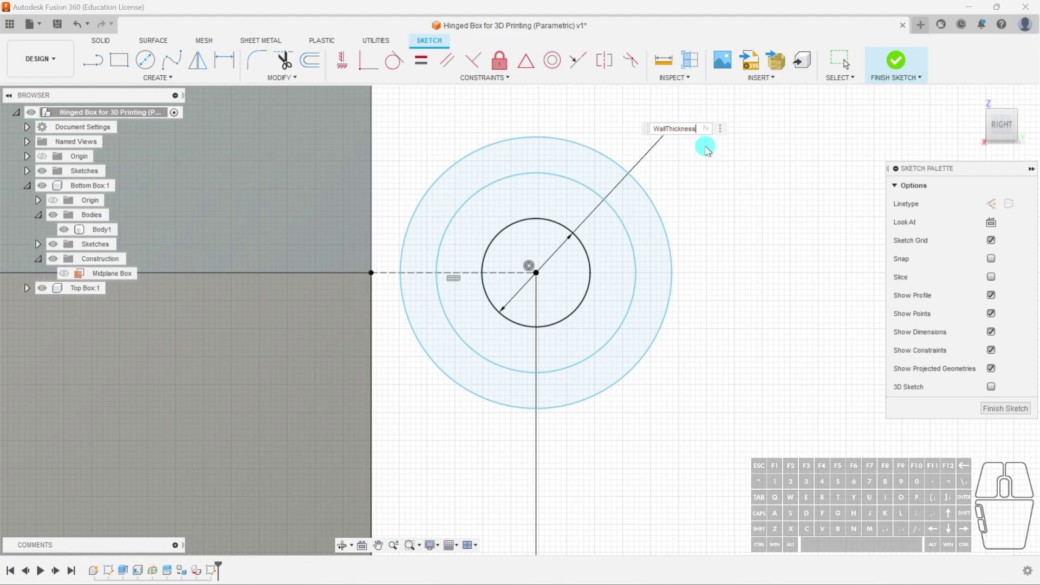
pyautogui.press('Return')
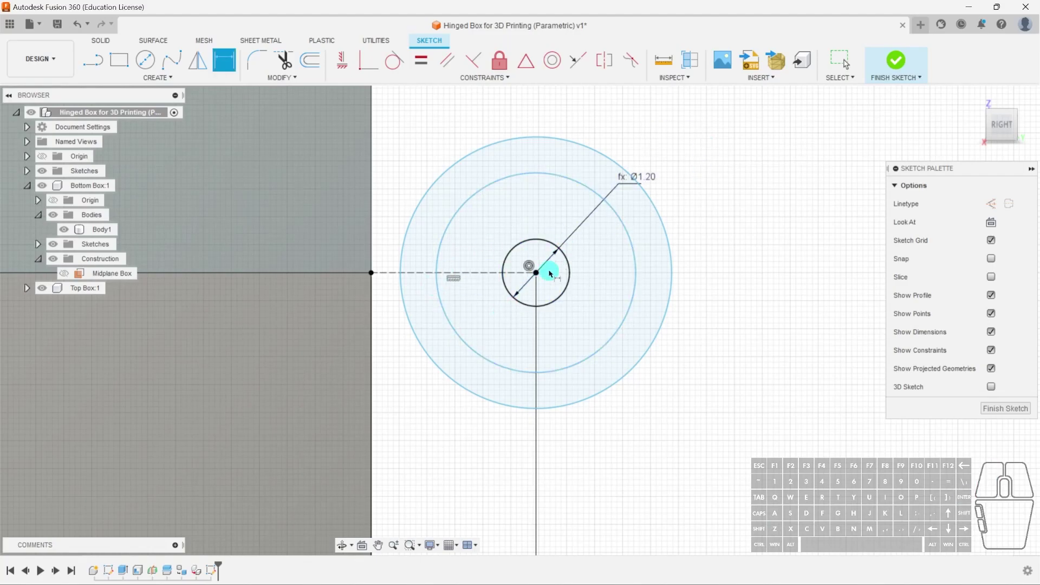
# - Dimension the radial distance between the innermost and middle circles with the Gap parameter
pyautogui.click(585, 190)
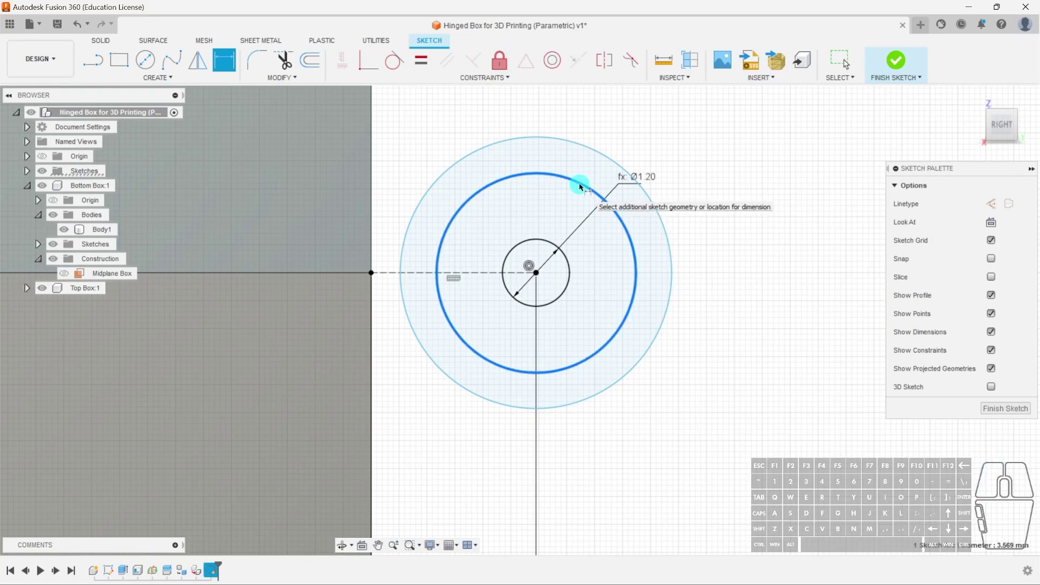
pyautogui.click(550, 245)
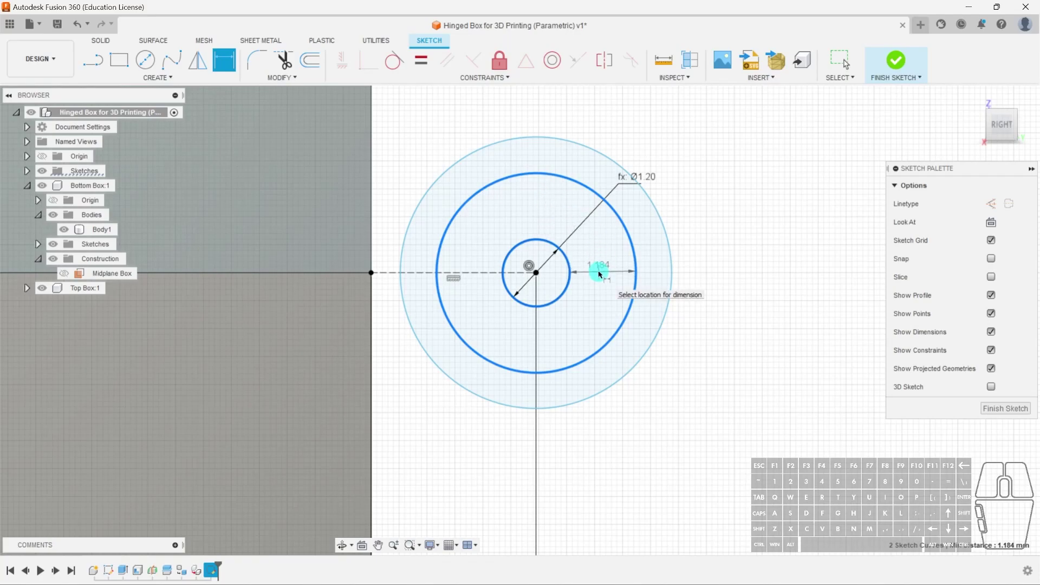
pyautogui.click(712, 207)
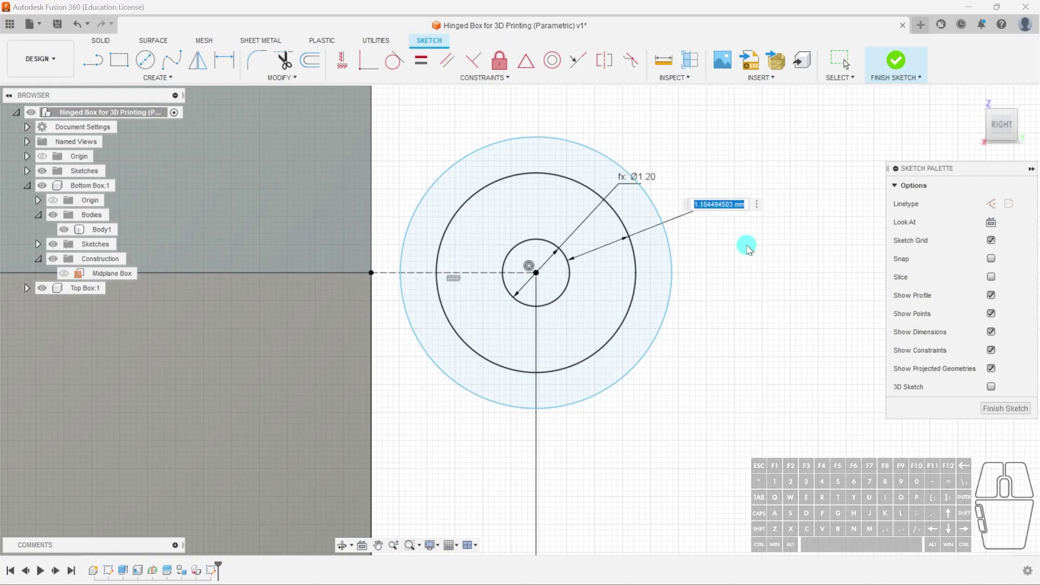
pyautogui.write('gap')
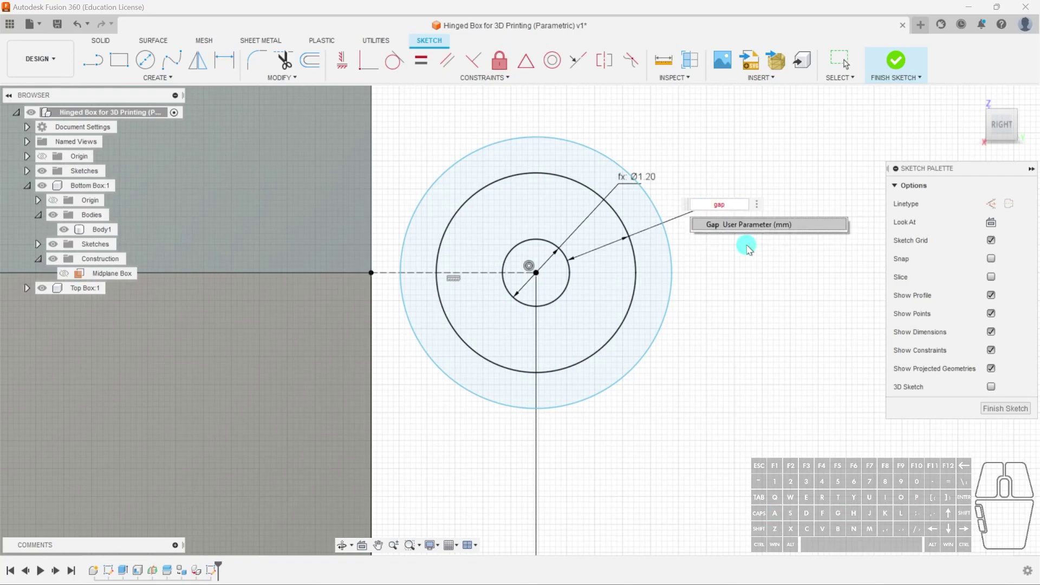
pyautogui.click(732, 229)
pyautogui.press('Return')
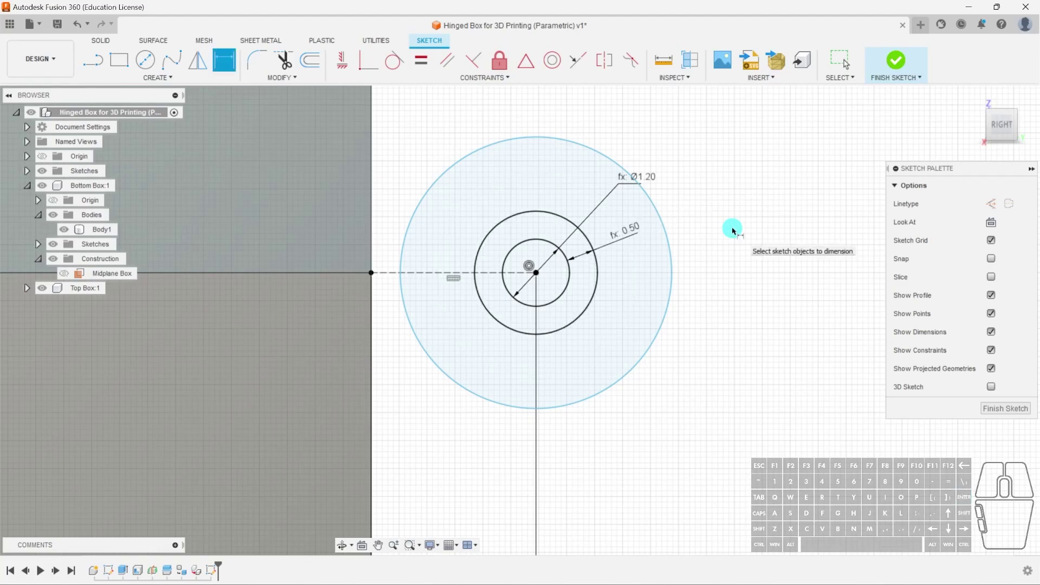
# - Dimension the radial distance between the middle and outermost circles with the WallThickness parameter
pyautogui.click(670, 250)
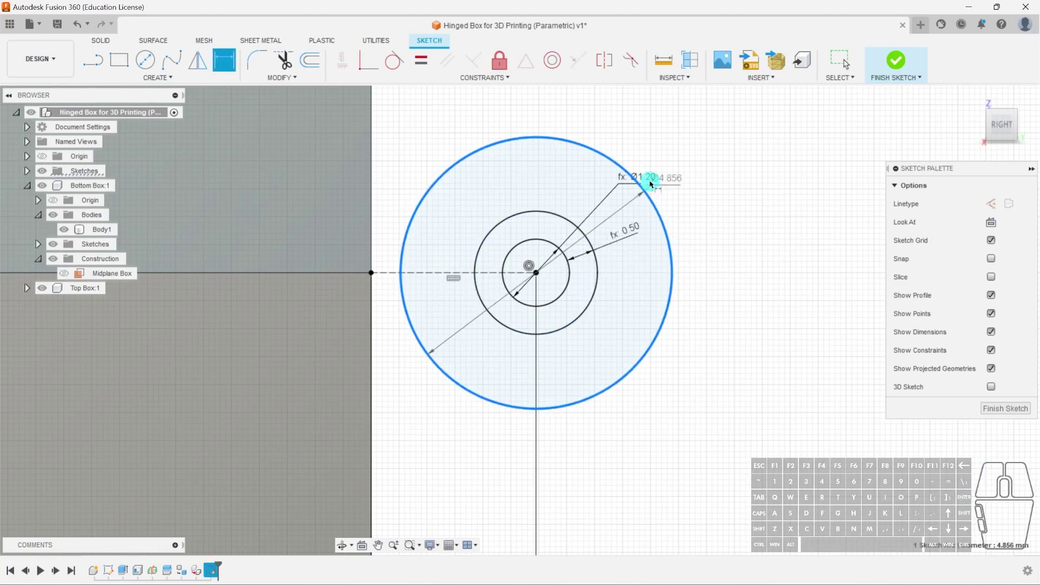
pyautogui.click(597, 269)
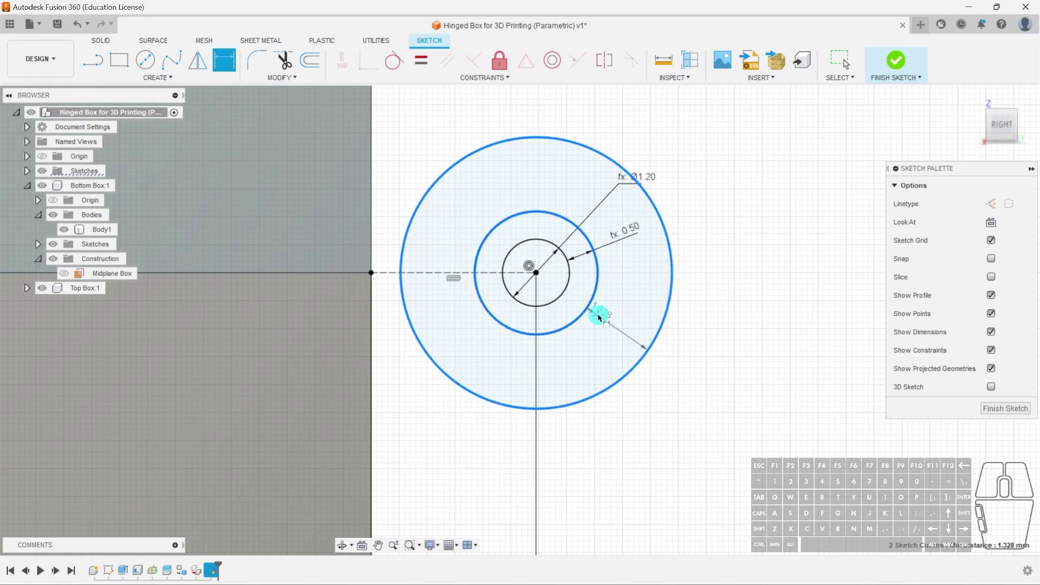
pyautogui.click(712, 261)
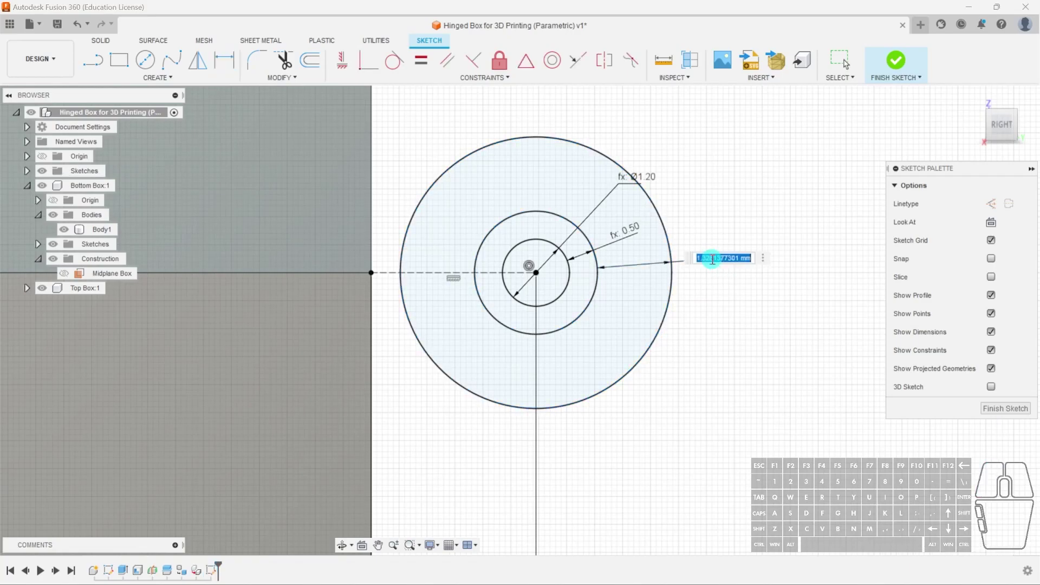
pyautogui.write('W')
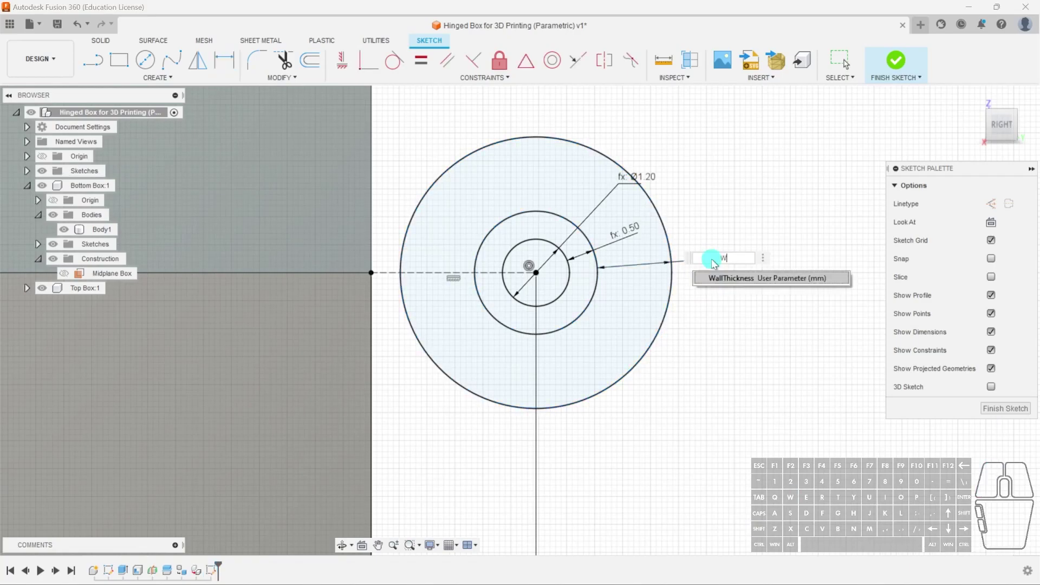
pyautogui.write('all')
pyautogui.click(746, 278)
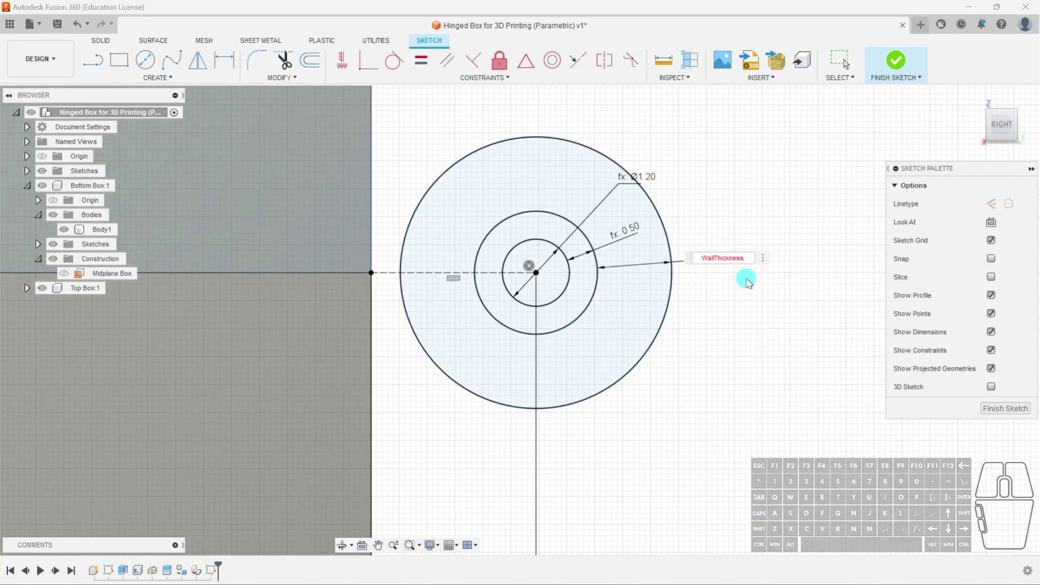
pyautogui.press('Return')
# - Examine the three dimensioned hinge circles and their position relative to the box's rear edge
pyautogui.scroll(-3, 567, 274)
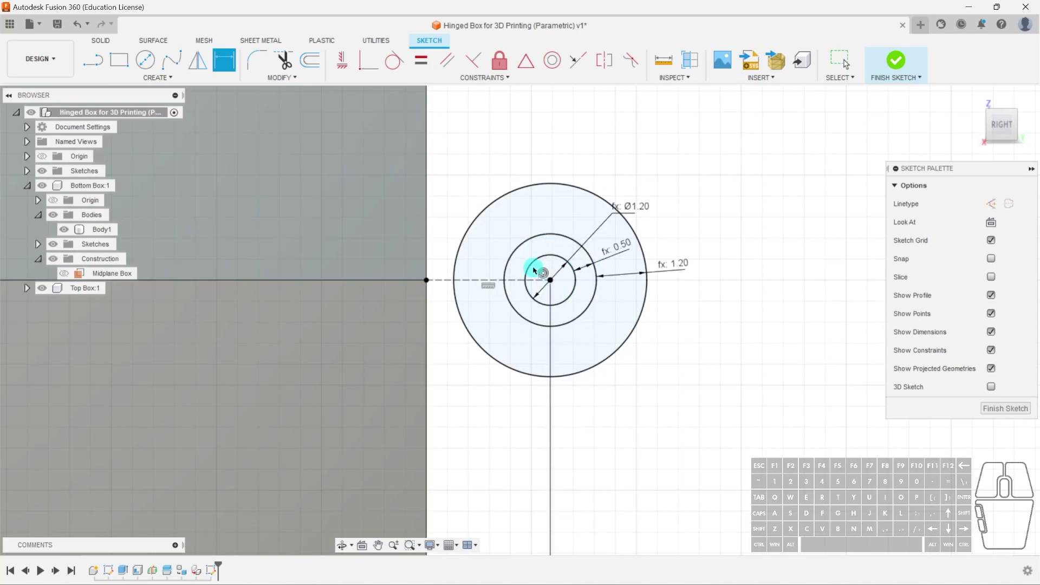
pyautogui.scroll(-2, 588, 275)
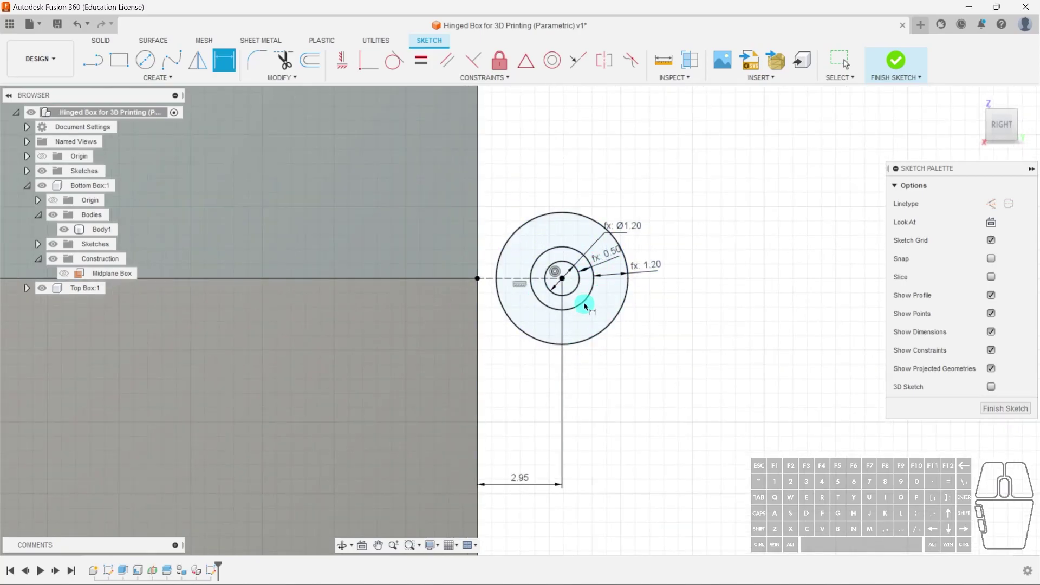
pyautogui.scroll(3, 578, 266)
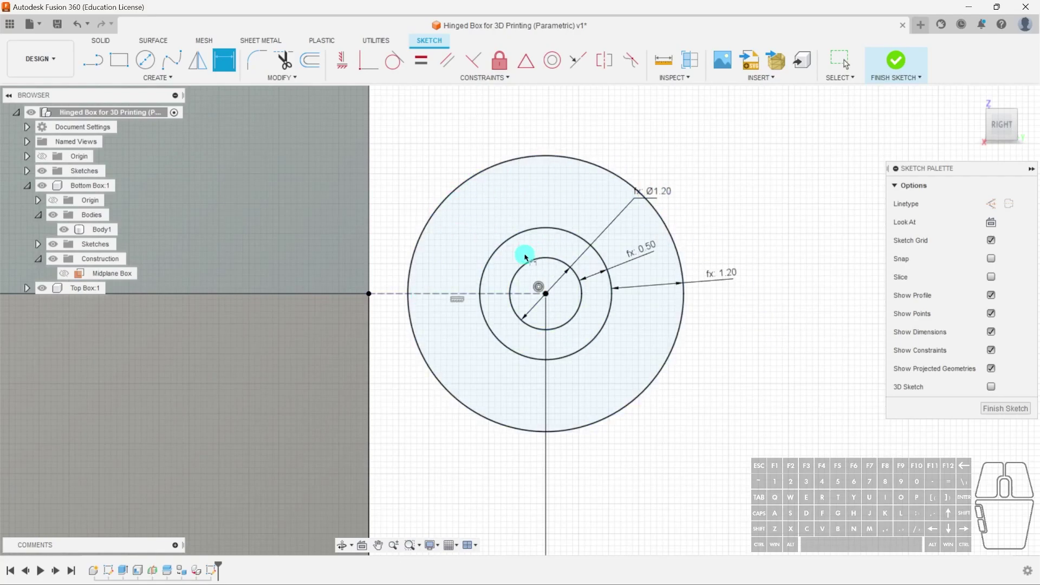
pyautogui.scroll(-2, 579, 301)
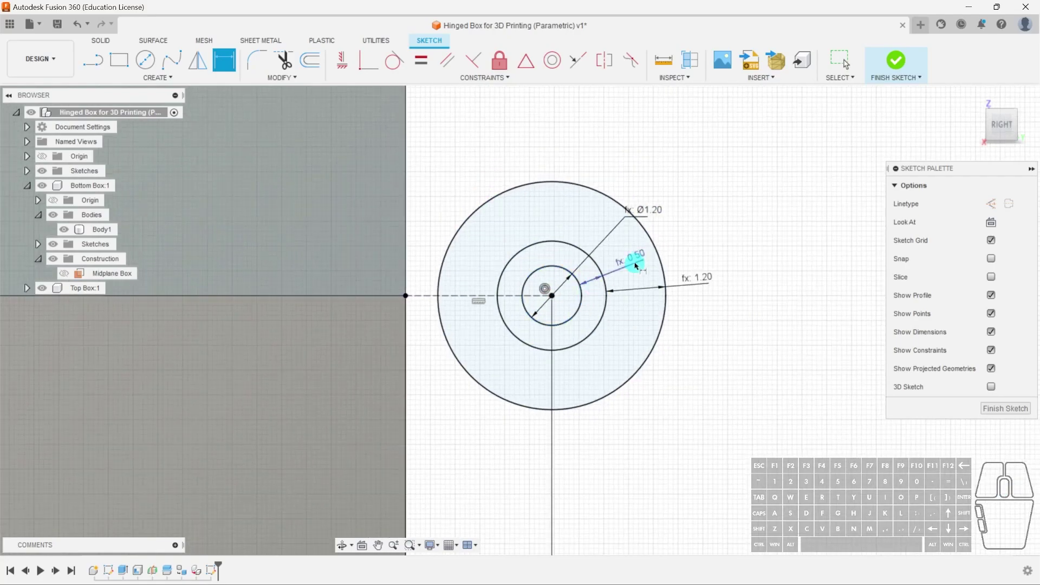
pyautogui.scroll(-1, 625, 299)
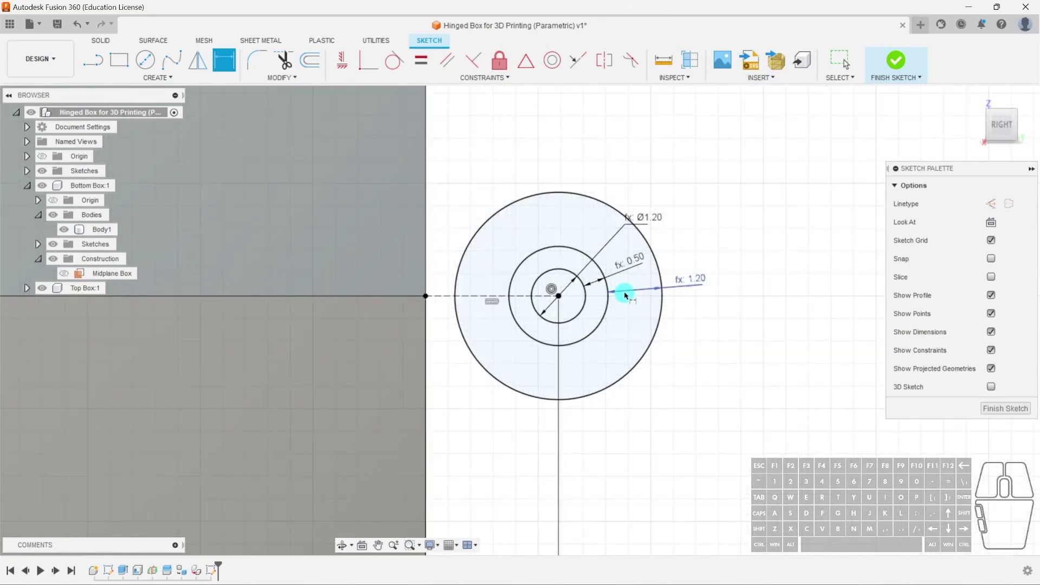
pyautogui.moveTo(652, 324); pyautogui.dragTo(641, 285, button='middle')
pyautogui.scroll(-1, 641, 284)
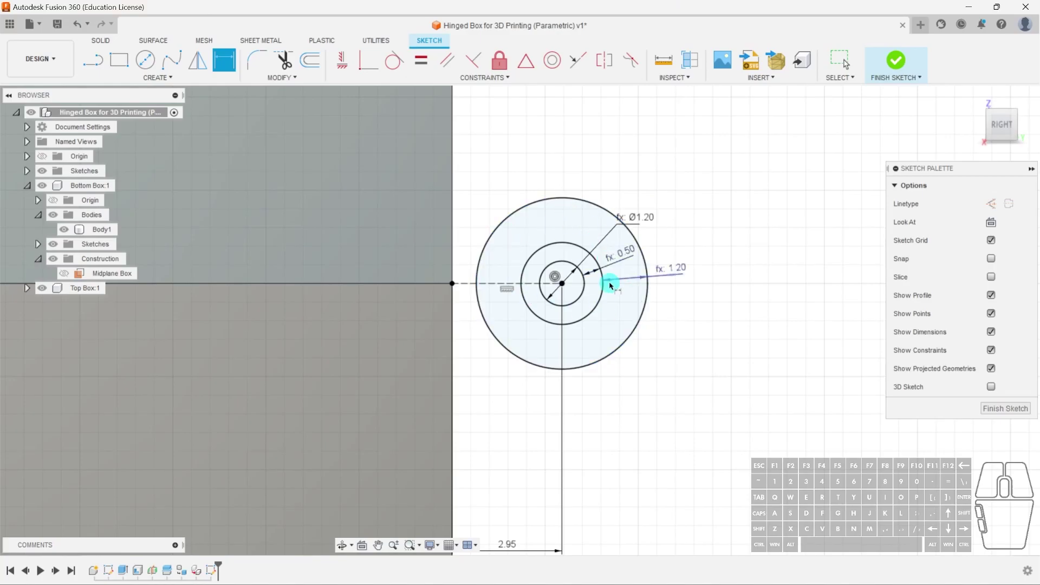
pyautogui.scroll(-1, 447, 135)
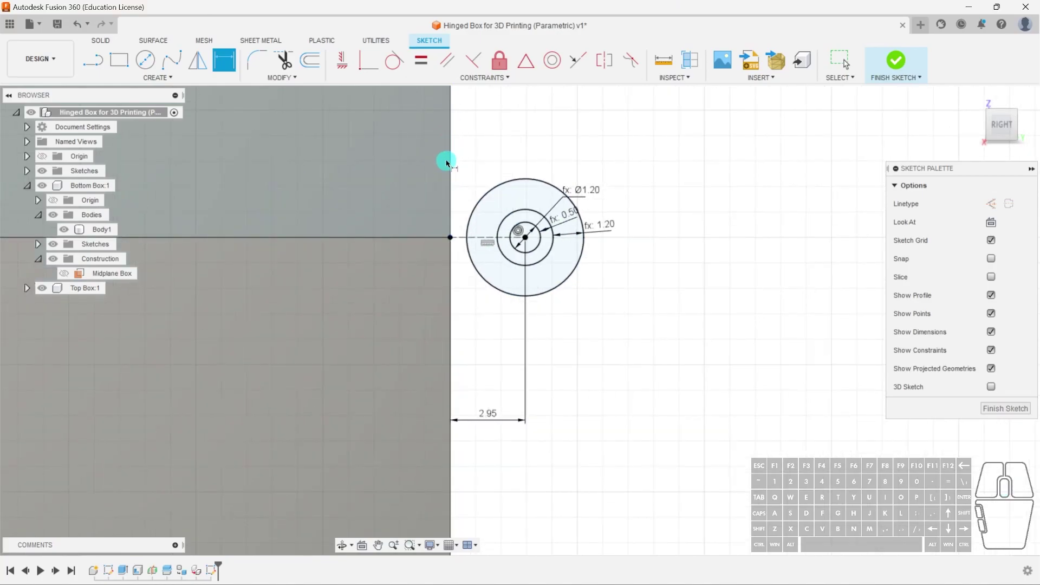
# - Draw a slanted line from the lower box half's rear edge to the underside of the outermost circle, tangent to it
pyautogui.press('l')
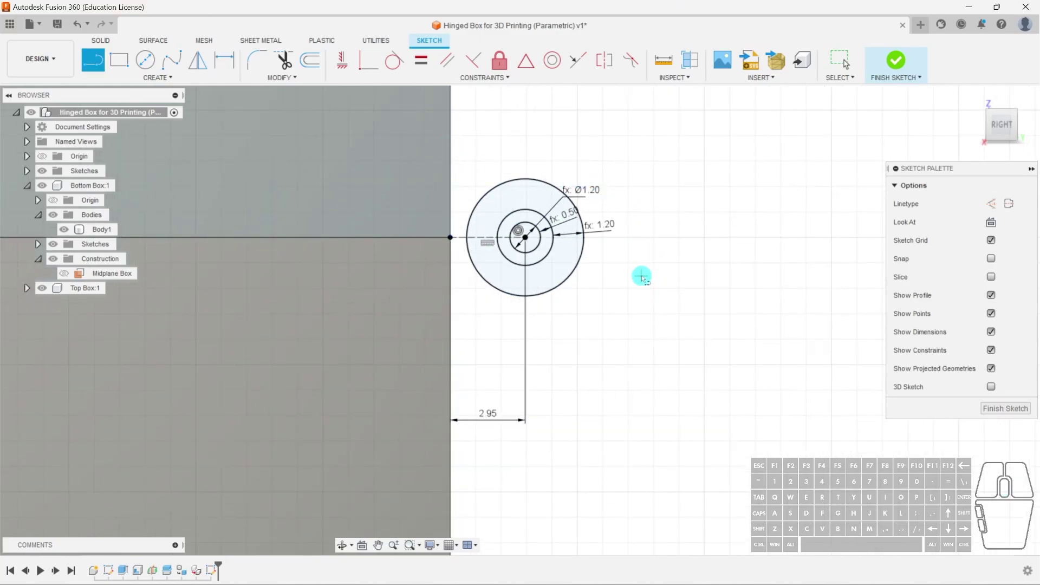
pyautogui.click(452, 370)
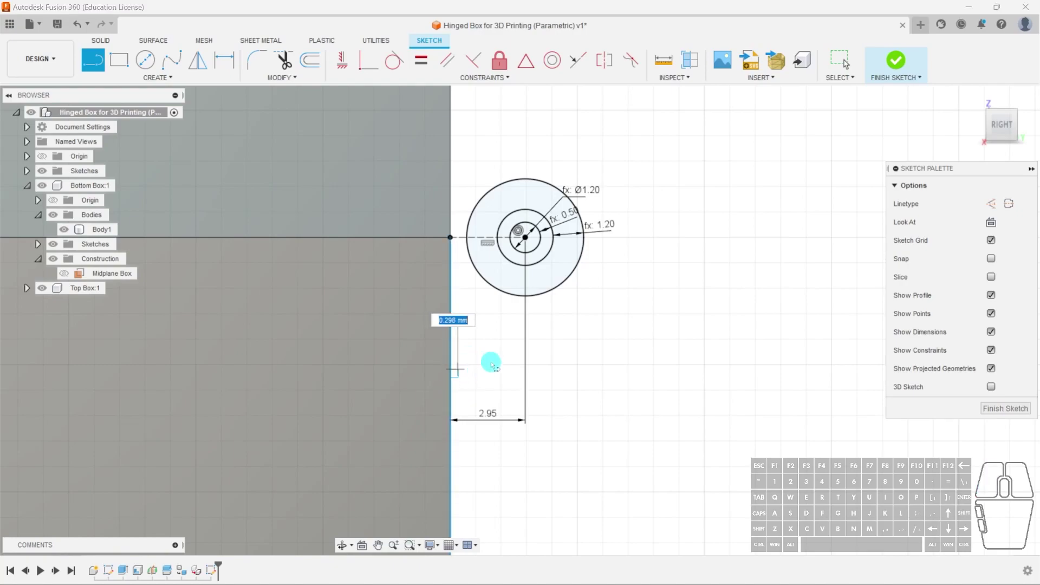
pyautogui.click(562, 287)
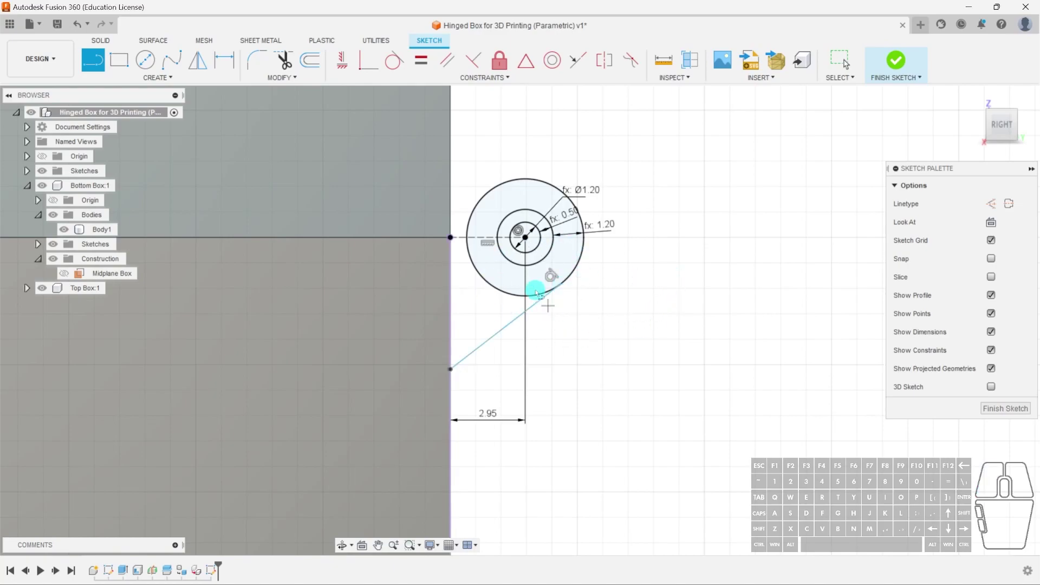
pyautogui.scroll(3, 553, 276)
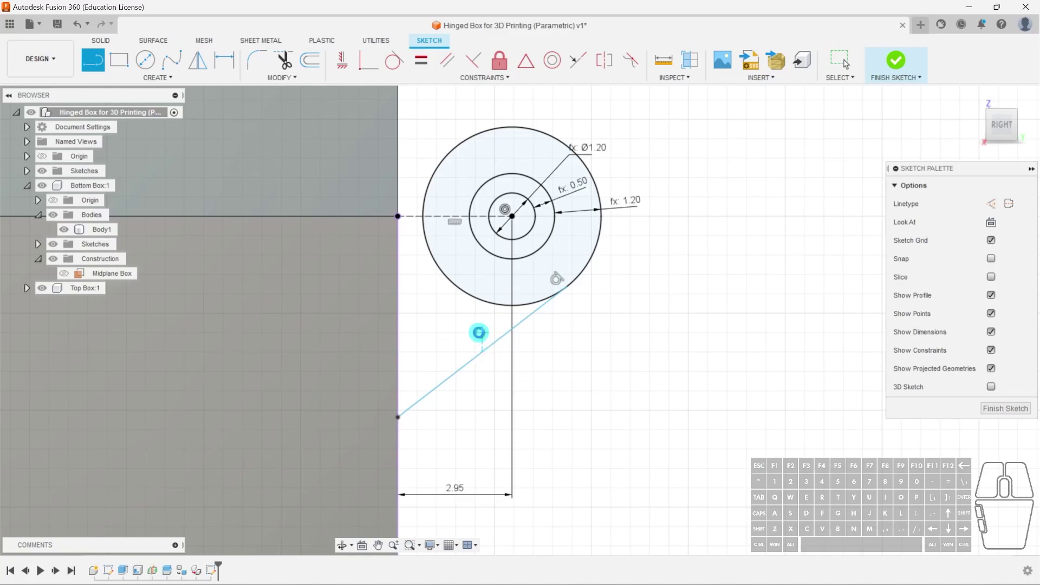
pyautogui.press('Escape')
# - Dimension the angle between the tangent line and the box's rear edge as 45 degrees
pyautogui.click(464, 374)
pyautogui.press('d')
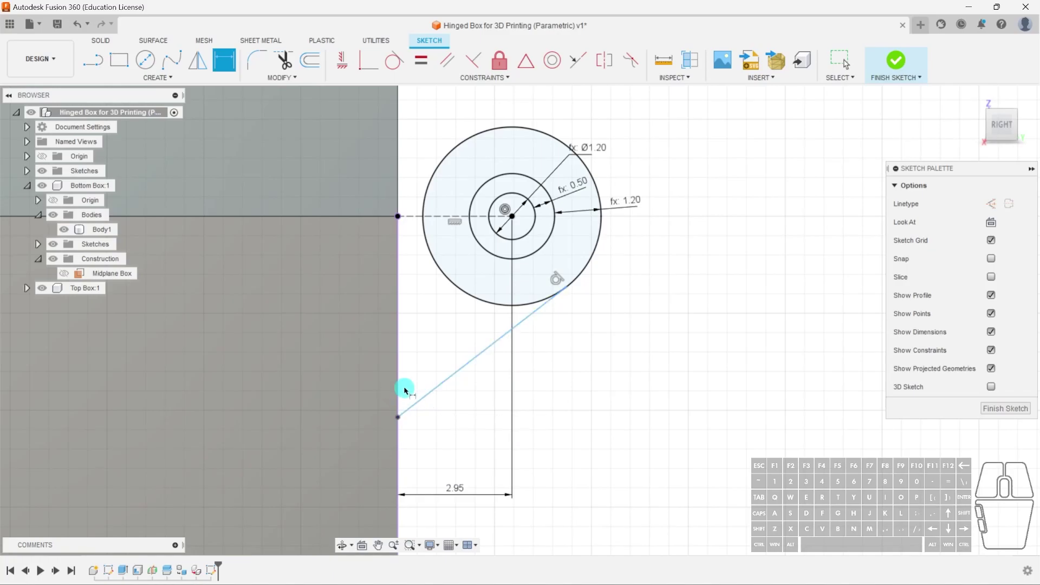
pyautogui.click(426, 398)
pyautogui.press('Escape')
pyautogui.click(400, 374)
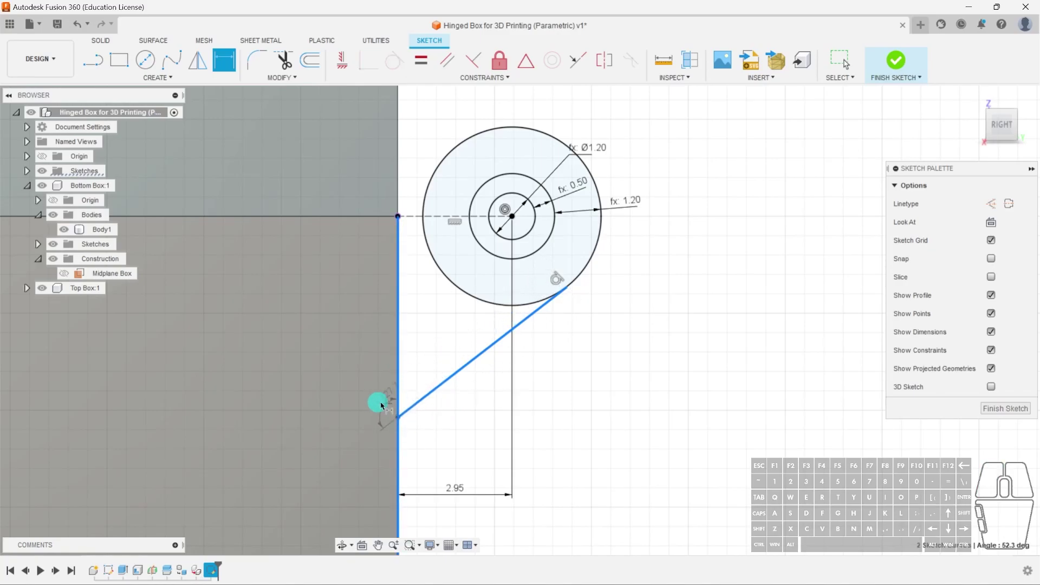
pyautogui.click(440, 382)
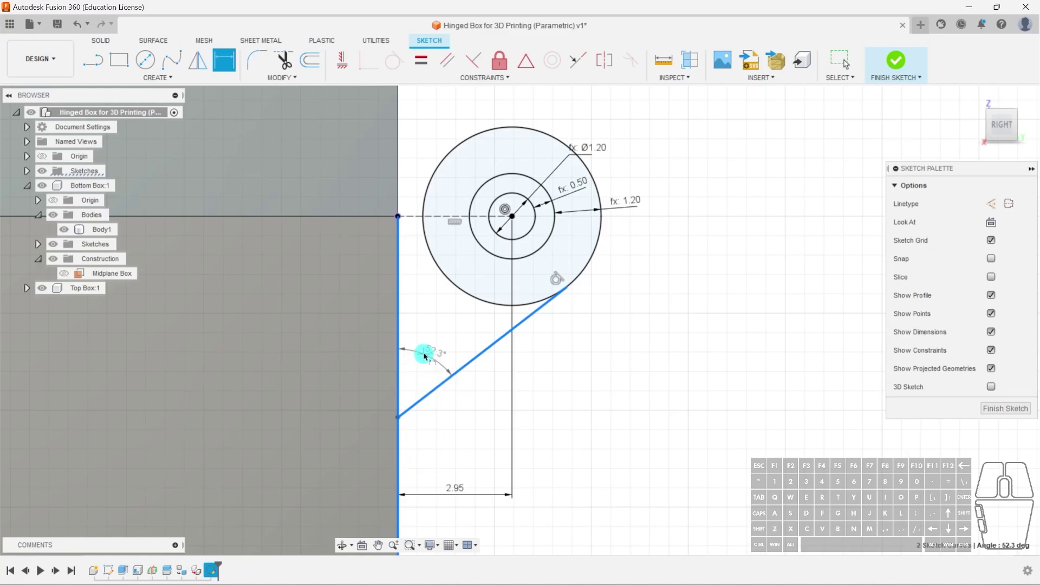
pyautogui.click(421, 362)
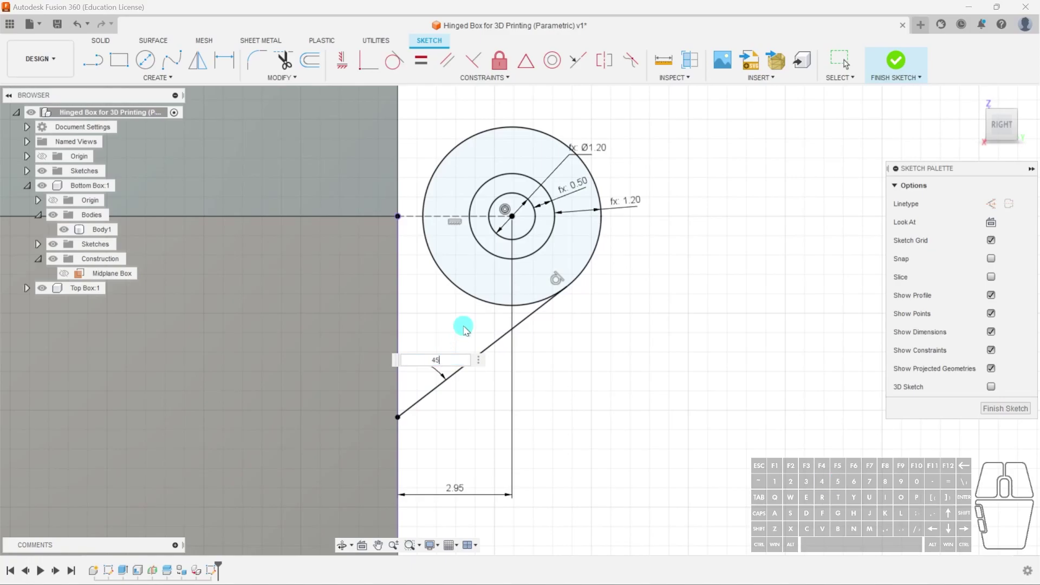
pyautogui.write('45')
pyautogui.press('Return')
pyautogui.scroll(-3, 561, 331)
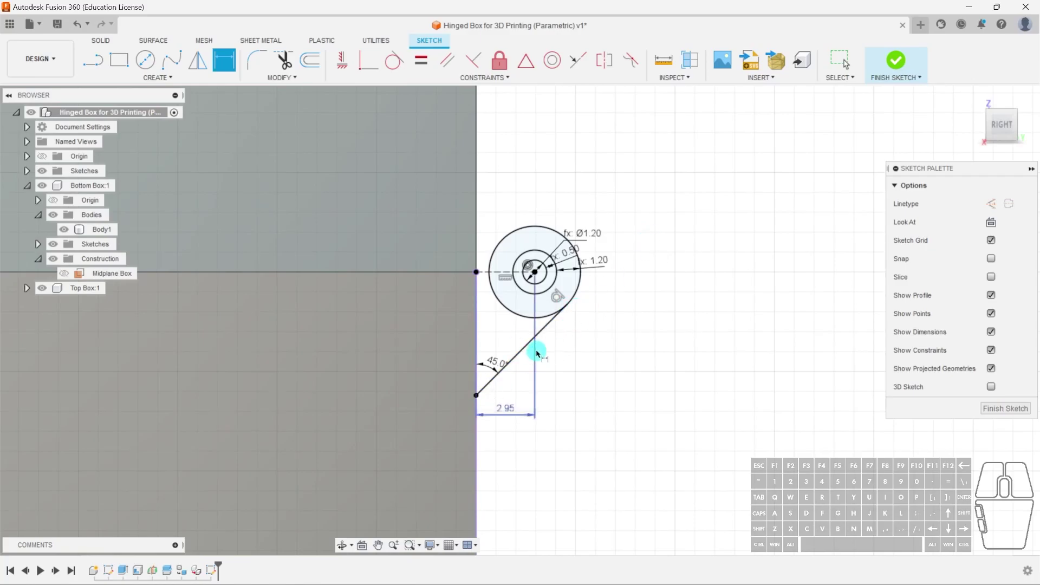
# - Draw a slanted line about 6 mm long from near the upper box half's rear edge to the upper side of the outermost circle
pyautogui.scroll(3, 539, 350)
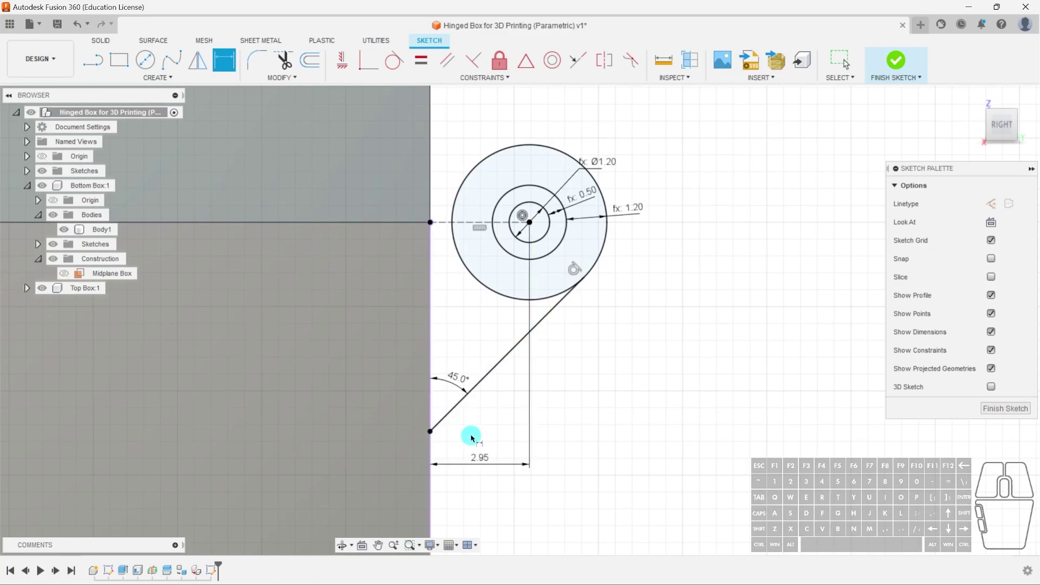
pyautogui.moveTo(688, 223); pyautogui.dragTo(688, 315, button='middle')
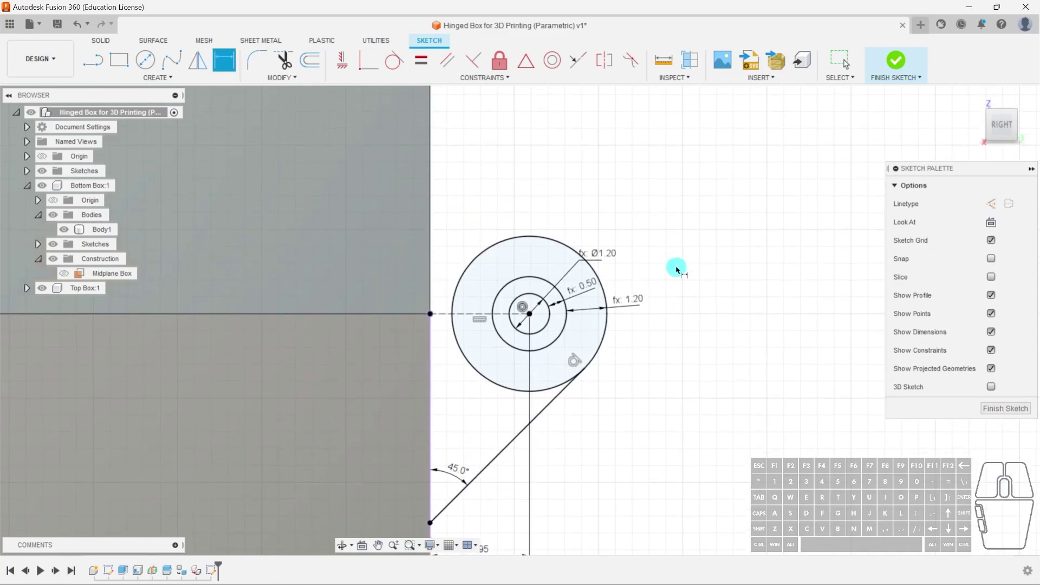
pyautogui.press('Escape')
pyautogui.moveTo(658, 219); pyautogui.dragTo(662, 277, button='middle')
pyautogui.press('l')
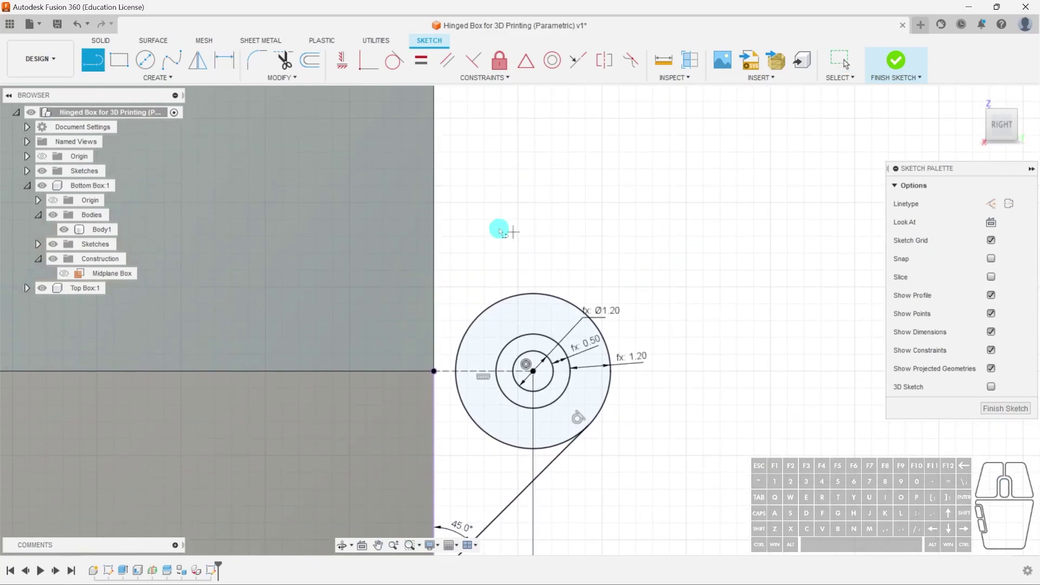
pyautogui.click(441, 137)
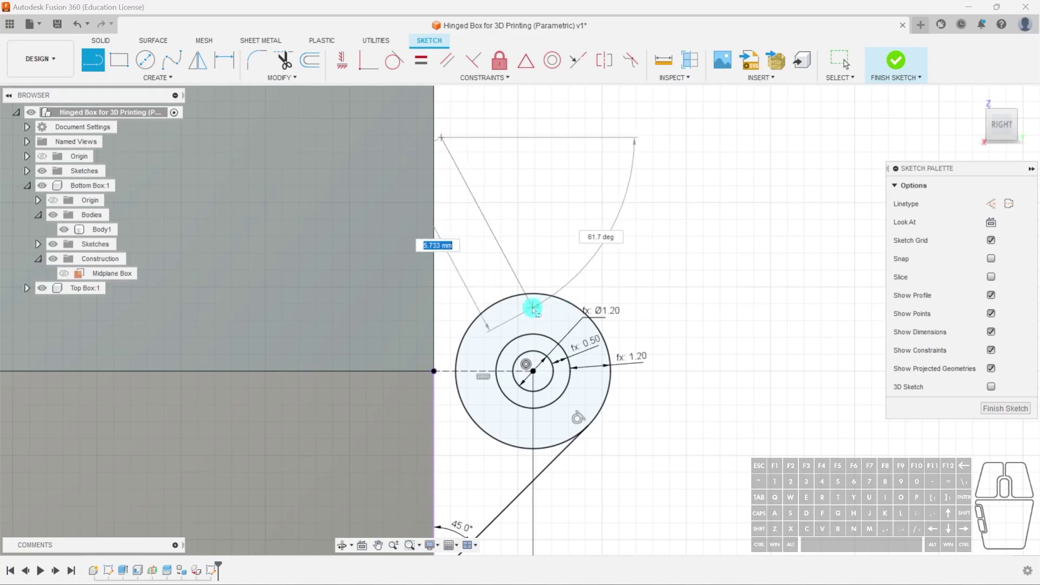
pyautogui.doubleClick(574, 303)
pyautogui.press('Escape')
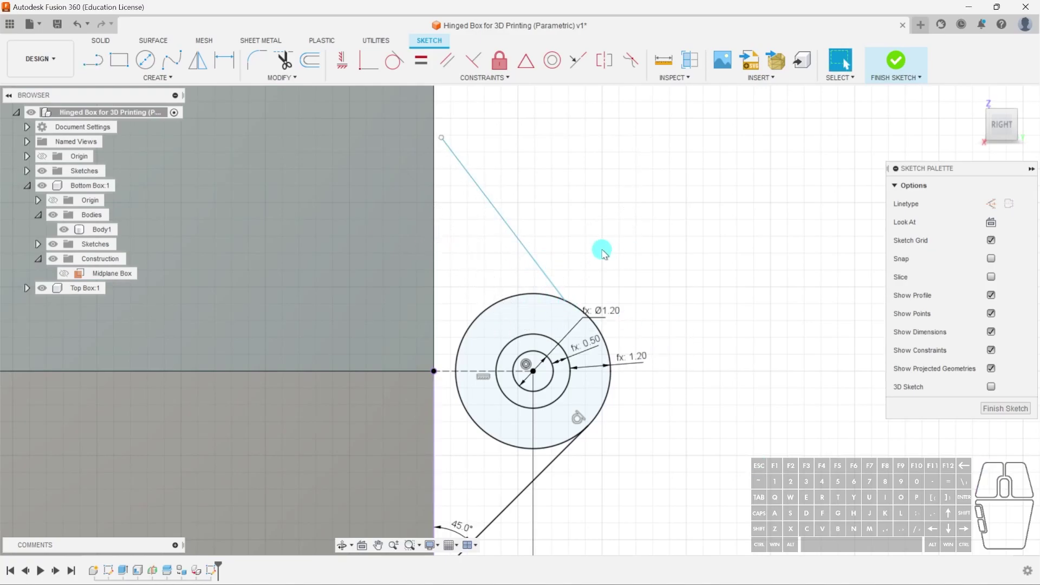
# - Constrain the slanted line's free upper endpoint to be coincident with the upper box half's rear edge
pyautogui.click(538, 264)
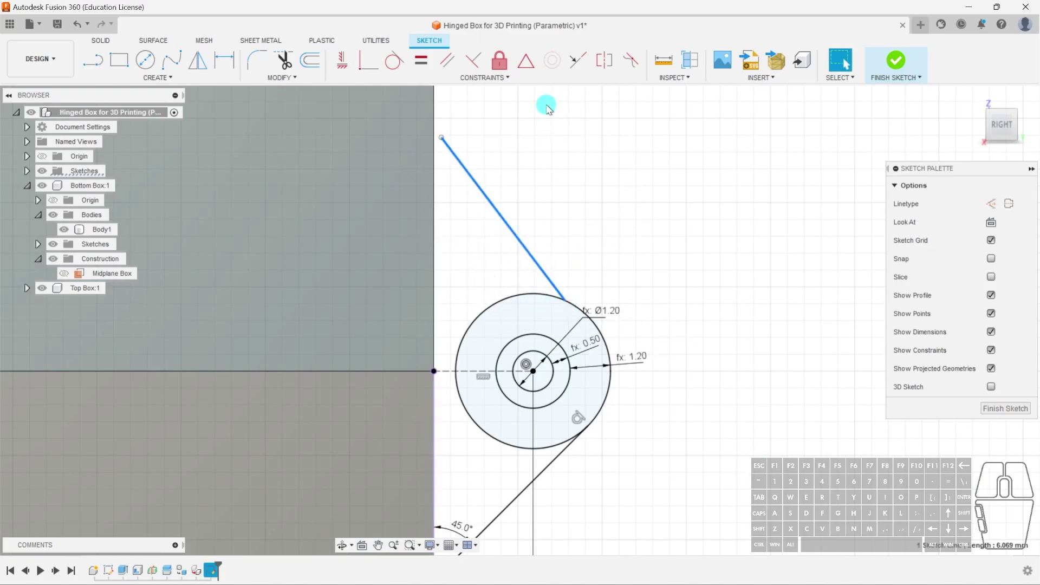
pyautogui.click(520, 118)
pyautogui.click(441, 138)
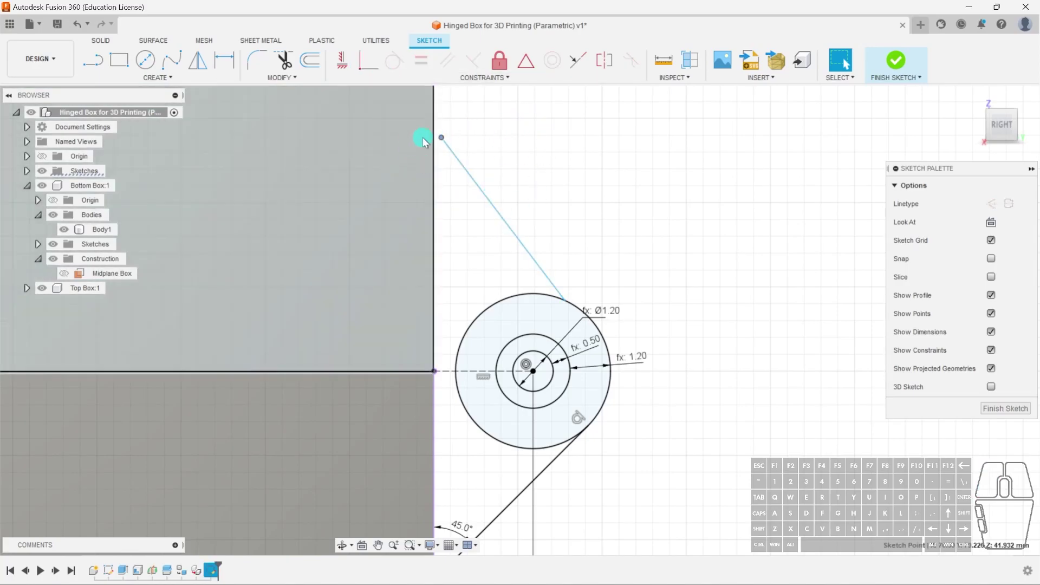
pyautogui.click(369, 62)
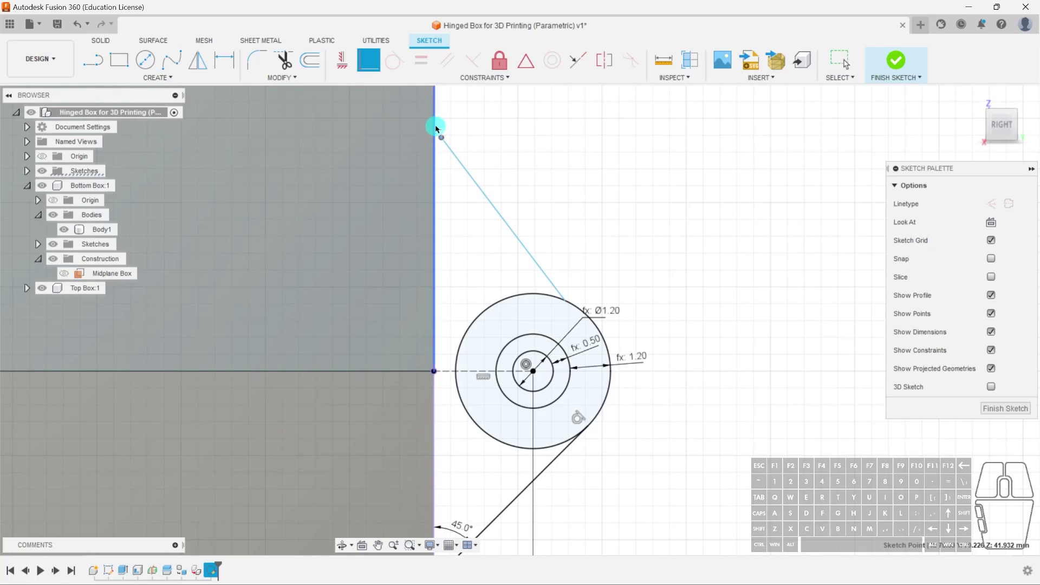
pyautogui.click(435, 127)
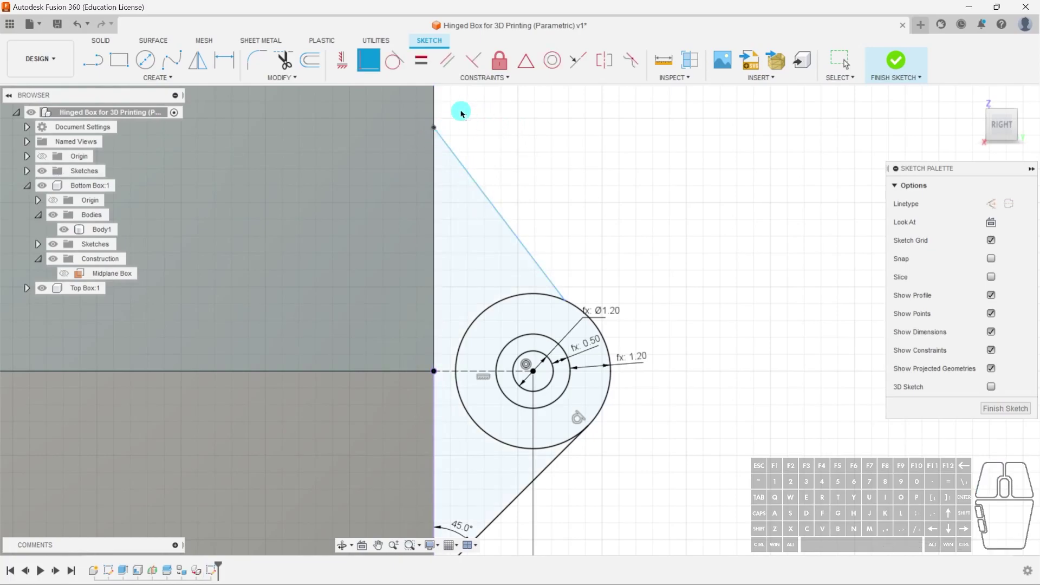
pyautogui.press('Escape')
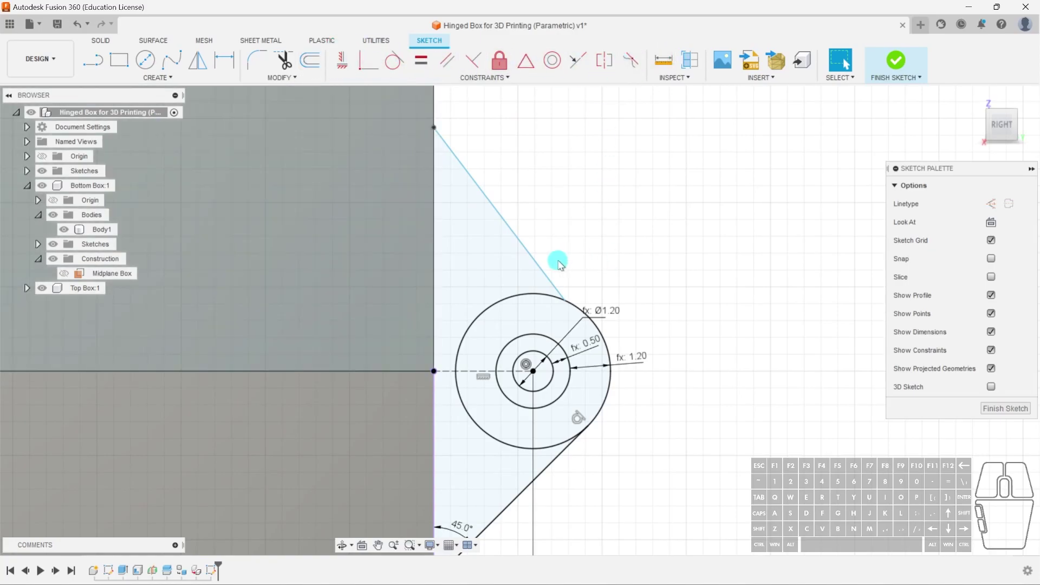
# - Apply a tangent constraint between the upper slanted line and the outermost hinge circle
pyautogui.click(561, 294)
pyautogui.click(553, 286)
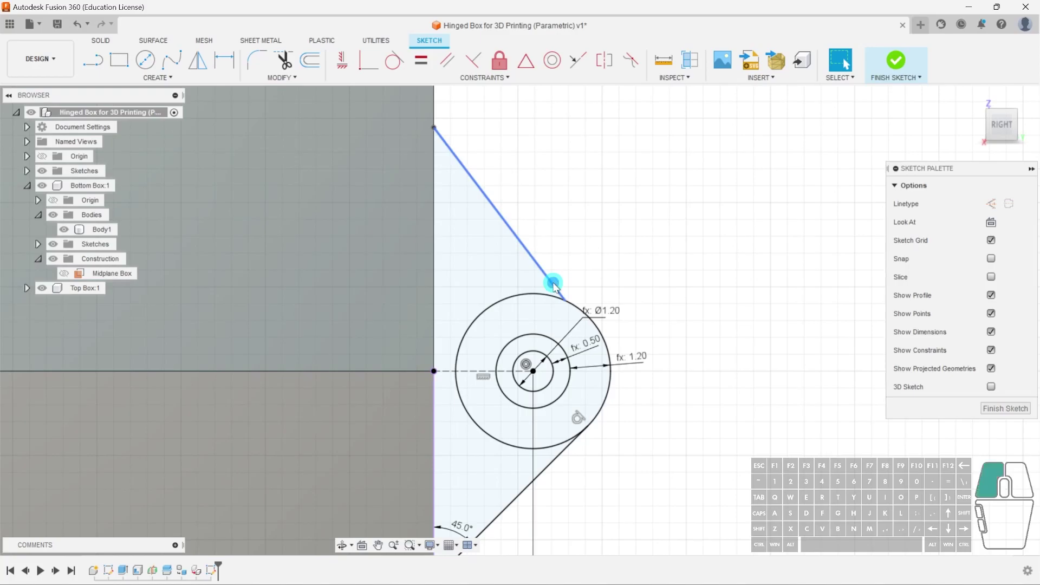
pyautogui.click(399, 62)
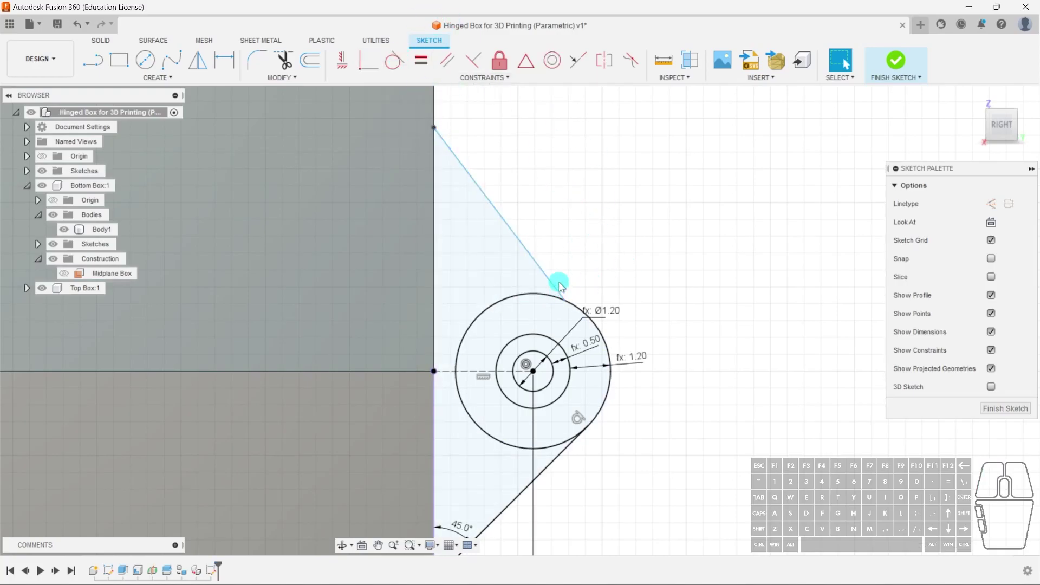
pyautogui.click(504, 219)
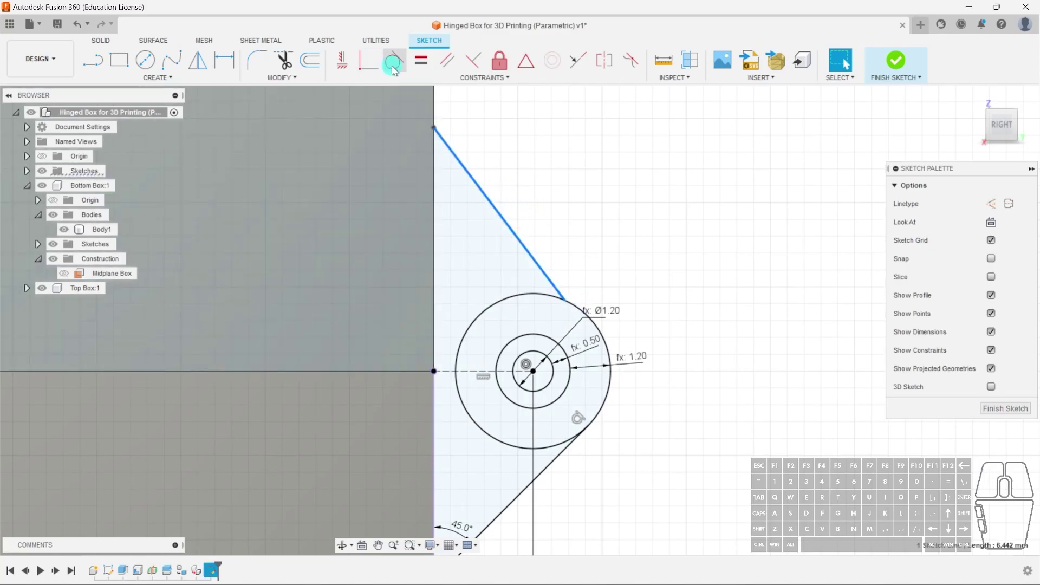
pyautogui.click(392, 68)
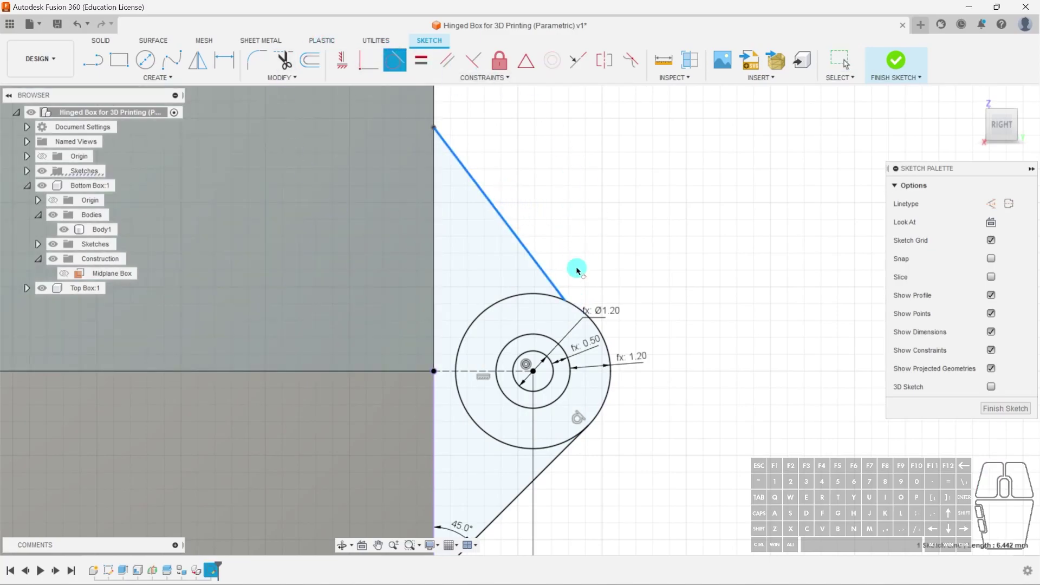
pyautogui.click(581, 307)
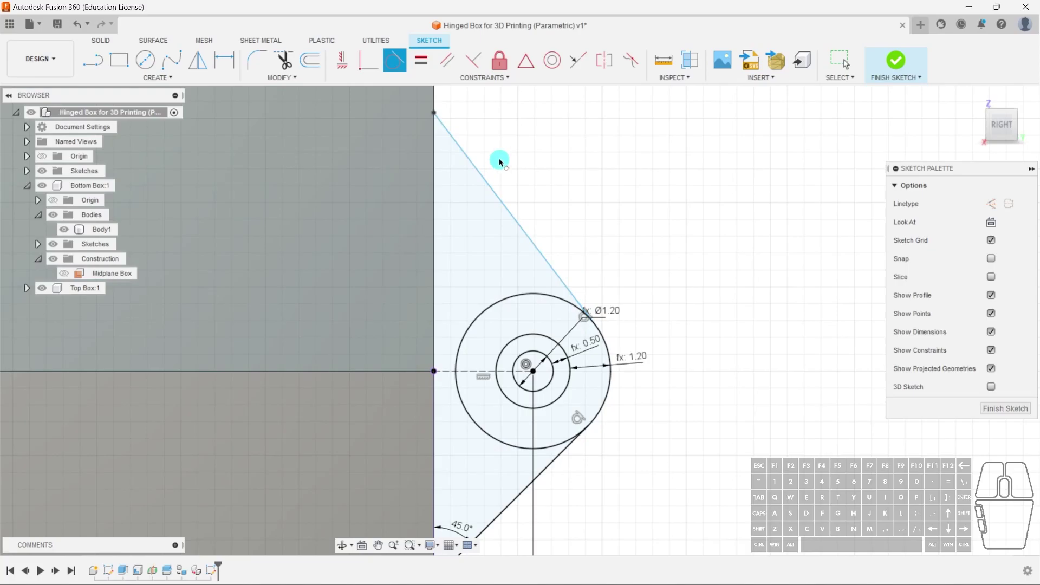
pyautogui.scroll(-2, 607, 324)
pyautogui.press('Escape')
# - Dimension the angle between the upper tangent line and the box's rear edge as 45 degrees
pyautogui.moveTo(606, 324); pyautogui.dragTo(602, 266, button='middle')
pyautogui.moveTo(573, 132); pyautogui.dragTo(583, 188, button='middle')
pyautogui.press('d')
pyautogui.click(498, 202)
pyautogui.click(517, 224)
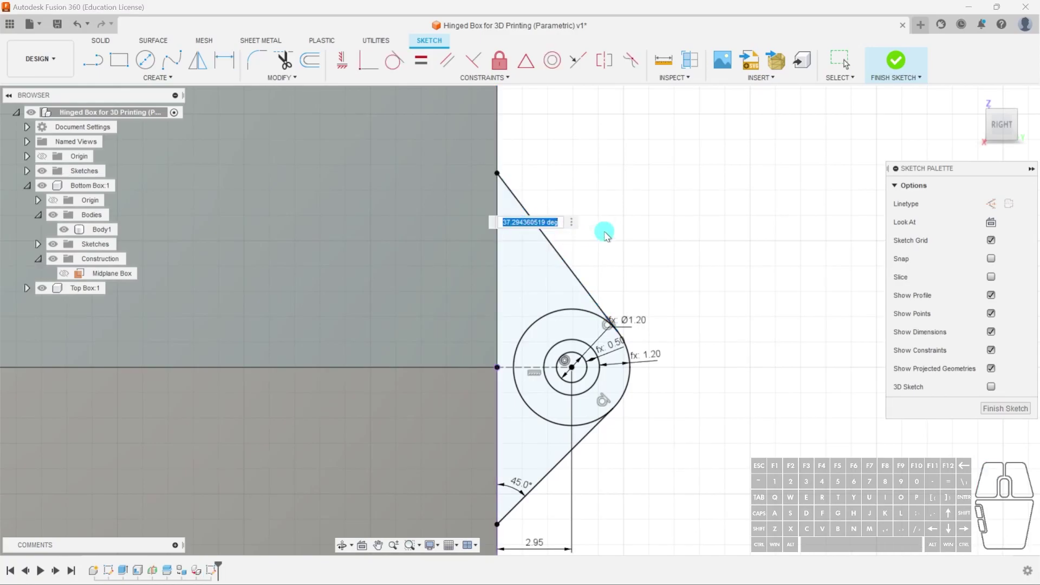
pyautogui.write('45')
pyautogui.press('Return')
pyautogui.press('Escape')
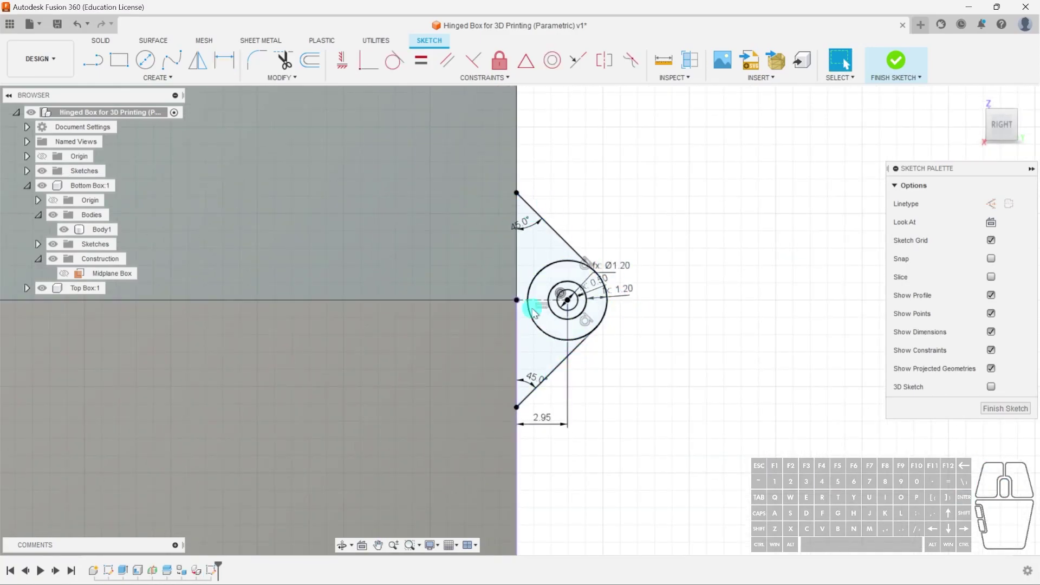
# - Convert the horizontal construction line between the box's rear edge and the circles' centre into a regular sketch line
pyautogui.scroll(2, 539, 314)
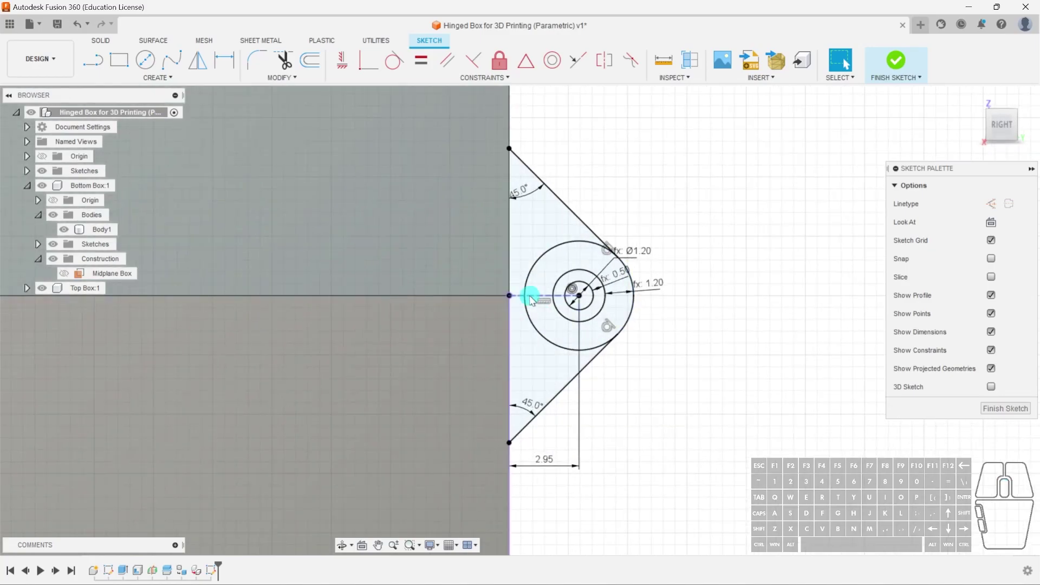
pyautogui.click(534, 236)
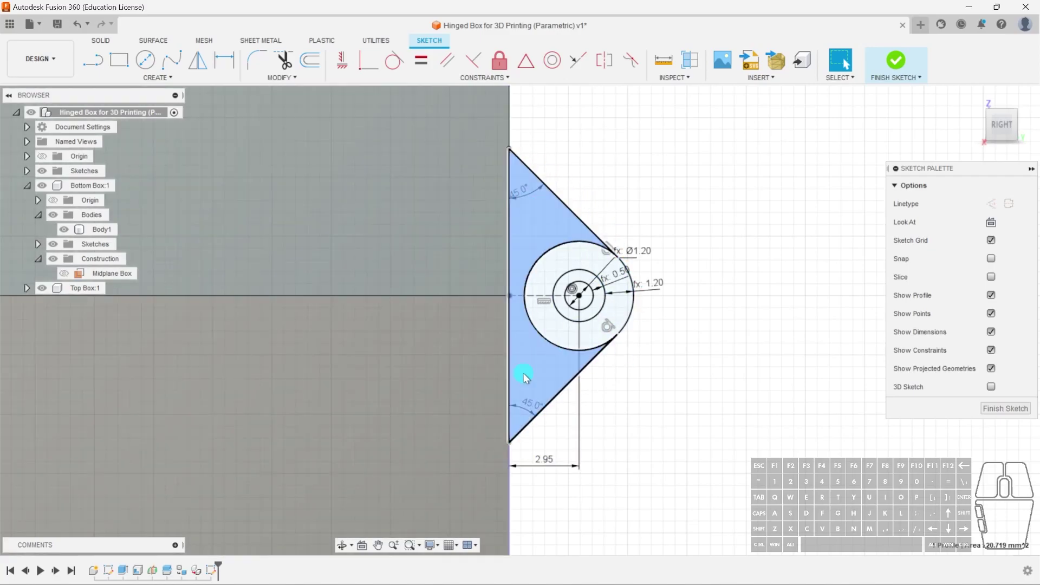
pyautogui.click(539, 295)
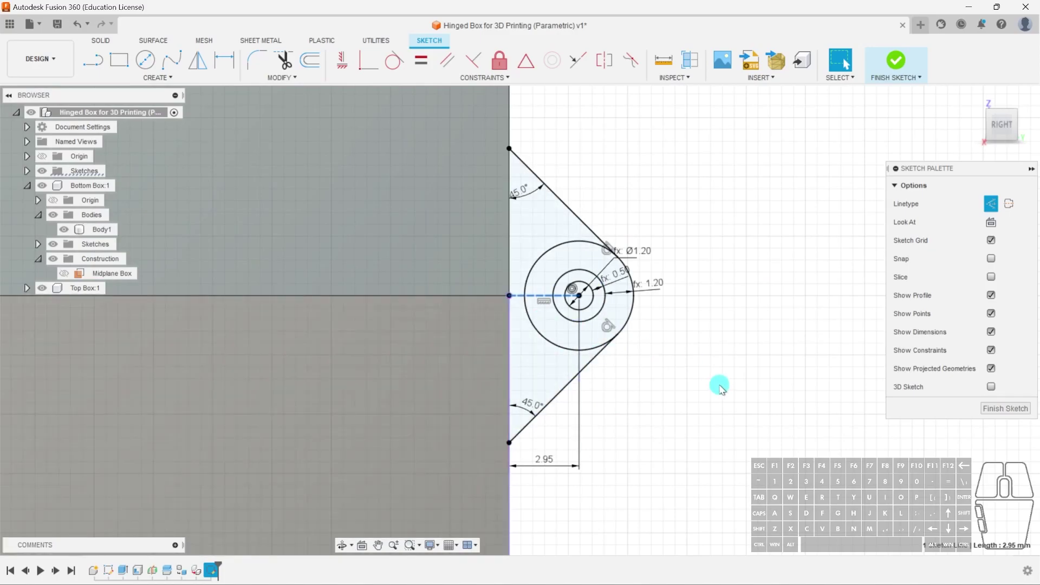
pyautogui.press('x')
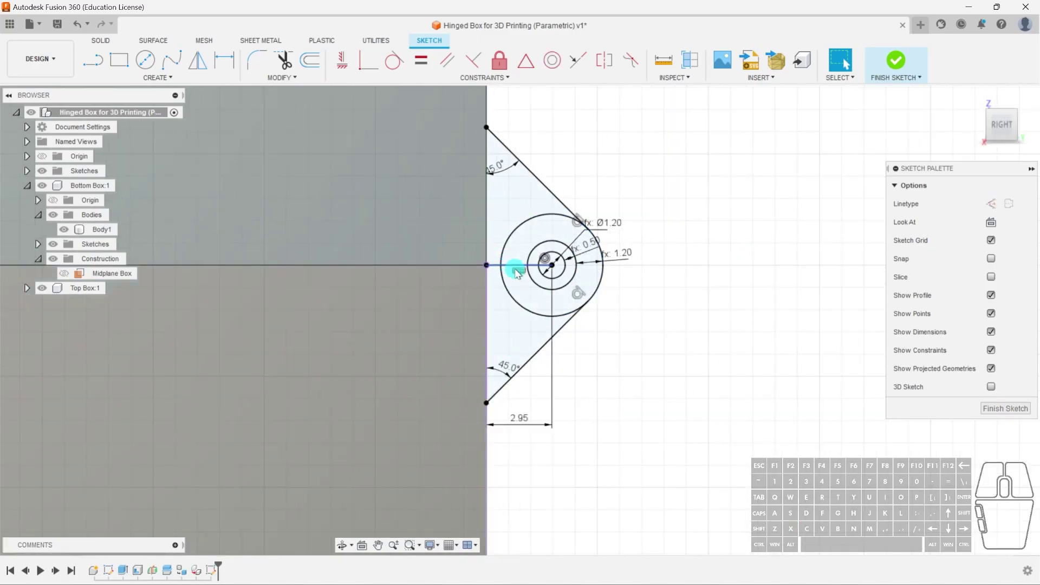
# - Check the divided hinge profile by selecting the upper support area together with the circle areas, then clear the selection
pyautogui.click(514, 213)
pyautogui.click(669, 283)
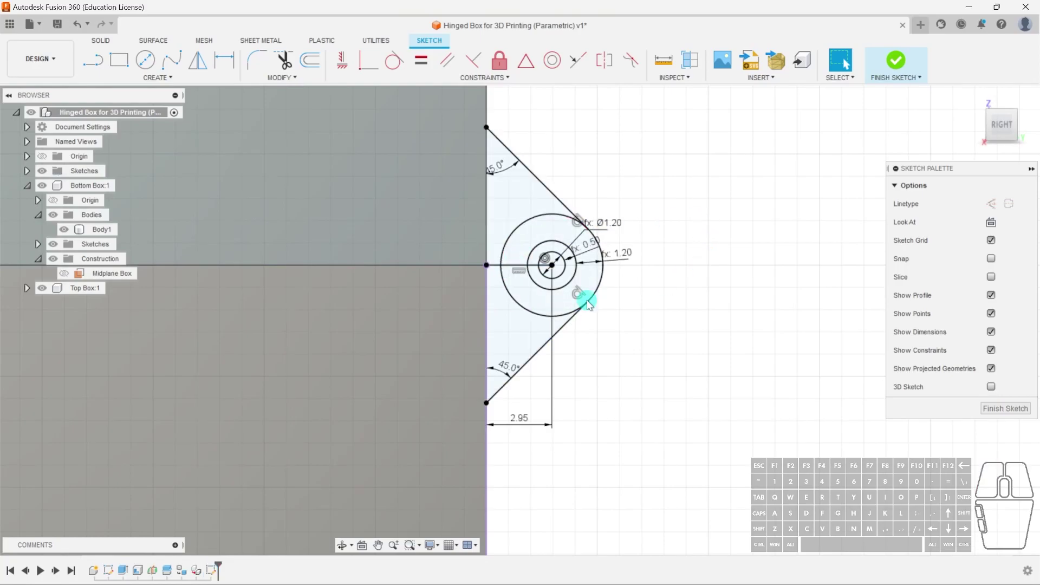
pyautogui.click(538, 206)
pyautogui.keyDown('shift'); pyautogui.click(550, 236); pyautogui.keyUp('shift')
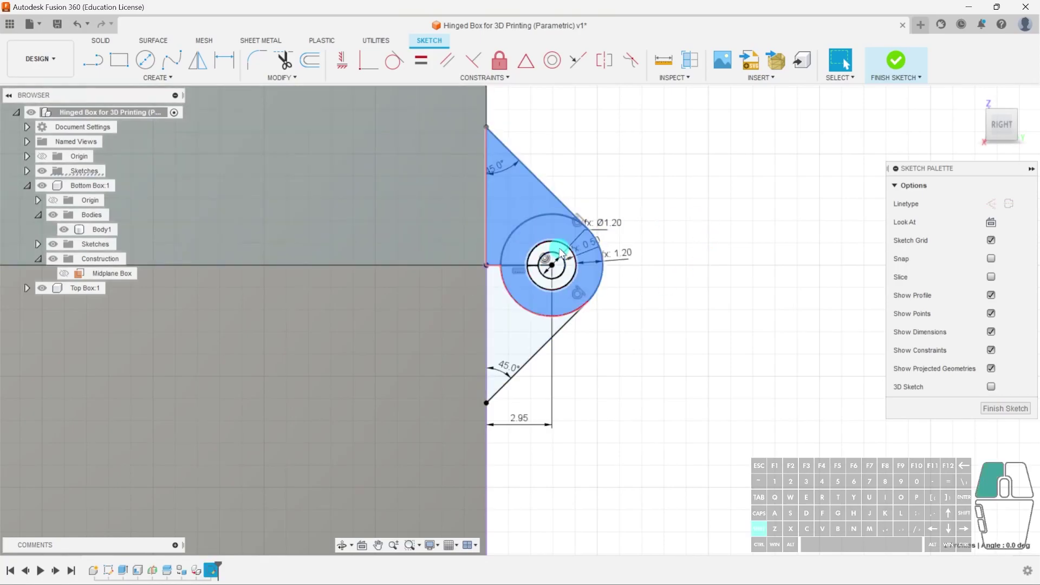
pyautogui.keyDown('shift'); pyautogui.click(552, 253); pyautogui.keyUp('shift')
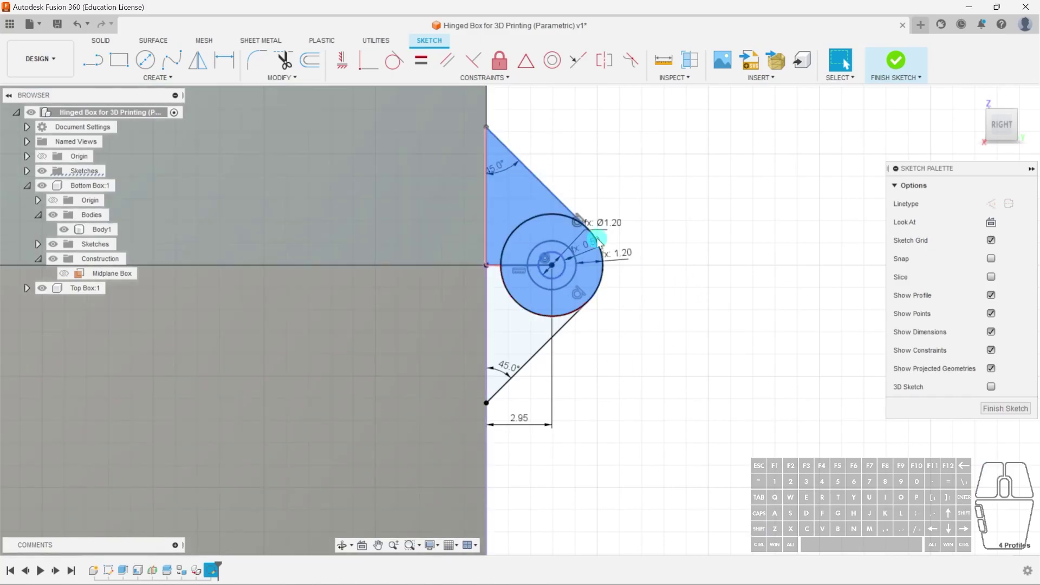
pyautogui.click(644, 277)
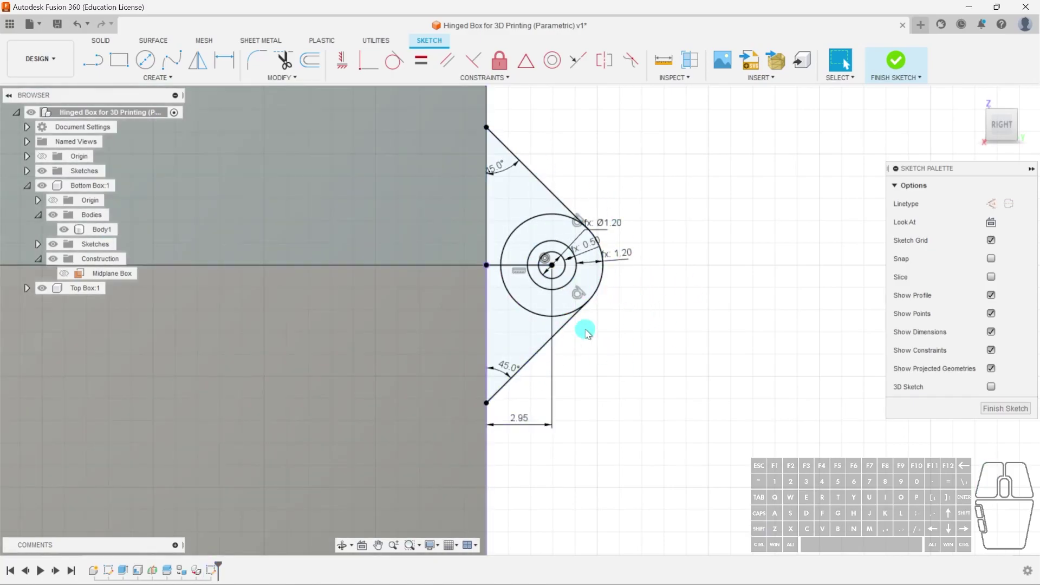
# - Finish the sketch and rename it Hinge
pyautogui.click(1028, 409)
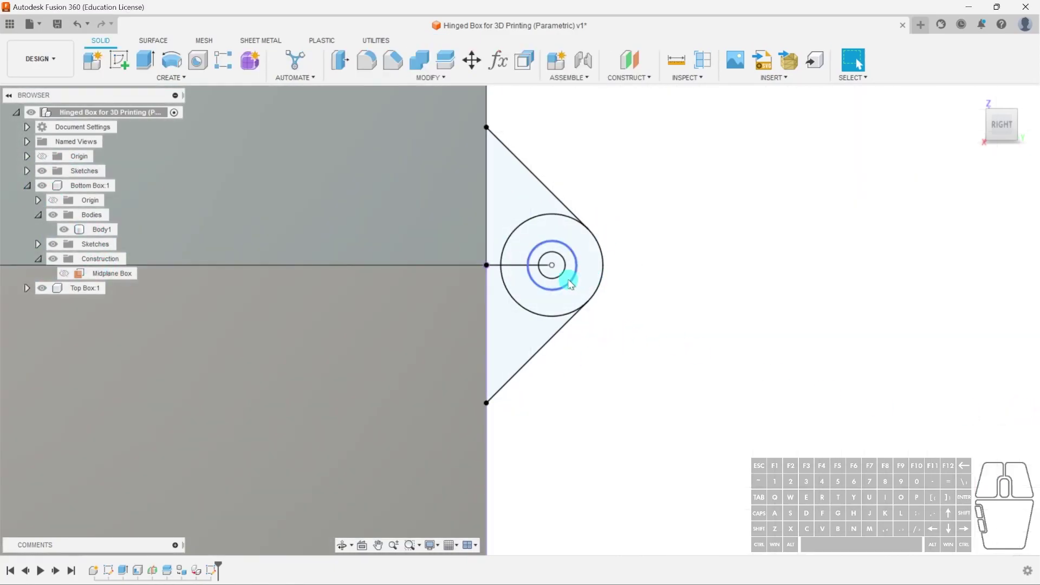
pyautogui.click(27, 170)
pyautogui.click(94, 178)
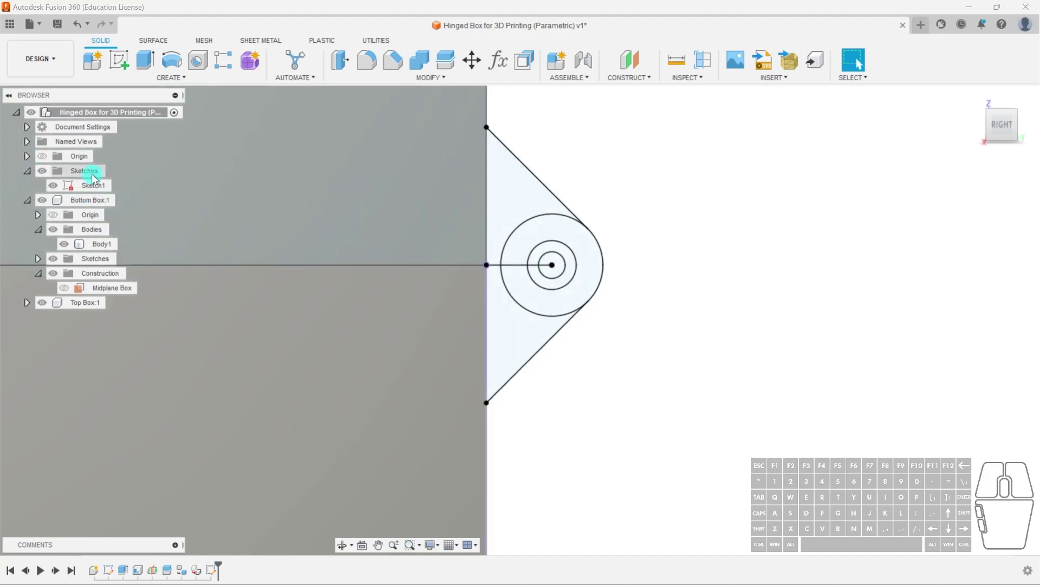
pyautogui.click(106, 115)
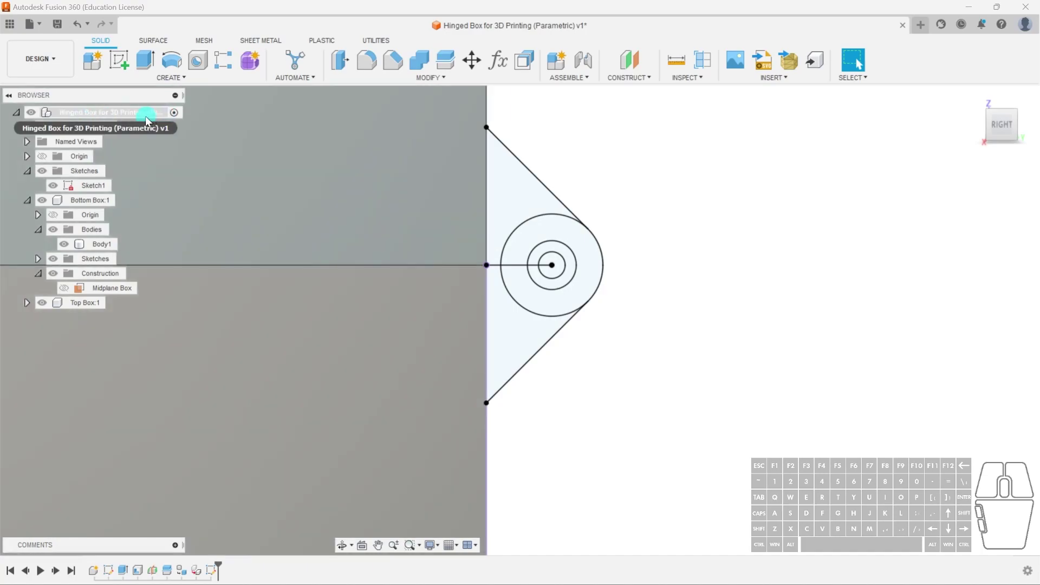
pyautogui.click(99, 184)
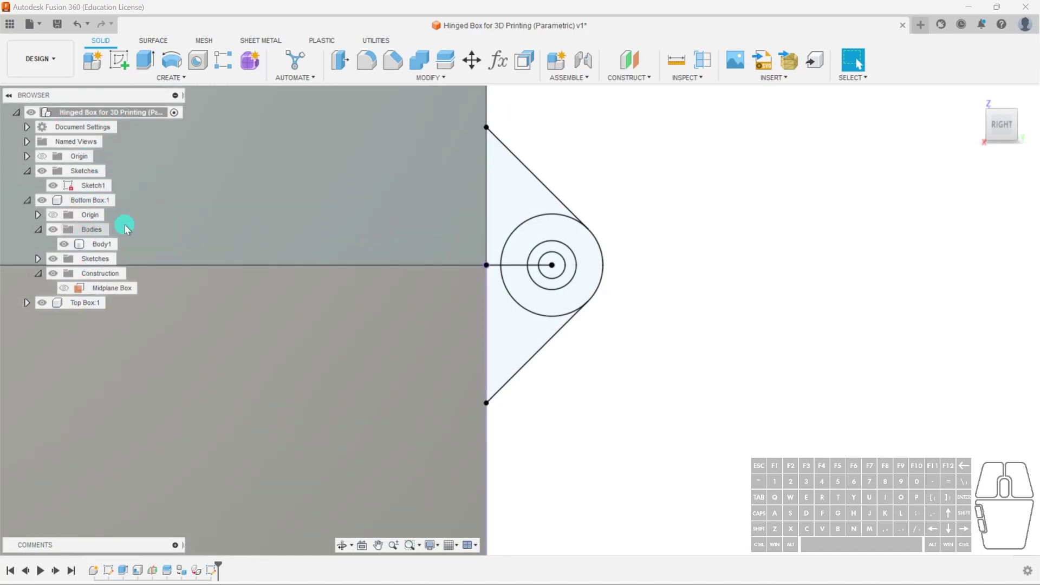
pyautogui.click(78, 163)
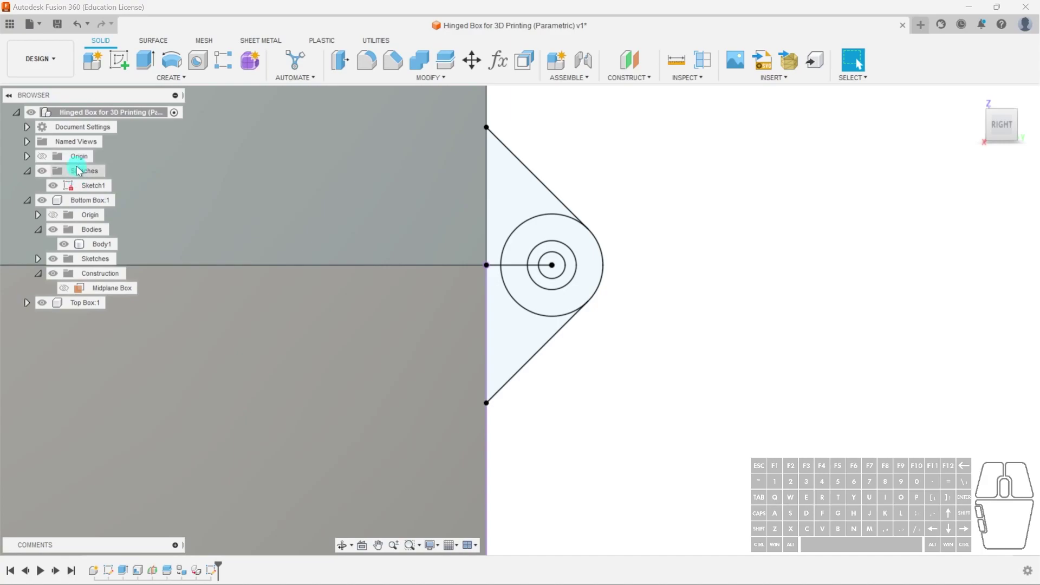
pyautogui.doubleClick(95, 186)
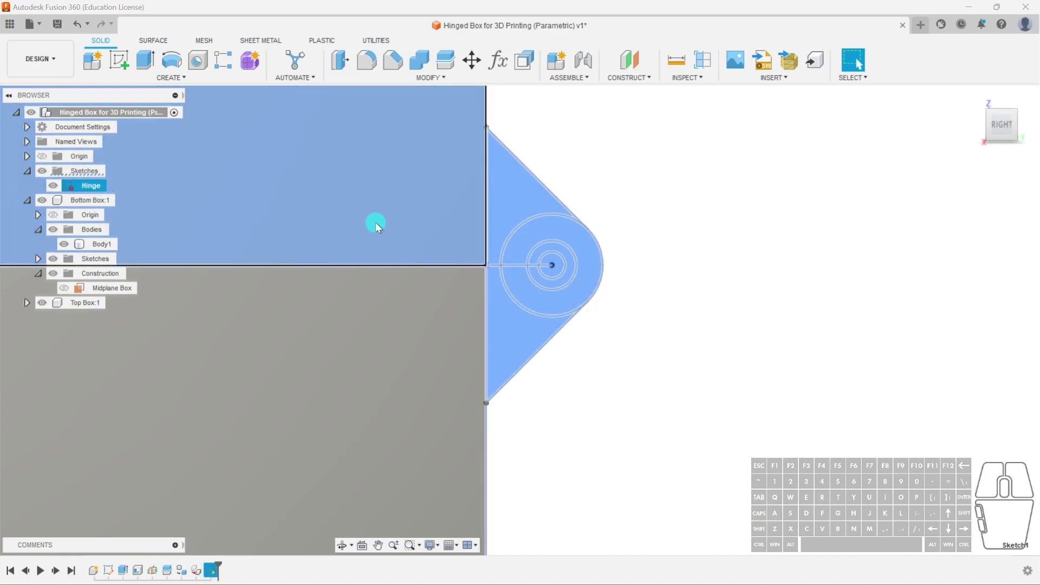
pyautogui.click(640, 288)
# - Examine the hinge profile's position at the corner of the box from behind
pyautogui.moveTo(641, 296); pyautogui.dragTo(662, 301, button='middle')
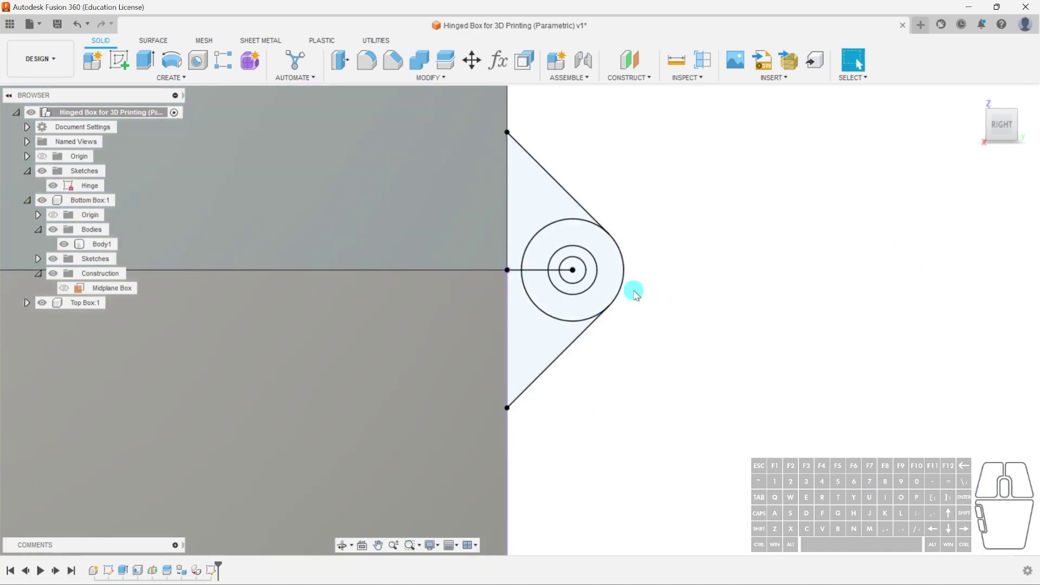
pyautogui.scroll(-2, 539, 317)
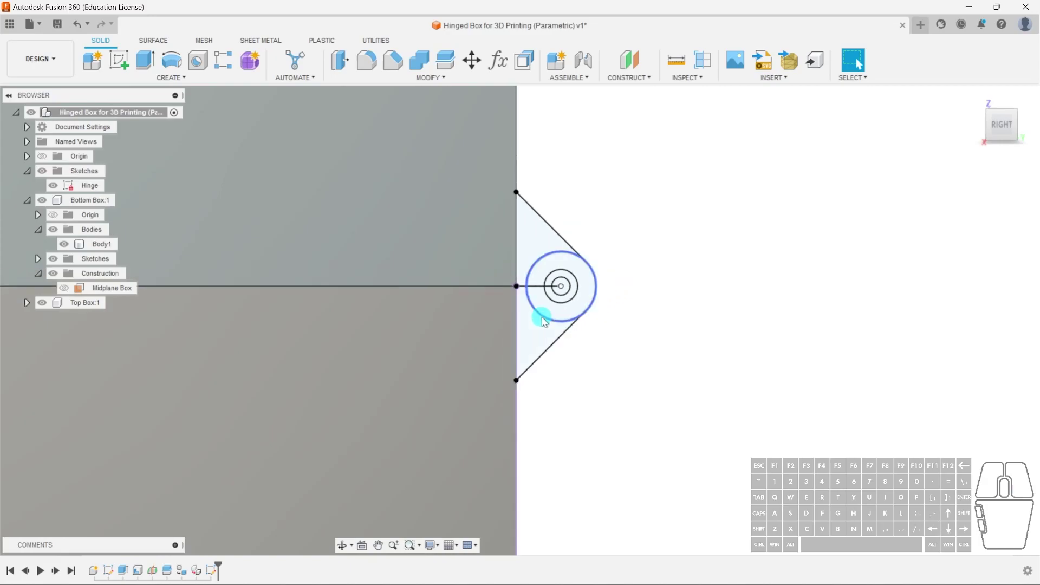
pyautogui.keyDown('shift'); pyautogui.moveTo(678, 337); pyautogui.dragTo(510, 304, button='middle'); pyautogui.keyUp('shift')
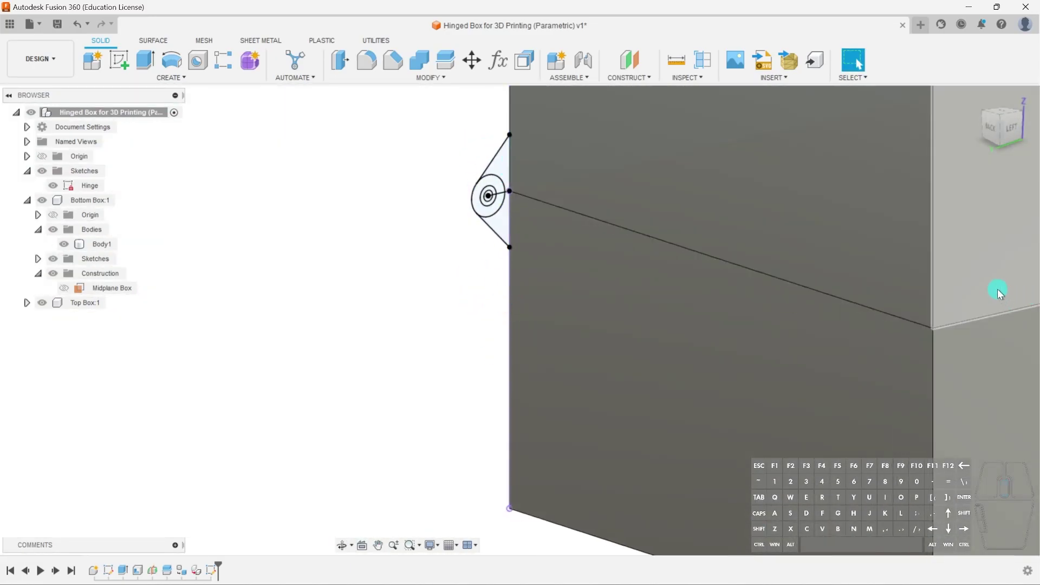
pyautogui.moveTo(420, 295); pyautogui.dragTo(365, 299, button='middle')
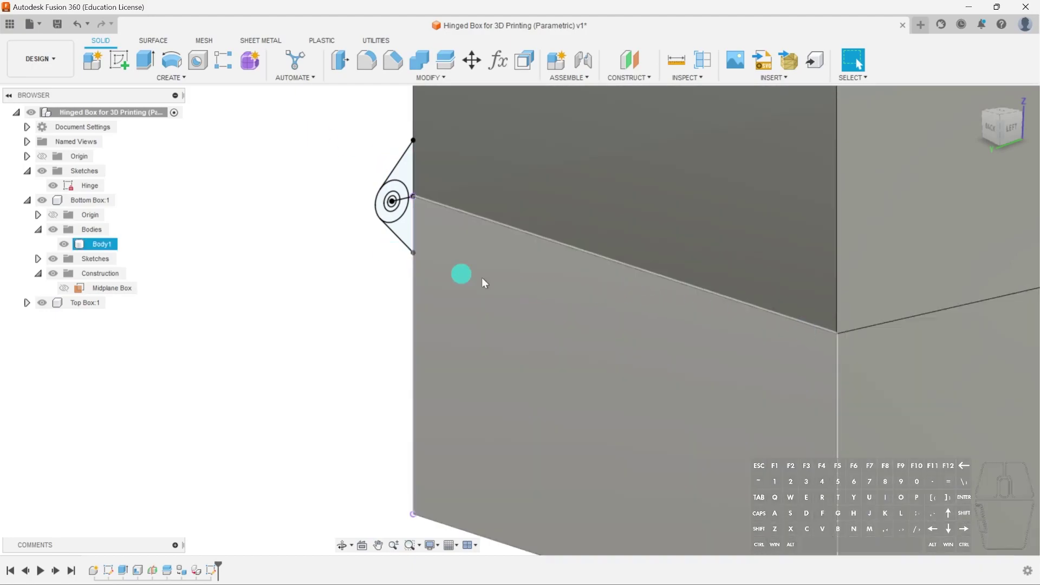
# - Start an extrusion of the Hinge sketch using the lower support area and the outer ring as profiles
pyautogui.scroll(3, 410, 169)
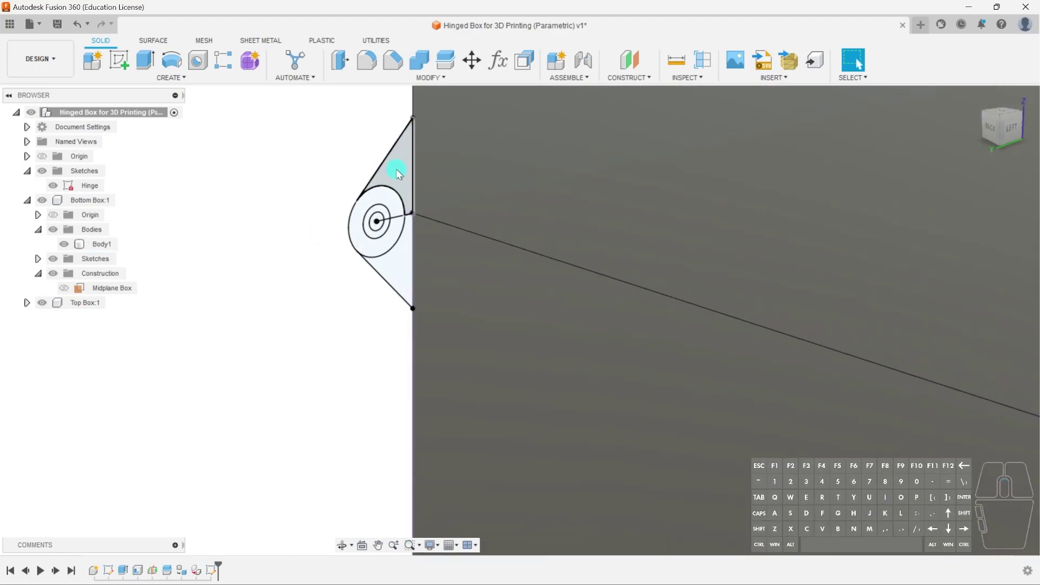
pyautogui.click(407, 179)
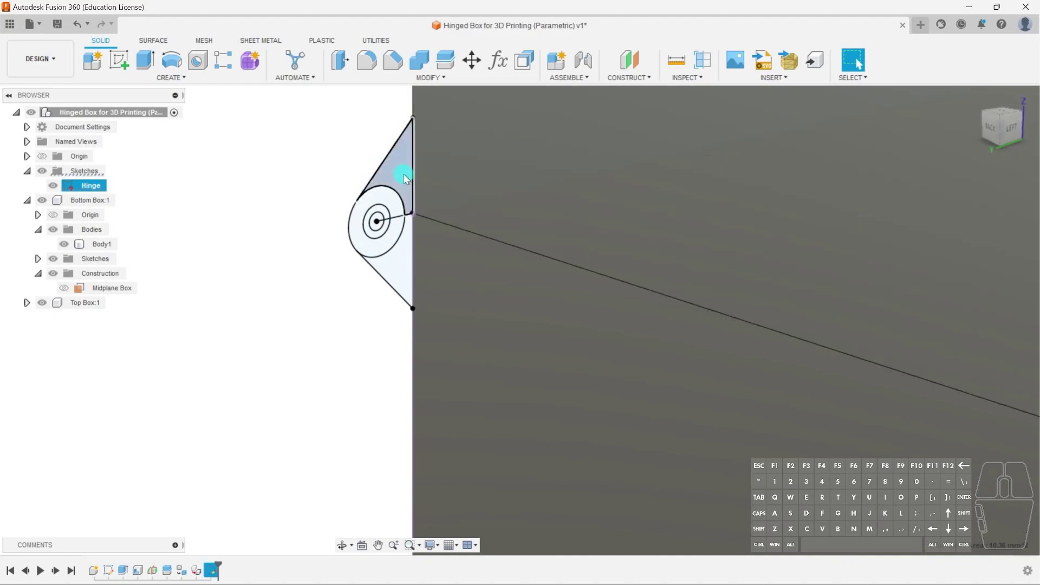
pyautogui.press('e')
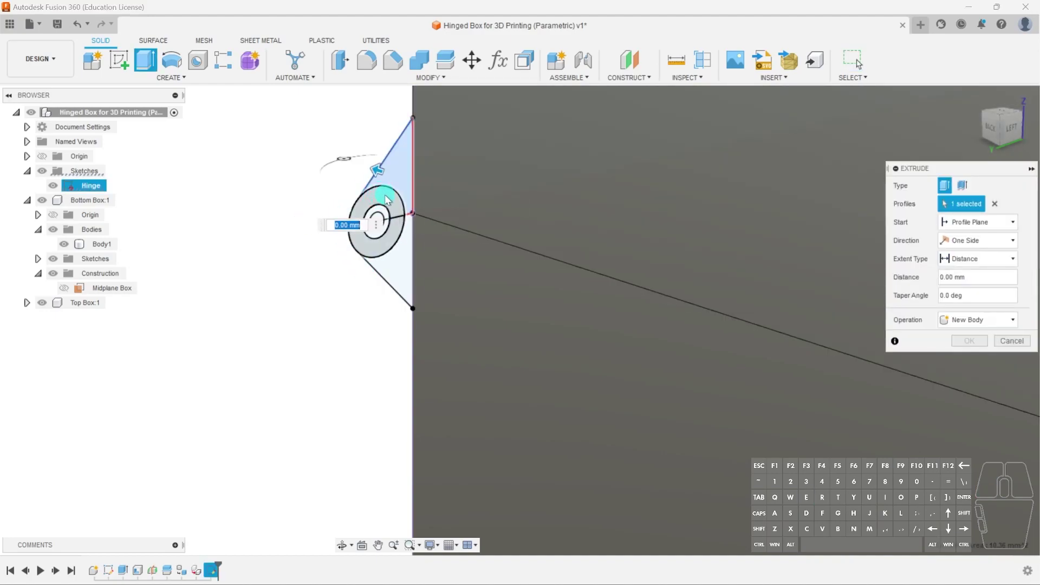
pyautogui.click(400, 163)
pyautogui.click(403, 262)
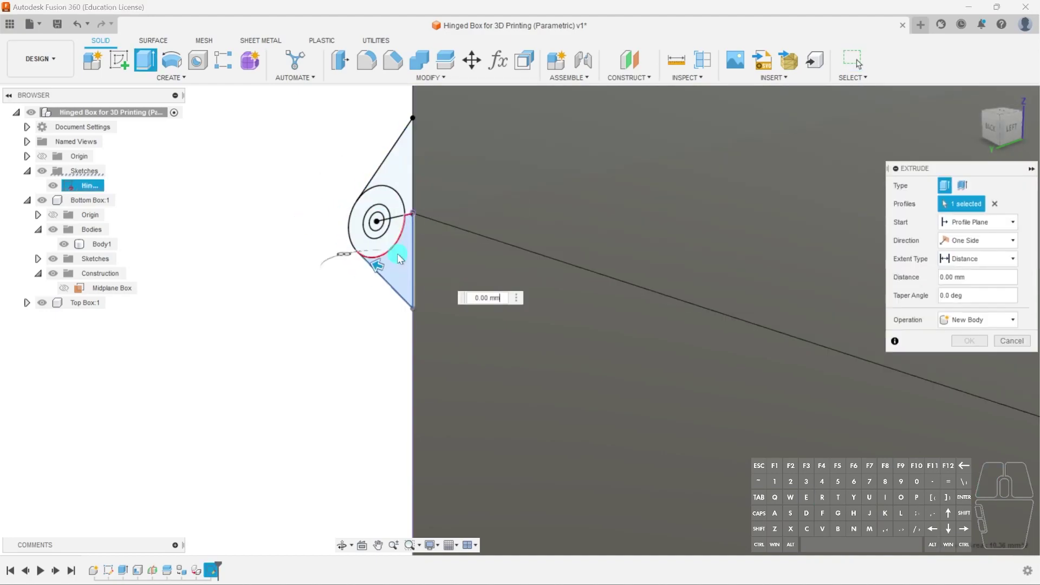
pyautogui.click(378, 231)
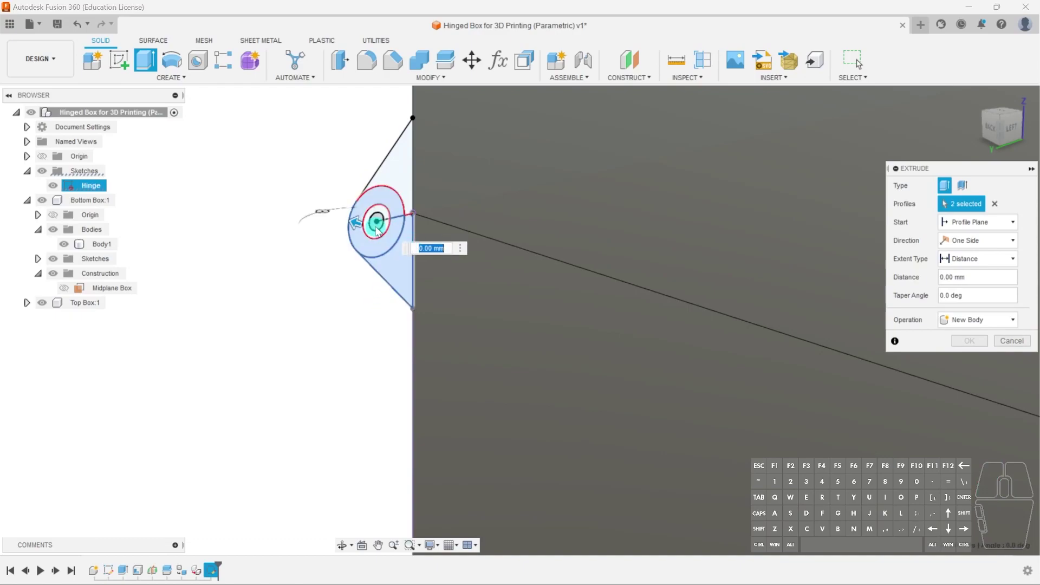
# - Try extruding the lower hinge profiles by a fixed distance of -70 mm along the box's rear edge
pyautogui.scroll(2, 377, 230)
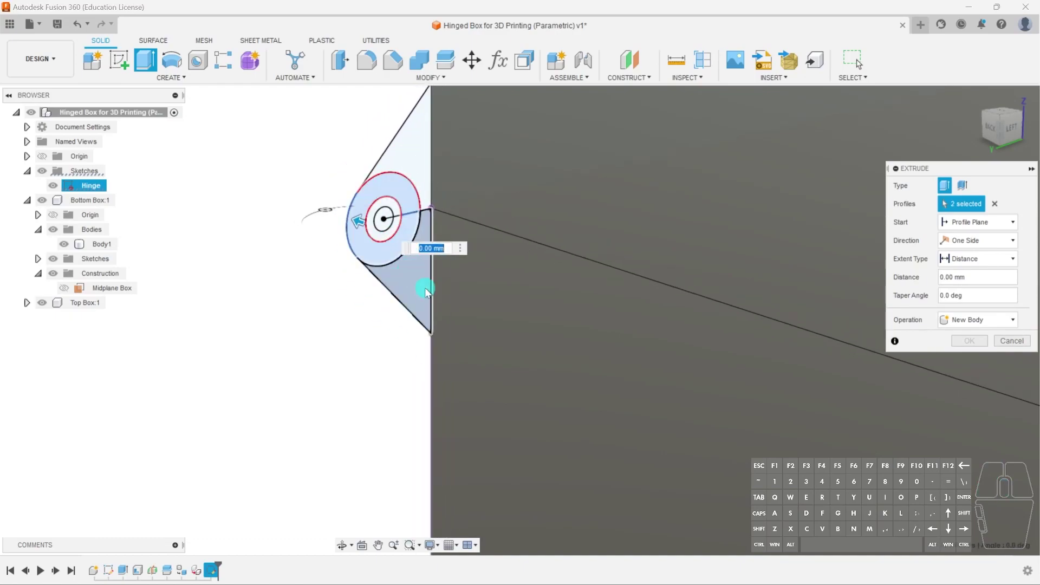
pyautogui.scroll(-2, 420, 286)
pyautogui.moveTo(362, 345); pyautogui.dragTo(248, 286, button='middle')
pyautogui.scroll(-1, 303, 311)
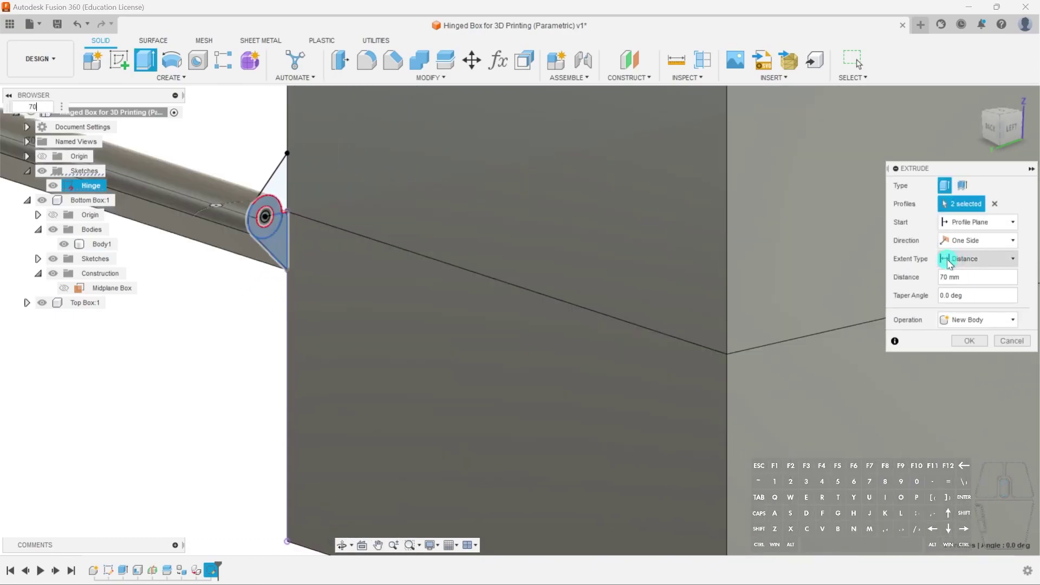
pyautogui.click(944, 276)
pyautogui.write('-')
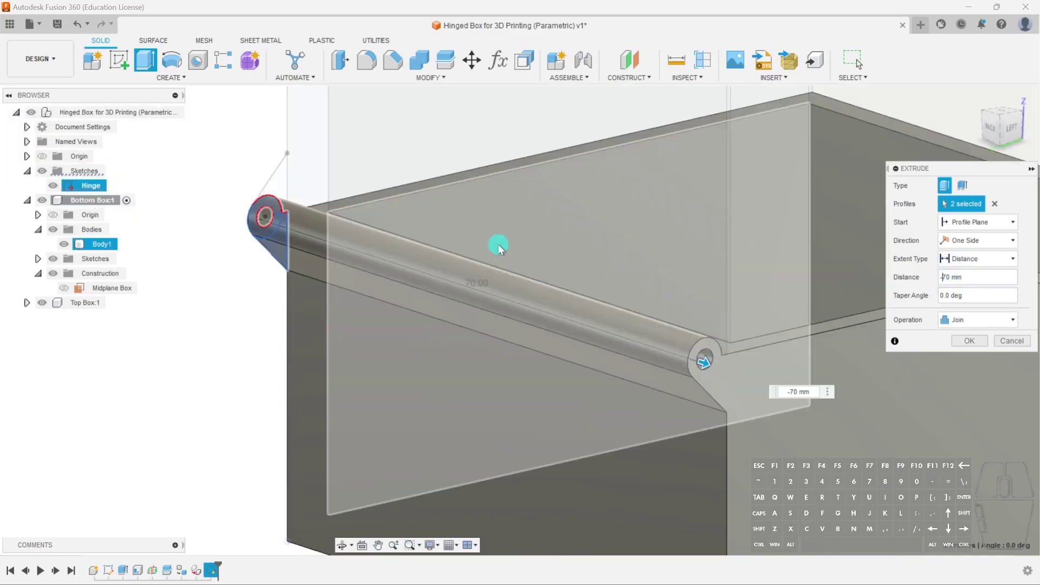
pyautogui.moveTo(772, 348); pyautogui.dragTo(595, 289, button='middle')
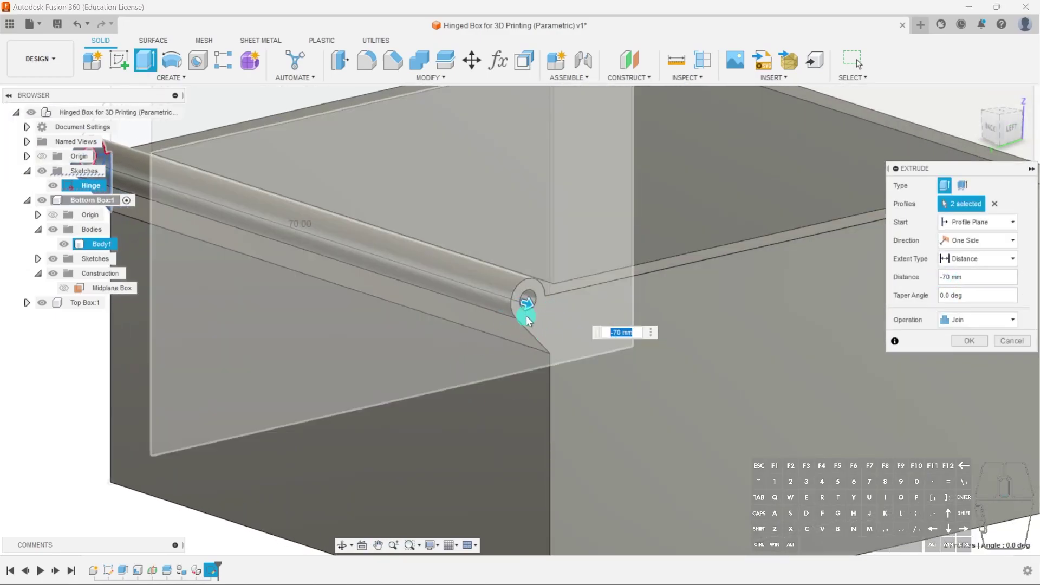
pyautogui.click(974, 278)
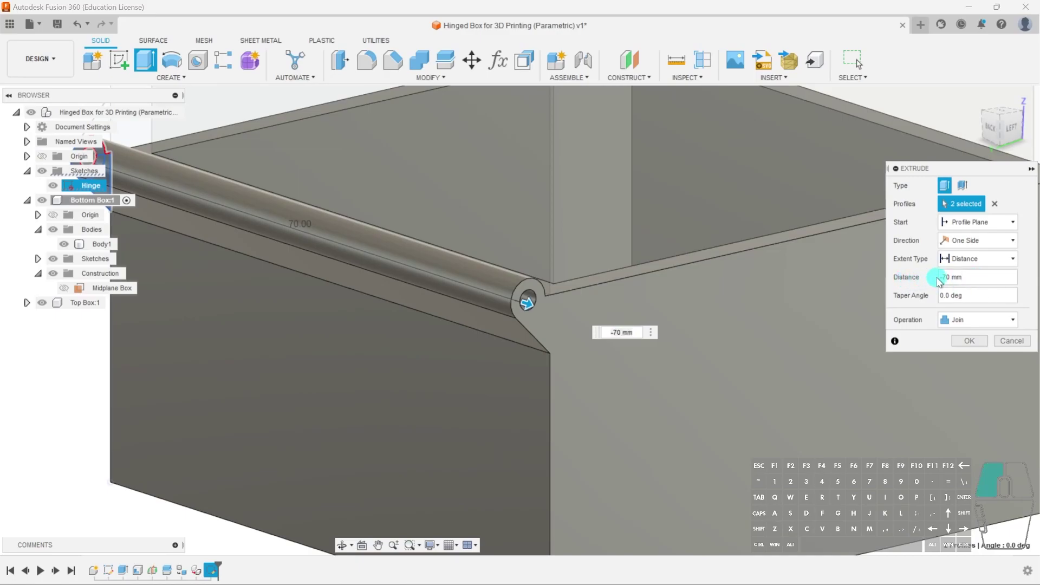
pyautogui.moveTo(961, 279); pyautogui.dragTo(935, 275)
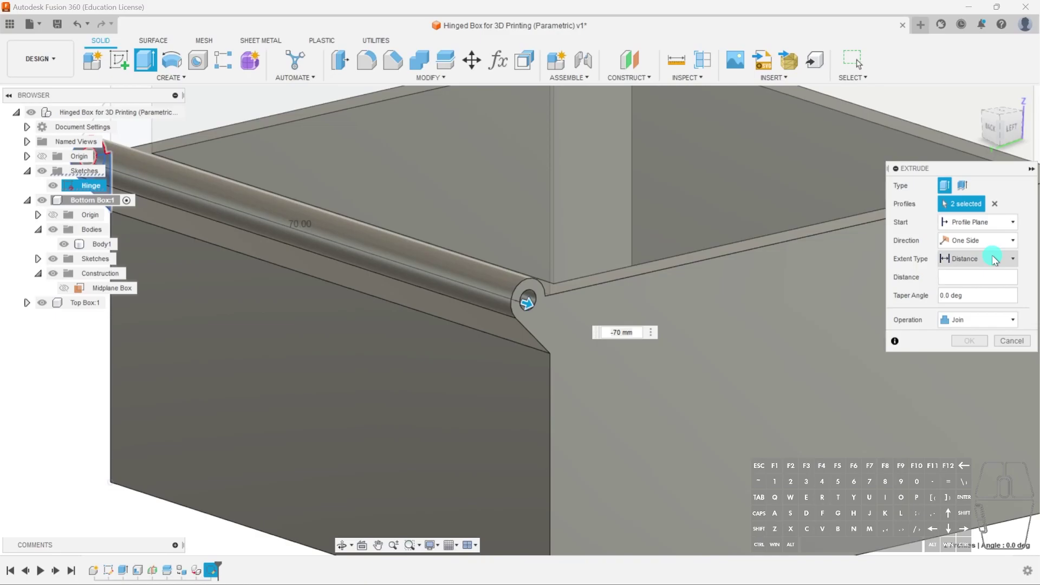
# - Extrude the lower hinge profiles up to the Bottom Box's far side face as an object extent, joined to the Bottom Box
pyautogui.click(997, 260)
pyautogui.click(978, 289)
pyautogui.scroll(-3, 378, 306)
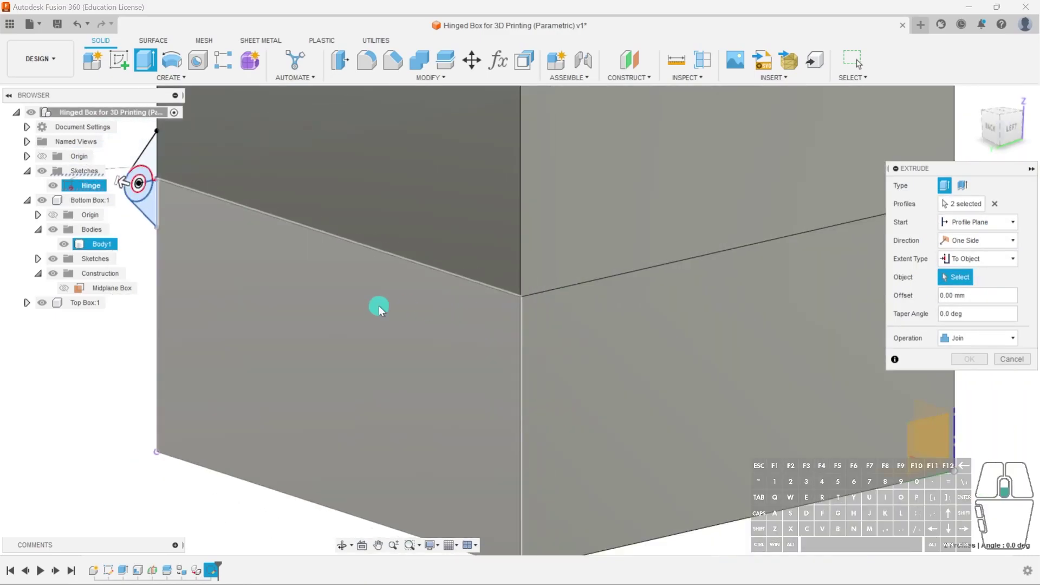
pyautogui.moveTo(344, 320); pyautogui.dragTo(419, 318, button='middle')
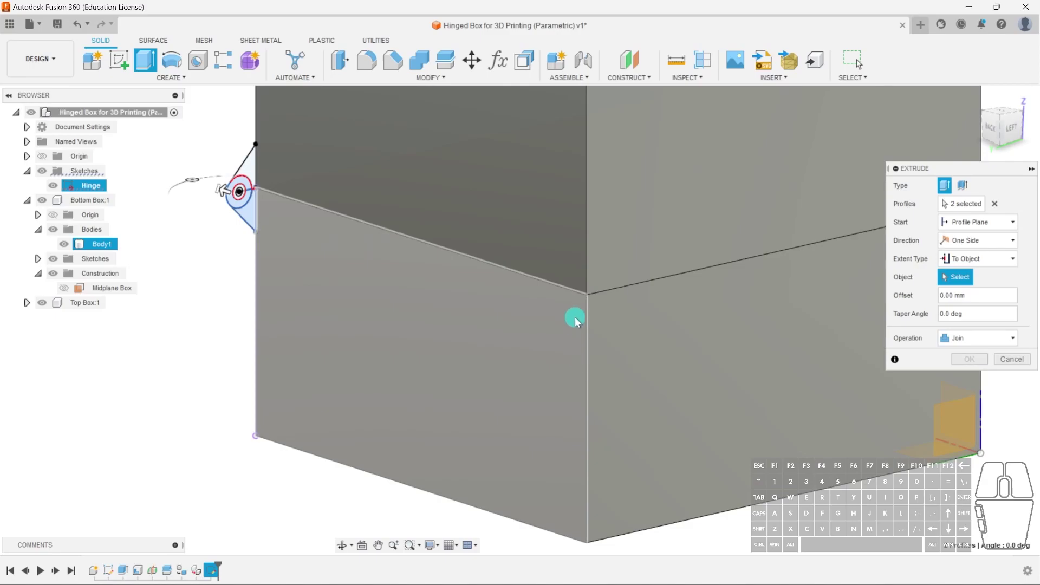
pyautogui.click(639, 321)
pyautogui.scroll(-5, 604, 318)
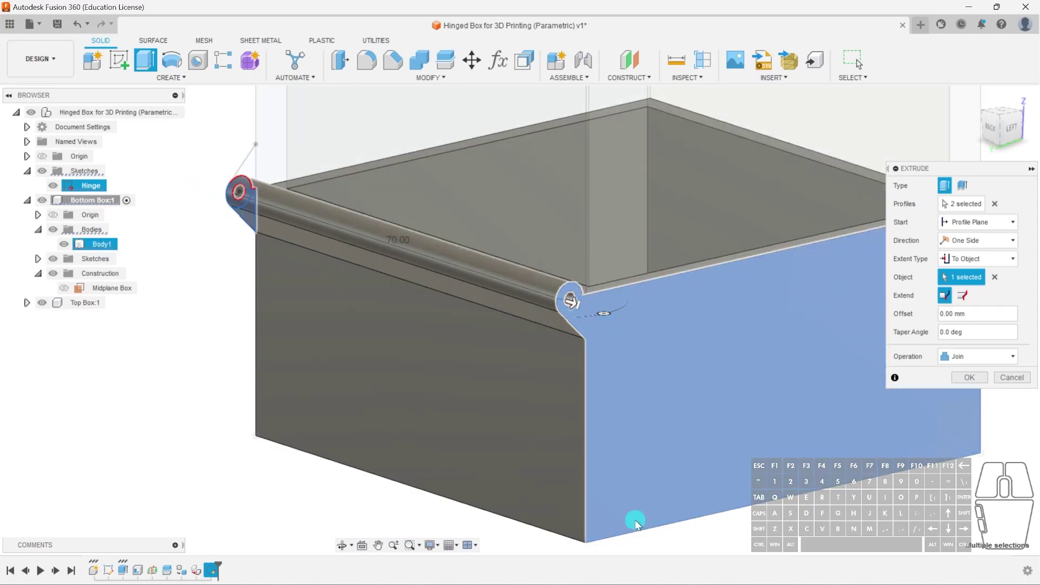
pyautogui.scroll(-3, 648, 397)
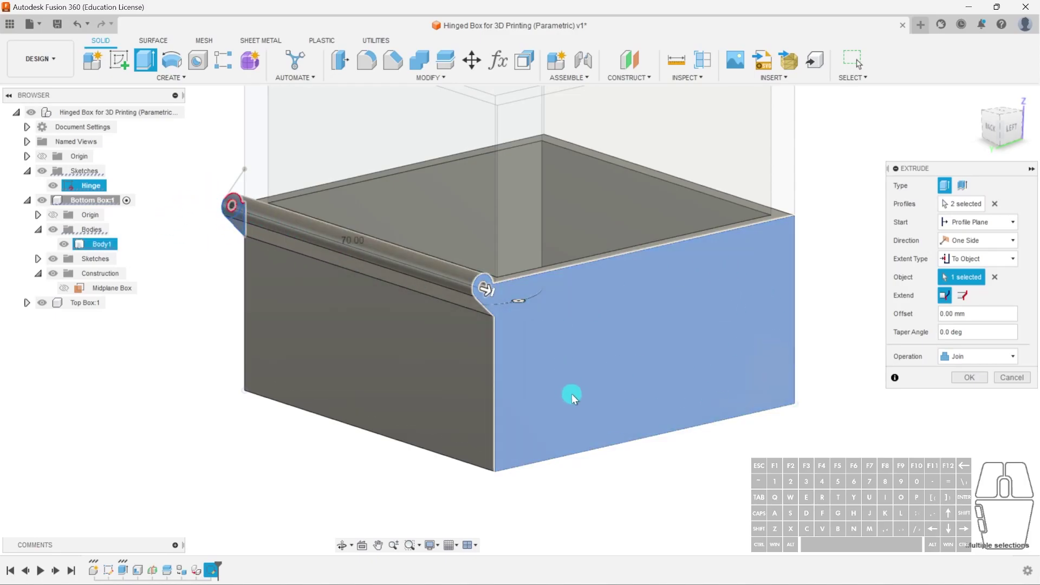
pyautogui.click(764, 324)
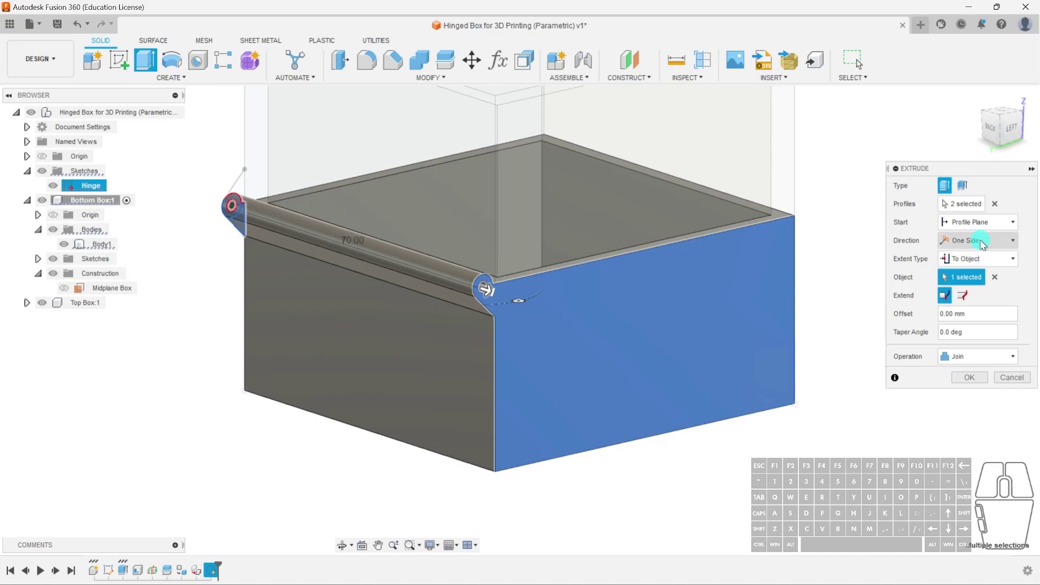
pyautogui.click(970, 376)
# - Inspect the lower hinge, then show the Hinge sketch and hide the Bottom Box component
pyautogui.click(213, 355)
pyautogui.keyDown('shift'); pyautogui.moveTo(237, 355); pyautogui.dragTo(478, 293, button='middle'); pyautogui.keyUp('shift')
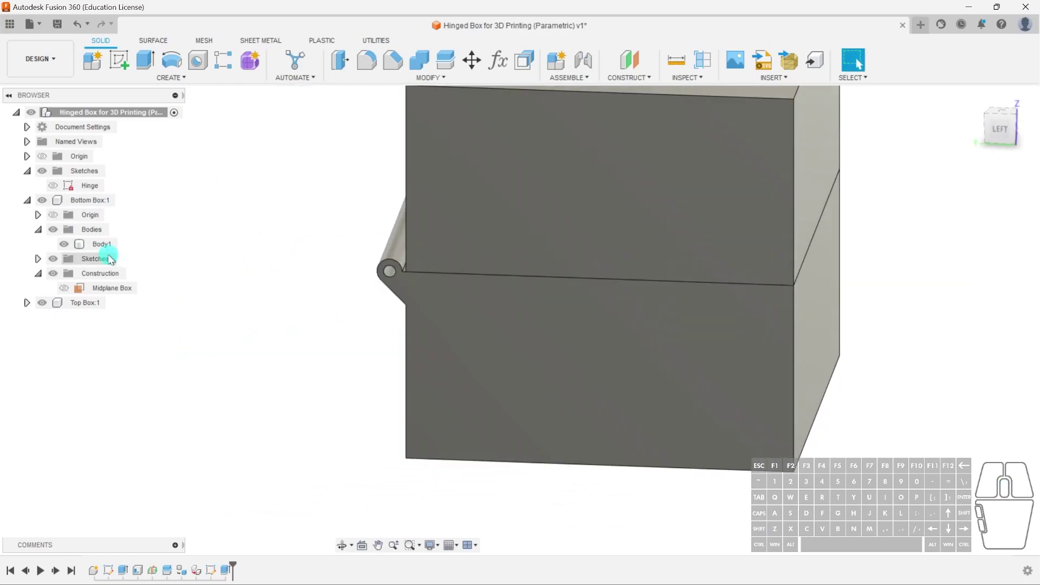
pyautogui.click(108, 248)
pyautogui.keyDown('shift'); pyautogui.moveTo(344, 330); pyautogui.dragTo(327, 269, button='middle'); pyautogui.keyUp('shift')
pyautogui.click(239, 291)
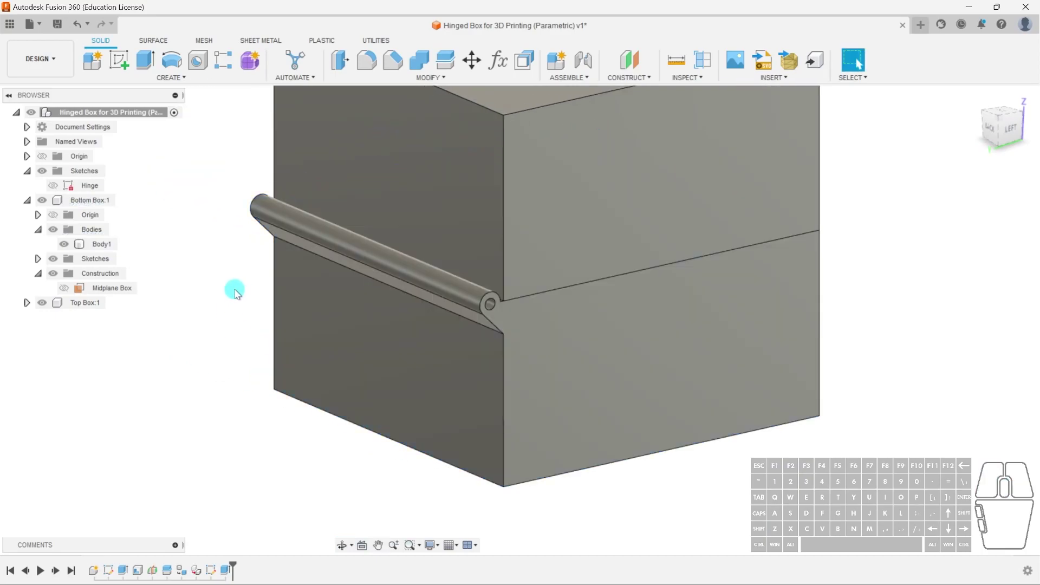
pyautogui.click(53, 187)
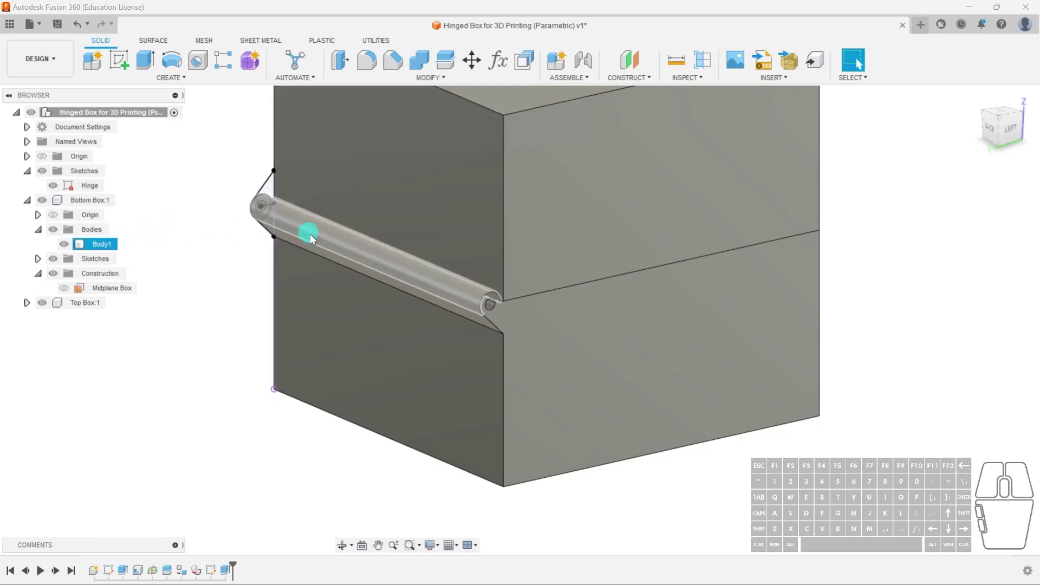
pyautogui.scroll(5, 325, 211)
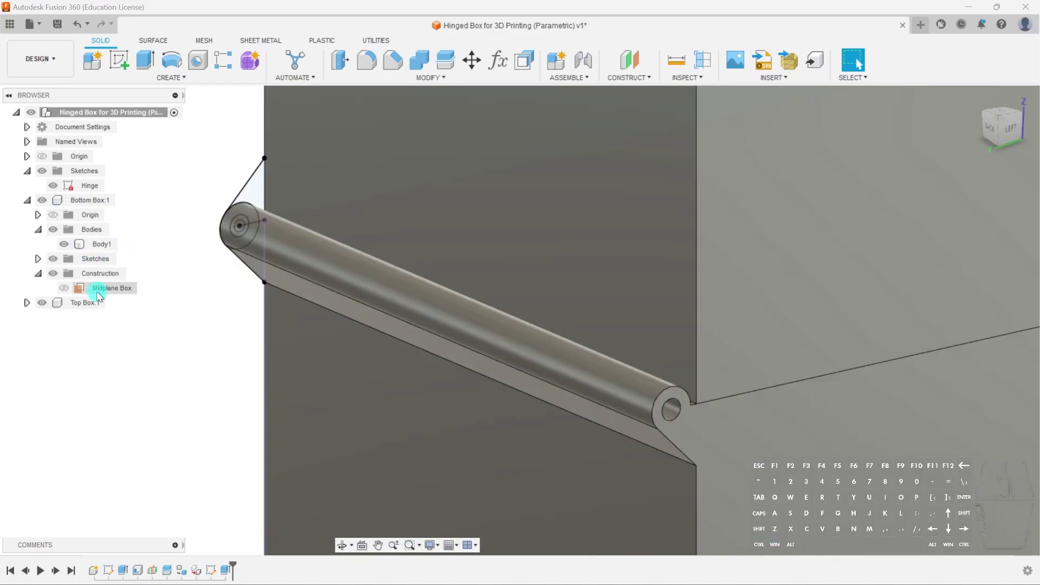
pyautogui.click(44, 200)
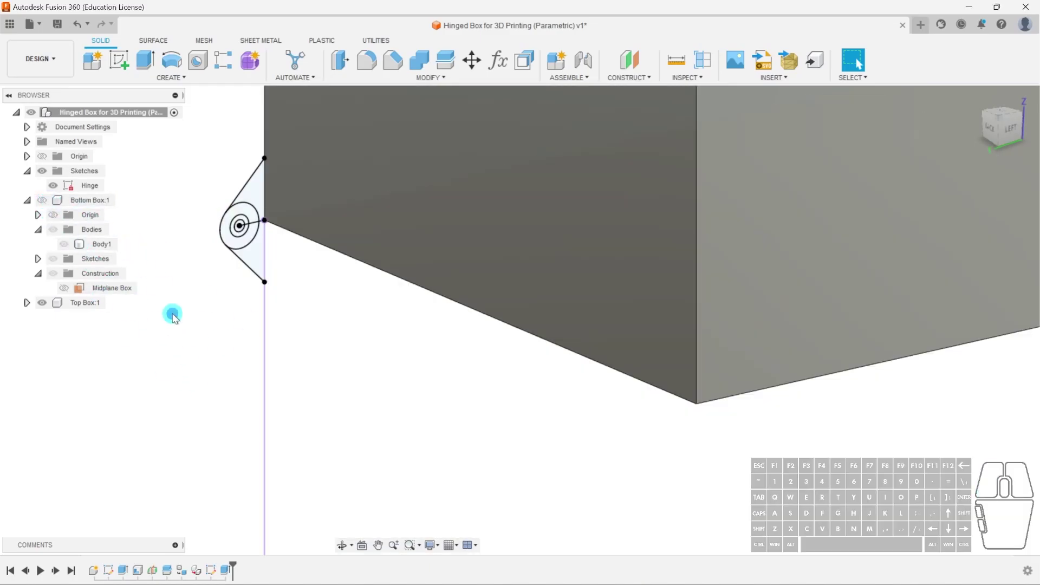
# - Extrude the outer ring and upper support area up to the Top Box's far side face, joined to the Top Box
pyautogui.scroll(3, 211, 306)
pyautogui.press('e')
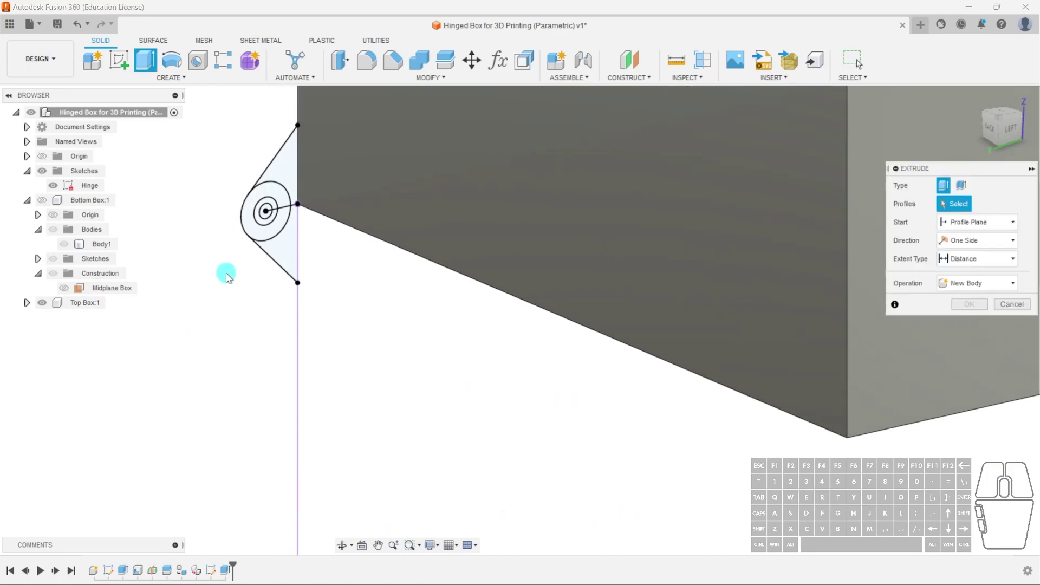
pyautogui.click(282, 196)
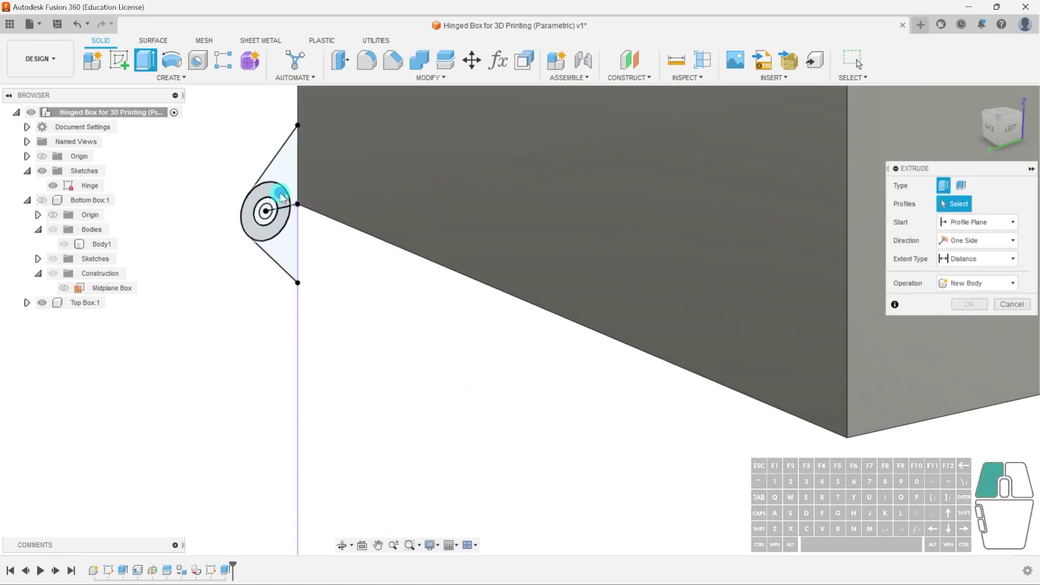
pyautogui.click(291, 165)
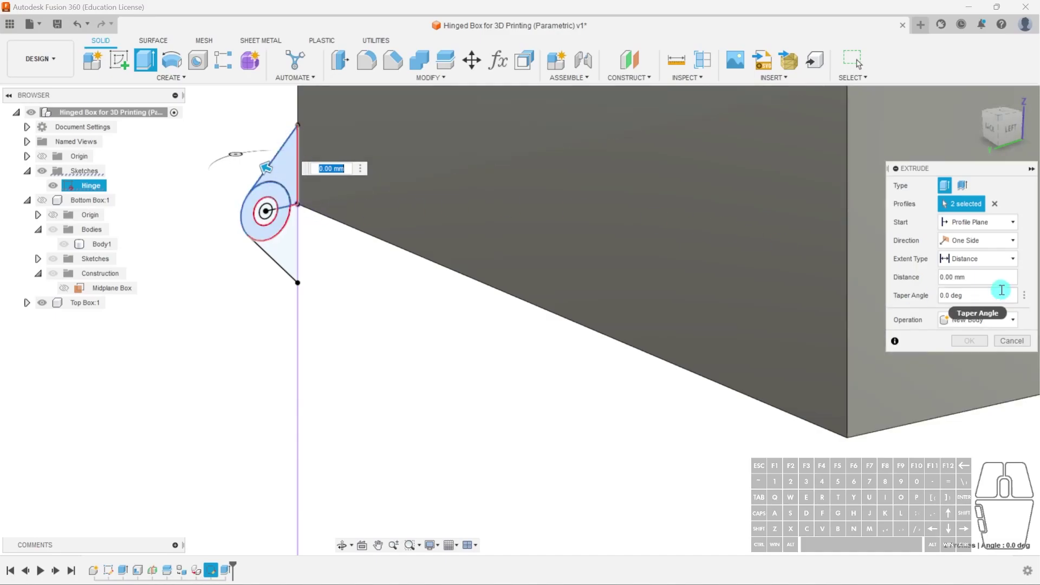
pyautogui.click(997, 259)
pyautogui.click(981, 287)
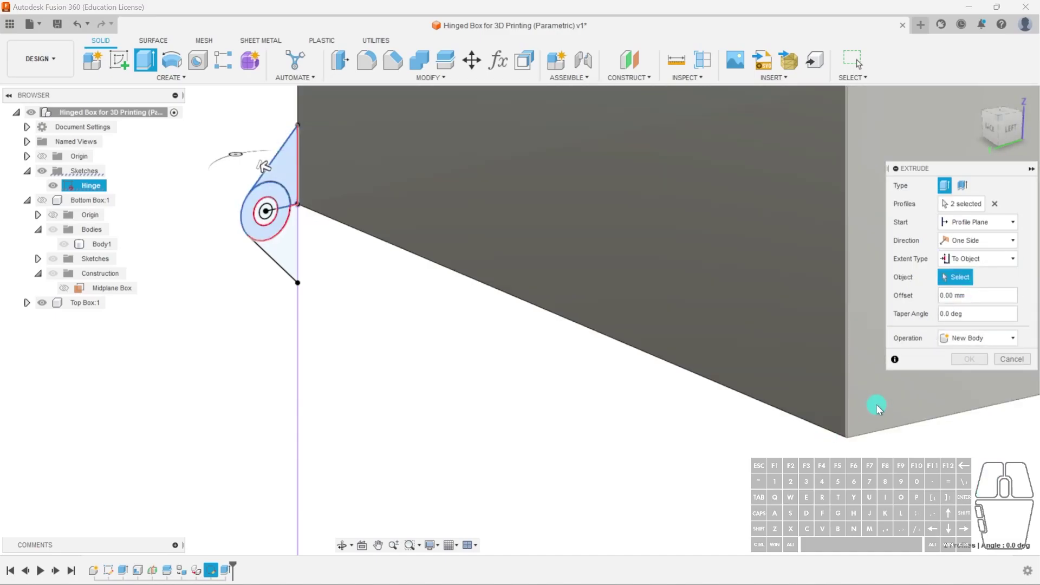
pyautogui.click(877, 406)
pyautogui.moveTo(809, 337); pyautogui.dragTo(645, 329, button='middle')
pyautogui.scroll(-3, 688, 287)
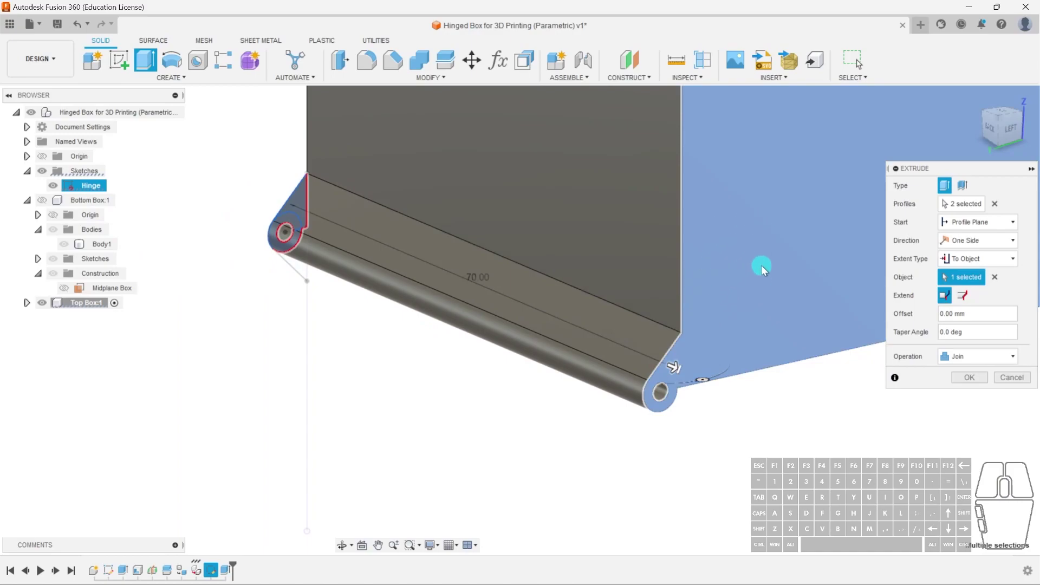
pyautogui.click(972, 377)
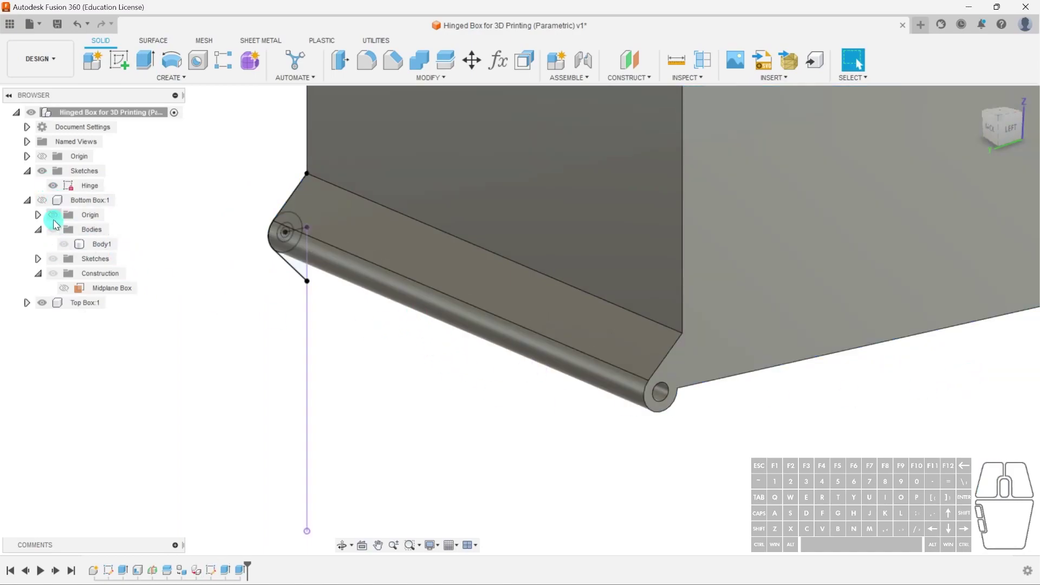
# - Check both hinge halves together, then hide the Bottom Box and Top Box components
pyautogui.click(43, 199)
pyautogui.keyDown('shift'); pyautogui.moveTo(379, 306); pyautogui.dragTo(528, 351, button='middle'); pyautogui.keyUp('shift')
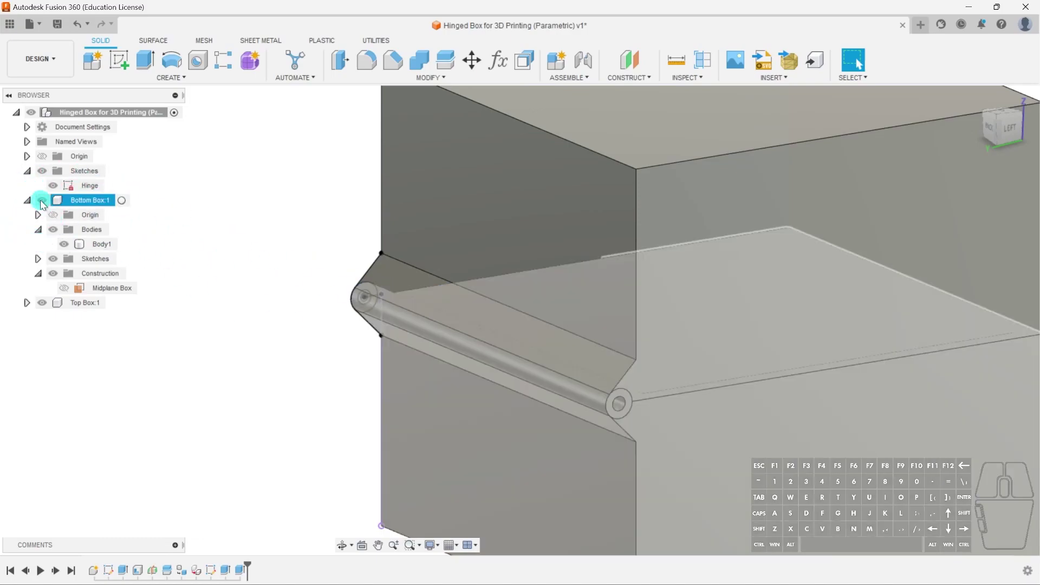
pyautogui.click(42, 200)
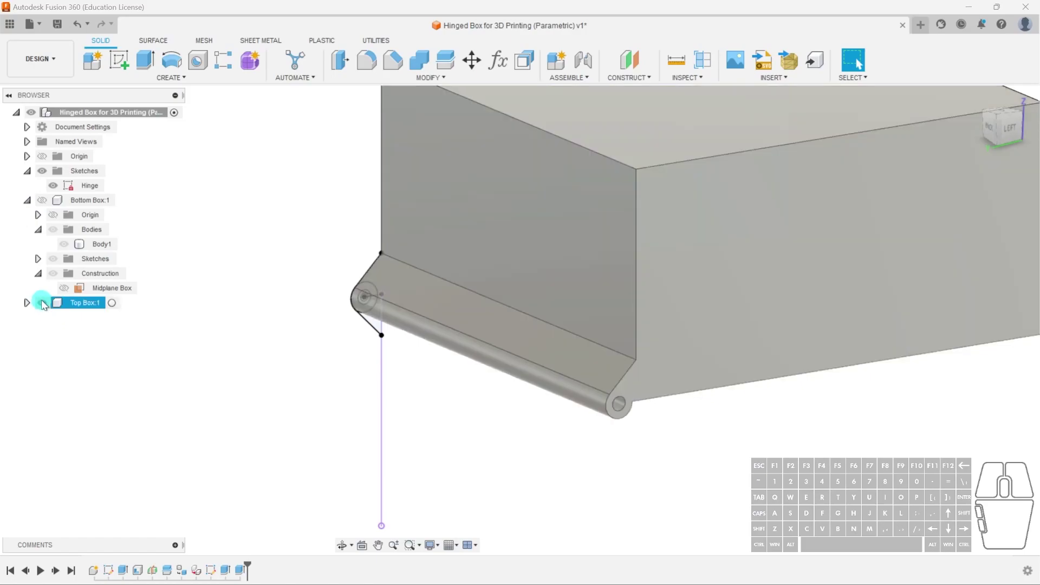
pyautogui.click(44, 305)
# - Extrude the inner circle of the Hinge sketch up to the Top Box's far side face as a new body, with the Top Box hidden again
pyautogui.scroll(5, 362, 297)
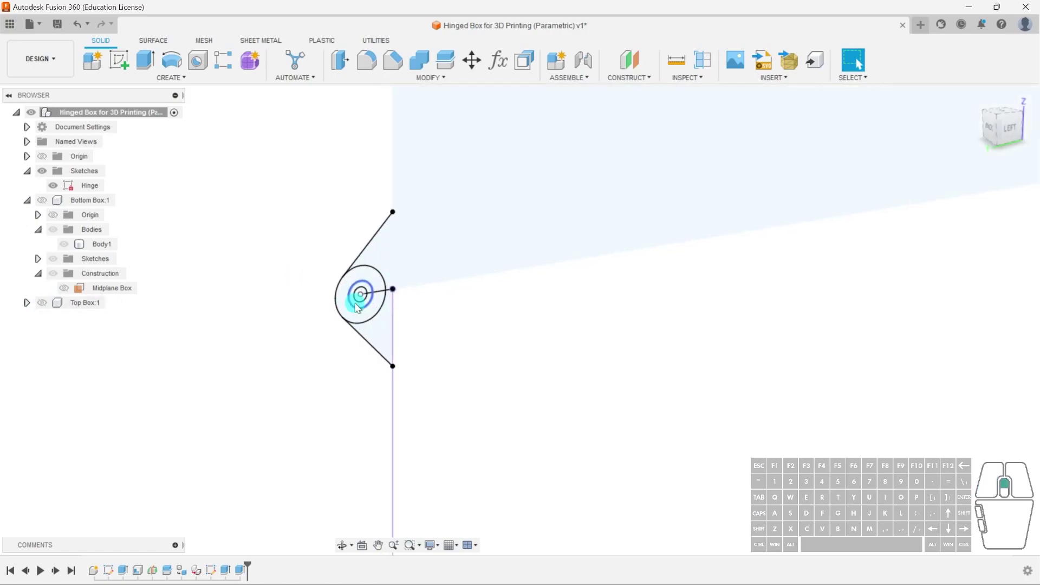
pyautogui.click(362, 297)
pyautogui.scroll(-5, 342, 352)
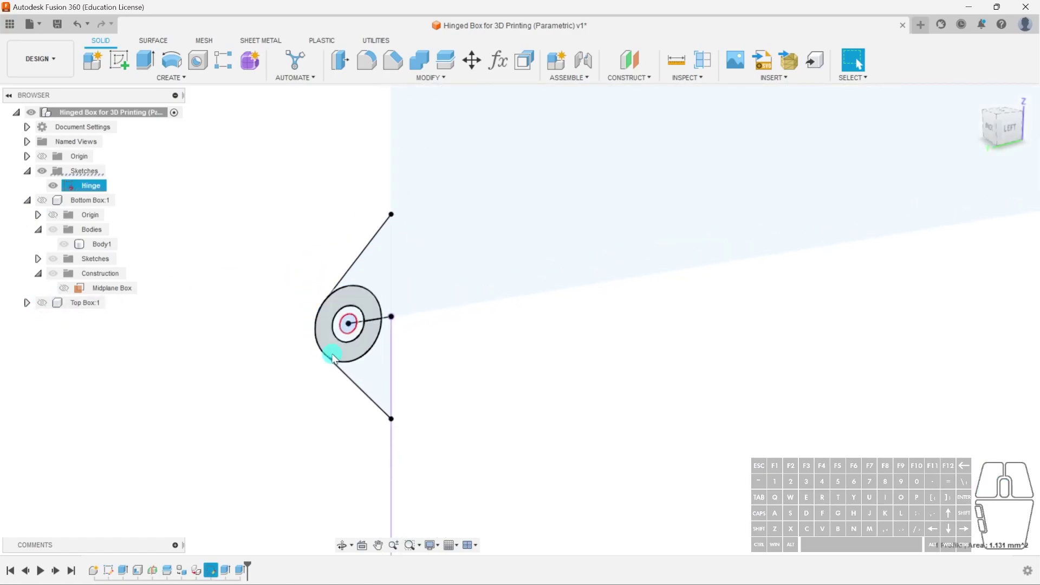
pyautogui.press('e')
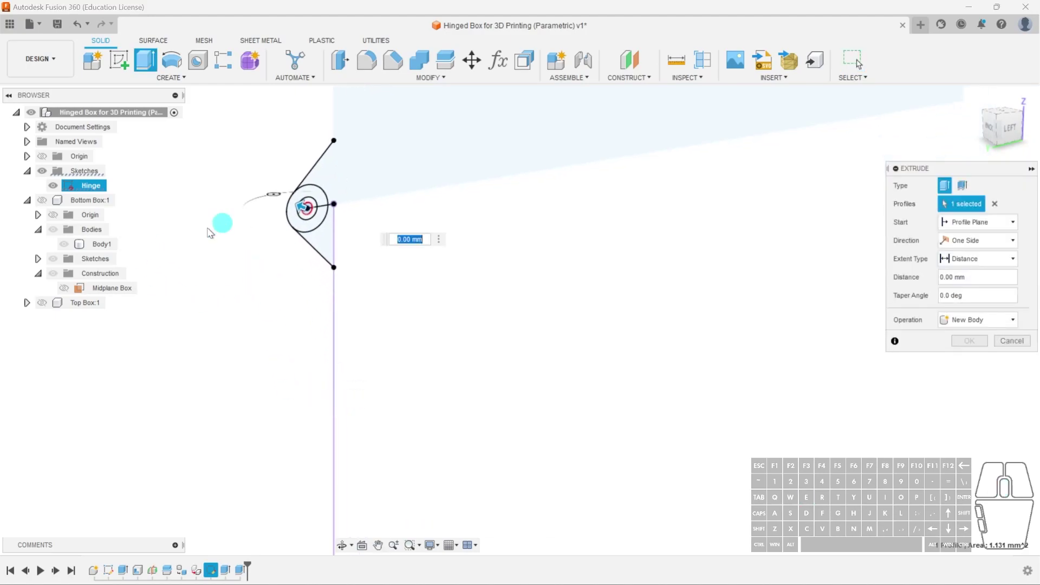
pyautogui.click(401, 237)
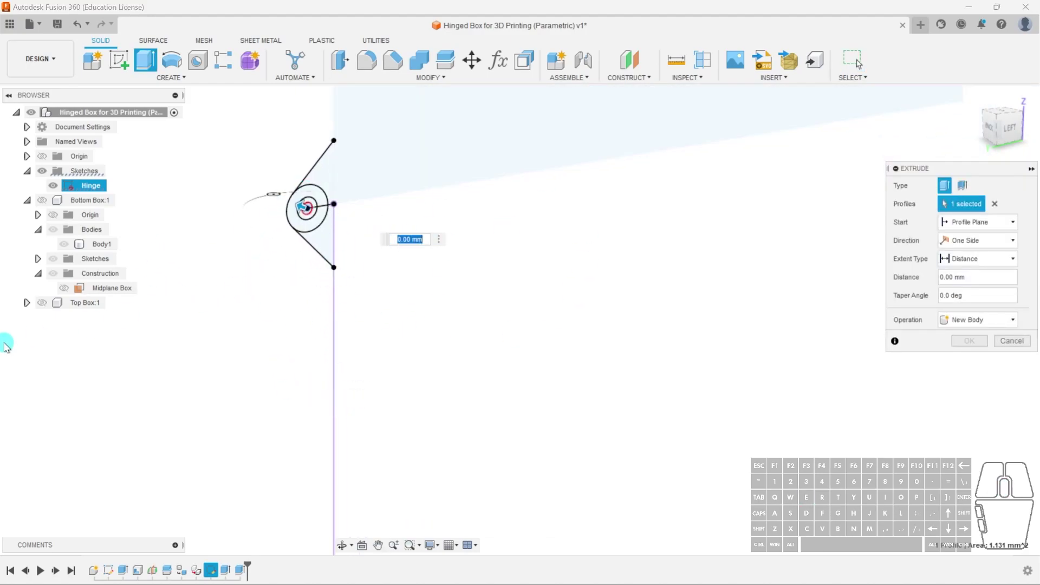
pyautogui.click(43, 302)
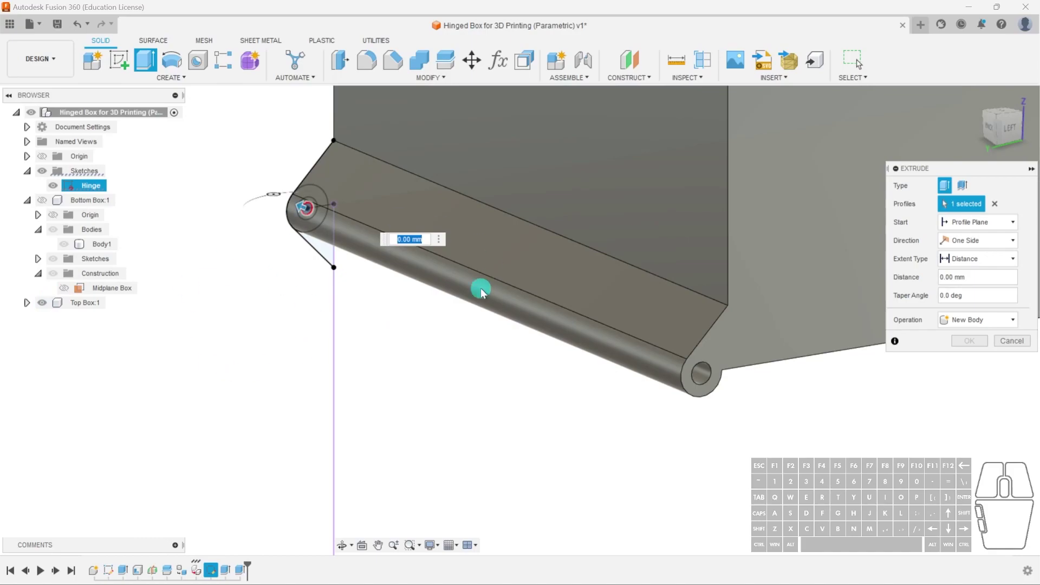
pyautogui.scroll(-1, 600, 294)
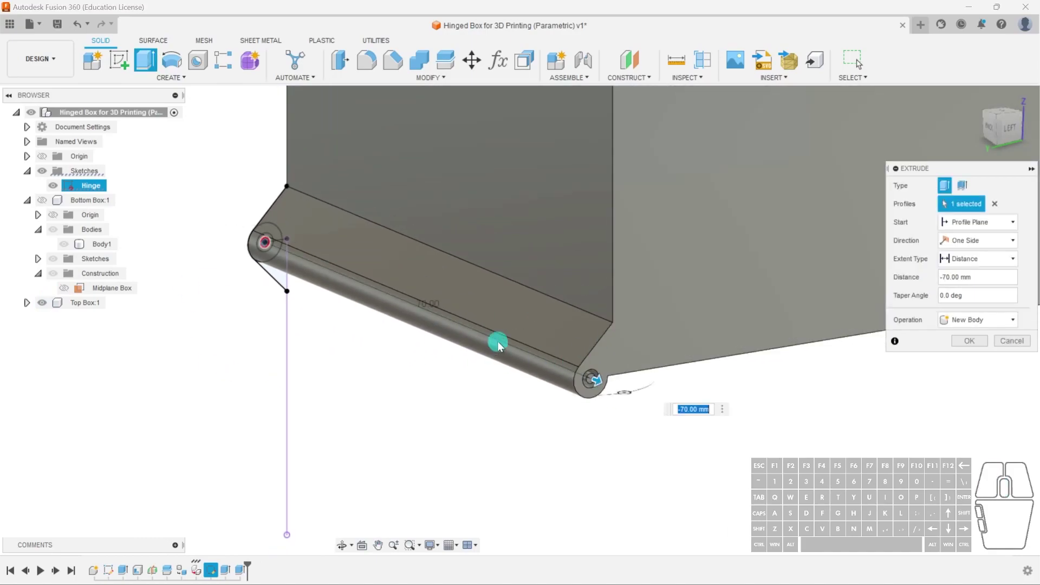
pyautogui.click(978, 259)
pyautogui.click(970, 289)
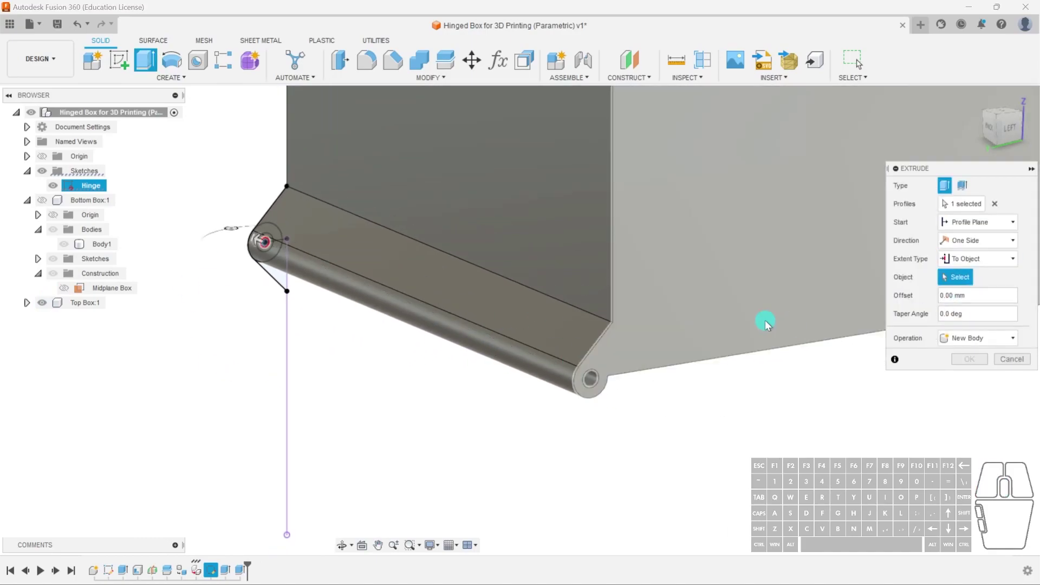
pyautogui.click(752, 269)
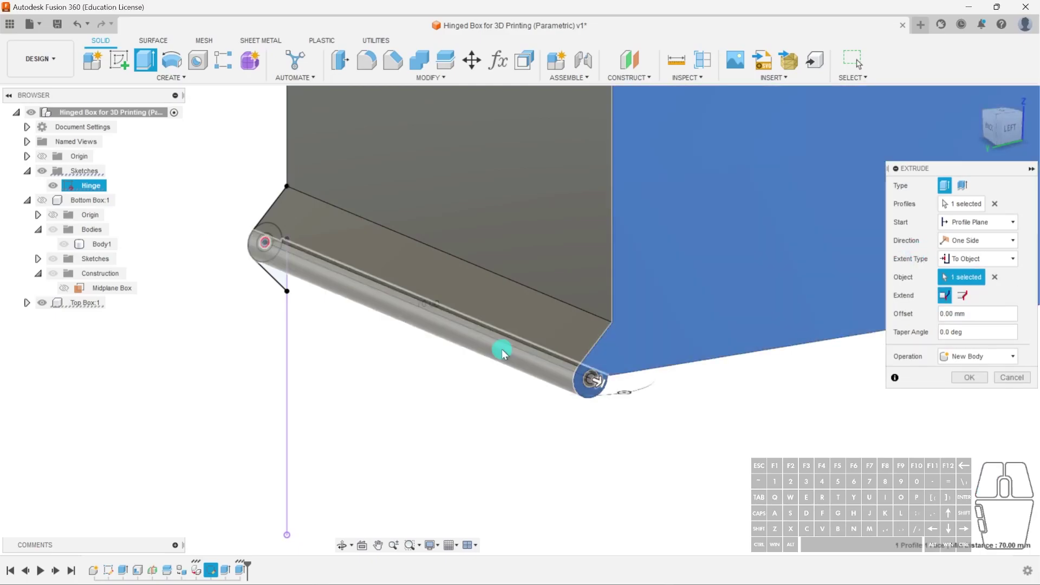
pyautogui.scroll(4, 607, 390)
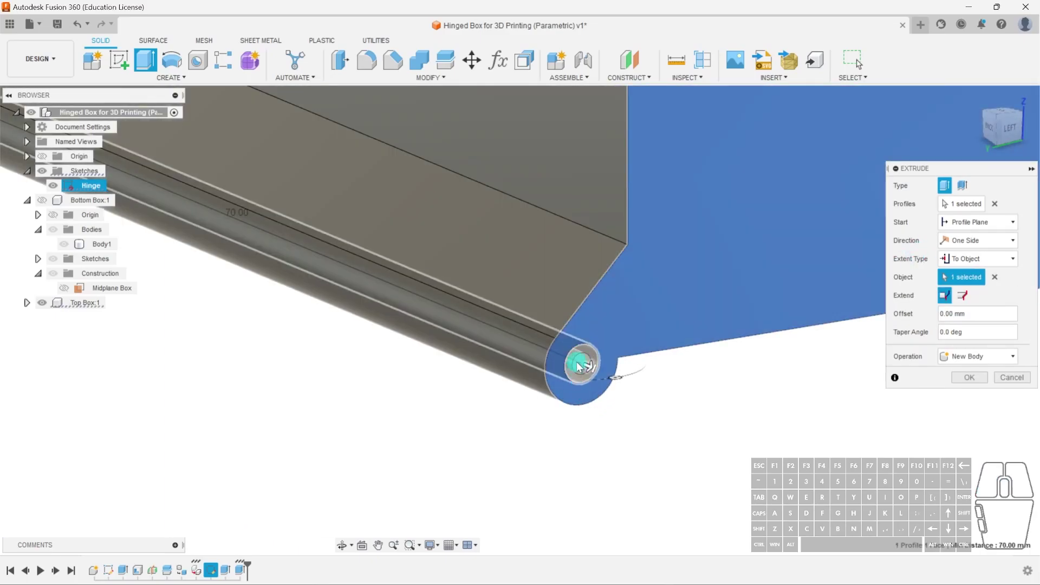
pyautogui.scroll(-5, 579, 370)
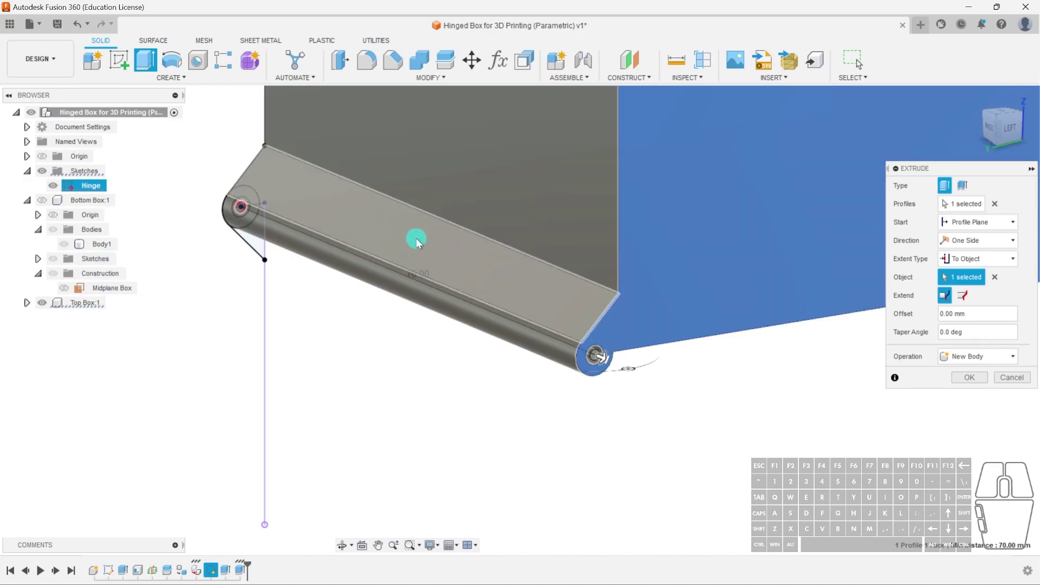
pyautogui.click(43, 303)
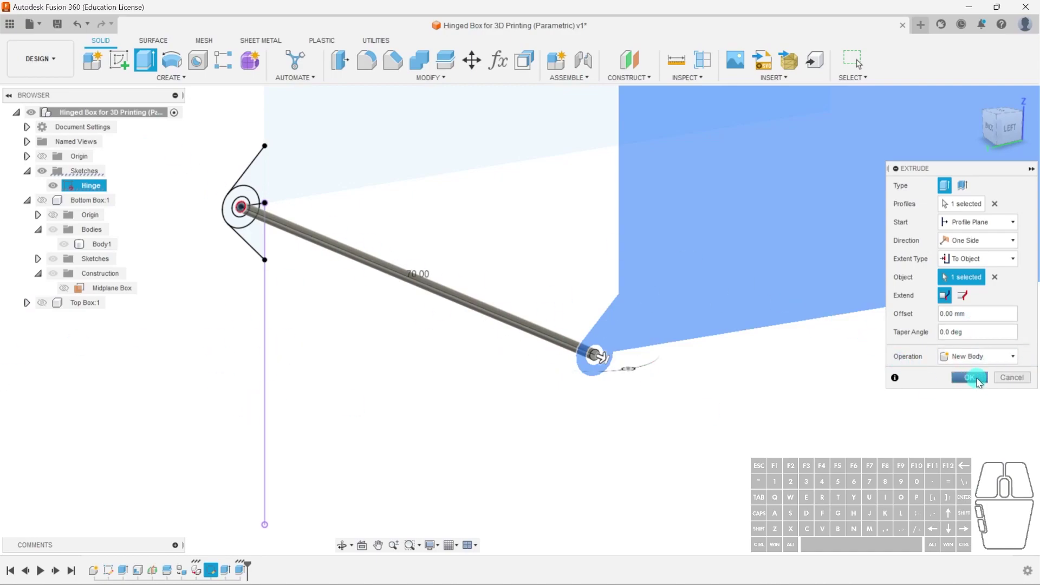
pyautogui.click(1004, 378)
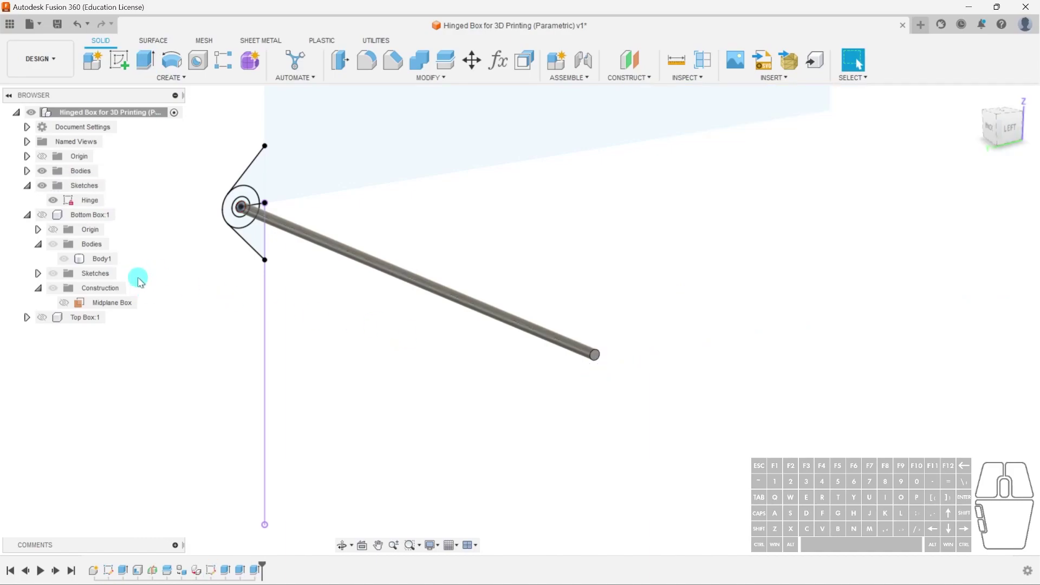
# - Rename the new hinge pin body as Rod
pyautogui.click(26, 171)
pyautogui.click(91, 187)
pyautogui.click(92, 185)
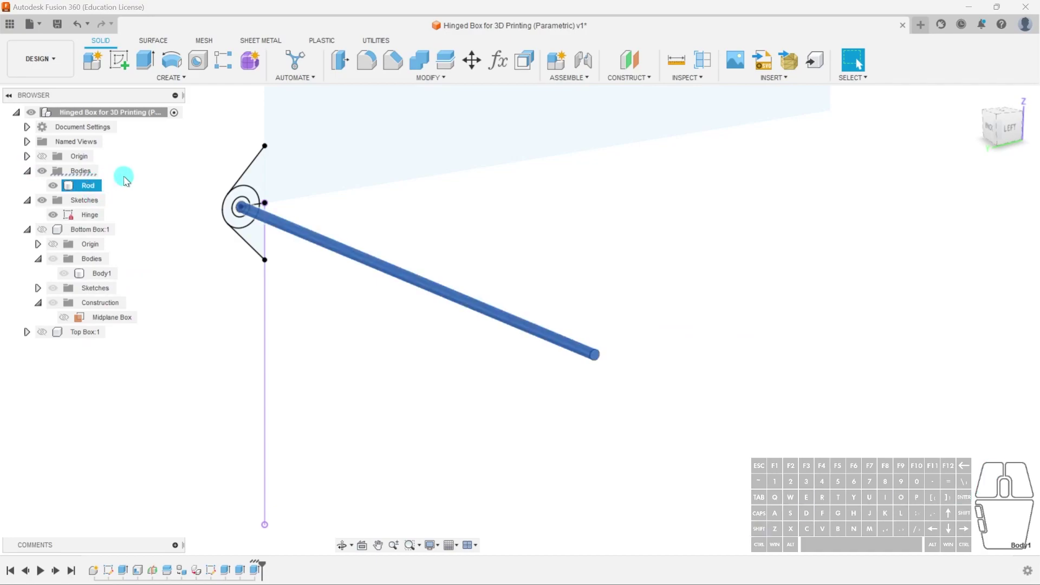
pyautogui.click(181, 319)
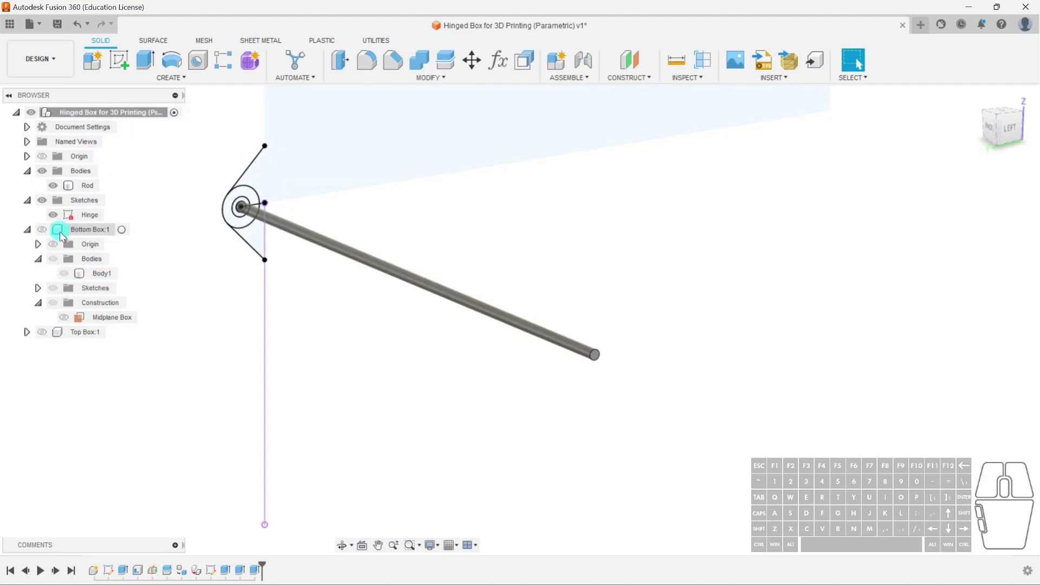
# - Show the Bottom Box component and hide the Hinge sketch
pyautogui.click(42, 229)
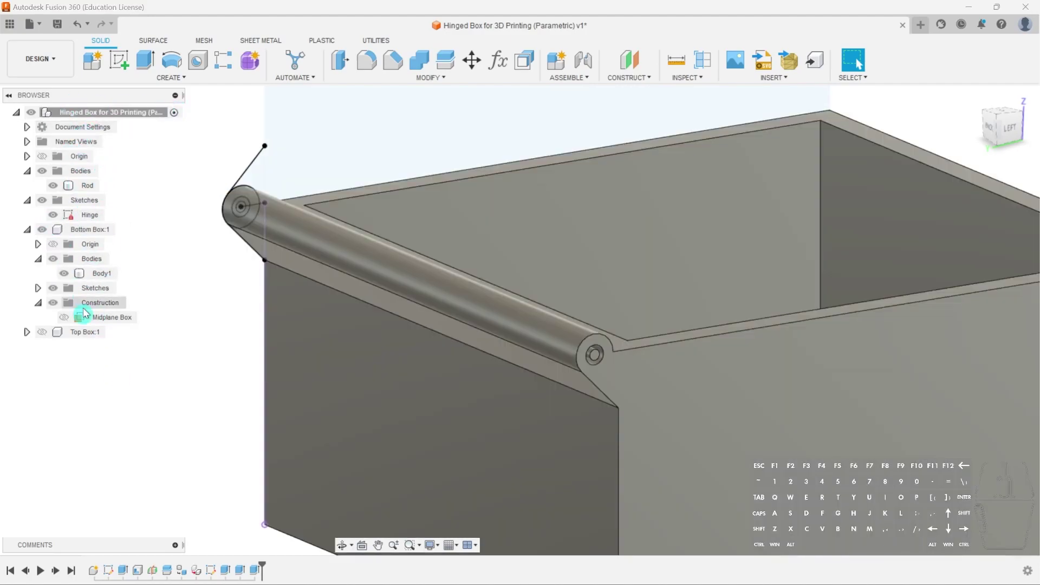
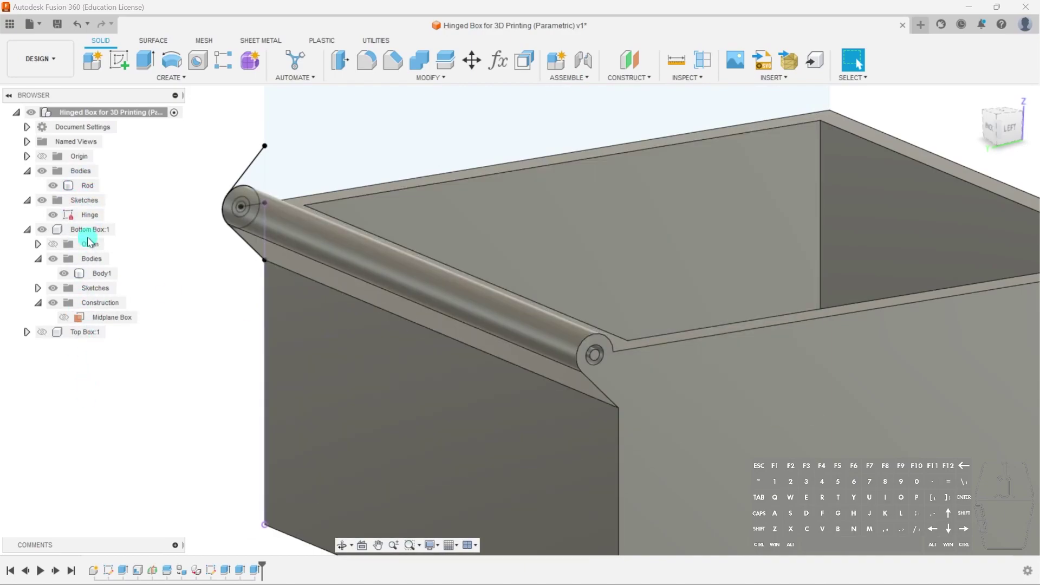
pyautogui.click(269, 262)
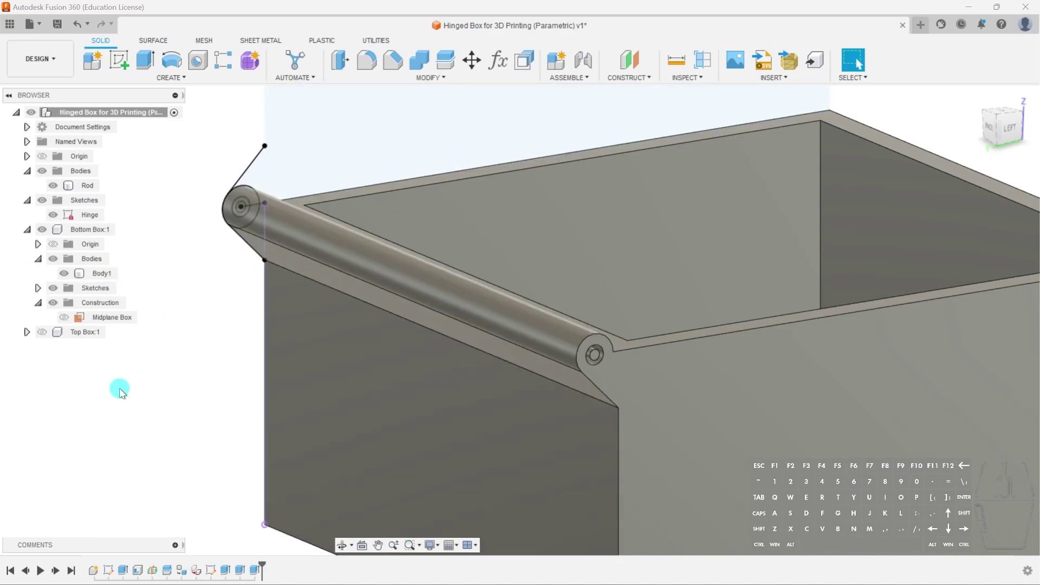
pyautogui.click(52, 214)
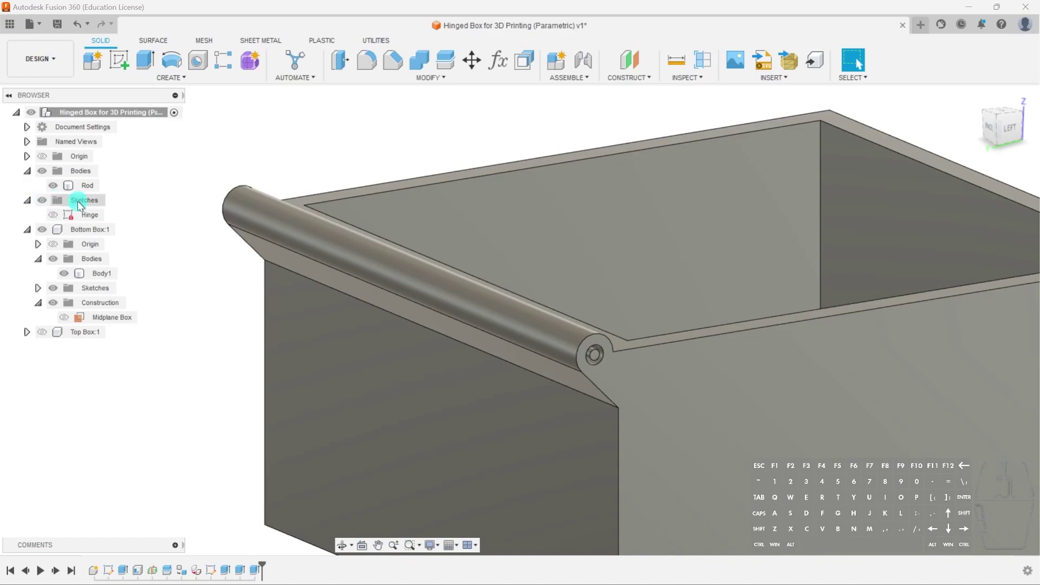
# - Create a new sketch on the upper rim face of the Bottom Box
pyautogui.click(119, 69)
pyautogui.click(255, 262)
pyautogui.click(378, 230)
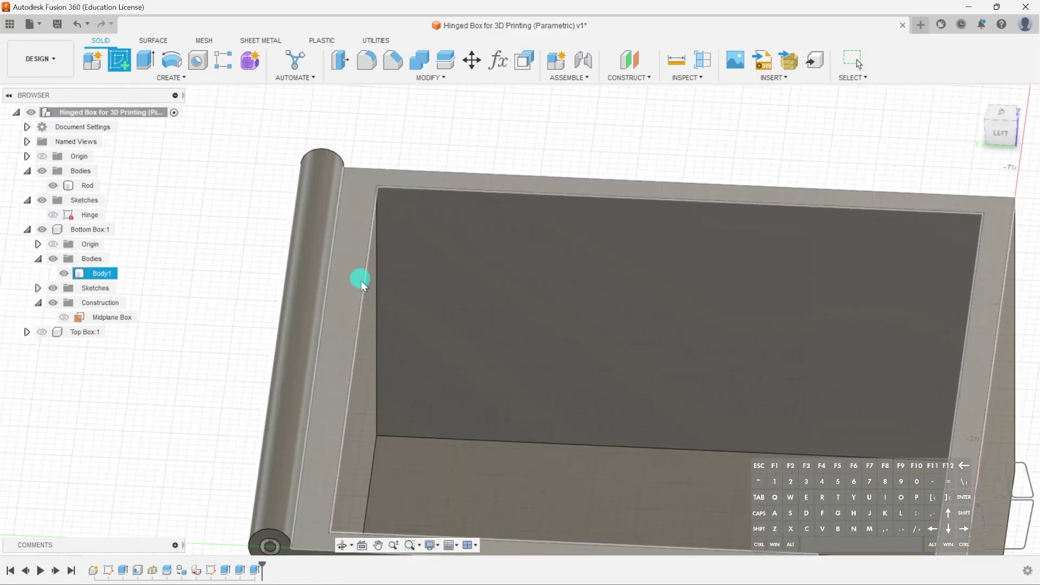
pyautogui.click(110, 319)
pyautogui.click(356, 223)
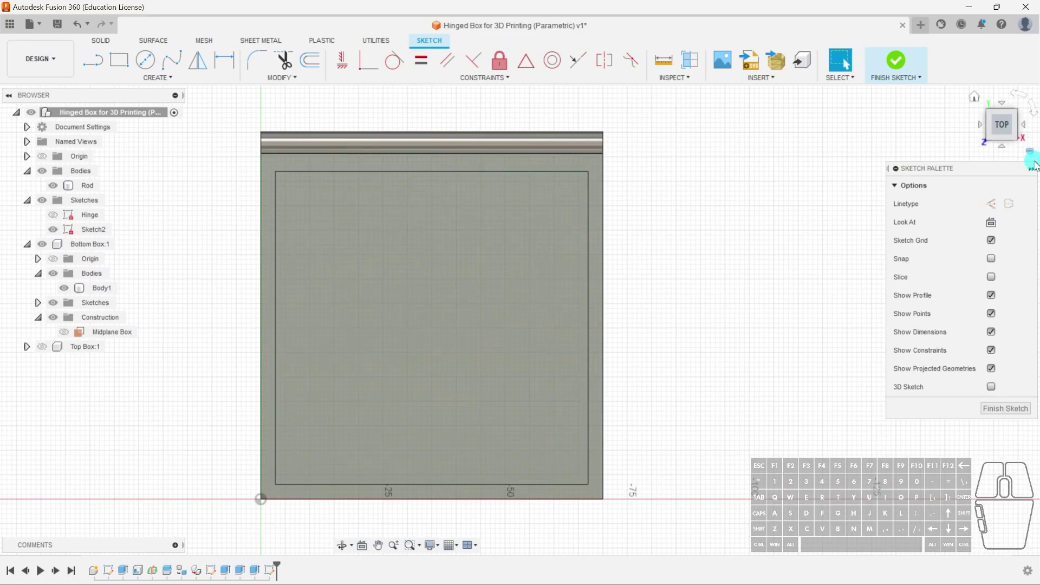
# - Hide the Bottom Box component and the Rod body so that only the rim sketch remains in view
pyautogui.click(1032, 110)
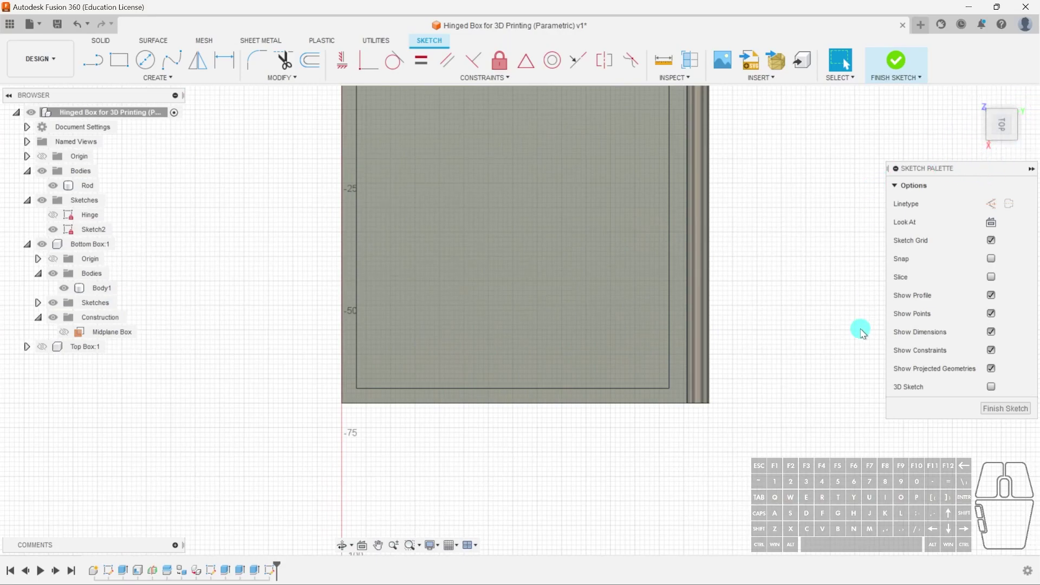
pyautogui.click(1031, 110)
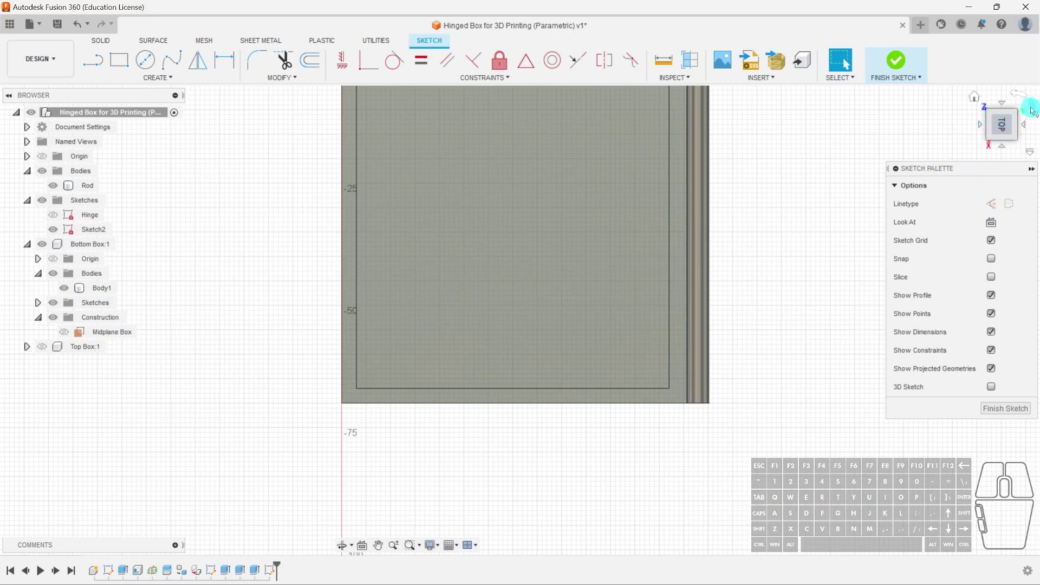
pyautogui.click(1034, 110)
pyautogui.click(1018, 95)
pyautogui.scroll(-1, 776, 211)
pyautogui.moveTo(775, 212); pyautogui.dragTo(751, 306, button='middle')
pyautogui.scroll(2, 738, 431)
pyautogui.scroll(-1, 732, 451)
pyautogui.moveTo(732, 450); pyautogui.dragTo(583, 467, button='middle')
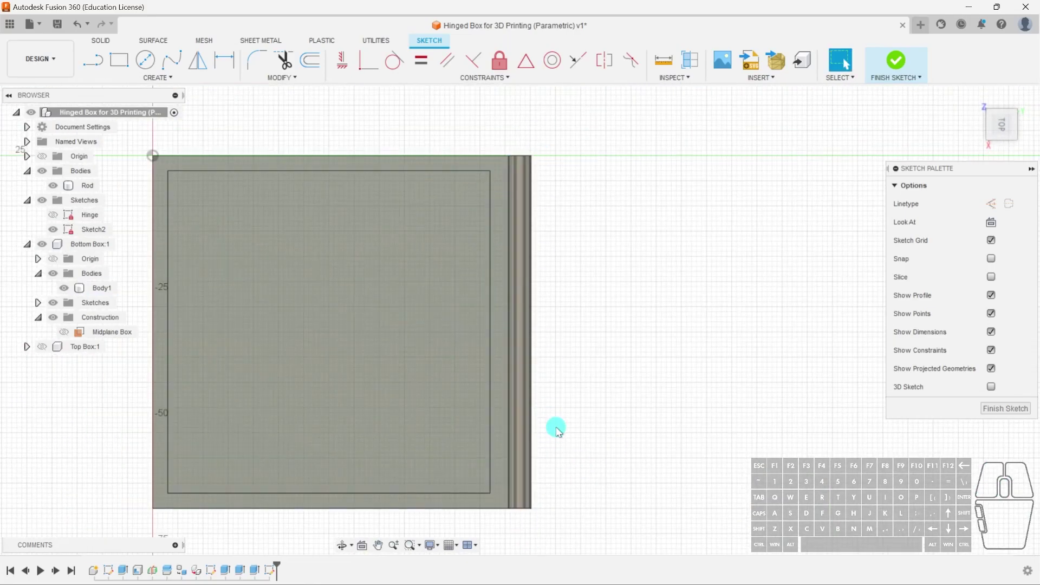
pyautogui.moveTo(555, 424); pyautogui.dragTo(620, 358, button='middle')
pyautogui.scroll(2, 618, 357)
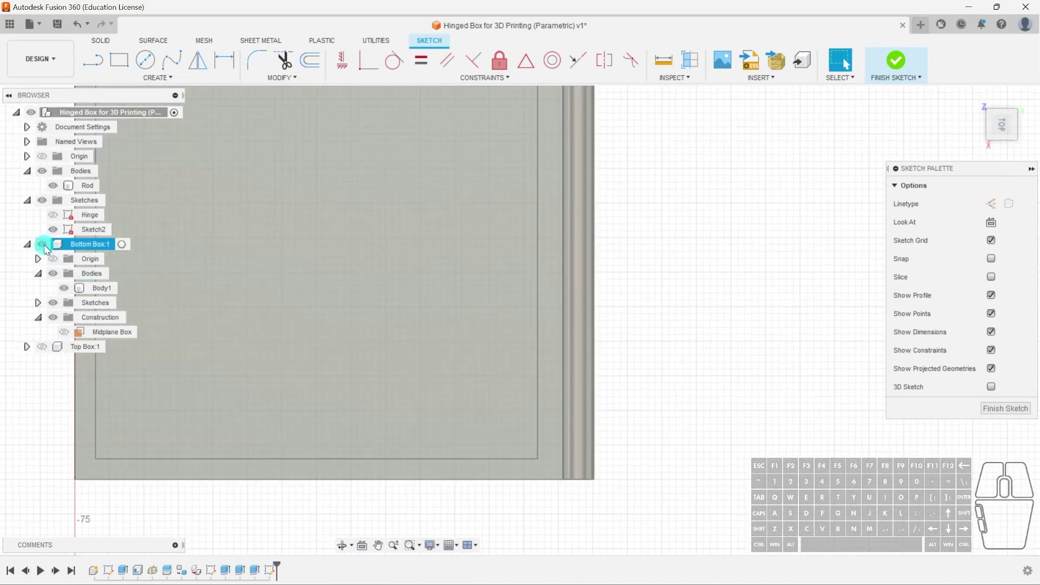
pyautogui.click(42, 244)
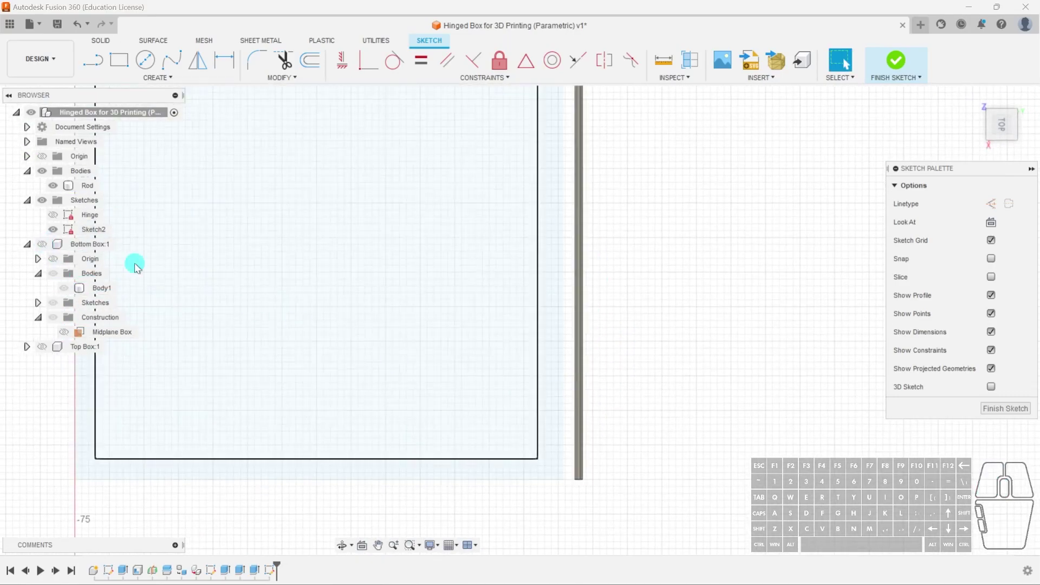
pyautogui.click(54, 185)
pyautogui.scroll(-5, 563, 436)
pyautogui.click(551, 413)
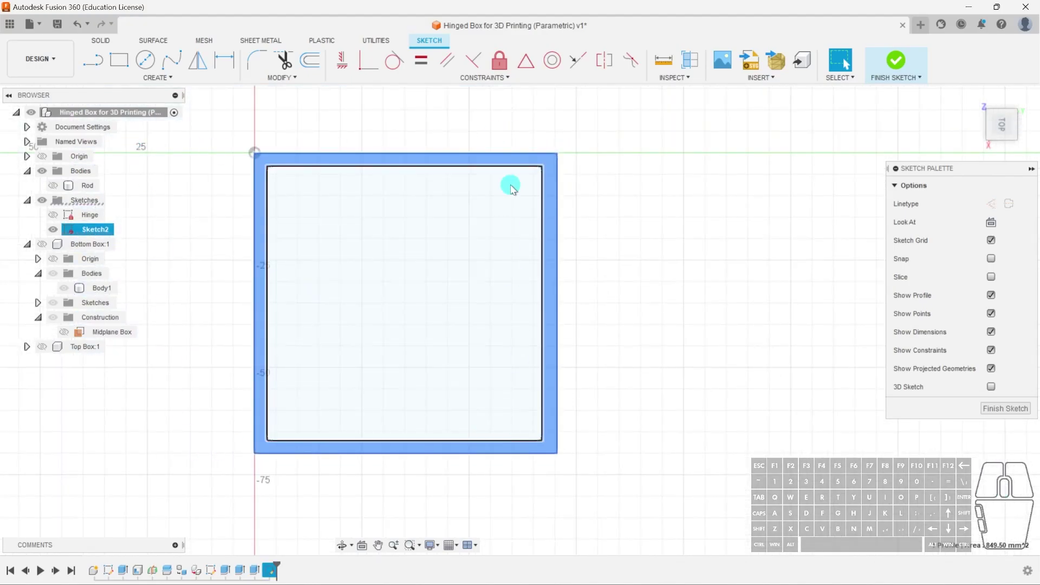
pyautogui.click(635, 249)
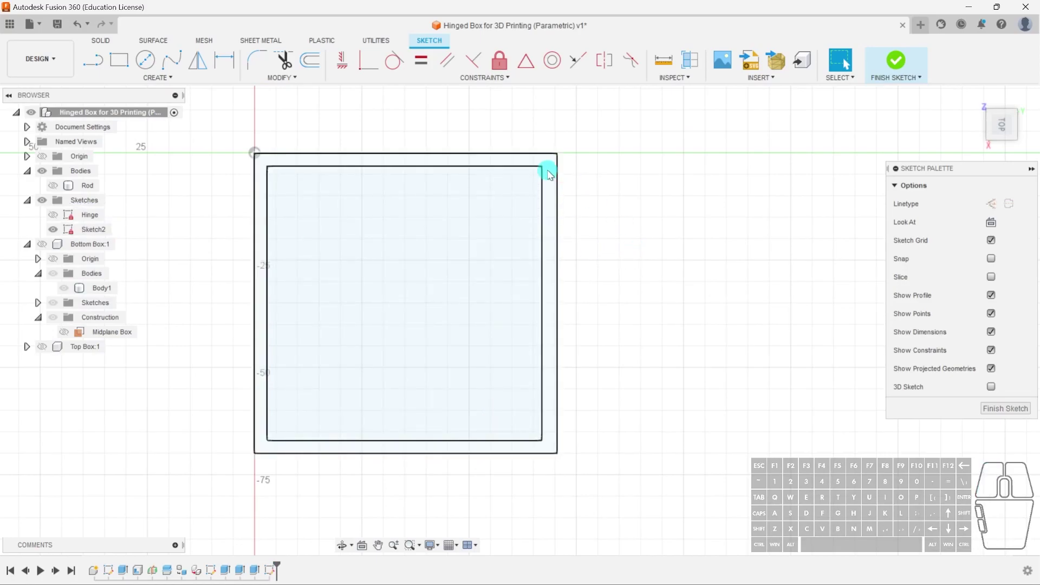
pyautogui.scroll(3, 575, 466)
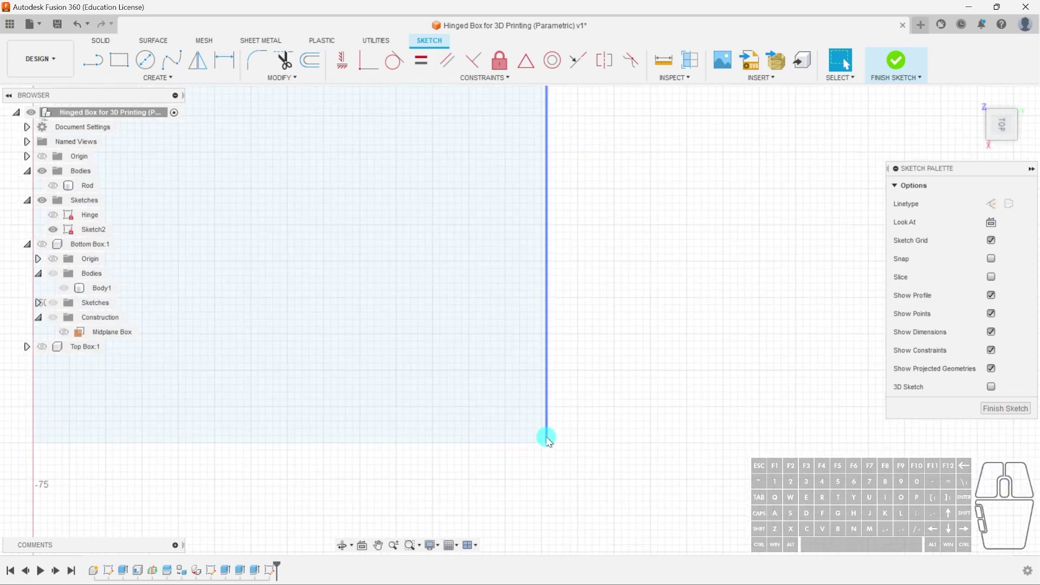
pyautogui.press('p')
pyautogui.scroll(-3, 524, 400)
pyautogui.scroll(3, 558, 407)
pyautogui.press('Escape')
pyautogui.press('l')
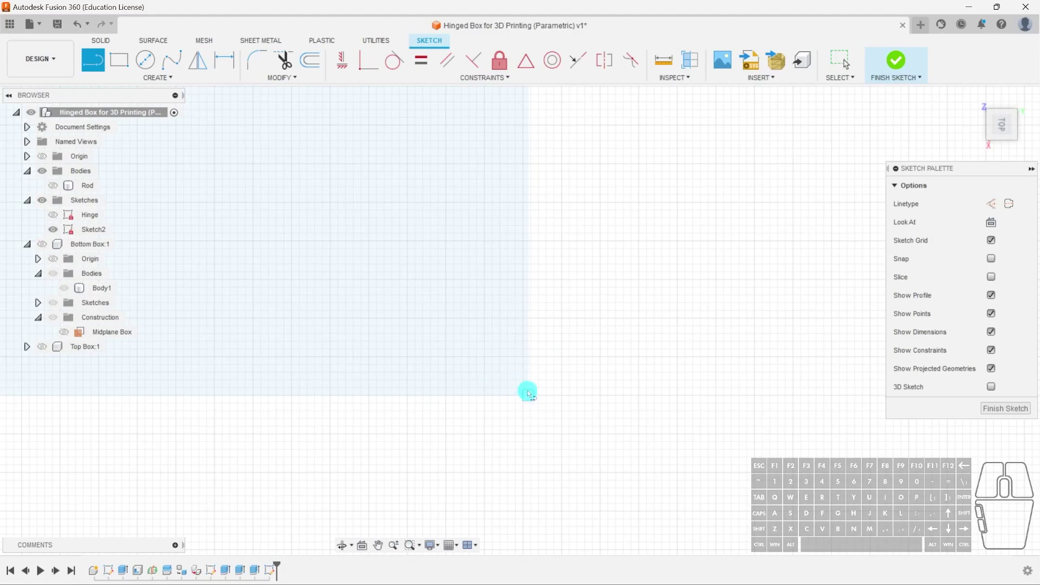
# - Draw a two-point rectangle outward from the rim's lower hinge-side corner, WallThickness high and 5.5 mm wide
pyautogui.click(119, 59)
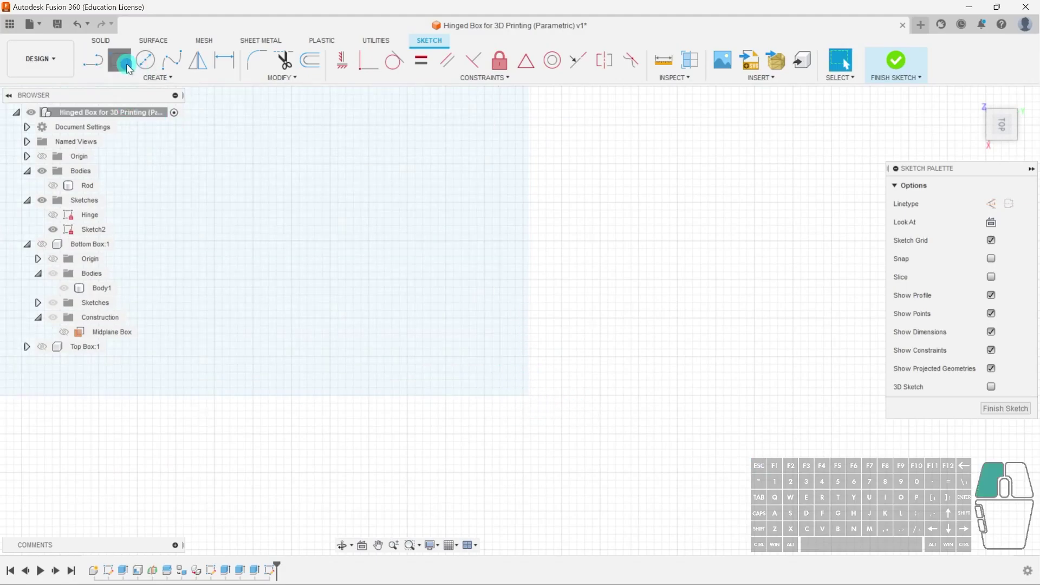
pyautogui.click(529, 410)
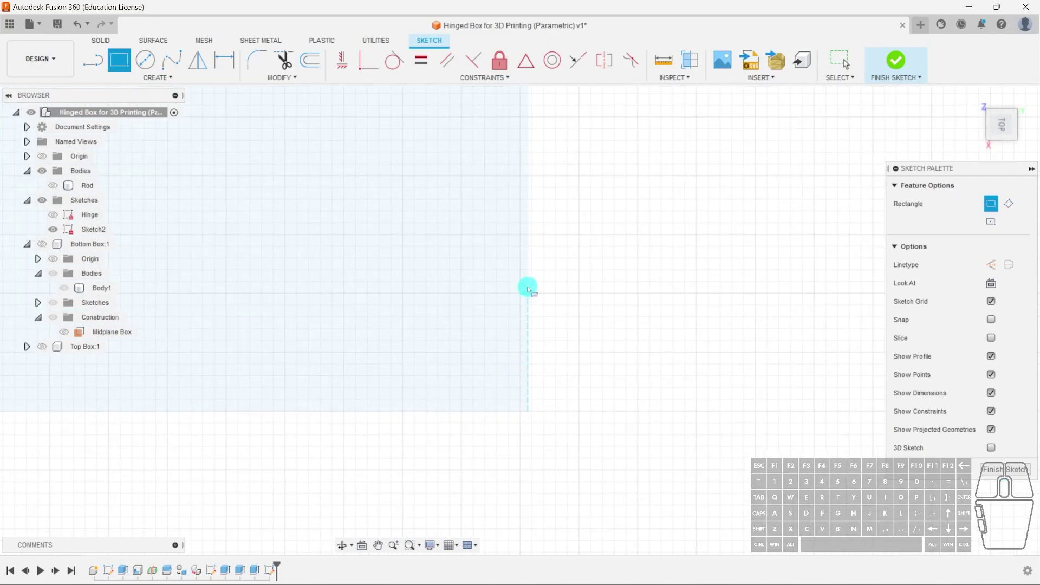
pyautogui.scroll(-3, 521, 399)
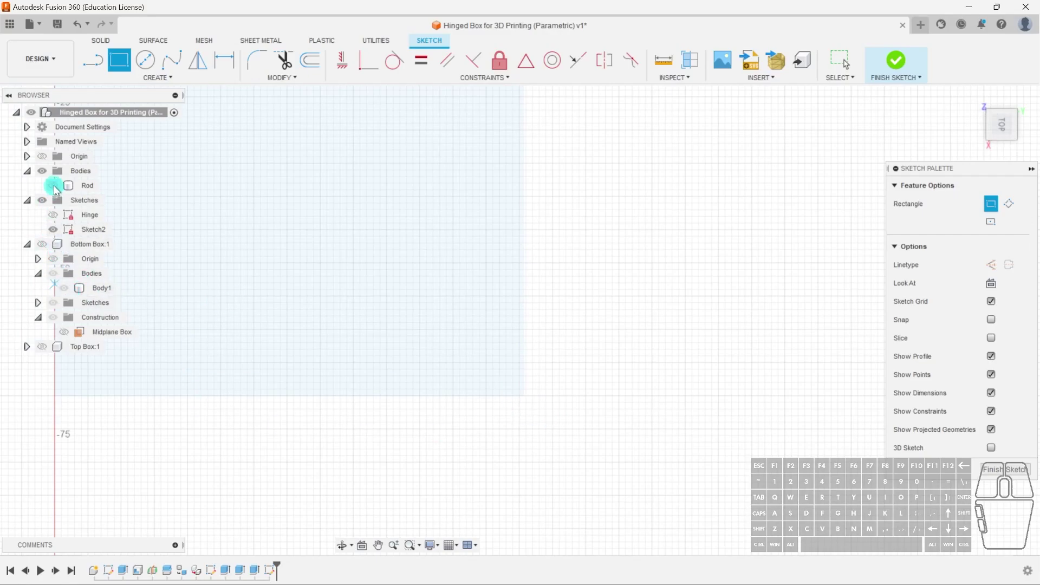
pyautogui.click(42, 244)
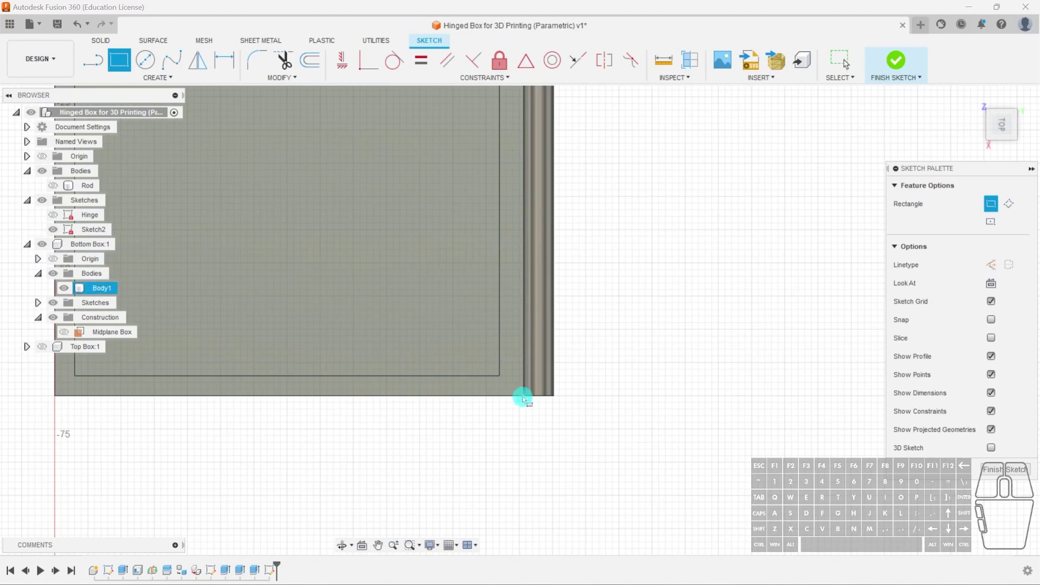
pyautogui.click(44, 246)
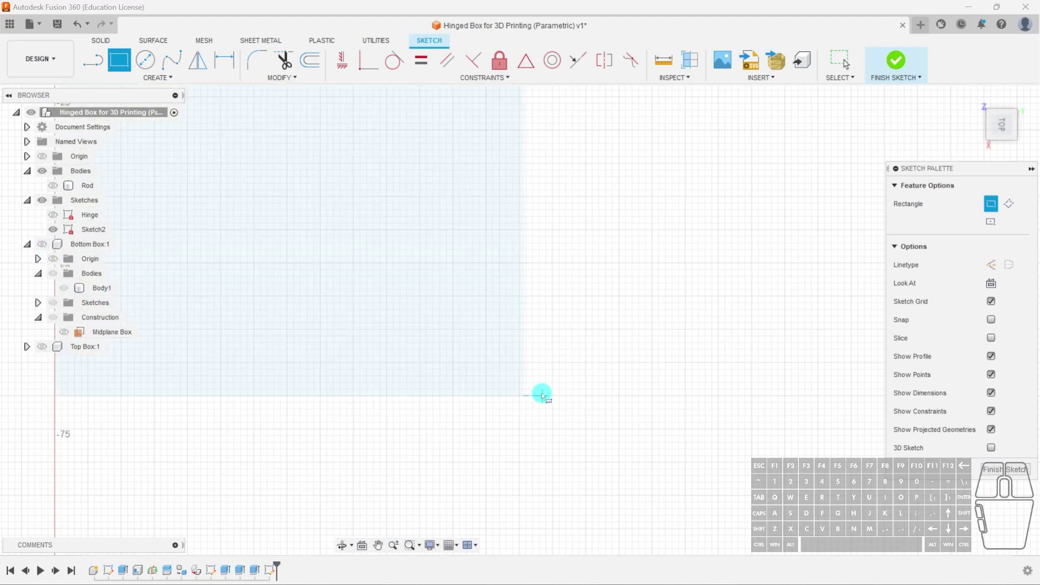
pyautogui.click(514, 373)
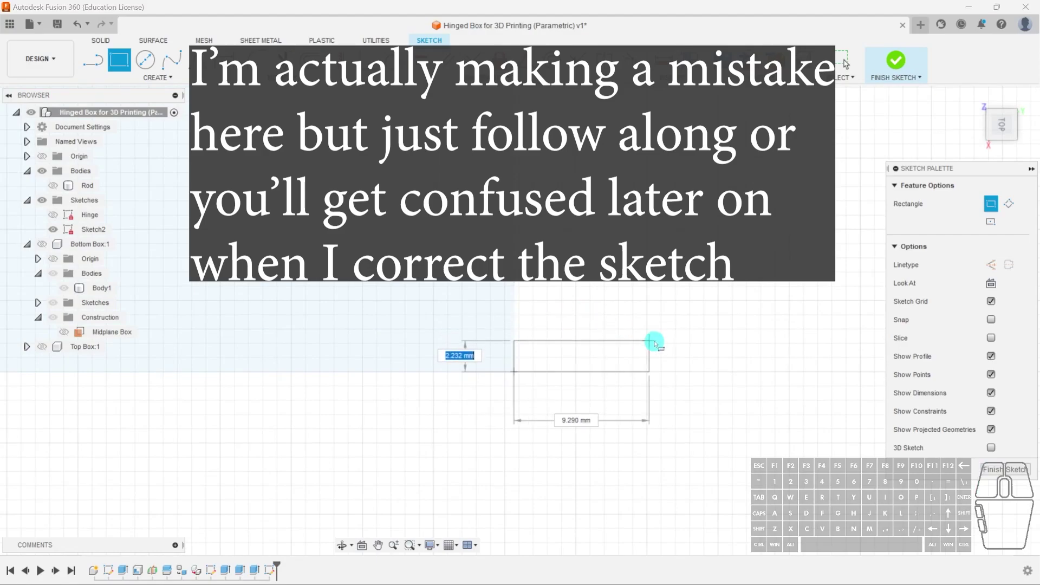
pyautogui.scroll(-2, 661, 341)
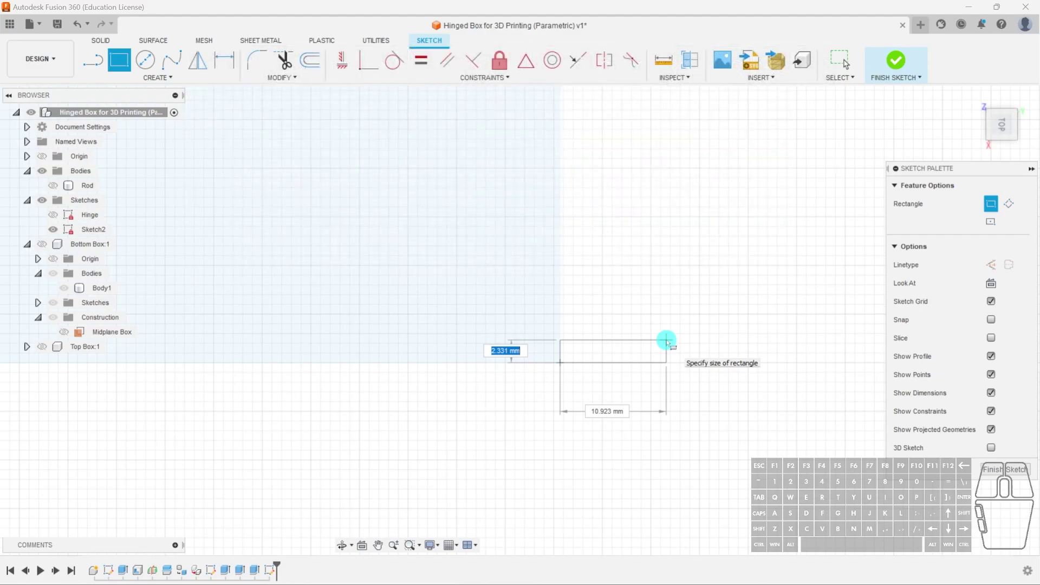
pyautogui.write('wall')
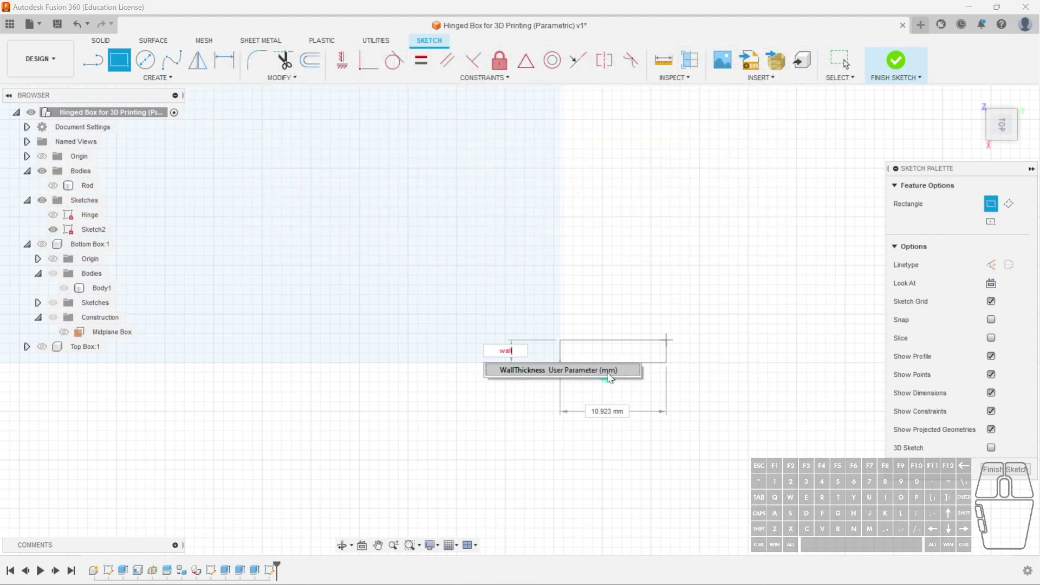
pyautogui.click(604, 371)
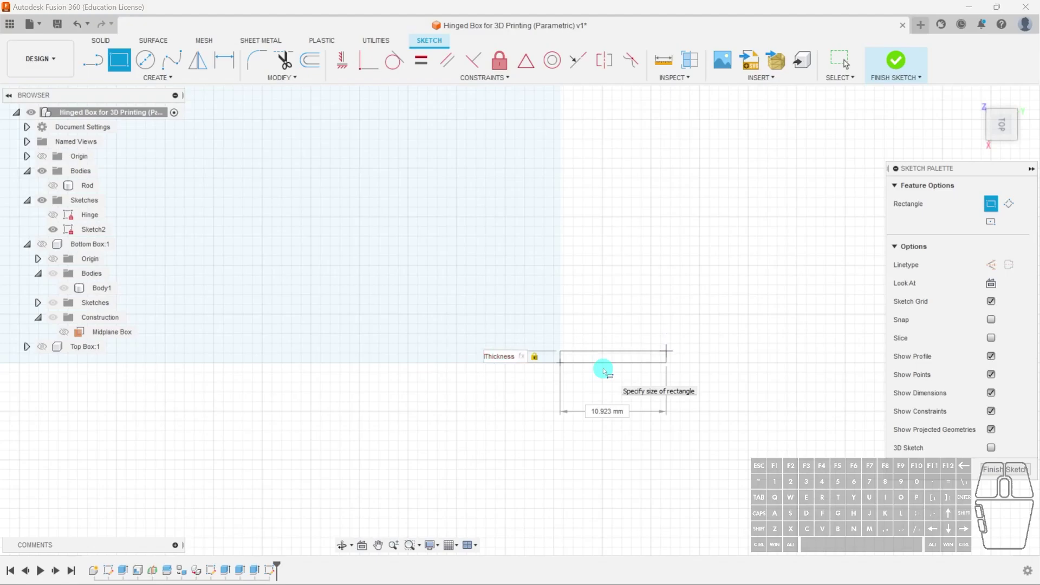
pyautogui.press('Tab')
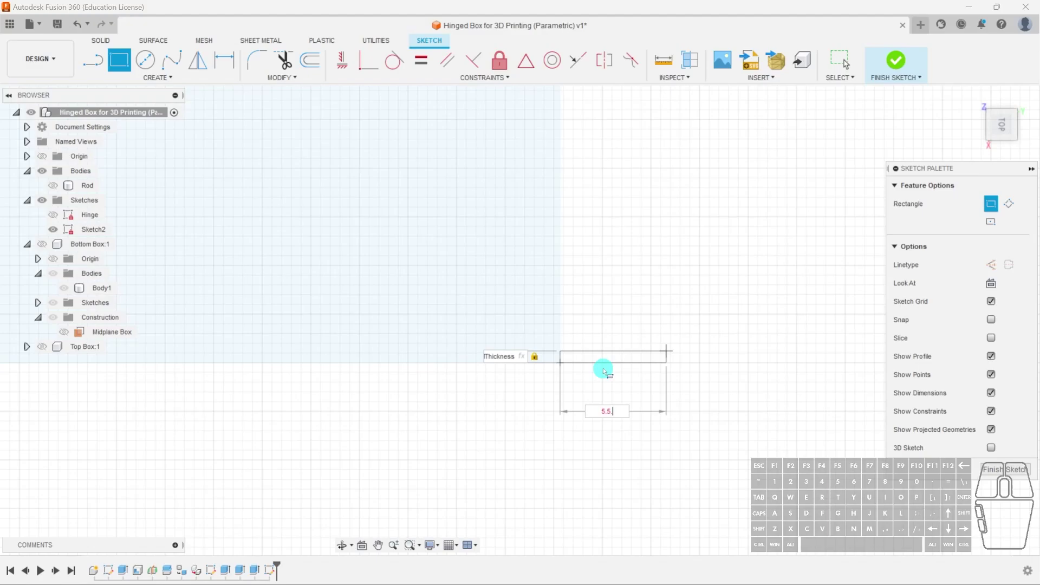
pyautogui.write('5.5')
pyautogui.press('Tab')
pyautogui.press('Return')
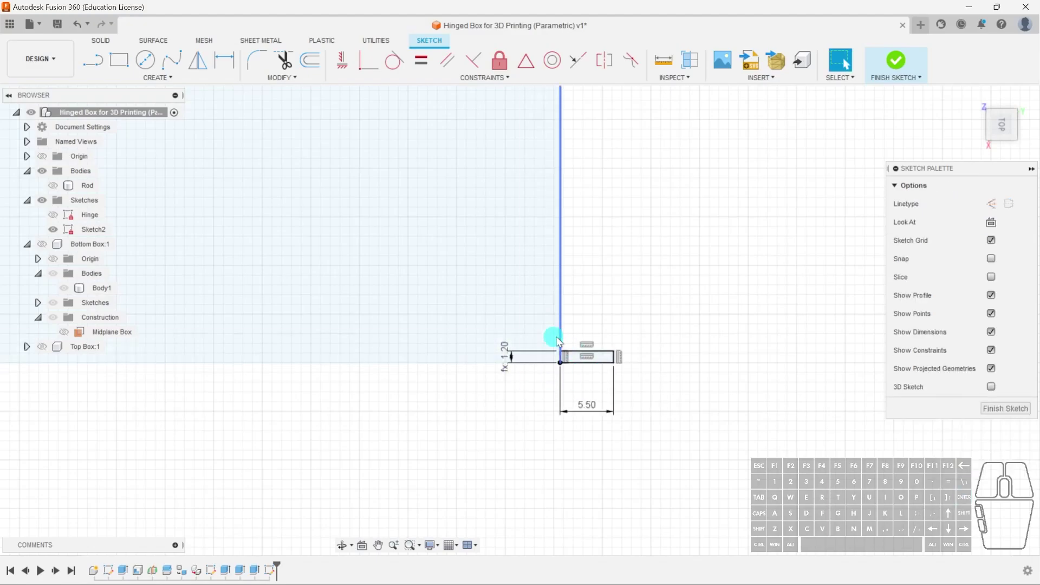
# - Draw a second rectangle directly above the first from its upper inner corner, Gap high and about 6.9 mm wide
pyautogui.scroll(2, 584, 358)
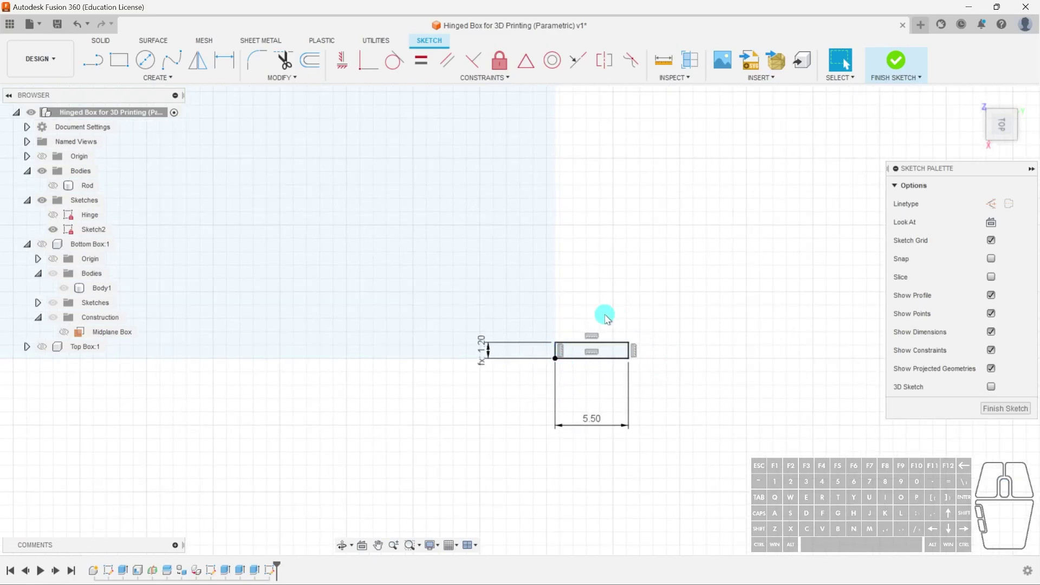
pyautogui.click(119, 59)
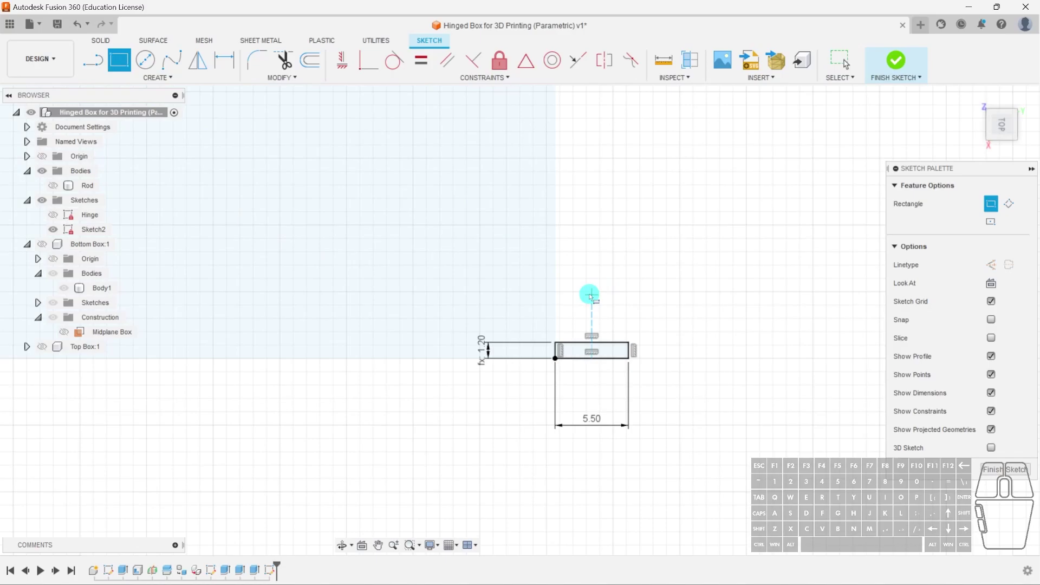
pyautogui.rightClick(604, 303)
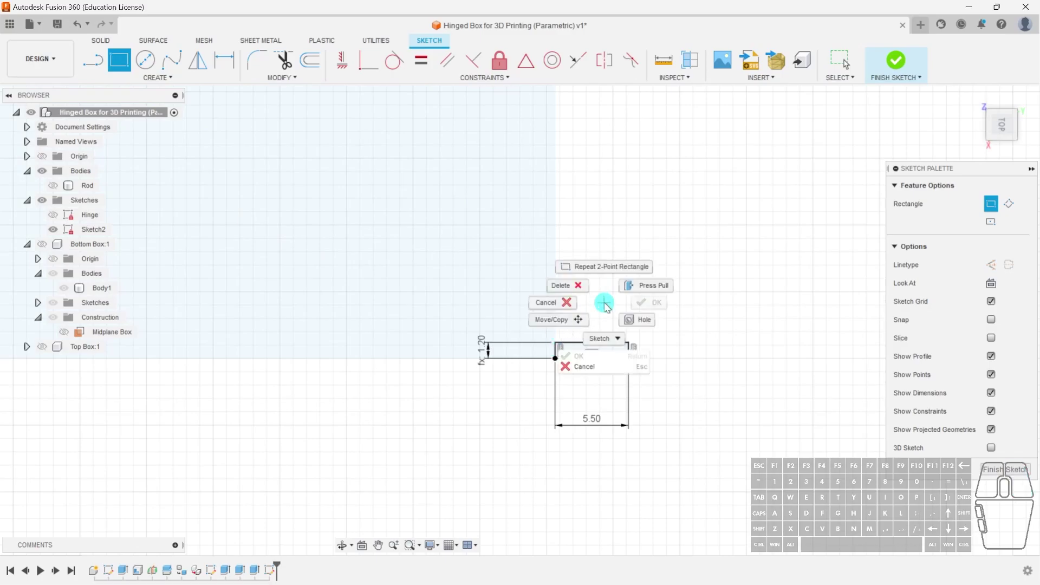
pyautogui.click(608, 267)
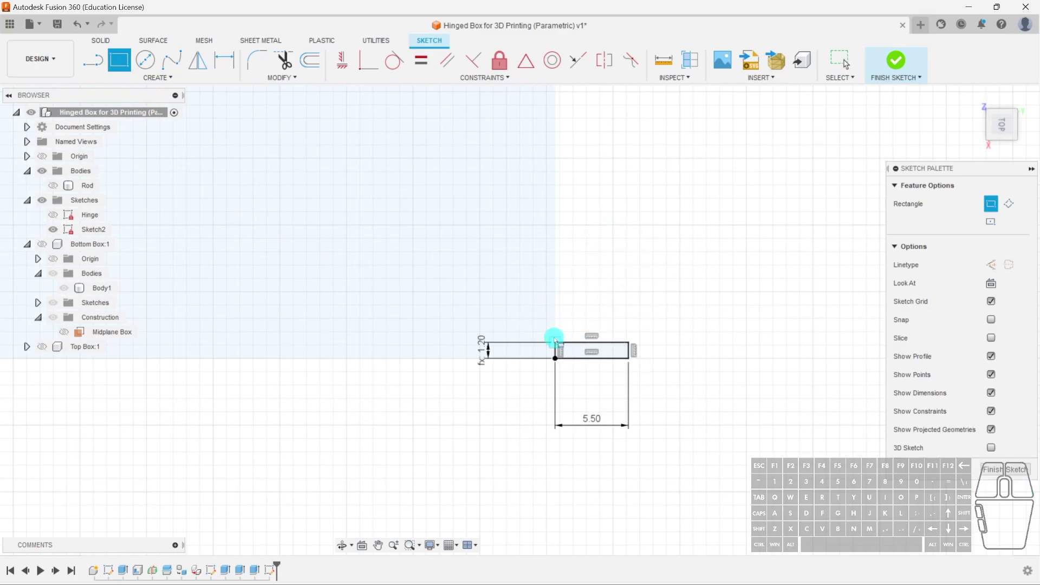
pyautogui.click(555, 342)
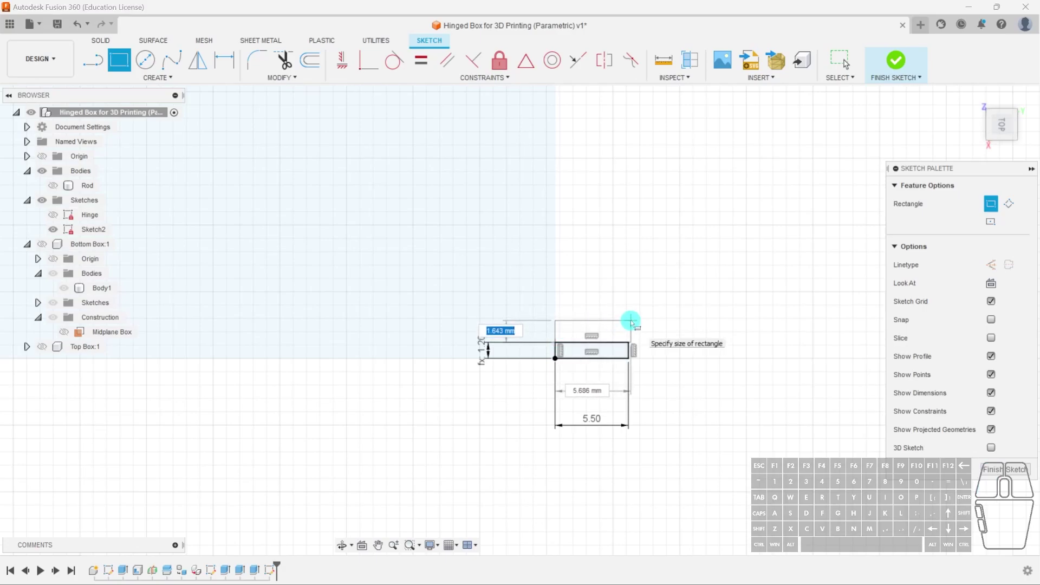
pyautogui.press('Tab')
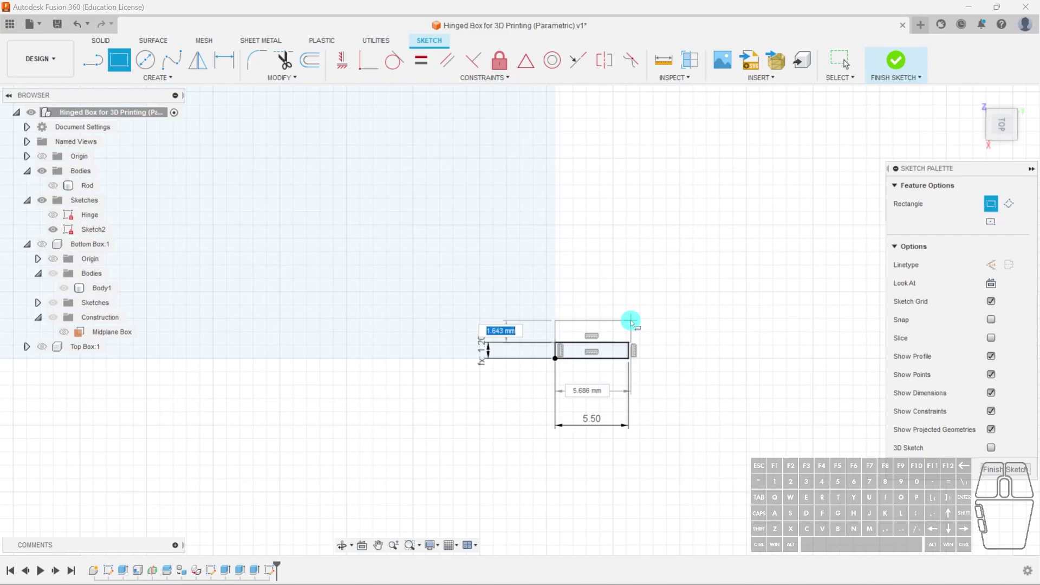
pyautogui.write('gap')
pyautogui.press('Return')
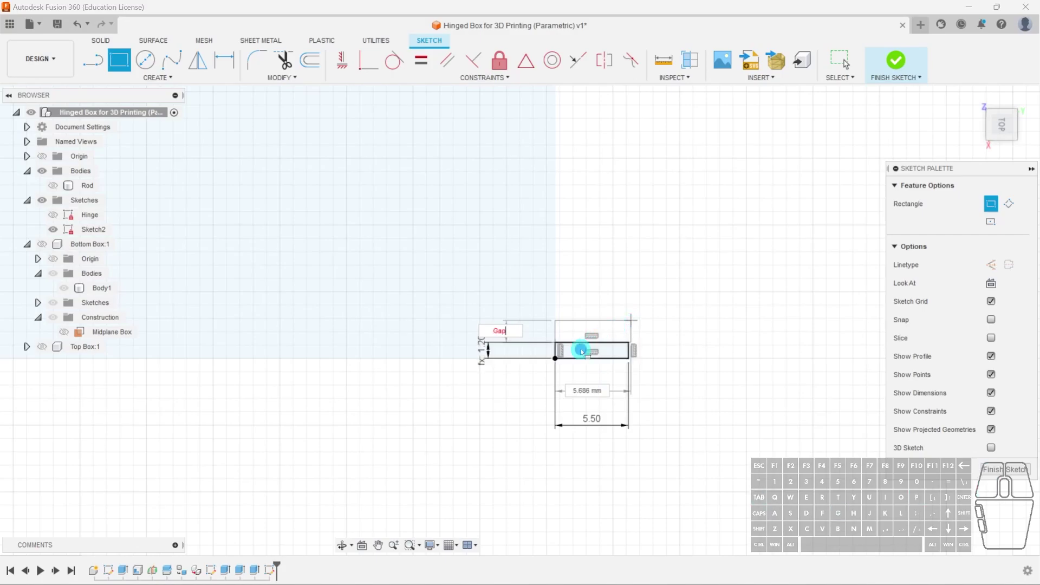
pyautogui.click(648, 303)
pyautogui.press('Escape')
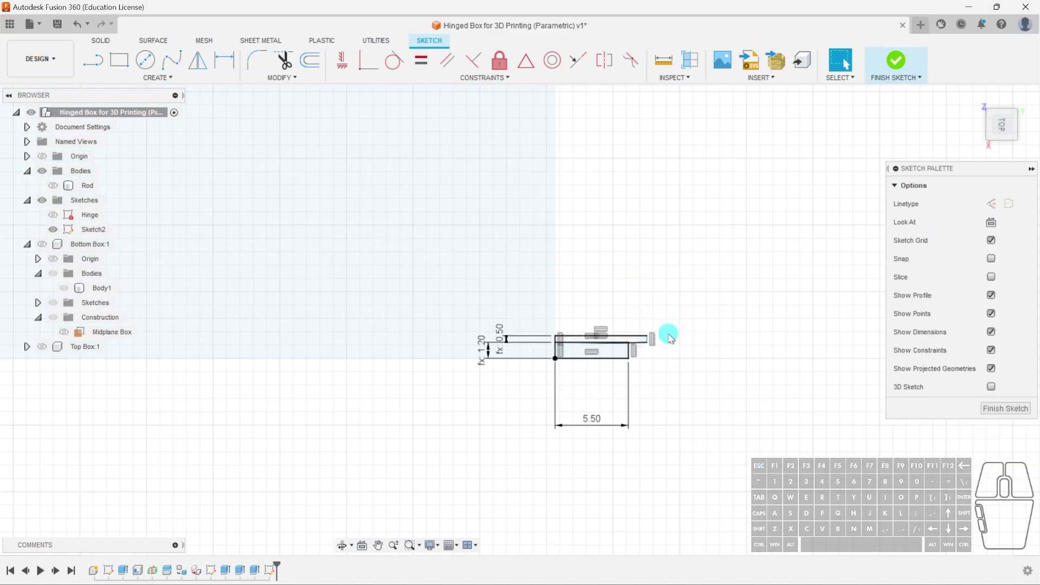
# - Dimension the gap rectangle's width and link it to the first rectangle's width dimension, d22
pyautogui.click(639, 342)
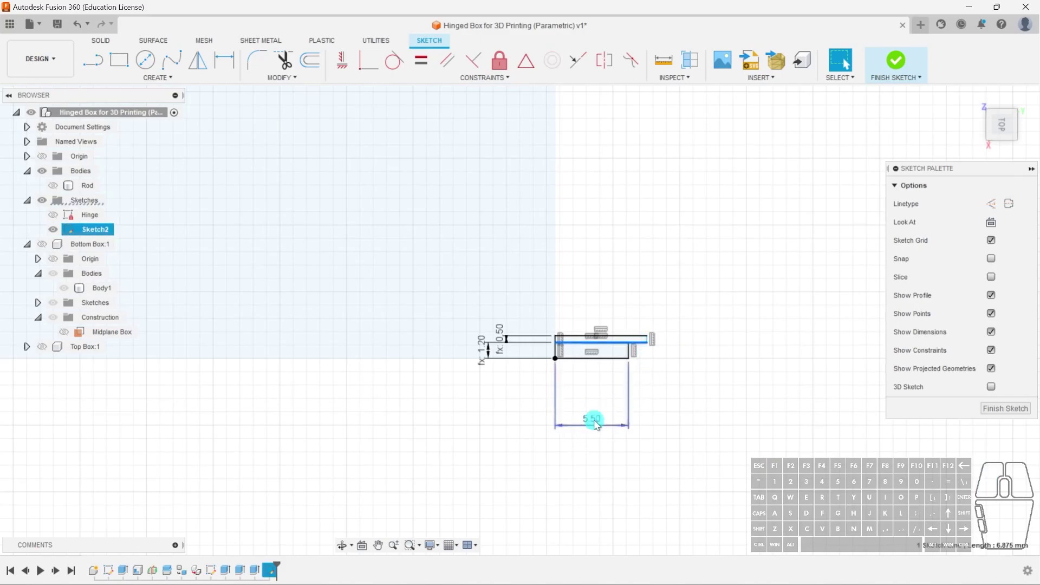
pyautogui.press('d')
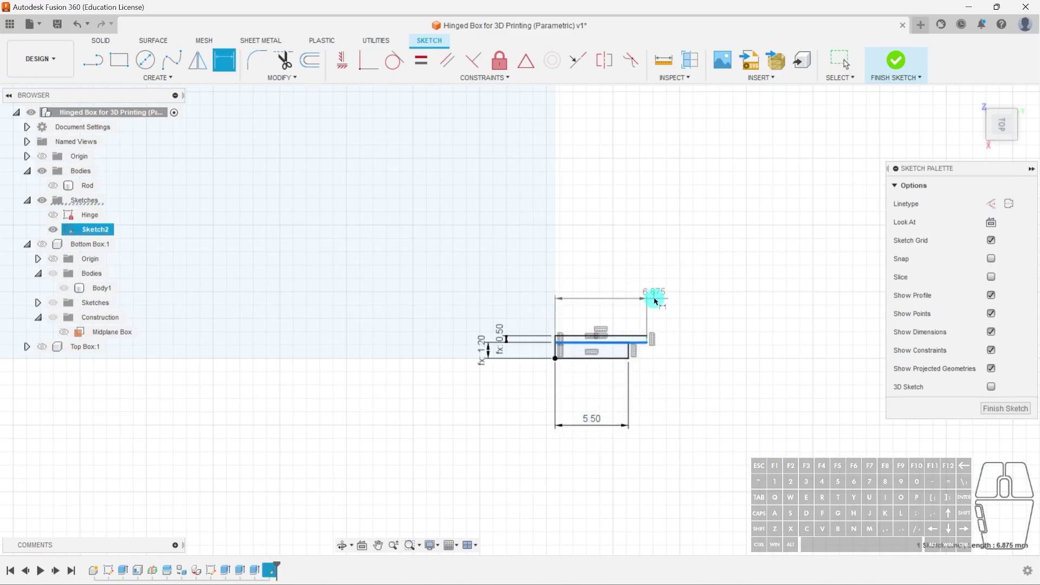
pyautogui.click(673, 372)
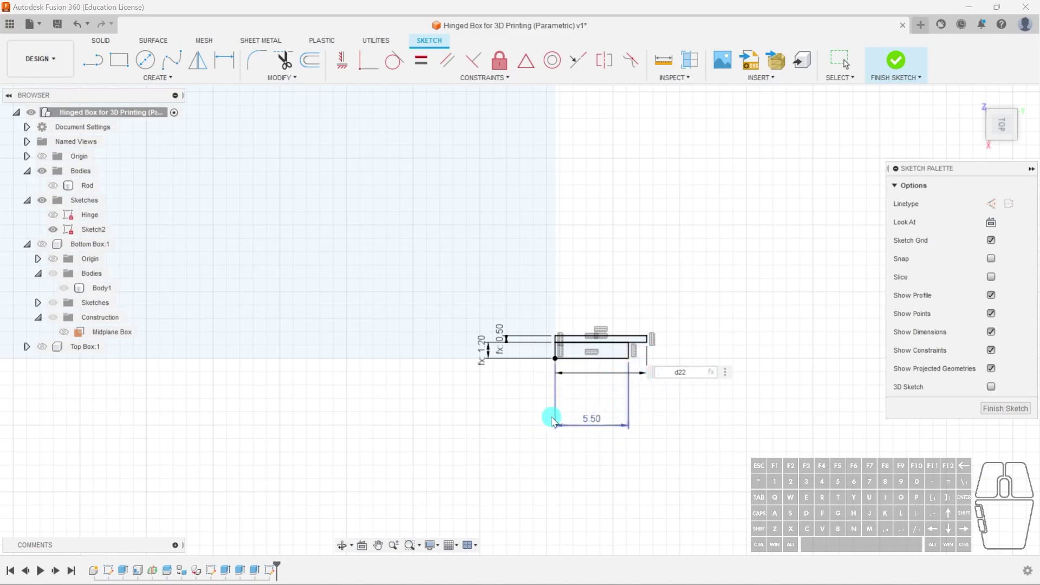
pyautogui.press('Return')
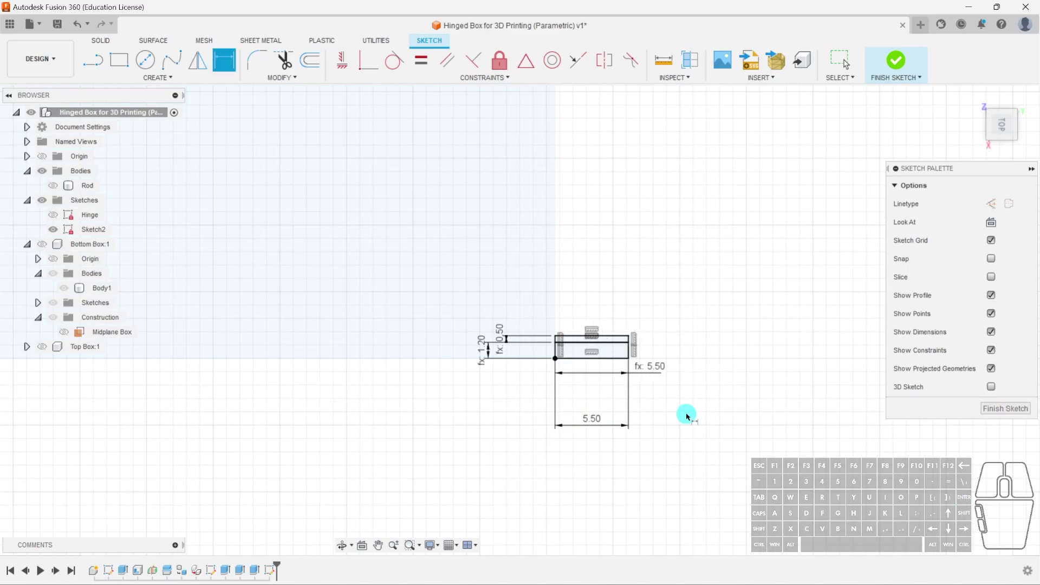
pyautogui.press('Escape')
# - Test the linked widths by setting the first rectangle's width to 3 mm, and undo that change
pyautogui.doubleClick(595, 421)
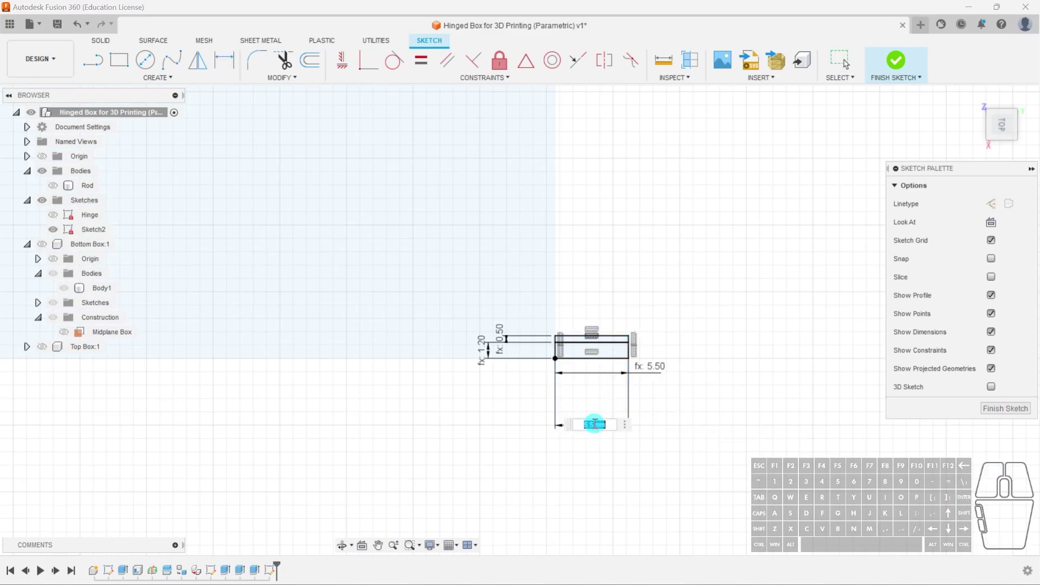
pyautogui.write('3')
pyautogui.press('Return')
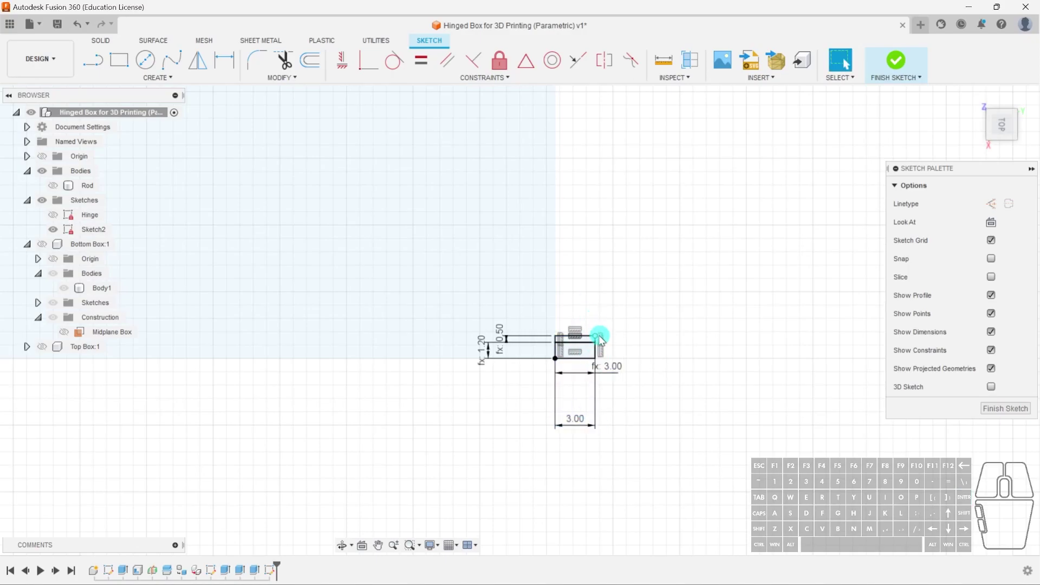
pyautogui.hotkey('ctrl', 'z')
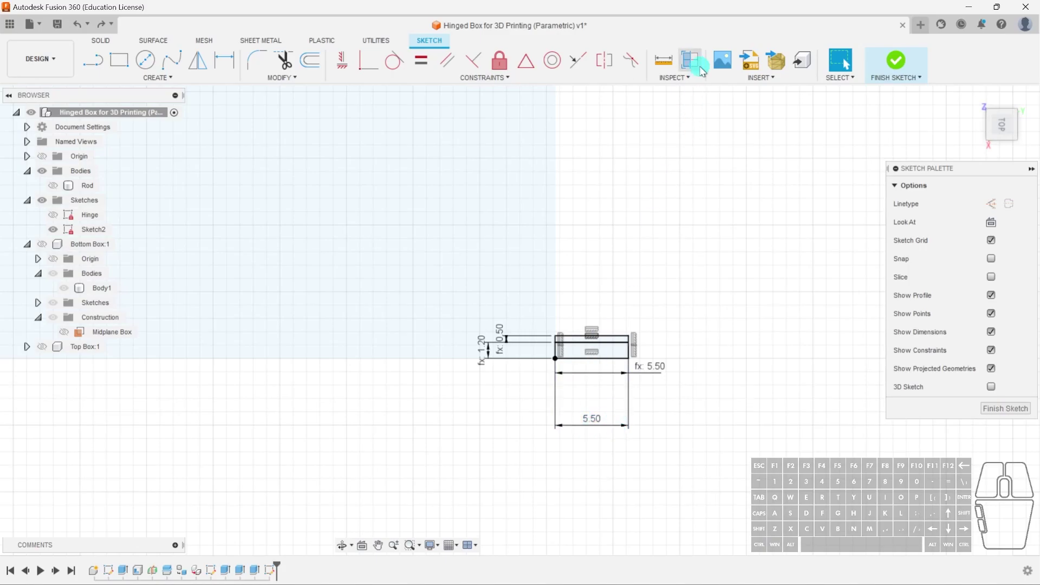
pyautogui.click(778, 62)
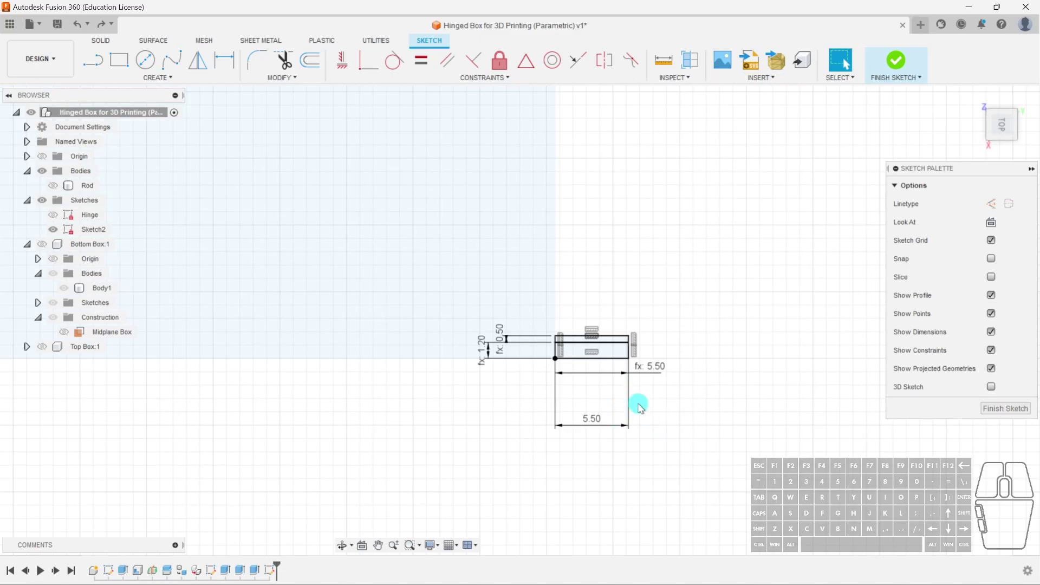
# - Draw a horizontal construction line about 14 mm long outward from the midpoint of the rim's hinge-side edge
pyautogui.moveTo(643, 265); pyautogui.dragTo(642, 345, button='middle')
pyautogui.scroll(-2, 641, 348)
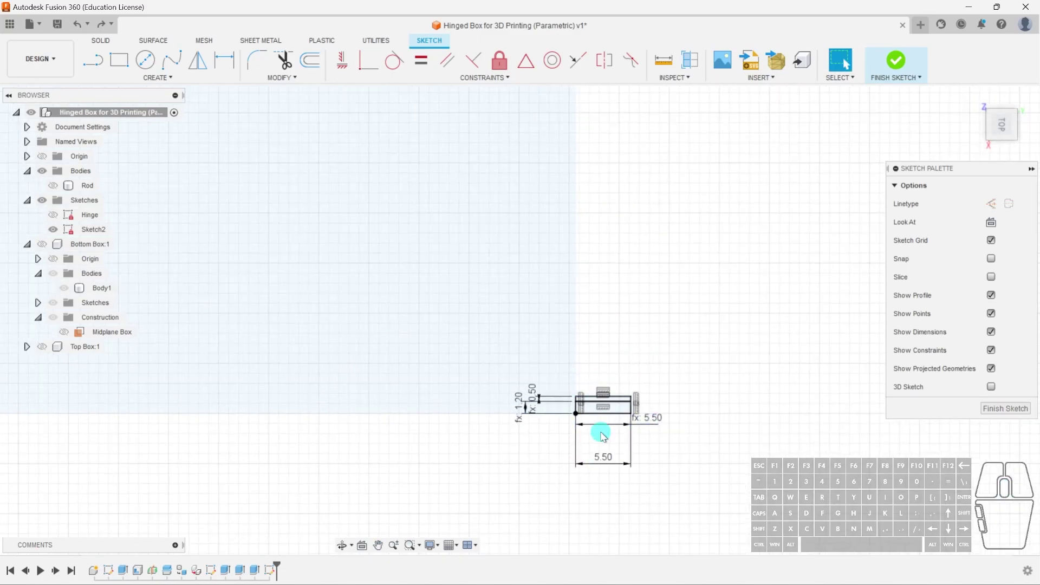
pyautogui.moveTo(614, 264)
pyautogui.mouseDown(button='middle')
pyautogui.moveTo(594, 265)
pyautogui.moveTo(608, 314)
pyautogui.mouseUp(button='middle')
pyautogui.scroll(-2, 610, 299)
pyautogui.press('l')
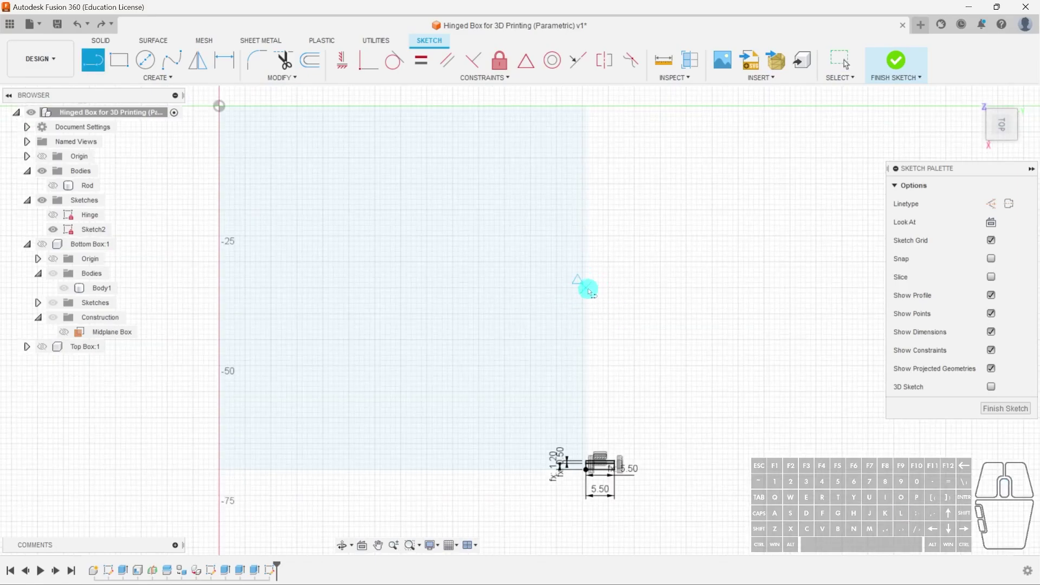
pyautogui.scroll(3, 589, 291)
pyautogui.scroll(-1, 586, 288)
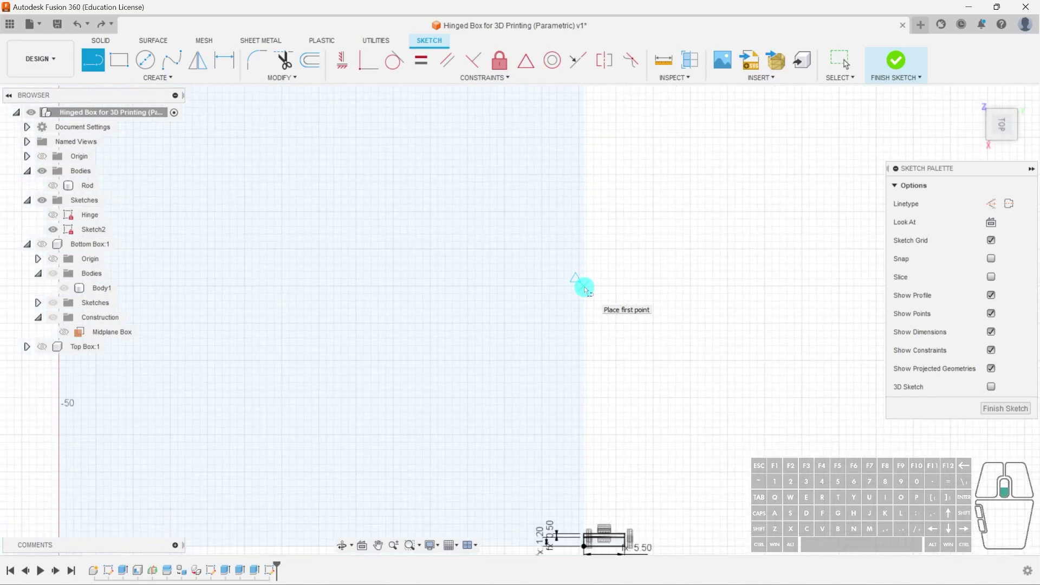
pyautogui.click(44, 244)
pyautogui.click(598, 278)
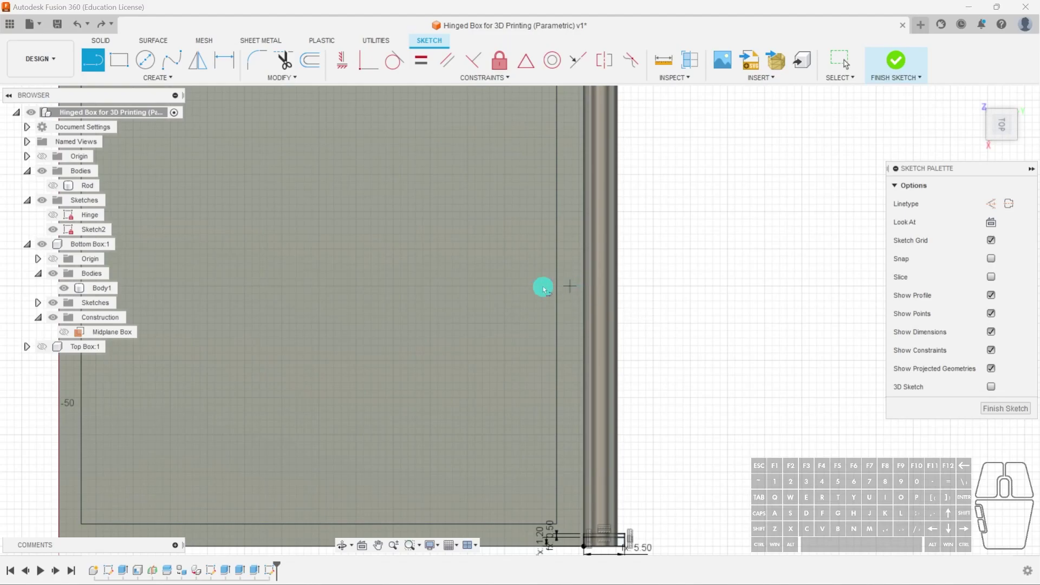
pyautogui.click(43, 245)
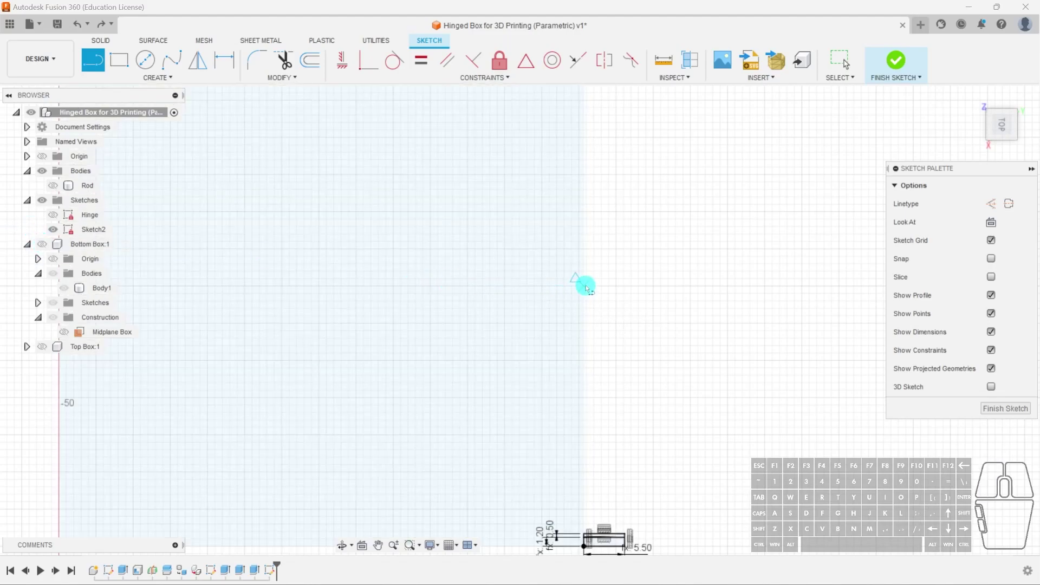
pyautogui.moveTo(586, 286); pyautogui.dragTo(664, 287)
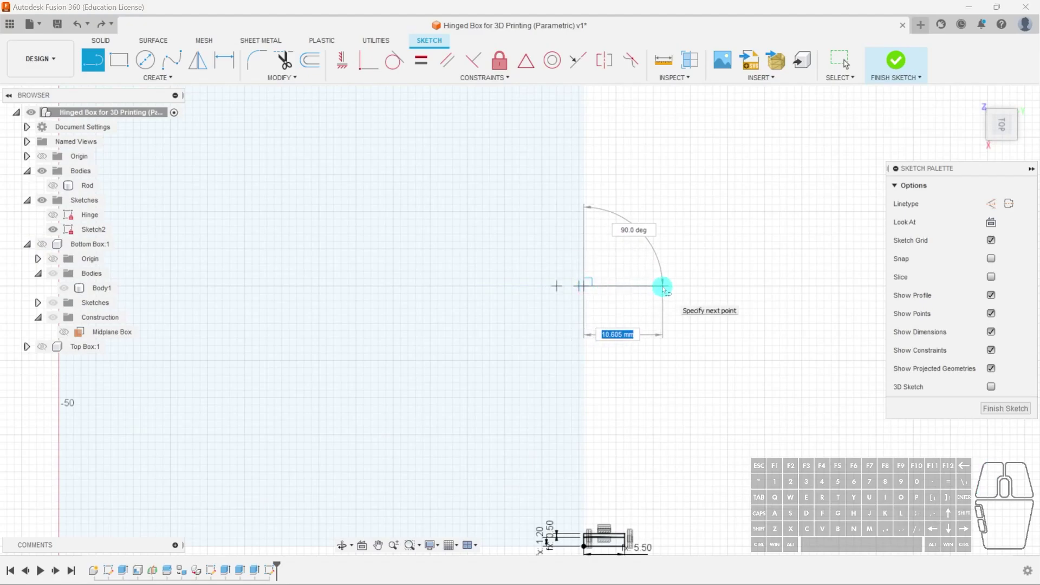
pyautogui.click(688, 288)
pyautogui.press('Escape')
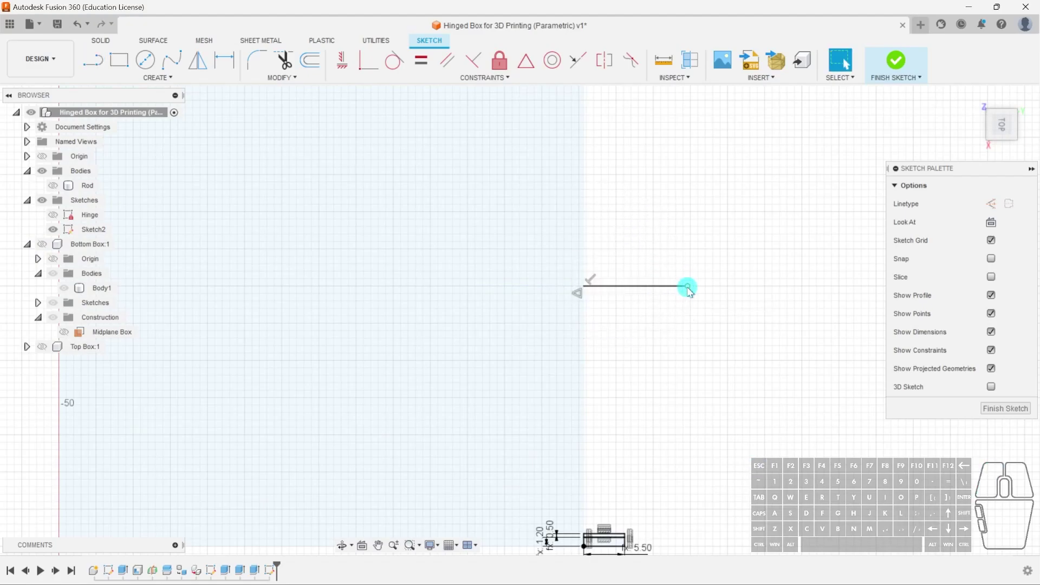
pyautogui.click(636, 285)
pyautogui.press('x')
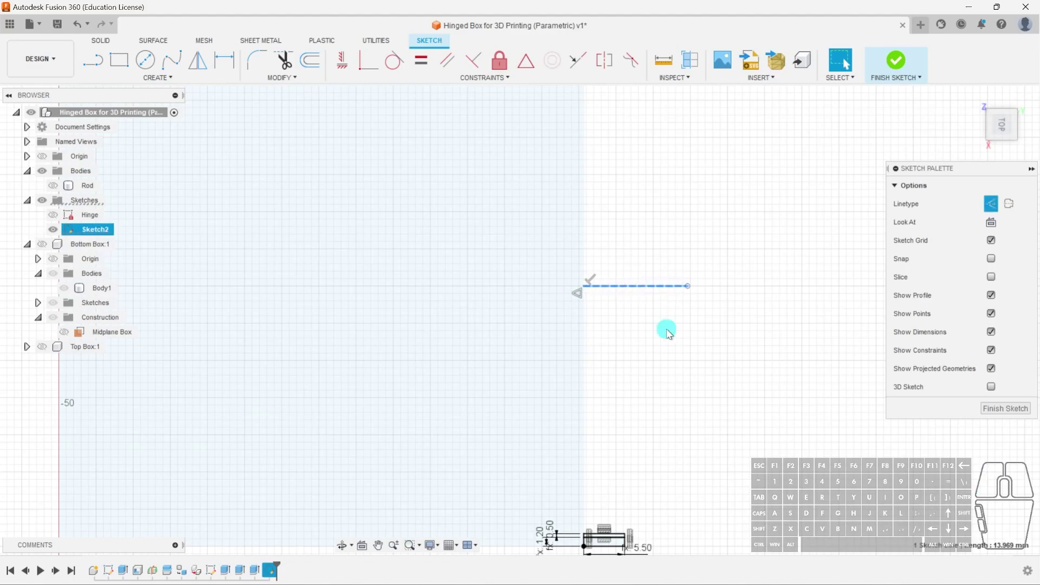
# - Draw a line down the hinge-side edge from the construction line's inner end and dimension its length to 11.5 mm
pyautogui.click(674, 347)
pyautogui.moveTo(680, 529); pyautogui.dragTo(654, 459, button='middle')
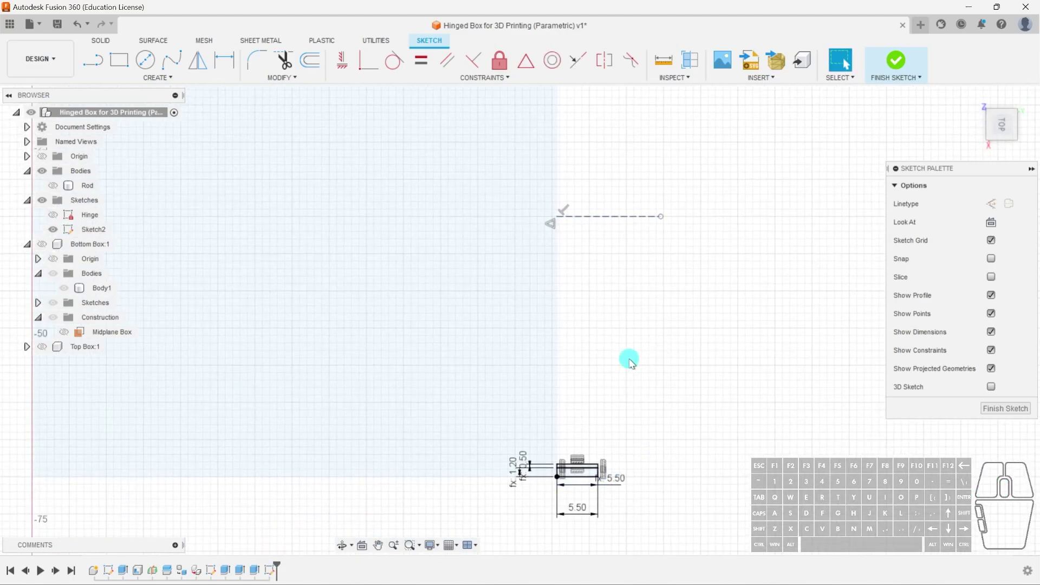
pyautogui.press('l')
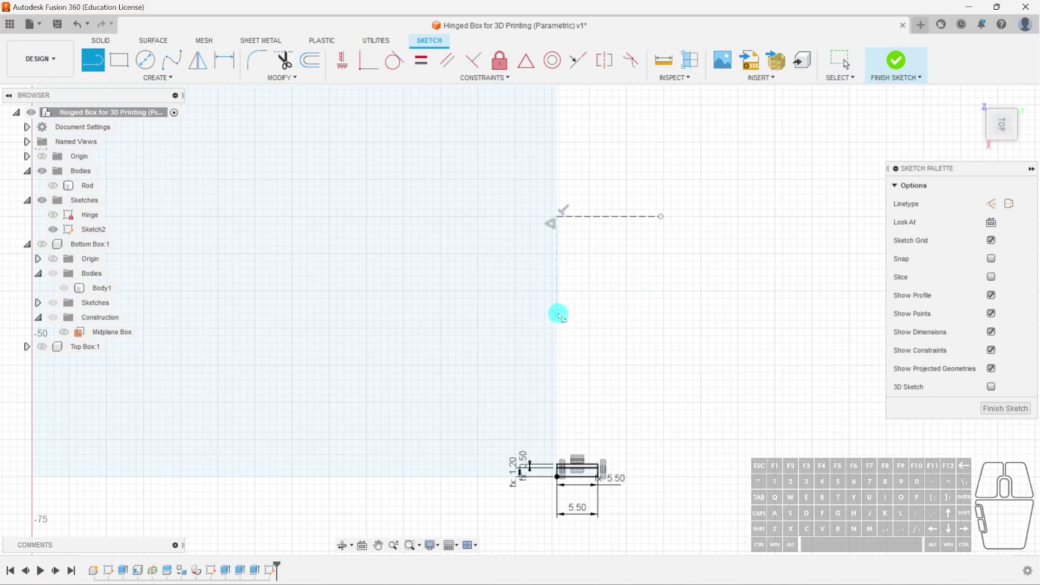
pyautogui.moveTo(560, 219); pyautogui.dragTo(561, 328)
pyautogui.press('d')
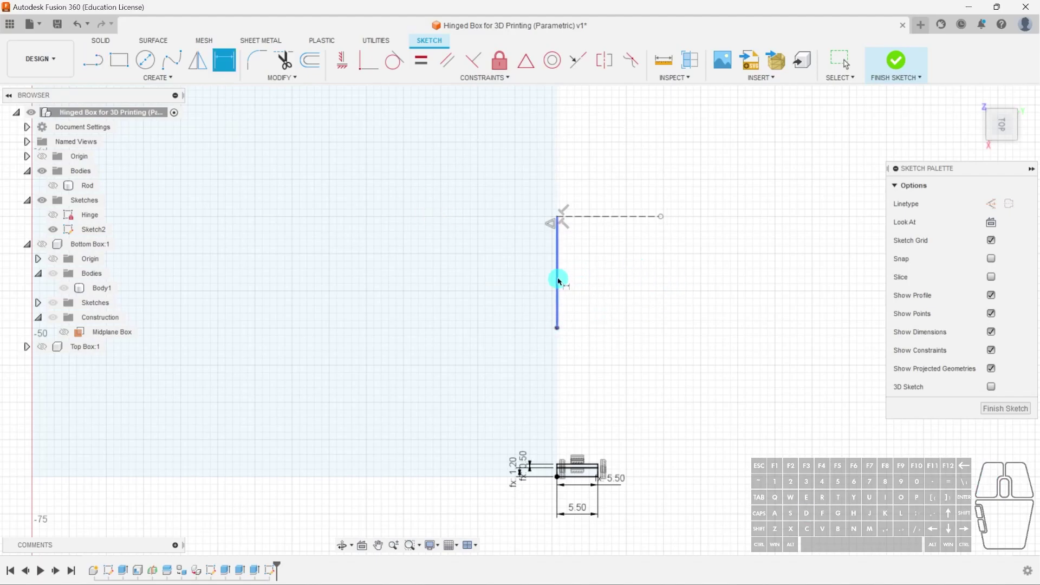
pyautogui.click(560, 281)
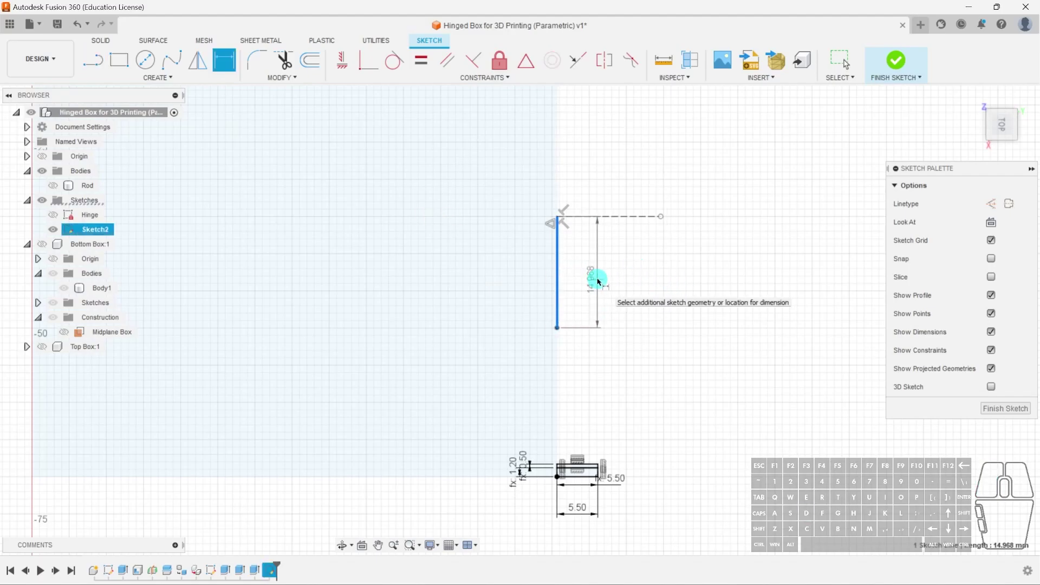
pyautogui.click(599, 280)
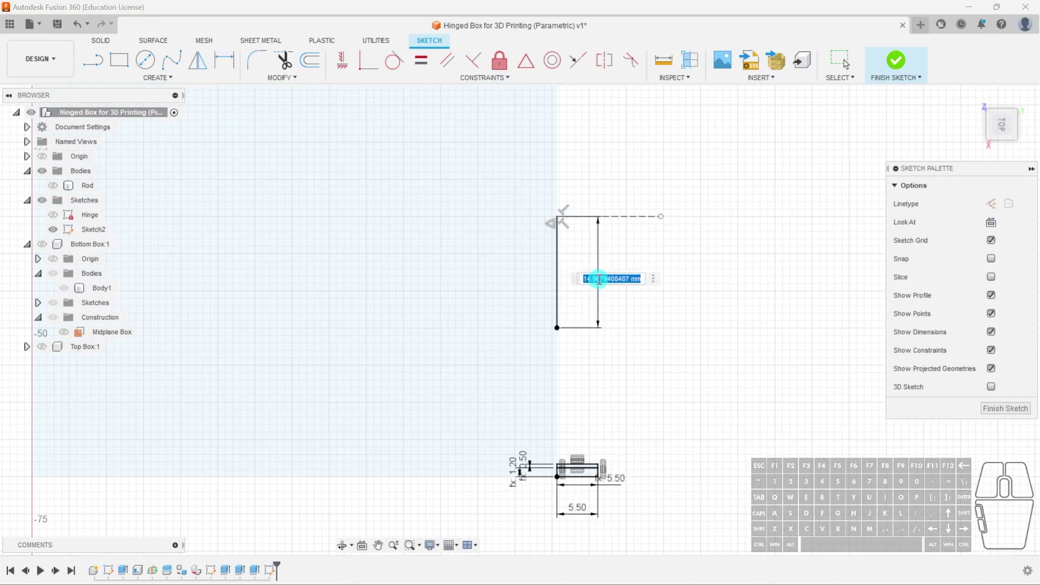
pyautogui.write('11.5')
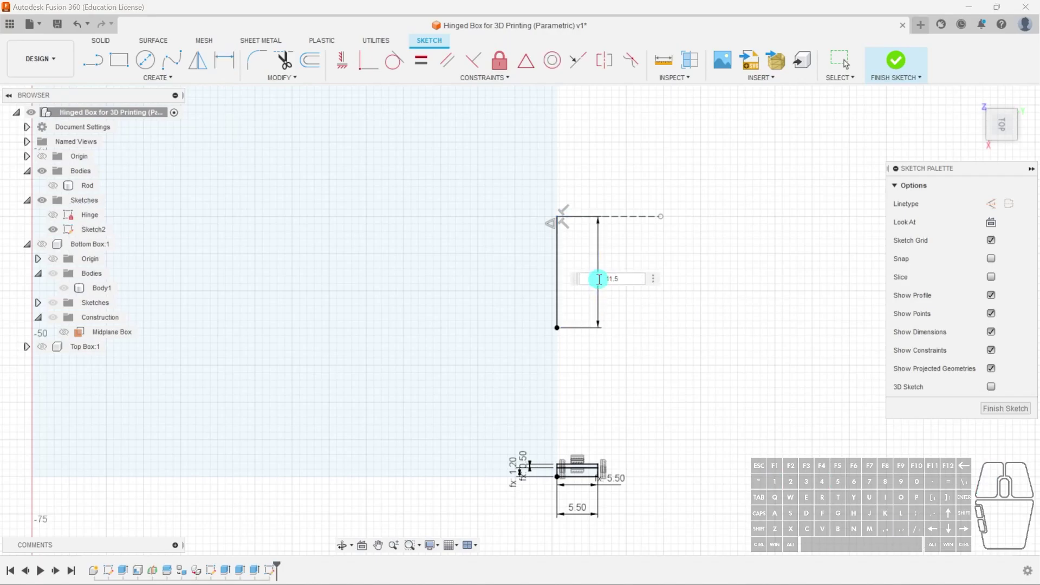
pyautogui.press('Return')
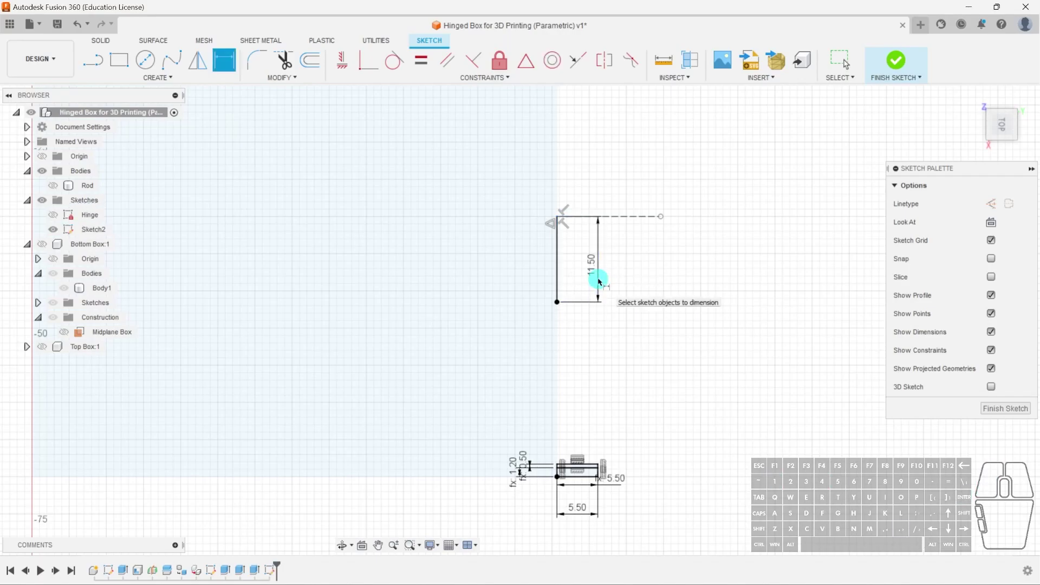
# - Convert the 11.5 mm line to construction and move its dimension to the inner side of the edge
pyautogui.press('Escape')
pyautogui.click(566, 271)
pyautogui.click(703, 299)
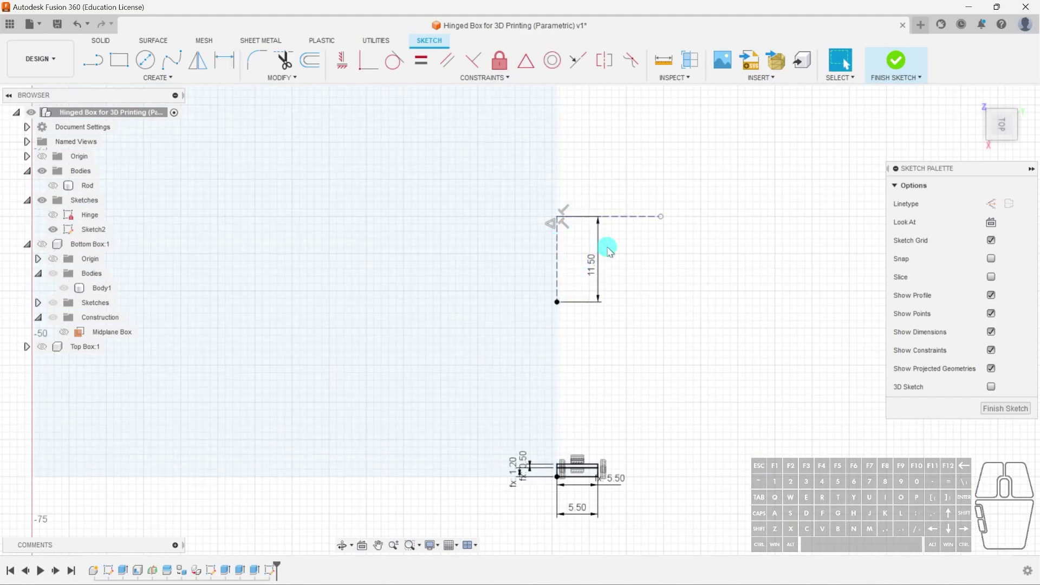
pyautogui.moveTo(594, 257); pyautogui.dragTo(535, 262)
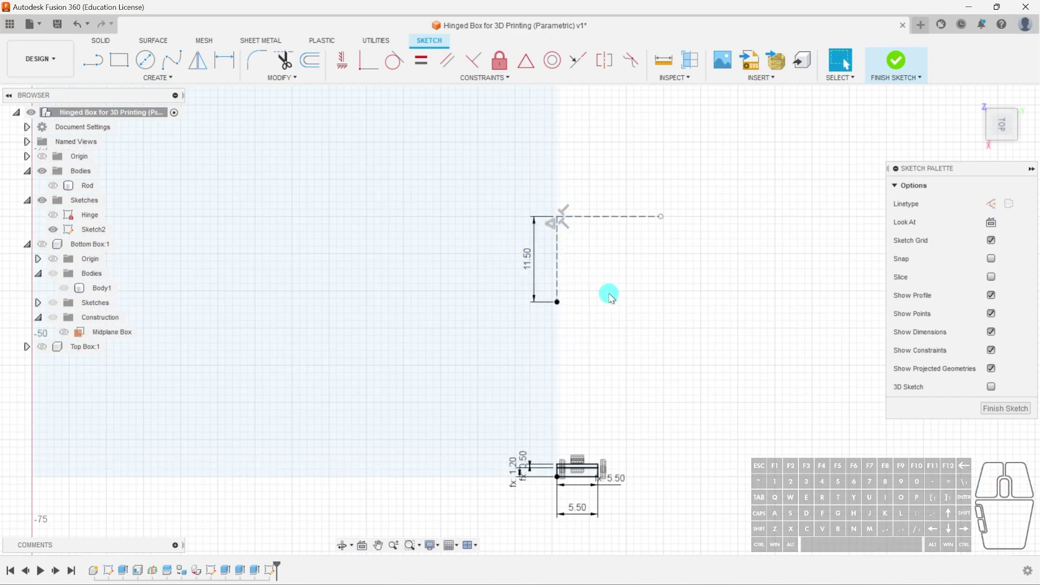
# - Draw a rectangle outward and downward from the lower end of the 11.5 mm line, Gap high and about 9.2 mm wide
pyautogui.click(119, 59)
pyautogui.click(558, 303)
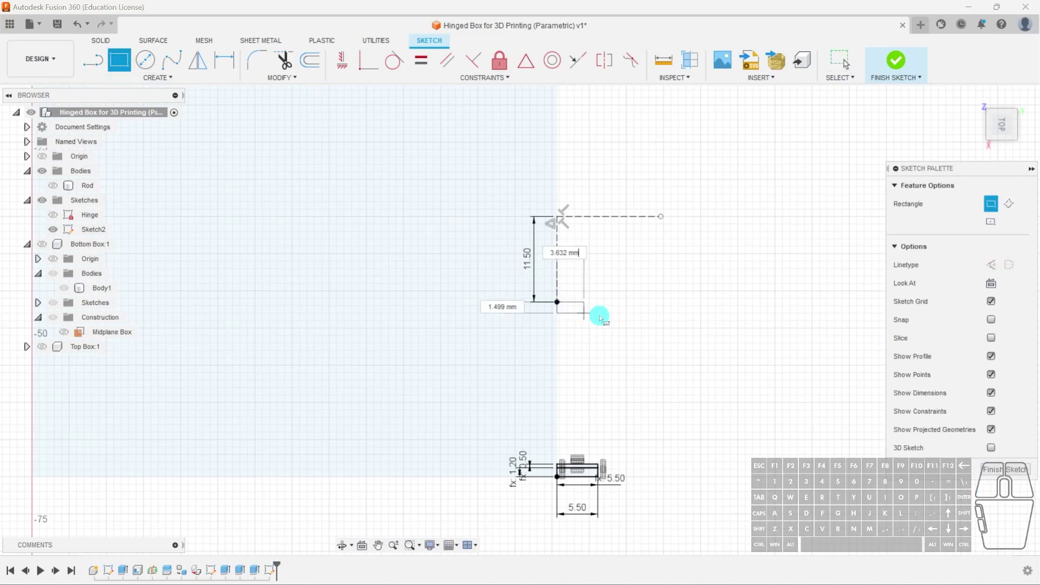
pyautogui.write('gap')
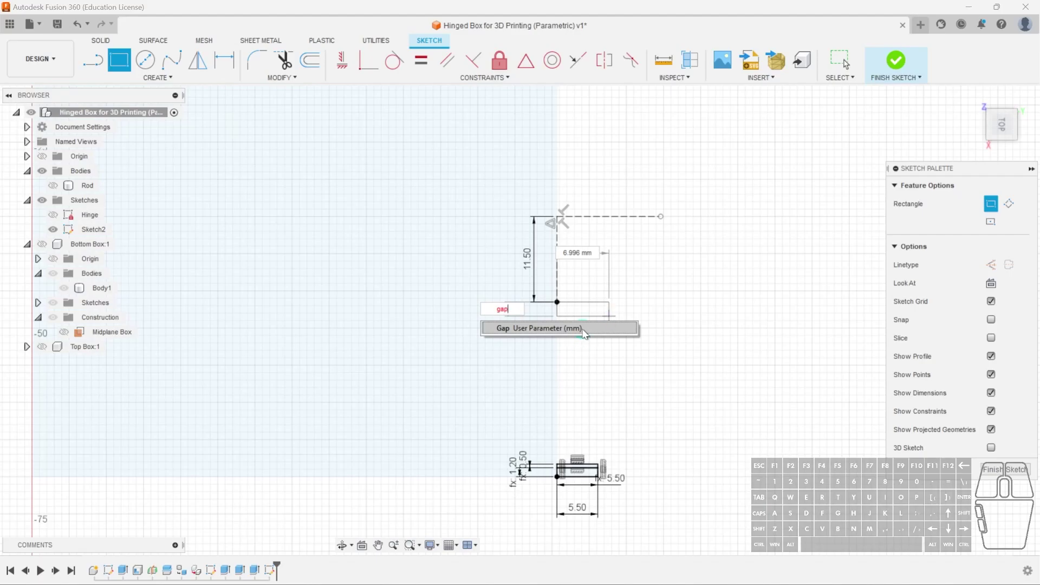
pyautogui.press('Tab')
pyautogui.click(625, 325)
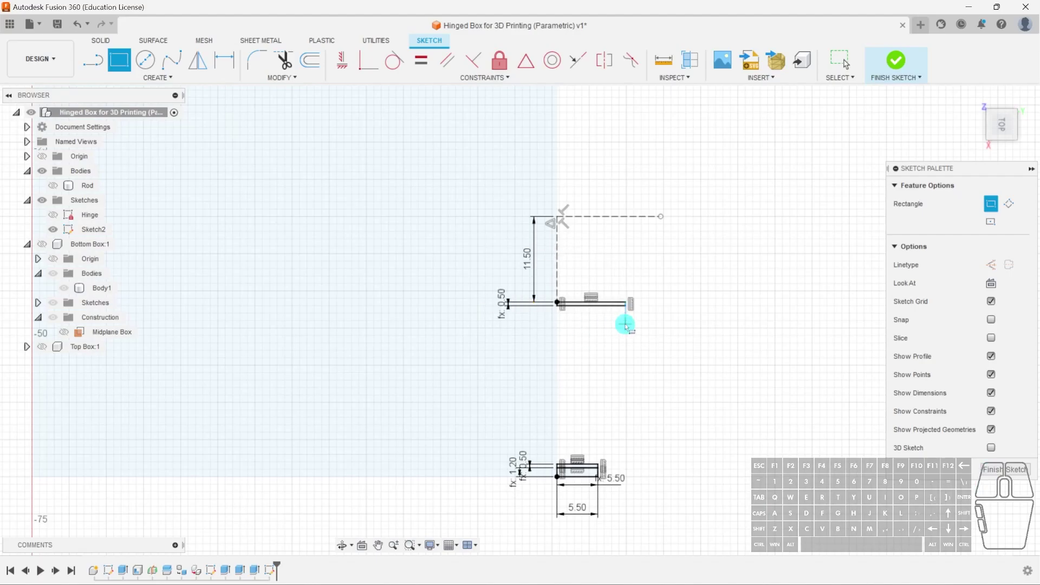
# - Dimension the new gap rectangle's width and link it to the first rectangle's width dimension, d22
pyautogui.press('d')
pyautogui.click(595, 302)
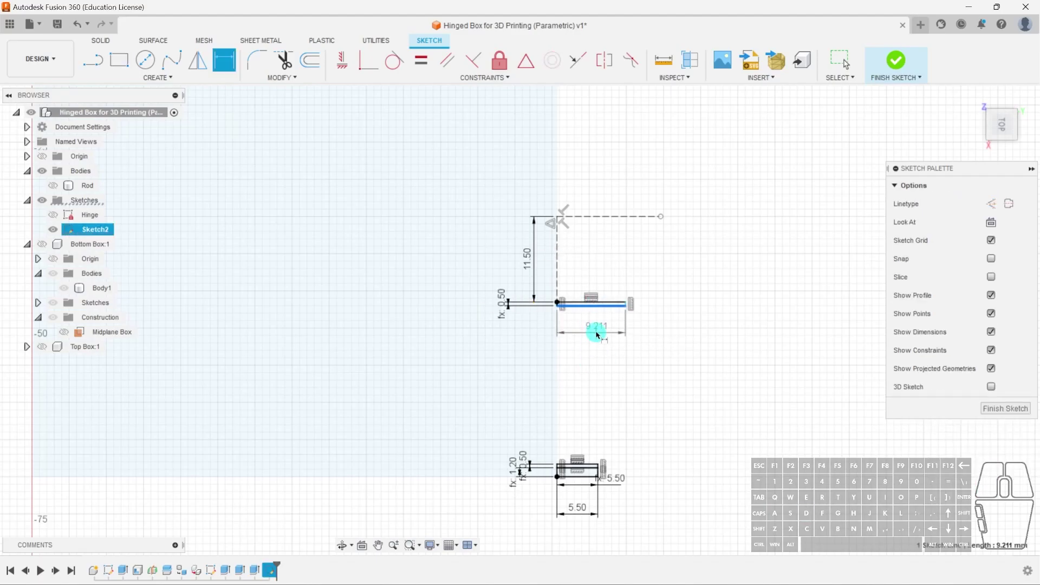
pyautogui.click(596, 332)
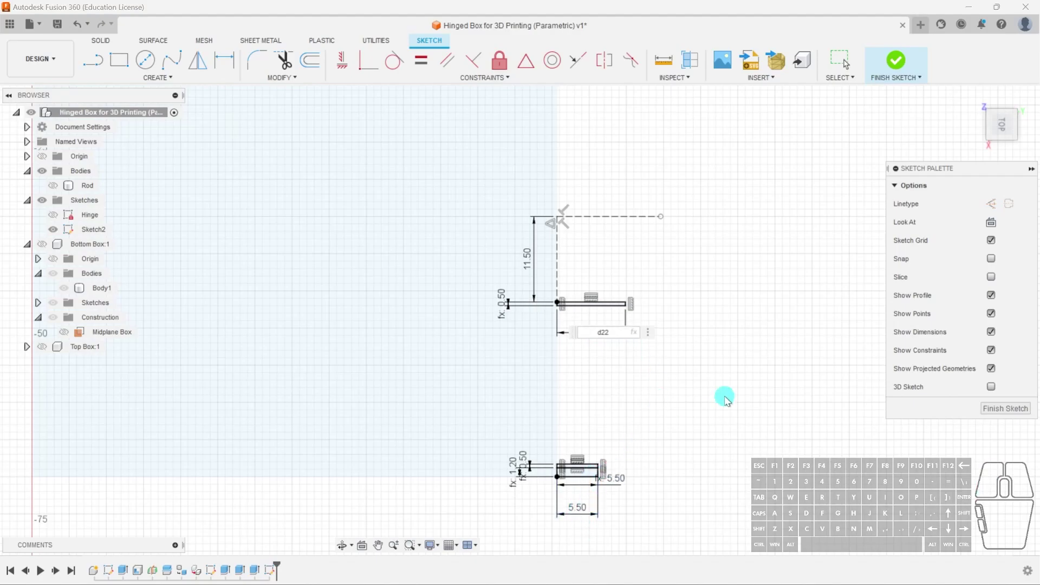
pyautogui.write('d22')
pyautogui.press('Return')
pyautogui.press('Escape')
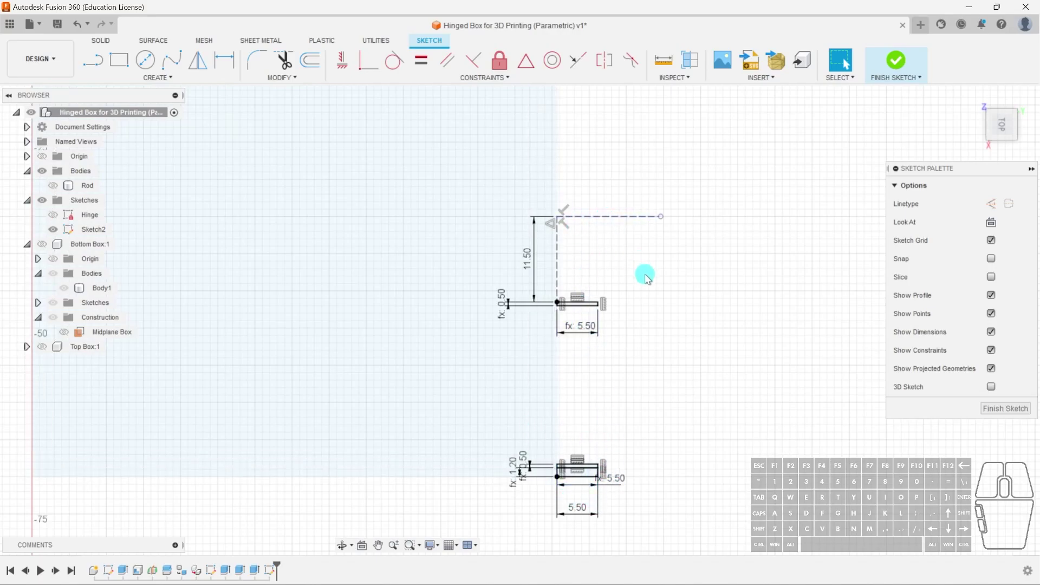
# - Mirror all three rectangles along the hinge edge about the horizontal construction line at the edge's midpoint
pyautogui.click(198, 60)
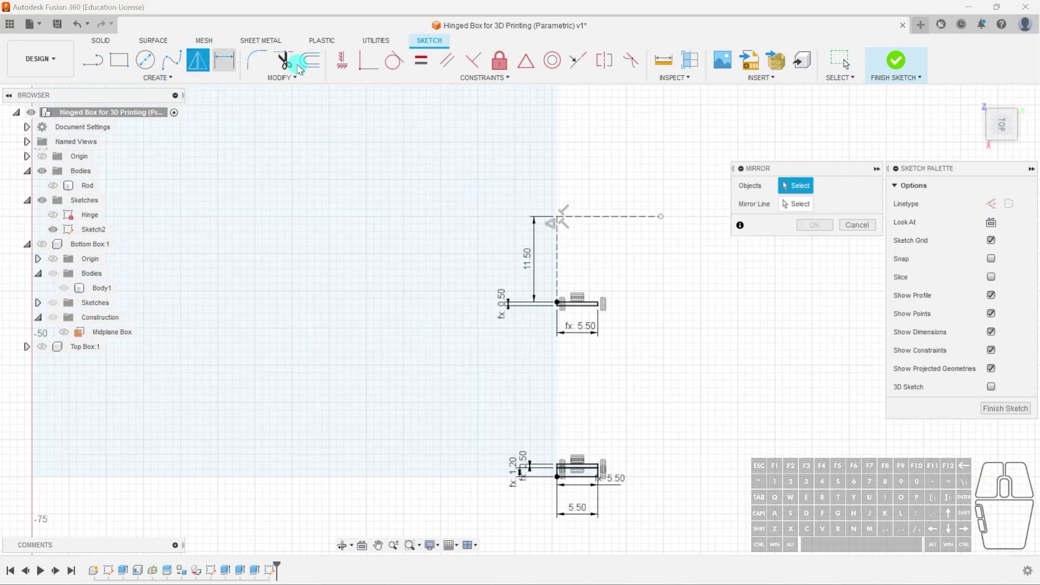
pyautogui.click(581, 307)
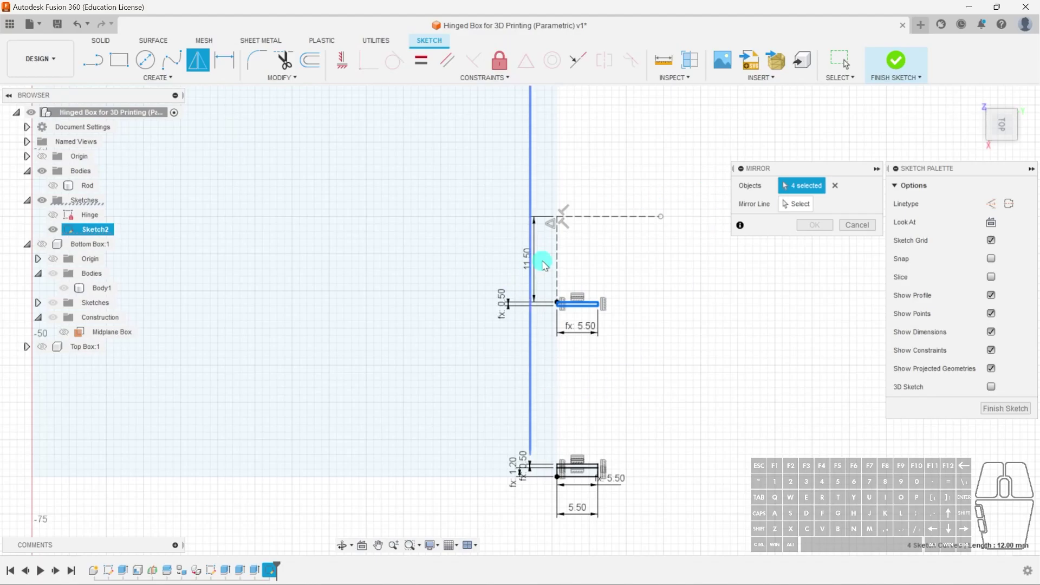
pyautogui.scroll(3, 582, 476)
pyautogui.click(591, 478)
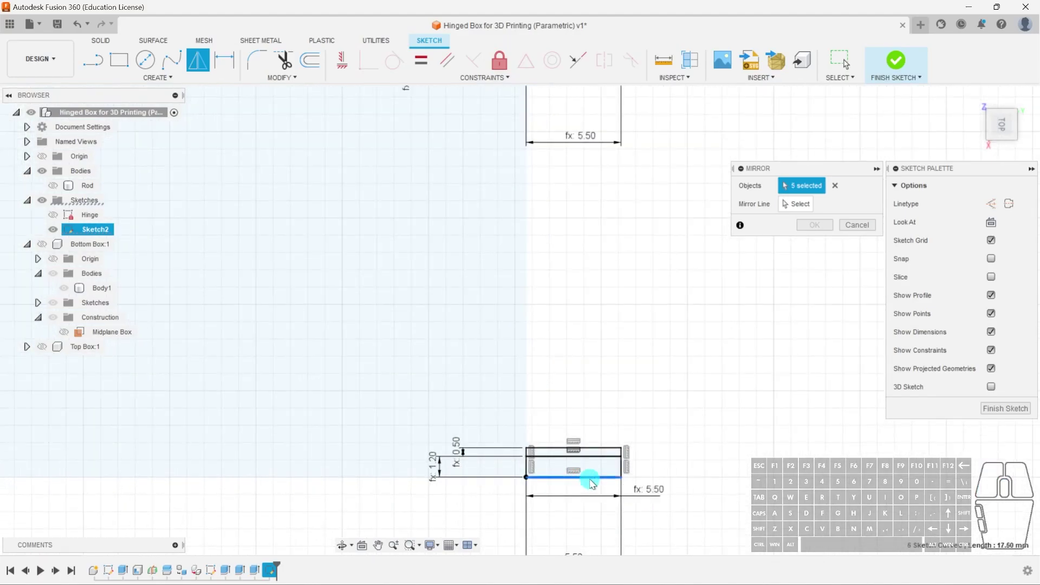
pyautogui.doubleClick(595, 448)
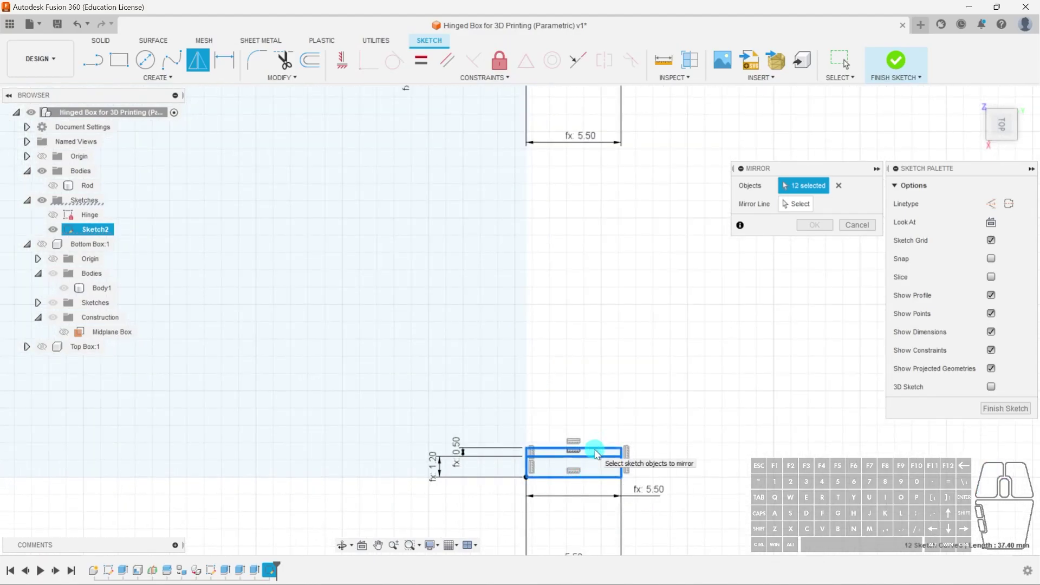
pyautogui.scroll(-2, 638, 408)
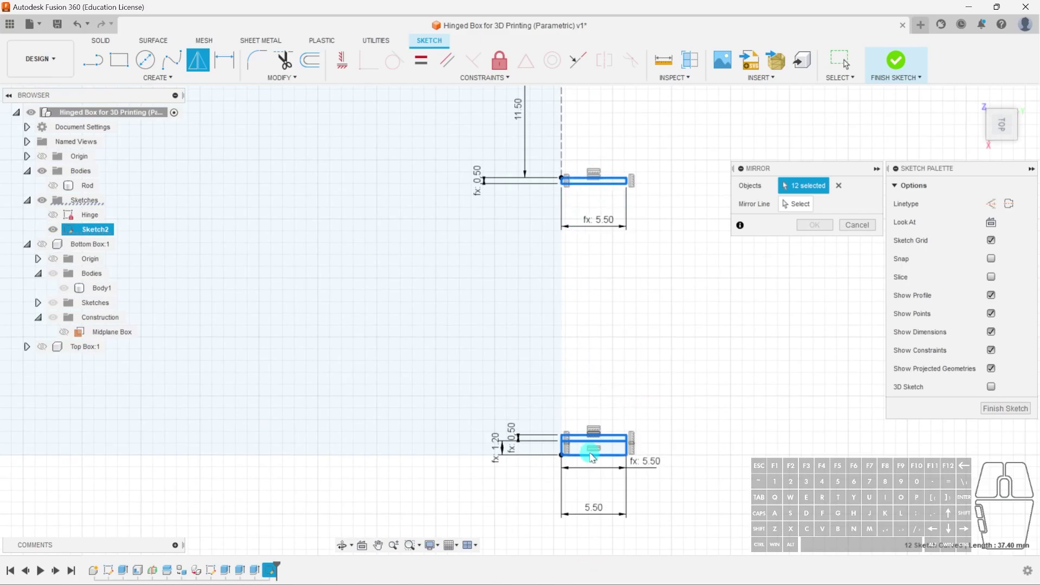
pyautogui.click(797, 204)
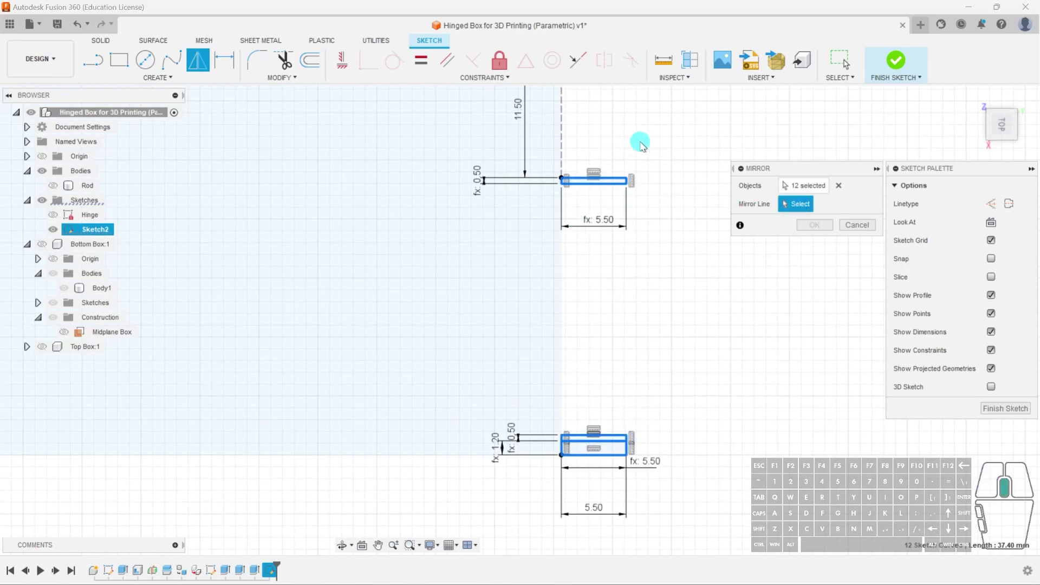
pyautogui.moveTo(642, 144); pyautogui.dragTo(622, 356, button='middle')
pyautogui.click(613, 281)
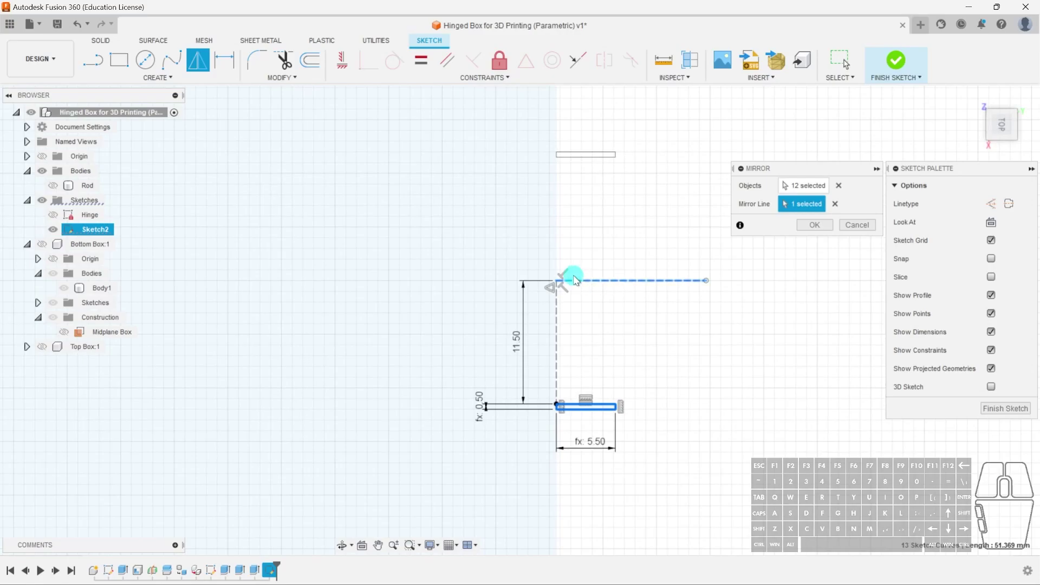
pyautogui.click(814, 225)
# - Check the mirrored rectangles along the hinge edge and finish the sketch
pyautogui.scroll(-3, 627, 160)
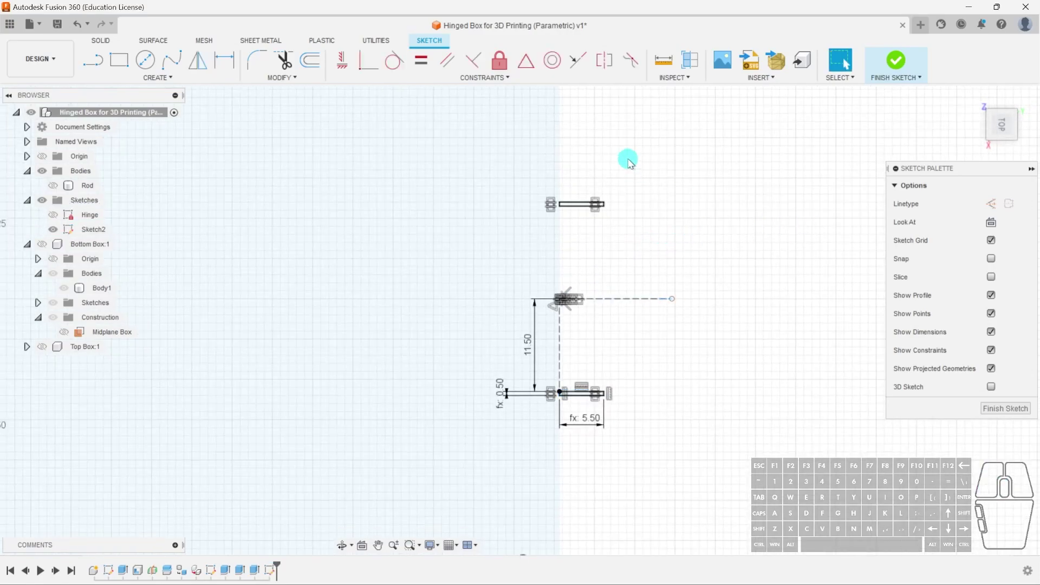
pyautogui.scroll(-1, 629, 191)
pyautogui.moveTo(658, 190); pyautogui.dragTo(652, 317, button='middle')
pyautogui.scroll(5, 594, 244)
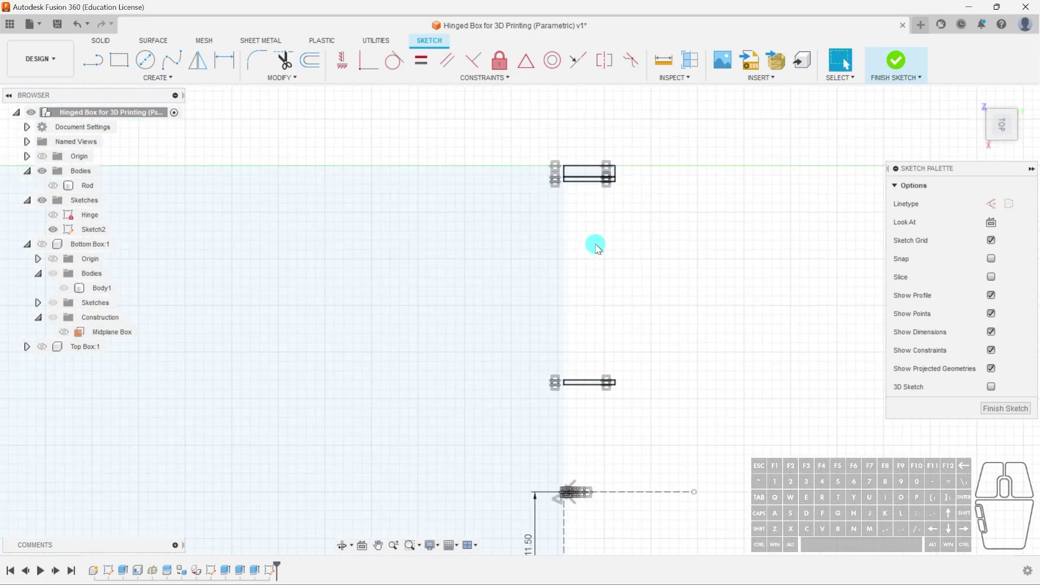
pyautogui.scroll(-2, 654, 453)
pyautogui.moveTo(655, 453)
pyautogui.mouseDown(button='middle')
pyautogui.moveTo(655, 237)
pyautogui.moveTo(616, 274)
pyautogui.mouseUp(button='middle')
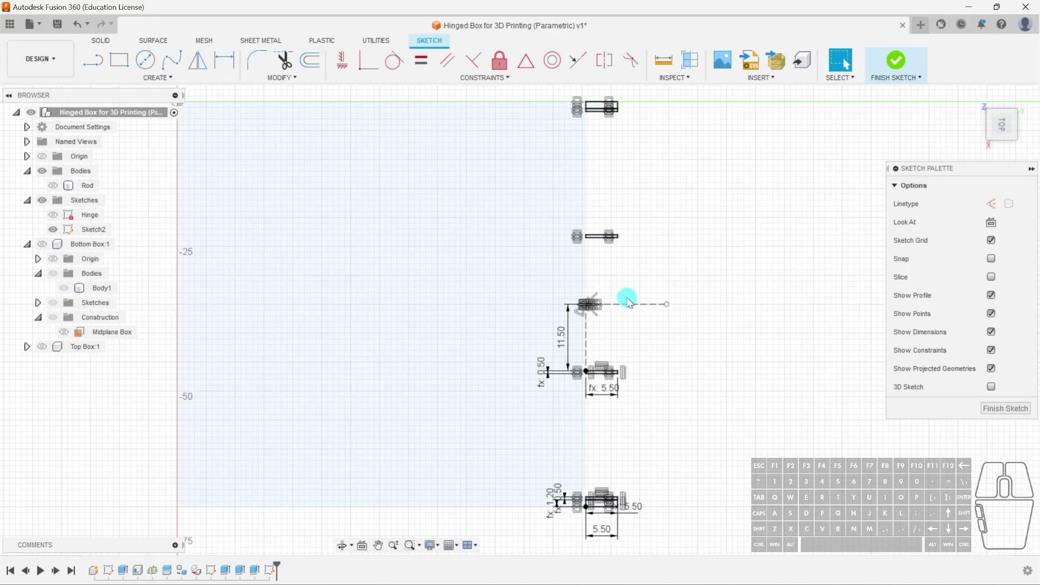
pyautogui.click(674, 397)
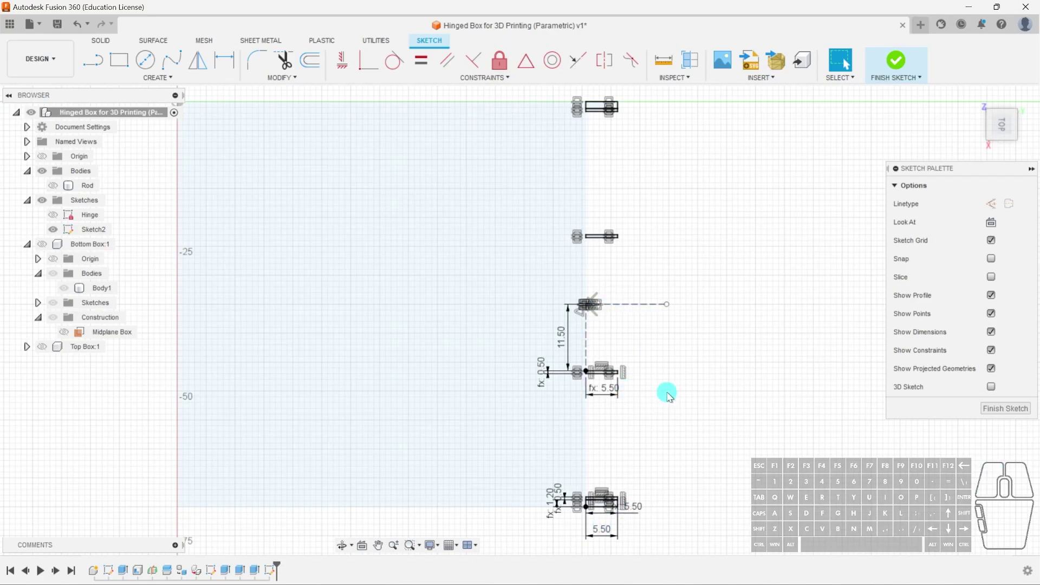
pyautogui.click(998, 417)
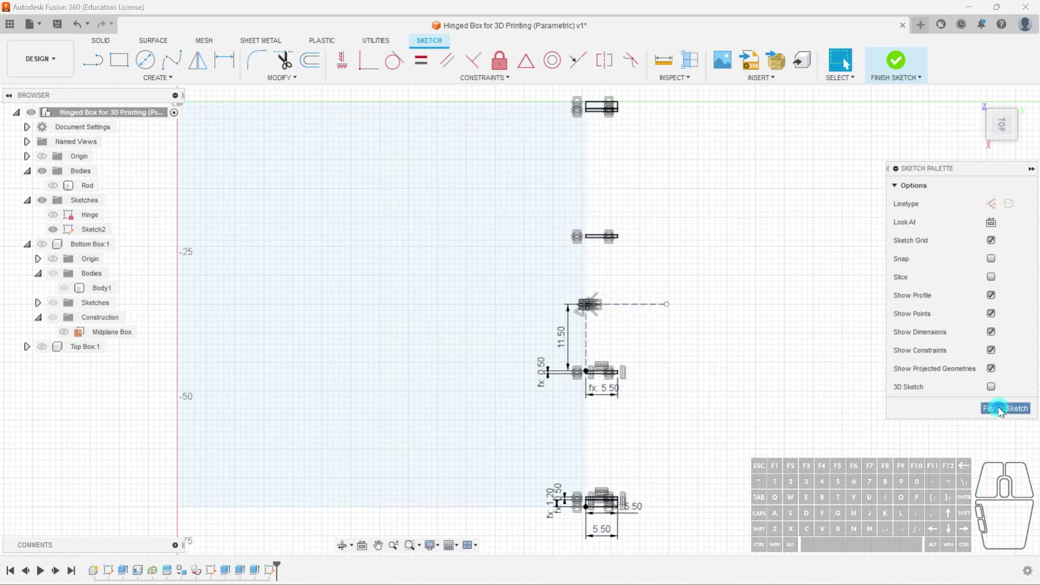
# - Show the Bottom Box and Top Box components together with the hinge segment sketch
pyautogui.moveTo(692, 411)
pyautogui.keyDown('shift'); pyautogui.mouseDown(button='middle')
pyautogui.moveTo(628, 379)
pyautogui.moveTo(633, 356)
pyautogui.mouseUp(button='middle'); pyautogui.keyUp('shift')
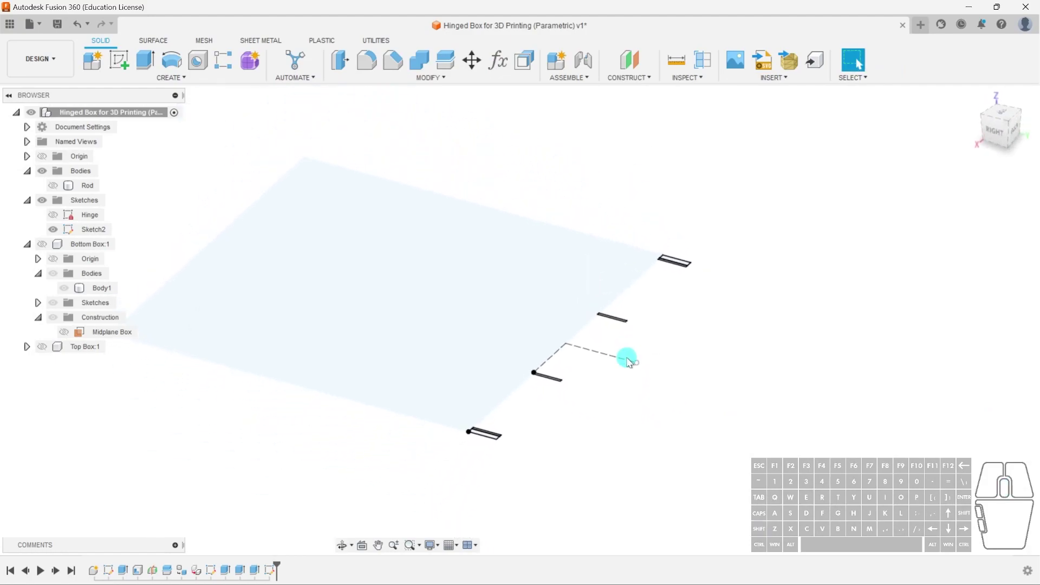
pyautogui.click(42, 244)
pyautogui.click(43, 347)
pyautogui.click(748, 400)
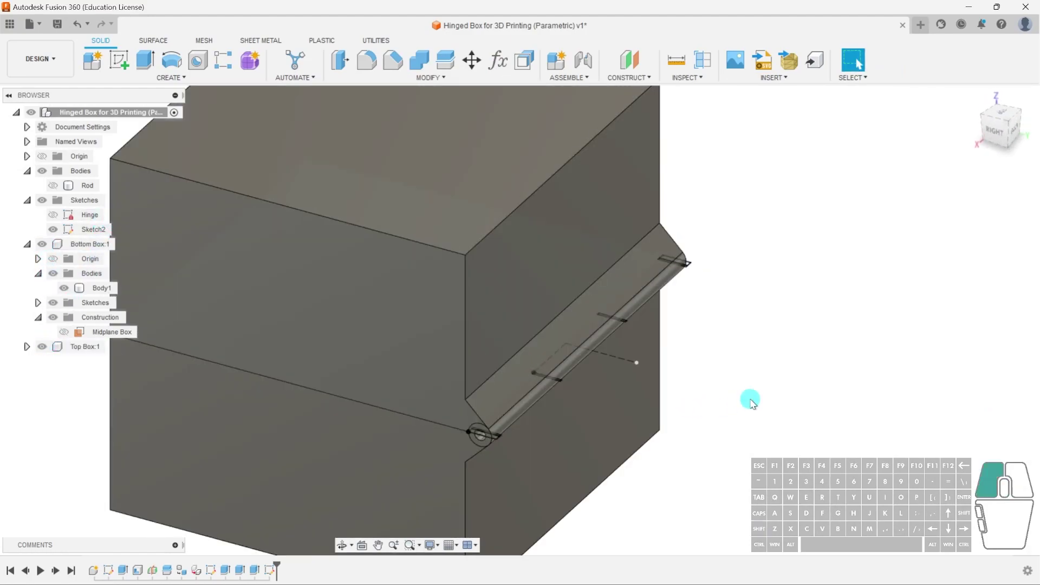
# - Select the four gap rectangle profiles along the hinge edge for an extrusion
pyautogui.click(123, 425)
pyautogui.scroll(5, 506, 376)
pyautogui.keyDown('shift'); pyautogui.moveTo(506, 418); pyautogui.dragTo(505, 353, button='middle'); pyautogui.keyUp('shift')
pyautogui.keyDown('shift'); pyautogui.moveTo(480, 311); pyautogui.dragTo(486, 334, button='middle'); pyautogui.keyUp('shift')
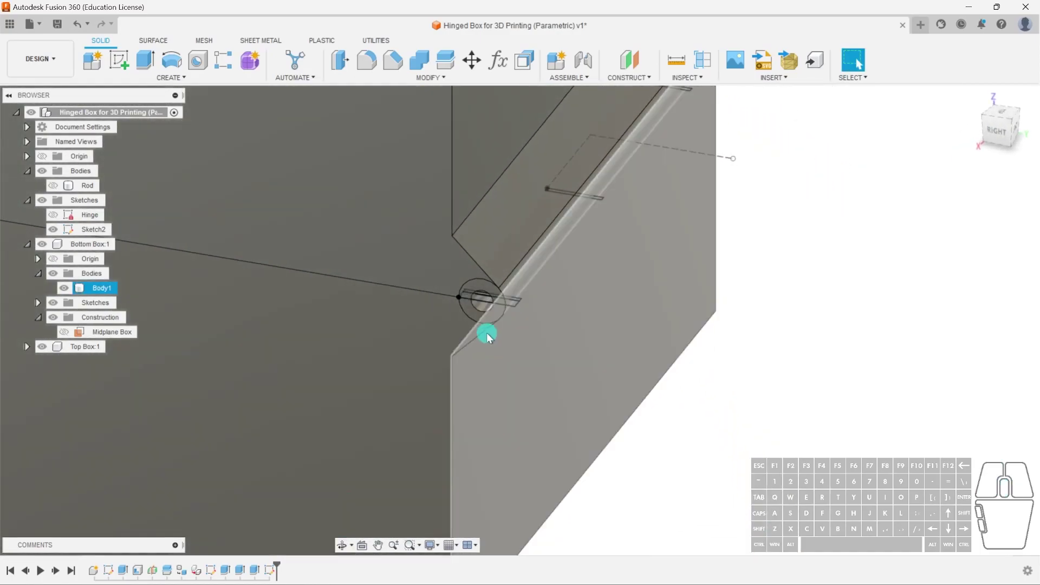
pyautogui.scroll(4, 485, 297)
pyautogui.scroll(-4, 485, 298)
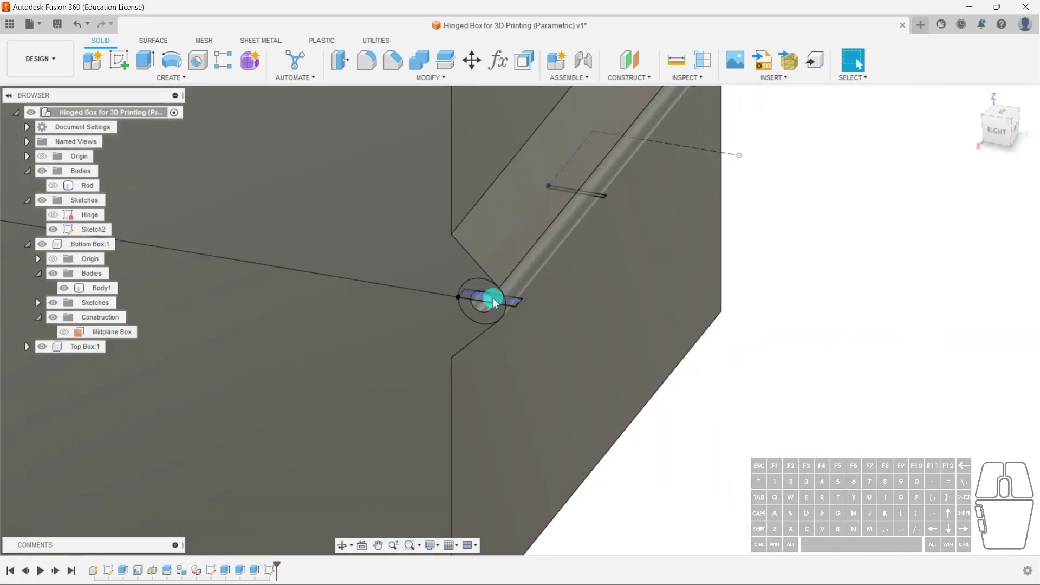
pyautogui.press('e')
pyautogui.scroll(3, 488, 295)
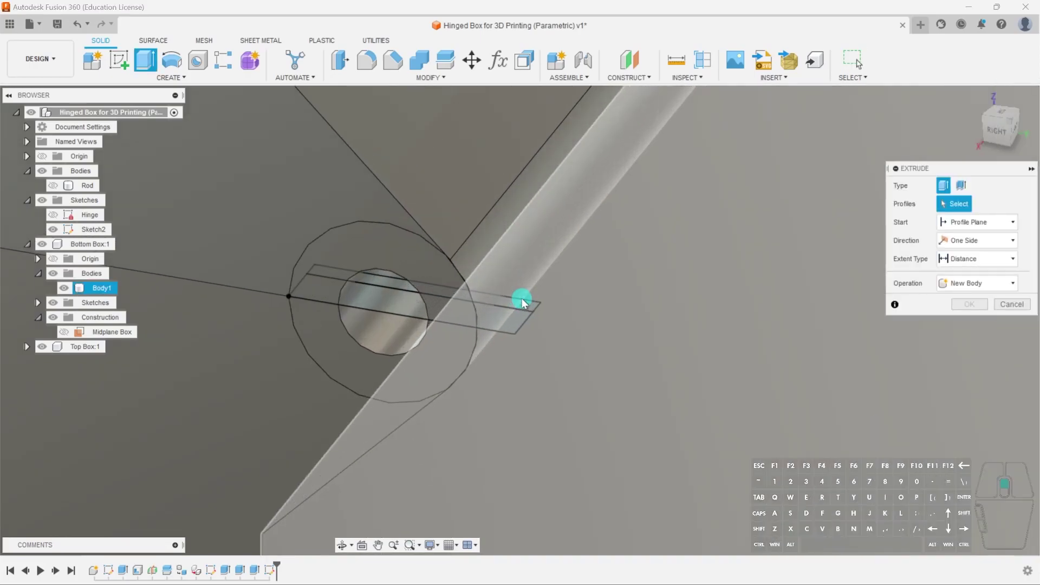
pyautogui.click(521, 305)
pyautogui.scroll(-5, 546, 292)
pyautogui.moveTo(603, 218); pyautogui.dragTo(470, 342, button='middle')
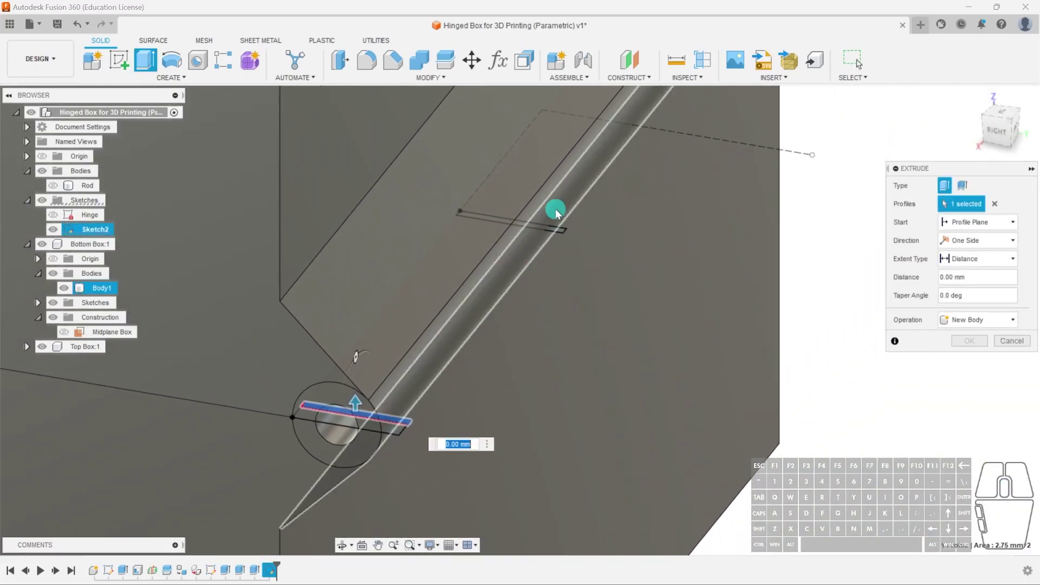
pyautogui.scroll(1, 558, 222)
pyautogui.scroll(4, 558, 213)
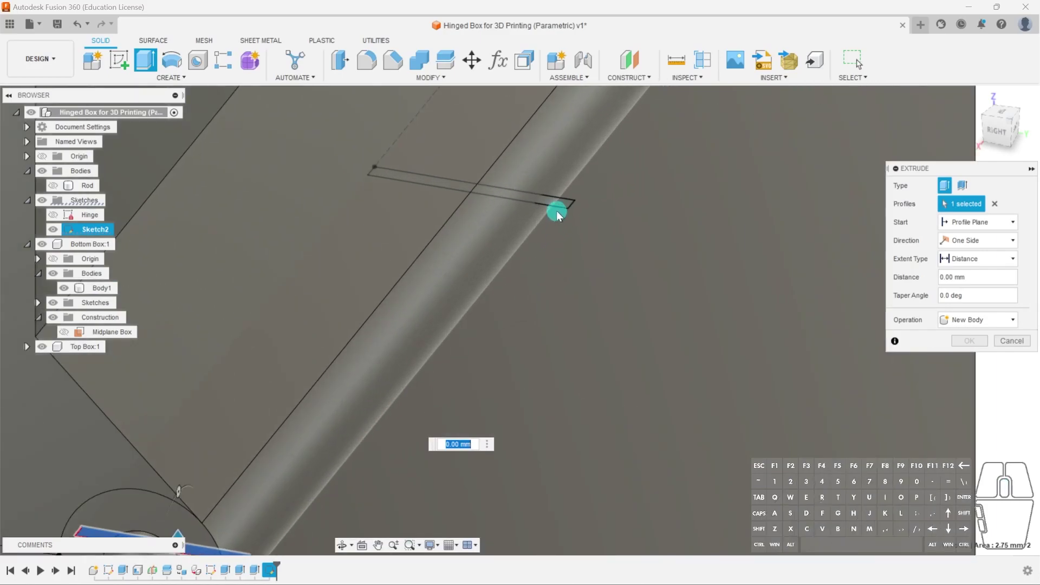
pyautogui.click(558, 205)
pyautogui.scroll(-4, 586, 257)
pyautogui.moveTo(669, 155); pyautogui.dragTo(446, 426, button='middle')
pyautogui.scroll(3, 525, 290)
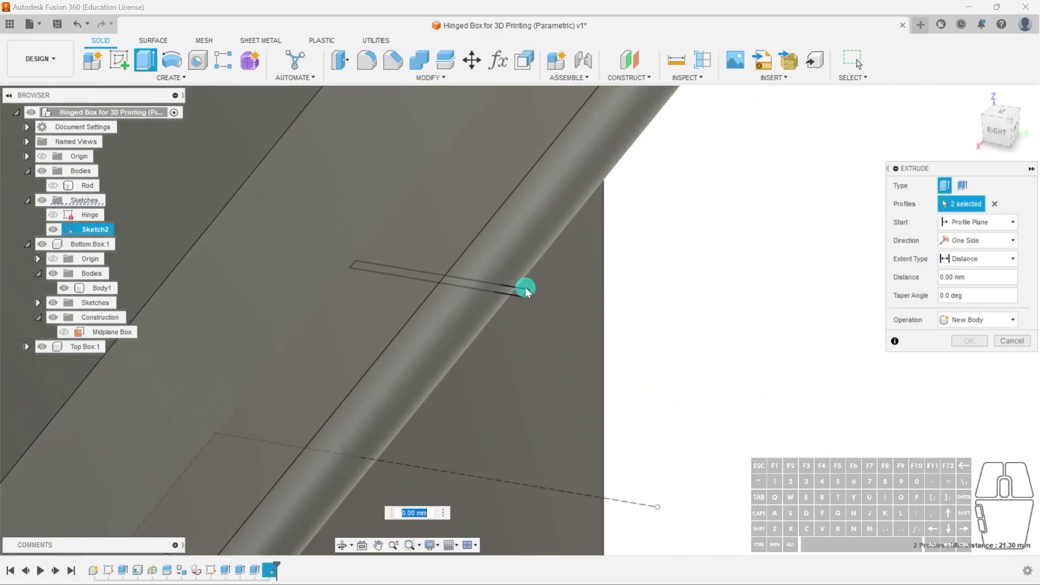
pyautogui.click(523, 291)
pyautogui.scroll(-3, 528, 284)
pyautogui.moveTo(605, 221); pyautogui.dragTo(522, 325, button='middle')
pyautogui.scroll(3, 531, 301)
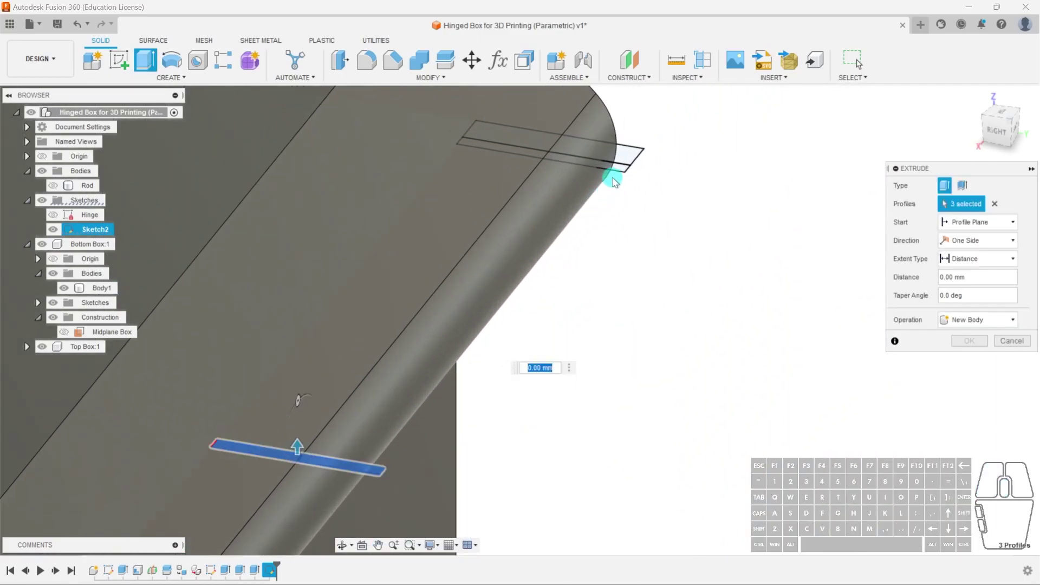
pyautogui.click(618, 170)
pyautogui.scroll(-5, 610, 271)
pyautogui.keyDown('shift'); pyautogui.moveTo(611, 323); pyautogui.dragTo(574, 325, button='middle'); pyautogui.keyUp('shift')
pyautogui.moveTo(389, 381); pyautogui.dragTo(431, 362, button='middle')
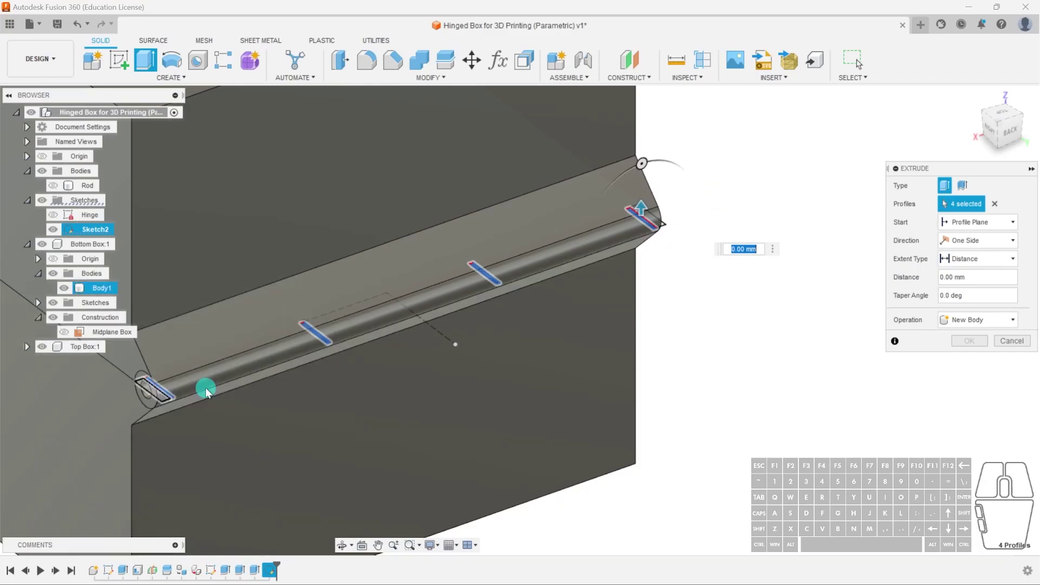
pyautogui.keyDown('shift'); pyautogui.moveTo(576, 348); pyautogui.dragTo(487, 356, button='middle'); pyautogui.keyUp('shift')
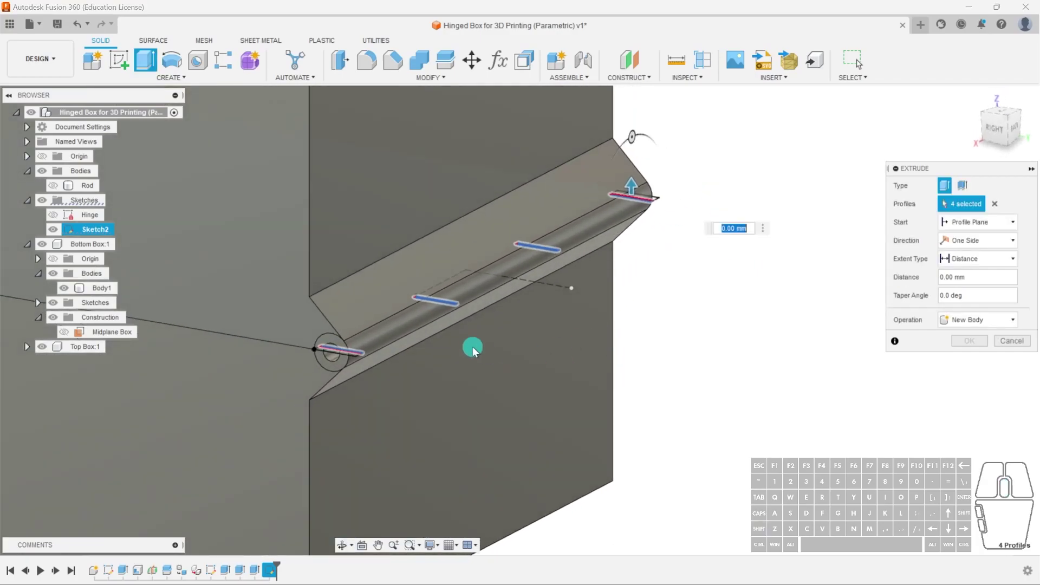
# - Try an 8 mm upward cut of the four gap profiles and examine the preview against the hinge profile and box wall
pyautogui.moveTo(635, 180); pyautogui.dragTo(639, 118)
pyautogui.keyDown('shift'); pyautogui.moveTo(576, 262); pyautogui.dragTo(526, 275, button='middle'); pyautogui.keyUp('shift')
pyautogui.scroll(6, 564, 273)
pyautogui.scroll(-1, 558, 271)
pyautogui.scroll(3, 524, 276)
pyautogui.scroll(1, 523, 269)
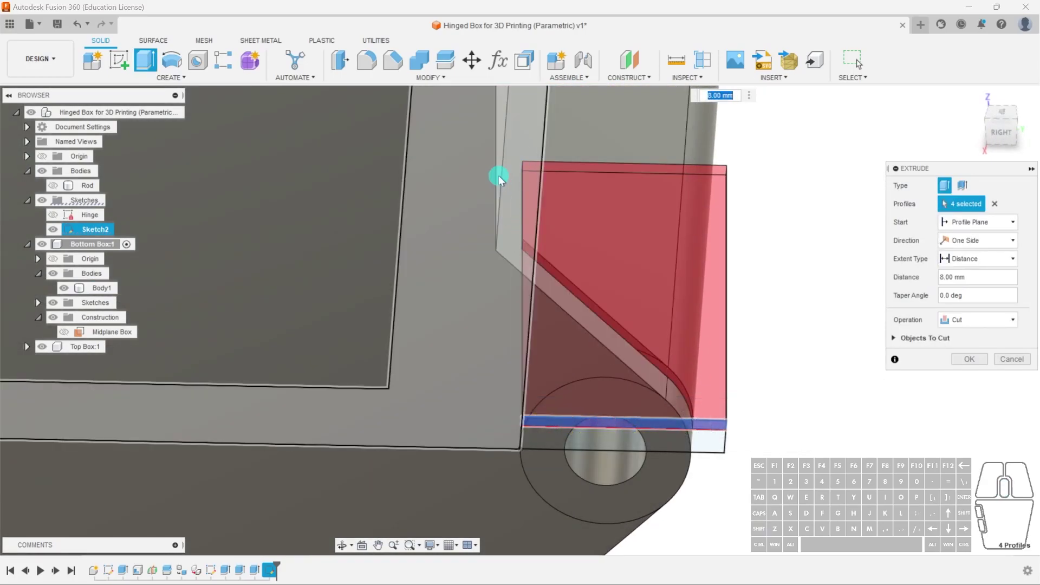
pyautogui.click(1008, 360)
pyautogui.scroll(-5, 611, 347)
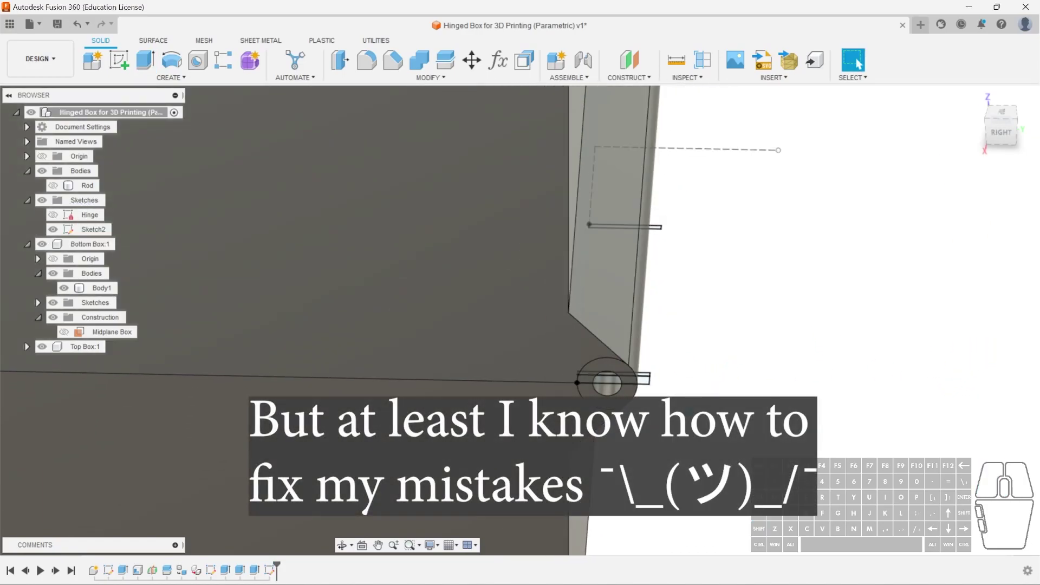
# - Reopen the hinge segment sketch for editing and view its end at the hinge's round profile
pyautogui.keyDown('shift'); pyautogui.moveTo(488, 212); pyautogui.dragTo(436, 206, button='middle'); pyautogui.keyUp('shift')
pyautogui.scroll(-2, 436, 206)
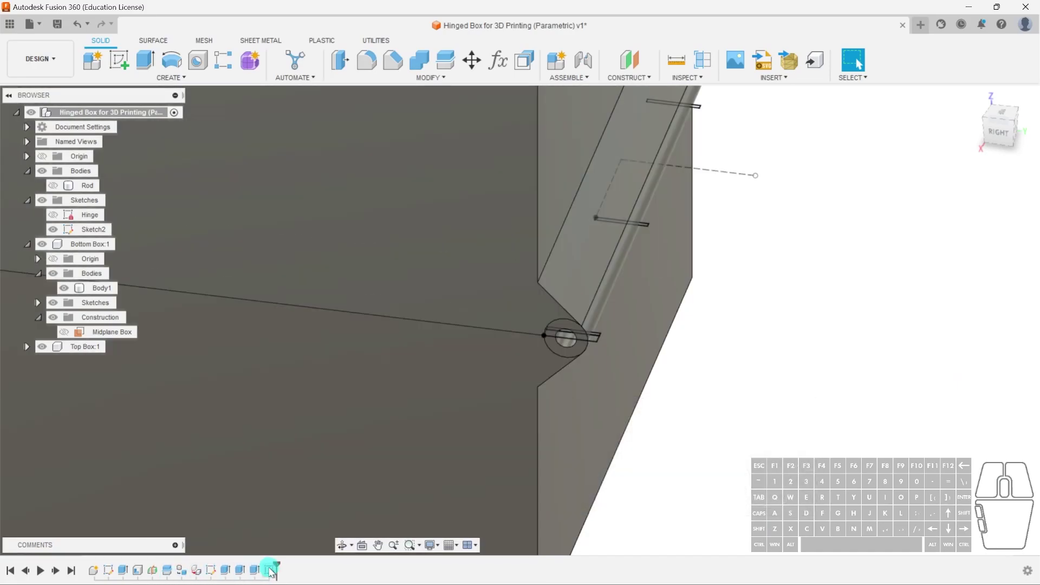
pyautogui.doubleClick(269, 570)
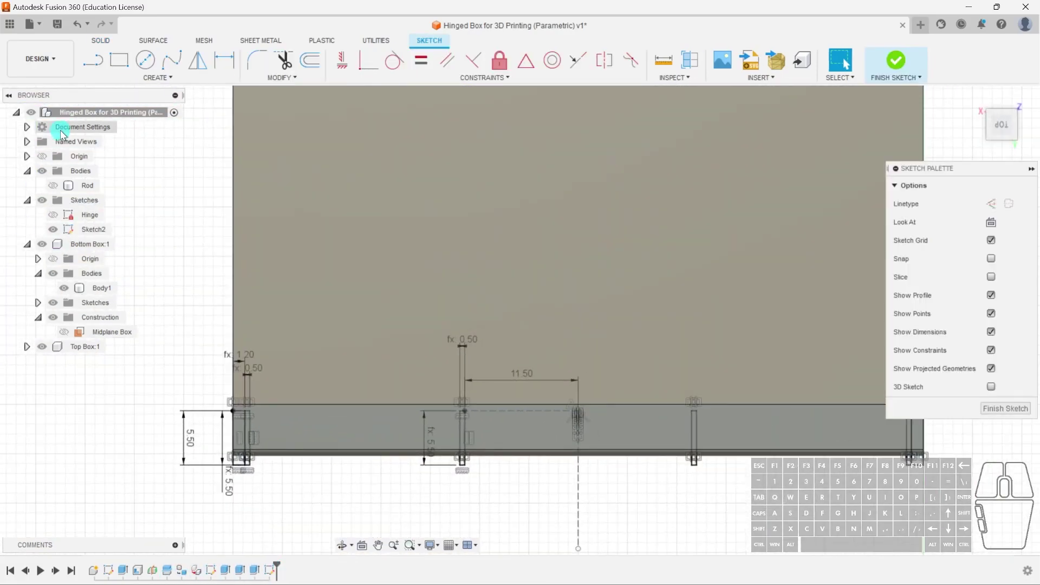
pyautogui.moveTo(248, 409)
pyautogui.keyDown('shift'); pyautogui.mouseDown(button='middle')
pyautogui.moveTo(245, 343)
pyautogui.moveTo(460, 223)
pyautogui.moveTo(448, 181)
pyautogui.mouseUp(button='middle'); pyautogui.keyUp('shift')
pyautogui.scroll(2, 463, 289)
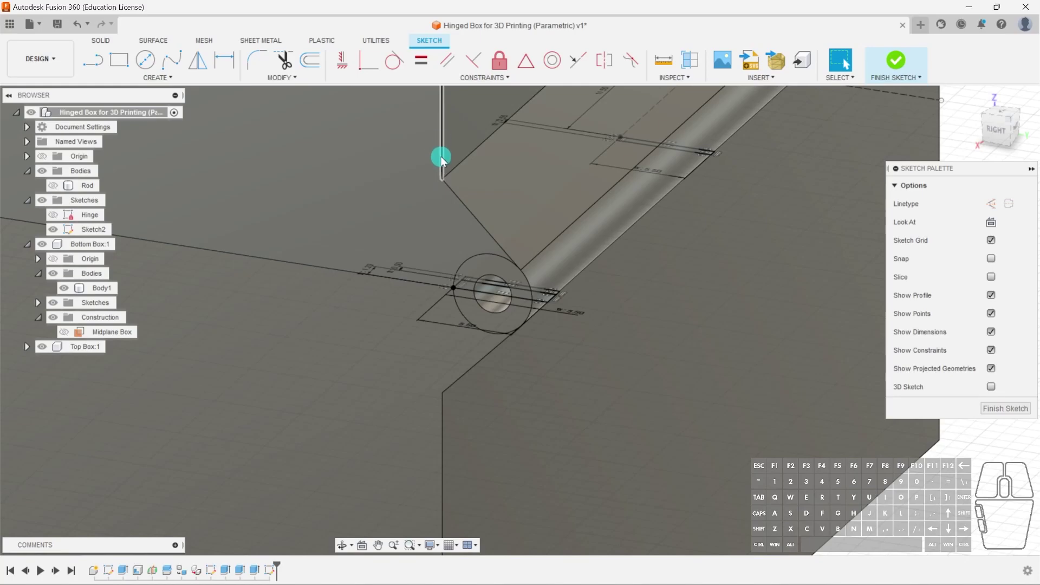
# - Project the Top Box's vertical corner edge above the hinge into the sketch with the projection link kept on
pyautogui.press('p')
pyautogui.click(441, 120)
pyautogui.keyDown('shift'); pyautogui.moveTo(443, 109); pyautogui.dragTo(597, 216, button='middle'); pyautogui.keyUp('shift')
pyautogui.click(1023, 126)
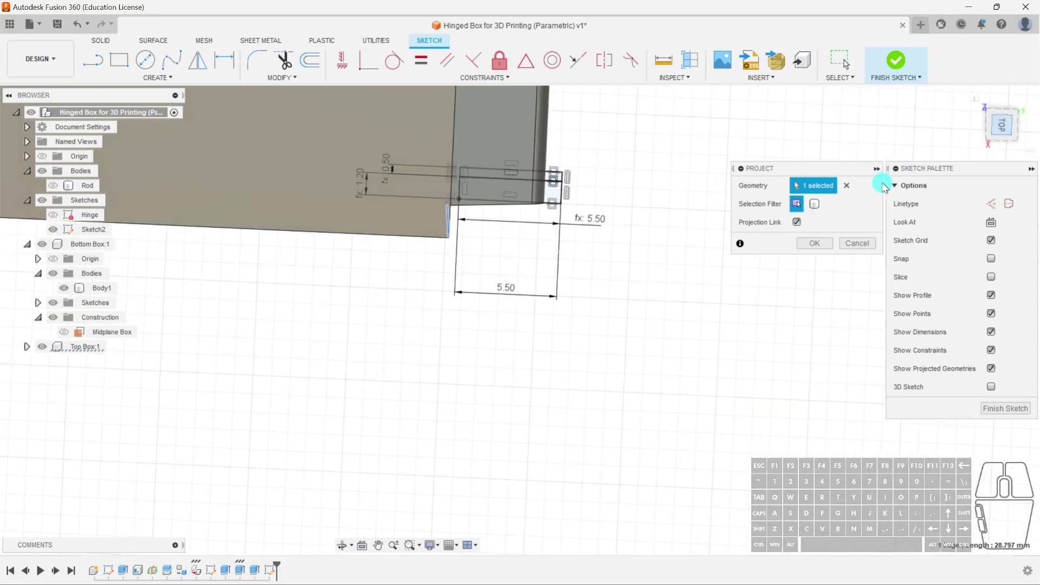
pyautogui.scroll(3, 454, 204)
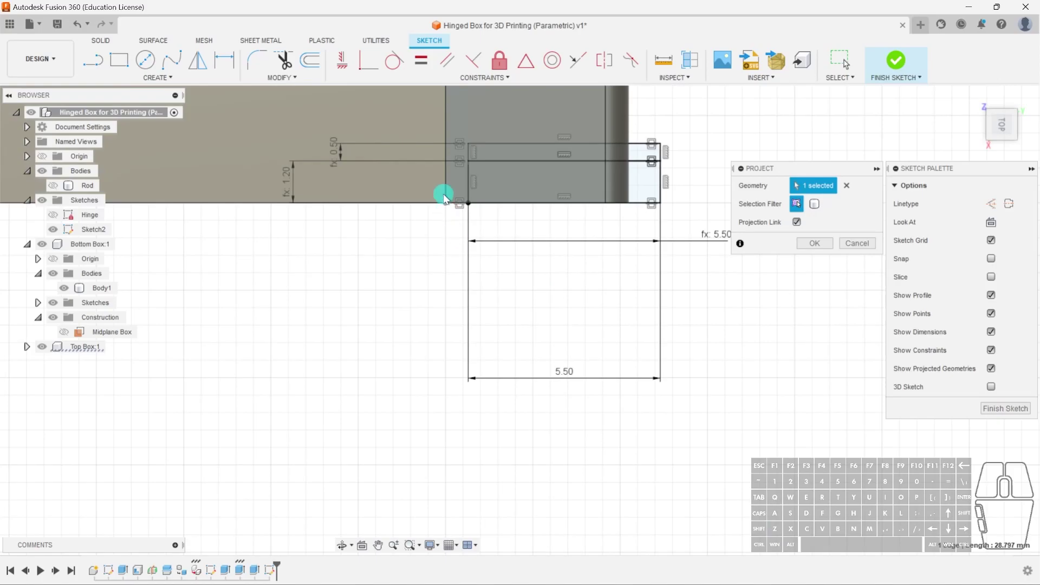
pyautogui.keyDown('shift'); pyautogui.moveTo(431, 261); pyautogui.dragTo(501, 254, button='middle'); pyautogui.keyUp('shift')
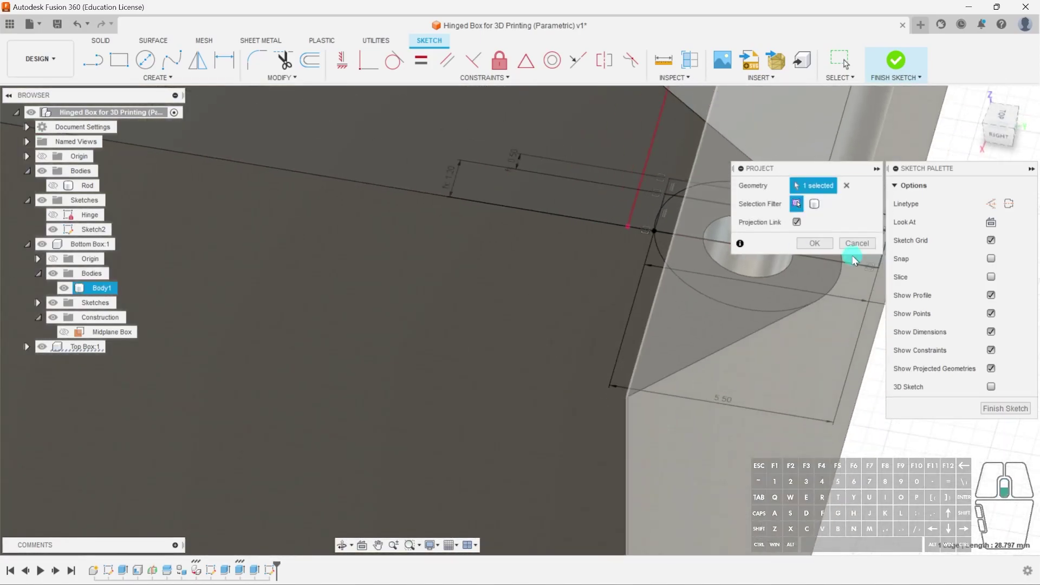
pyautogui.click(829, 245)
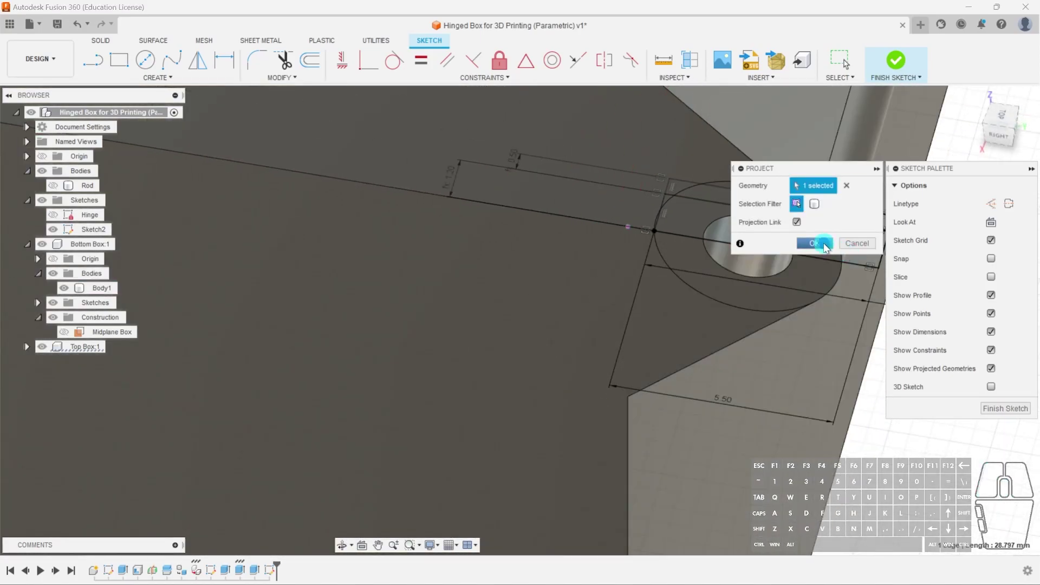
# - Hide the Top Box and Bottom Box components to expose the projected corner point beside the gap rectangles
pyautogui.scroll(-3, 542, 338)
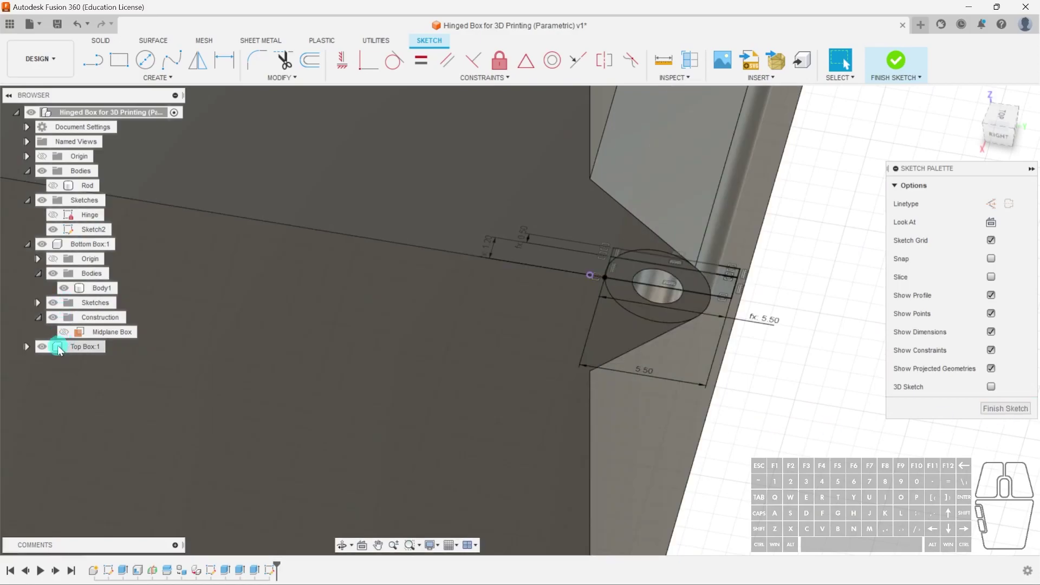
pyautogui.click(42, 347)
pyautogui.click(41, 244)
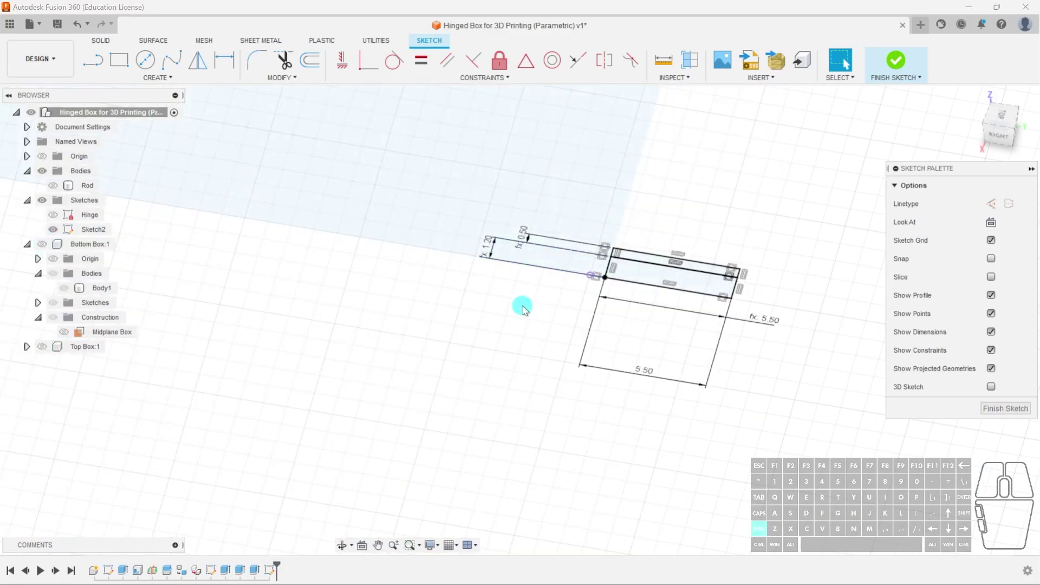
pyautogui.keyDown('shift'); pyautogui.moveTo(522, 307); pyautogui.dragTo(533, 343, button='middle'); pyautogui.keyUp('shift')
pyautogui.scroll(5, 571, 248)
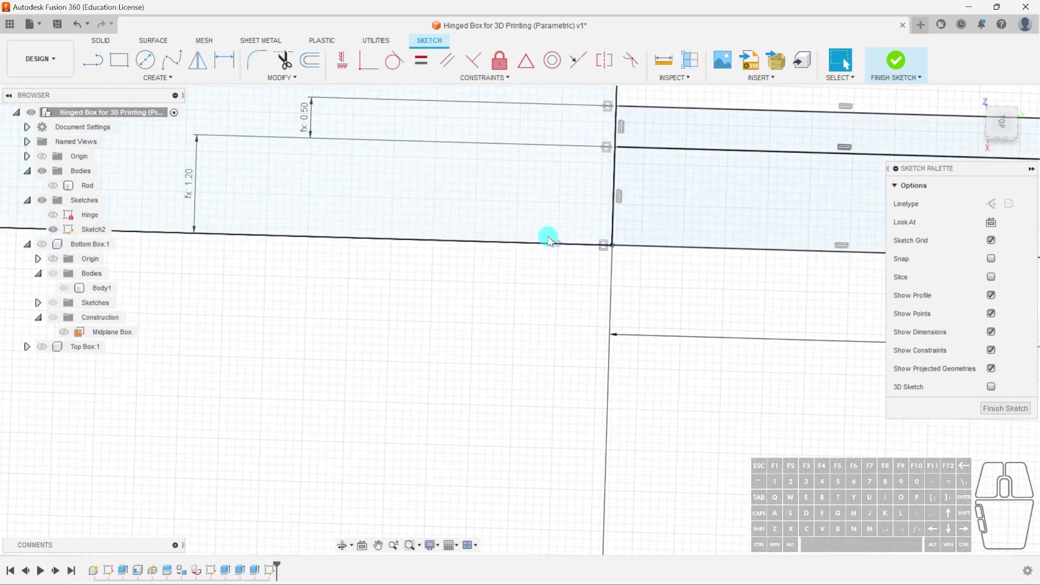
pyautogui.scroll(-5, 553, 240)
pyautogui.scroll(2, 590, 247)
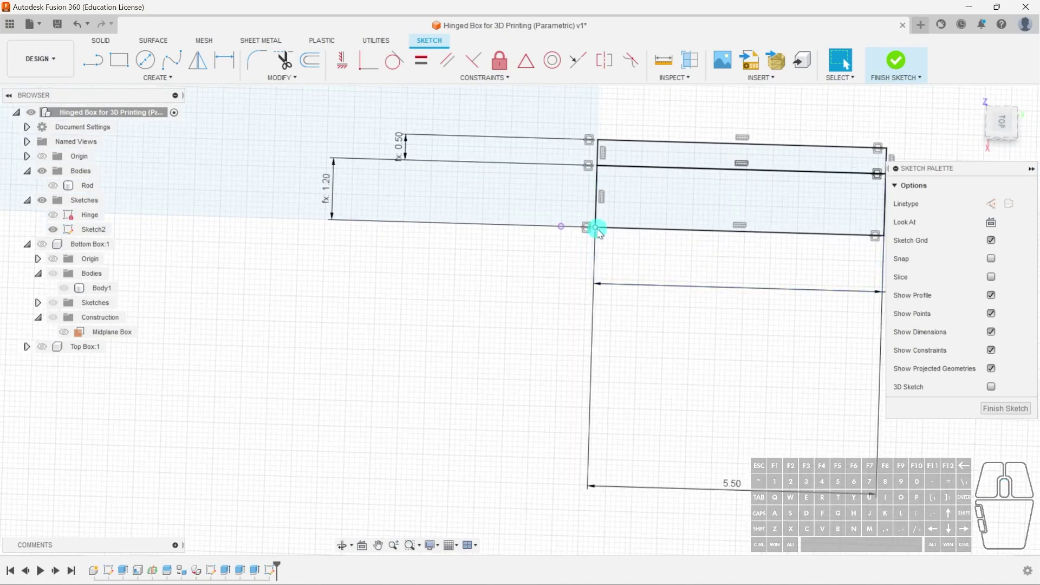
# - Try to move the end rectangle's corner onto the projected corner point with a coincident constraint and by freeing its existing constraint
pyautogui.click(596, 228)
pyautogui.click(609, 250)
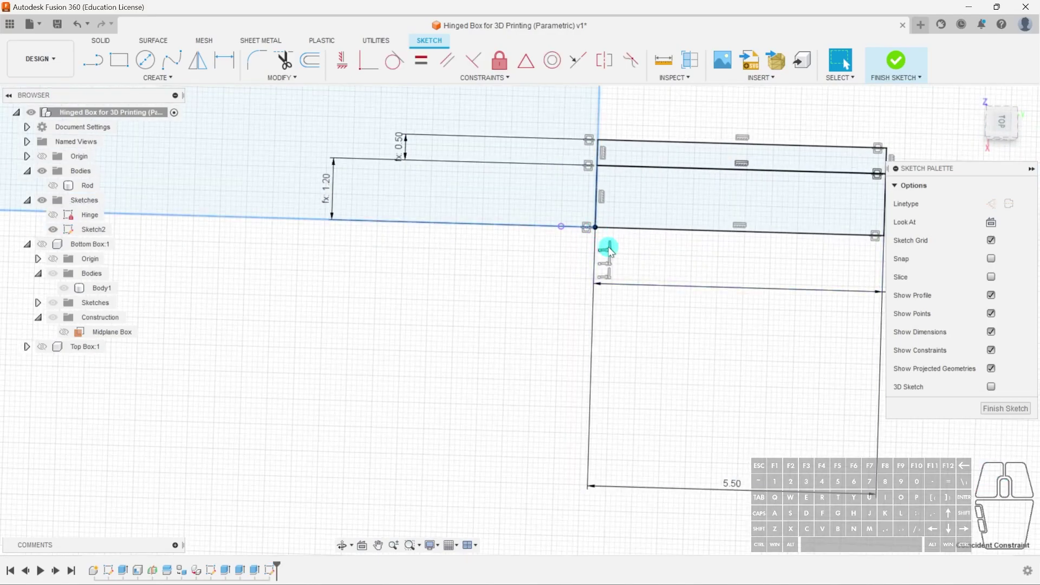
pyautogui.scroll(-3, 562, 247)
pyautogui.click(583, 235)
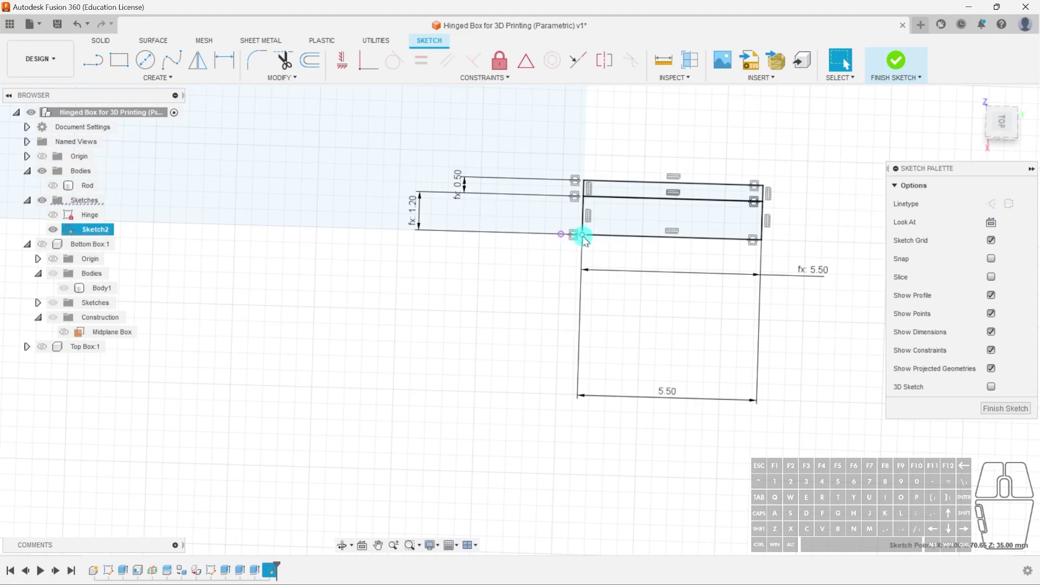
pyautogui.click(368, 60)
pyautogui.click(560, 235)
pyautogui.click(562, 234)
pyautogui.press('Escape')
pyautogui.moveTo(584, 216); pyautogui.dragTo(572, 220)
pyautogui.click(554, 302)
pyautogui.scroll(3, 585, 237)
pyautogui.moveTo(580, 232)
pyautogui.click(591, 254)
pyautogui.click(587, 239)
pyautogui.click(579, 233)
pyautogui.moveTo(581, 214)
pyautogui.mouseDown()
pyautogui.moveTo(551, 216)
pyautogui.moveTo(563, 199)
pyautogui.mouseUp()
pyautogui.hotkey('ctrl', 'z')
# - Delete the two adjoining rectangles nearest the projected corner point
pyautogui.scroll(-3, 611, 265)
pyautogui.moveTo(610, 264); pyautogui.dragTo(583, 284, button='middle')
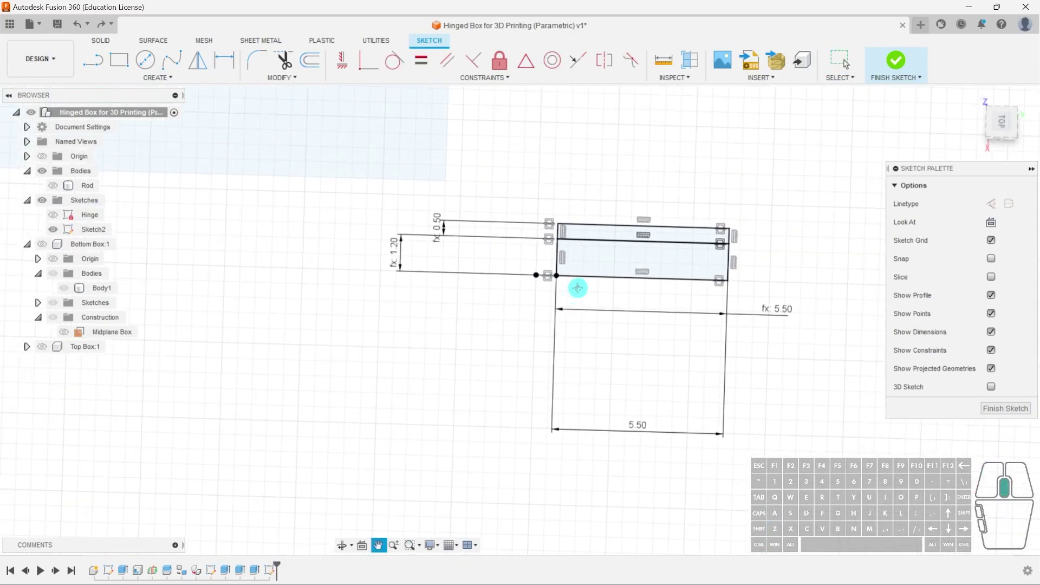
pyautogui.moveTo(530, 198); pyautogui.dragTo(738, 302)
pyautogui.press('Delete')
# - Delete the remaining rectangles and construction geometry along the hinge edge, keeping the projected corner point
pyautogui.scroll(-3, 692, 192)
pyautogui.moveTo(691, 157); pyautogui.dragTo(665, 276, button='middle')
pyautogui.moveTo(655, 196); pyautogui.dragTo(592, 351, button='middle')
pyautogui.scroll(-3, 557, 265)
pyautogui.moveTo(562, 246); pyautogui.dragTo(525, 361, button='middle')
pyautogui.moveTo(453, 142)
pyautogui.mouseDown()
pyautogui.moveTo(658, 377)
pyautogui.moveTo(709, 486)
pyautogui.mouseUp()
pyautogui.press('Delete')
pyautogui.moveTo(620, 210); pyautogui.dragTo(626, 487, button='middle')
pyautogui.moveTo(505, 254); pyautogui.dragTo(654, 414)
pyautogui.press('Delete')
pyautogui.moveTo(644, 439); pyautogui.dragTo(632, 73, button='middle')
pyautogui.moveTo(585, 436); pyautogui.dragTo(608, 319, button='middle')
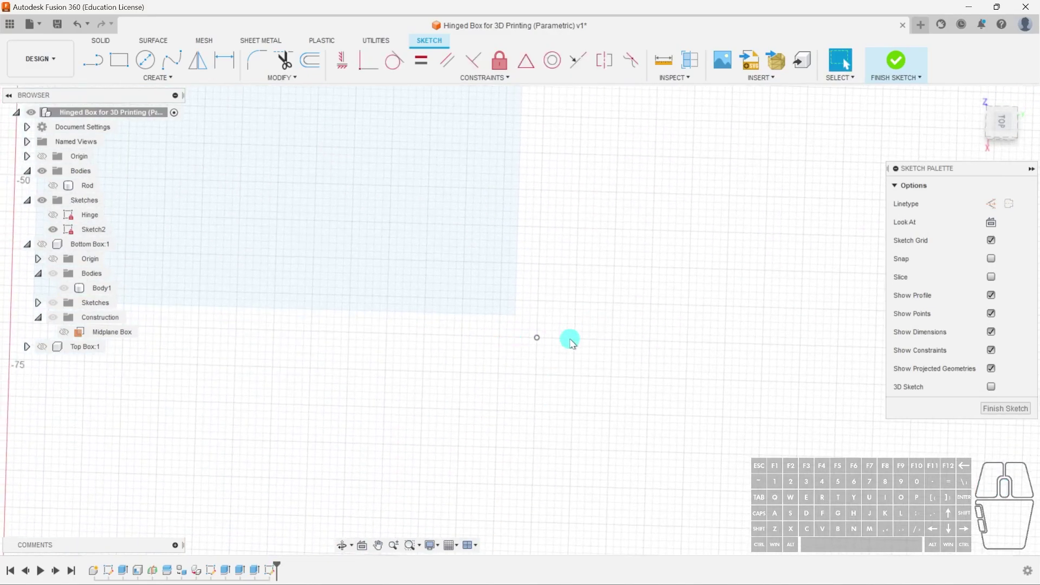
pyautogui.click(42, 347)
pyautogui.keyDown('shift'); pyautogui.moveTo(458, 413); pyautogui.dragTo(484, 356, button='middle'); pyautogui.keyUp('shift')
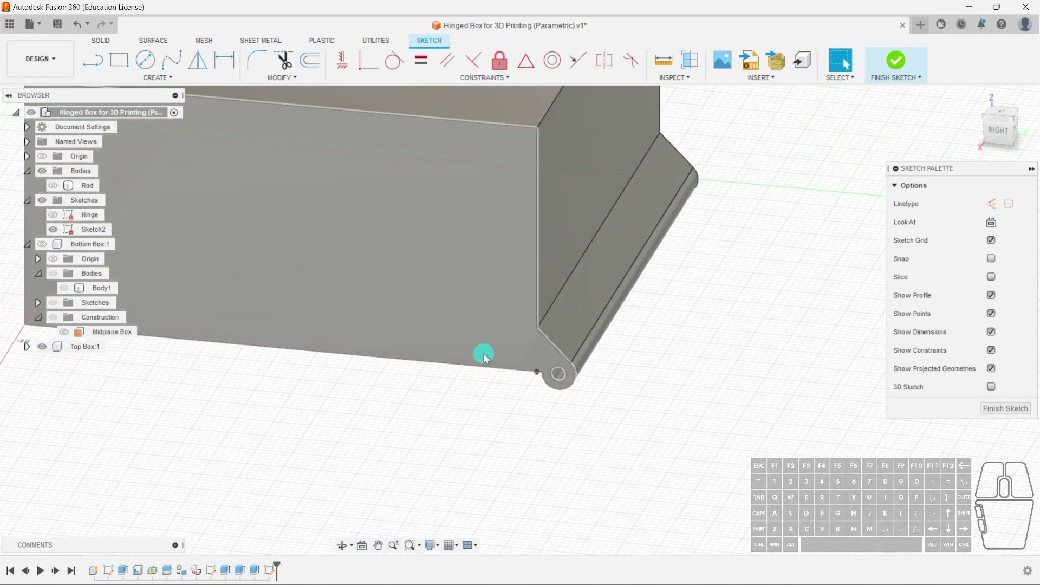
pyautogui.press('p')
pyautogui.click(536, 275)
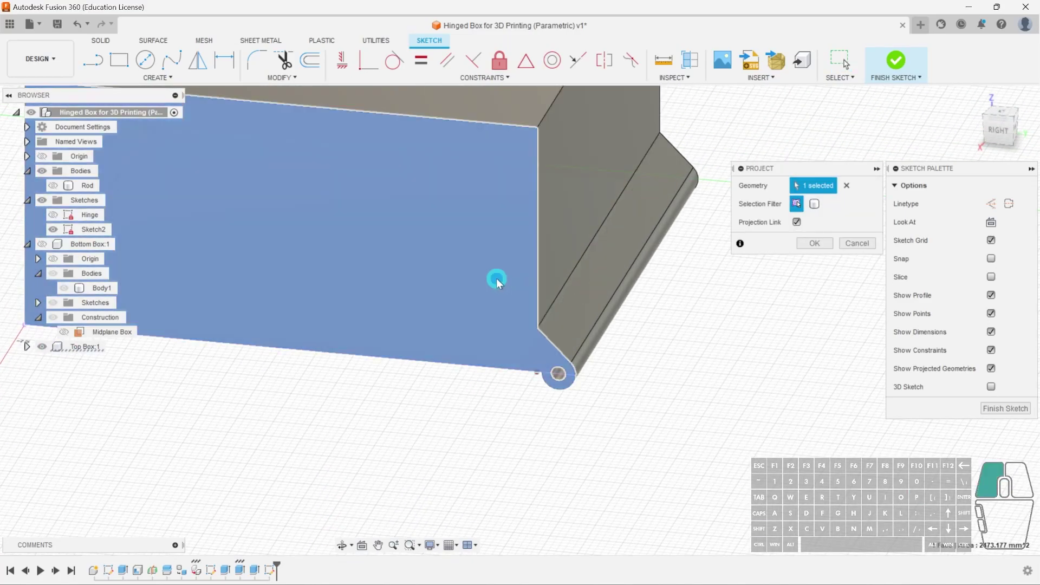
pyautogui.scroll(2, 536, 228)
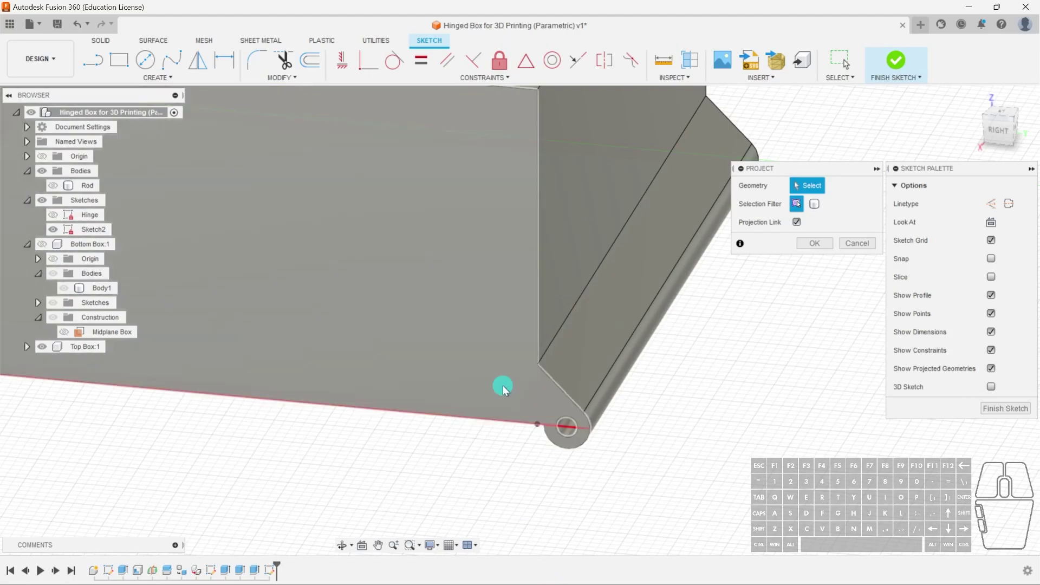
pyautogui.keyDown('shift'); pyautogui.moveTo(536, 428); pyautogui.dragTo(585, 485, button='middle'); pyautogui.keyUp('shift')
pyautogui.click(857, 243)
# - Toggle the Top Box's visibility to compare the projected point with the box corner, leaving the component hidden
pyautogui.click(42, 346)
pyautogui.moveTo(541, 429)
pyautogui.keyDown('shift'); pyautogui.mouseDown(button='middle')
pyautogui.moveTo(543, 491)
pyautogui.moveTo(539, 479)
pyautogui.mouseUp(button='middle'); pyautogui.keyUp('shift')
pyautogui.click(48, 348)
pyautogui.keyDown('shift'); pyautogui.moveTo(538, 400); pyautogui.dragTo(601, 415, button='middle'); pyautogui.keyUp('shift')
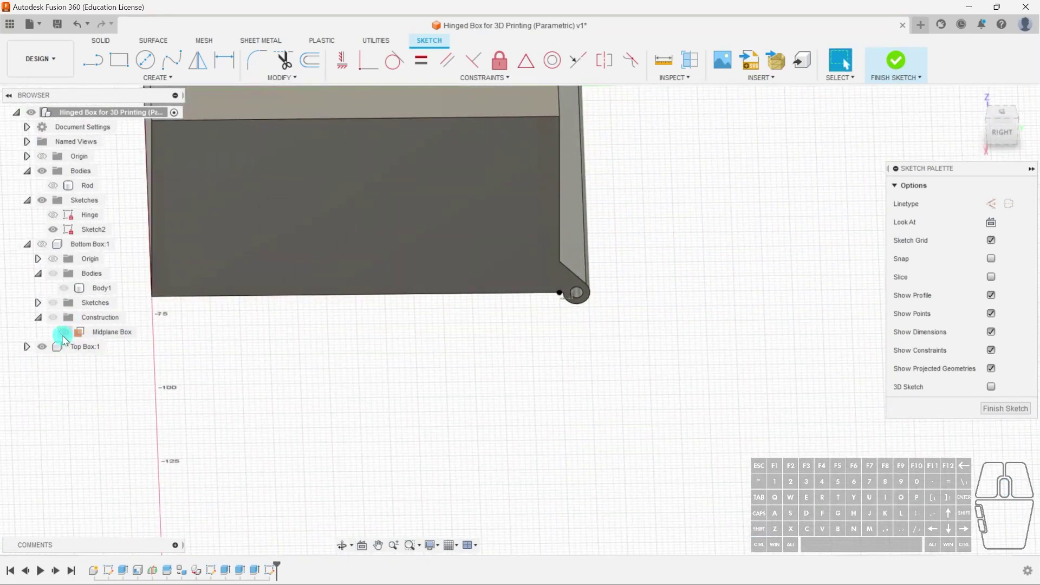
pyautogui.click(41, 347)
pyautogui.keyDown('shift'); pyautogui.moveTo(563, 255); pyautogui.dragTo(545, 328, button='middle'); pyautogui.keyUp('shift')
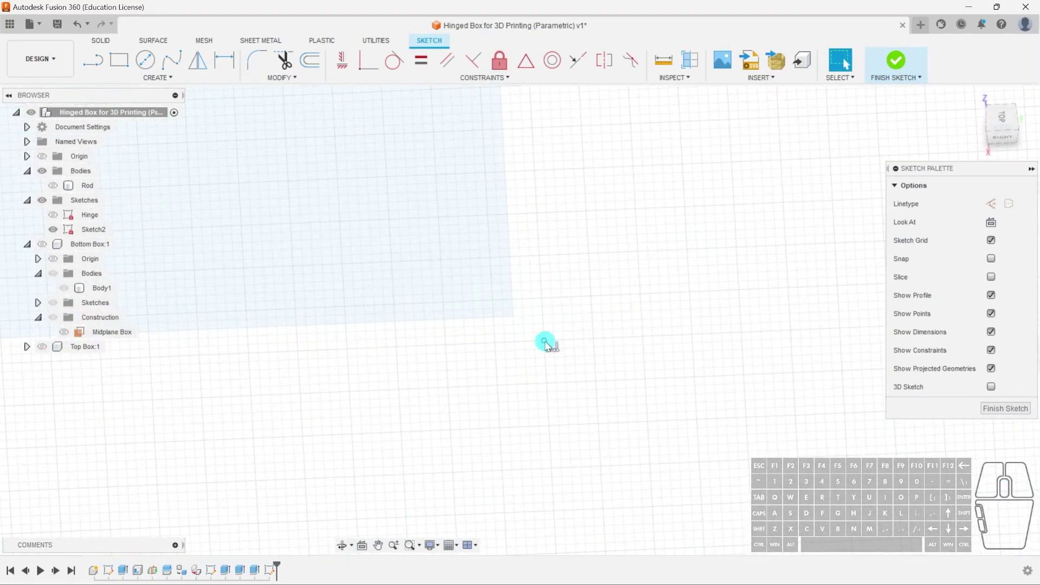
# - Draw a rectangle from the projected corner point, outside the box end, WallThickness high and 5.5 mm wide
pyautogui.press('r')
pyautogui.click(544, 340)
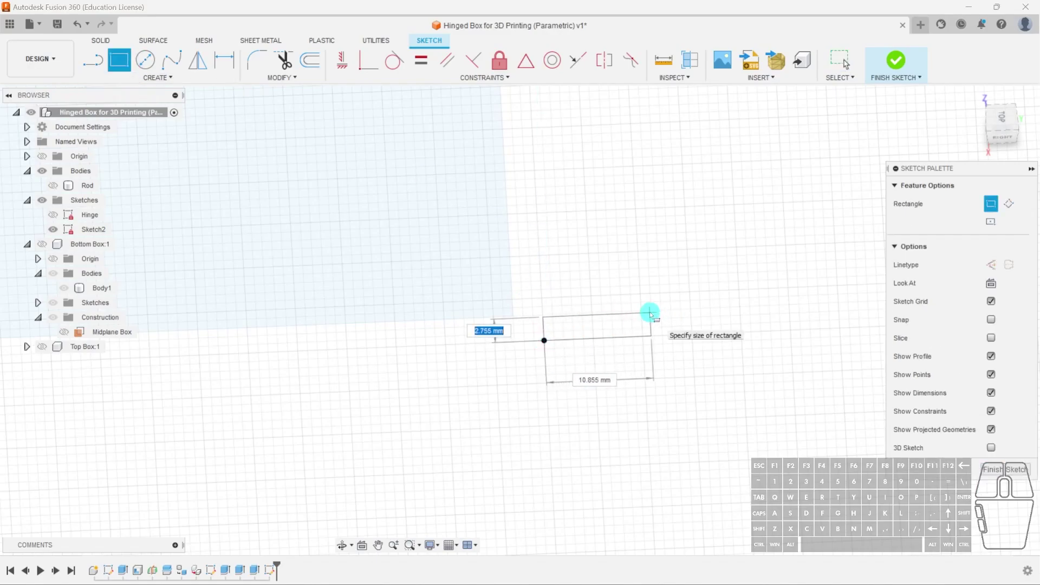
pyautogui.write('wall')
pyautogui.click(585, 353)
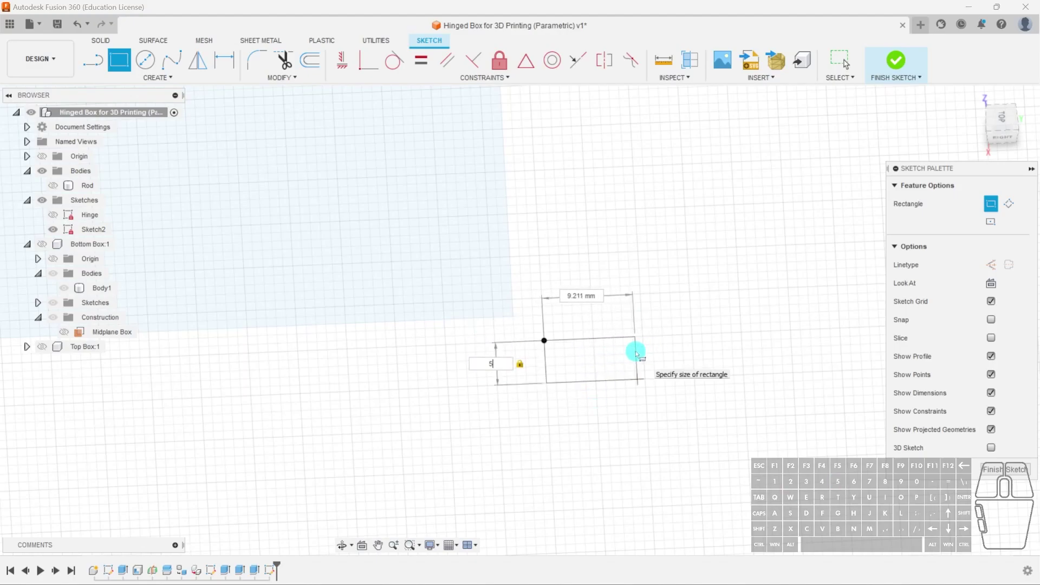
pyautogui.write('wall')
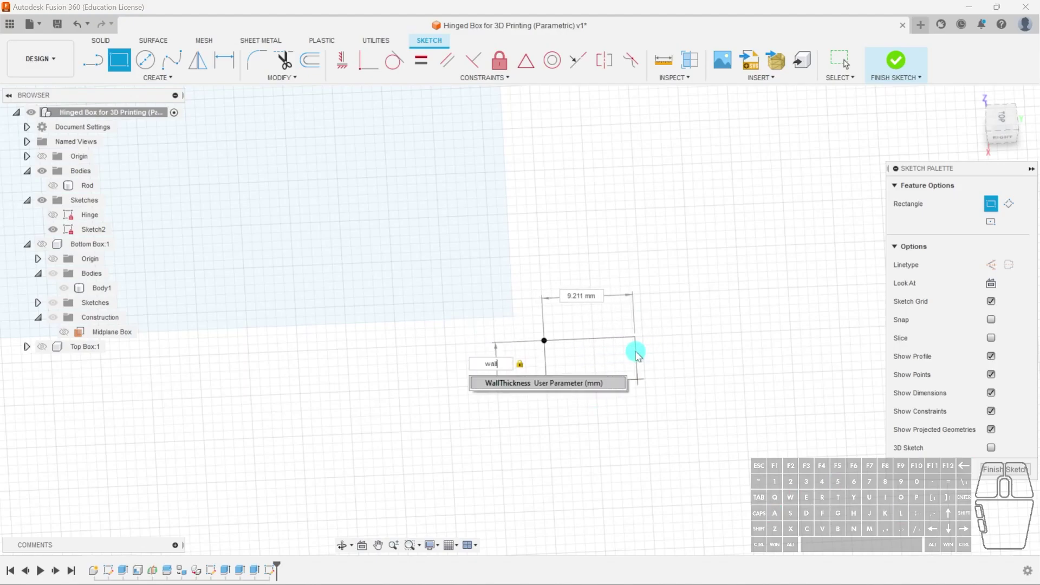
pyautogui.write('wal')
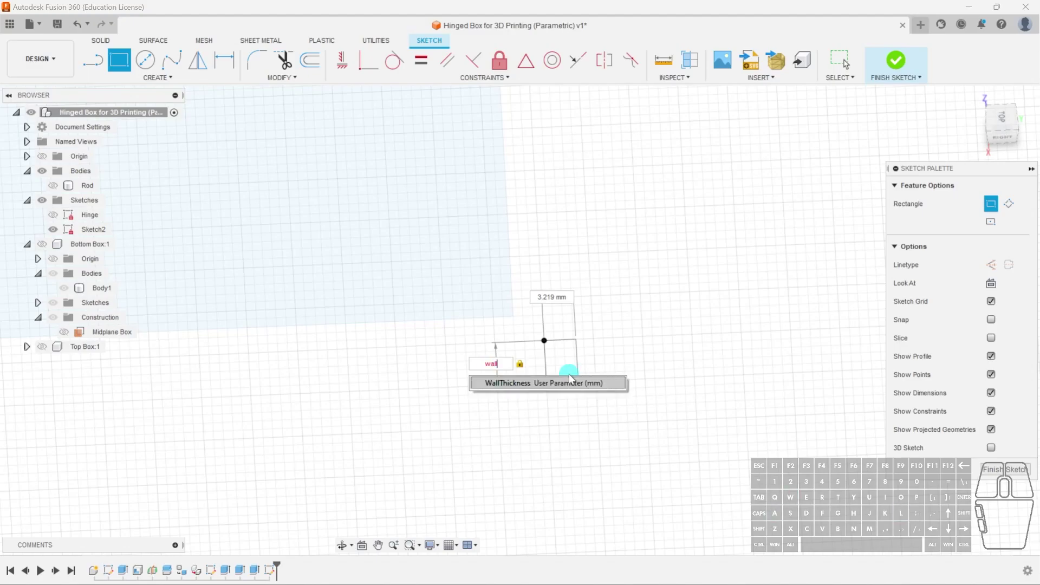
pyautogui.click(540, 383)
pyautogui.press('Tab')
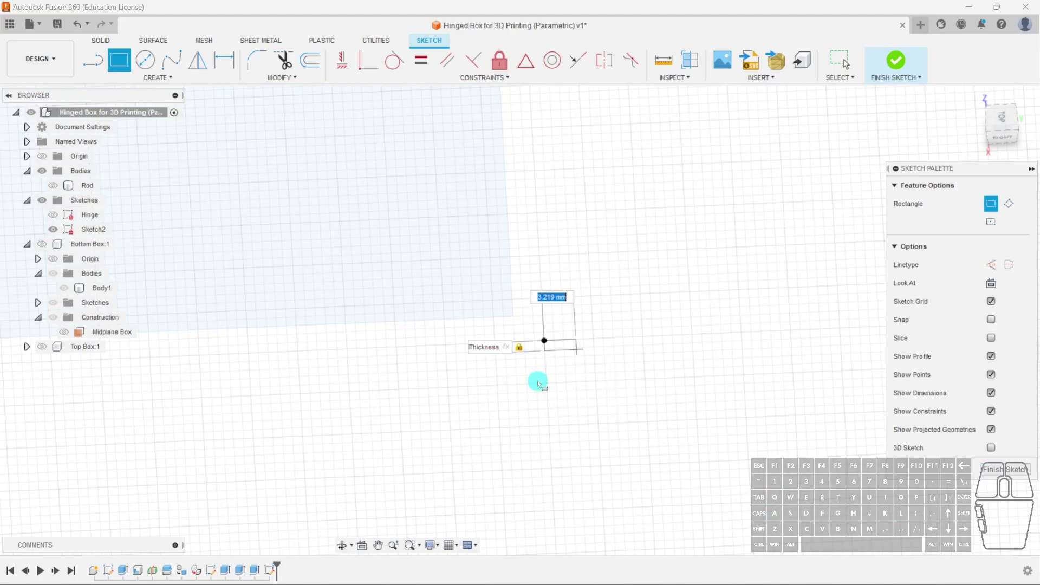
pyautogui.write('5.5')
pyautogui.press('Return')
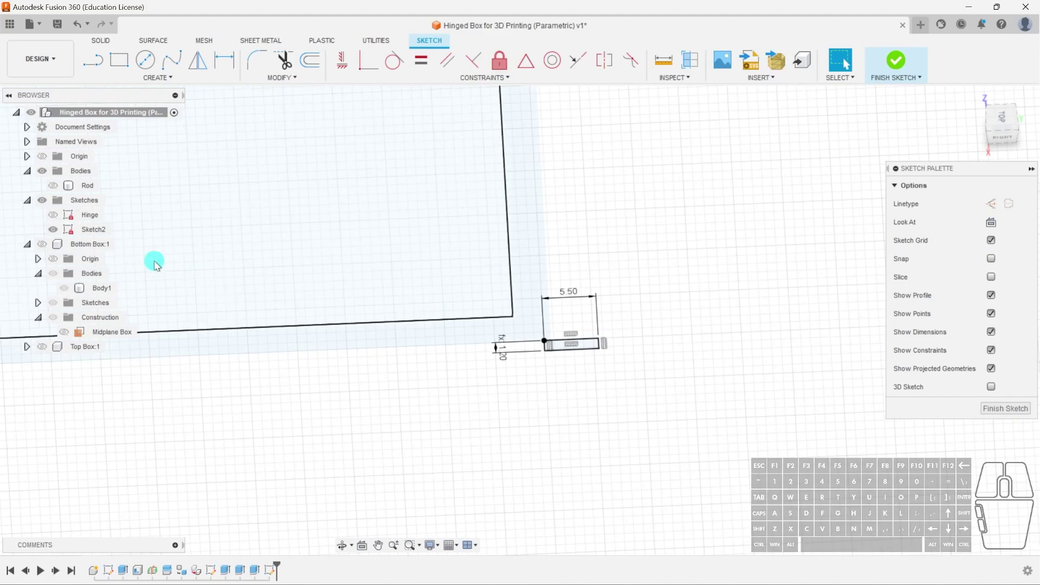
# - Compare the rectangle with the Top Box's hinge and try to flip it by setting its height to -WallThickness
pyautogui.click(41, 346)
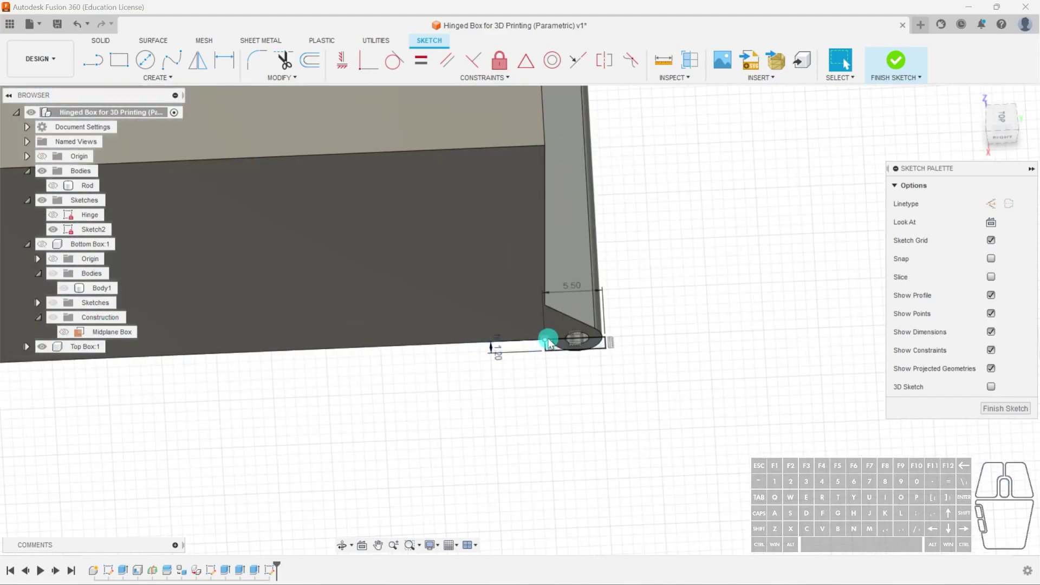
pyautogui.keyDown('shift'); pyautogui.moveTo(564, 362); pyautogui.dragTo(567, 232, button='middle'); pyautogui.keyUp('shift')
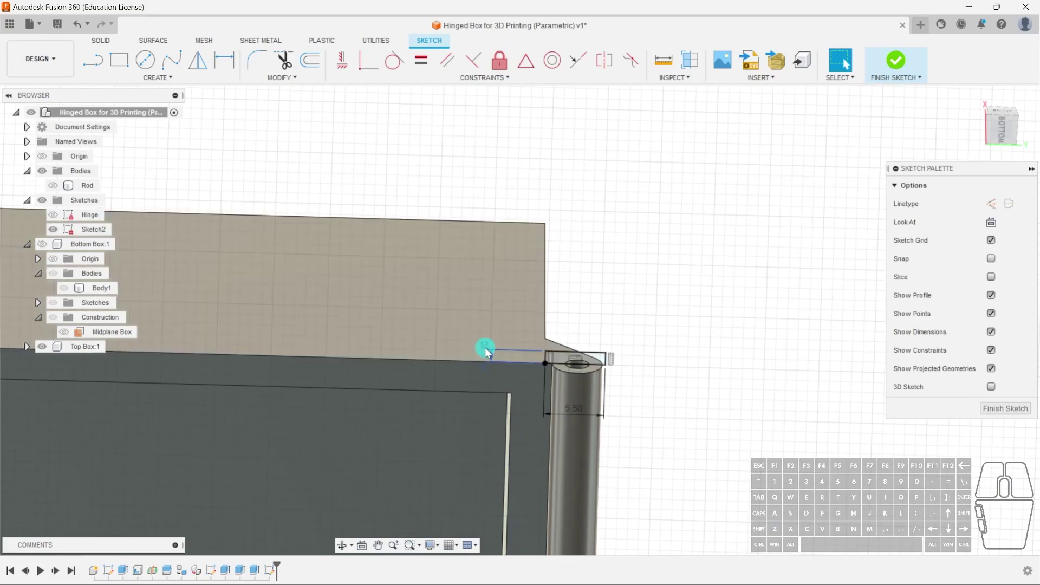
pyautogui.doubleClick(485, 347)
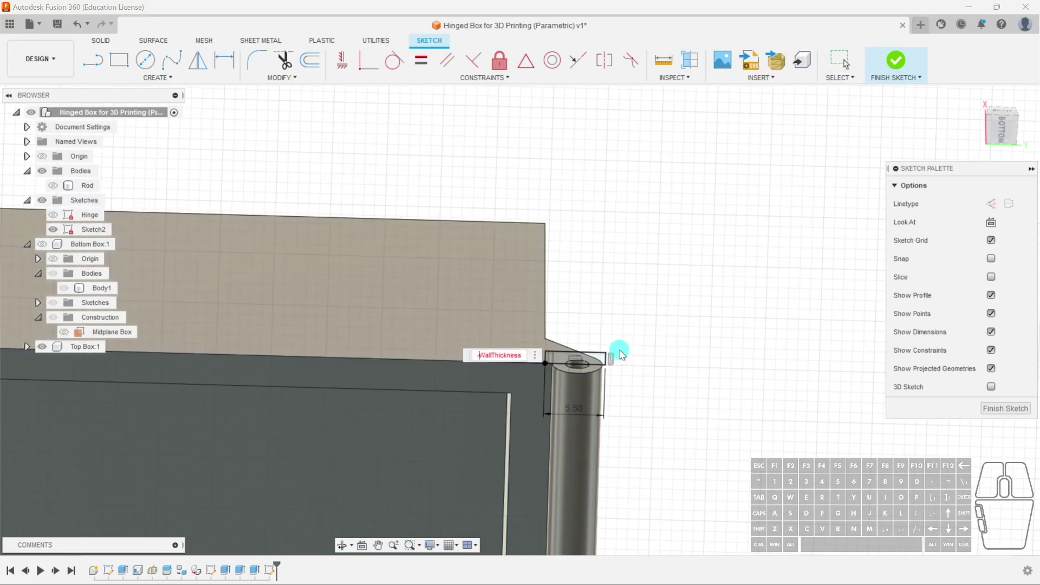
pyautogui.press('Return')
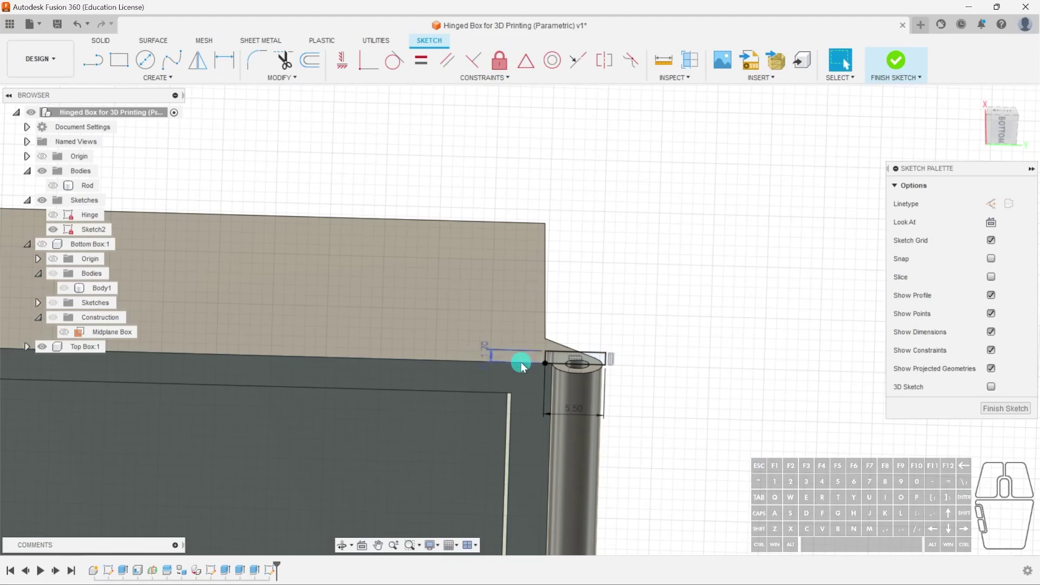
pyautogui.moveTo(655, 350)
pyautogui.keyDown('shift'); pyautogui.mouseDown(button='middle')
pyautogui.moveTo(660, 329)
pyautogui.moveTo(633, 429)
pyautogui.moveTo(566, 370)
pyautogui.moveTo(557, 376)
pyautogui.moveTo(548, 340)
pyautogui.mouseUp(button='middle'); pyautogui.keyUp('shift')
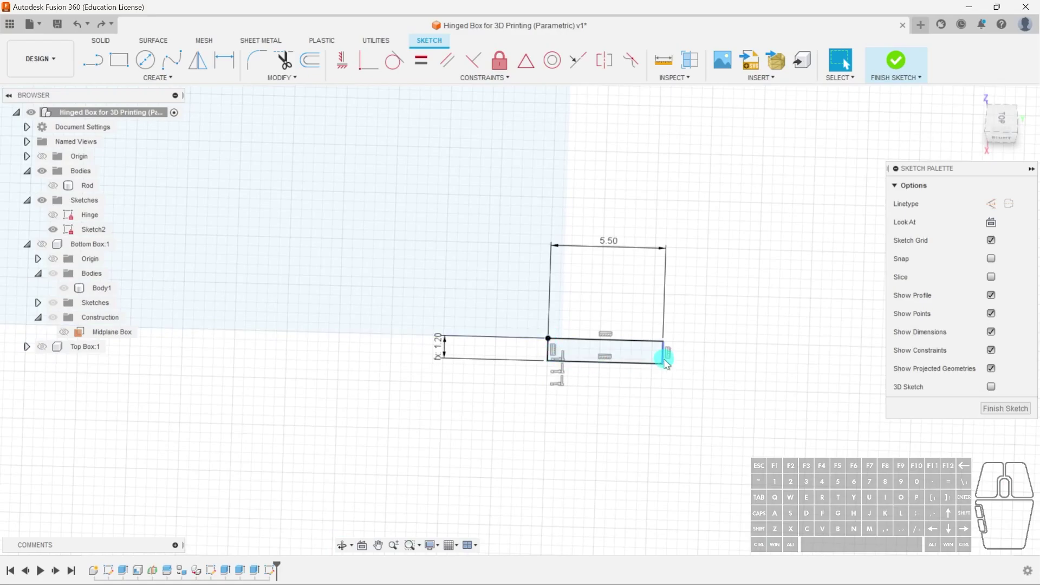
# - Draw a second rectangle from the projected corner point on the opposite side of the first, 5.5 mm wide and WallThickness high
pyautogui.press('r')
pyautogui.click(548, 338)
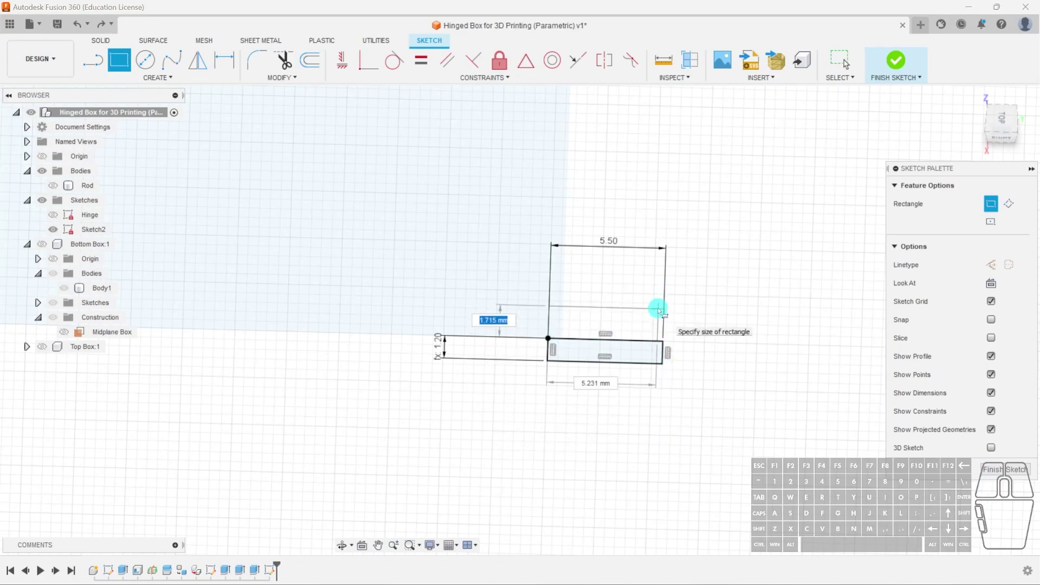
pyautogui.write('wall')
pyautogui.click(582, 339)
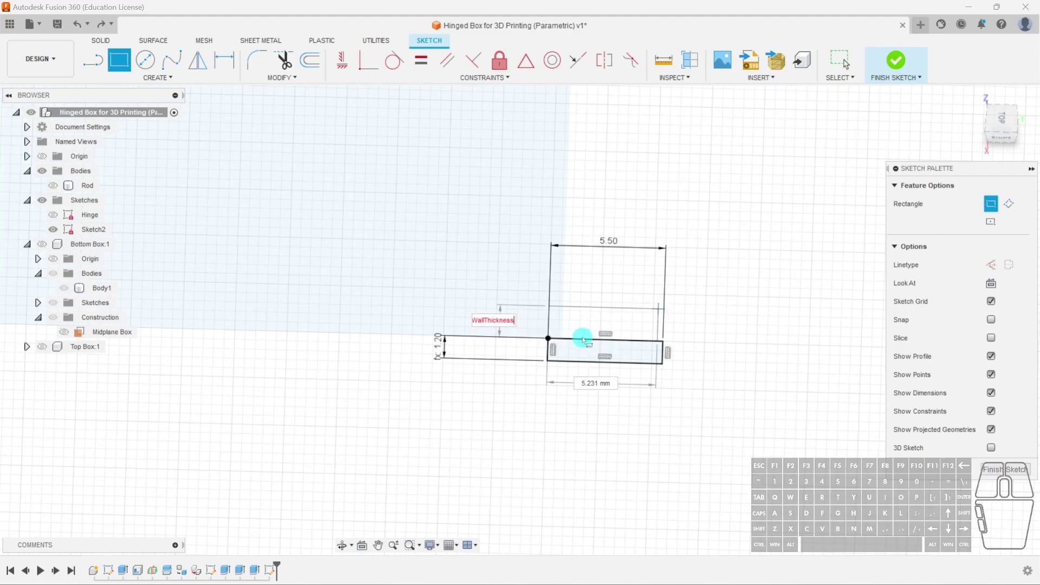
pyautogui.press('Tab')
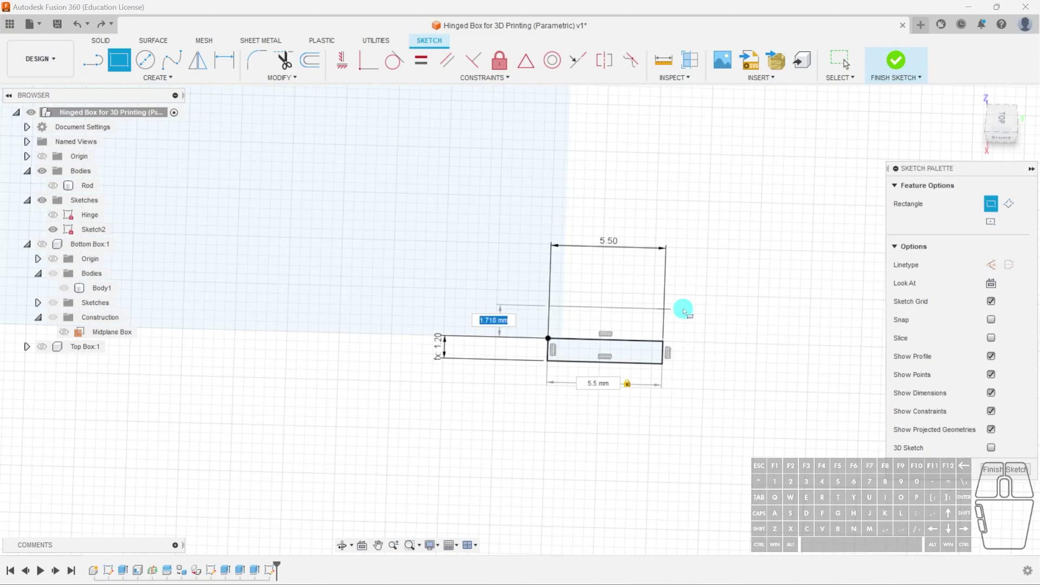
pyautogui.write('w')
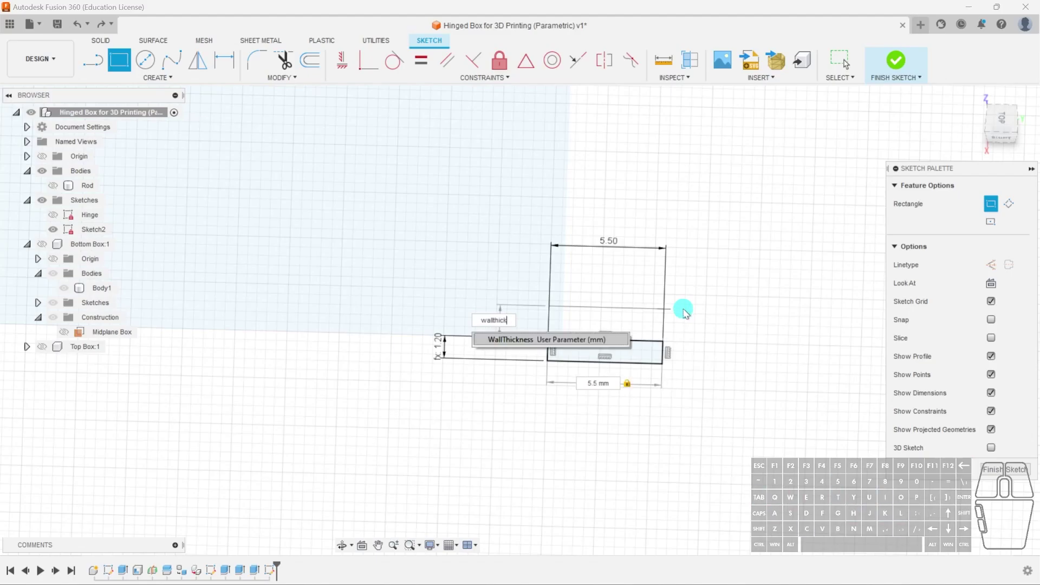
pyautogui.write('allthick')
pyautogui.click(596, 340)
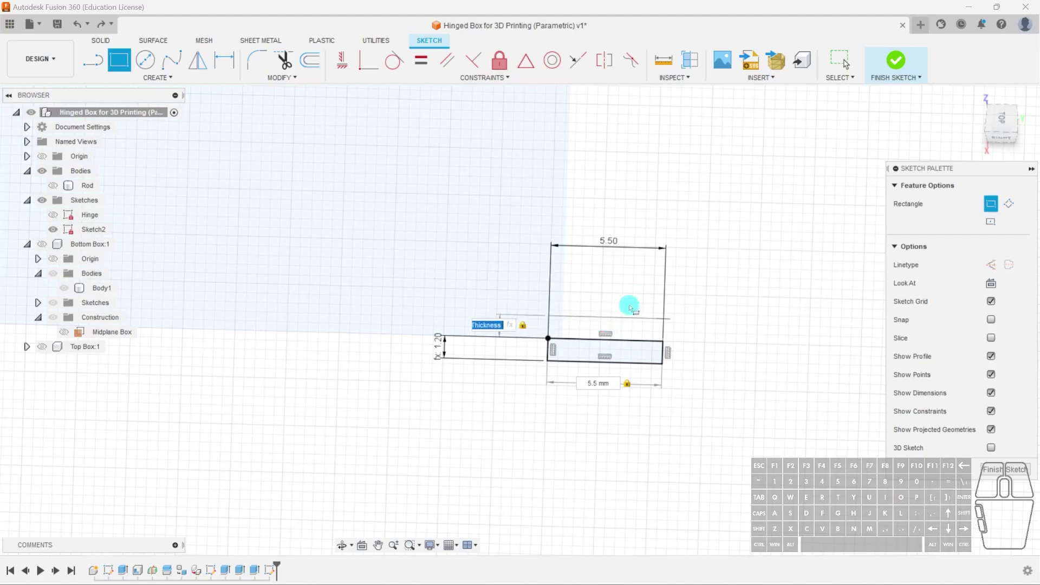
pyautogui.click(633, 321)
pyautogui.press('Escape')
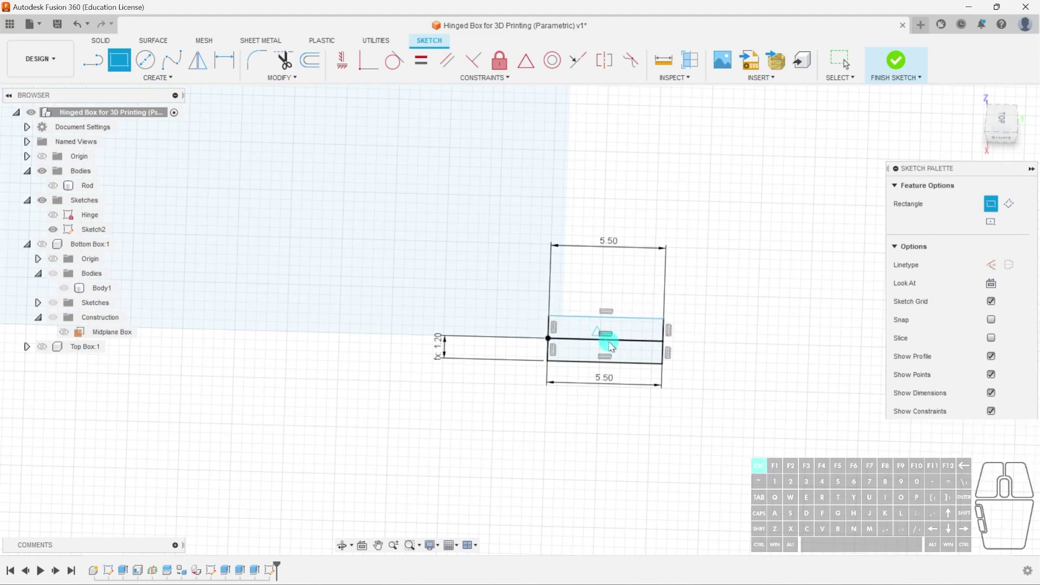
# - Delete the first rectangle outside the box end and dimension the remaining rectangle's height as WallThickness
pyautogui.doubleClick(638, 363)
pyautogui.press('Delete')
pyautogui.scroll(3, 600, 353)
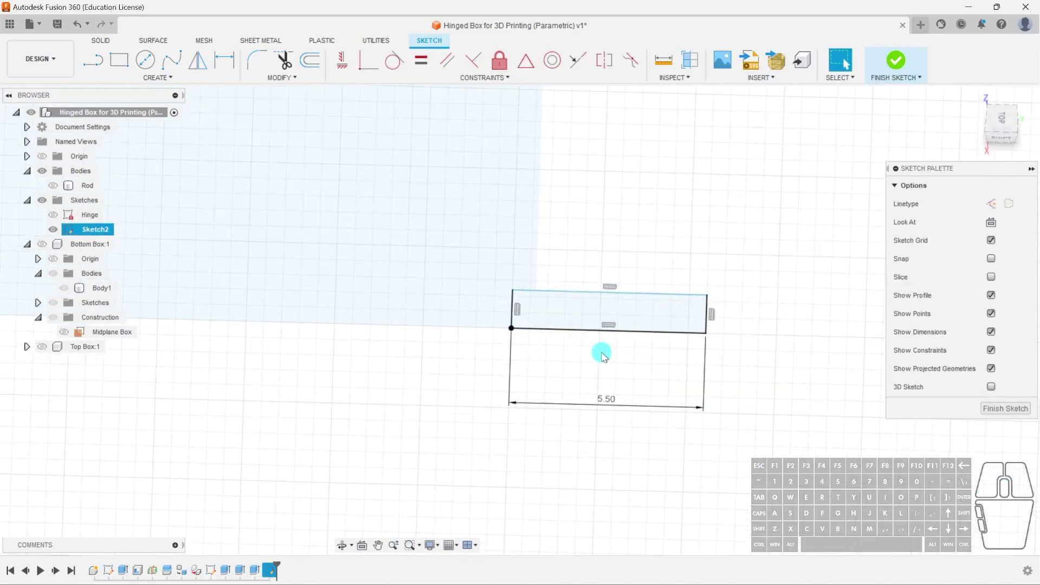
pyautogui.press('d')
pyautogui.click(707, 312)
pyautogui.click(753, 309)
pyautogui.write('wal')
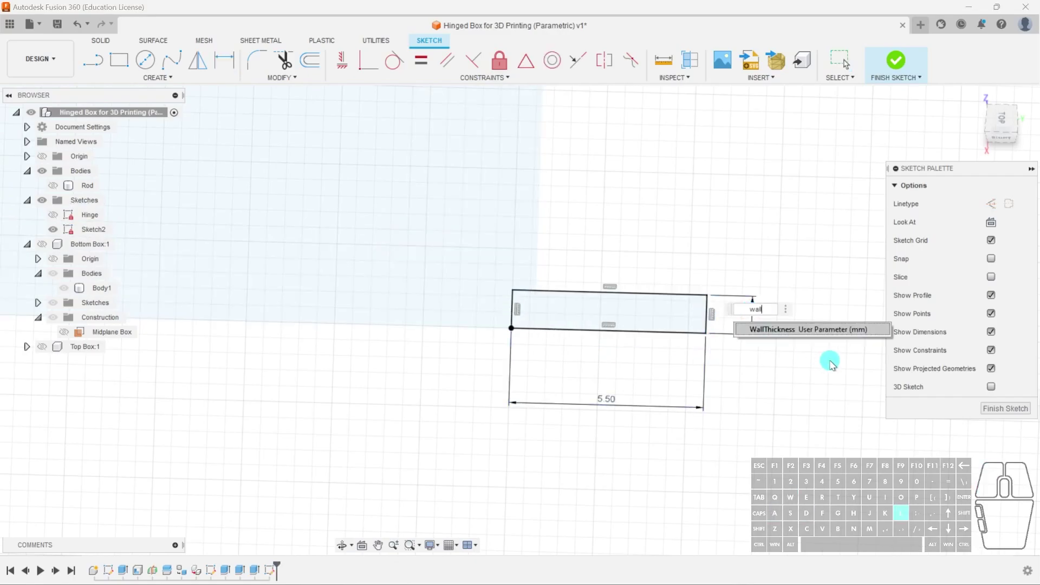
pyautogui.write('lthi')
pyautogui.click(818, 329)
pyautogui.press('Return')
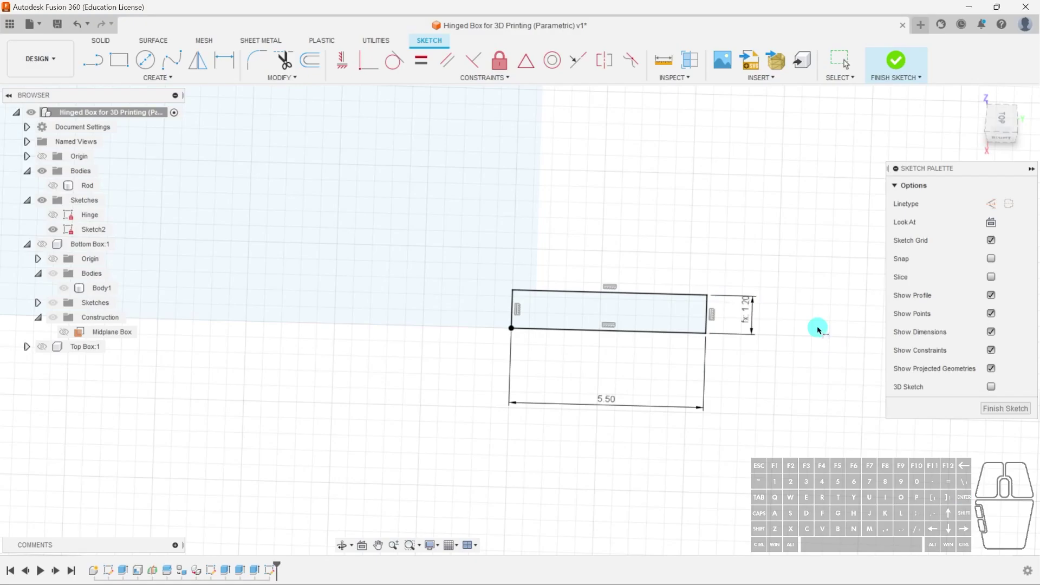
# - Draw a rectangle with height Gap on the inner long edge of the existing rectangle, extending slightly past its width
pyautogui.scroll(-2, 689, 327)
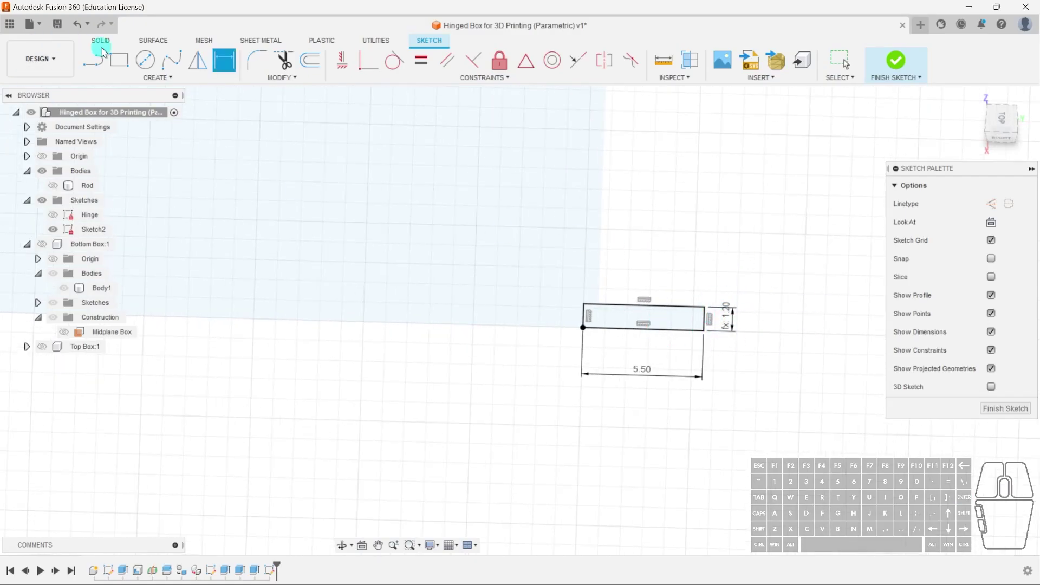
pyautogui.click(120, 60)
pyautogui.click(586, 305)
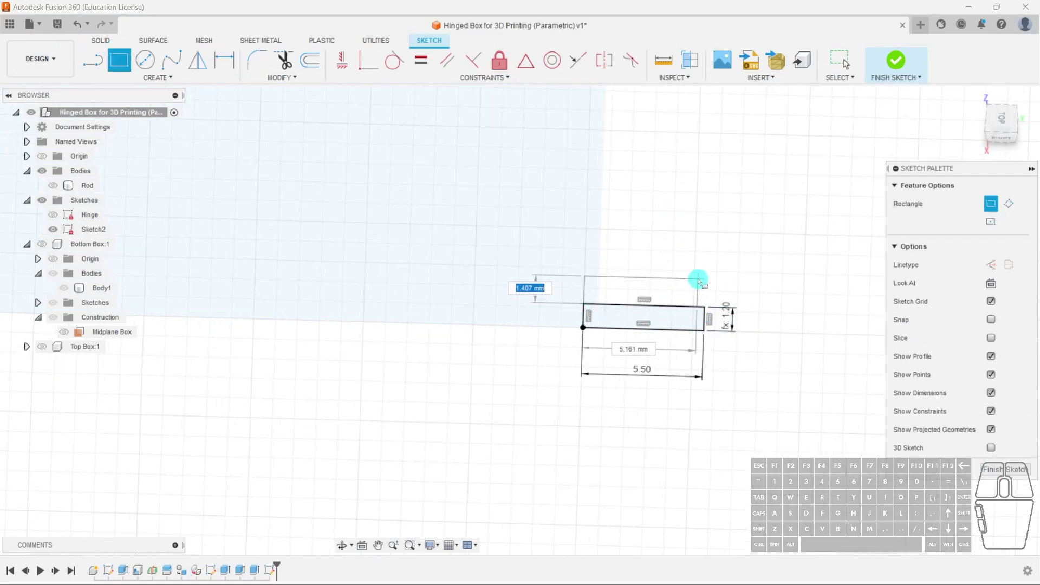
pyautogui.write('ga')
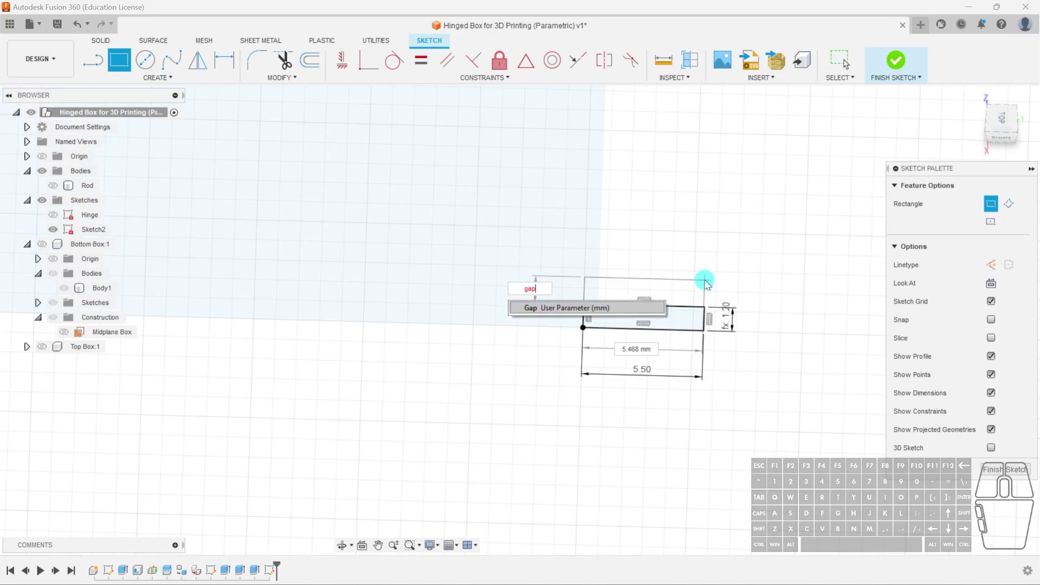
pyautogui.write('p')
pyautogui.press('Tab')
pyautogui.press('Tab')
pyautogui.write('gap')
pyautogui.click(616, 310)
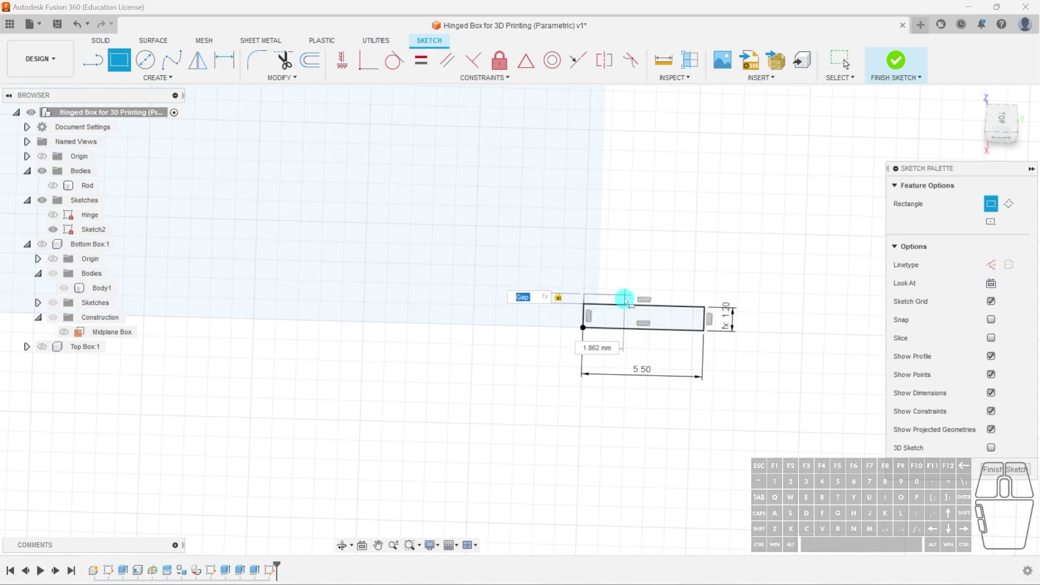
pyautogui.press('Tab')
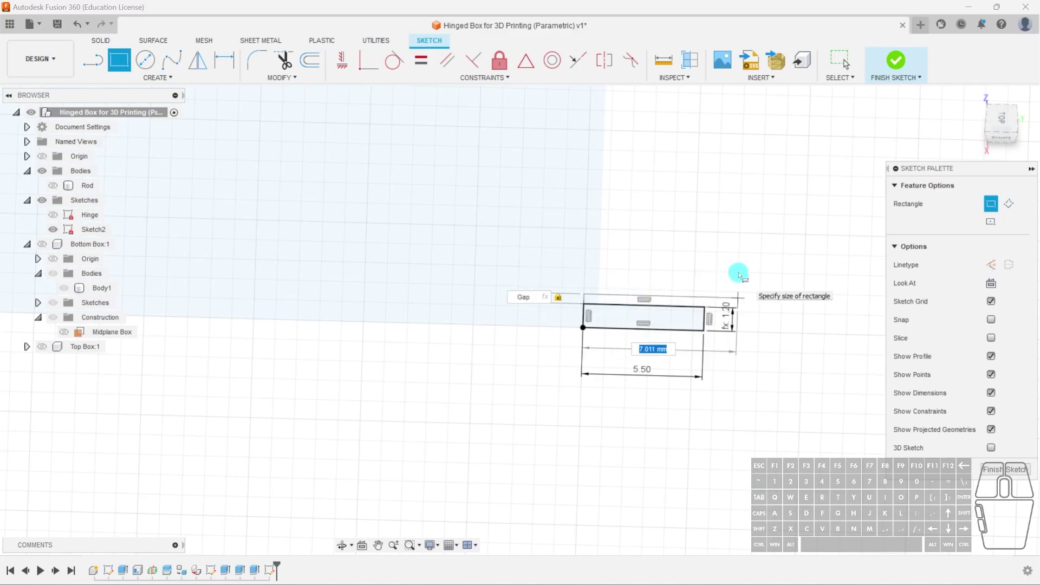
pyautogui.click(748, 295)
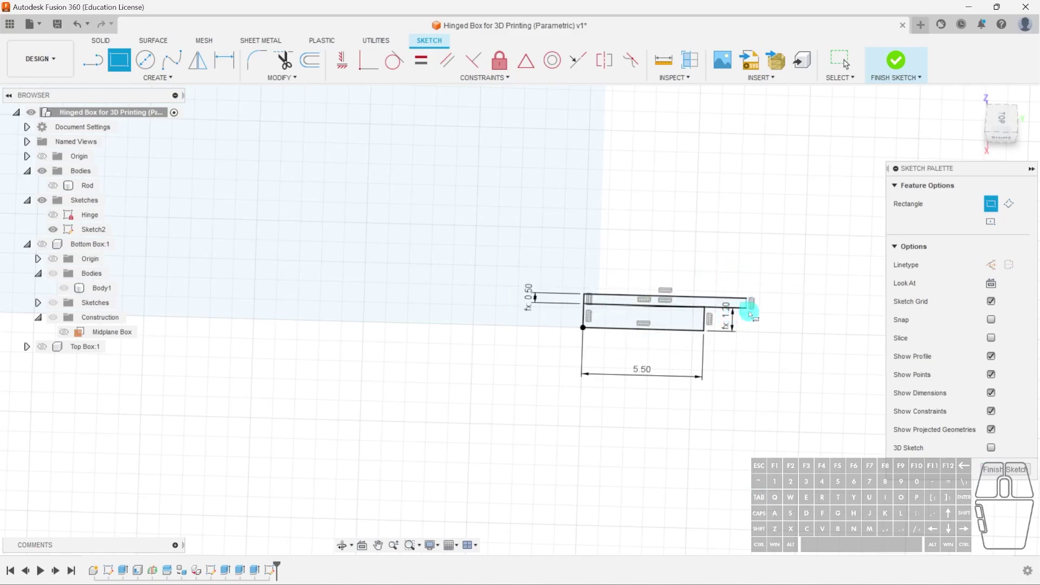
# - Dimension the gap rectangle's width by linking it to the existing 5.50 mm width dimension
pyautogui.press('d')
pyautogui.click(738, 311)
pyautogui.click(750, 345)
pyautogui.click(643, 369)
pyautogui.press('Return')
pyautogui.scroll(-5, 748, 312)
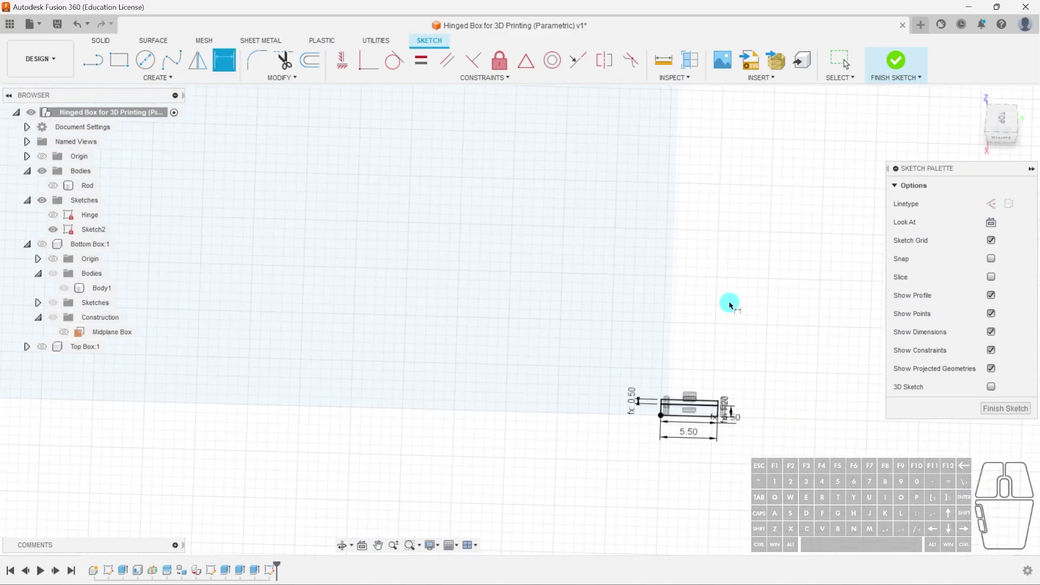
# - Draw a line about 80 mm long from the projected corner along the hinge edge and convert it to construction geometry
pyautogui.press('l')
pyautogui.moveTo(680, 155)
pyautogui.keyDown('shift'); pyautogui.mouseDown(button='middle')
pyautogui.moveTo(683, 170)
pyautogui.moveTo(588, 352)
pyautogui.mouseUp(button='middle'); pyautogui.keyUp('shift')
pyautogui.click(669, 439)
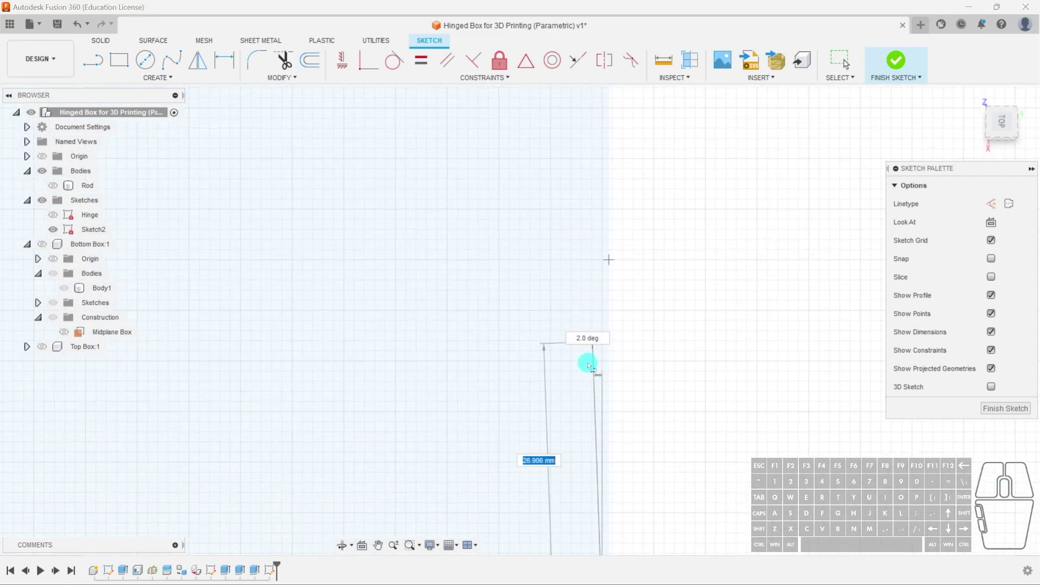
pyautogui.scroll(-5, 587, 308)
pyautogui.click(592, 121)
pyautogui.press('Escape')
pyautogui.click(592, 186)
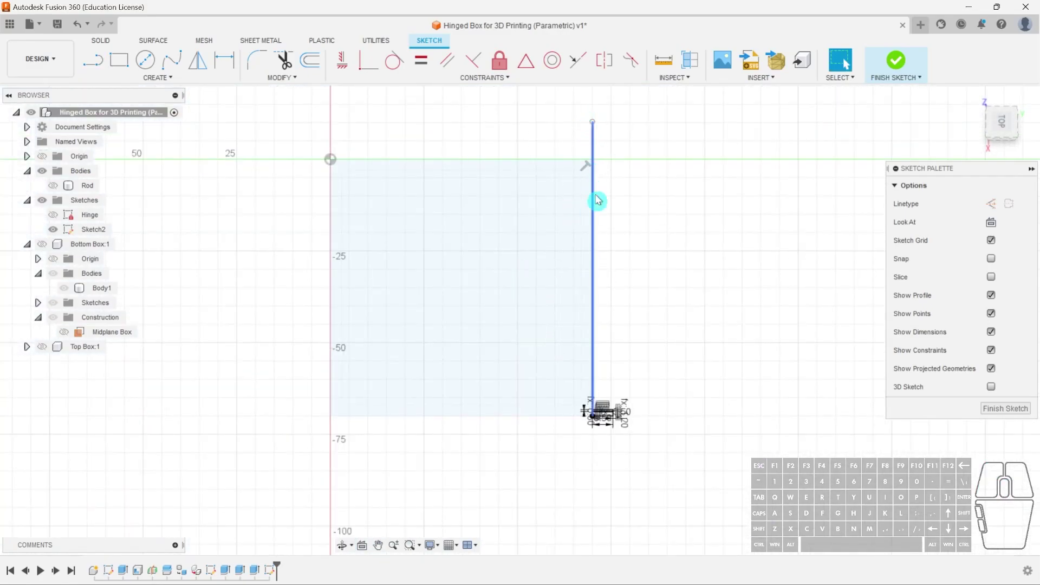
pyautogui.press('x')
pyautogui.scroll(5, 594, 441)
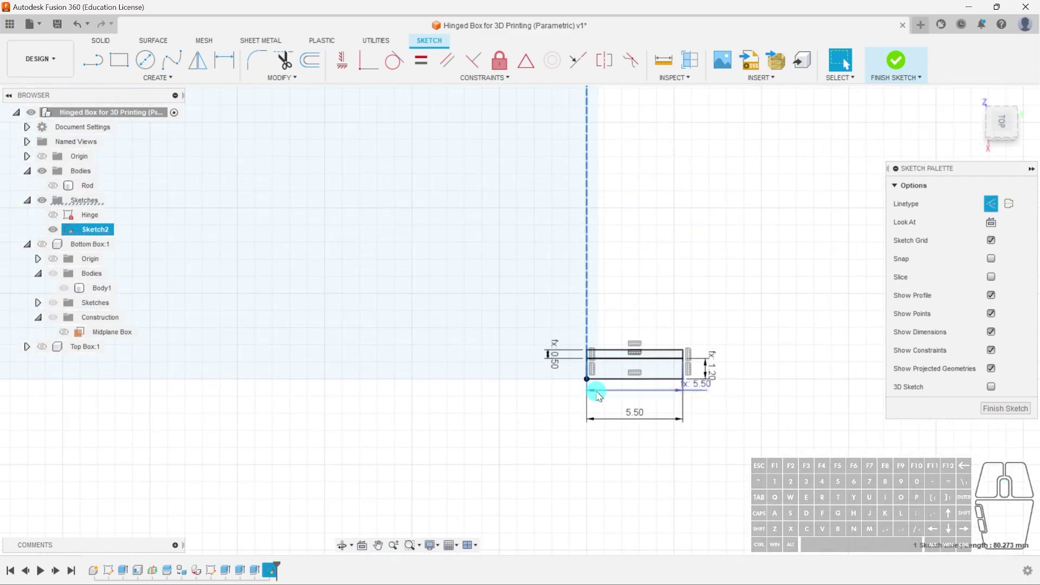
# - Undo the construction line drawn along the hinge edge
pyautogui.click(672, 238)
pyautogui.moveTo(671, 177)
pyautogui.mouseDown(button='middle')
pyautogui.moveTo(653, 346)
pyautogui.moveTo(634, 283)
pyautogui.moveTo(609, 421)
pyautogui.mouseUp(button='middle')
pyautogui.click(581, 183)
pyautogui.moveTo(647, 473); pyautogui.dragTo(634, 336, button='middle')
pyautogui.hotkey('ctrl', 'z')
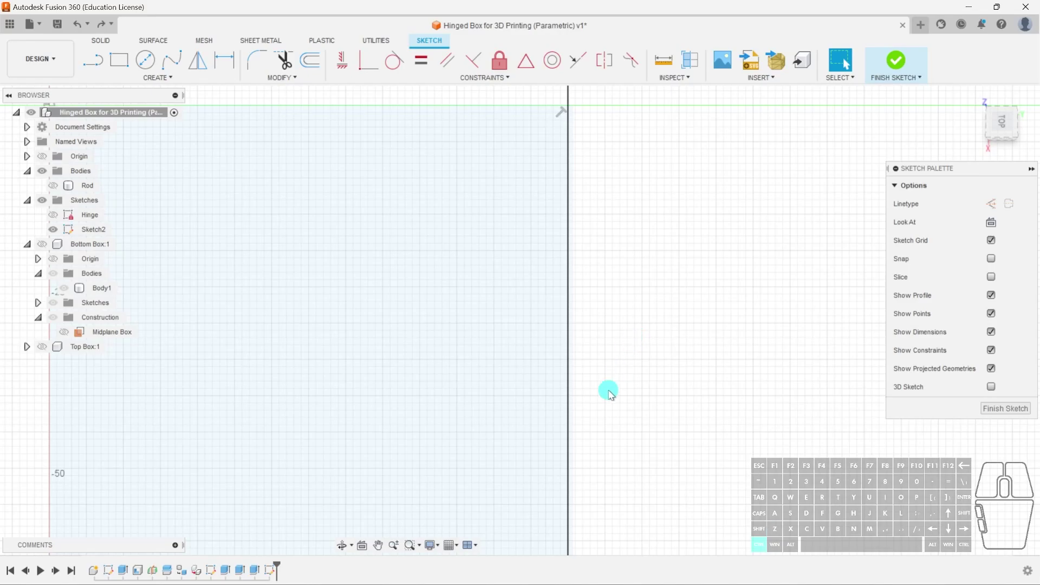
pyautogui.scroll(-3, 624, 271)
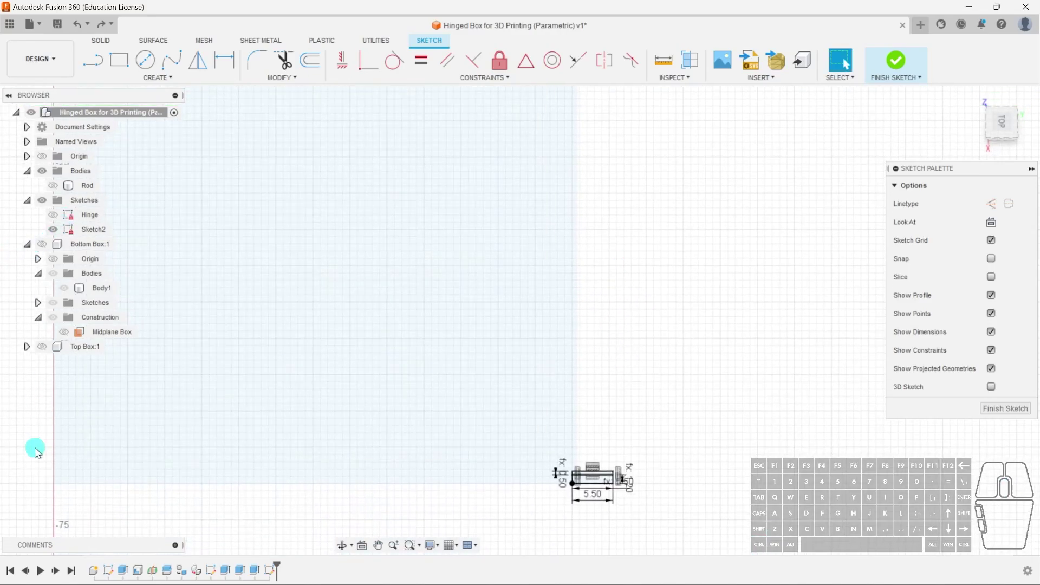
# - Show the Top Box, project its hinge-side edge into the sketch, and hide the component again
pyautogui.click(42, 347)
pyautogui.keyDown('shift'); pyautogui.moveTo(677, 433); pyautogui.dragTo(674, 339, button='middle'); pyautogui.keyUp('shift')
pyautogui.press('p')
pyautogui.click(607, 287)
pyautogui.keyDown('shift'); pyautogui.moveTo(611, 285); pyautogui.dragTo(699, 458, button='middle'); pyautogui.keyUp('shift')
pyautogui.click(810, 243)
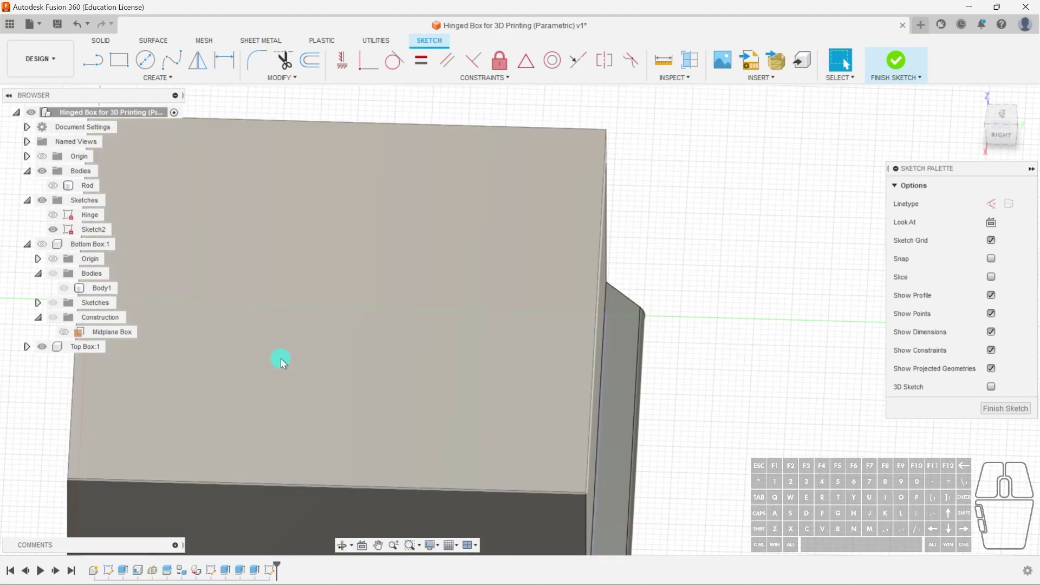
pyautogui.click(41, 347)
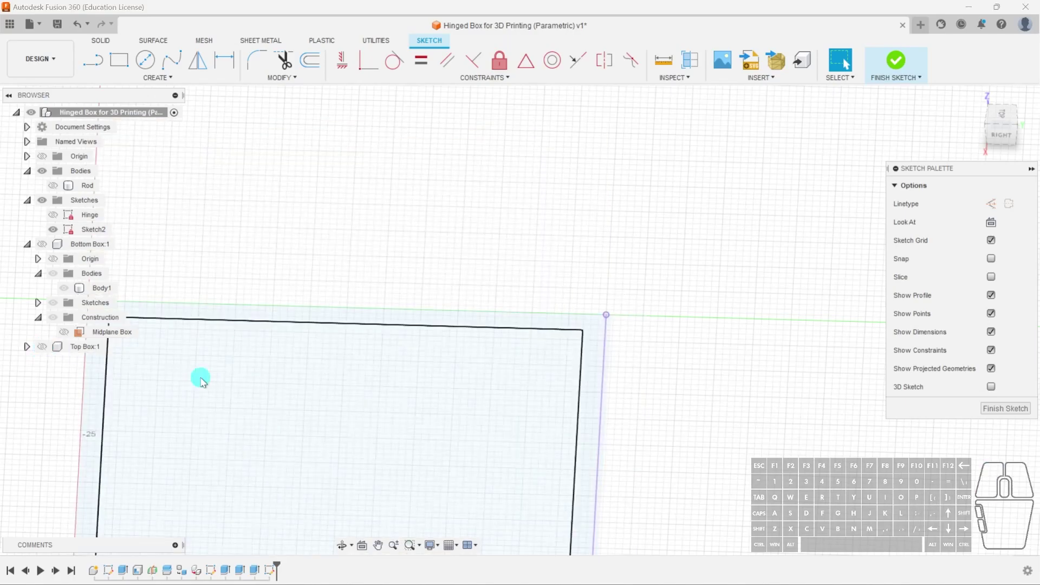
# - Draw a perpendicular line about 18.6 mm long outward from the projected edge's midpoint and convert it to construction geometry
pyautogui.moveTo(202, 376)
pyautogui.keyDown('shift'); pyautogui.mouseDown(button='middle')
pyautogui.moveTo(537, 437)
pyautogui.moveTo(448, 213)
pyautogui.moveTo(495, 264)
pyautogui.moveTo(486, 241)
pyautogui.mouseUp(button='middle'); pyautogui.keyUp('shift')
pyautogui.press('l')
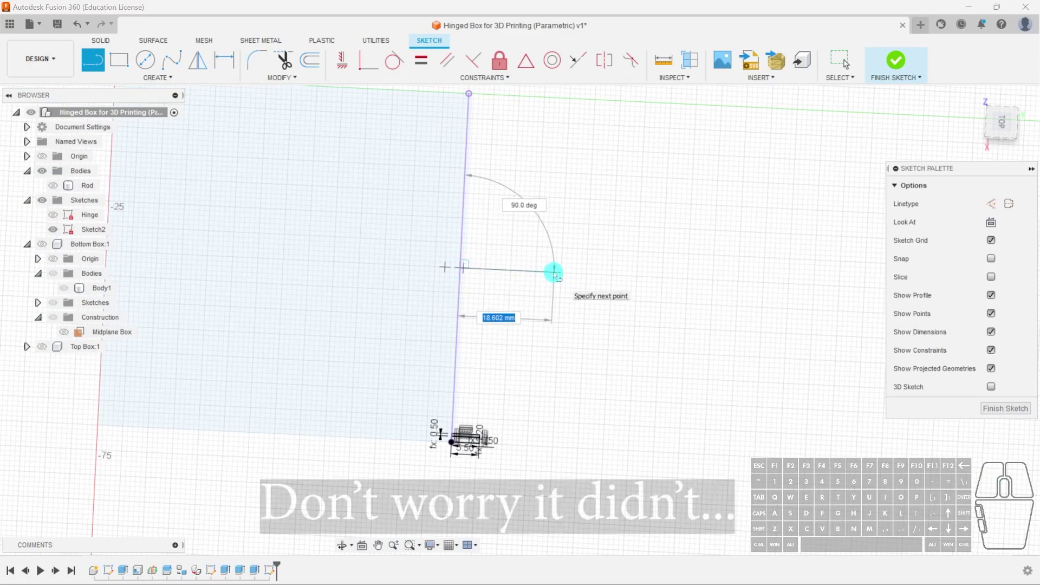
pyautogui.click(554, 273)
pyautogui.press('Escape')
pyautogui.click(522, 270)
pyautogui.press('x')
# - Draw a line from the projected edge's midpoint along that edge toward the stacked rectangles
pyautogui.press('l')
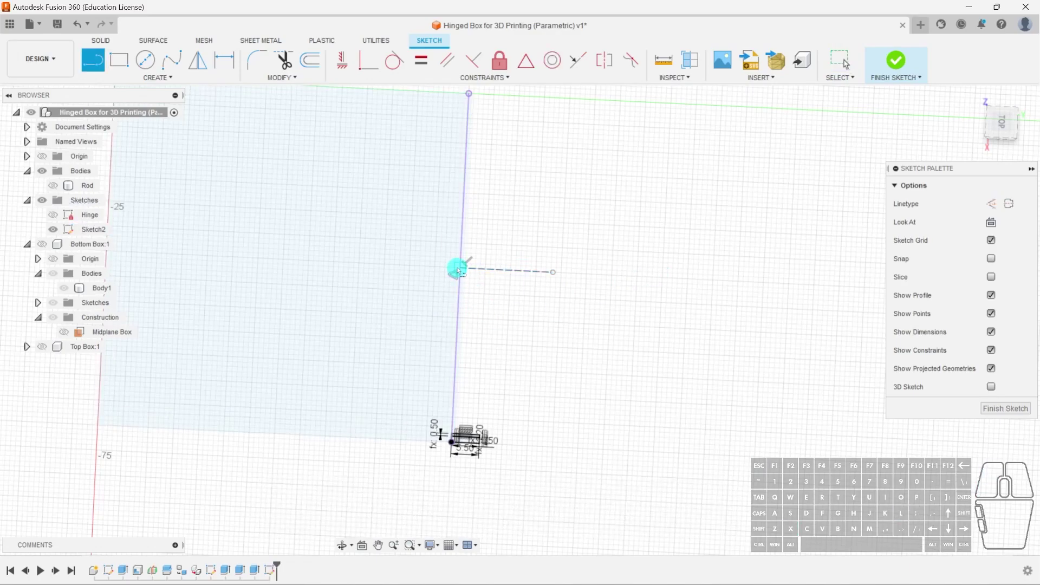
pyautogui.moveTo(459, 270); pyautogui.dragTo(454, 329)
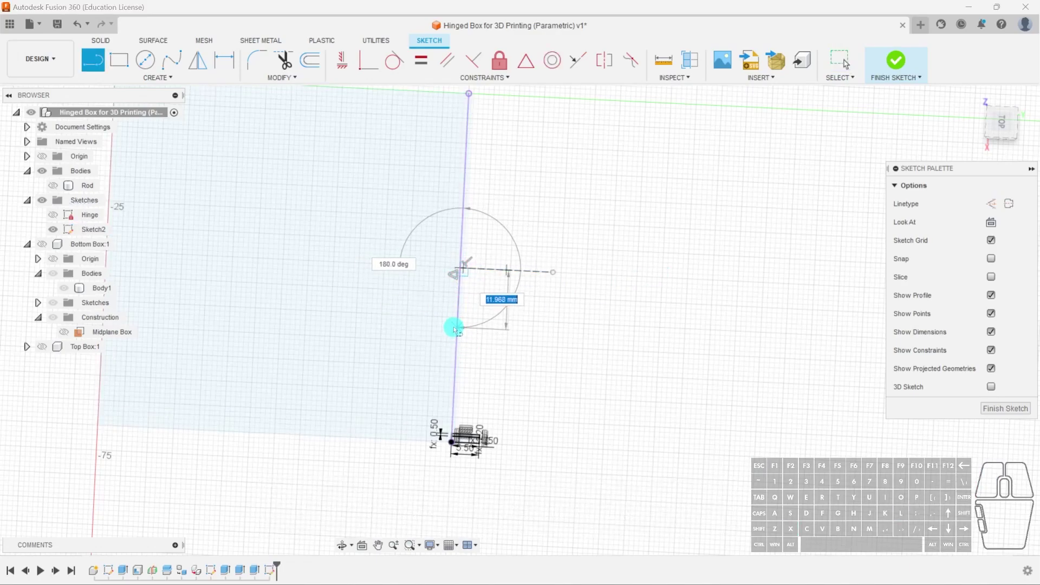
# - Draw an 11.5 mm line along the projected box edge from the dashed centreline and convert it to construction geometry
pyautogui.write('11.5')
pyautogui.press('Return')
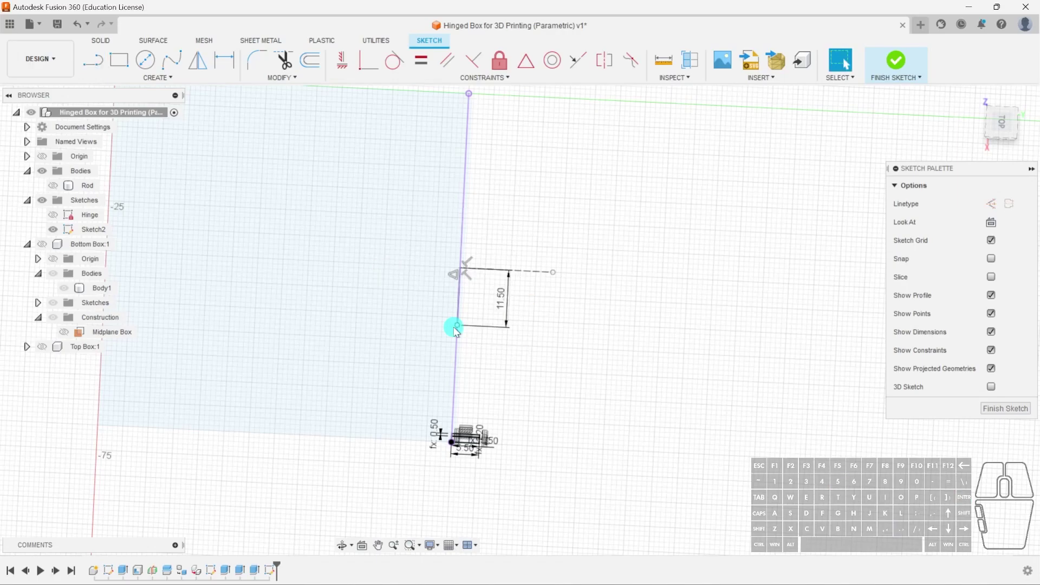
pyautogui.scroll(3, 498, 244)
pyautogui.click(446, 294)
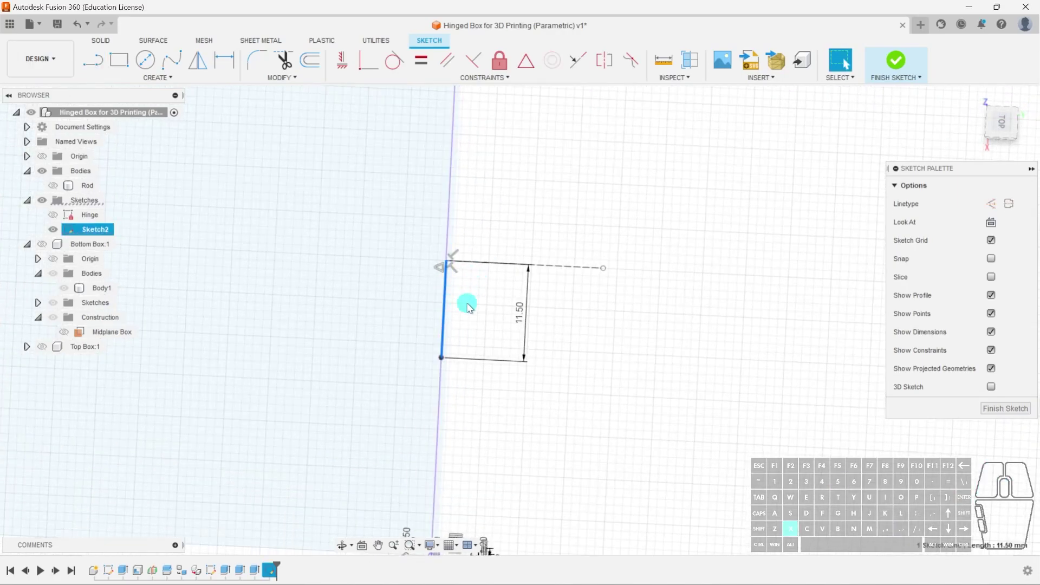
pyautogui.click(573, 332)
pyautogui.scroll(-1, 563, 338)
# - Draw a rectangle about 11.9 mm wide from the construction line's free end, with its height set to the Gap parameter
pyautogui.press('r')
pyautogui.click(451, 357)
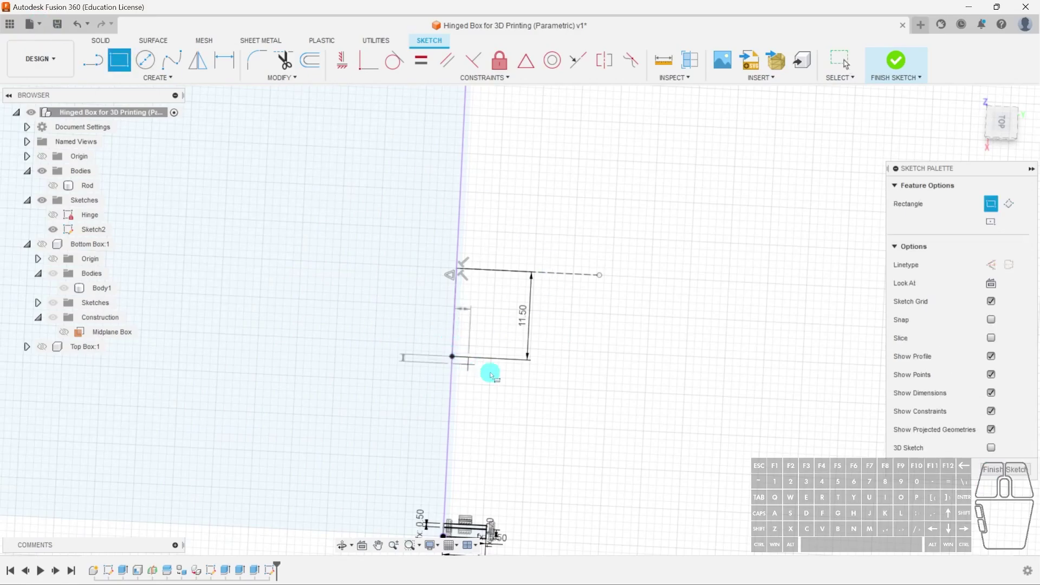
pyautogui.write('gap')
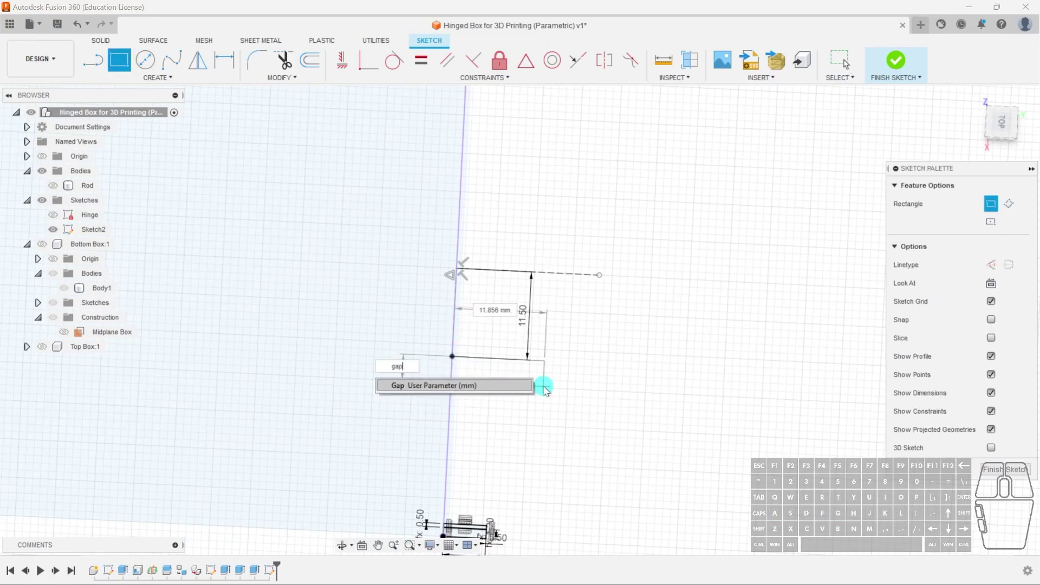
pyautogui.click(517, 386)
pyautogui.press('Tab')
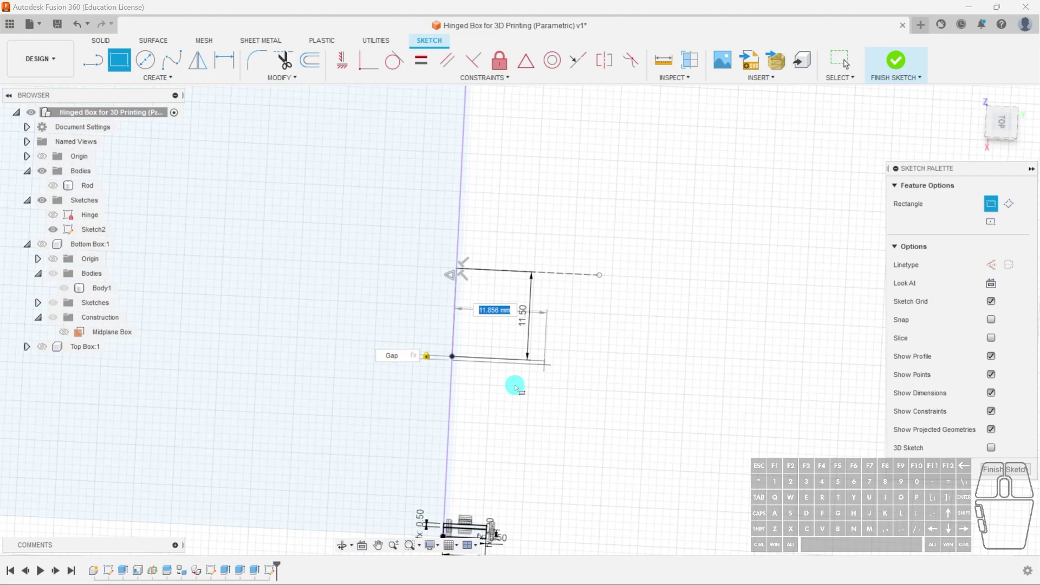
pyautogui.press('Return')
# - Dimension the new rectangle's width by linking it to the existing 5.50 mm width dimension at the edge's corner
pyautogui.press('d')
pyautogui.click(526, 366)
pyautogui.click(534, 386)
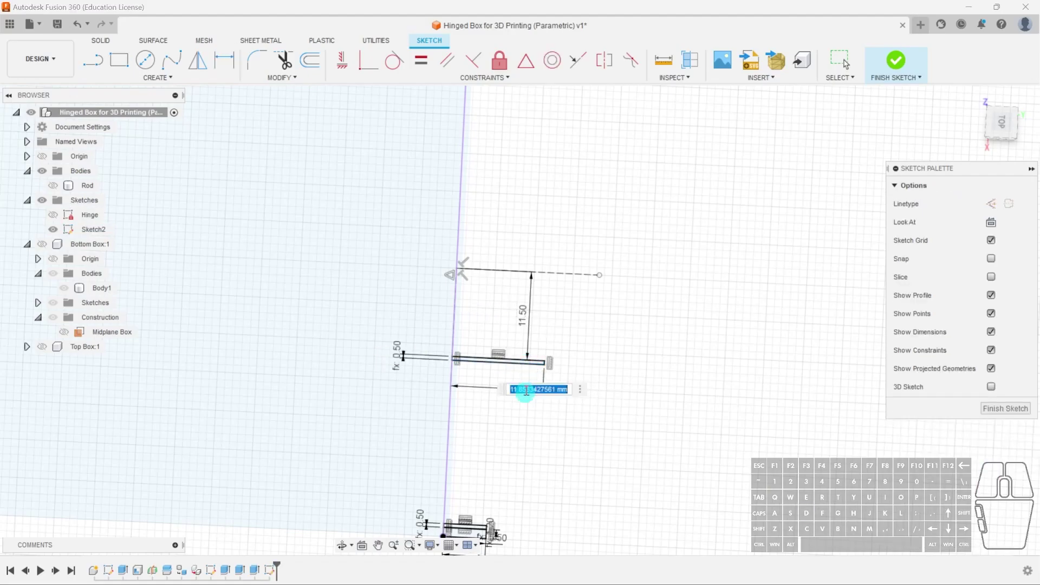
pyautogui.moveTo(525, 509); pyautogui.dragTo(532, 341, button='middle')
pyautogui.click(472, 387)
pyautogui.press('Return')
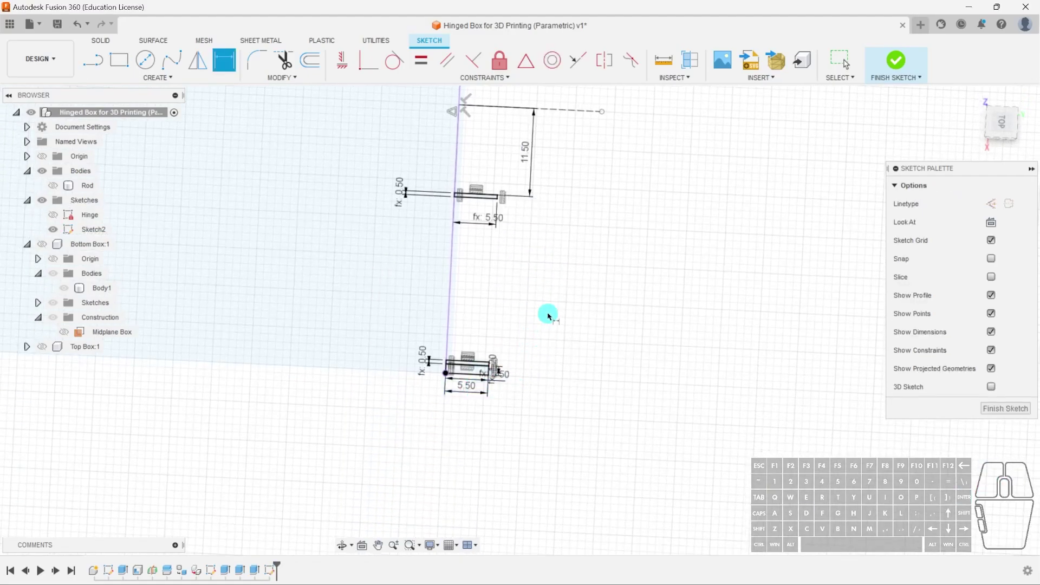
# - Mirror the new gap rectangle and the corner rectangles about the dashed centreline, and finish the sketch
pyautogui.moveTo(547, 273); pyautogui.dragTo(549, 344, button='middle')
pyautogui.scroll(-2, 548, 345)
pyautogui.click(198, 60)
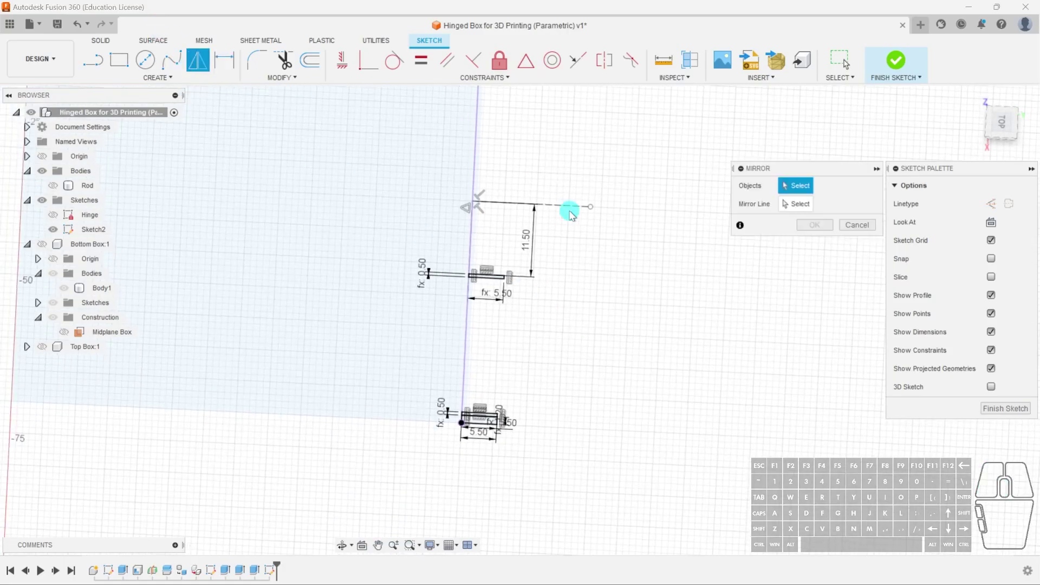
pyautogui.click(499, 278)
pyautogui.click(490, 417)
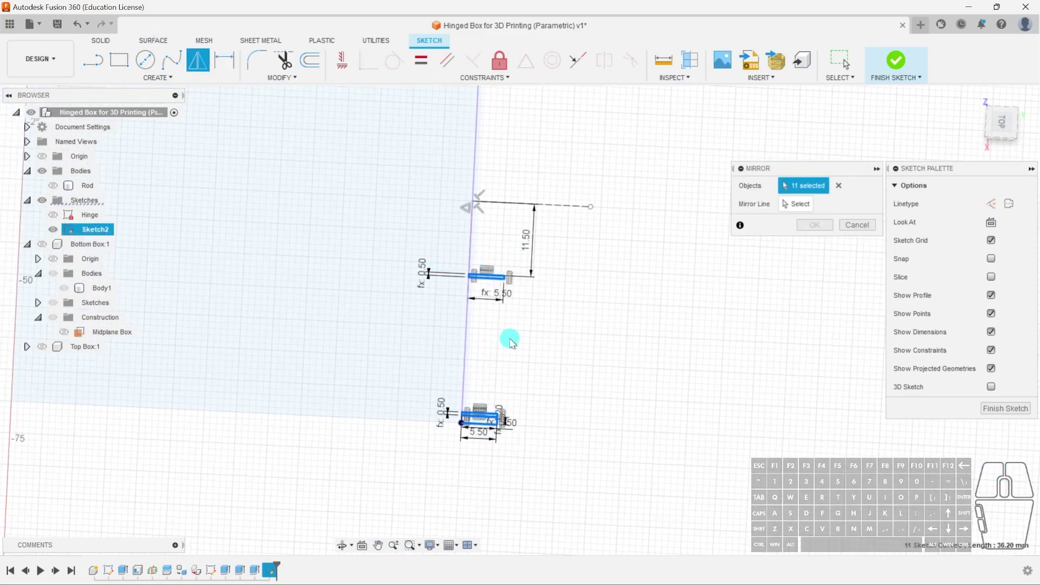
pyautogui.click(798, 204)
pyautogui.click(531, 207)
pyautogui.click(814, 224)
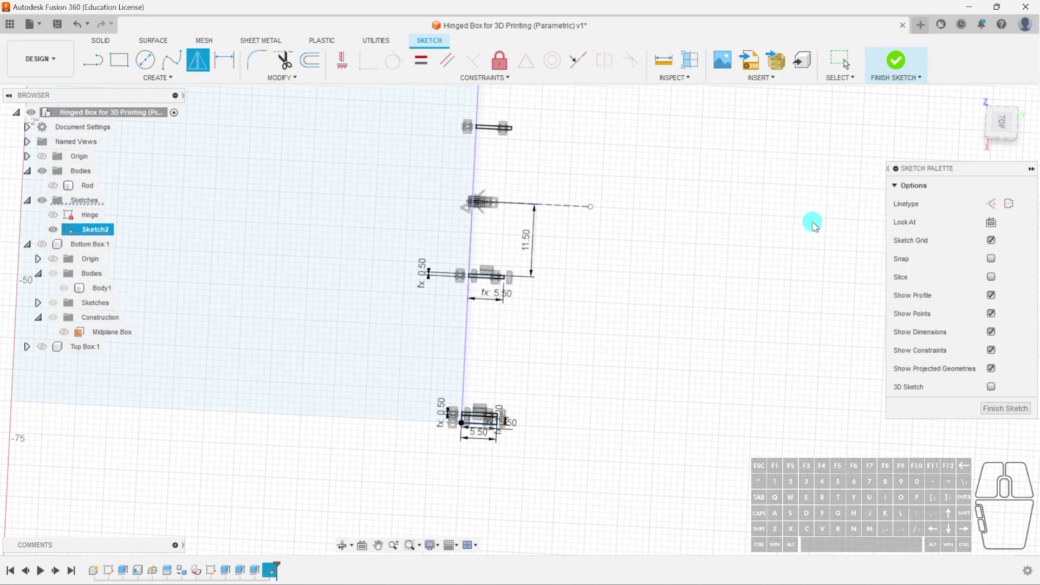
pyautogui.click(1017, 410)
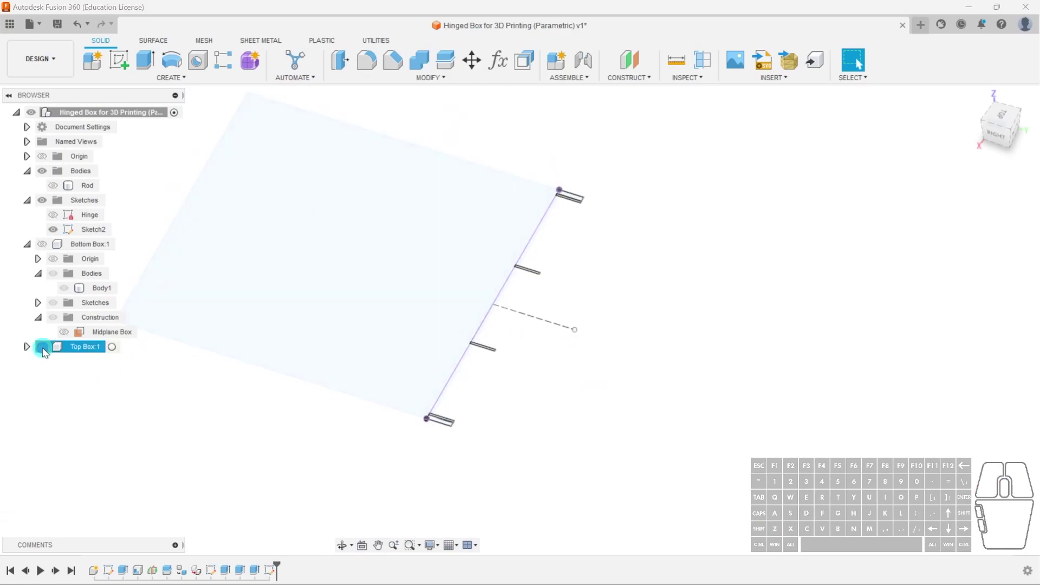
# - Show the top and bottom boxes and start an extrusion with the gap profiles at the hinge's near end
pyautogui.click(41, 347)
pyautogui.click(42, 244)
pyautogui.keyDown('shift'); pyautogui.moveTo(412, 423); pyautogui.dragTo(408, 376, button='middle'); pyautogui.keyUp('shift')
pyautogui.press('e')
pyautogui.click(409, 376)
pyautogui.click(571, 135)
pyautogui.moveTo(594, 202); pyautogui.dragTo(568, 270, button='middle')
pyautogui.scroll(3, 308, 429)
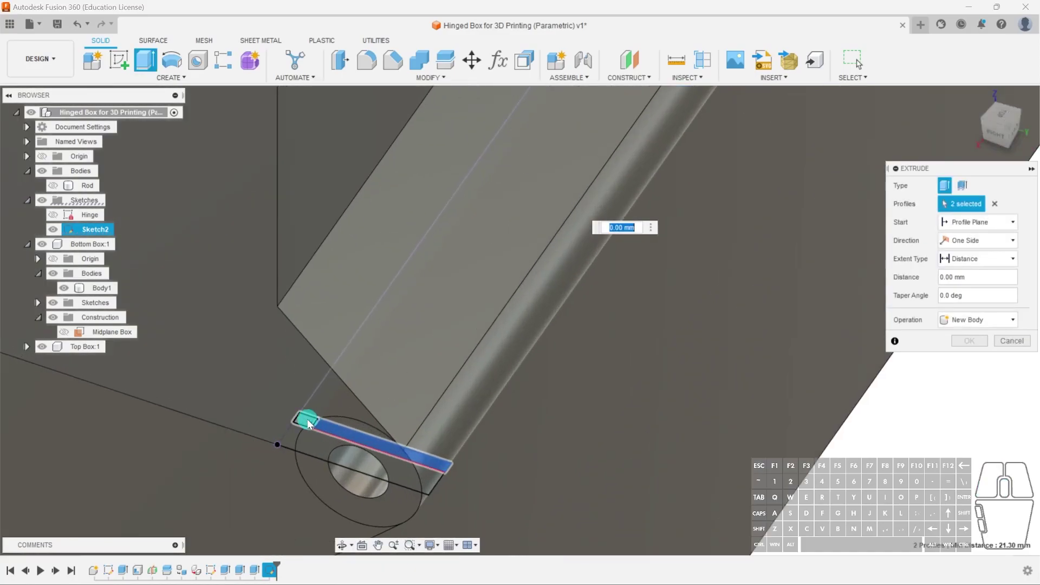
pyautogui.click(310, 421)
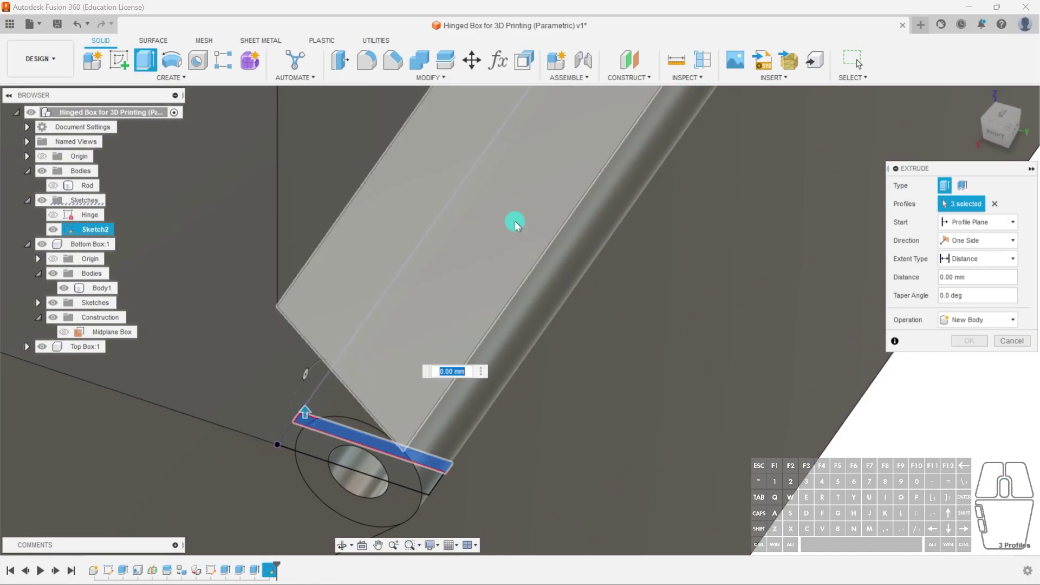
# - Hide the top box and add the small inner profile of the second hinge gap to the extrusion
pyautogui.moveTo(584, 96); pyautogui.dragTo(436, 285, button='middle')
pyautogui.click(53, 229)
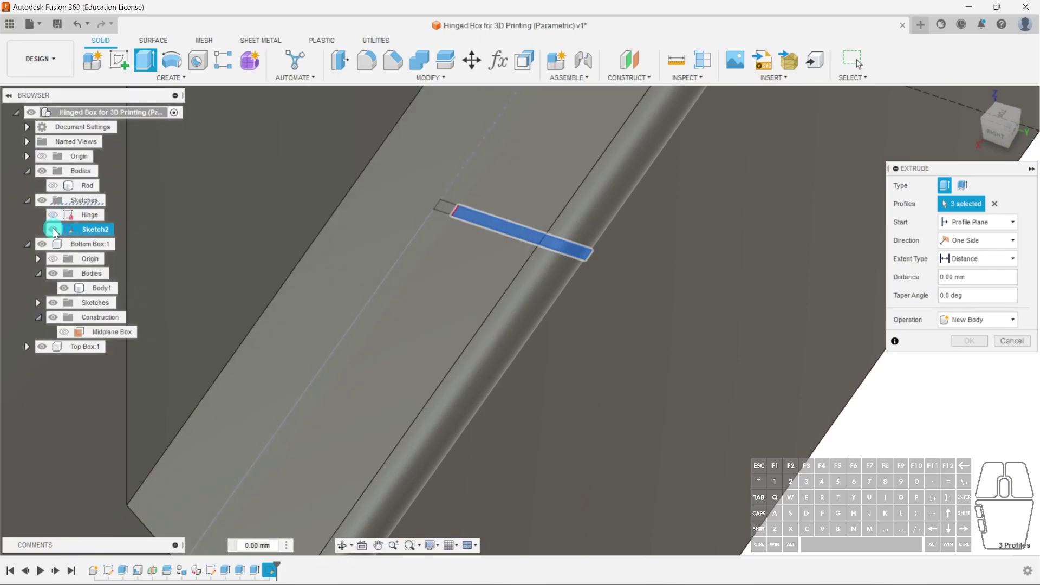
pyautogui.click(44, 346)
pyautogui.click(445, 208)
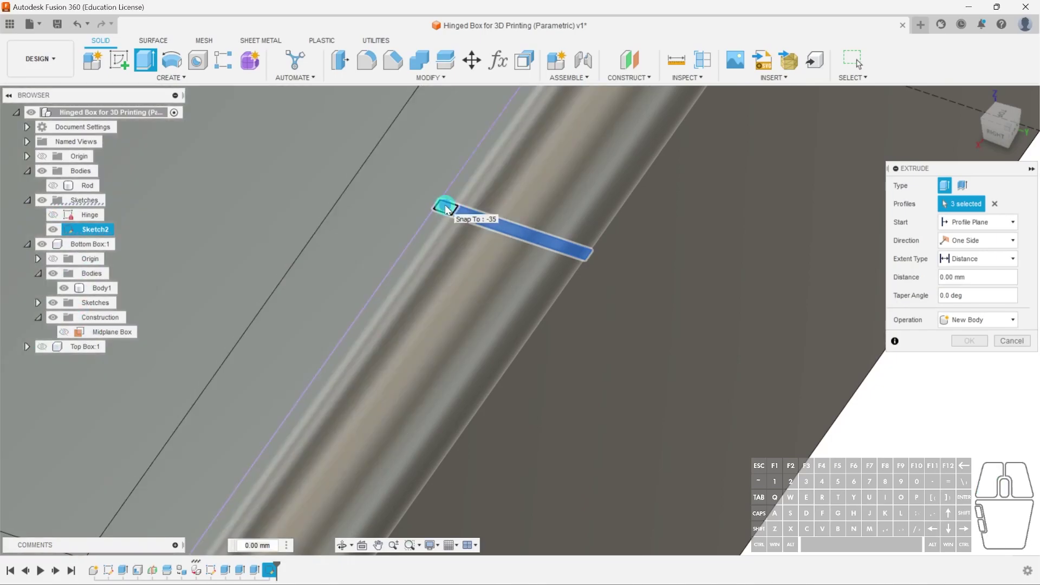
# - Add both profiles of the third hinge gap and both profiles of the far-end gap to the extrusion
pyautogui.moveTo(595, 127); pyautogui.dragTo(294, 410, button='middle')
pyautogui.scroll(-2, 380, 241)
pyautogui.moveTo(473, 153); pyautogui.dragTo(422, 263, button='middle')
pyautogui.click(382, 215)
pyautogui.click(398, 221)
pyautogui.moveTo(486, 148); pyautogui.dragTo(400, 283, button='middle')
pyautogui.moveTo(512, 122); pyautogui.dragTo(453, 209, button='middle')
pyautogui.scroll(2, 452, 195)
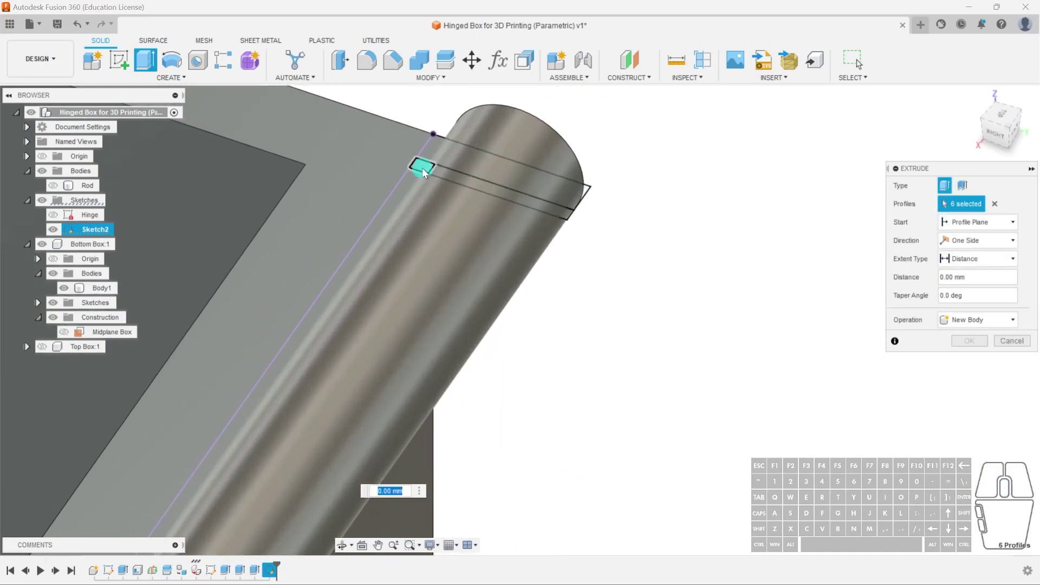
pyautogui.click(421, 168)
pyautogui.click(444, 176)
pyautogui.scroll(-3, 423, 237)
pyautogui.moveTo(325, 388); pyautogui.dragTo(483, 163, button='middle')
pyautogui.scroll(-4, 434, 219)
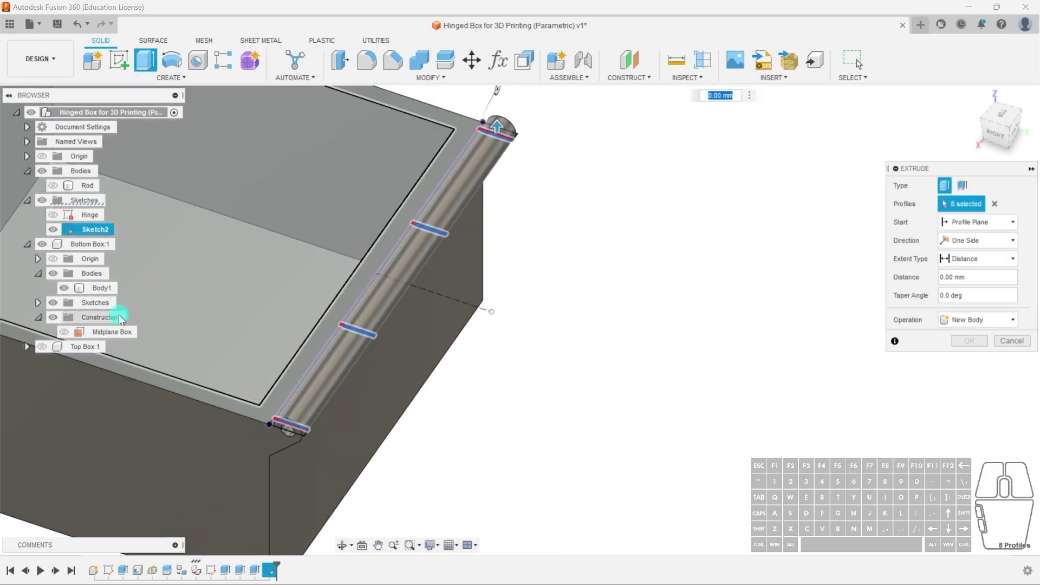
# - Show the top box and pull the selected gap profiles 8 mm upward as a cut through the hinge
pyautogui.click(43, 346)
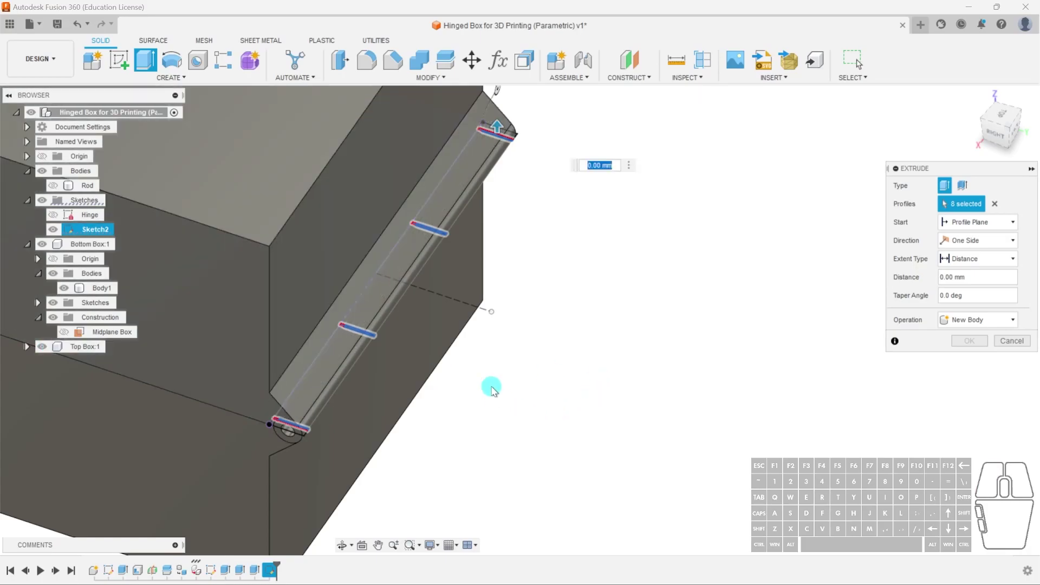
pyautogui.keyDown('shift'); pyautogui.moveTo(475, 373); pyautogui.dragTo(467, 334, button='middle'); pyautogui.keyUp('shift')
pyautogui.moveTo(536, 290); pyautogui.dragTo(591, 446, button='middle')
pyautogui.scroll(3, 383, 309)
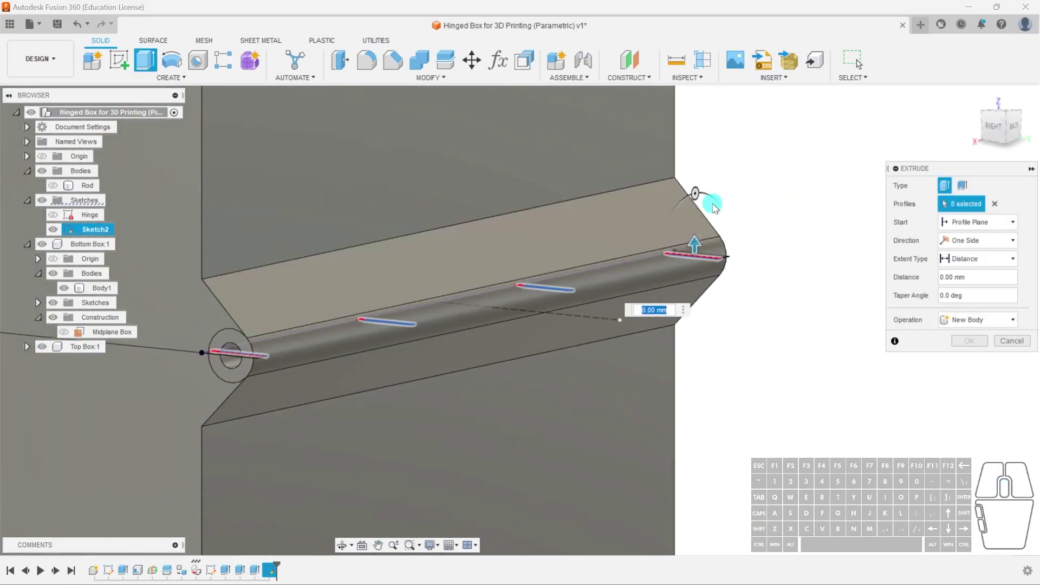
pyautogui.moveTo(690, 252); pyautogui.dragTo(694, 151)
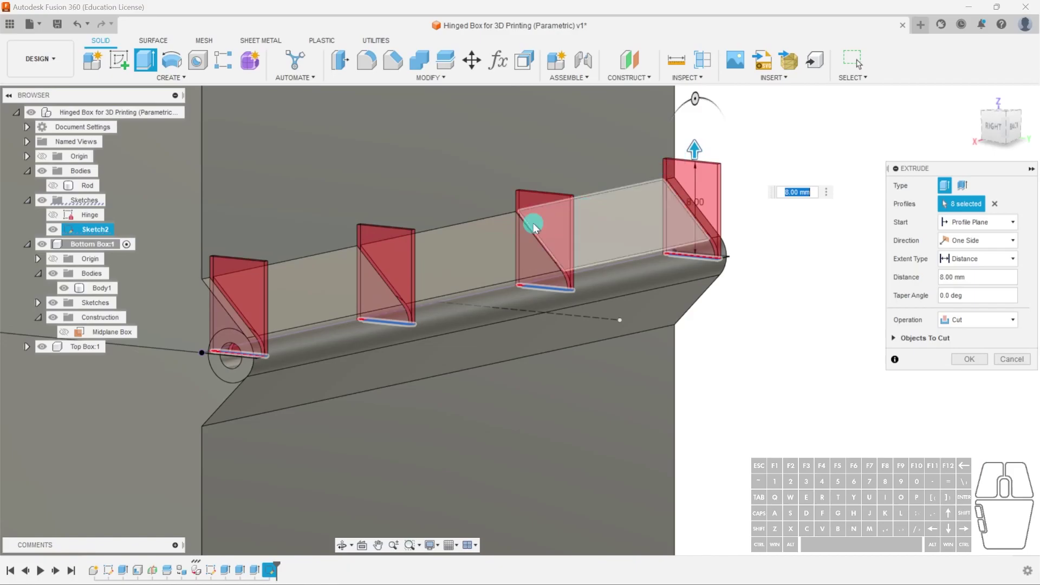
pyautogui.scroll(2, 185, 295)
pyautogui.keyDown('shift'); pyautogui.moveTo(214, 281); pyautogui.dragTo(212, 322, button='middle'); pyautogui.keyUp('shift')
pyautogui.scroll(-1, 356, 269)
pyautogui.scroll(-1, 491, 396)
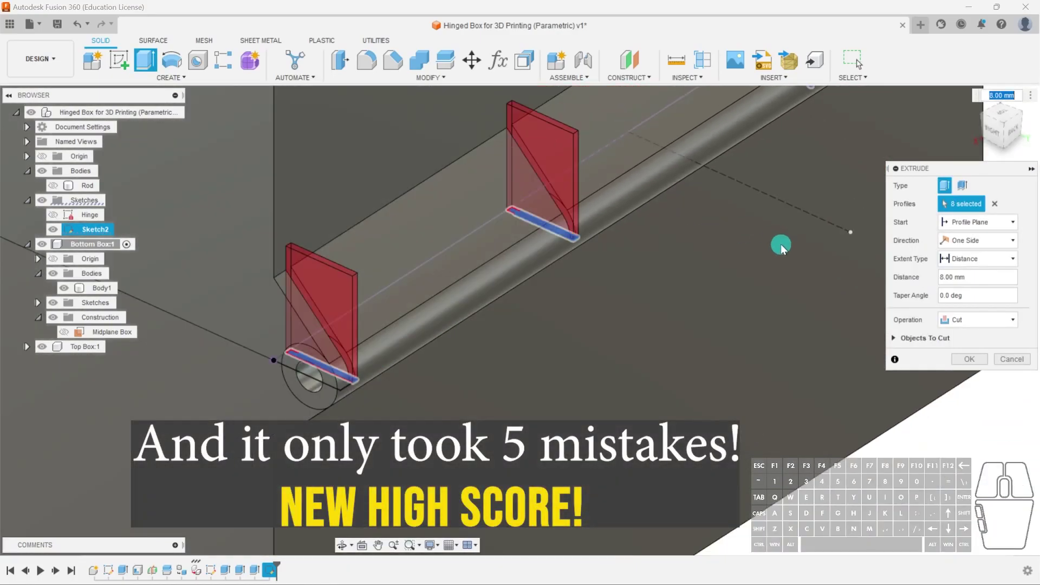
# - Set the gap cut to Symmetric direction with extent All, keep both box bodies as objects to cut, and complete it
pyautogui.click(980, 282)
pyautogui.keyDown('shift'); pyautogui.moveTo(390, 409); pyautogui.dragTo(332, 261, button='middle'); pyautogui.keyUp('shift')
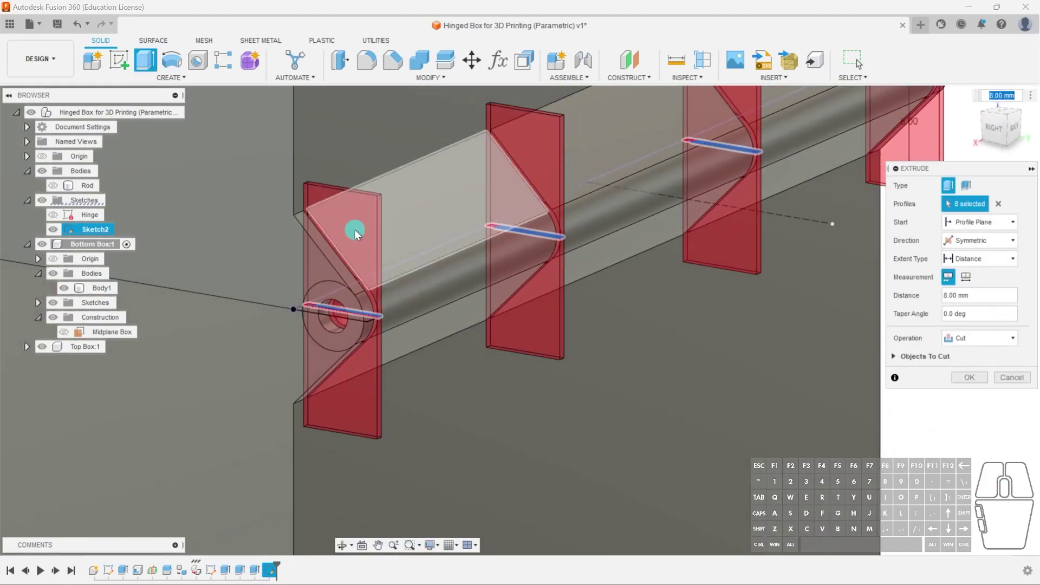
pyautogui.click(1009, 265)
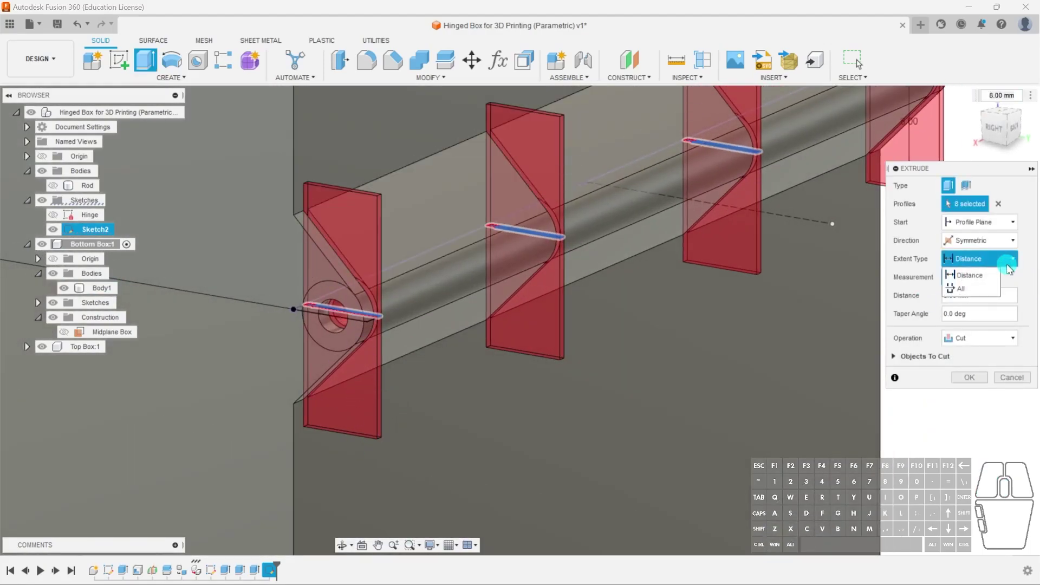
pyautogui.click(983, 291)
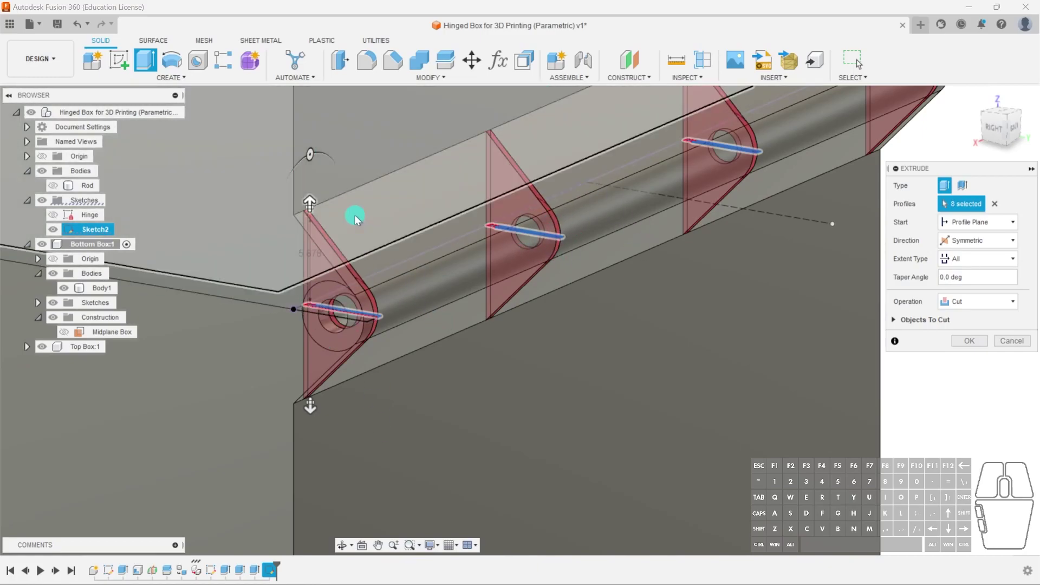
pyautogui.moveTo(492, 406); pyautogui.dragTo(530, 418, button='middle')
pyautogui.scroll(-2, 529, 418)
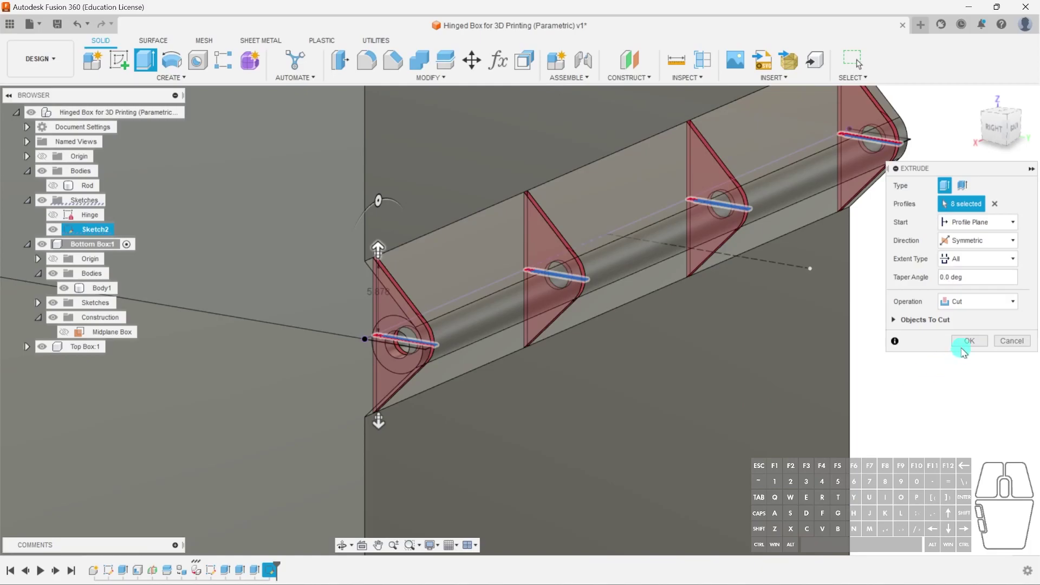
pyautogui.click(894, 321)
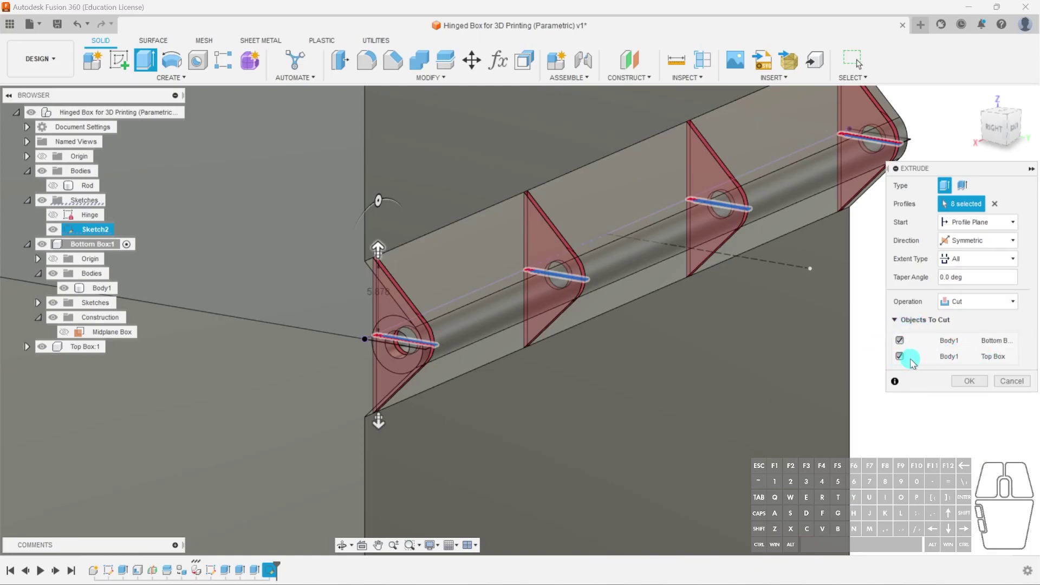
pyautogui.click(970, 382)
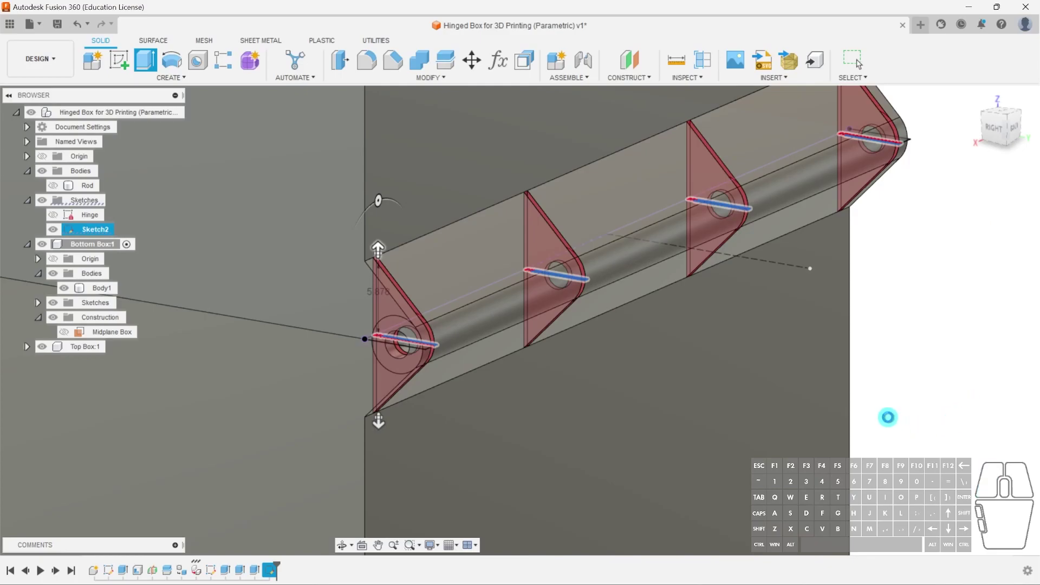
# - Examine the separated hinge segments on the back of the box and which body each segment belongs to
pyautogui.click(851, 403)
pyautogui.keyDown('shift'); pyautogui.moveTo(922, 439); pyautogui.dragTo(856, 437, button='middle'); pyautogui.keyUp('shift')
pyautogui.moveTo(577, 403); pyautogui.dragTo(556, 386, button='middle')
pyautogui.scroll(-1, 759, 373)
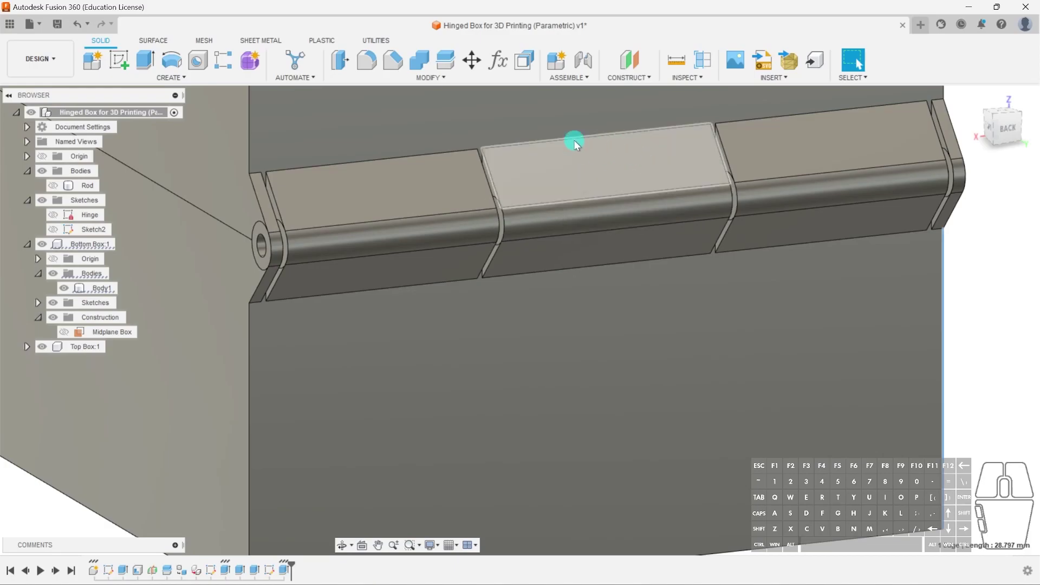
pyautogui.click(841, 152)
pyautogui.click(666, 239)
pyautogui.click(455, 168)
pyautogui.click(605, 252)
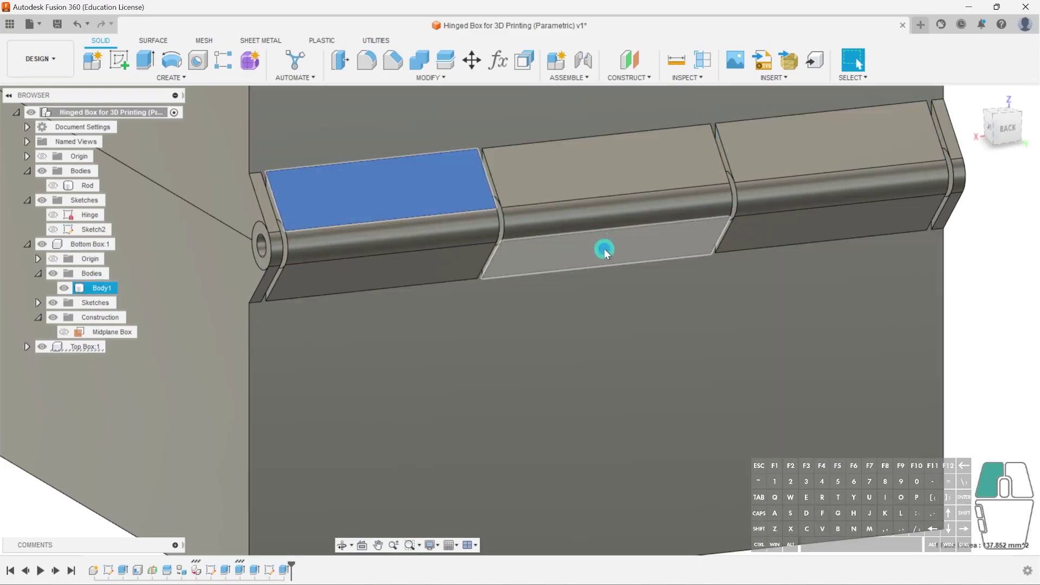
pyautogui.click(1005, 273)
pyautogui.click(579, 247)
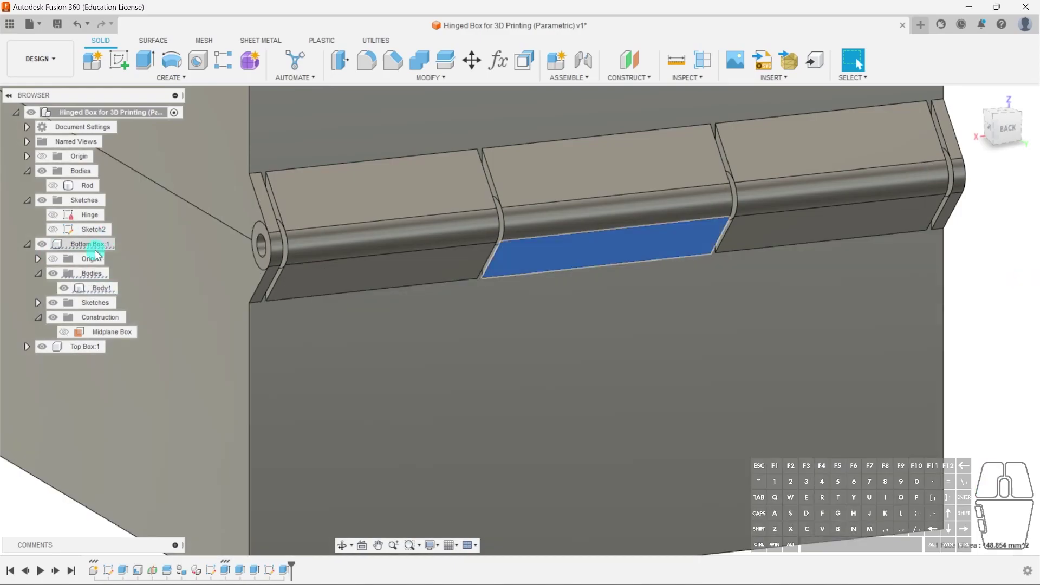
pyautogui.click(101, 288)
pyautogui.scroll(-2, 270, 260)
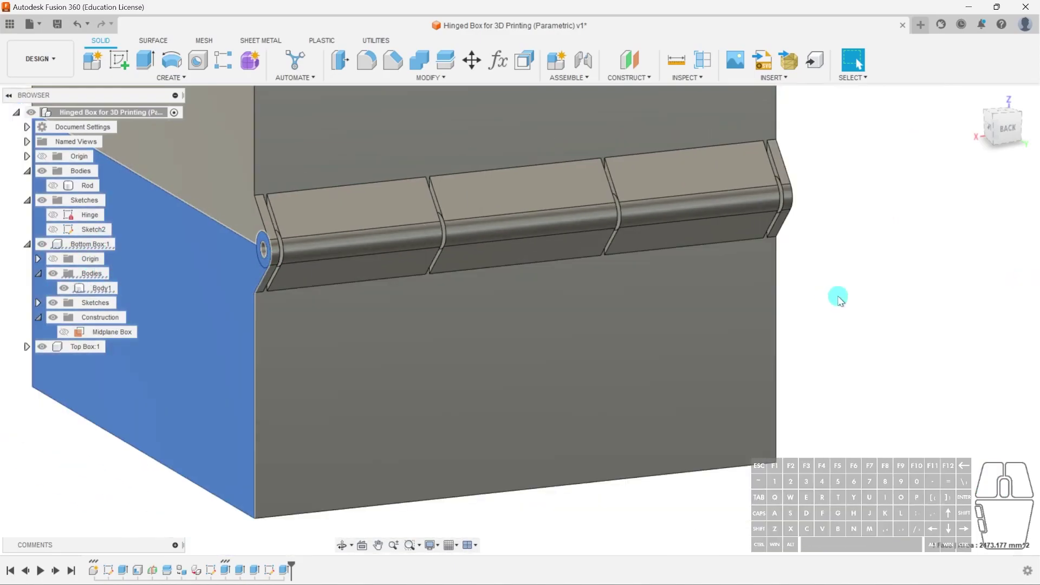
pyautogui.click(840, 300)
pyautogui.click(281, 243)
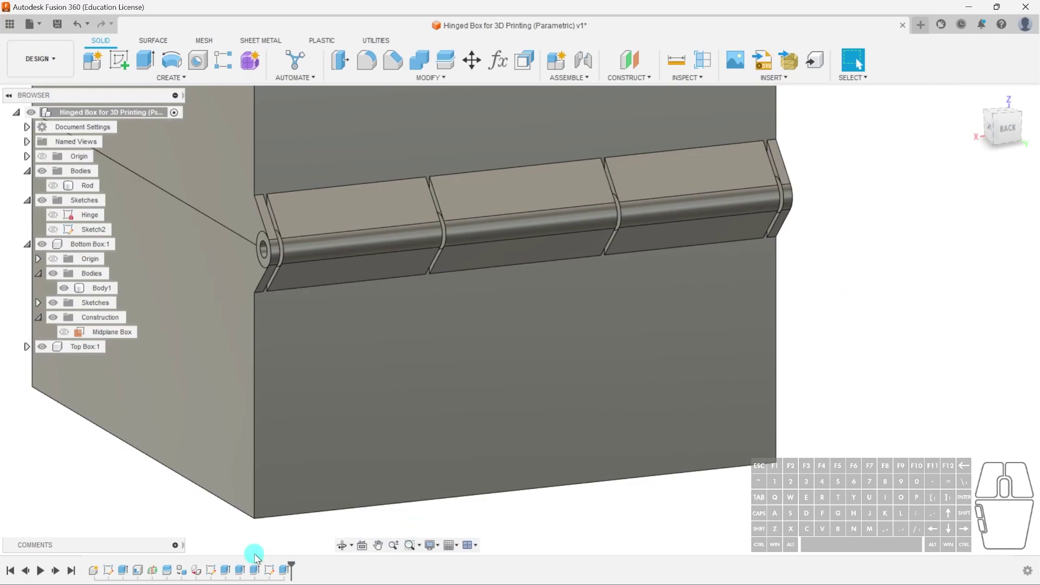
# - Edit the bottom box's hinge extrusion and set its operation to New Body
pyautogui.doubleClick(226, 571)
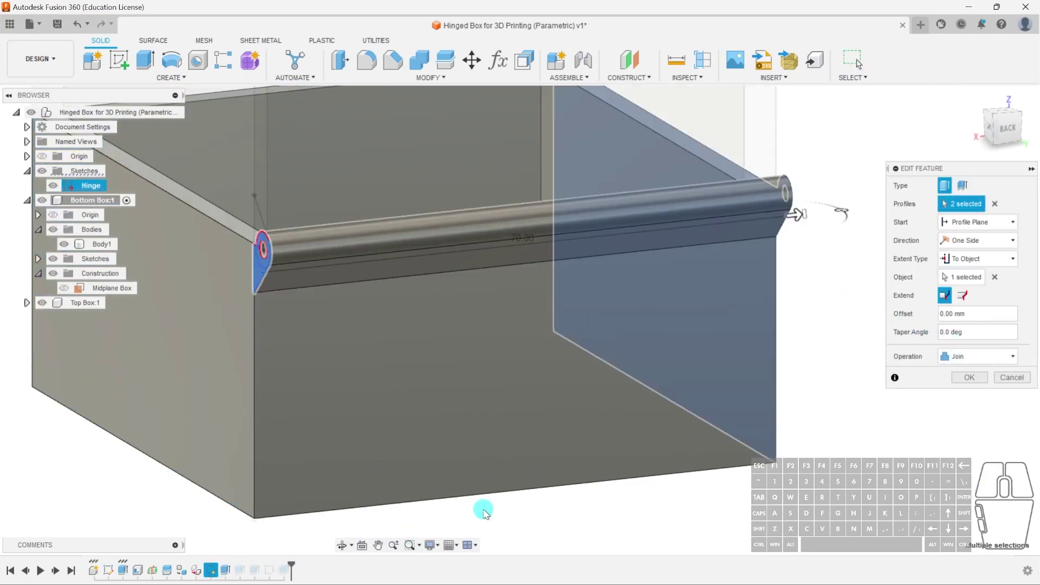
pyautogui.click(974, 359)
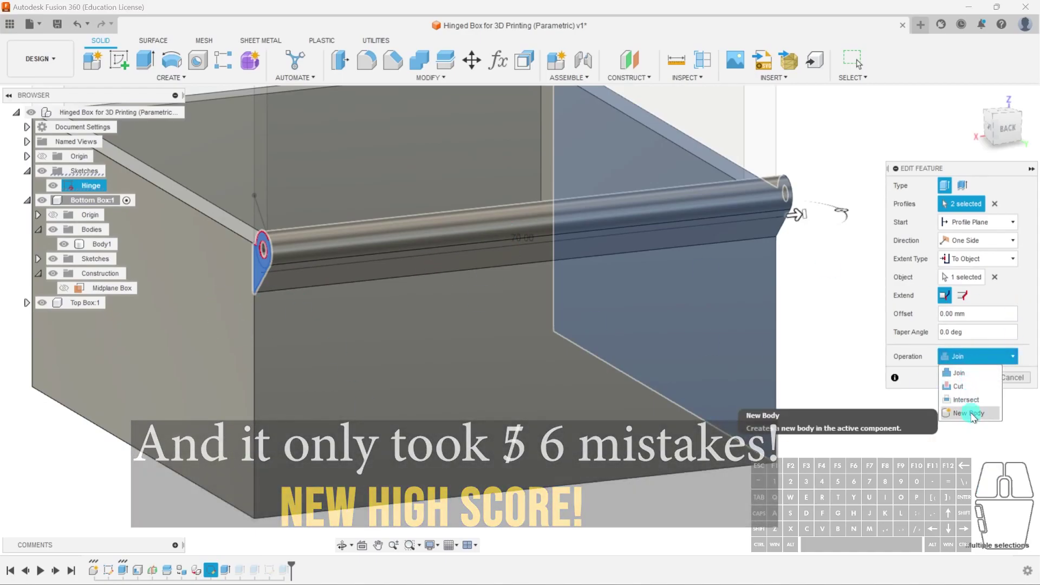
pyautogui.click(970, 404)
pyautogui.click(969, 379)
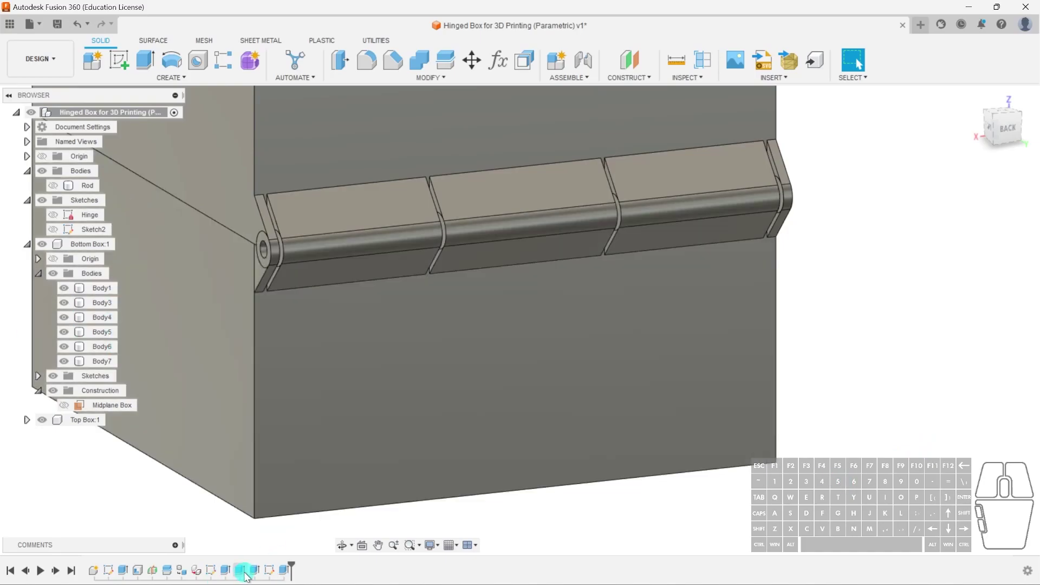
# - Edit the top box's hinge extrusion and set its operation to New Body
pyautogui.click(240, 569)
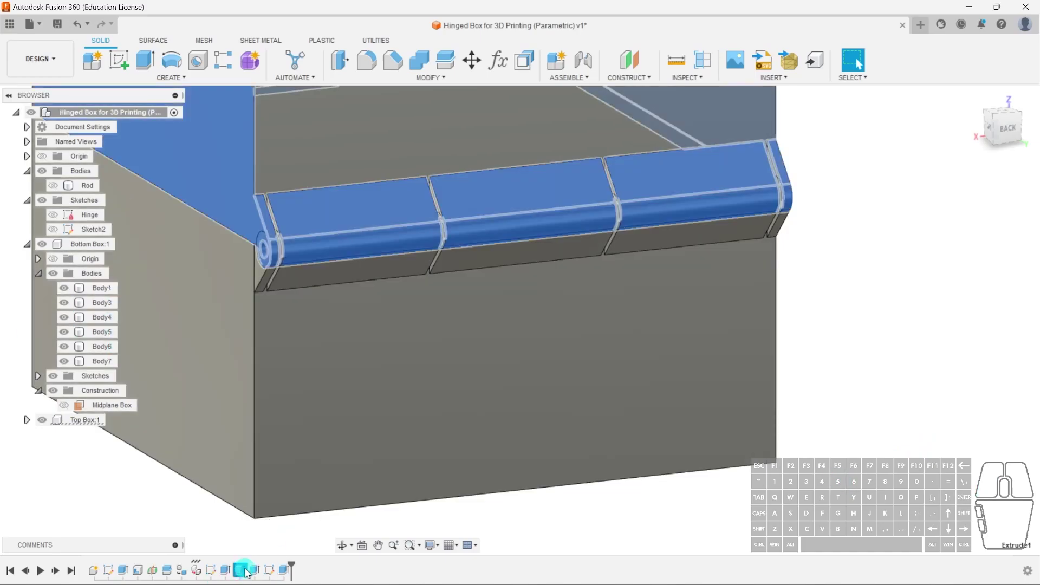
pyautogui.doubleClick(240, 570)
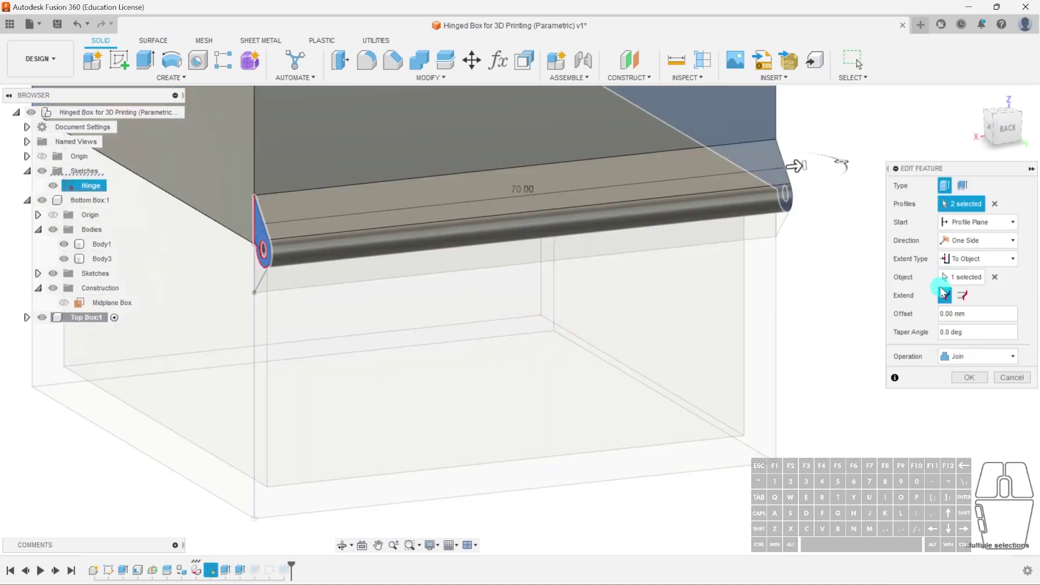
pyautogui.click(981, 366)
pyautogui.click(963, 417)
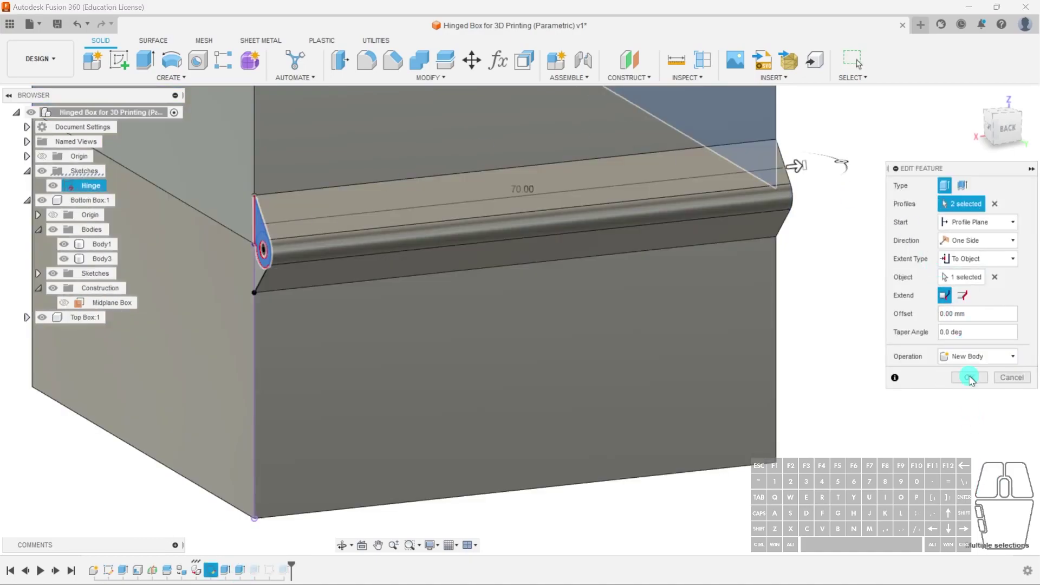
pyautogui.press('Return')
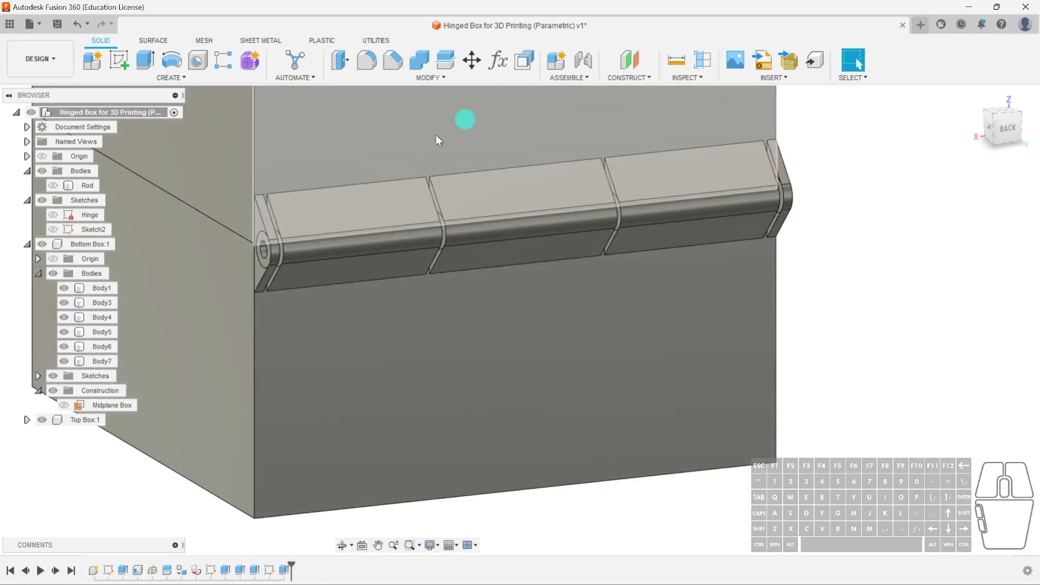
# - Remove the top box's two long hinge segments on either side of the middle one, Body2 and Body3
pyautogui.keyDown('shift'); pyautogui.moveTo(376, 242); pyautogui.dragTo(418, 266, button='middle'); pyautogui.keyUp('shift')
pyautogui.moveTo(415, 269); pyautogui.dragTo(490, 320, button='middle')
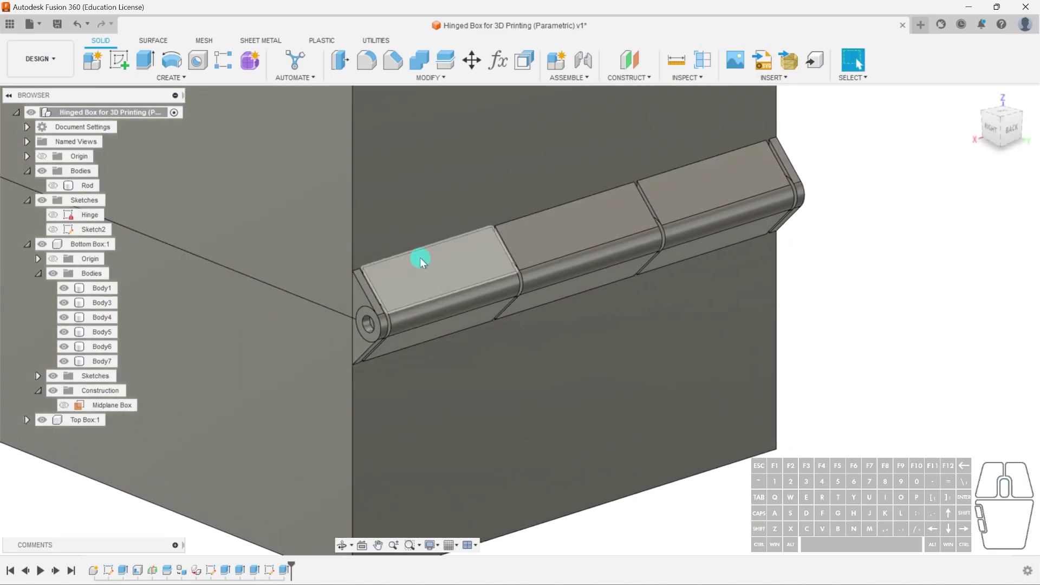
pyautogui.click(27, 420)
pyautogui.click(37, 449)
pyautogui.click(81, 459)
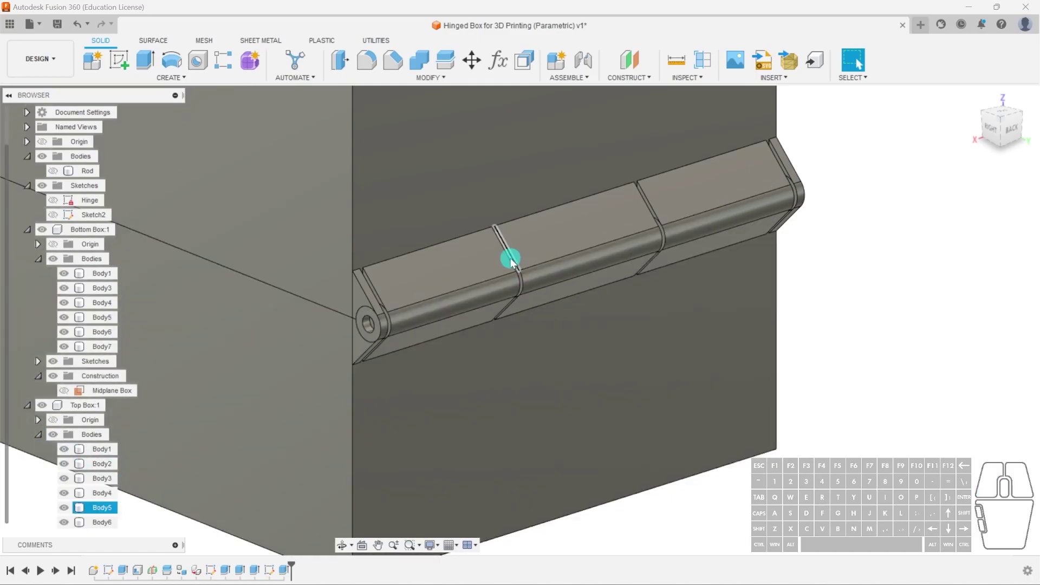
pyautogui.click(476, 268)
pyautogui.click(701, 194)
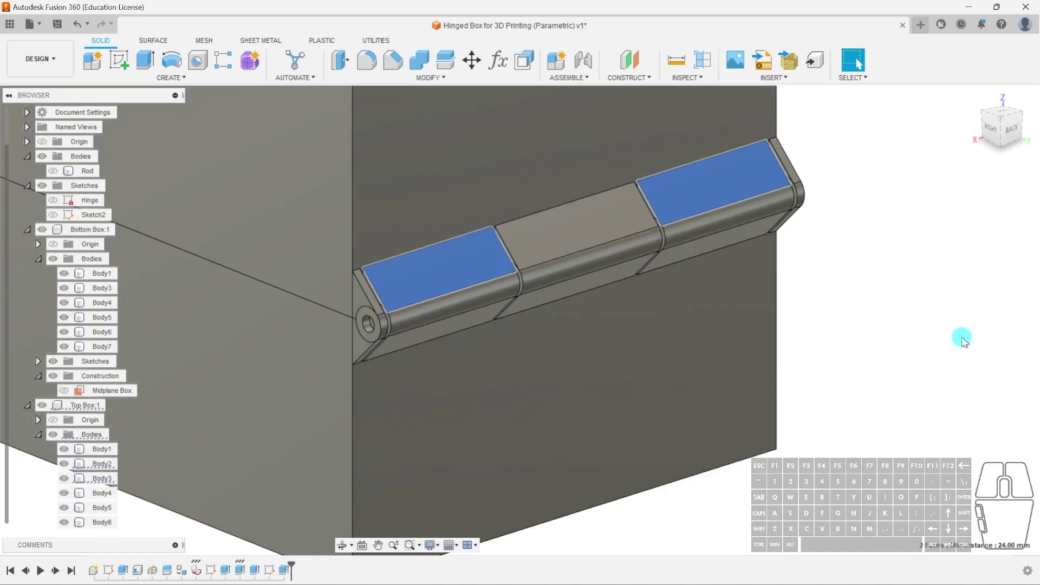
pyautogui.moveTo(969, 380); pyautogui.dragTo(964, 323, button='middle')
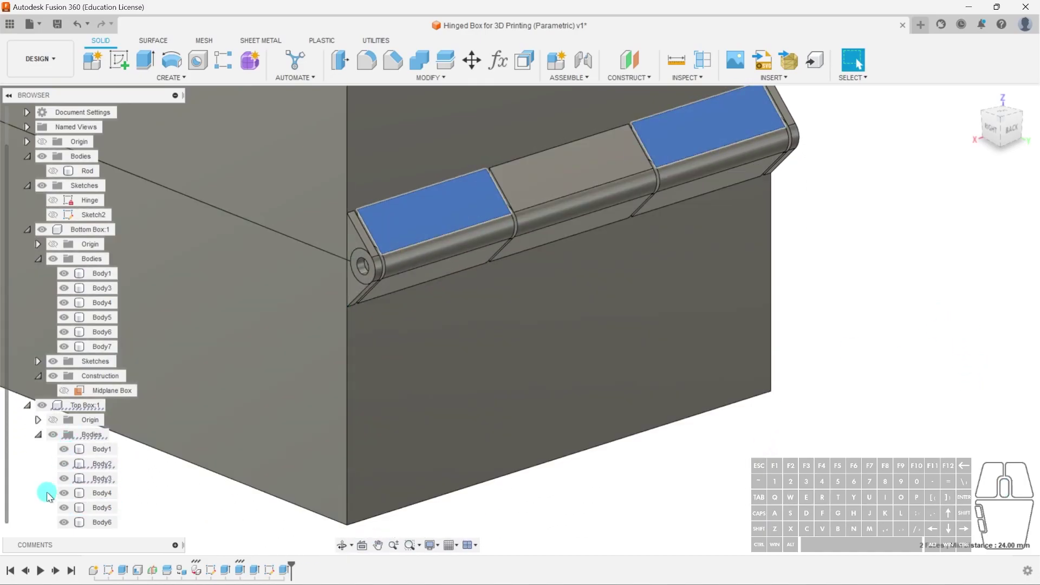
pyautogui.click(103, 464)
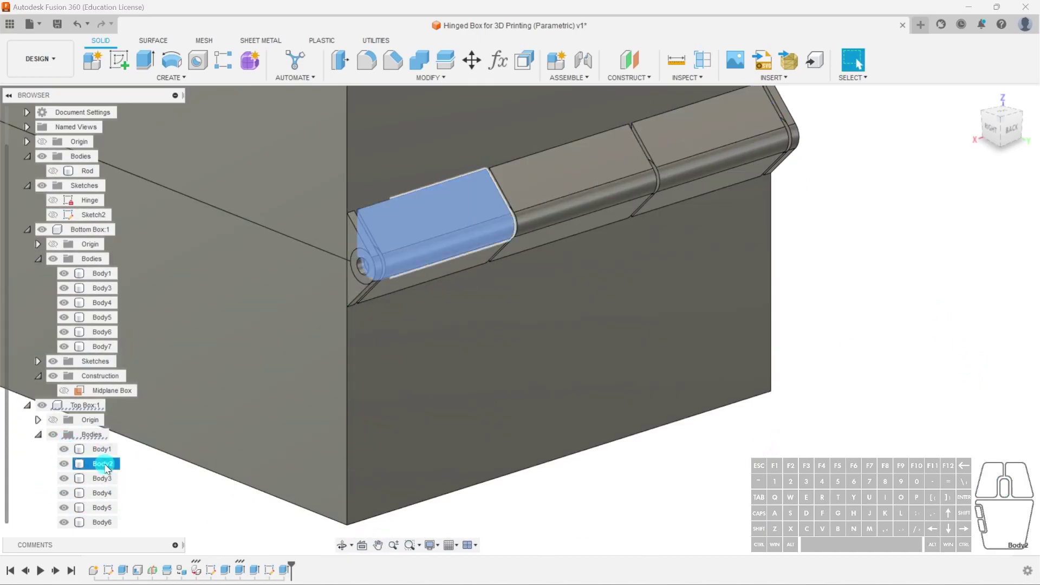
pyautogui.keyDown('ctrl'); pyautogui.click(108, 480); pyautogui.keyUp('ctrl')
pyautogui.rightClick(110, 470)
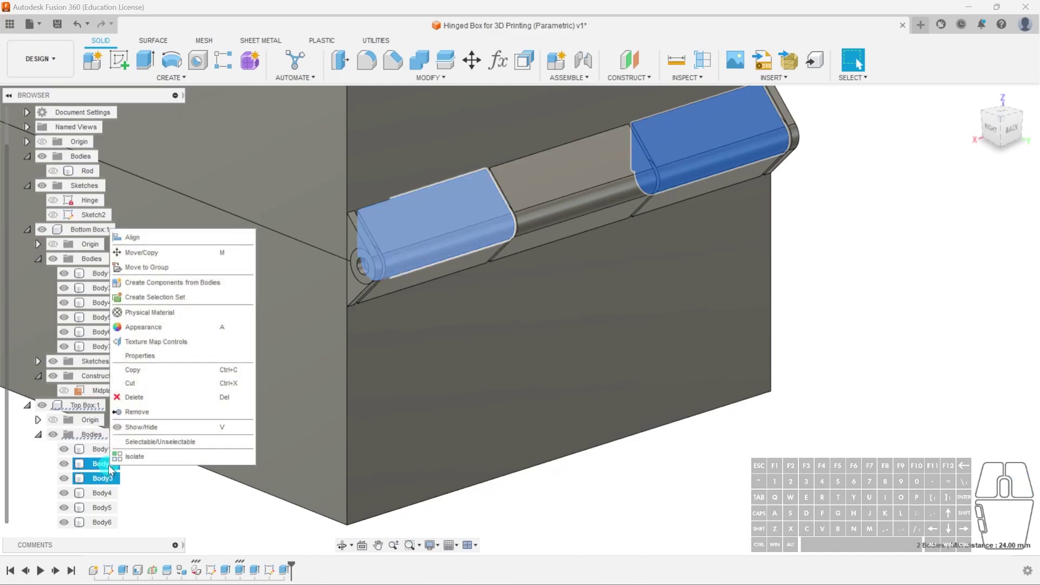
pyautogui.click(141, 412)
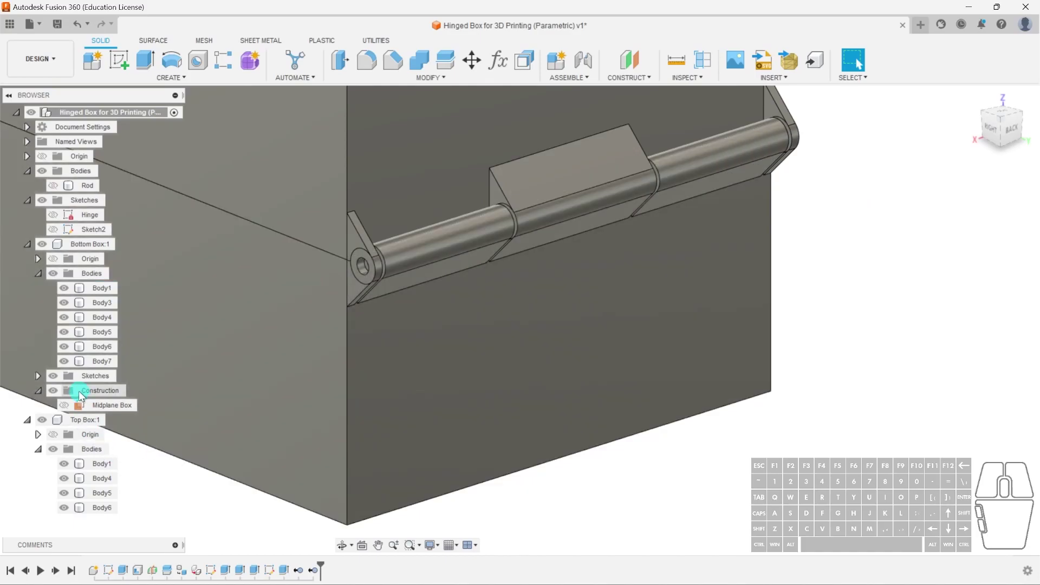
# - Remove the bottom box's middle hinge segment, Body6
pyautogui.click(483, 227)
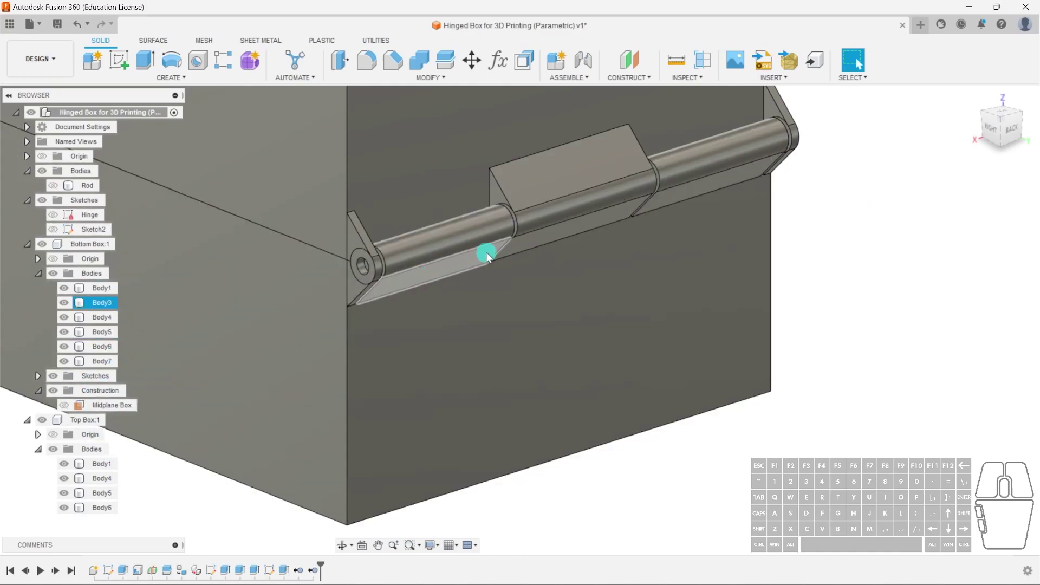
pyautogui.click(562, 235)
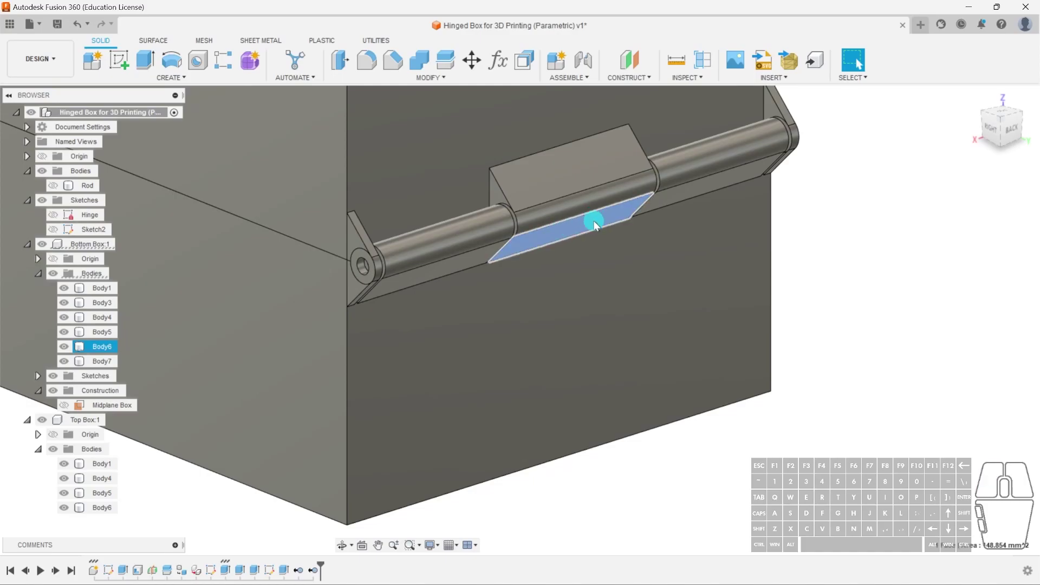
pyautogui.rightClick(96, 351)
pyautogui.click(139, 244)
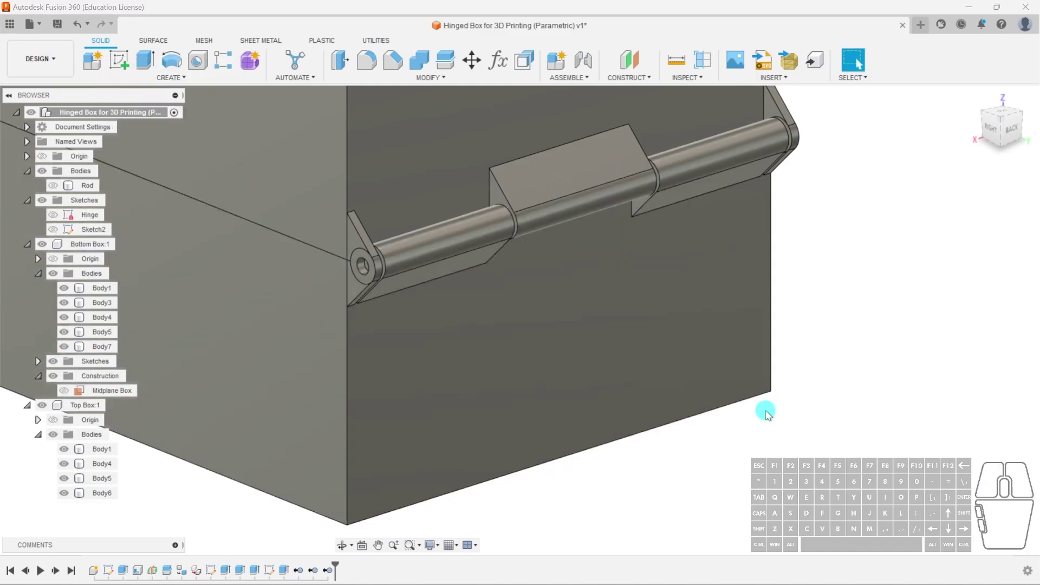
# - Examine the hinge from both ends and check which remaining segments belong with the top box
pyautogui.keyDown('shift'); pyautogui.moveTo(713, 473); pyautogui.dragTo(526, 248, button='middle'); pyautogui.keyUp('shift')
pyautogui.click(503, 294)
pyautogui.keyDown('shift'); pyautogui.moveTo(504, 294); pyautogui.dragTo(462, 325, button='middle'); pyautogui.keyUp('shift')
pyautogui.scroll(4, 541, 306)
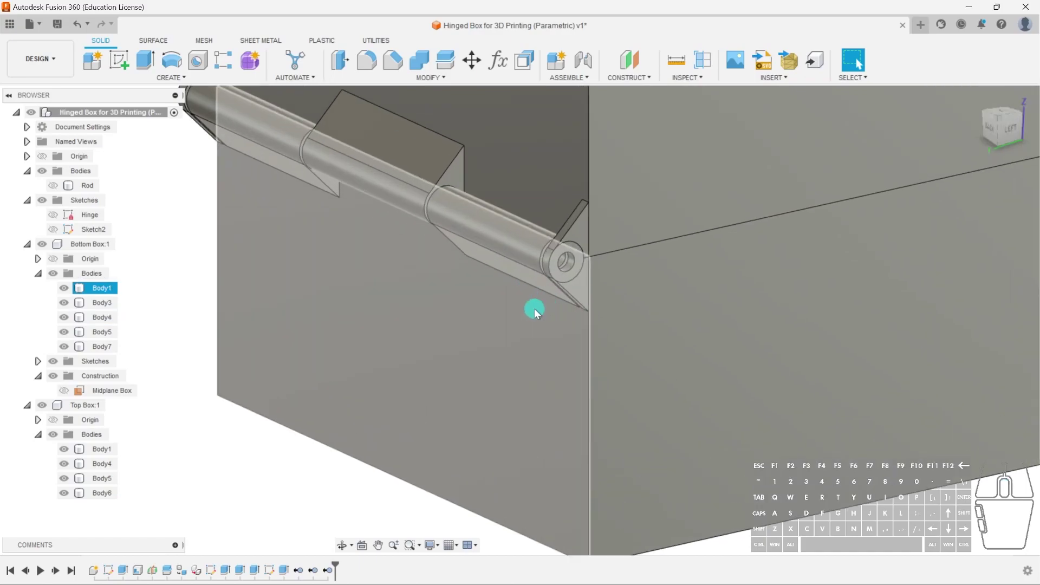
pyautogui.scroll(-3, 353, 341)
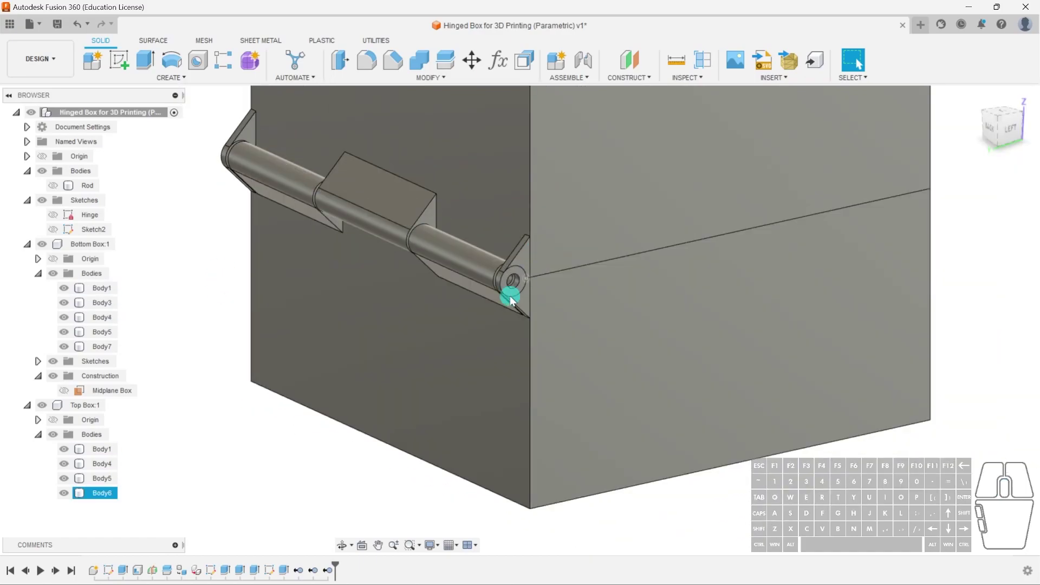
pyautogui.keyDown('shift'); pyautogui.moveTo(487, 298); pyautogui.dragTo(341, 242, button='middle'); pyautogui.keyUp('shift')
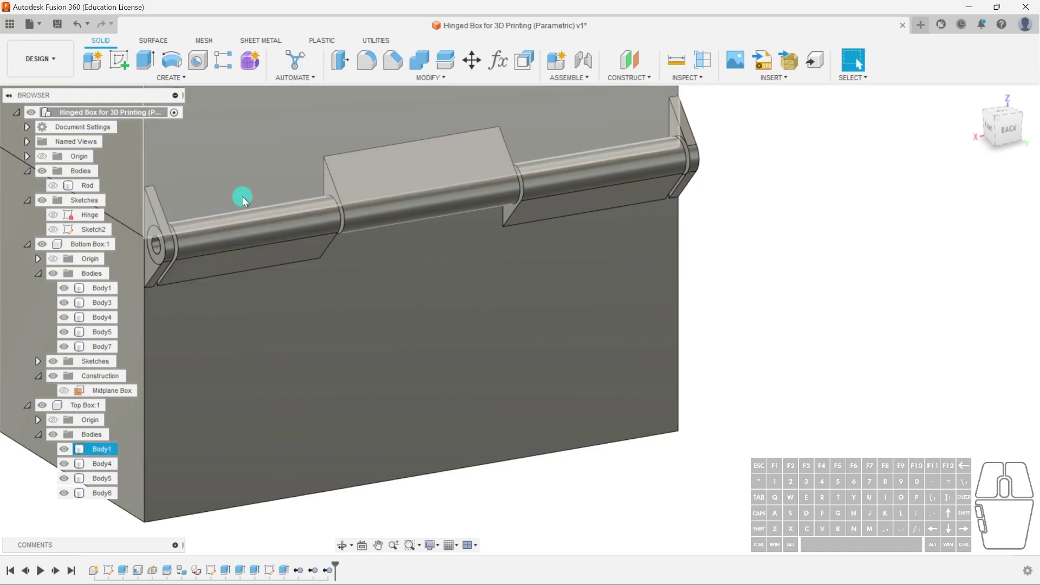
pyautogui.moveTo(383, 263); pyautogui.dragTo(131, 293, button='middle')
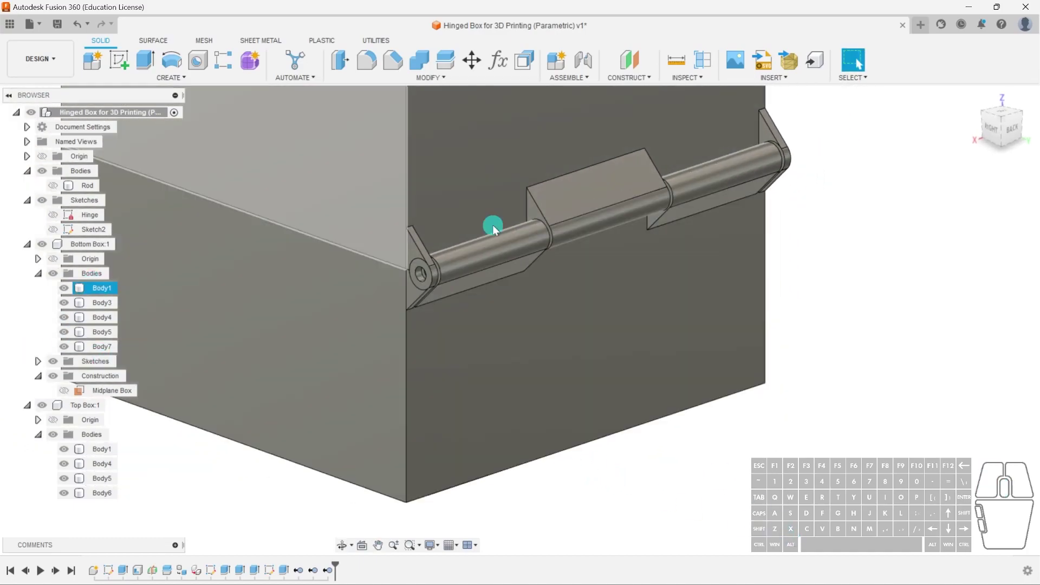
pyautogui.click(388, 137)
pyautogui.moveTo(388, 137); pyautogui.dragTo(471, 195, button='middle')
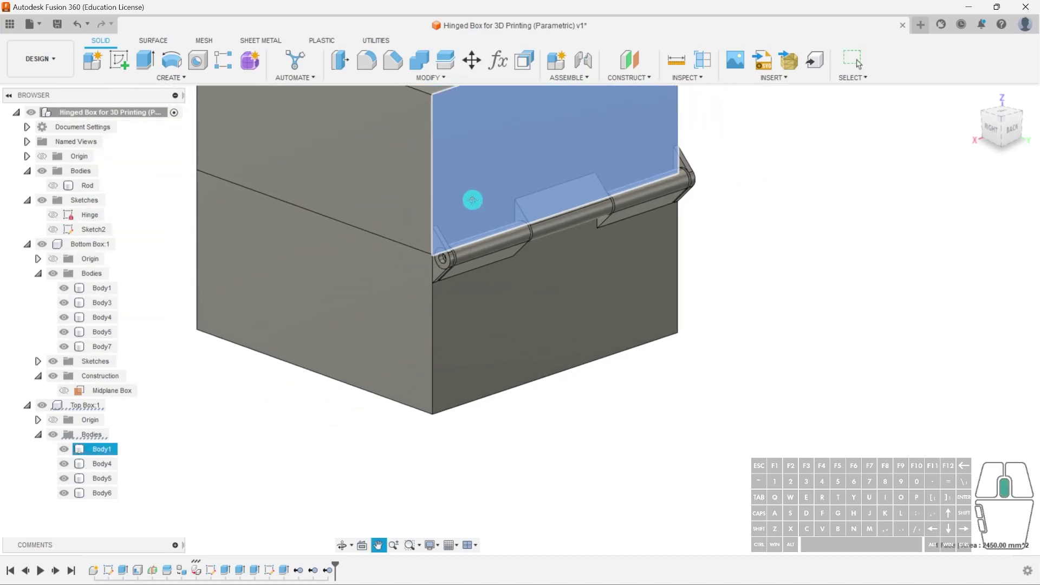
pyautogui.scroll(2, 482, 242)
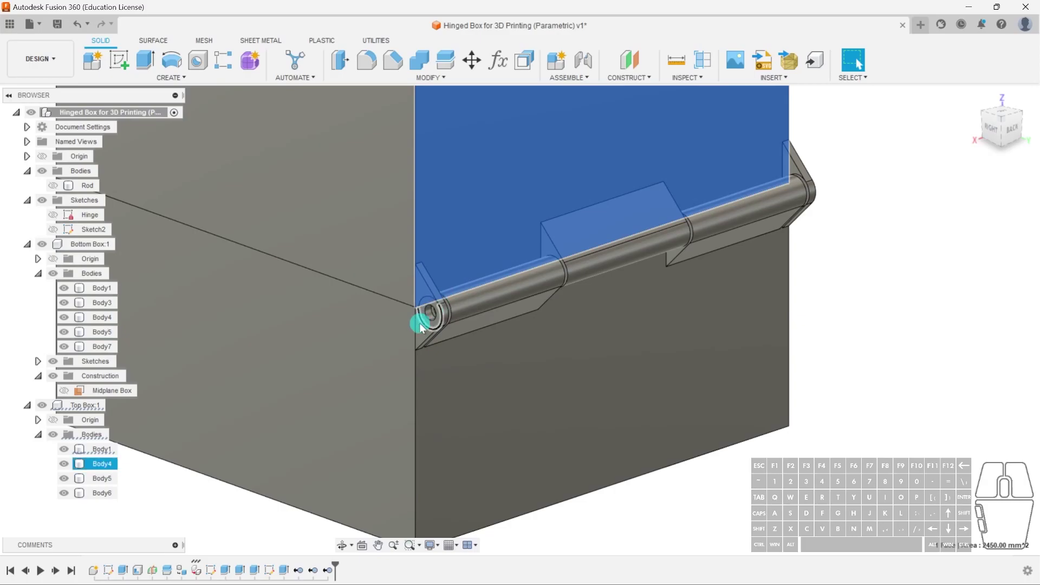
pyautogui.click(622, 220)
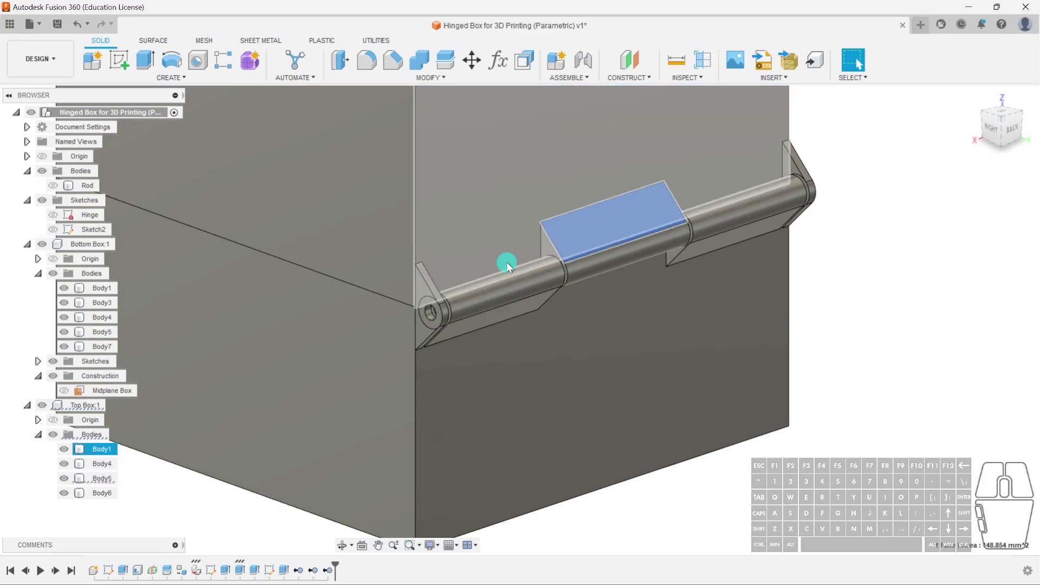
pyautogui.click(421, 290)
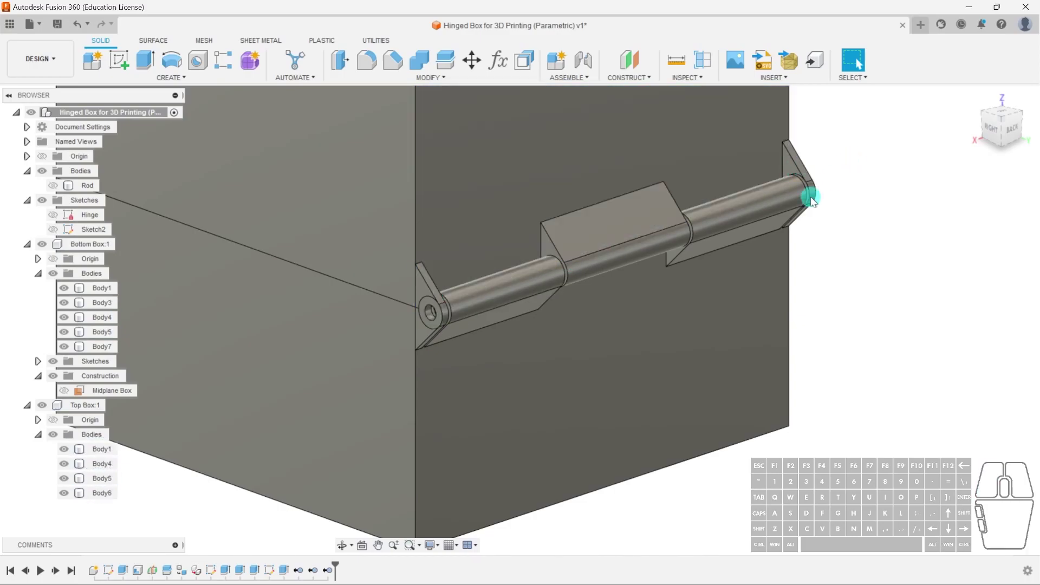
# - Hide the bottom box and use Combine to join the top box's main body with its three hinge segments
pyautogui.click(43, 244)
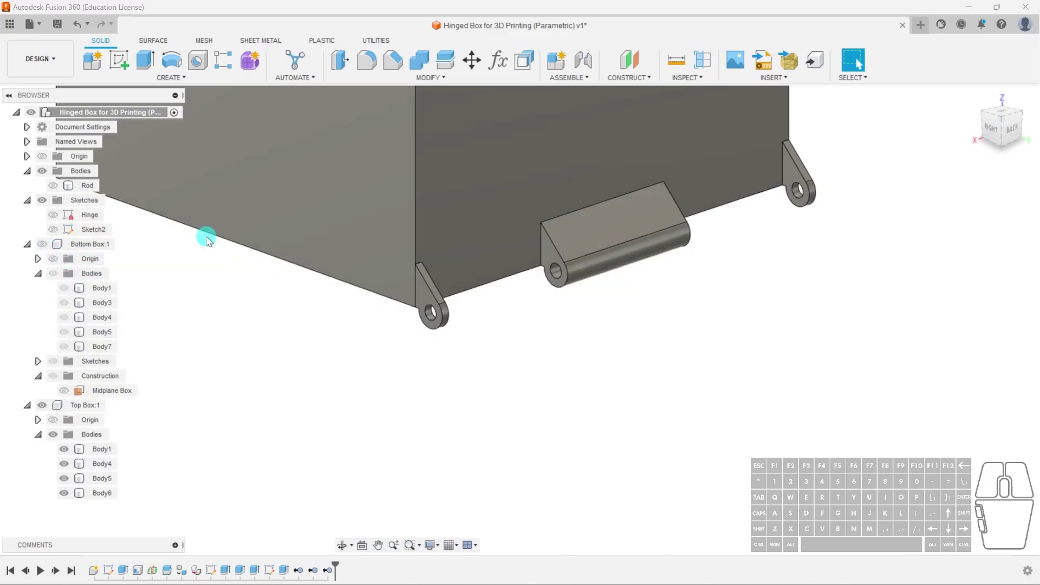
pyautogui.moveTo(664, 283); pyautogui.dragTo(648, 346, button='middle')
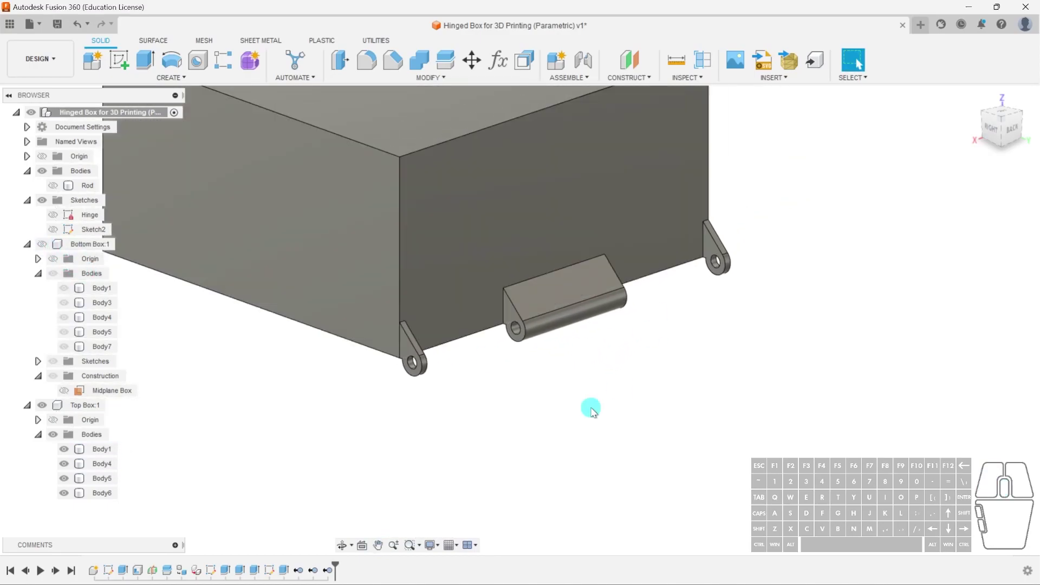
pyautogui.write('s')
pyautogui.write('combi')
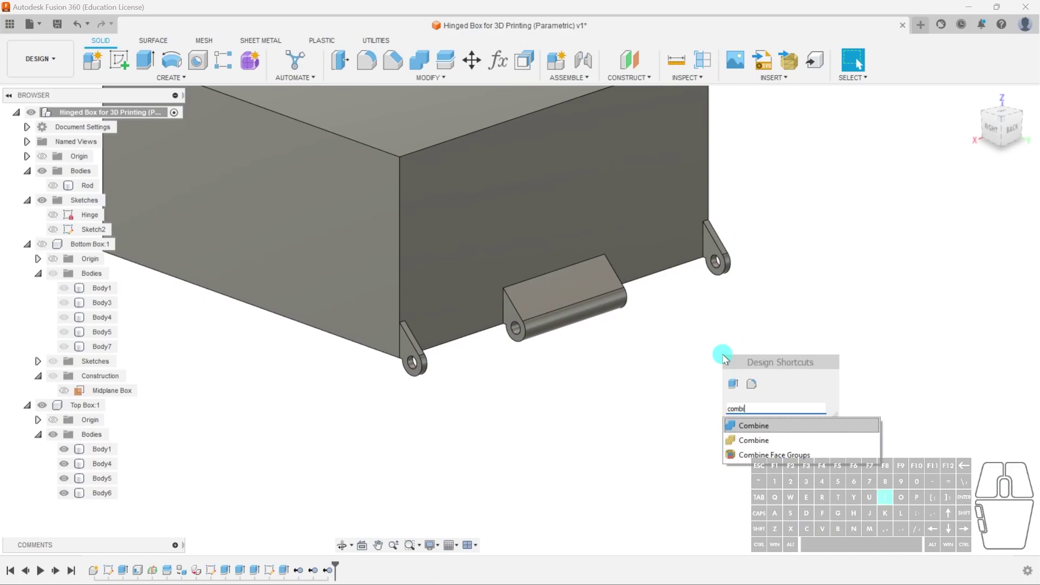
pyautogui.press('Return')
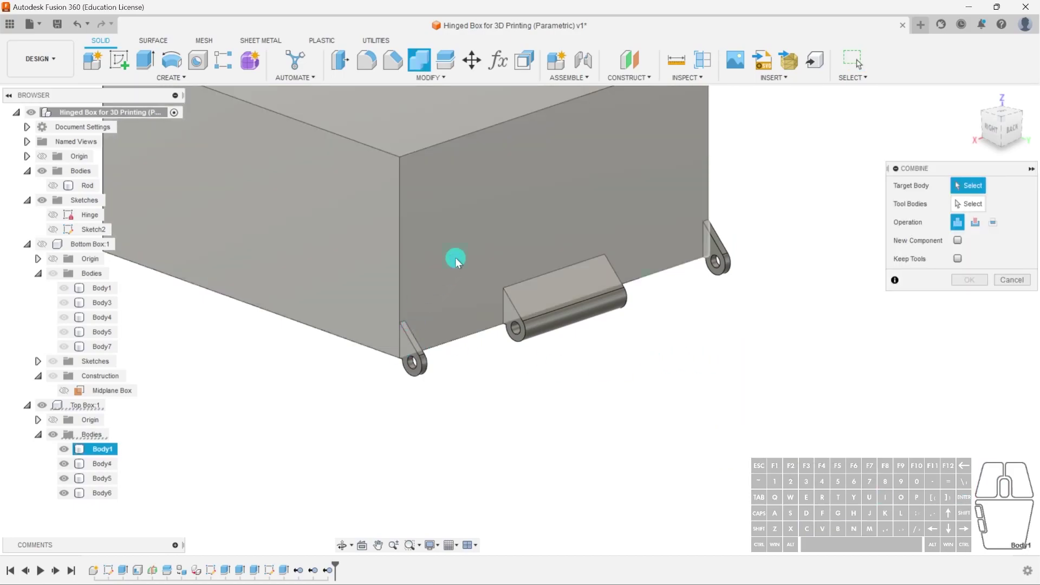
pyautogui.click(455, 256)
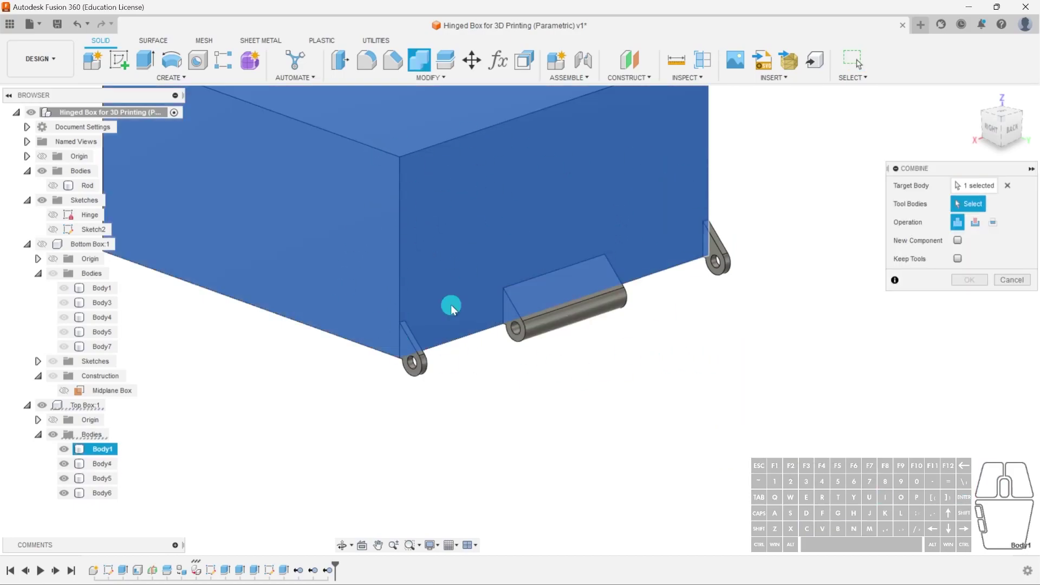
pyautogui.click(598, 250)
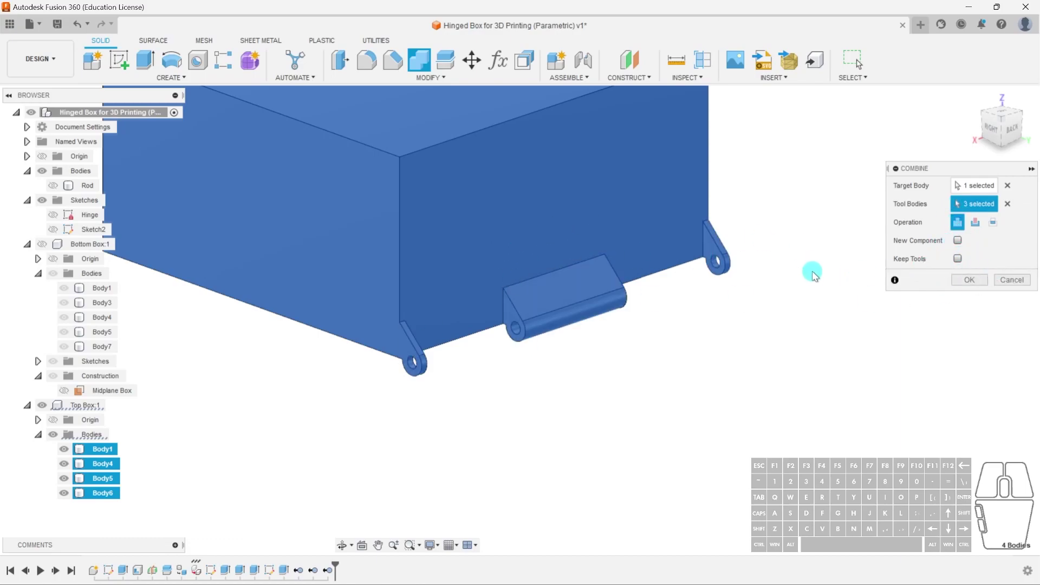
pyautogui.click(967, 280)
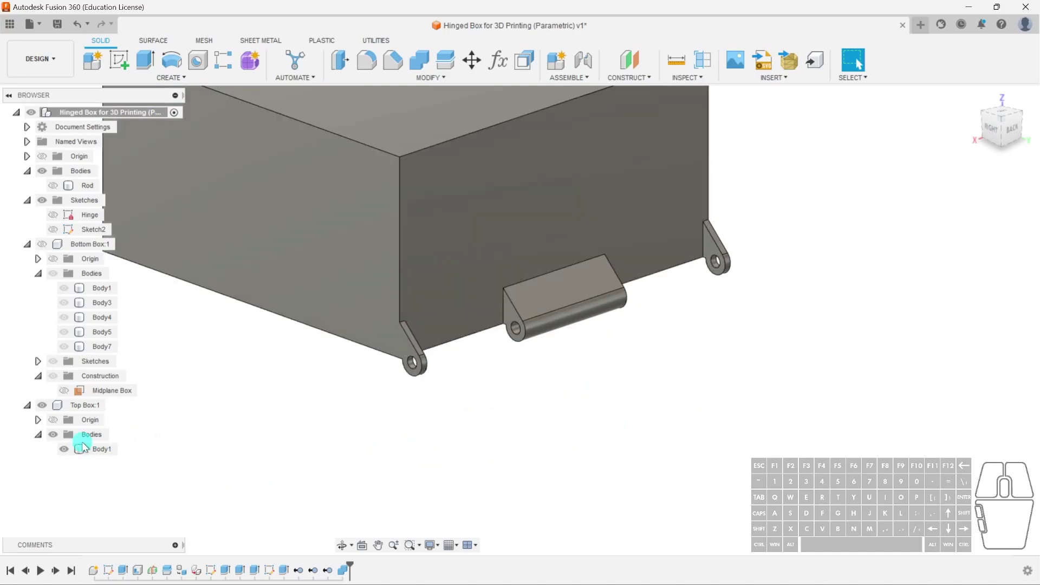
# - Show the bottom box on its own to view its hinge segments, and turn the top box back on
pyautogui.click(45, 405)
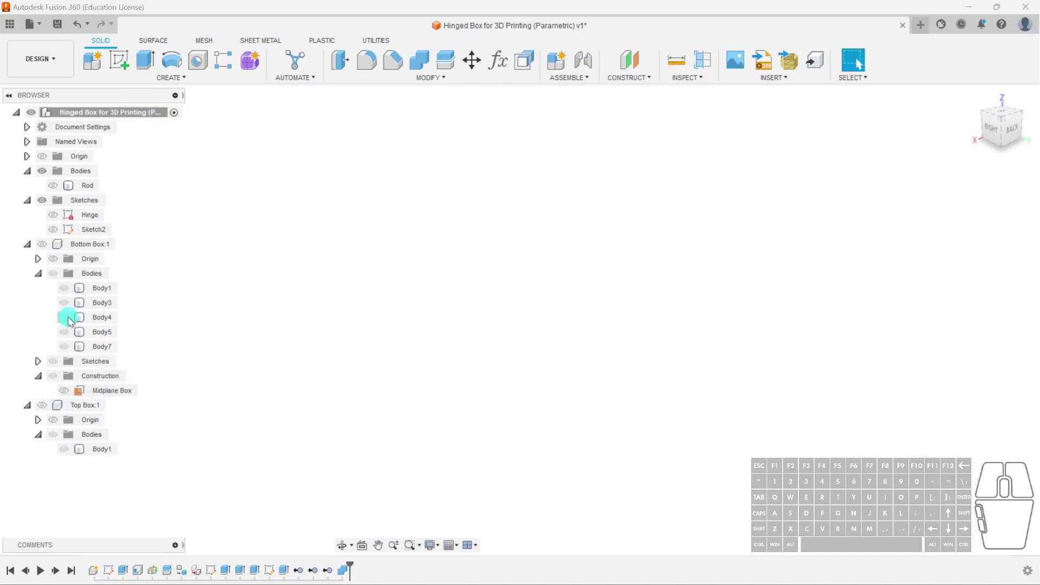
pyautogui.click(41, 244)
pyautogui.click(507, 416)
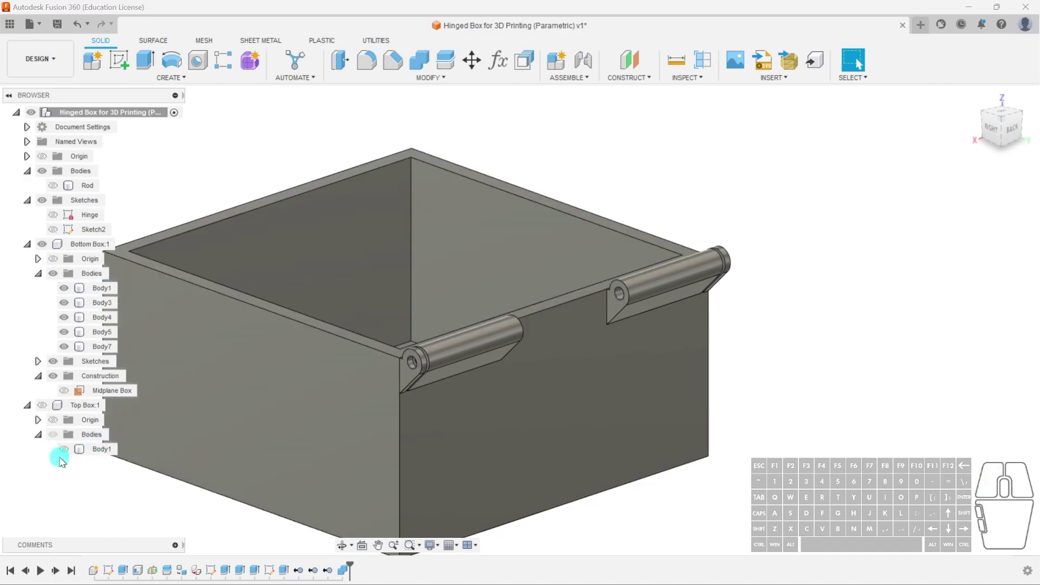
pyautogui.click(42, 405)
pyautogui.click(474, 381)
# - Identify the bottom box's outer end hinge tab and hide that box's main body, Body1
pyautogui.scroll(5, 413, 332)
pyautogui.click(391, 362)
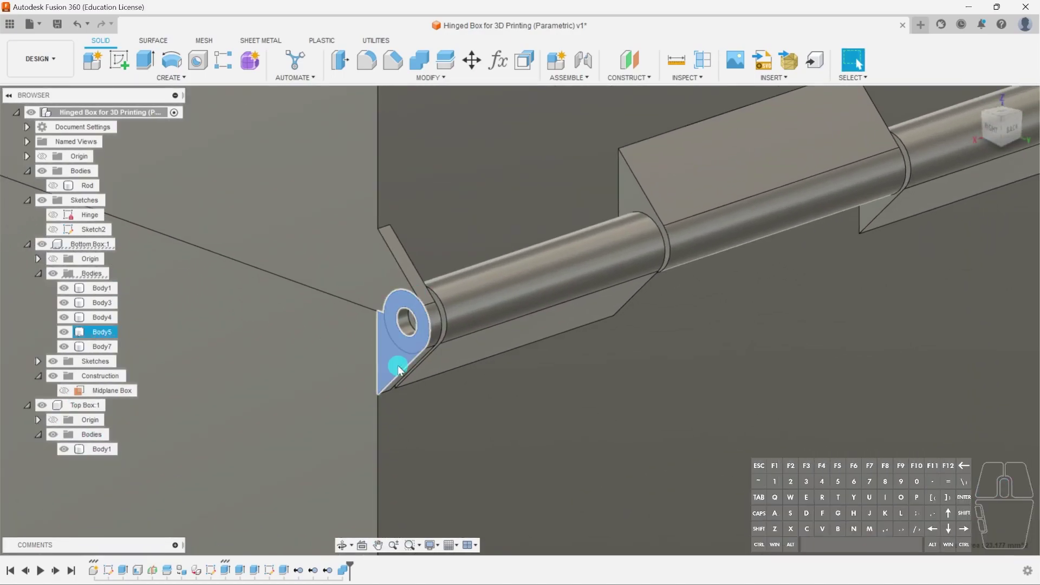
pyautogui.scroll(-2, 400, 364)
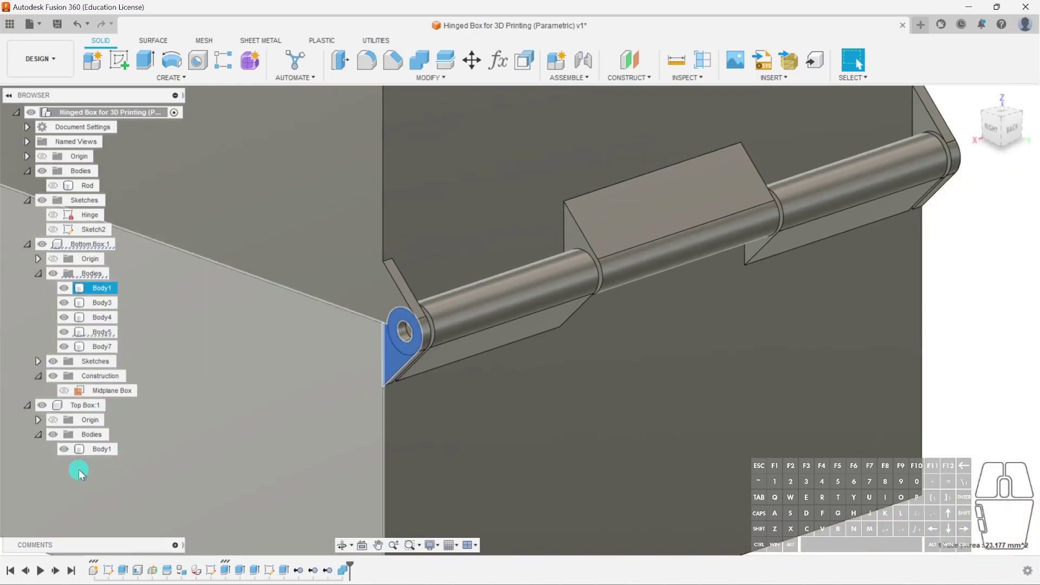
pyautogui.scroll(-2, 287, 362)
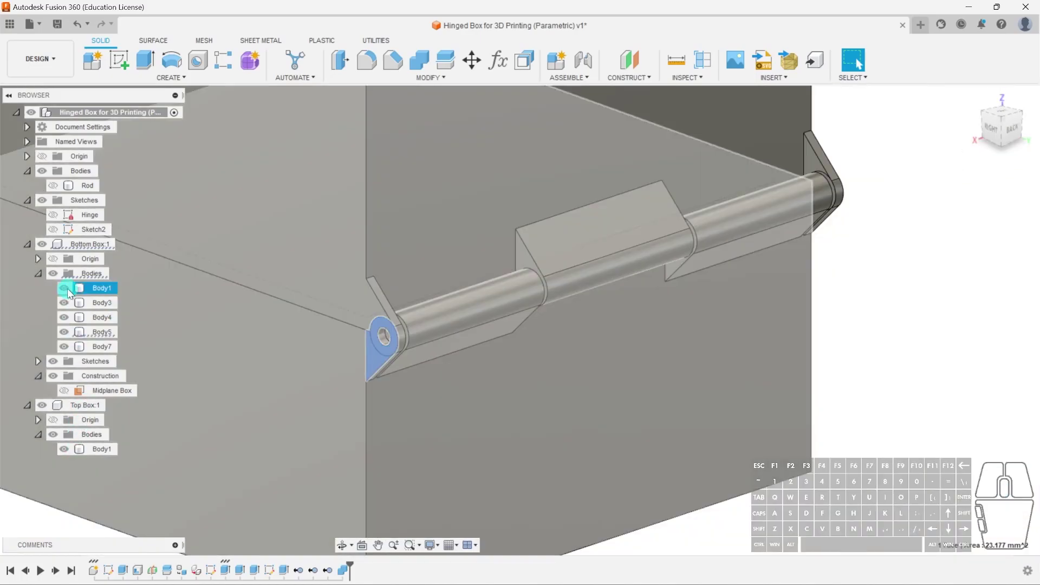
pyautogui.click(65, 289)
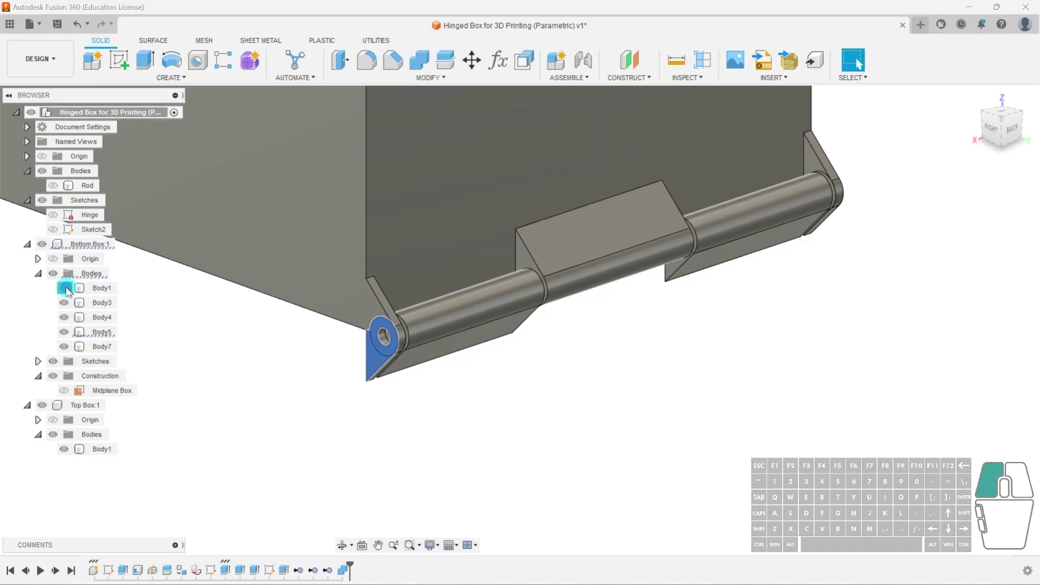
# - Turn the bottom box's main body back on and hide the top box
pyautogui.click(65, 289)
pyautogui.click(43, 404)
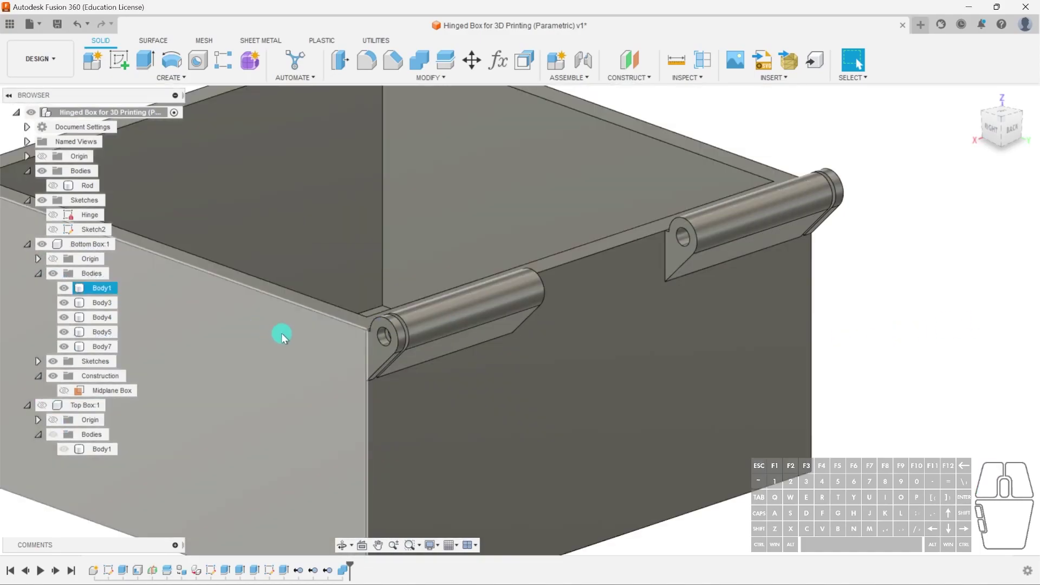
pyautogui.scroll(3, 292, 333)
# - Remove the bottom box's two outer end hinge tabs, Body5 and Body7, using Remove rather than Delete
pyautogui.click(103, 332)
pyautogui.scroll(-5, 667, 267)
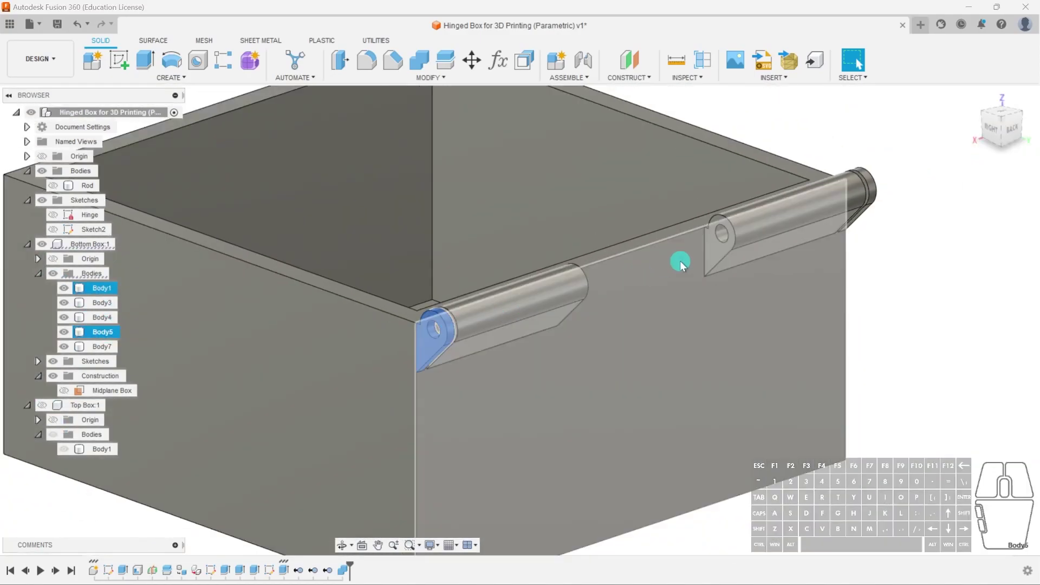
pyautogui.keyDown('shift'); pyautogui.click(718, 216); pyautogui.keyUp('shift')
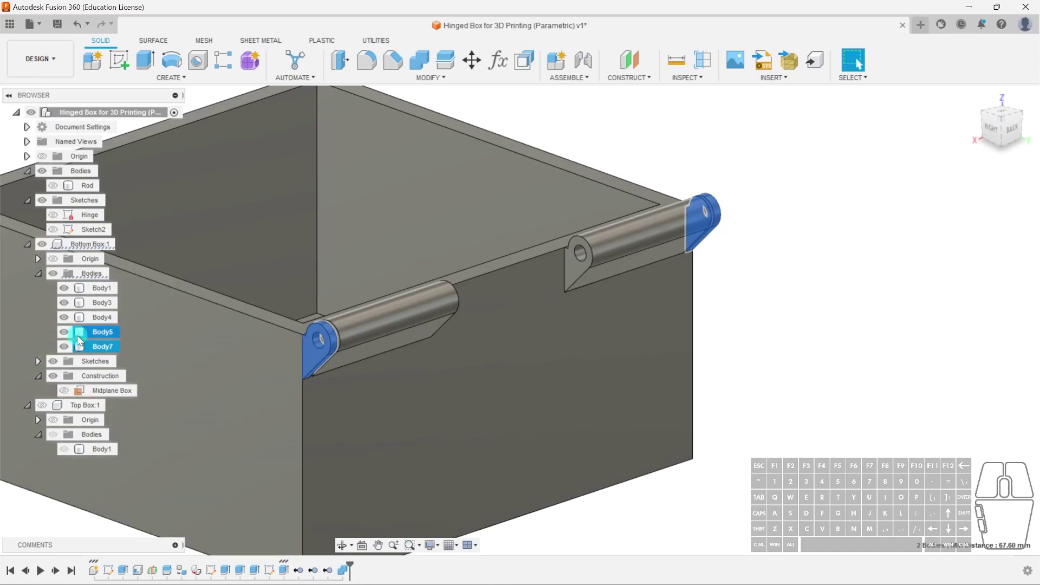
pyautogui.click(64, 332)
pyautogui.click(64, 346)
pyautogui.click(65, 332)
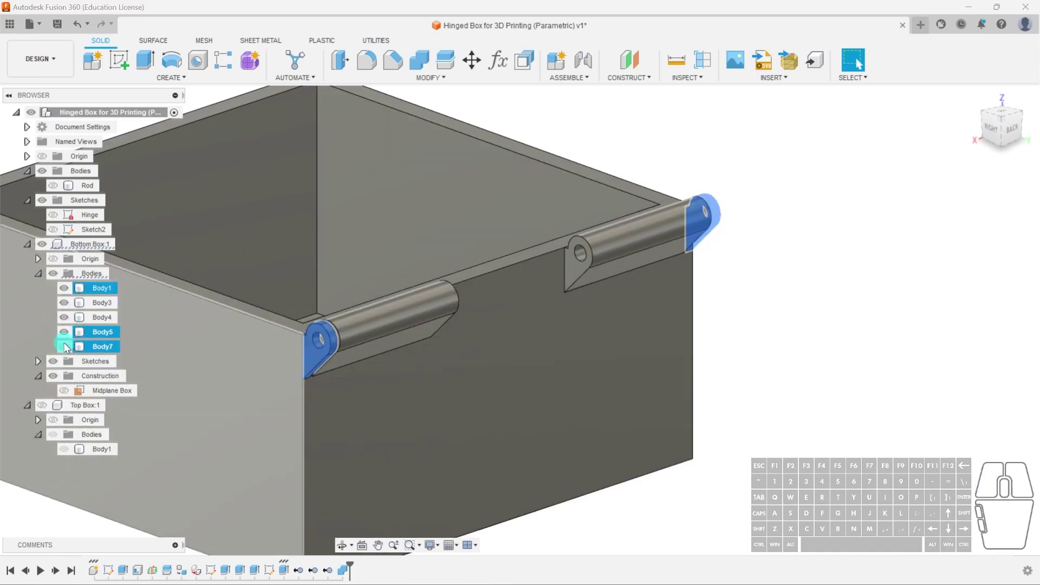
pyautogui.click(65, 347)
pyautogui.rightClick(105, 332)
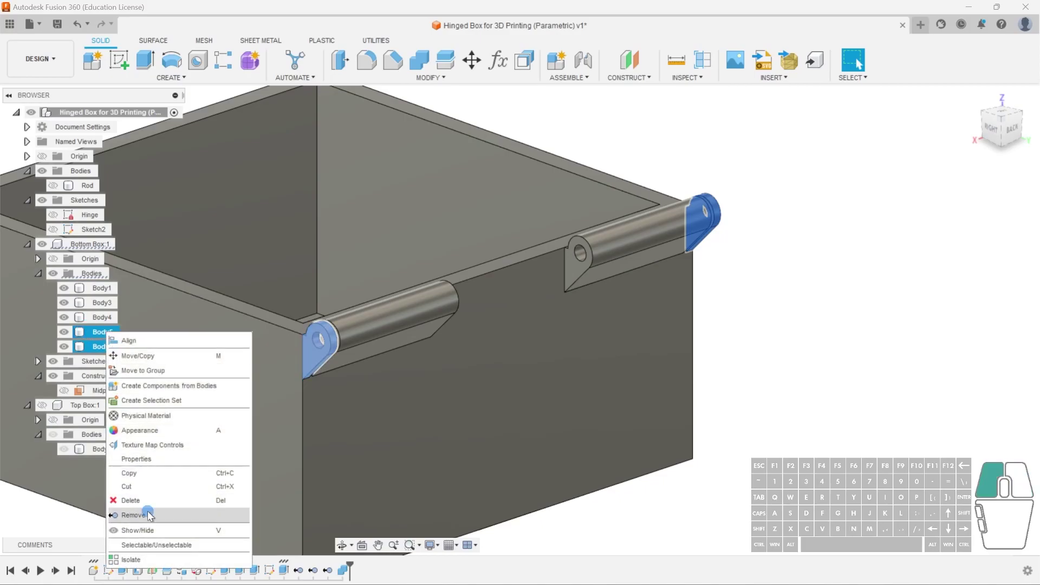
pyautogui.click(144, 513)
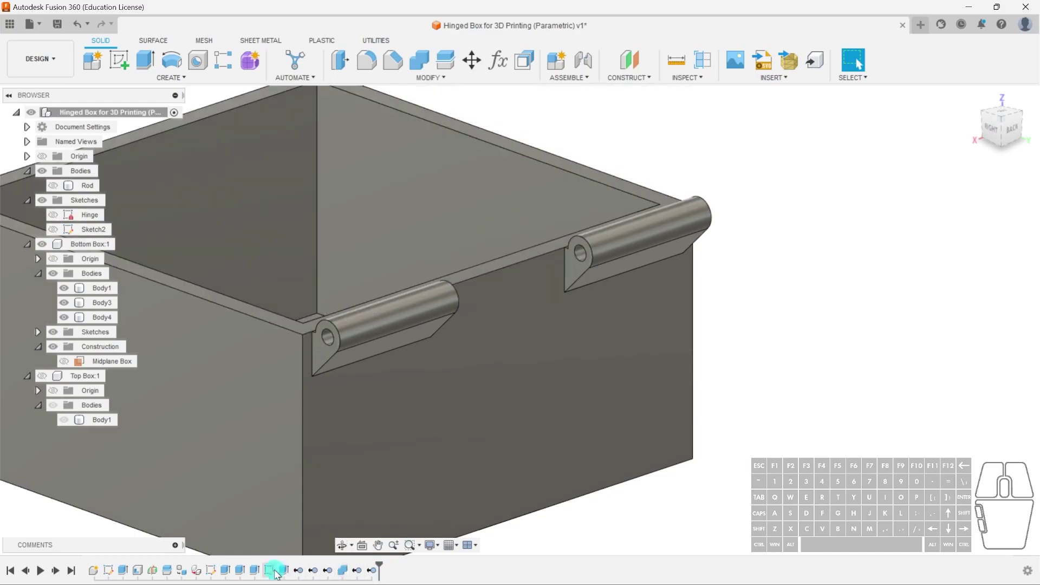
# - Reorder the timeline so the top box's Combine feature comes after the two end-tab removals
pyautogui.click(349, 574)
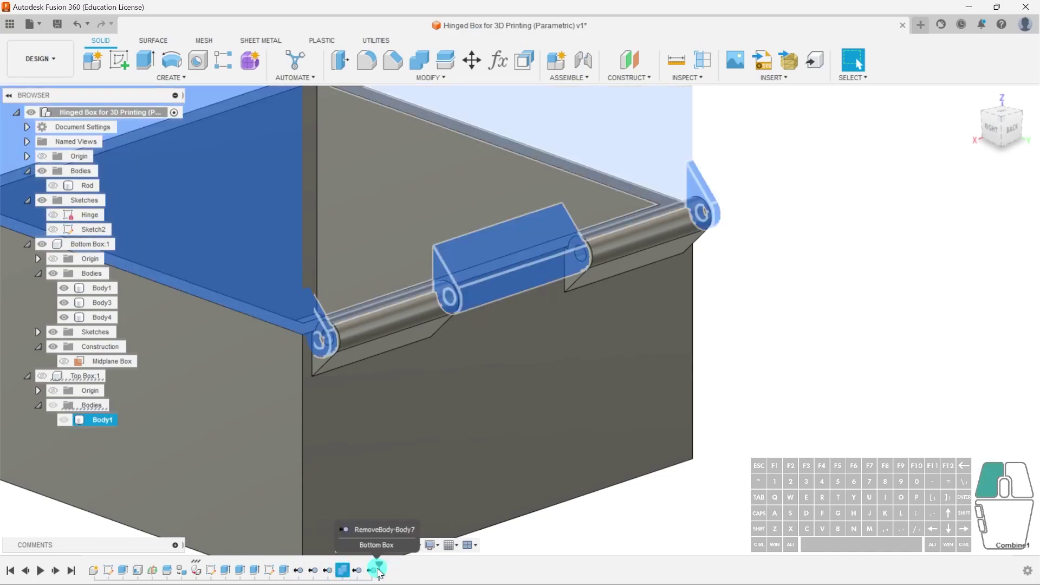
pyautogui.click(378, 570)
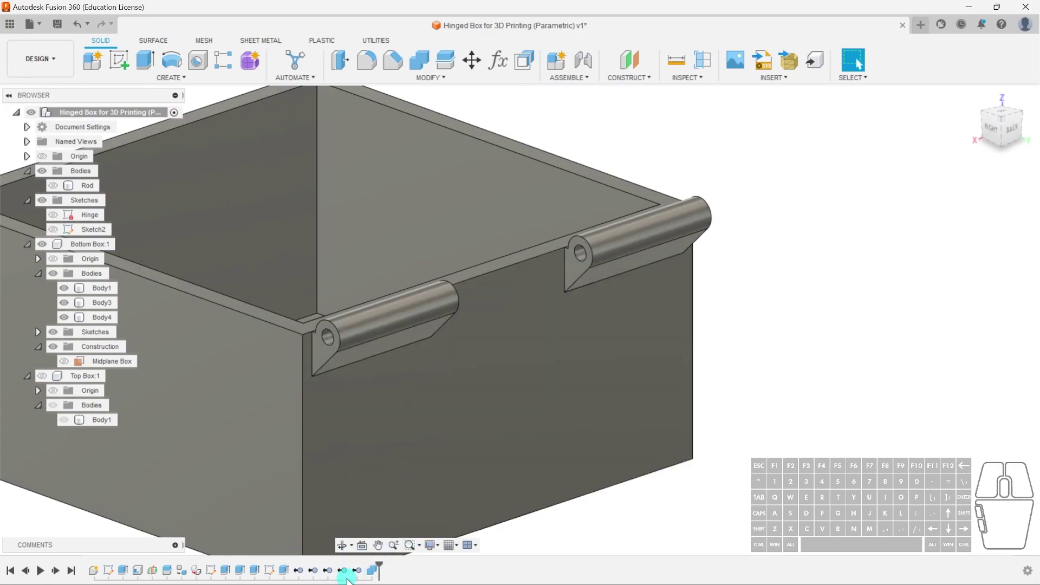
# - Use Combine with the Join operation to merge the bottom box's main body with its two remaining hinge segments
pyautogui.scroll(-3, 639, 441)
pyautogui.moveTo(639, 442); pyautogui.dragTo(673, 438, button='middle')
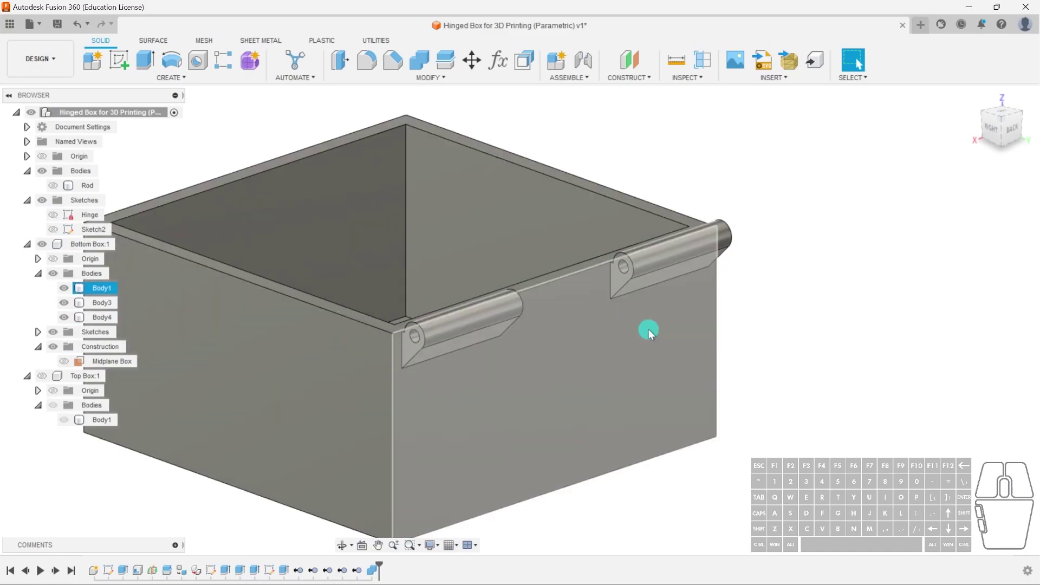
pyautogui.click(798, 261)
pyautogui.write('scom')
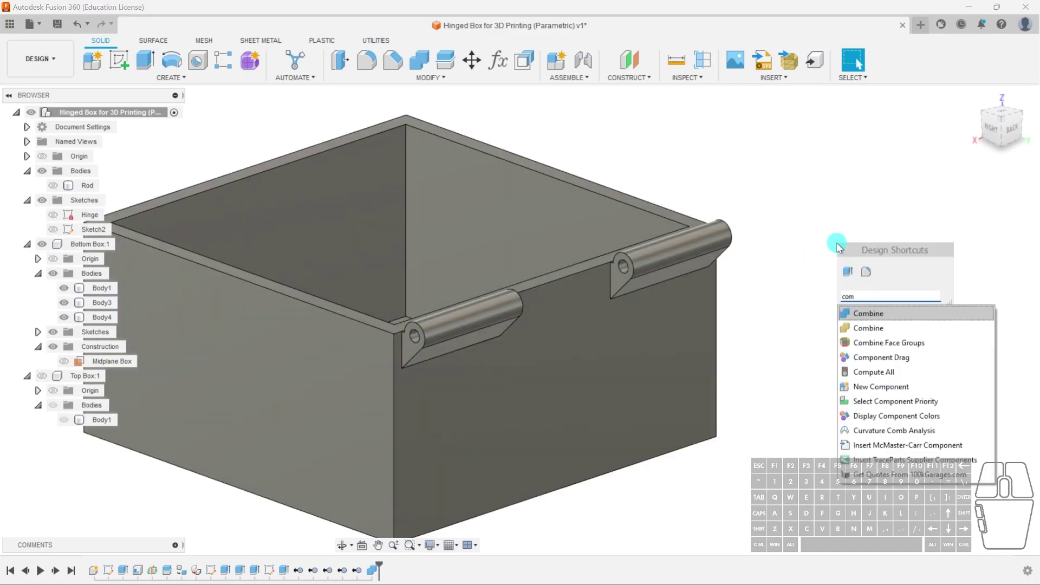
pyautogui.click(916, 313)
pyautogui.click(611, 277)
pyautogui.click(618, 270)
pyautogui.click(518, 339)
pyautogui.keyDown('shift'); pyautogui.moveTo(665, 369); pyautogui.dragTo(687, 389, button='middle'); pyautogui.keyUp('shift')
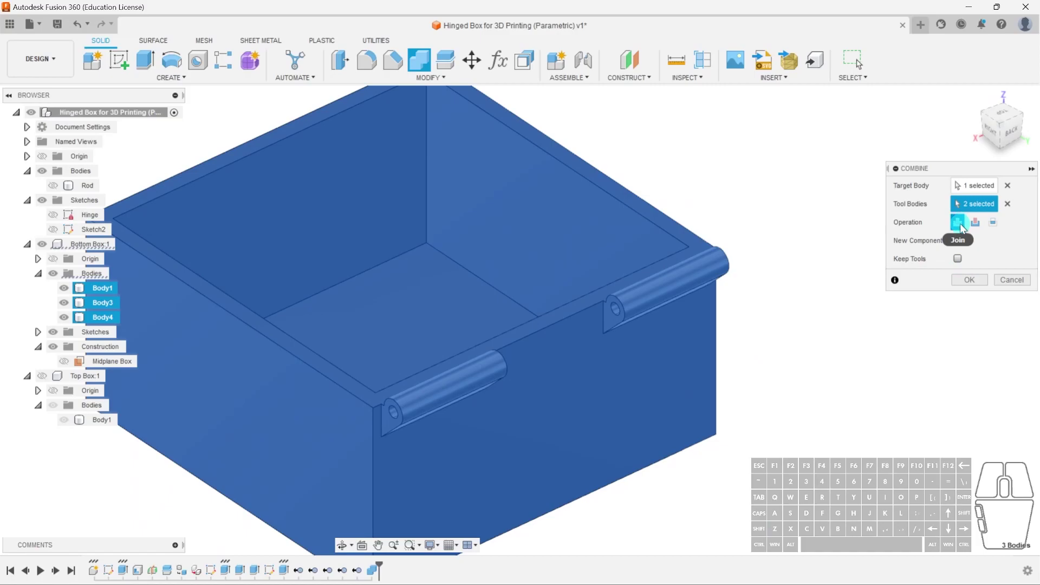
pyautogui.click(970, 278)
pyautogui.keyDown('shift'); pyautogui.moveTo(708, 483); pyautogui.dragTo(724, 419, button='middle'); pyautogui.keyUp('shift')
pyautogui.click(615, 342)
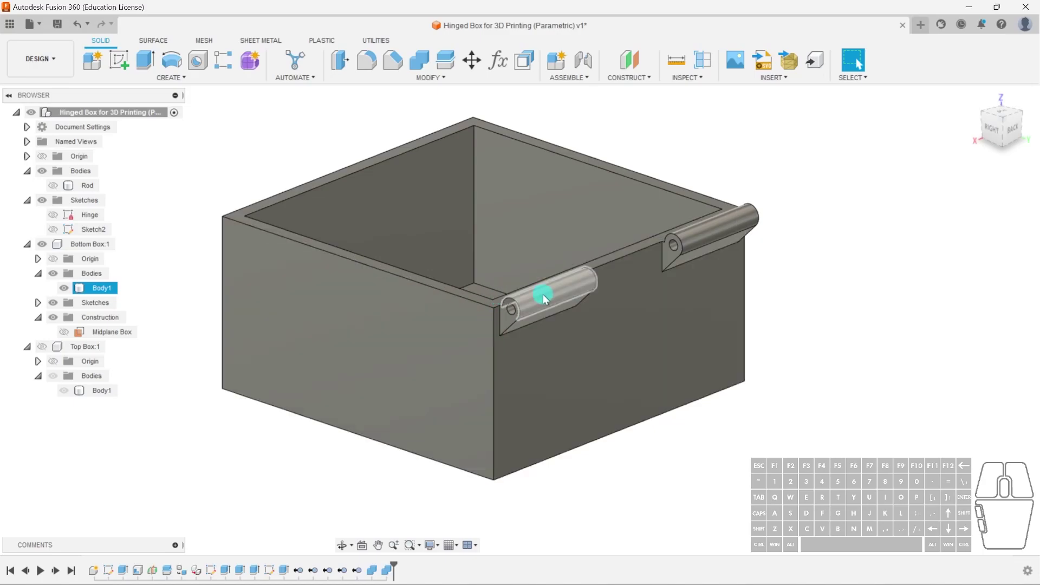
# - Turn the top box back on and view the assembled hinge from its opposite end
pyautogui.scroll(3, 495, 336)
pyautogui.keyDown('shift'); pyautogui.moveTo(542, 306); pyautogui.dragTo(158, 327, button='middle'); pyautogui.keyUp('shift')
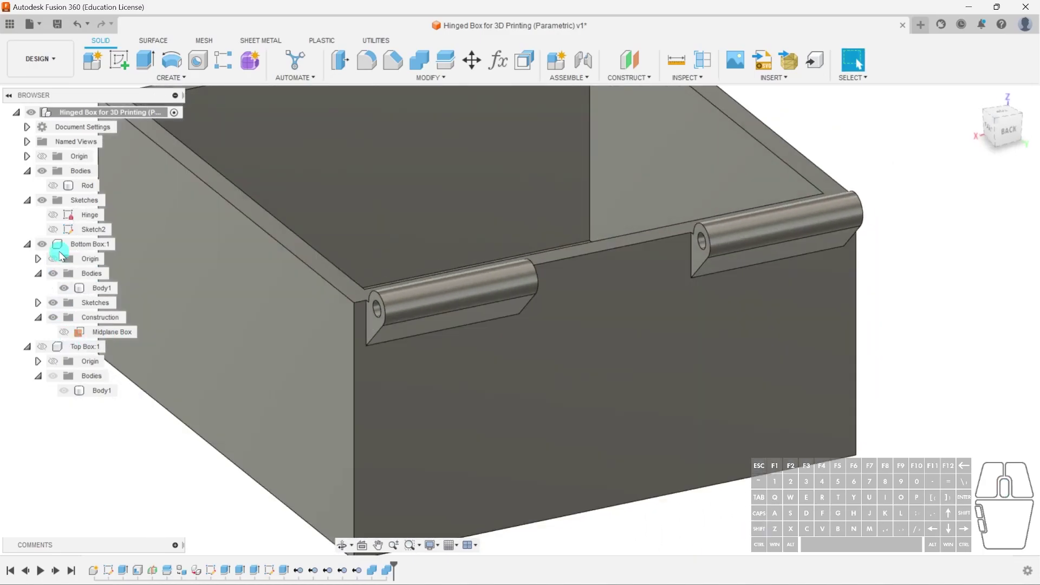
pyautogui.click(42, 346)
pyautogui.keyDown('shift'); pyautogui.moveTo(251, 316); pyautogui.dragTo(485, 290, button='middle'); pyautogui.keyUp('shift')
pyautogui.scroll(3, 512, 279)
pyautogui.keyDown('shift'); pyautogui.moveTo(267, 290); pyautogui.dragTo(234, 331, button='middle'); pyautogui.keyUp('shift')
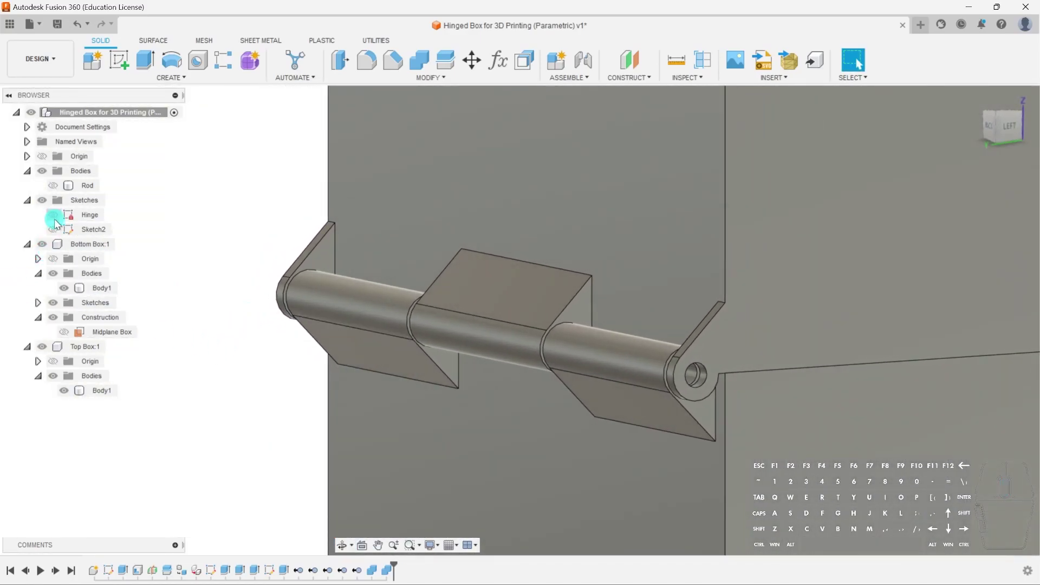
# - With the rod shown, examine its fit inside the end hinge hole and how it sits in the closed box
pyautogui.keyDown('shift'); pyautogui.moveTo(255, 278); pyautogui.dragTo(379, 301, button='middle'); pyautogui.keyUp('shift')
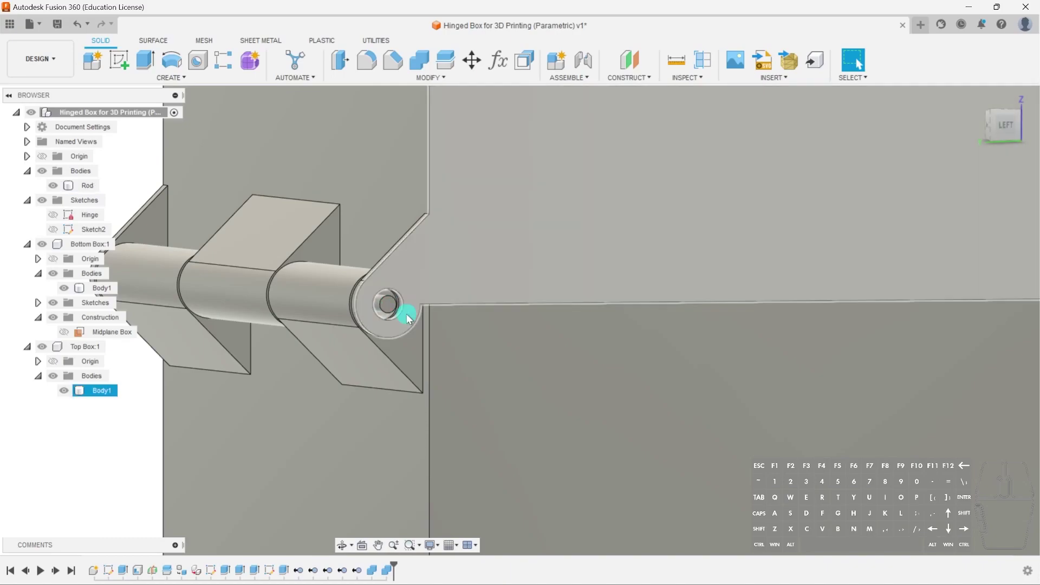
pyautogui.scroll(-2, 405, 300)
pyautogui.keyDown('shift'); pyautogui.moveTo(360, 315); pyautogui.dragTo(383, 322, button='middle'); pyautogui.keyUp('shift')
pyautogui.scroll(3, 400, 304)
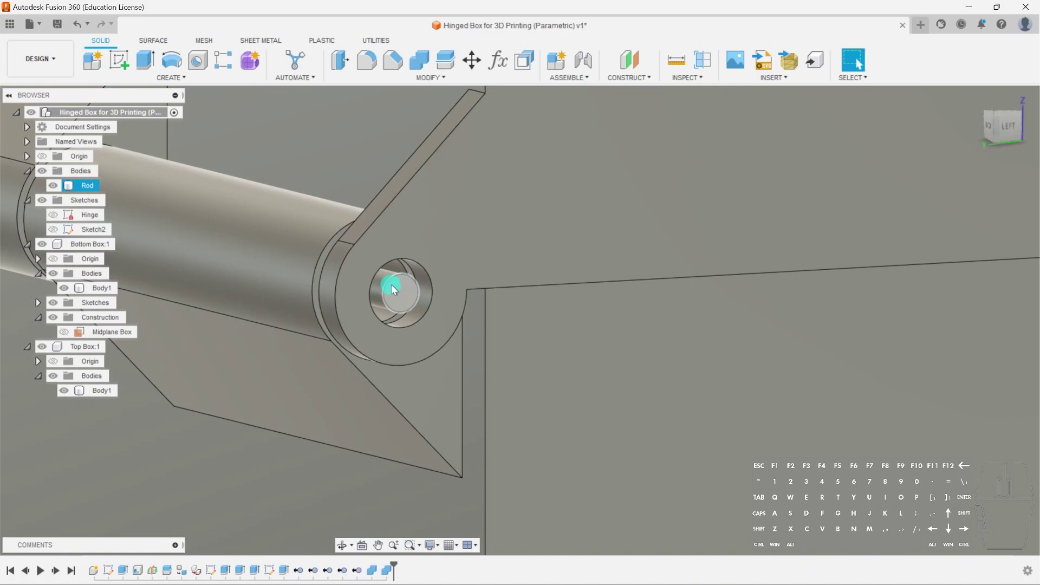
pyautogui.scroll(-2, 399, 291)
pyautogui.moveTo(432, 299); pyautogui.dragTo(443, 299, button='middle')
pyautogui.scroll(-5, 442, 299)
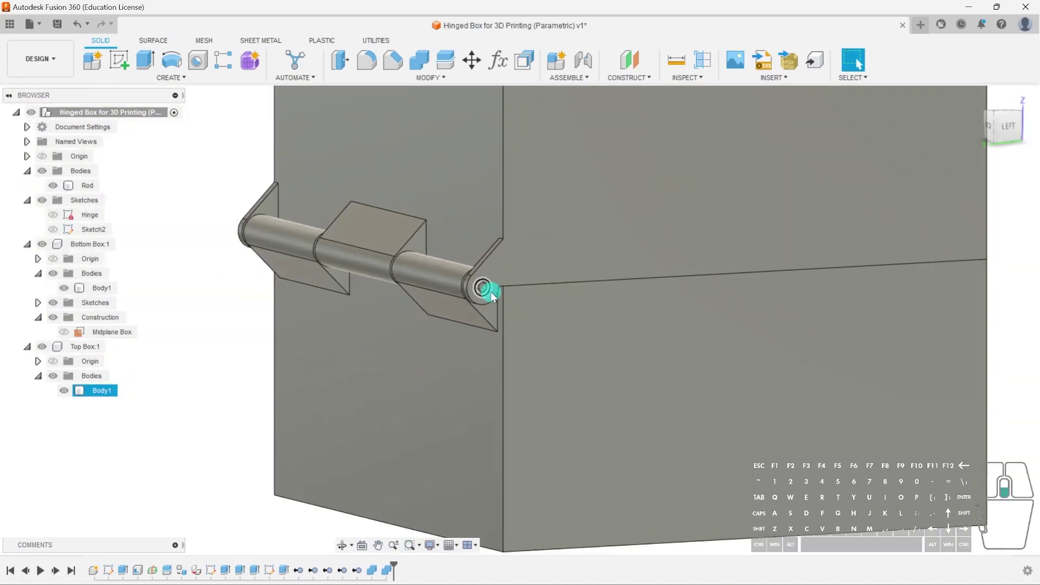
pyautogui.keyDown('shift'); pyautogui.moveTo(799, 218); pyautogui.dragTo(390, 337, button='middle'); pyautogui.keyUp('shift')
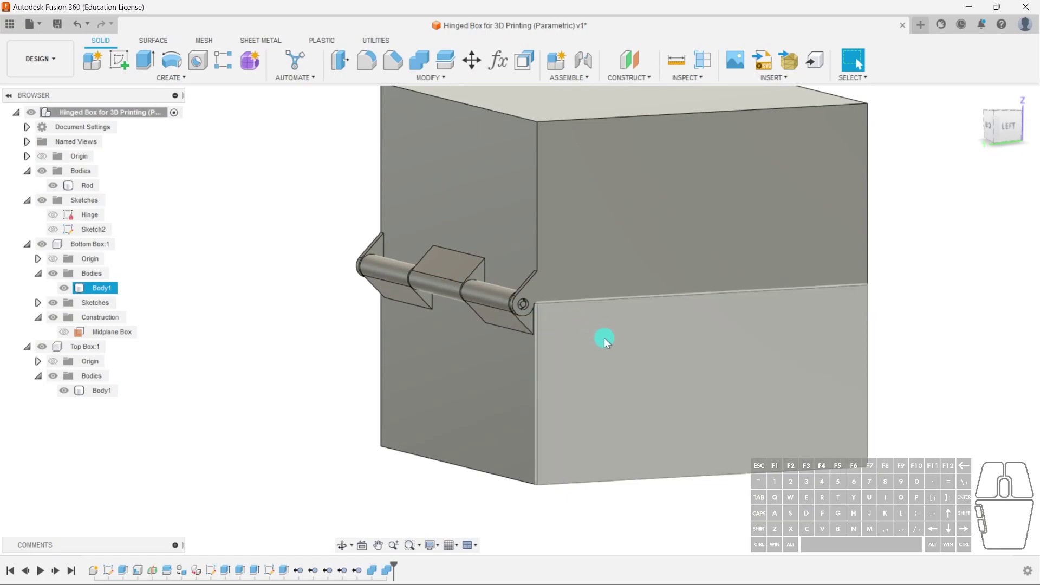
pyautogui.scroll(-1, 610, 339)
pyautogui.moveTo(610, 339); pyautogui.dragTo(569, 340, button='middle')
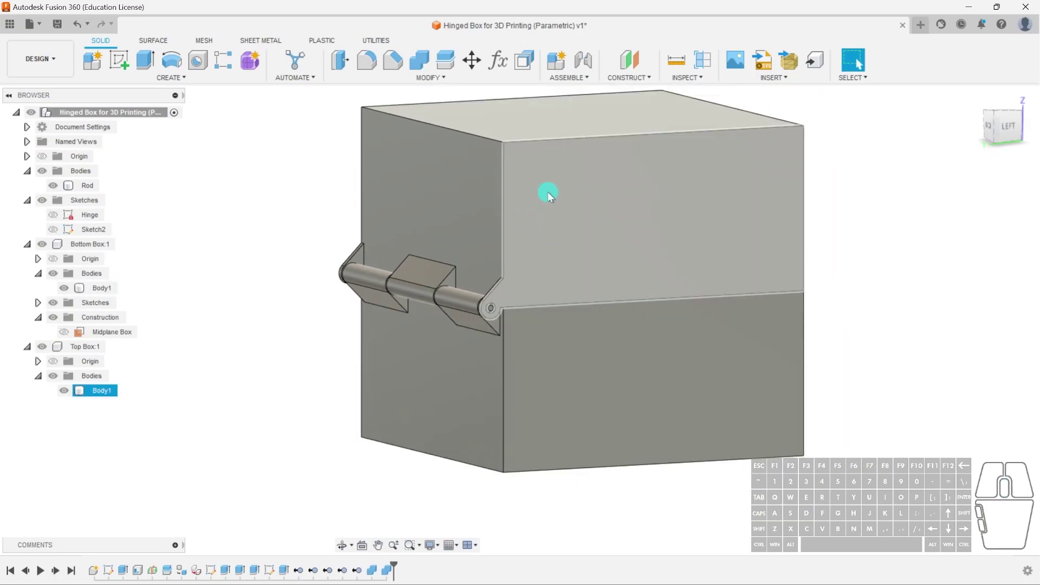
# - Hide the rod and inspect the empty hinge hole alongside the joined top and bottom boxes
pyautogui.click(51, 187)
pyautogui.scroll(5, 479, 278)
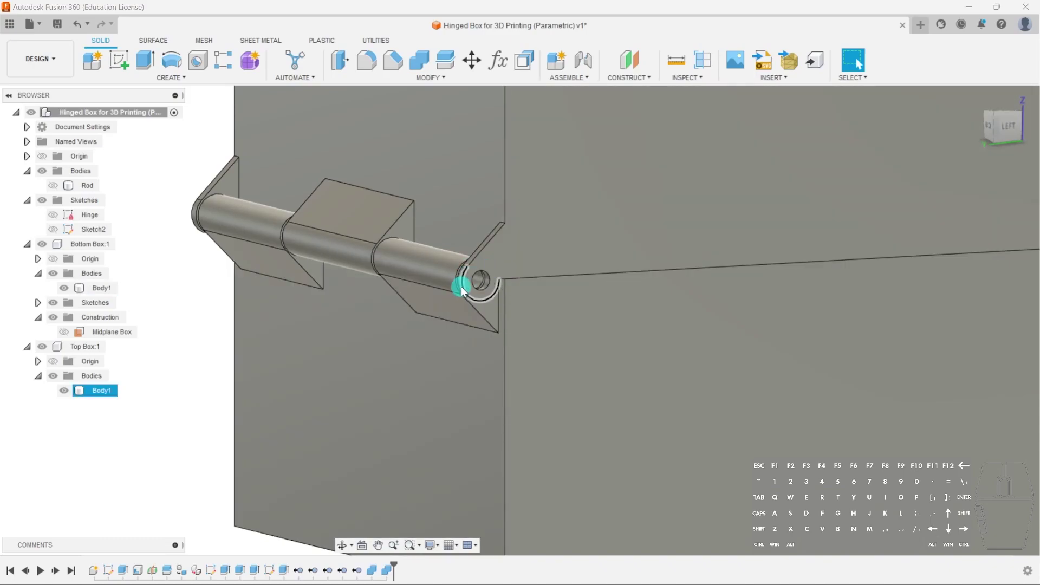
pyautogui.scroll(-5, 473, 282)
pyautogui.click(505, 291)
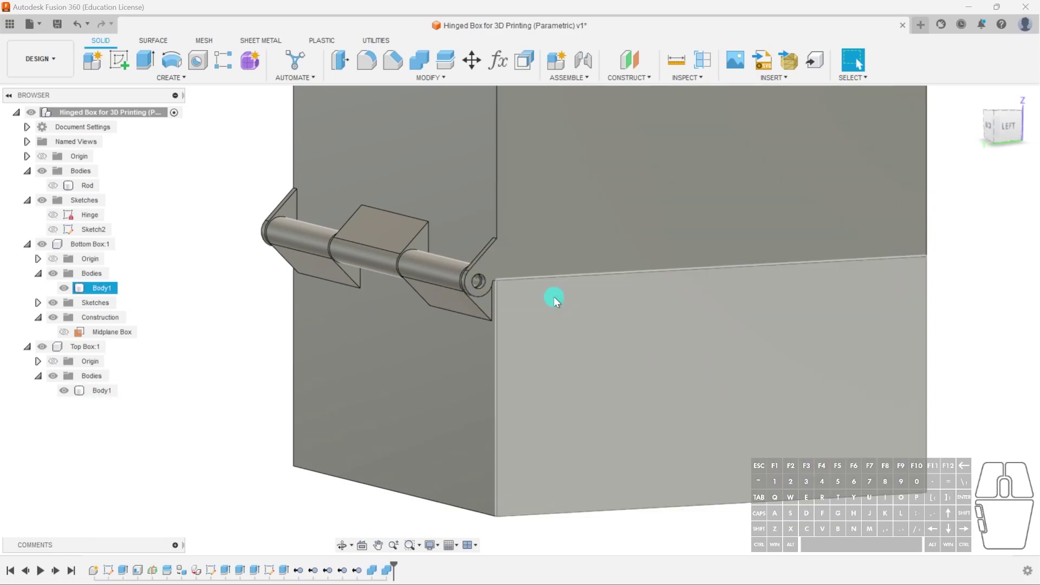
pyautogui.click(562, 271)
pyautogui.click(618, 351)
pyautogui.click(569, 237)
pyautogui.click(478, 279)
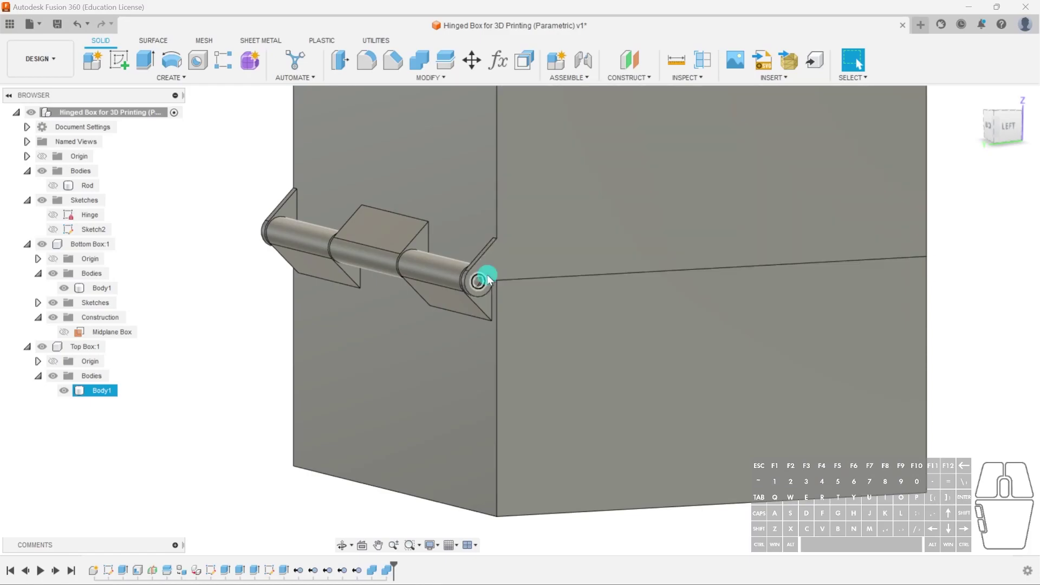
# - Zoom in on the end hinge hole and show the rod again to check its clearance
pyautogui.scroll(4, 487, 275)
pyautogui.click(460, 317)
pyautogui.scroll(3, 469, 287)
pyautogui.click(53, 186)
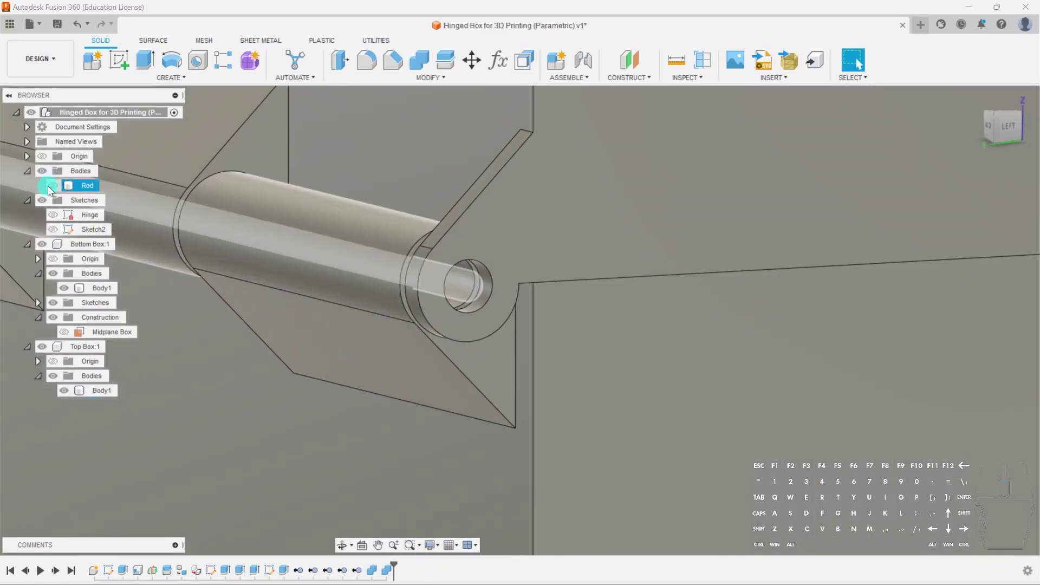
pyautogui.scroll(-5, 429, 161)
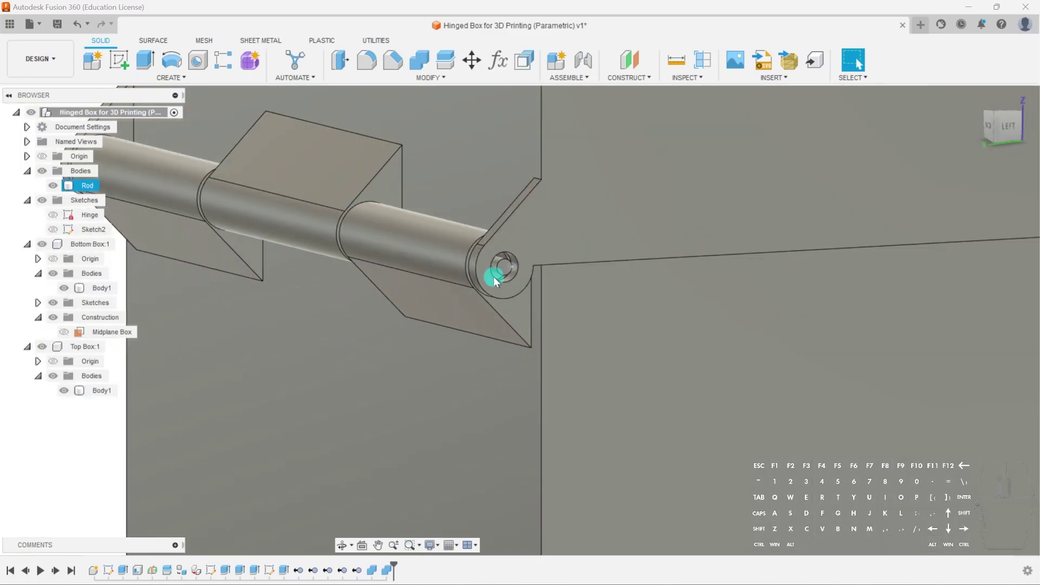
pyautogui.click(485, 305)
pyautogui.click(82, 390)
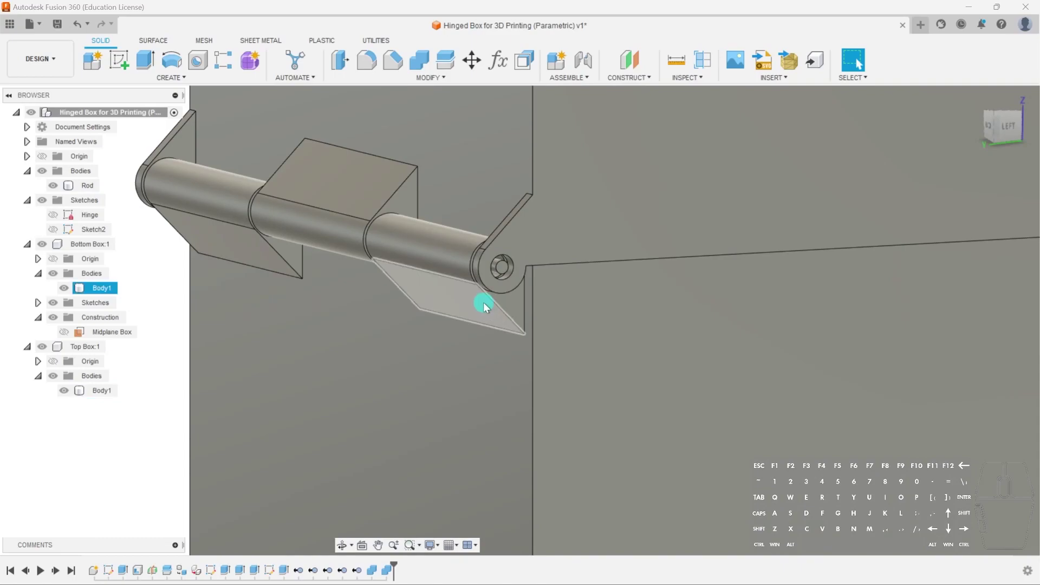
# - Hide the bottom box and inspect how the rod passes through the top box's three hinge segments
pyautogui.click(69, 399)
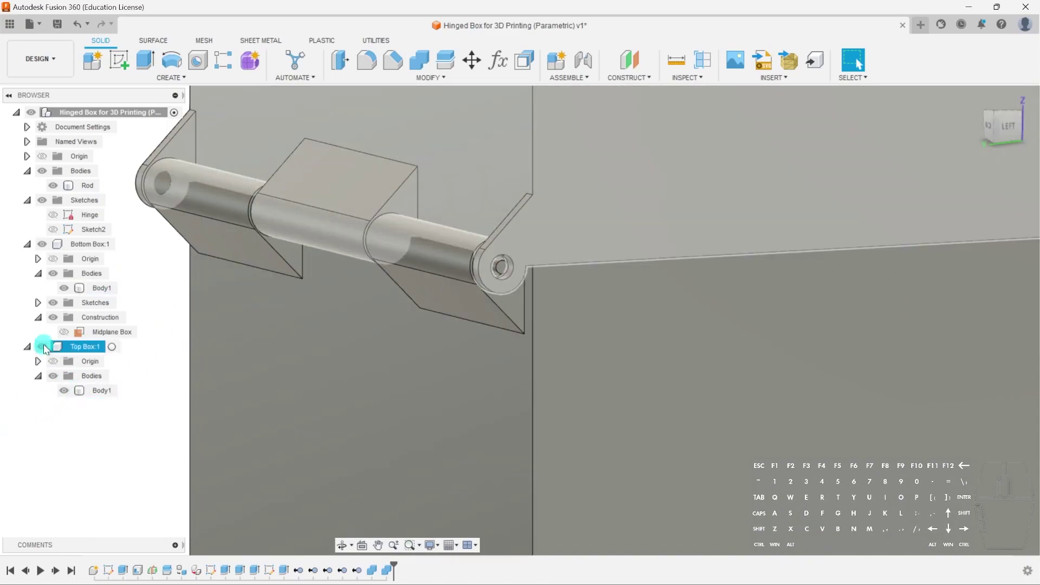
pyautogui.click(42, 346)
pyautogui.click(42, 346)
pyautogui.click(42, 244)
pyautogui.scroll(5, 622, 298)
pyautogui.click(655, 284)
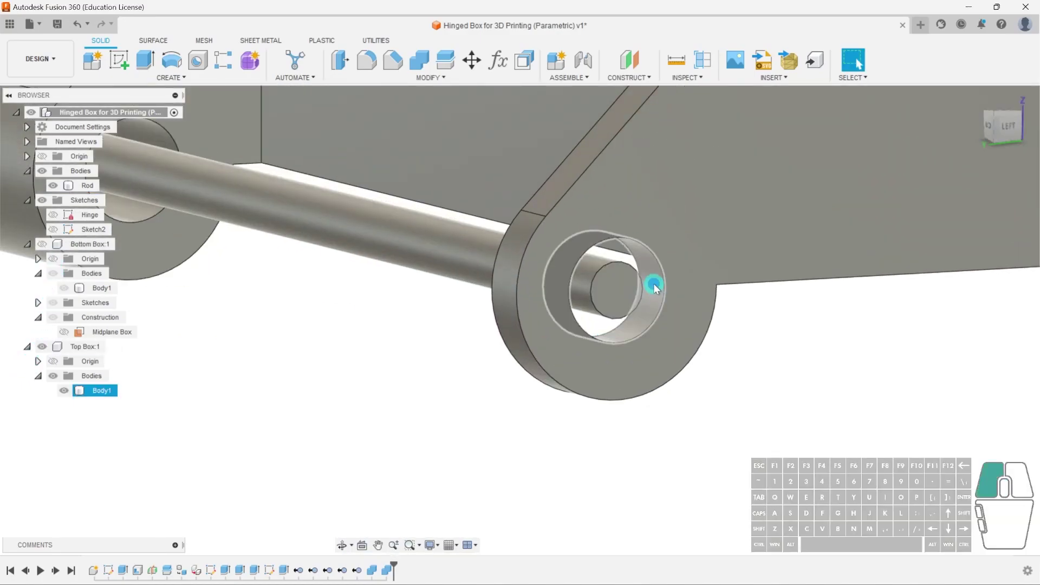
pyautogui.scroll(-6, 607, 304)
pyautogui.keyDown('shift'); pyautogui.moveTo(527, 318); pyautogui.dragTo(626, 314, button='middle'); pyautogui.keyUp('shift')
pyautogui.scroll(-3, 576, 295)
pyautogui.moveTo(504, 363); pyautogui.dragTo(754, 343, button='middle')
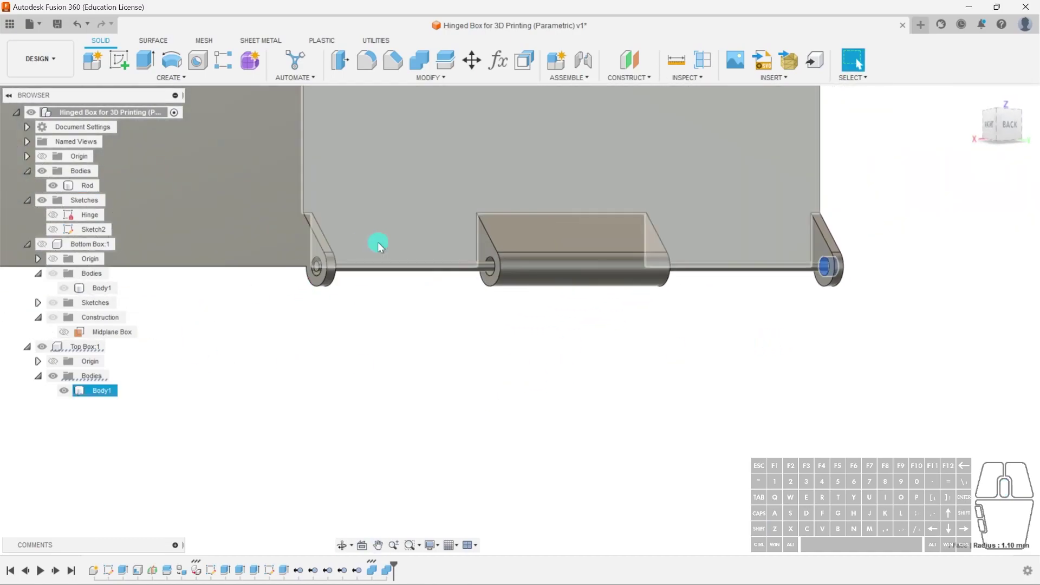
pyautogui.keyDown('shift'); pyautogui.moveTo(446, 326); pyautogui.dragTo(306, 310, button='middle'); pyautogui.keyUp('shift')
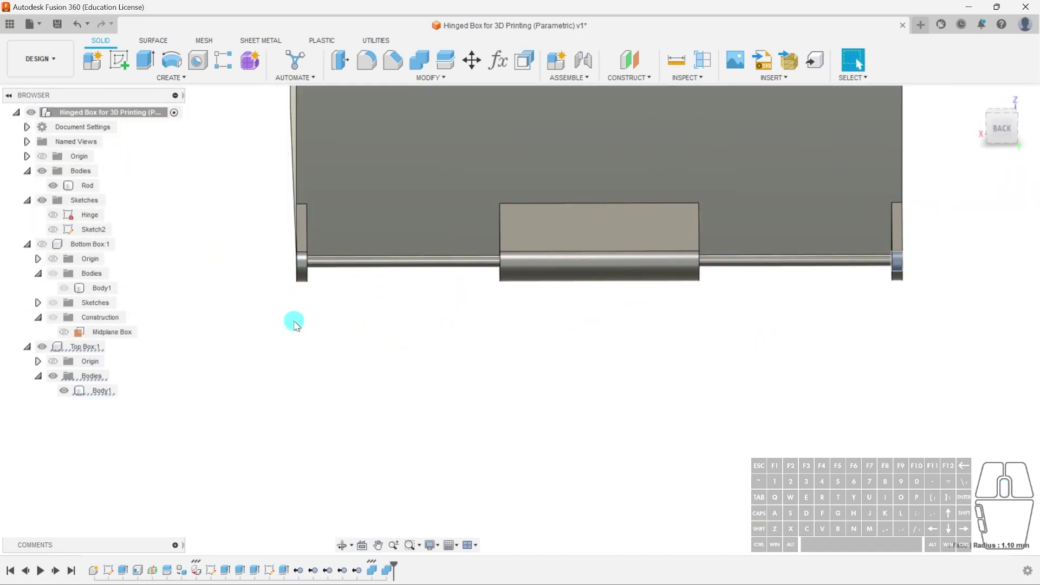
# - Show the bottom box and hide the top box to inspect the rod within the bottom box's two hinge segments
pyautogui.click(45, 246)
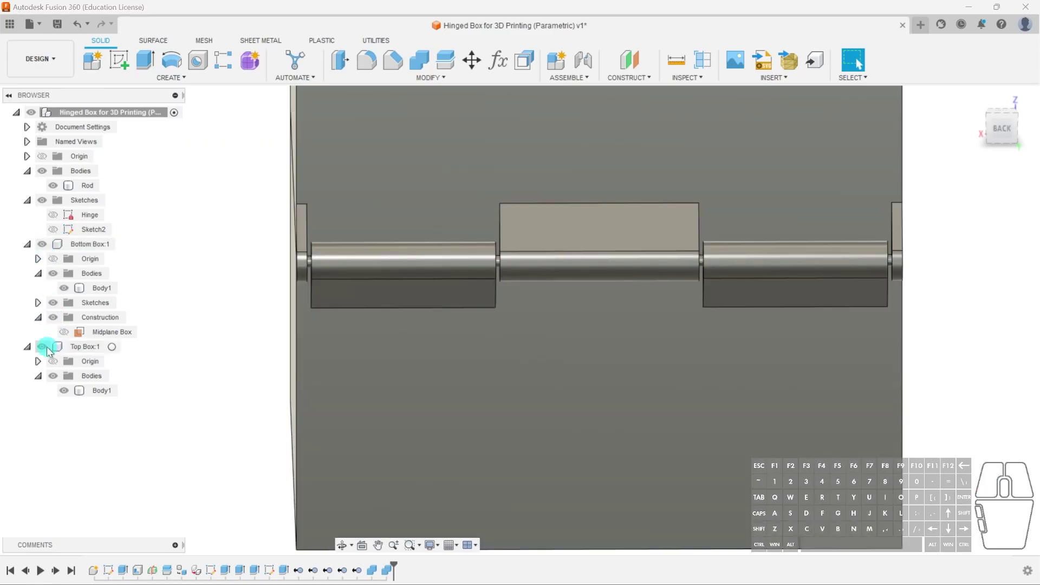
pyautogui.click(43, 347)
pyautogui.keyDown('shift'); pyautogui.moveTo(327, 332); pyautogui.dragTo(252, 359, button='middle'); pyautogui.keyUp('shift')
pyautogui.scroll(3, 257, 295)
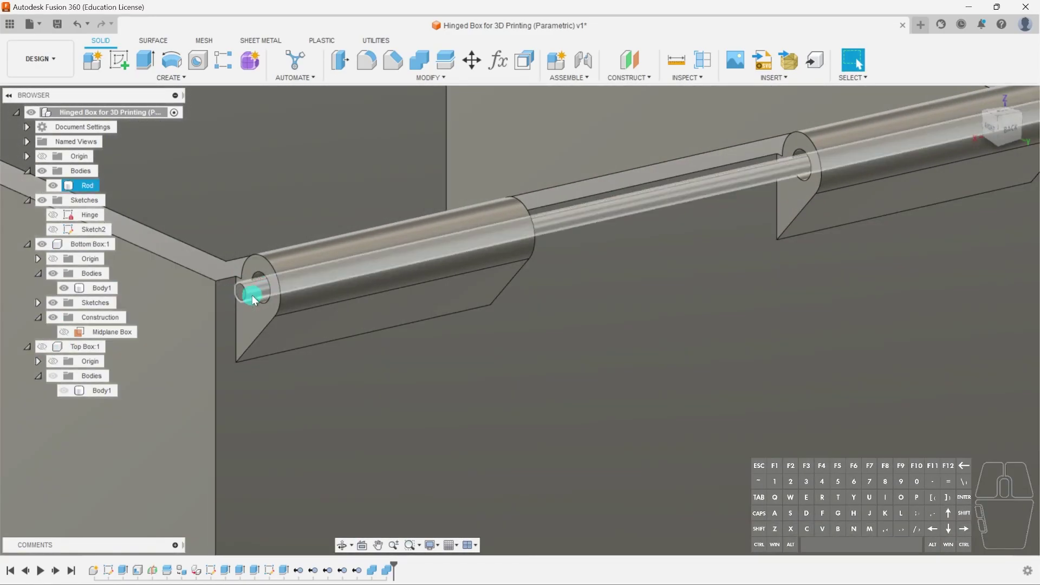
pyautogui.scroll(-3, 256, 295)
pyautogui.keyDown('shift'); pyautogui.moveTo(386, 326); pyautogui.dragTo(463, 352, button='middle'); pyautogui.keyUp('shift')
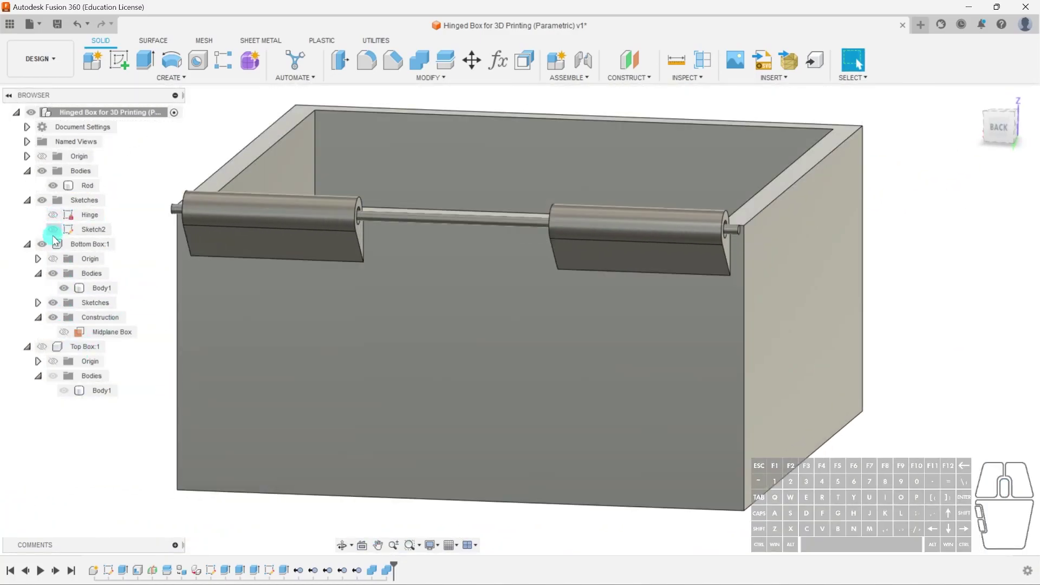
# - Switch visibility back to the top box, hiding the bottom box, and view the rod ends in its outer hinge tabs
pyautogui.click(64, 390)
pyautogui.click(41, 347)
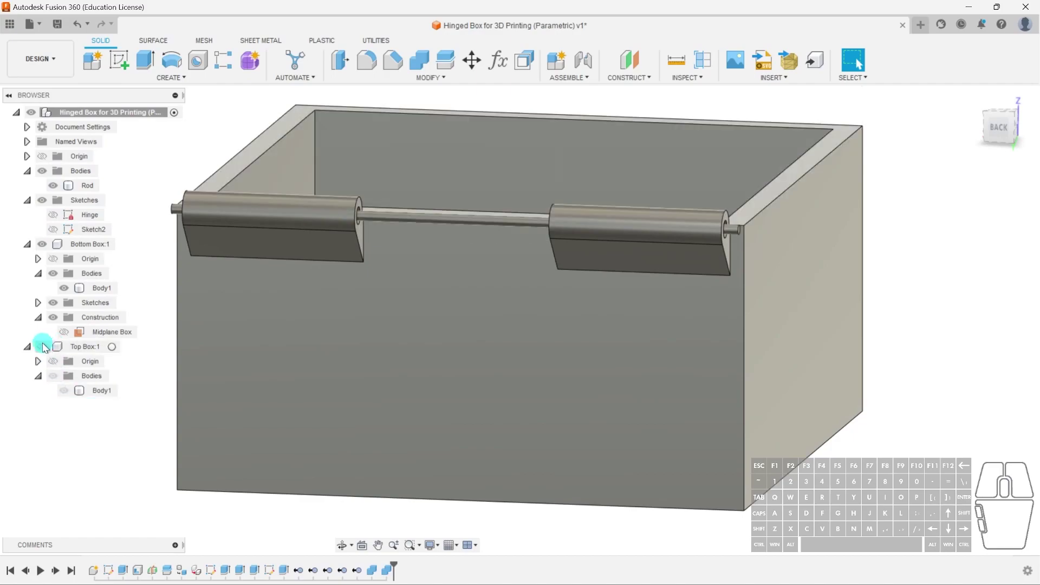
pyautogui.click(42, 243)
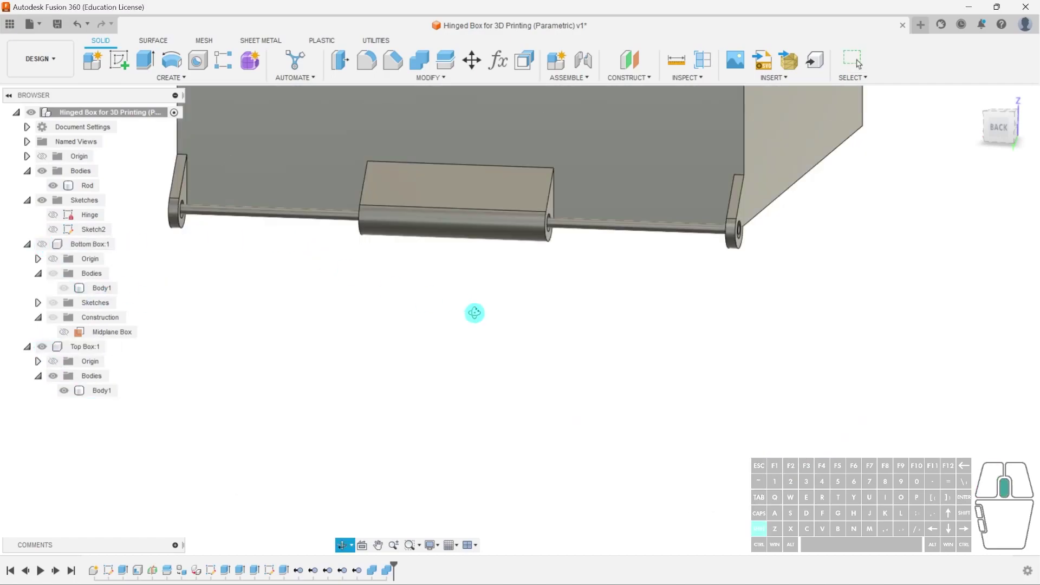
pyautogui.keyDown('shift'); pyautogui.moveTo(474, 313); pyautogui.dragTo(459, 316, button='middle'); pyautogui.keyUp('shift')
pyautogui.scroll(4, 721, 269)
pyautogui.scroll(-5, 720, 269)
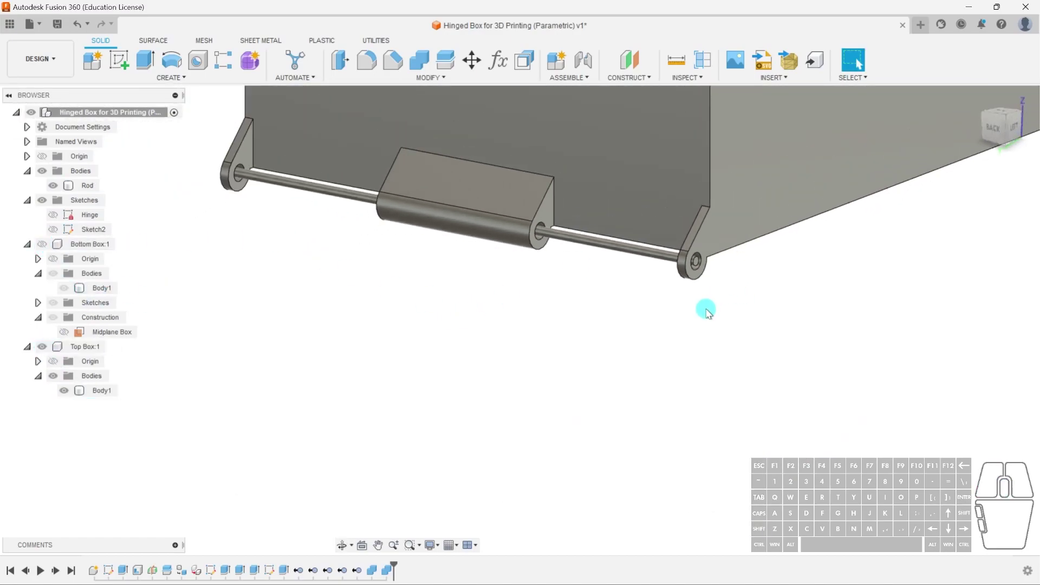
pyautogui.write('scombine')
pyautogui.press('Return')
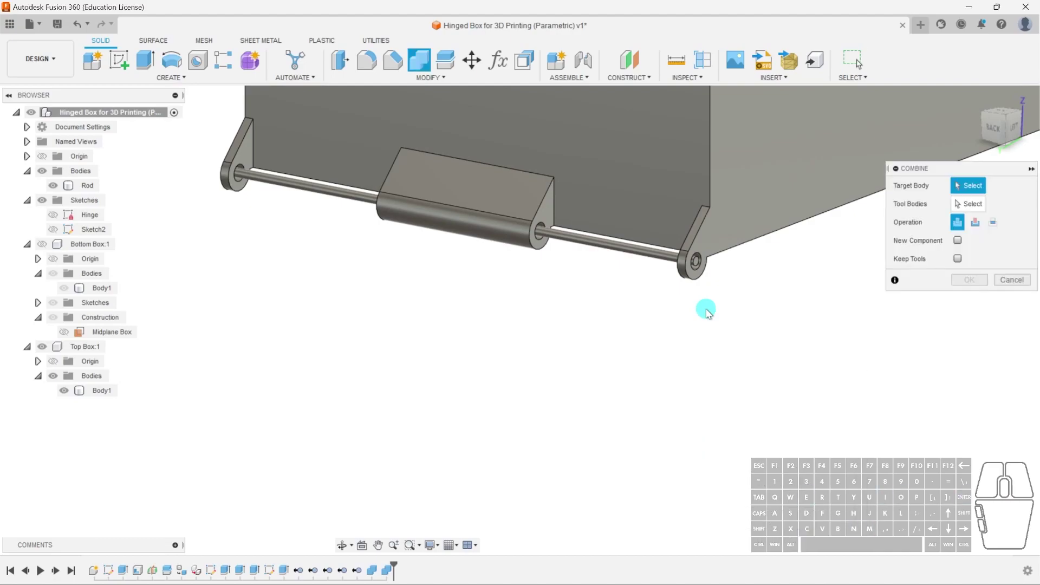
pyautogui.click(760, 198)
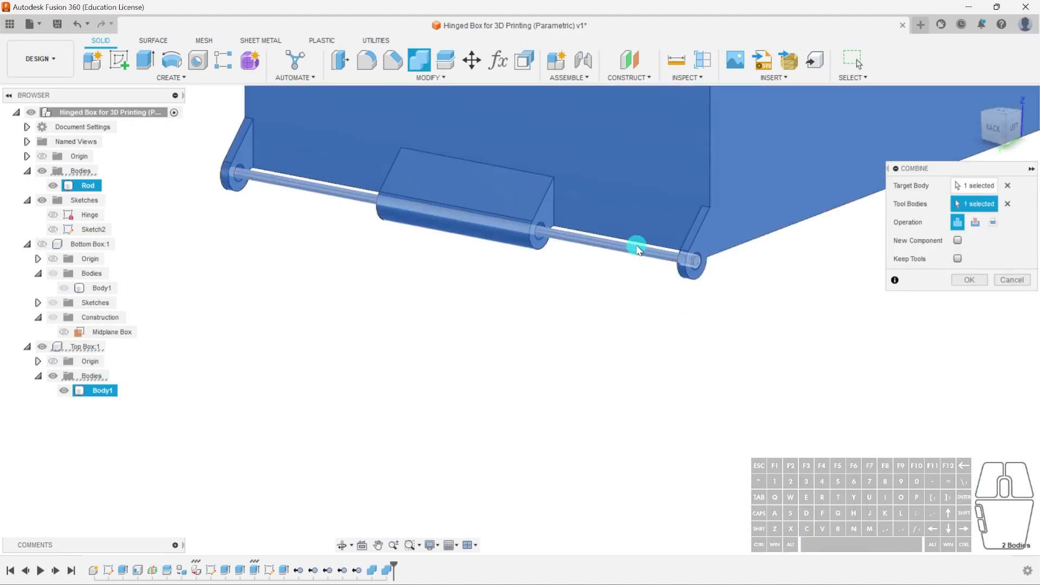
pyautogui.keyDown('shift'); pyautogui.moveTo(590, 274); pyautogui.dragTo(550, 259, button='middle'); pyautogui.keyUp('shift')
pyautogui.scroll(6, 614, 253)
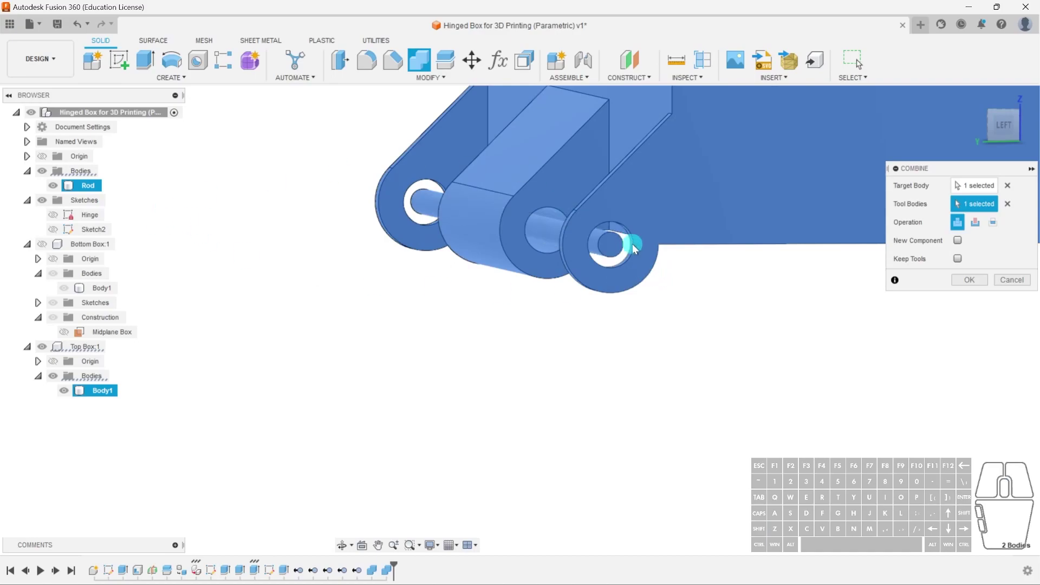
pyautogui.click(1012, 280)
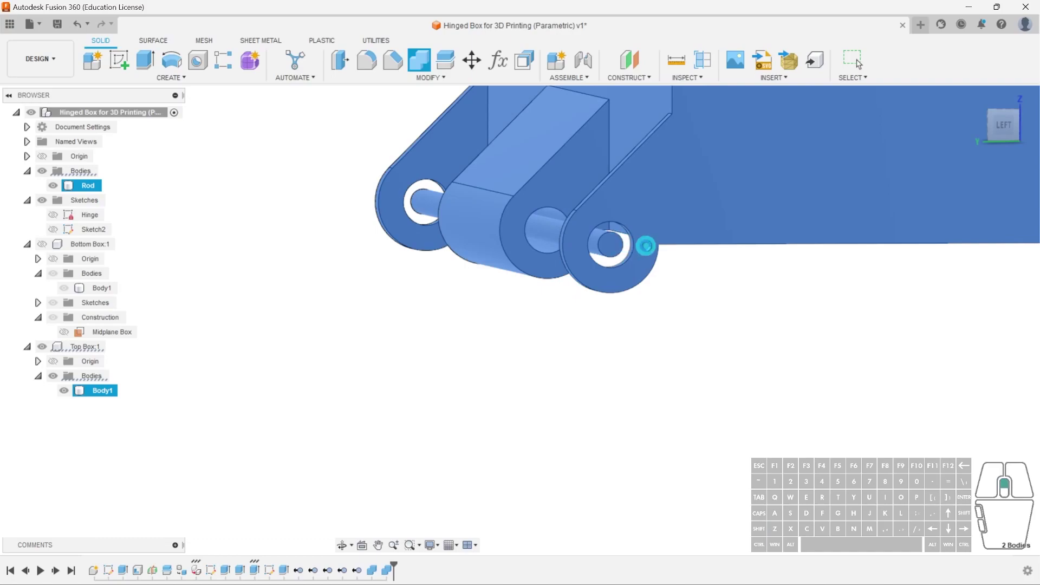
# - Delete the oversized hole's face from one outer hinge tab of the top box so the tab closes around the rod
pyautogui.scroll(3, 645, 246)
pyautogui.scroll(-3, 618, 245)
pyautogui.scroll(3, 616, 244)
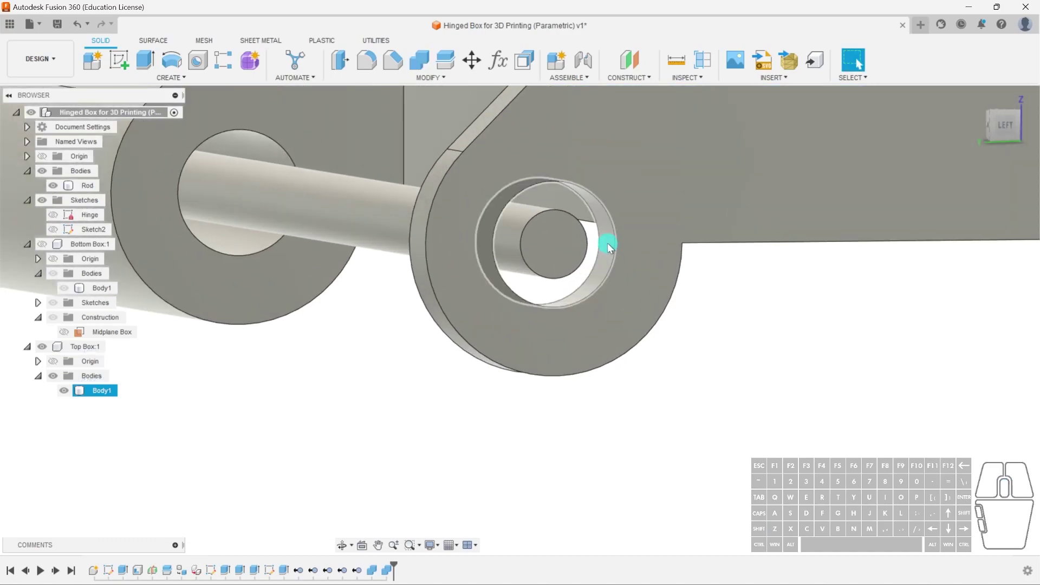
pyautogui.scroll(-1, 610, 247)
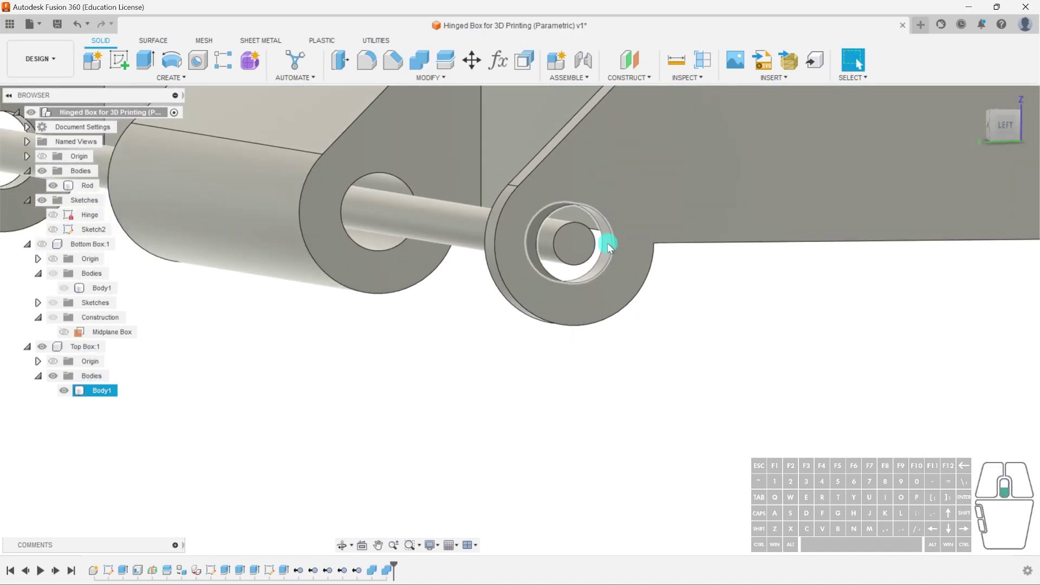
pyautogui.scroll(2, 608, 250)
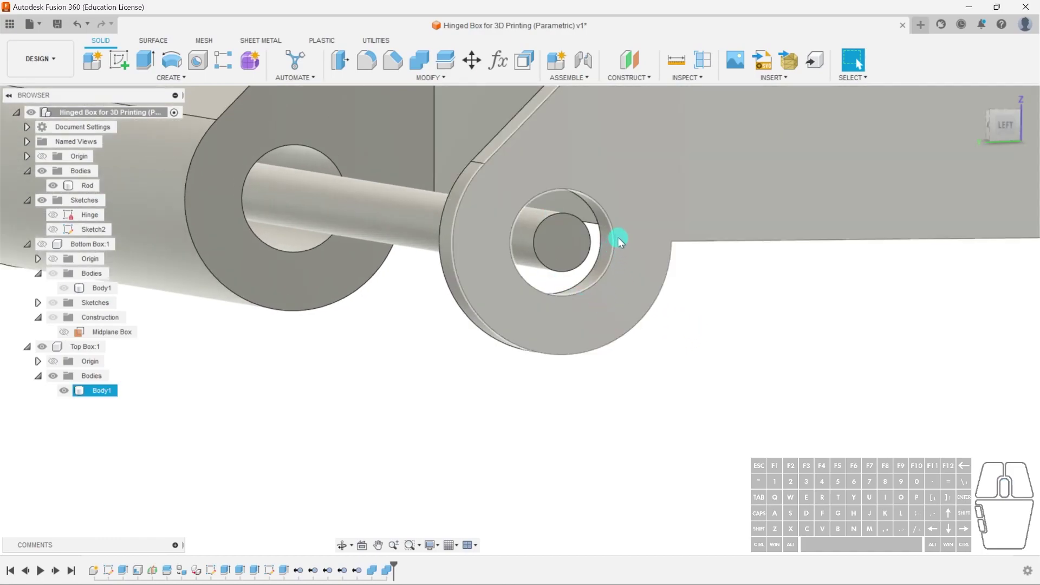
pyautogui.scroll(-2, 623, 270)
pyautogui.click(661, 386)
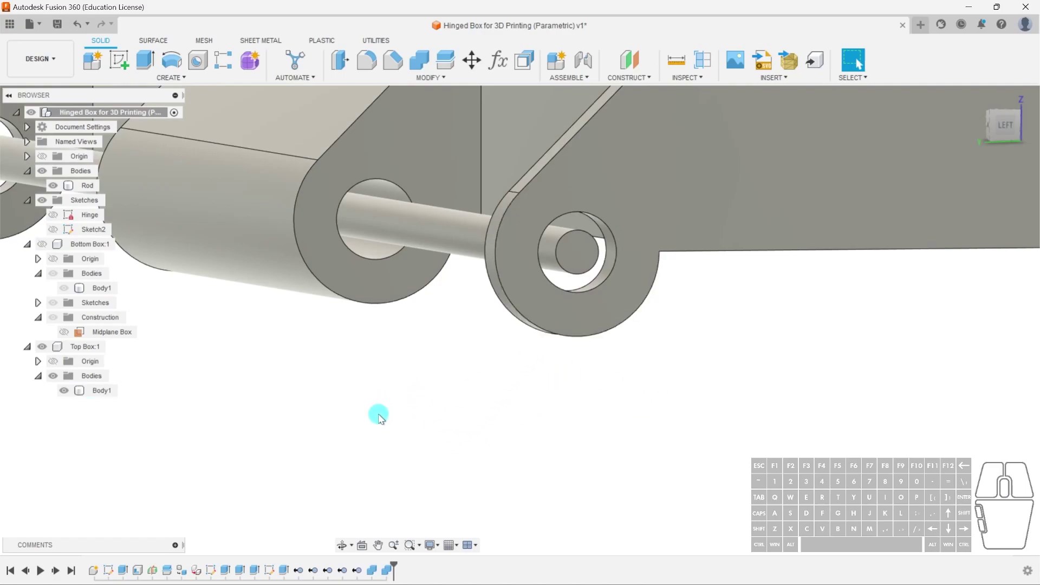
pyautogui.click(618, 230)
pyautogui.keyDown('shift'); pyautogui.moveTo(592, 283); pyautogui.dragTo(607, 266, button='middle'); pyautogui.keyUp('shift')
pyautogui.scroll(1, 607, 267)
pyautogui.click(604, 285)
pyautogui.scroll(-2, 703, 325)
pyautogui.press('Delete')
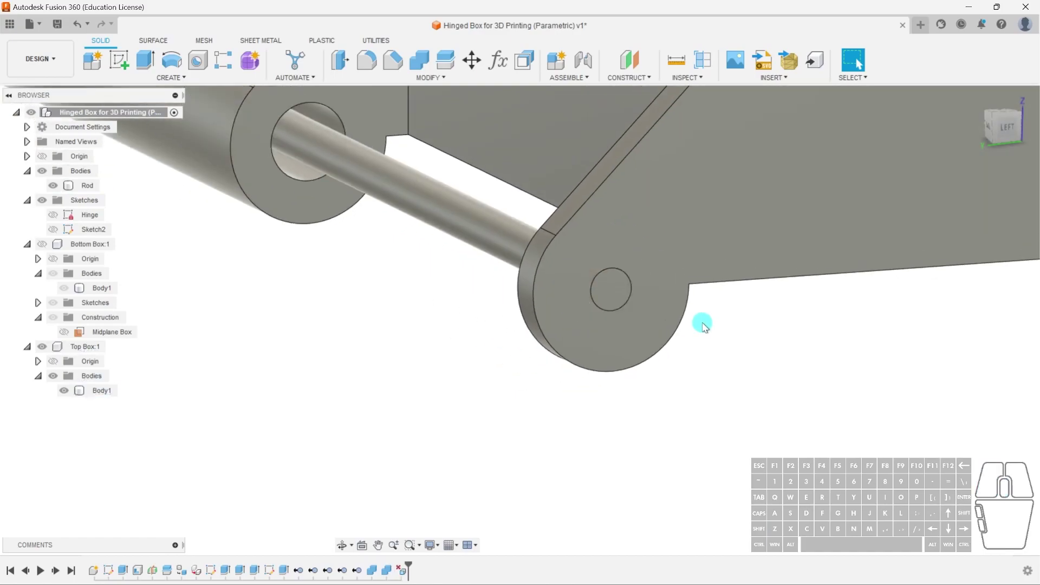
# - Delete the hole face from the top box's opposite outer hinge tab so it closes around the other rod end
pyautogui.scroll(-2, 612, 298)
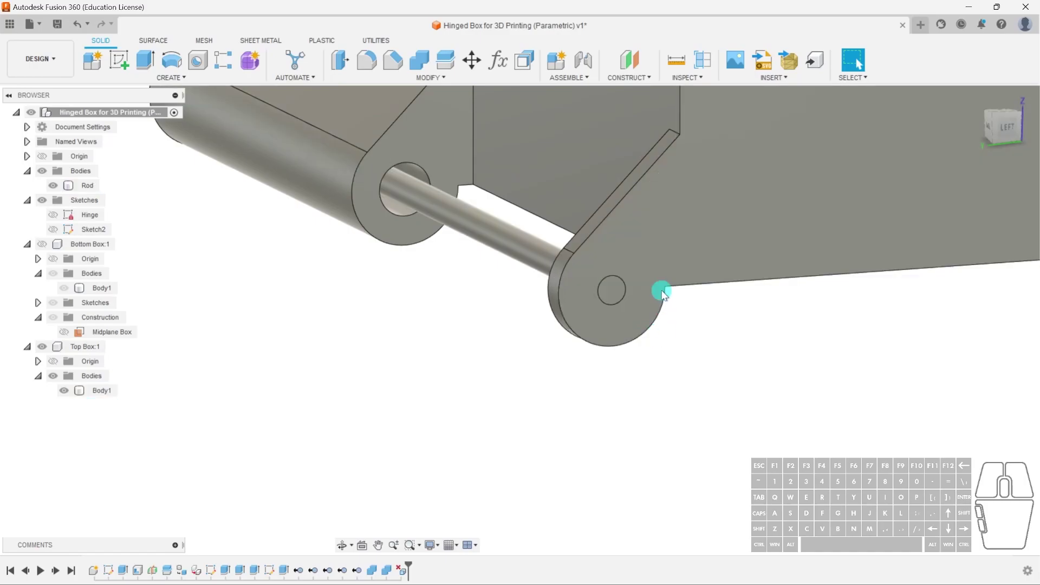
pyautogui.moveTo(368, 355); pyautogui.dragTo(697, 504, button='middle')
pyautogui.scroll(-2, 470, 376)
pyautogui.scroll(3, 362, 203)
pyautogui.click(360, 205)
pyautogui.scroll(-2, 489, 344)
pyautogui.scroll(-1, 507, 374)
pyautogui.press('Delete')
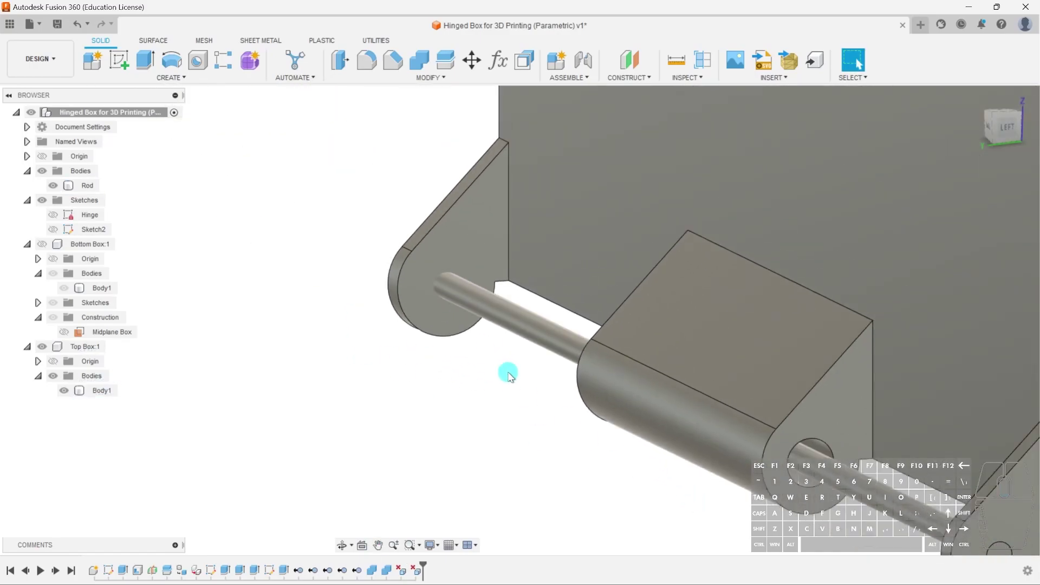
# - Combine the rod with the top box body using the Join operation, with the top box as target
pyautogui.keyDown('shift'); pyautogui.moveTo(566, 453); pyautogui.dragTo(829, 391, button='middle'); pyautogui.keyUp('shift')
pyautogui.click(909, 421)
pyautogui.scroll(-2, 909, 425)
pyautogui.scroll(4, 878, 425)
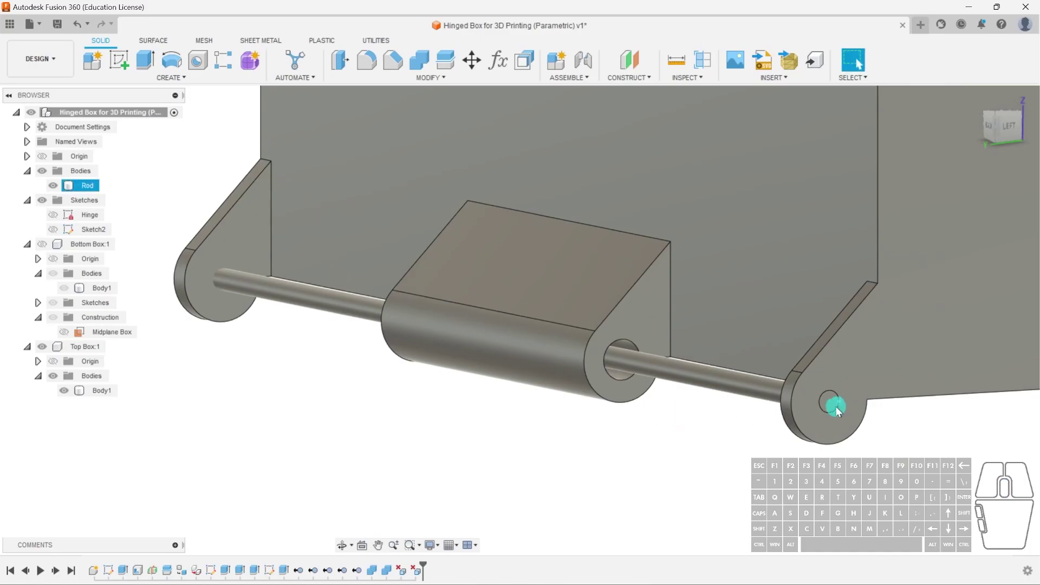
pyautogui.scroll(-3, 823, 393)
pyautogui.write('scombi')
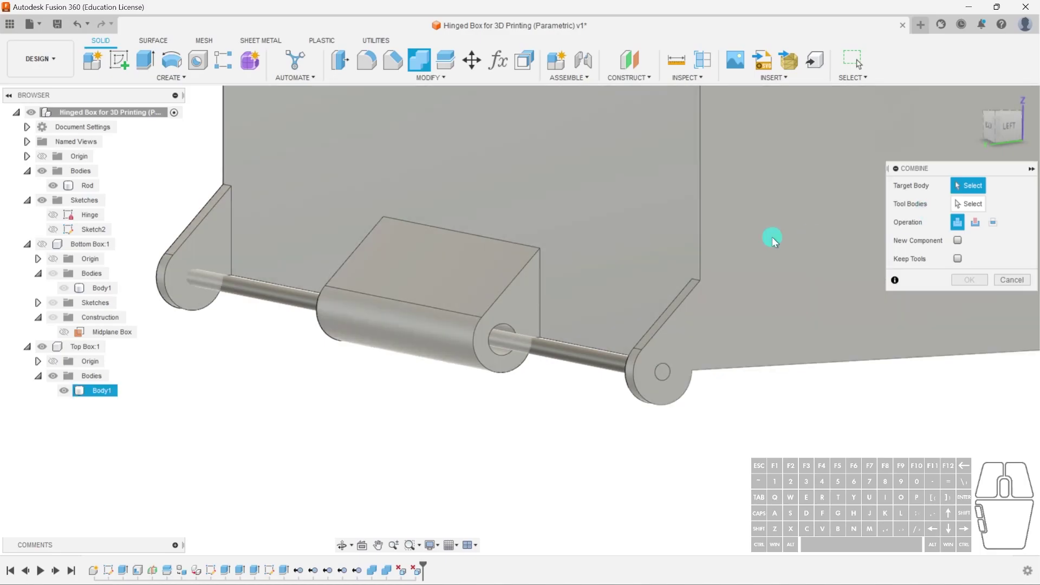
pyautogui.click(772, 236)
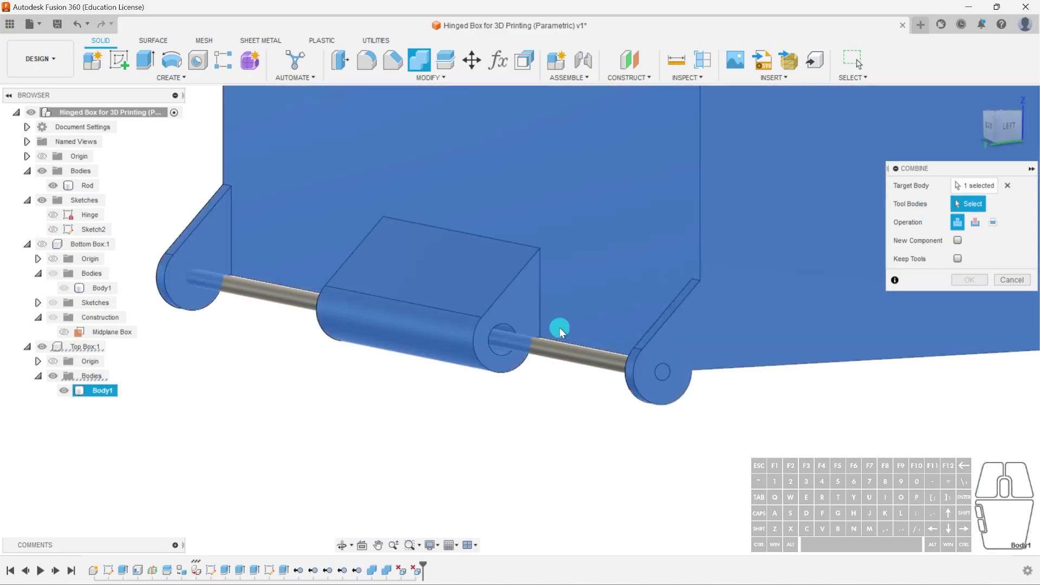
pyautogui.click(564, 359)
pyautogui.click(970, 280)
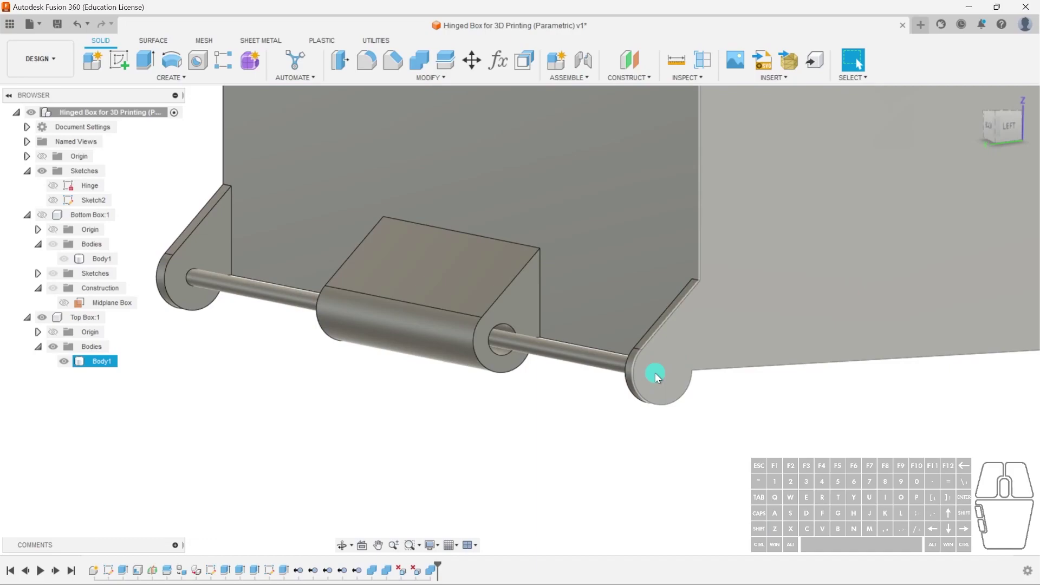
# - Inspect the hole in the top box's middle hinge segment and roll the timeline back to before the rod was joined
pyautogui.keyDown('shift'); pyautogui.moveTo(632, 383); pyautogui.dragTo(619, 328, button='middle'); pyautogui.keyUp('shift')
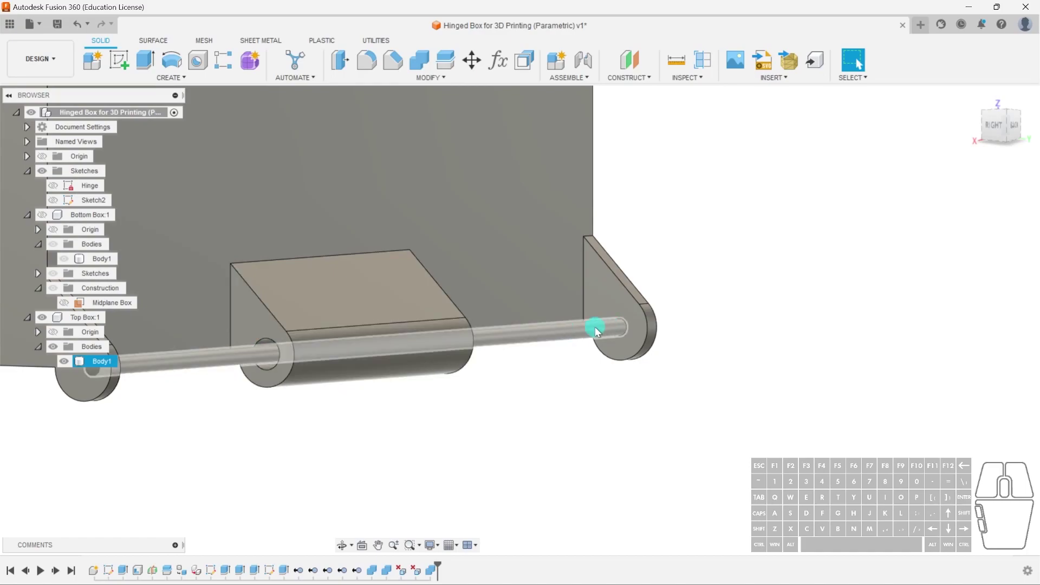
pyautogui.moveTo(190, 364); pyautogui.dragTo(346, 334, button='middle')
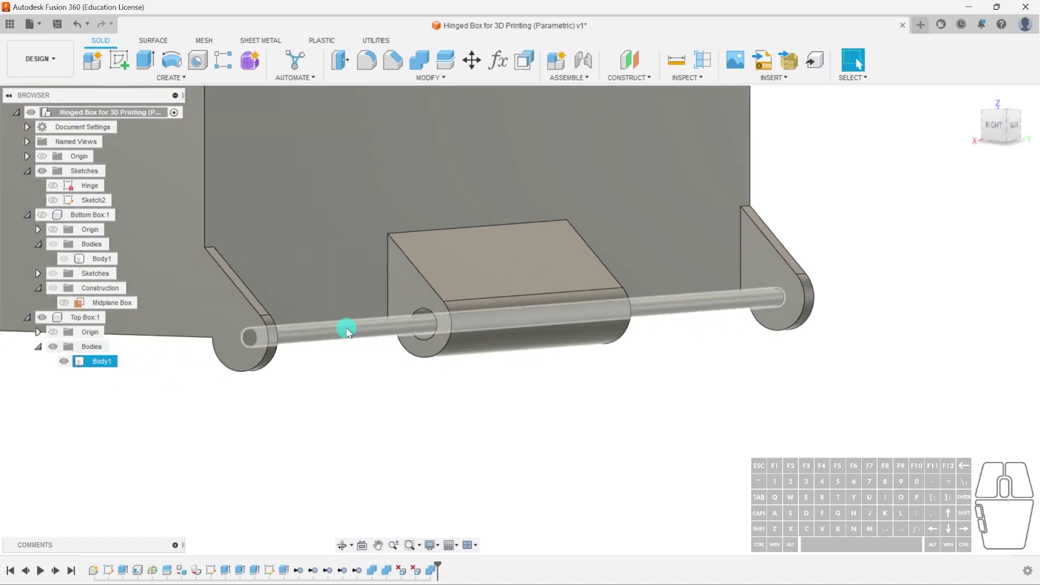
pyautogui.scroll(5, 347, 331)
pyautogui.click(353, 320)
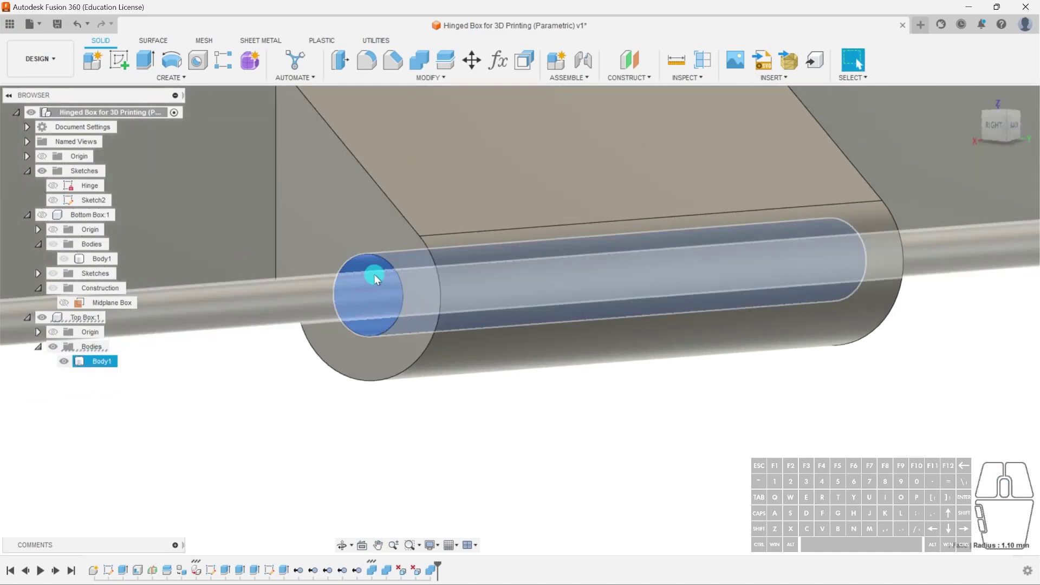
pyautogui.scroll(-2, 368, 279)
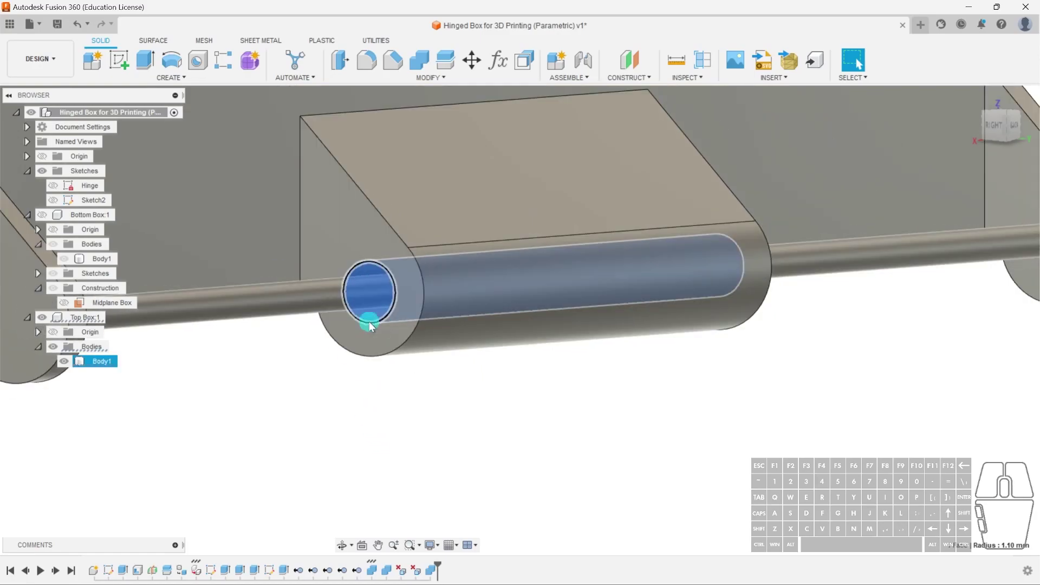
pyautogui.click(449, 477)
pyautogui.moveTo(438, 571); pyautogui.dragTo(423, 570)
pyautogui.scroll(2, 368, 317)
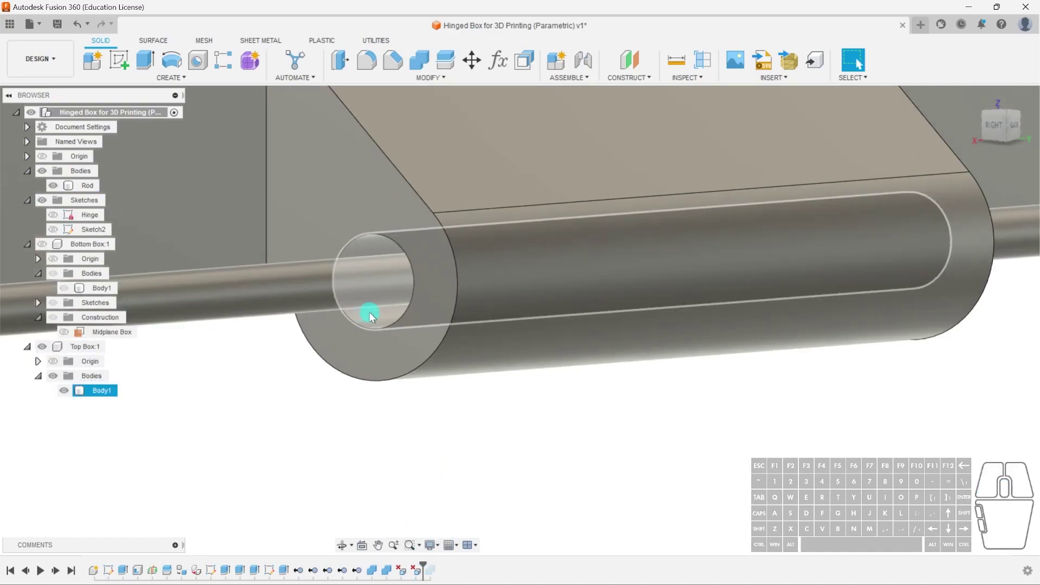
# - Delete the hole face from the top box's middle hinge segment and roll the timeline forward past the rod join
pyautogui.click(369, 317)
pyautogui.scroll(-1, 518, 410)
pyautogui.press('Delete')
pyautogui.scroll(-2, 521, 418)
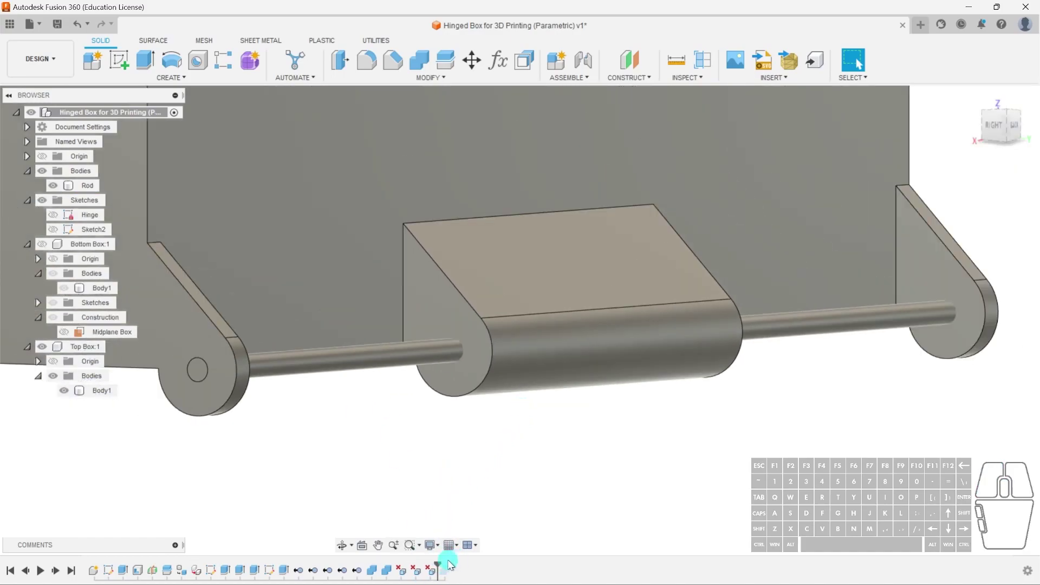
pyautogui.moveTo(439, 566)
pyautogui.mouseDown()
pyautogui.moveTo(453, 567)
pyautogui.moveTo(449, 578)
pyautogui.mouseUp()
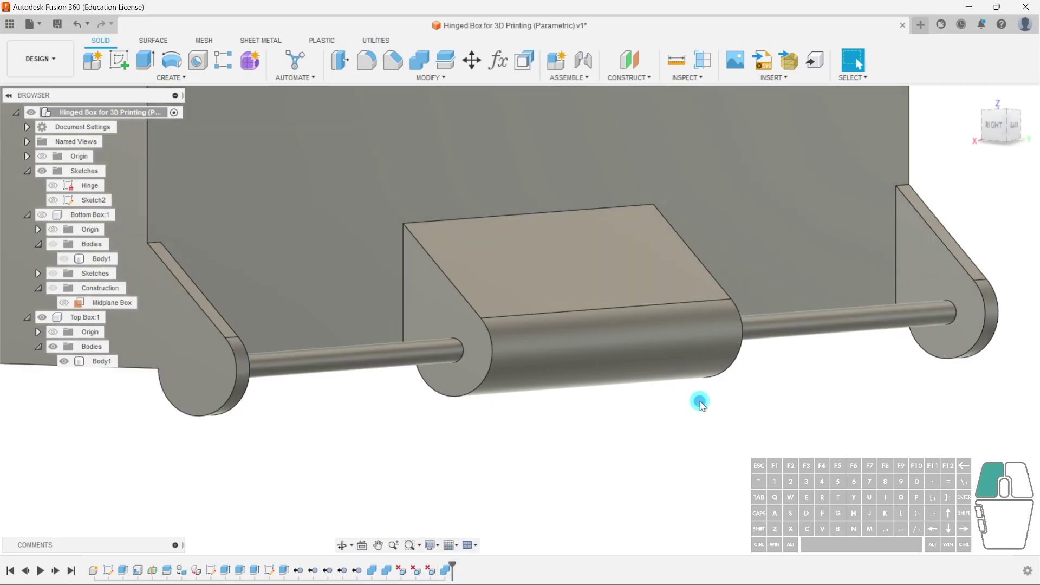
# - Show the bottom box, examine the gaps and rod clearance between the interlocking hinge segments, and view the closed box
pyautogui.keyDown('shift'); pyautogui.moveTo(696, 399); pyautogui.dragTo(336, 354, button='middle'); pyautogui.keyUp('shift')
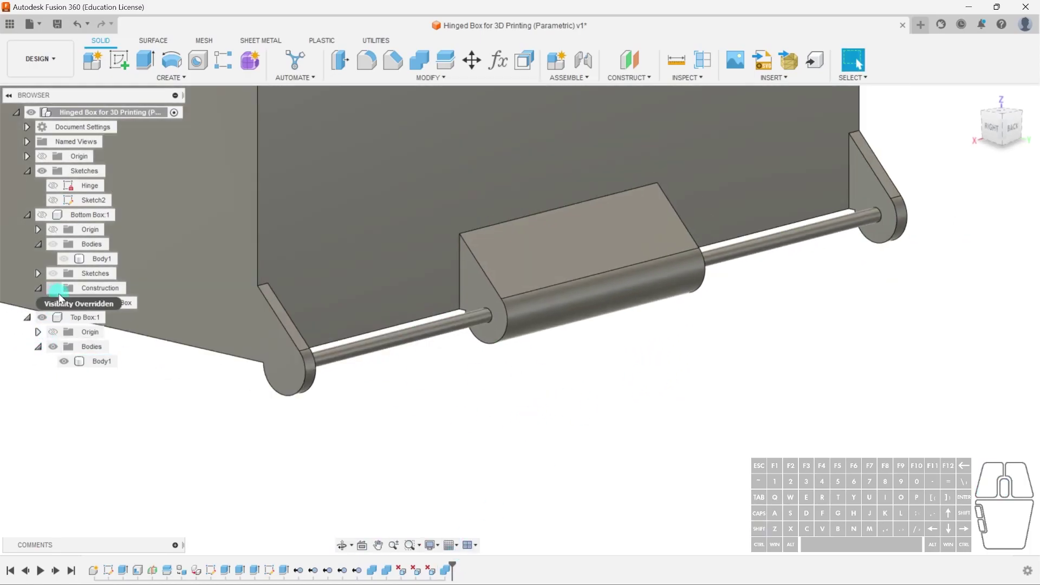
pyautogui.click(43, 215)
pyautogui.keyDown('shift'); pyautogui.moveTo(507, 362); pyautogui.dragTo(455, 364, button='middle'); pyautogui.keyUp('shift')
pyautogui.scroll(10, 209, 333)
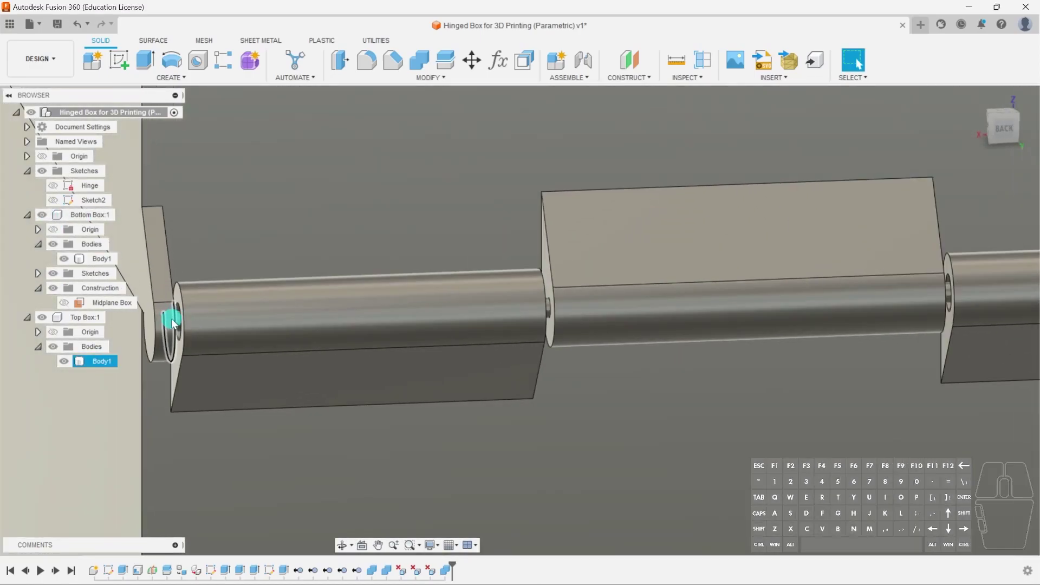
pyautogui.scroll(-8, 413, 325)
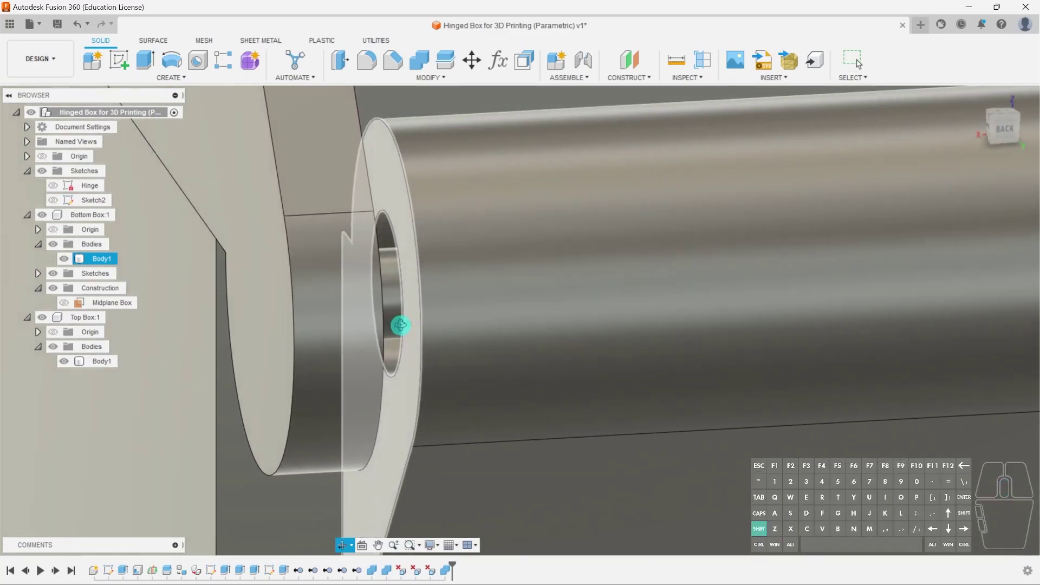
pyautogui.scroll(-5, 471, 314)
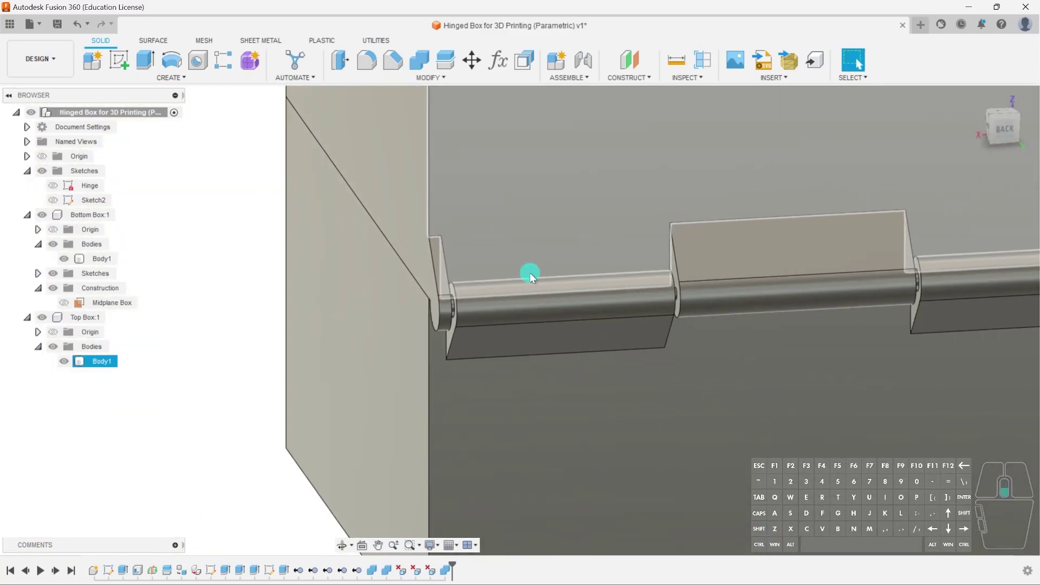
pyautogui.scroll(6, 575, 298)
pyautogui.scroll(-5, 552, 301)
pyautogui.scroll(2, 623, 268)
pyautogui.scroll(-5, 623, 269)
pyautogui.keyDown('shift'); pyautogui.moveTo(525, 339); pyautogui.dragTo(465, 273, button='middle'); pyautogui.keyUp('shift')
pyautogui.keyDown('shift'); pyautogui.moveTo(443, 325); pyautogui.dragTo(525, 343, button='middle'); pyautogui.keyUp('shift')
pyautogui.scroll(-4, 511, 340)
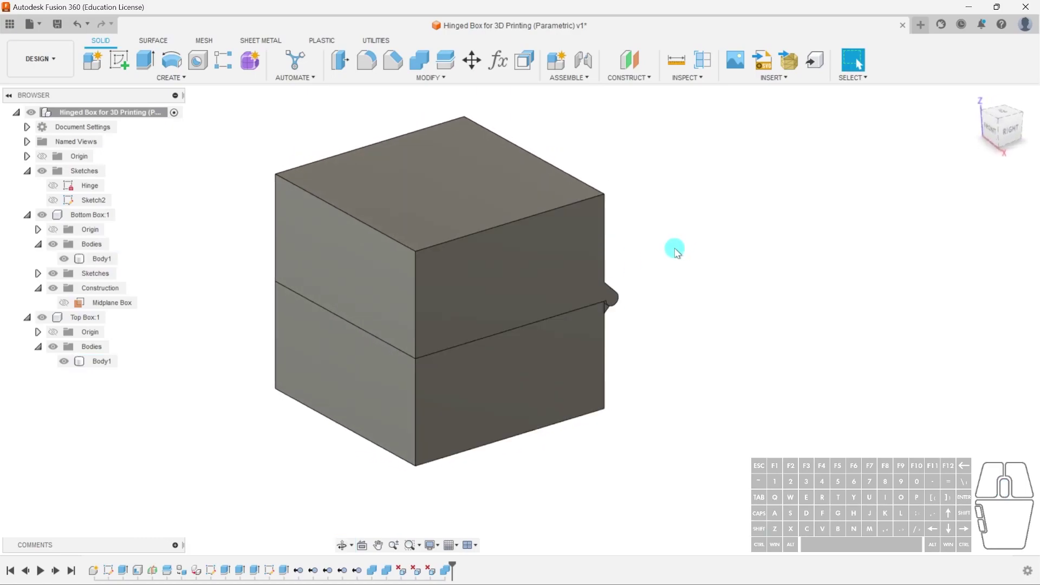
# - Open the lid by rotating the top box body -180 degrees about the hinge axis with Move/Copy
pyautogui.press('m')
pyautogui.scroll(5, 607, 306)
pyautogui.scroll(-5, 590, 306)
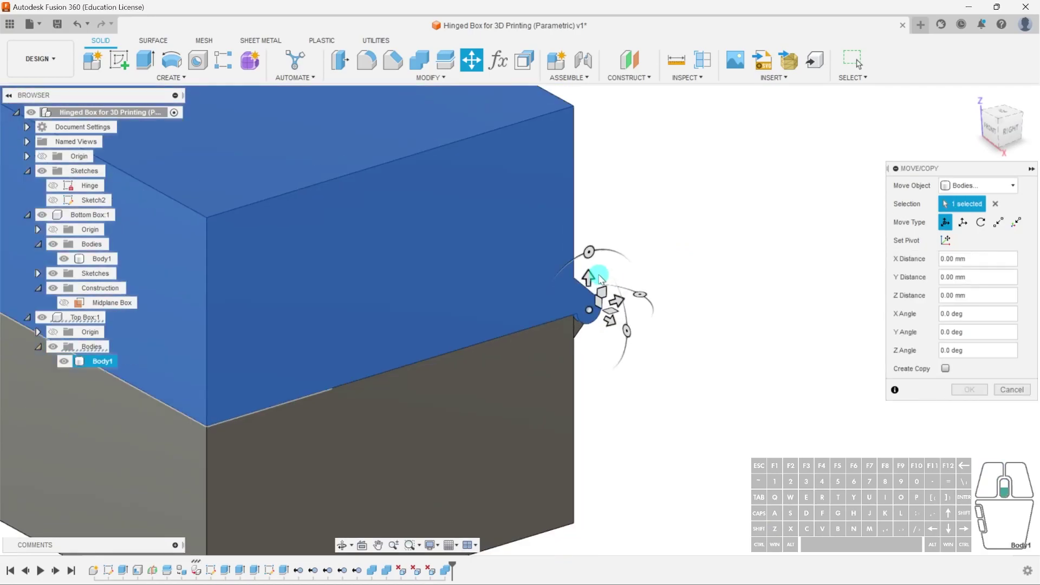
pyautogui.moveTo(593, 235); pyautogui.dragTo(597, 349)
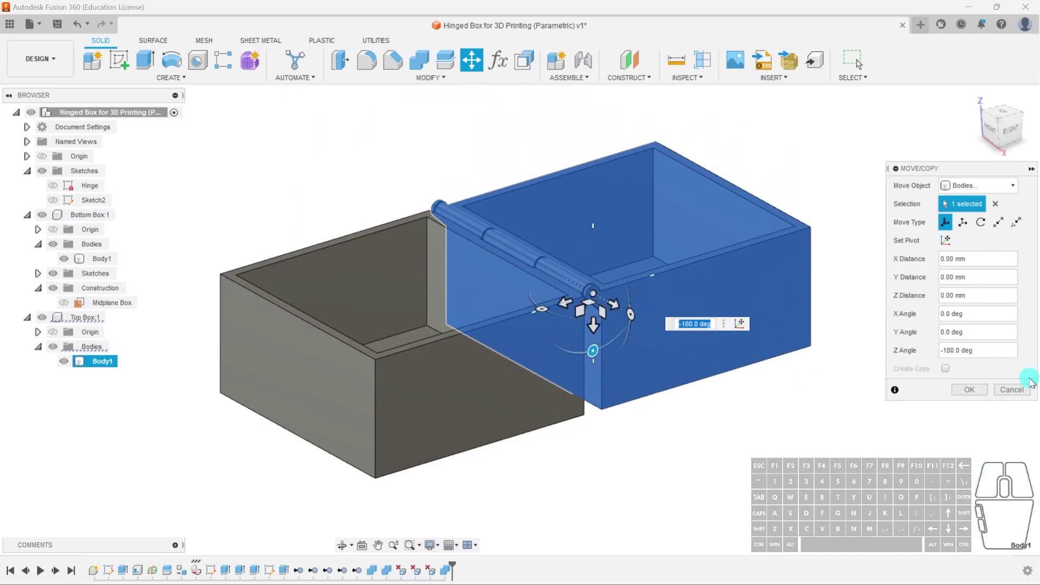
pyautogui.click(982, 391)
# - Start a section analysis of the opened box using the YZ origin plane as the cut plane
pyautogui.keyDown('shift'); pyautogui.moveTo(699, 281); pyautogui.dragTo(529, 362, button='middle'); pyautogui.keyUp('shift')
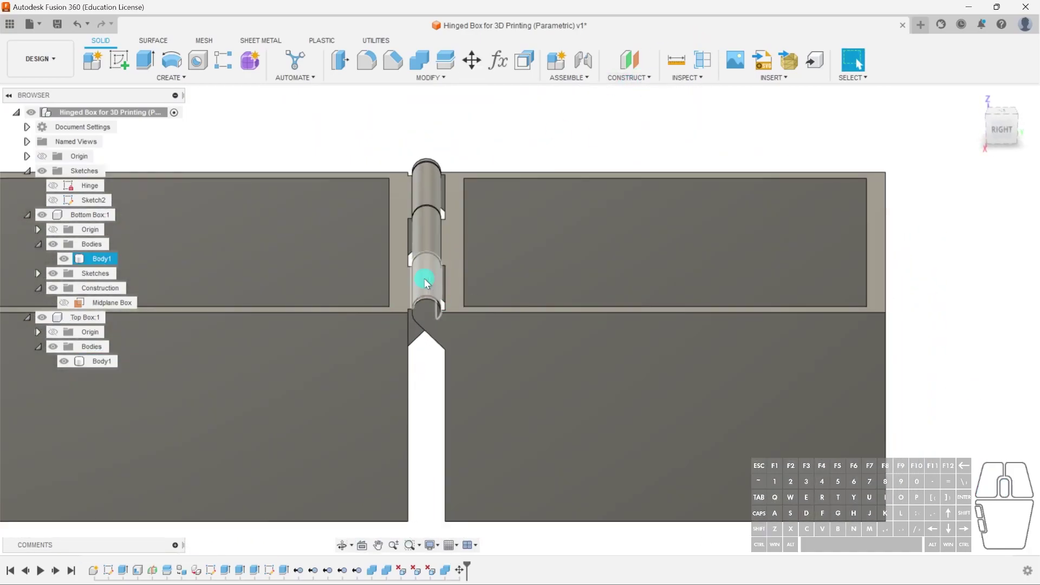
pyautogui.click(703, 61)
pyautogui.scroll(-5, 477, 260)
pyautogui.keyDown('shift'); pyautogui.moveTo(281, 283); pyautogui.dragTo(253, 282, button='middle'); pyautogui.keyUp('shift')
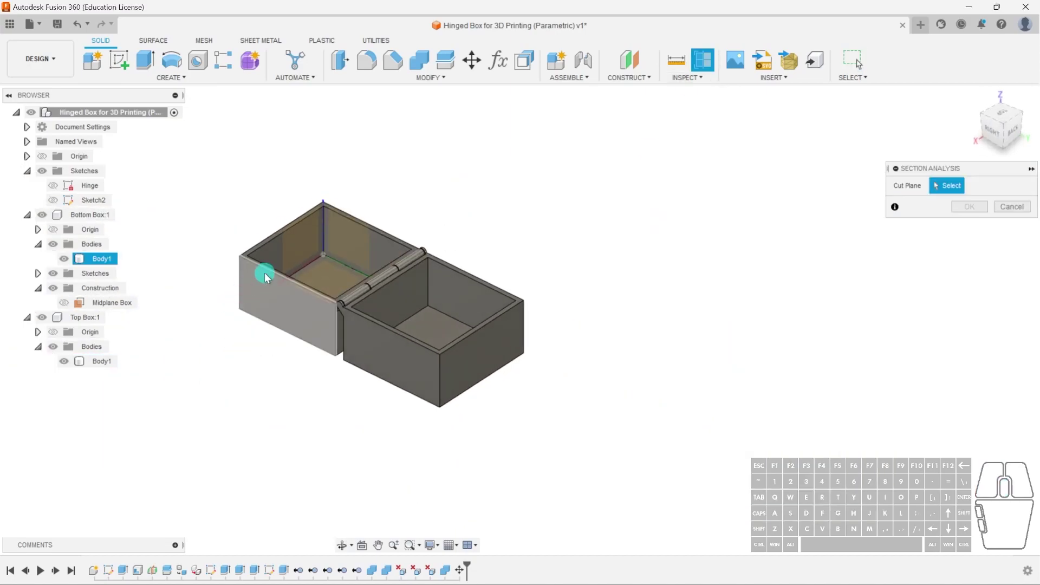
pyautogui.scroll(2, 345, 225)
pyautogui.scroll(-6, 347, 224)
pyautogui.click(360, 210)
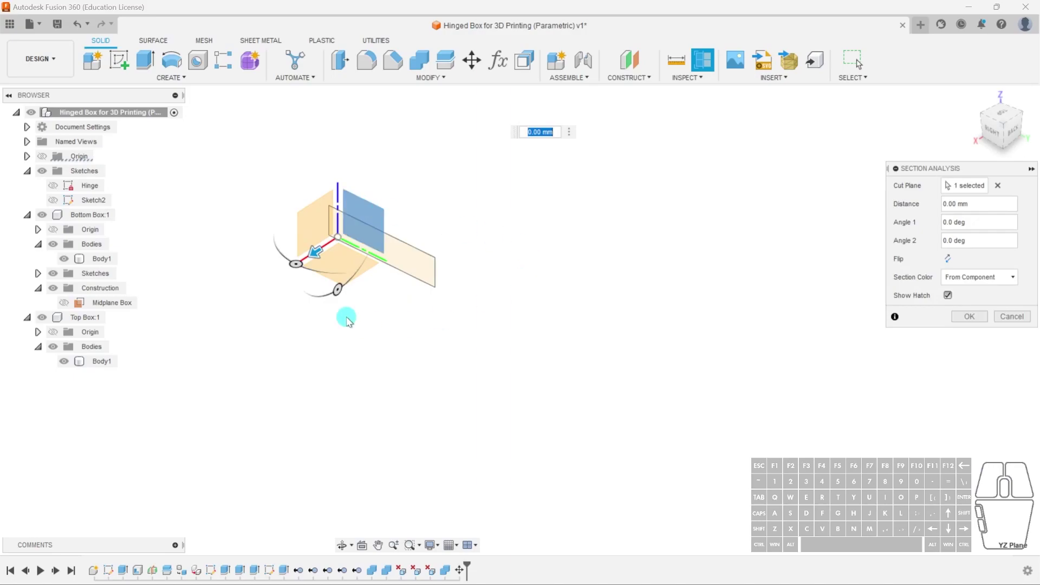
# - Offset the section plane 18 mm to cut through a bottom box hinge segment, and examine the rod clearance from the side
pyautogui.scroll(2, 343, 255)
pyautogui.moveTo(317, 237); pyautogui.dragTo(282, 258)
pyautogui.scroll(7, 352, 231)
pyautogui.moveTo(165, 274); pyautogui.dragTo(256, 259, button='middle')
pyautogui.moveTo(185, 276); pyautogui.dragTo(251, 239)
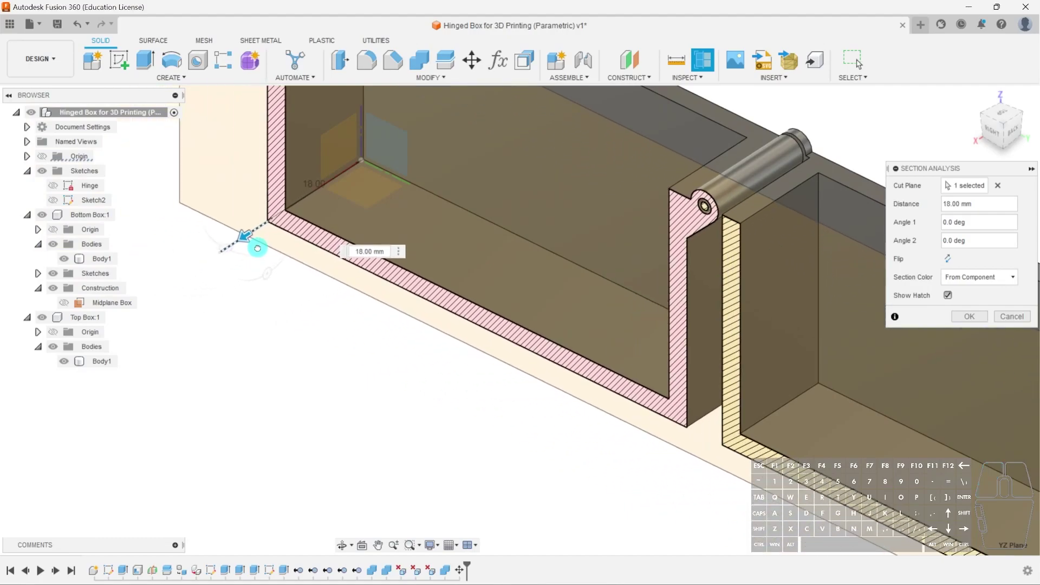
pyautogui.click(969, 317)
pyautogui.keyDown('shift'); pyautogui.moveTo(835, 310); pyautogui.dragTo(807, 244, button='middle'); pyautogui.keyUp('shift')
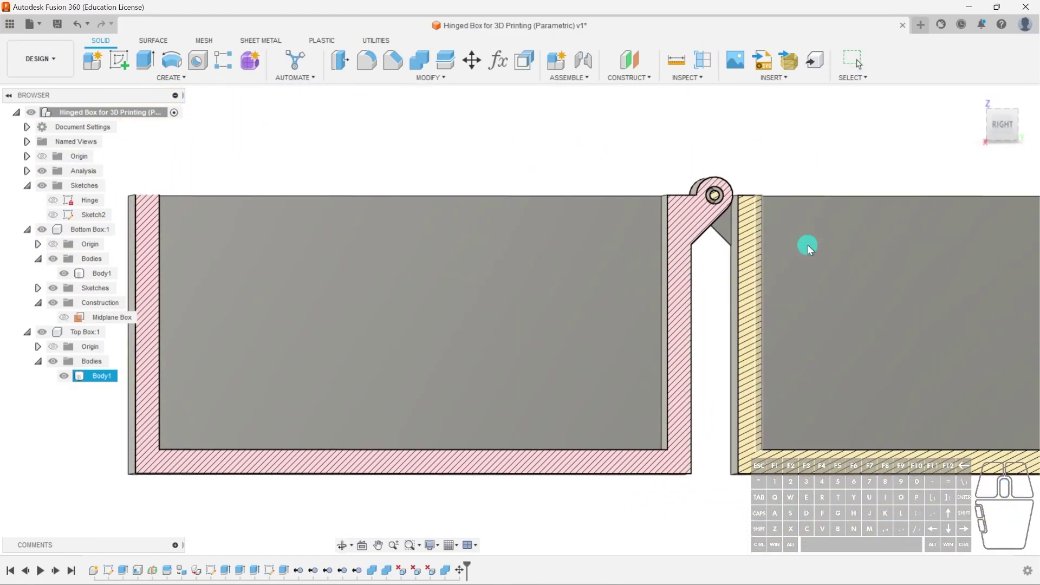
pyautogui.scroll(6, 729, 191)
pyautogui.keyDown('shift'); pyautogui.moveTo(729, 192); pyautogui.dragTo(694, 208, button='middle'); pyautogui.keyUp('shift')
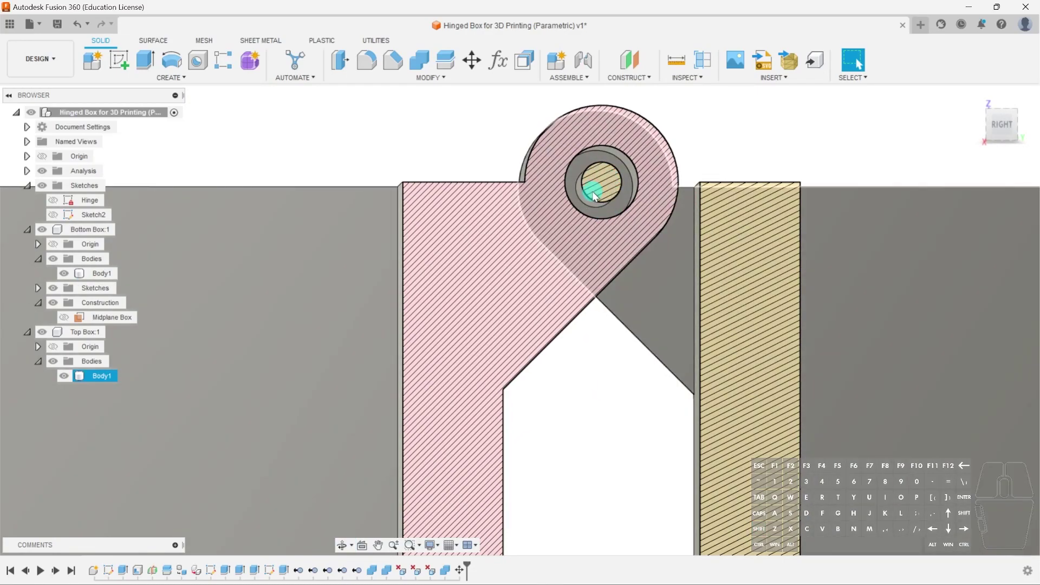
# - Examine the gap between the rod and the bottom box hinge segment in the sectioned open box, close up and overall
pyautogui.click(564, 193)
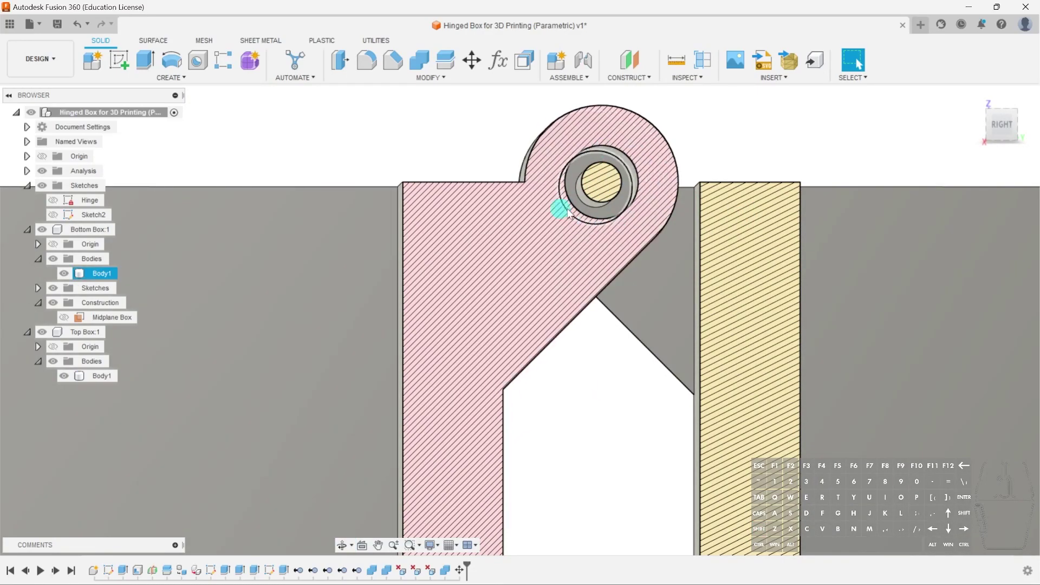
pyautogui.click(620, 185)
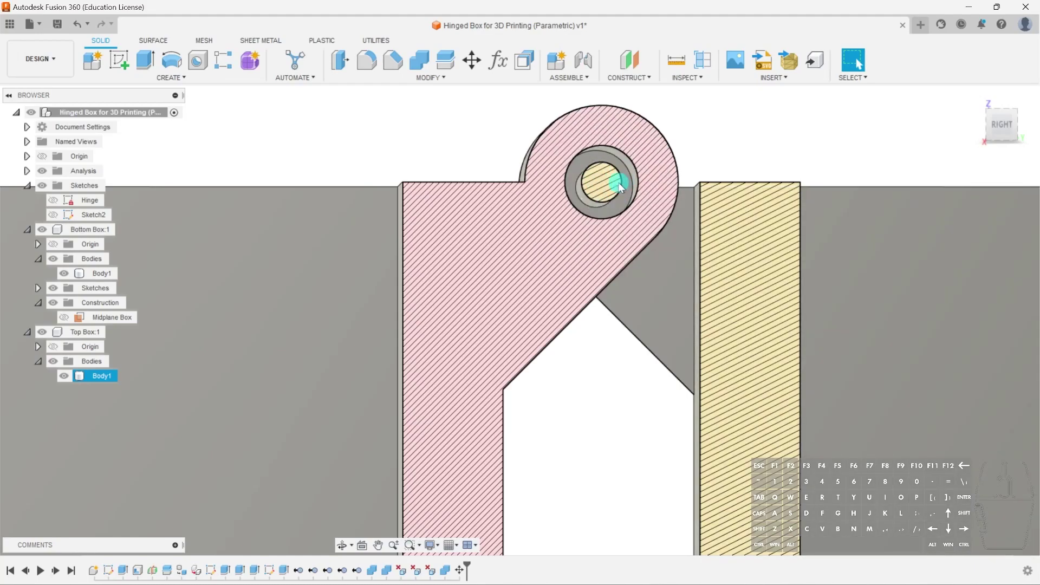
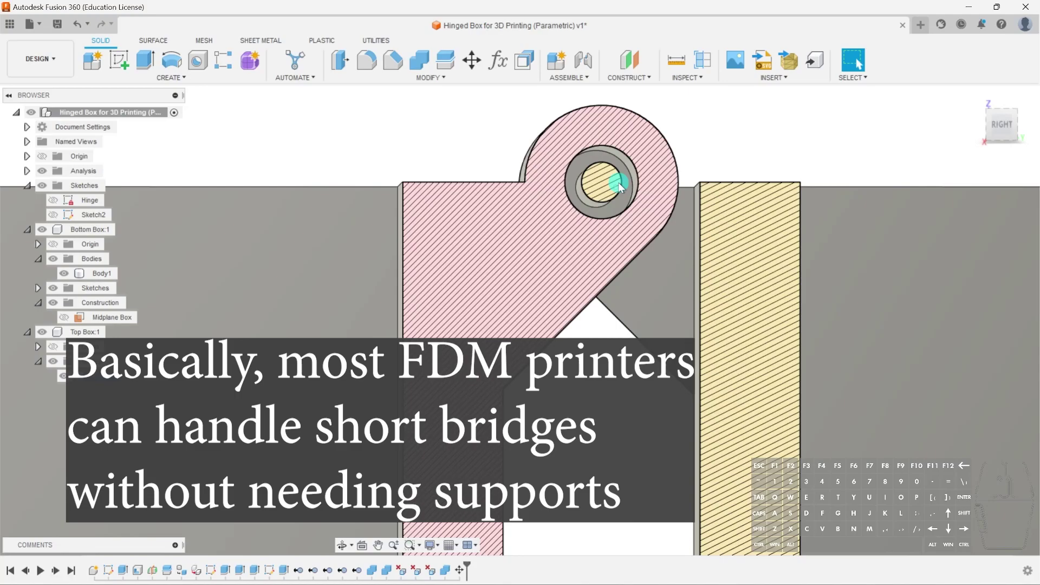
pyautogui.scroll(-1, 568, 207)
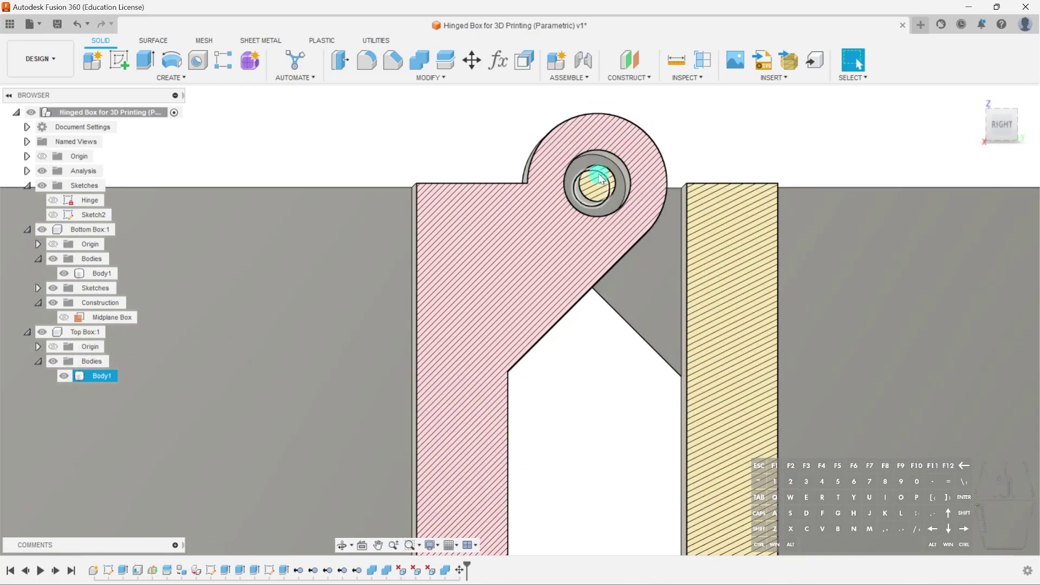
pyautogui.scroll(-3, 624, 161)
pyautogui.keyDown('shift'); pyautogui.moveTo(610, 222); pyautogui.dragTo(627, 242, button='middle'); pyautogui.keyUp('shift')
pyautogui.moveTo(648, 302); pyautogui.dragTo(543, 210, button='middle')
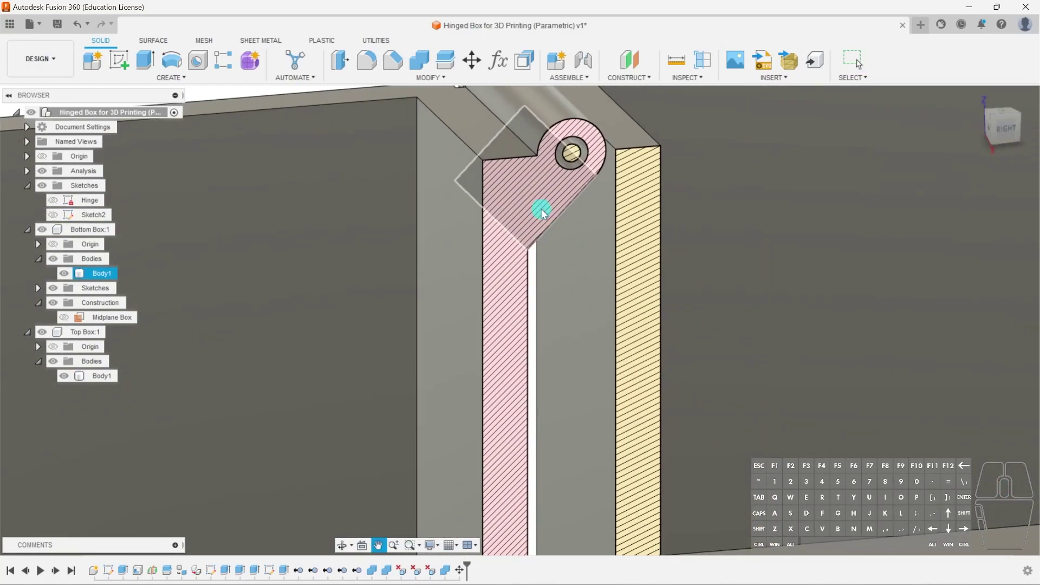
pyautogui.scroll(-2, 544, 209)
pyautogui.scroll(1, 573, 157)
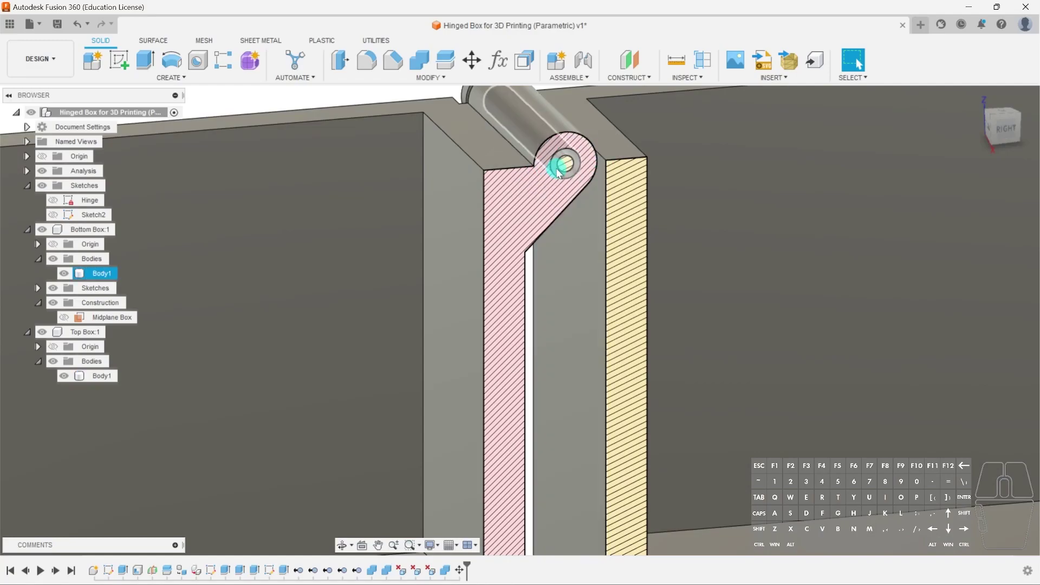
pyautogui.scroll(-4, 572, 203)
pyautogui.click(375, 454)
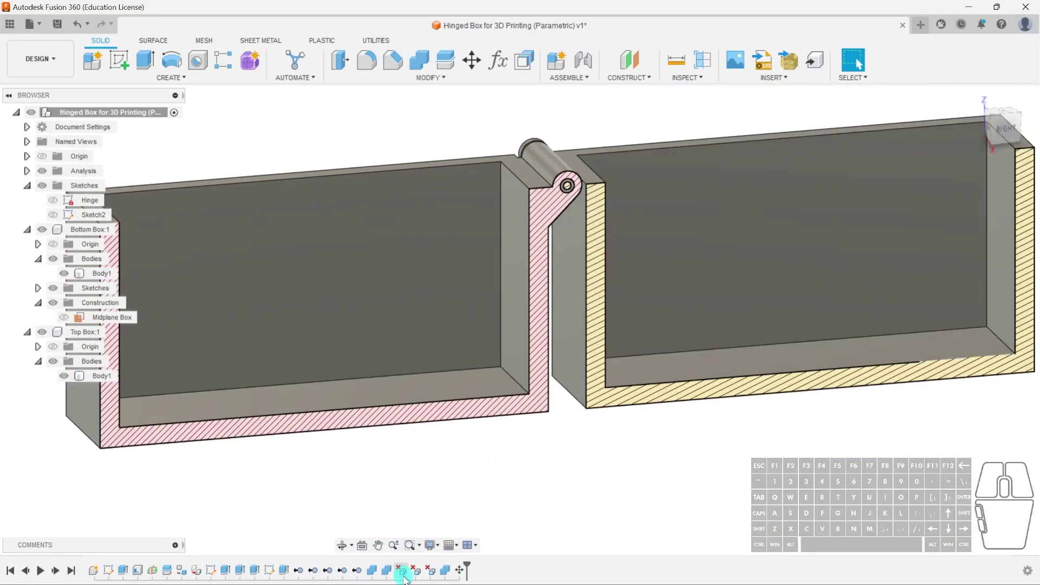
pyautogui.scroll(-3, 566, 426)
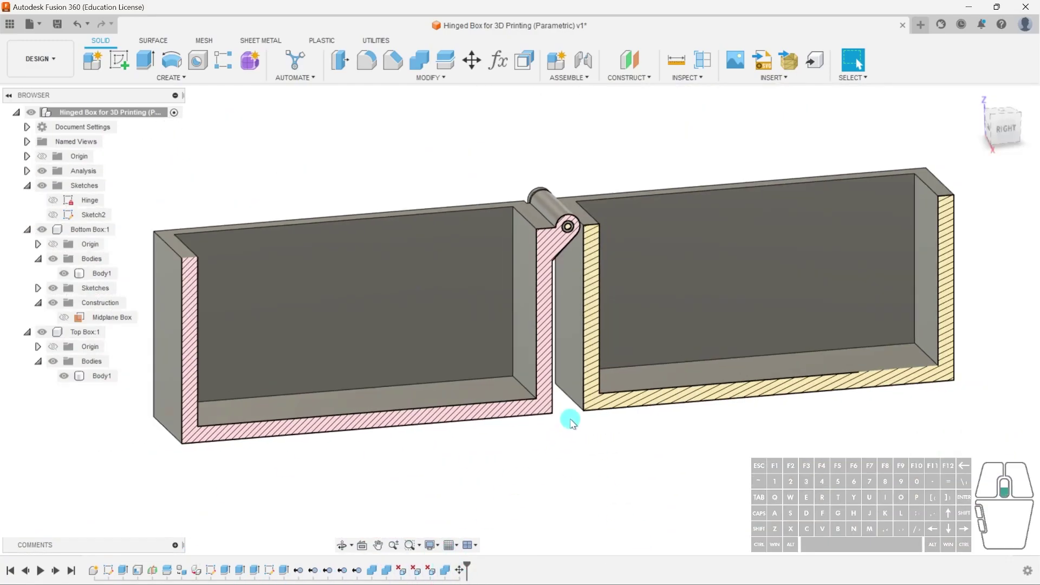
# - Undo the section analysis and delete the Move feature that opened the lid
pyautogui.hotkey('ctrl', 'z')
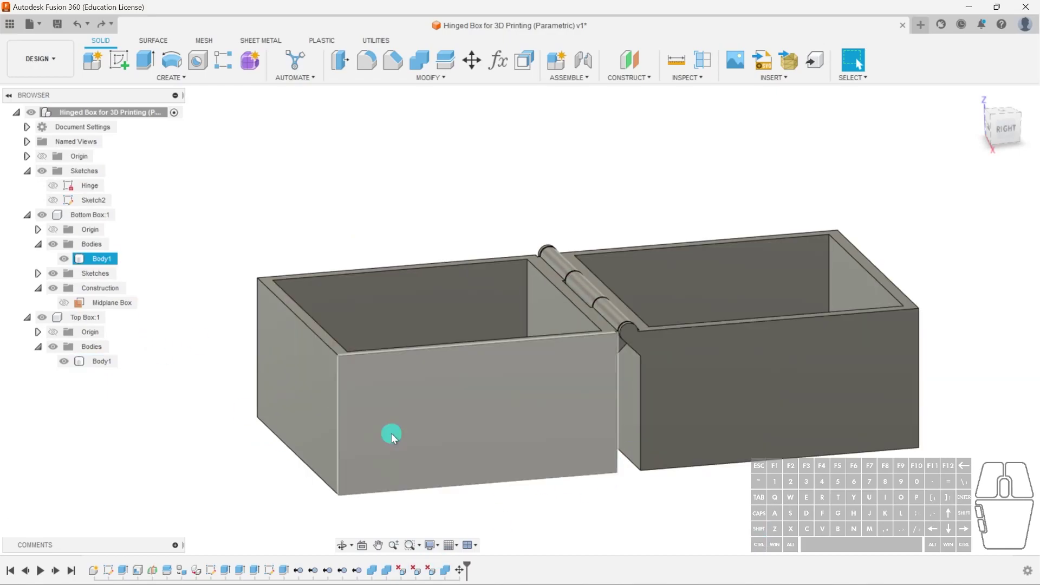
pyautogui.keyDown('shift'); pyautogui.moveTo(623, 473); pyautogui.dragTo(664, 425, button='middle'); pyautogui.keyUp('shift')
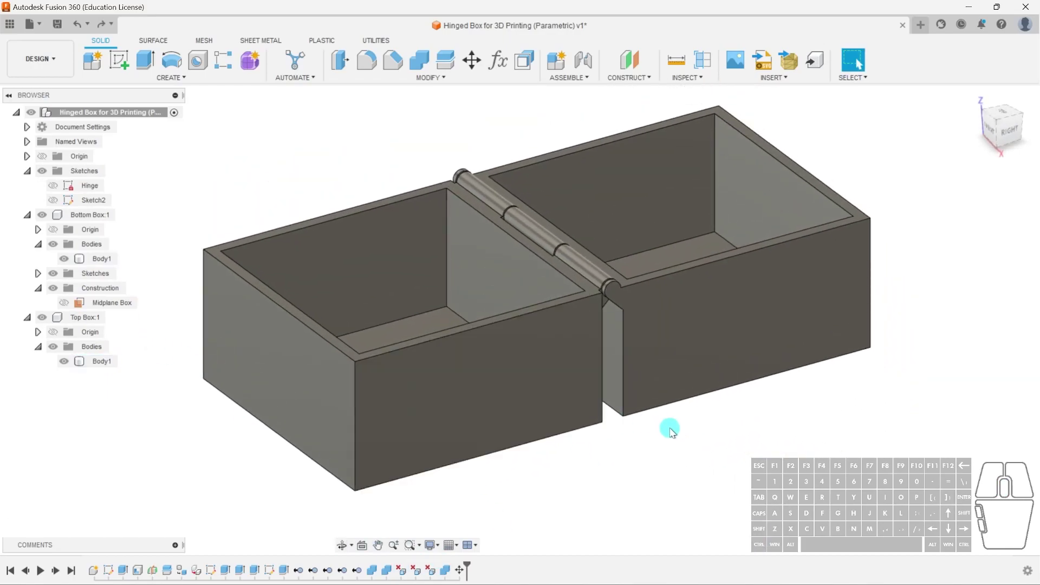
pyautogui.click(464, 567)
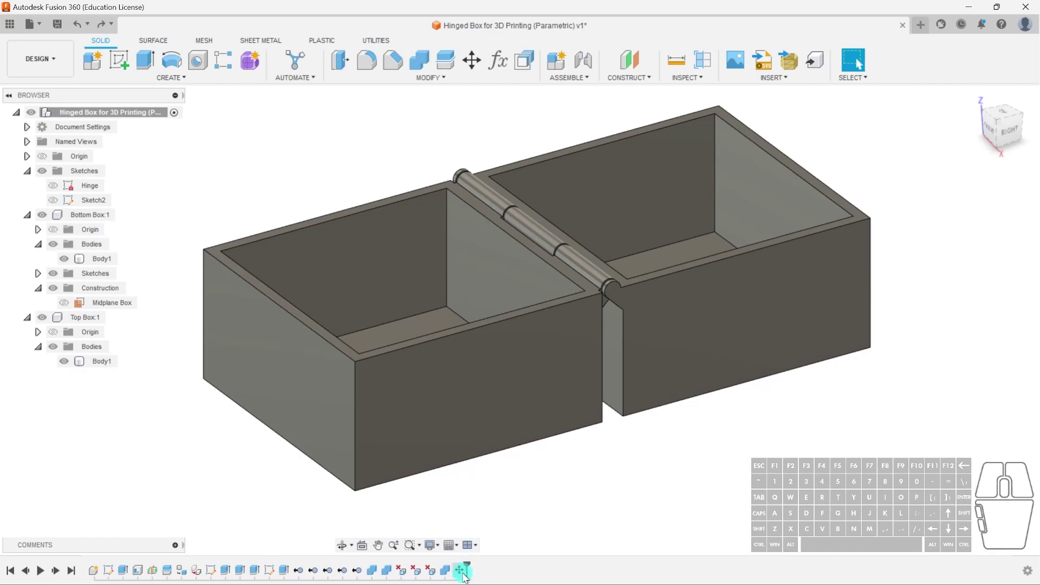
pyautogui.rightClick(463, 567)
pyautogui.click(499, 477)
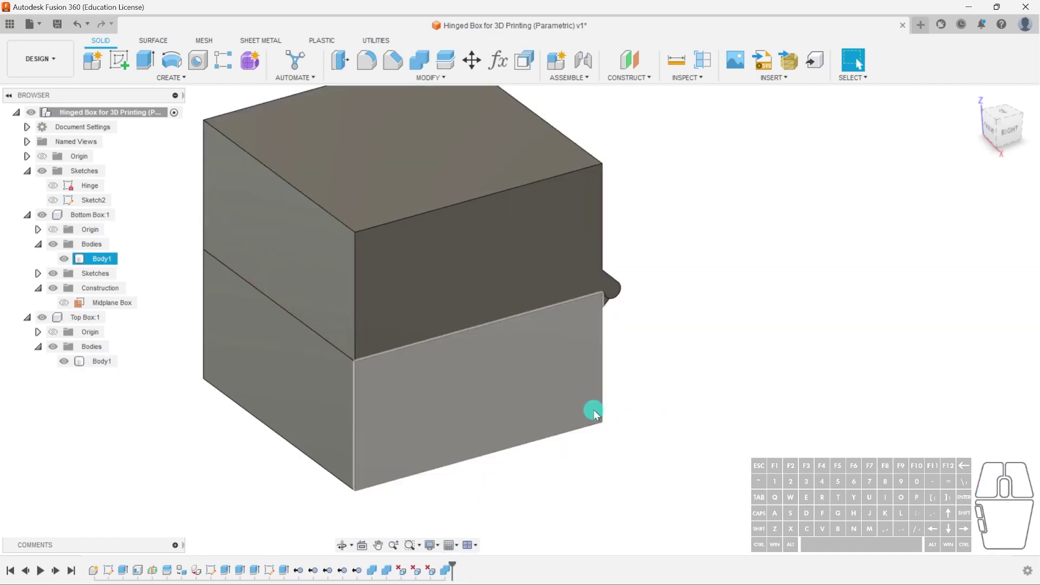
pyautogui.scroll(-2, 723, 398)
pyautogui.moveTo(649, 359); pyautogui.dragTo(727, 365, button='middle')
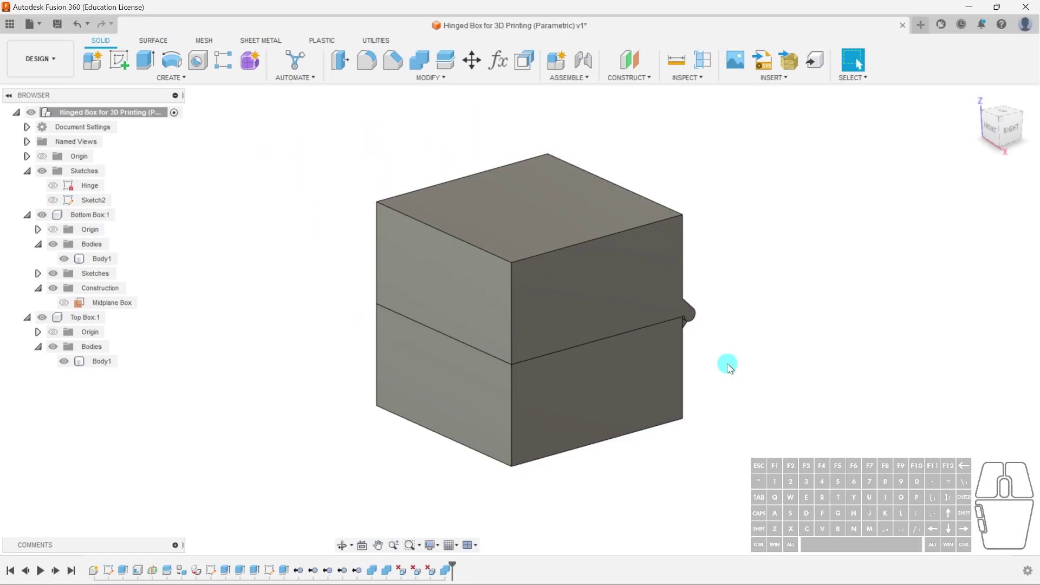
# - Start an As-Built Joint between the top box and the bottom box with the Revolute motion type
pyautogui.click(583, 77)
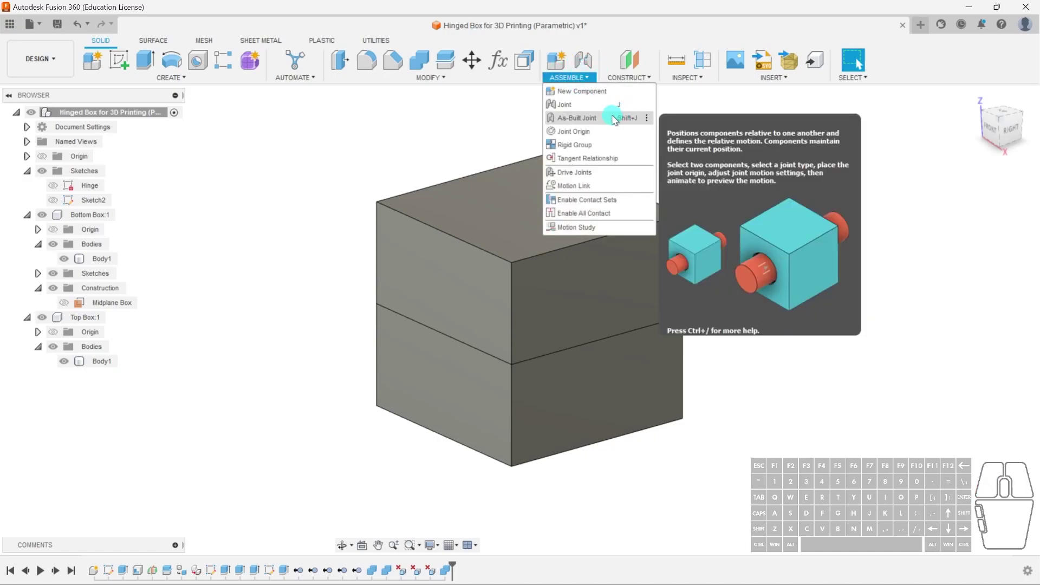
pyautogui.click(577, 118)
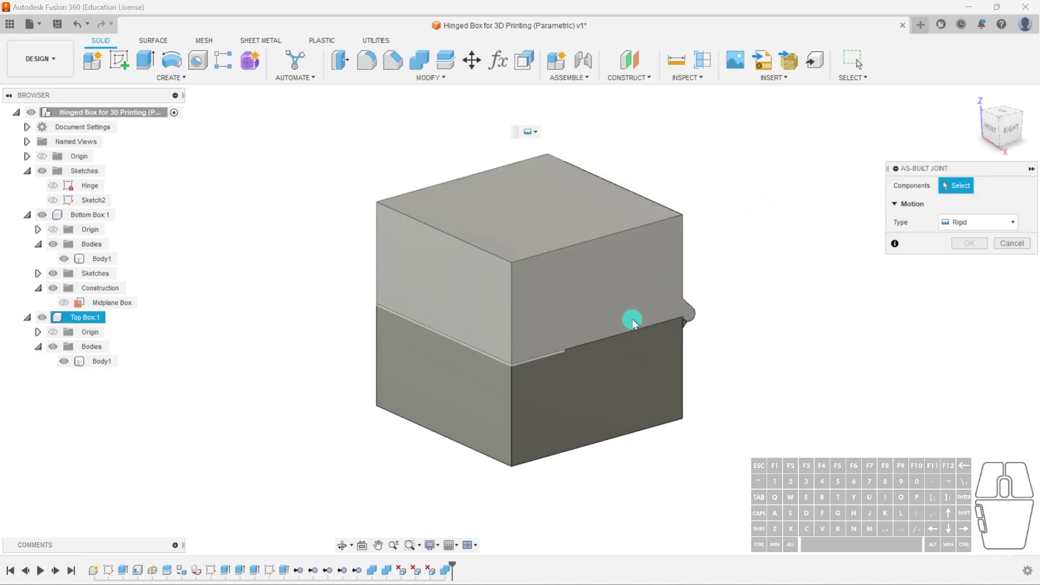
pyautogui.click(645, 291)
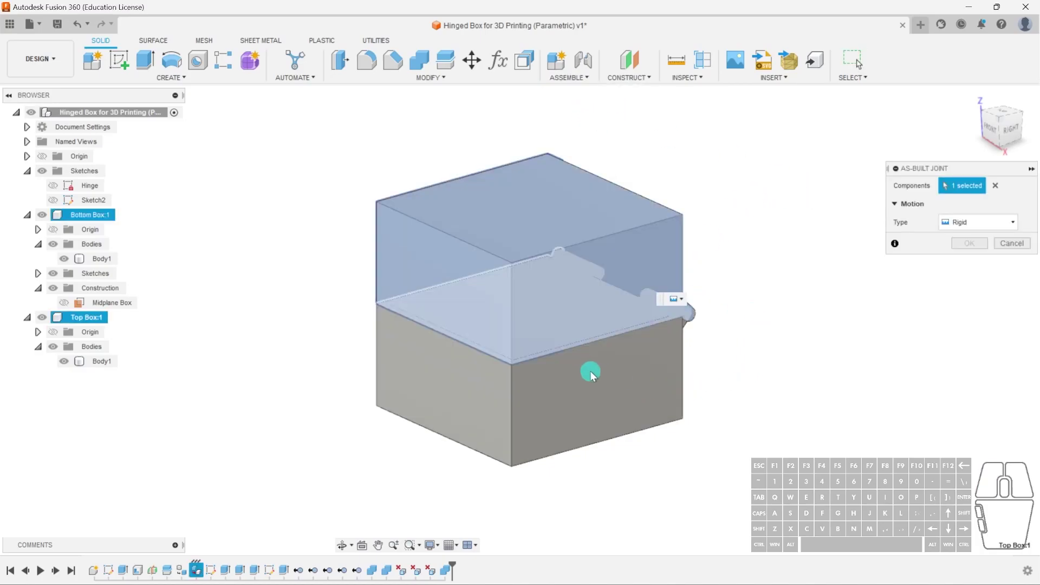
pyautogui.click(618, 379)
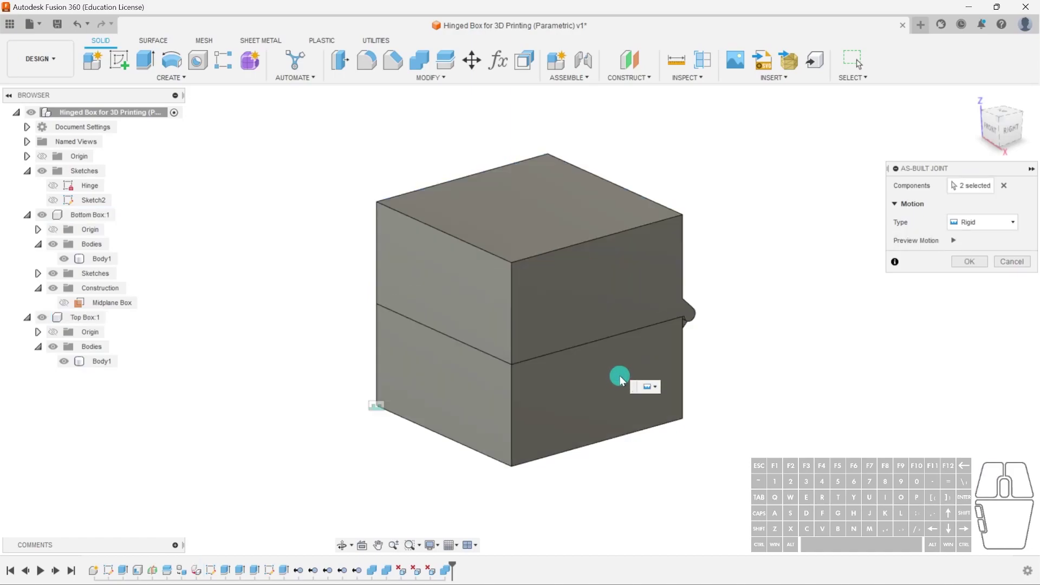
pyautogui.click(1014, 222)
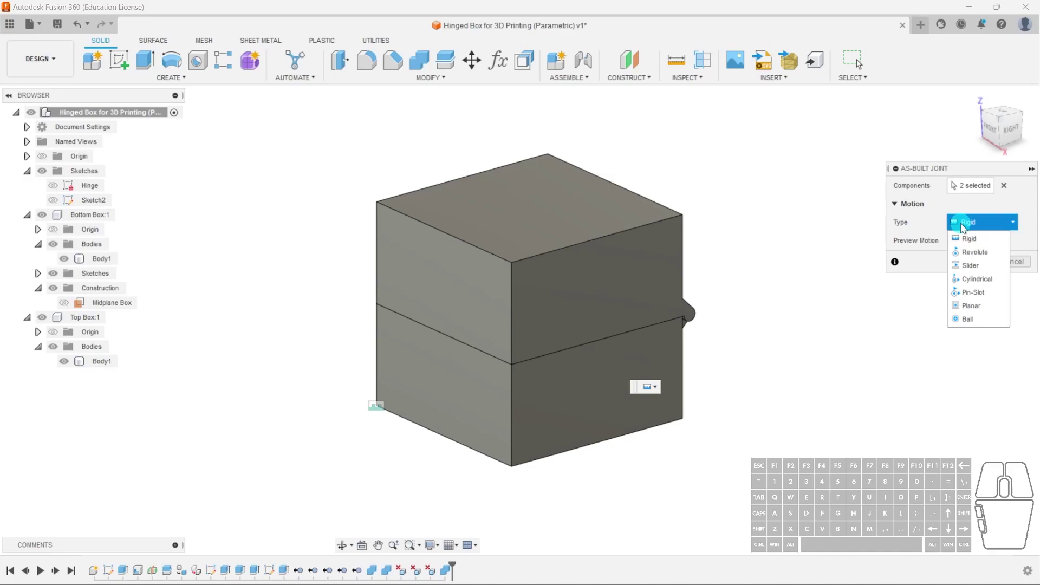
pyautogui.click(984, 253)
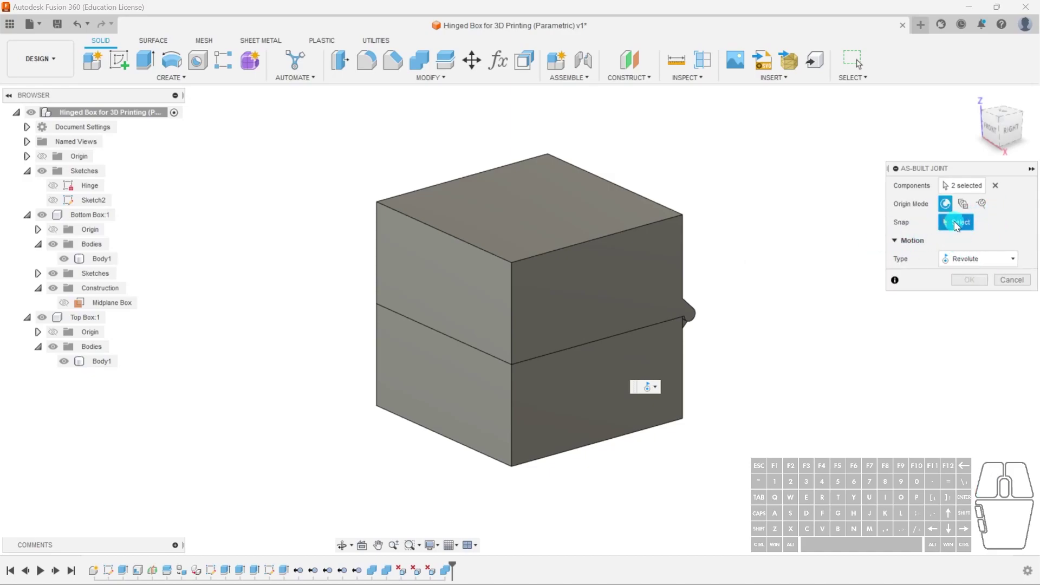
# - Snap the joint origin to the centre of the hinge's circular end and preview the rotation about the Z axis
pyautogui.scroll(5, 689, 310)
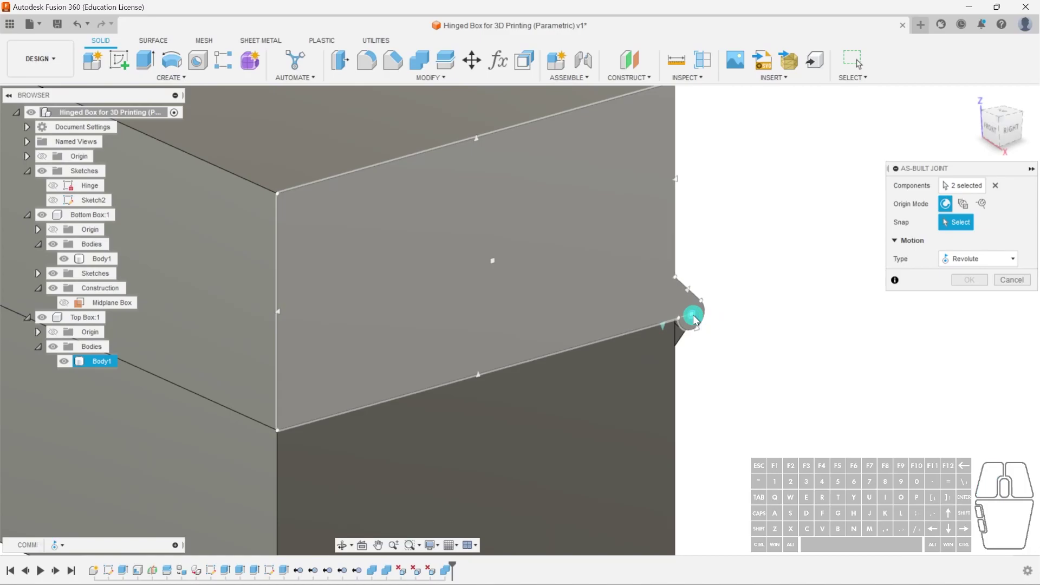
pyautogui.click(695, 319)
pyautogui.scroll(-5, 695, 320)
pyautogui.scroll(-3, 780, 372)
pyautogui.moveTo(763, 382); pyautogui.dragTo(646, 336, button='middle')
pyautogui.scroll(-2, 712, 336)
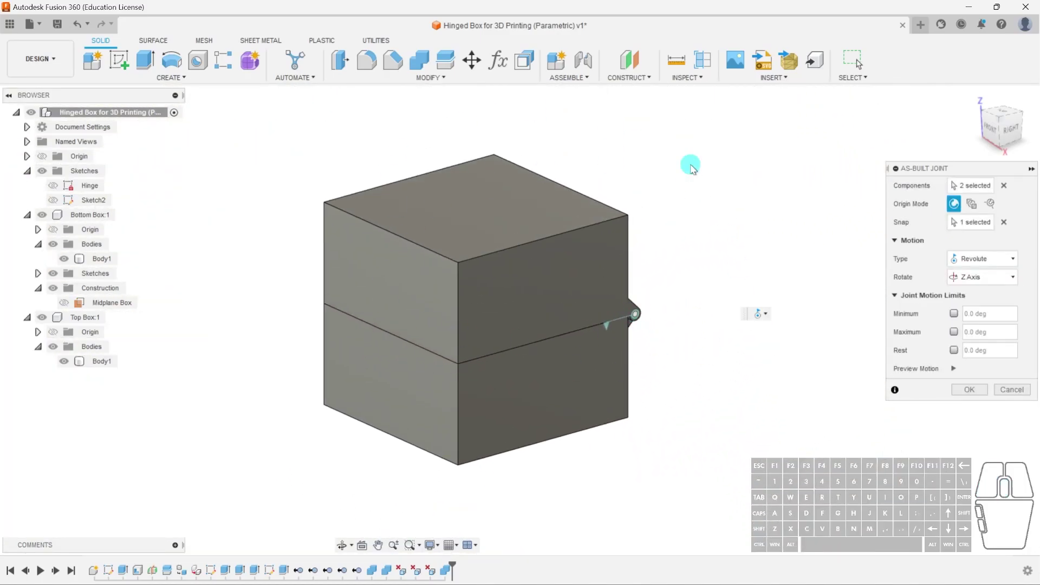
pyautogui.click(952, 371)
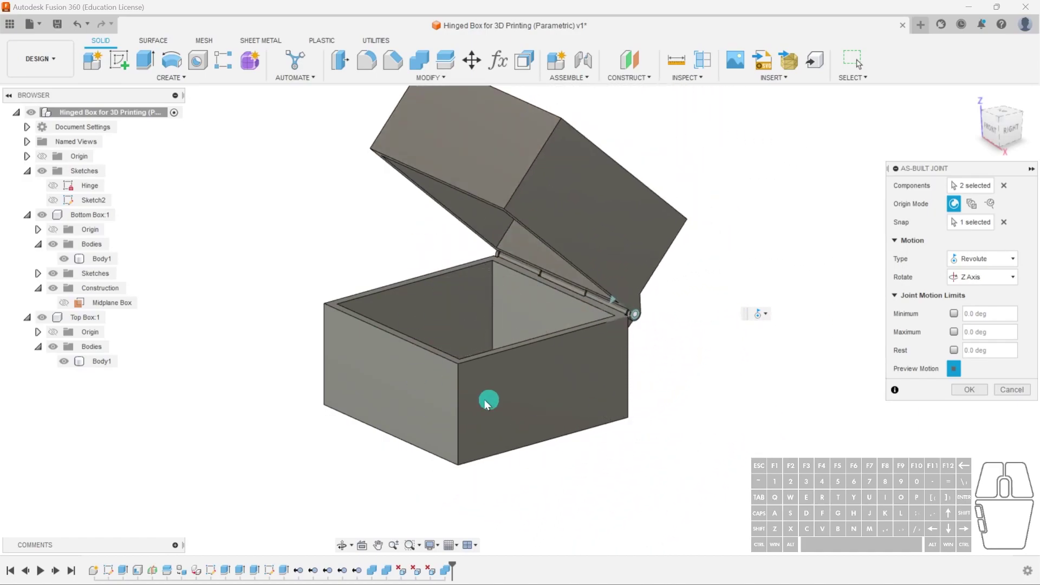
pyautogui.click(954, 371)
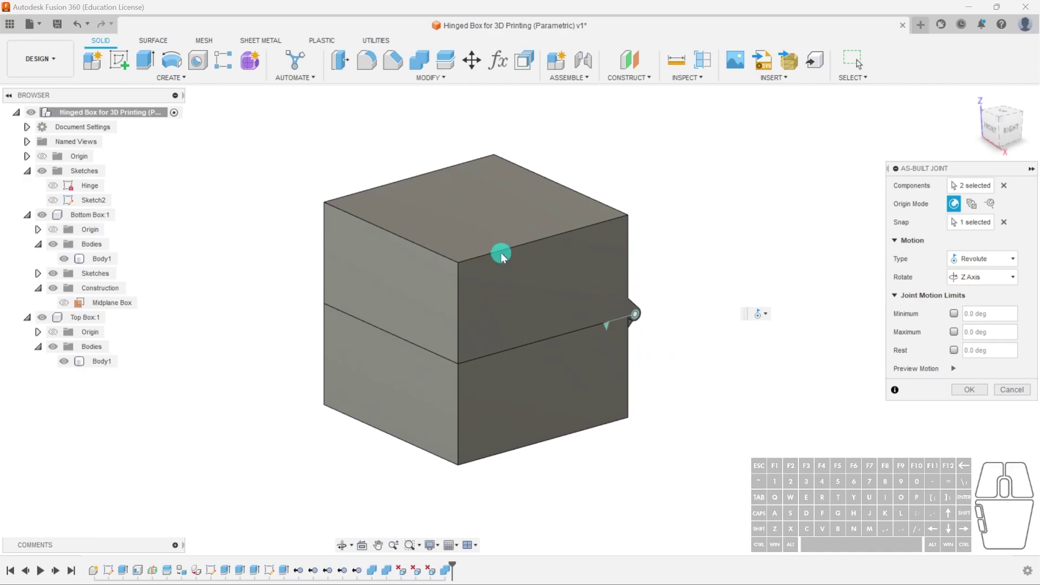
pyautogui.moveTo(520, 347); pyautogui.dragTo(574, 341, button='middle')
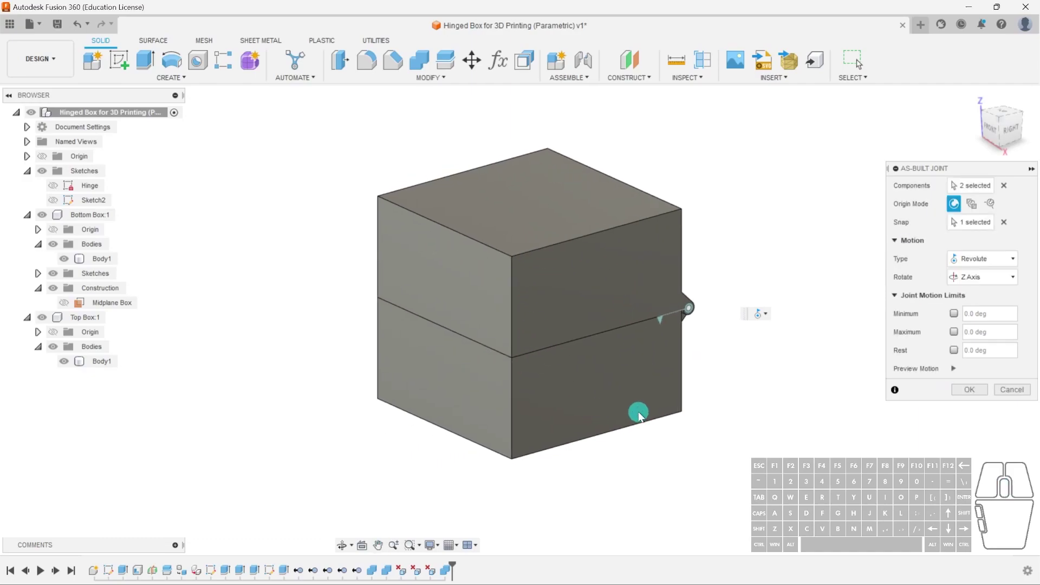
# - Limit the joint motion to a minimum of -180 degrees and a maximum of 0 degrees, preview the limits, and create the joint
pyautogui.click(953, 314)
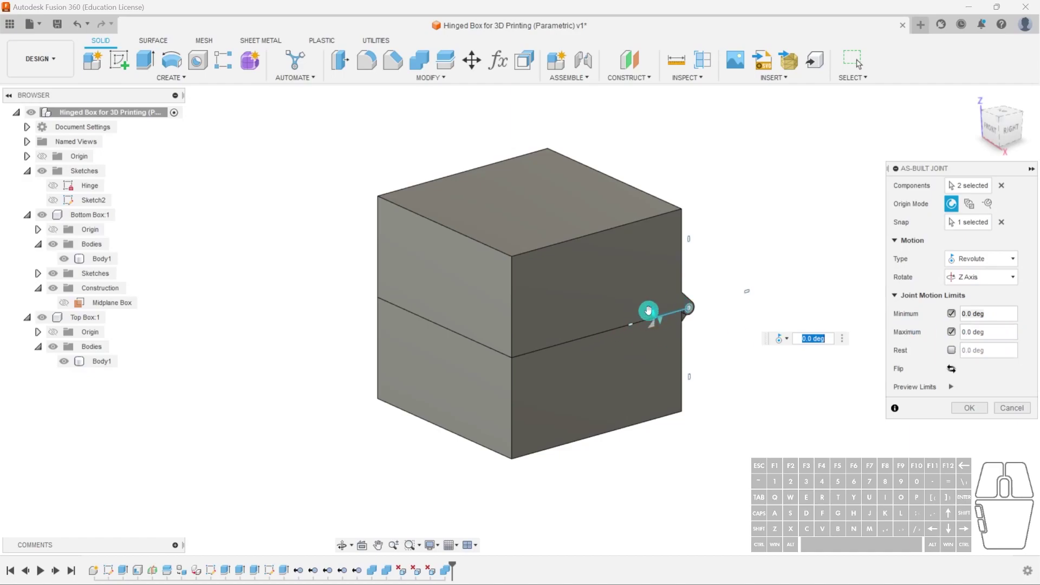
pyautogui.moveTo(654, 311); pyautogui.dragTo(754, 304)
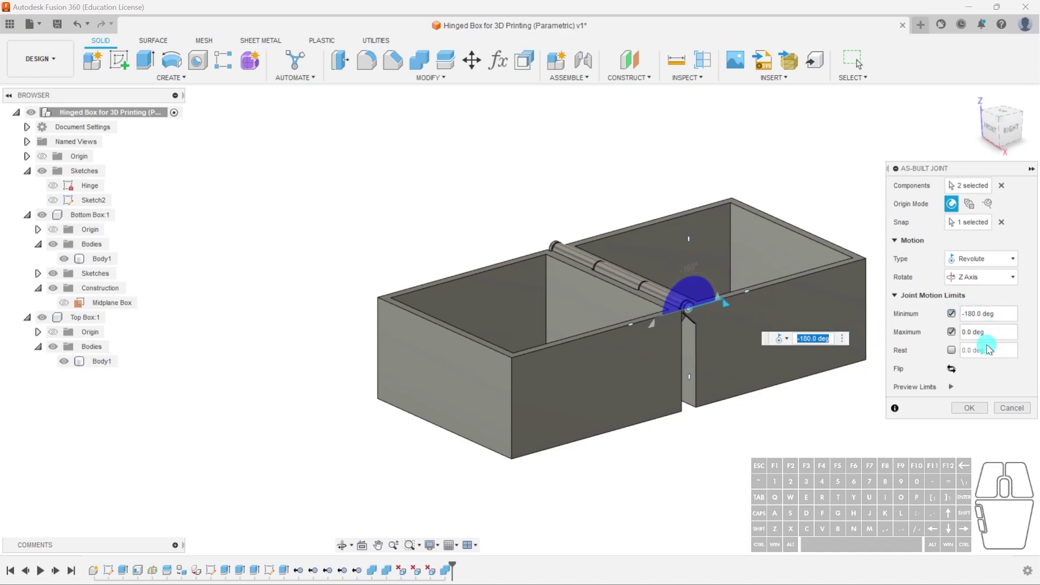
pyautogui.click(951, 388)
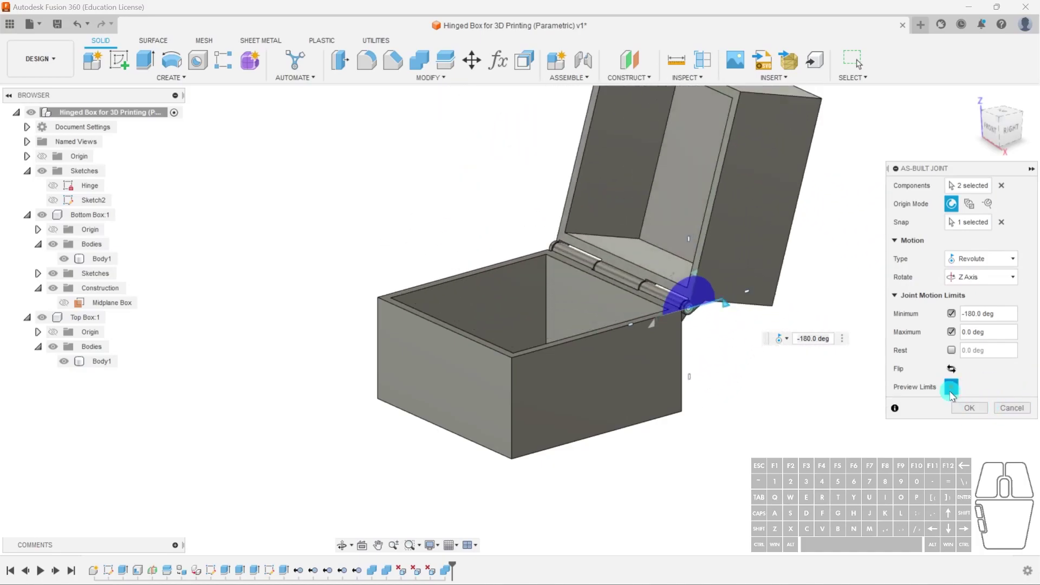
pyautogui.click(981, 410)
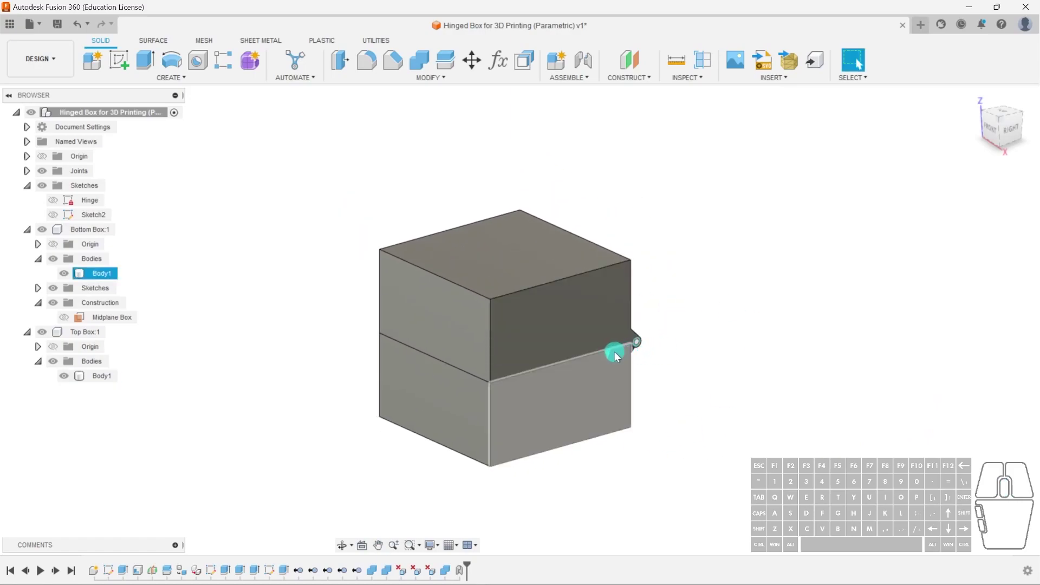
# - Drive the revolute joint to -180 degrees to open the lid, and revert the components to their previous position
pyautogui.click(610, 354)
pyautogui.moveTo(618, 335); pyautogui.dragTo(610, 353)
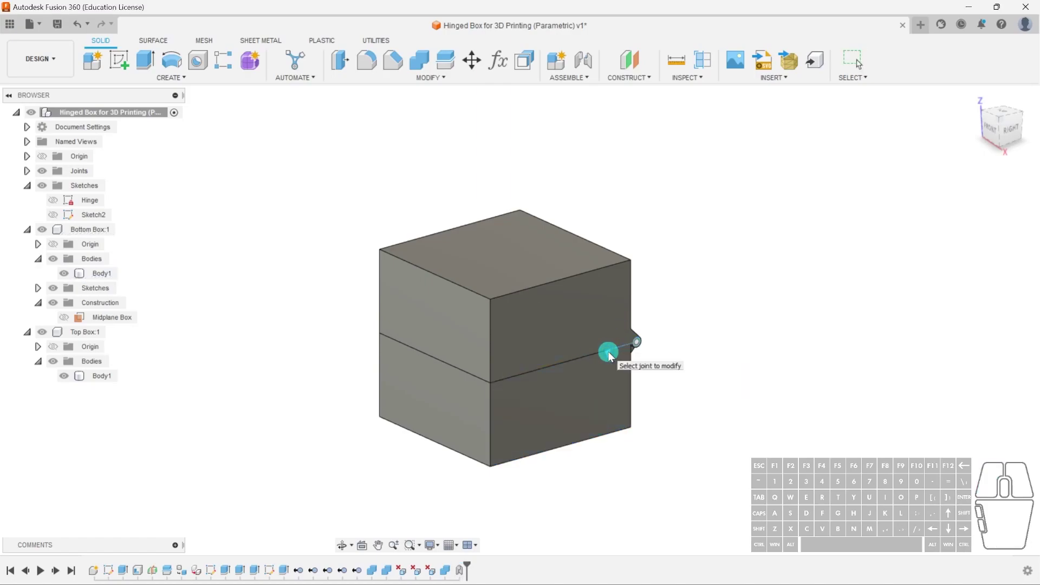
pyautogui.click(610, 354)
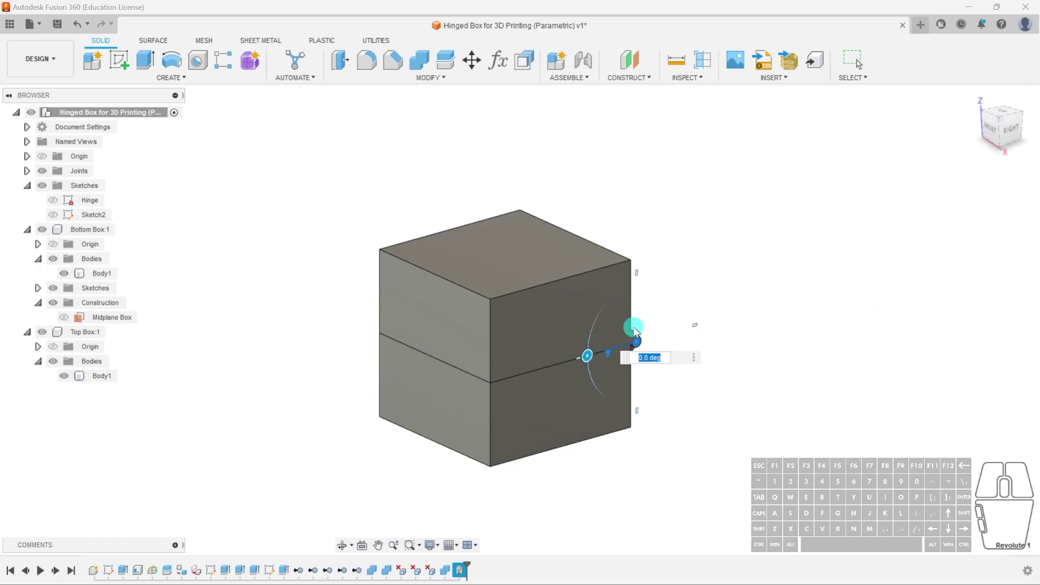
pyautogui.moveTo(578, 356); pyautogui.dragTo(678, 402)
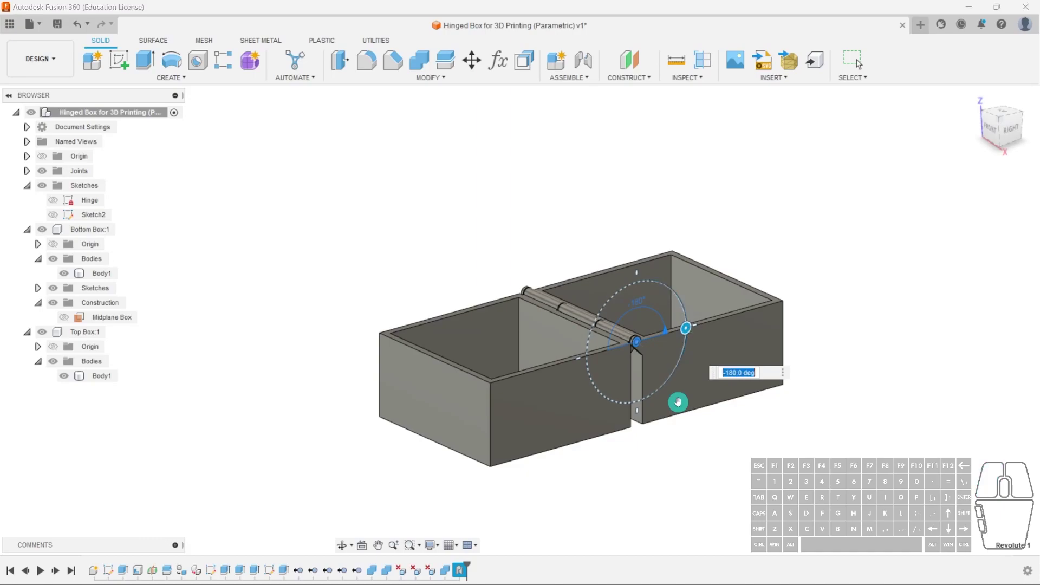
pyautogui.click(825, 422)
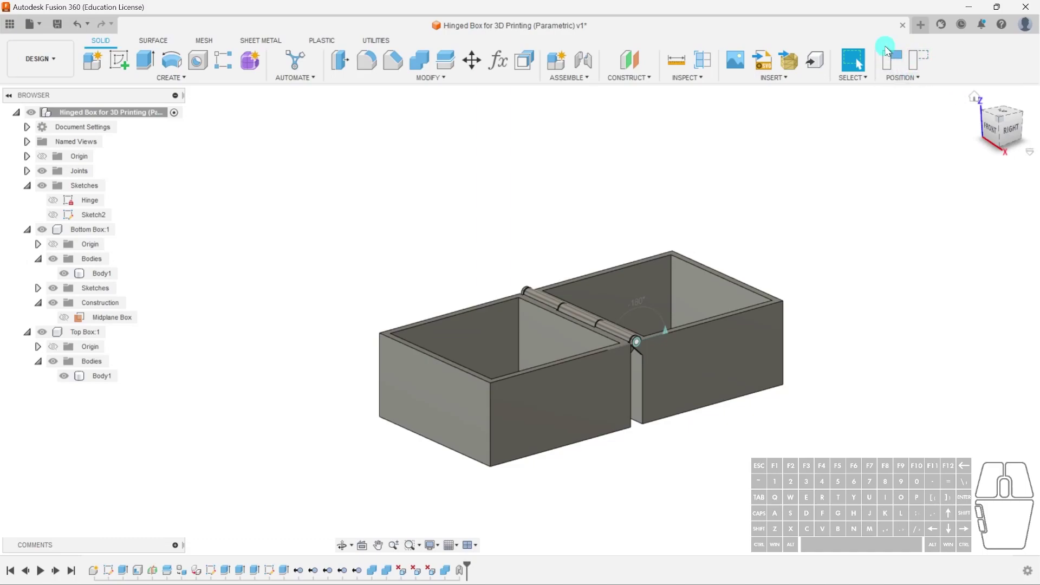
pyautogui.click(925, 65)
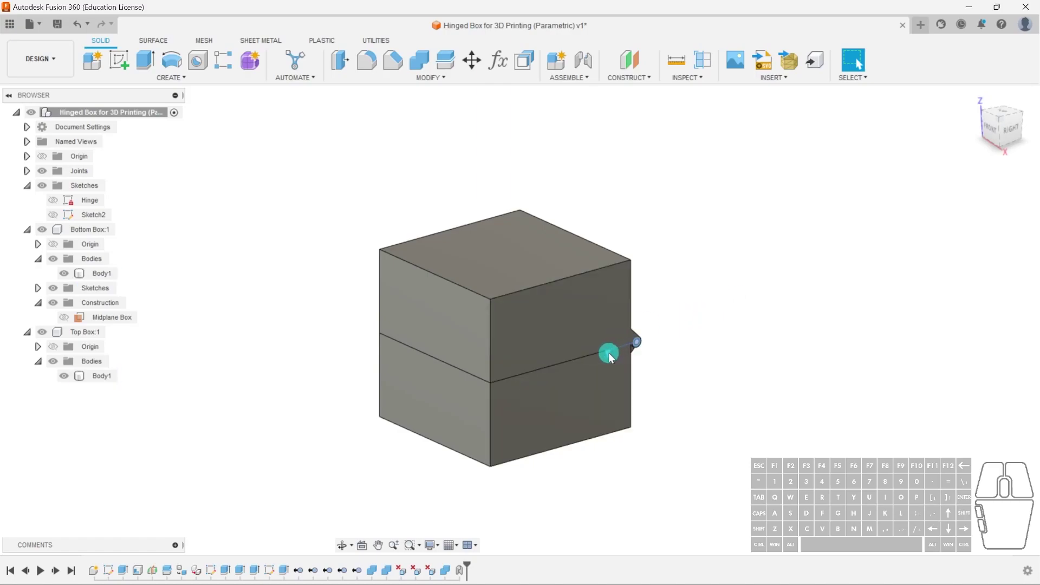
# - Swing the top box fully open again by driving the revolute joint through 180 degrees
pyautogui.moveTo(609, 353); pyautogui.dragTo(626, 366)
pyautogui.click(630, 347)
pyautogui.click(605, 353)
pyautogui.moveTo(595, 360); pyautogui.dragTo(763, 446)
pyautogui.press('Return')
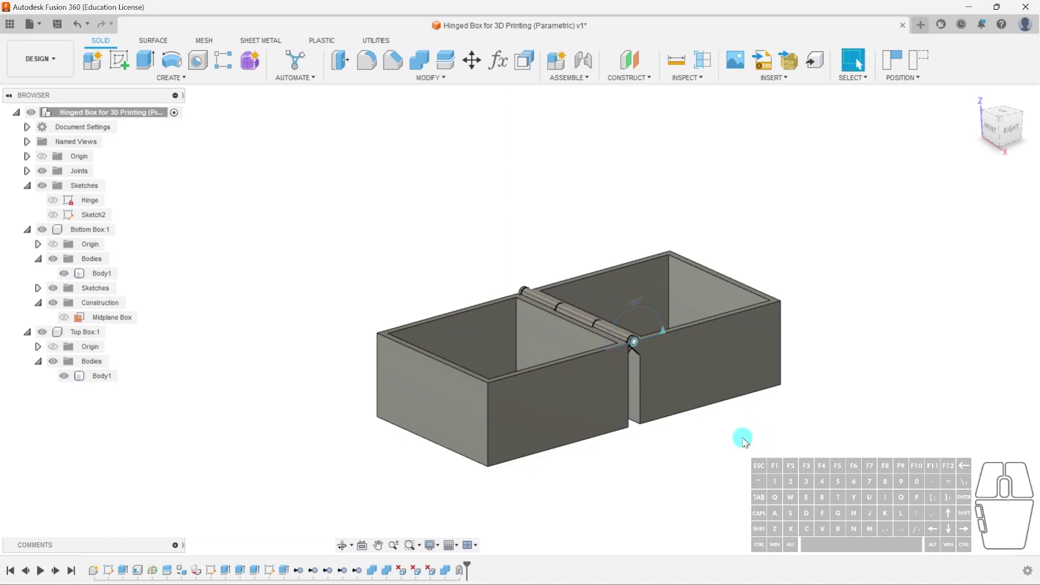
# - Start an extrusion from the bottom box's inner floor and capture the current position of the moved components
pyautogui.keyDown('shift'); pyautogui.moveTo(744, 438); pyautogui.dragTo(742, 466, button='middle'); pyautogui.keyUp('shift')
pyautogui.click(516, 384)
pyautogui.press('e')
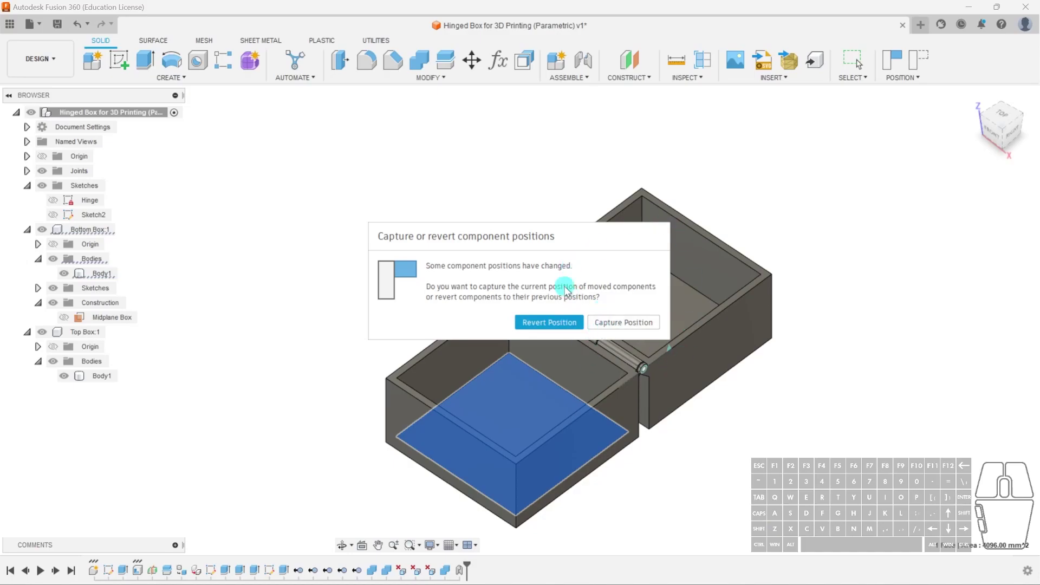
pyautogui.click(625, 324)
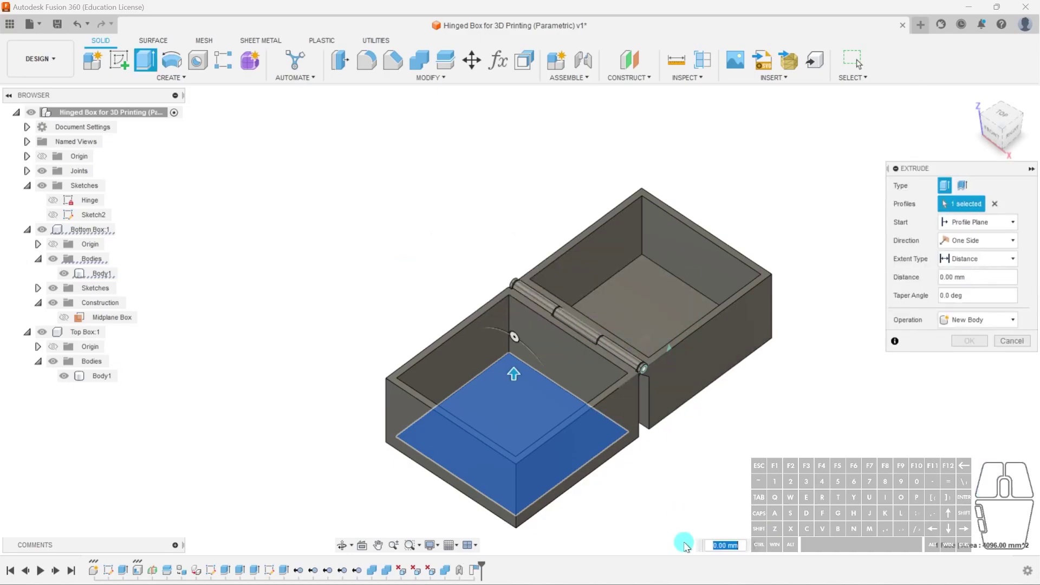
pyautogui.moveTo(514, 374); pyautogui.dragTo(569, 376)
pyautogui.click(1012, 359)
pyautogui.moveTo(635, 179); pyautogui.dragTo(609, 348)
pyautogui.click(900, 68)
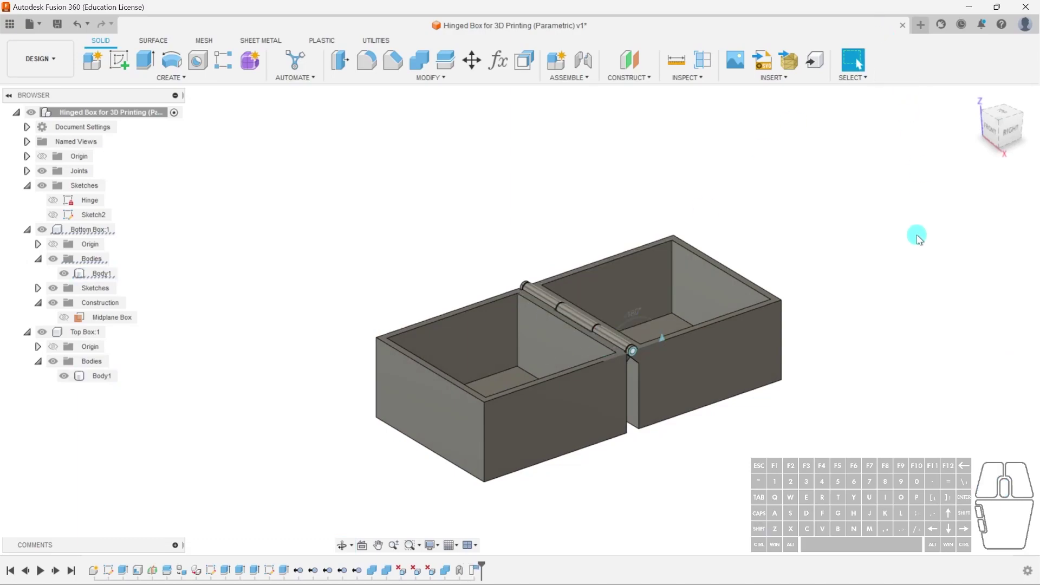
pyautogui.click(676, 256)
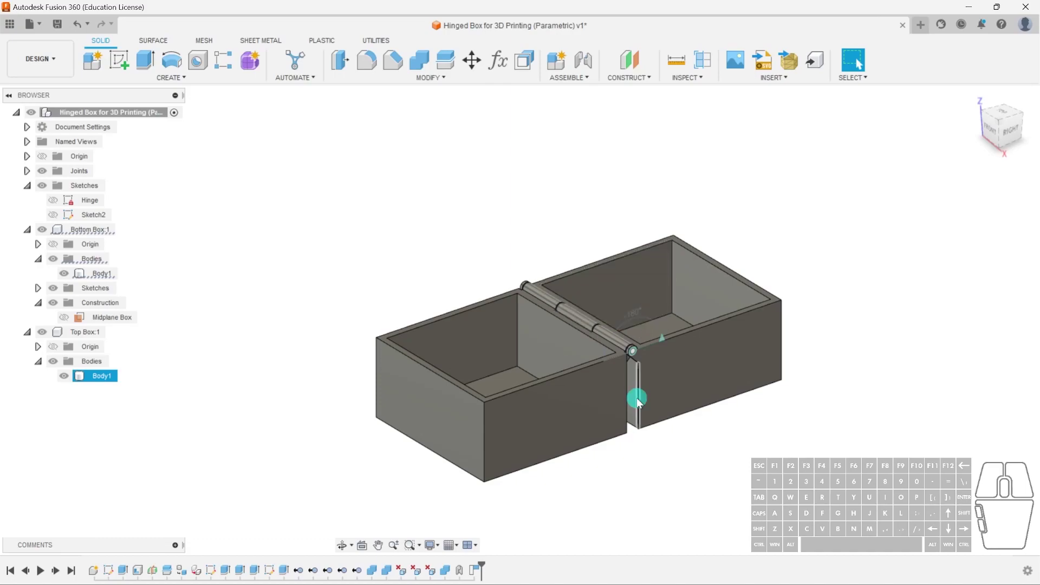
pyautogui.scroll(3, 653, 421)
pyautogui.keyDown('shift'); pyautogui.moveTo(641, 465); pyautogui.dragTo(627, 464, button='middle'); pyautogui.keyUp('shift')
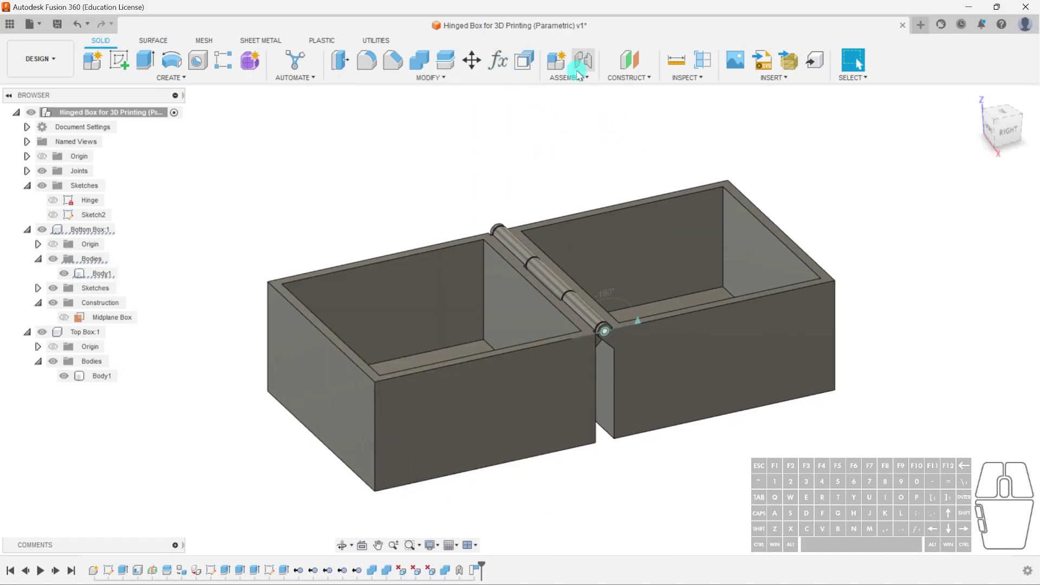
pyautogui.keyDown('shift'); pyautogui.moveTo(562, 317); pyautogui.dragTo(521, 337, button='middle'); pyautogui.keyUp('shift')
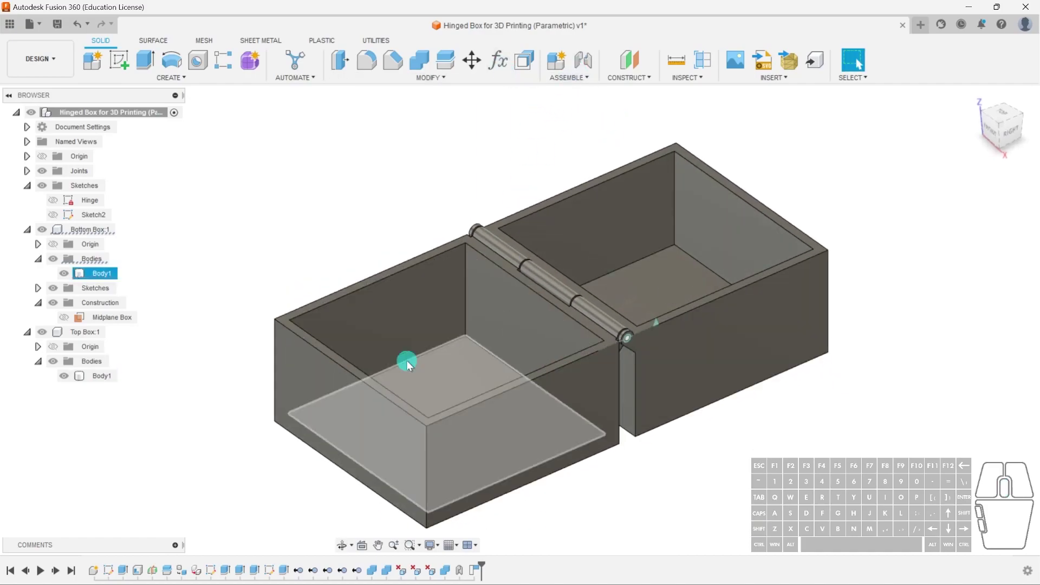
pyautogui.keyDown('shift'); pyautogui.moveTo(390, 379); pyautogui.dragTo(555, 331, button='middle'); pyautogui.keyUp('shift')
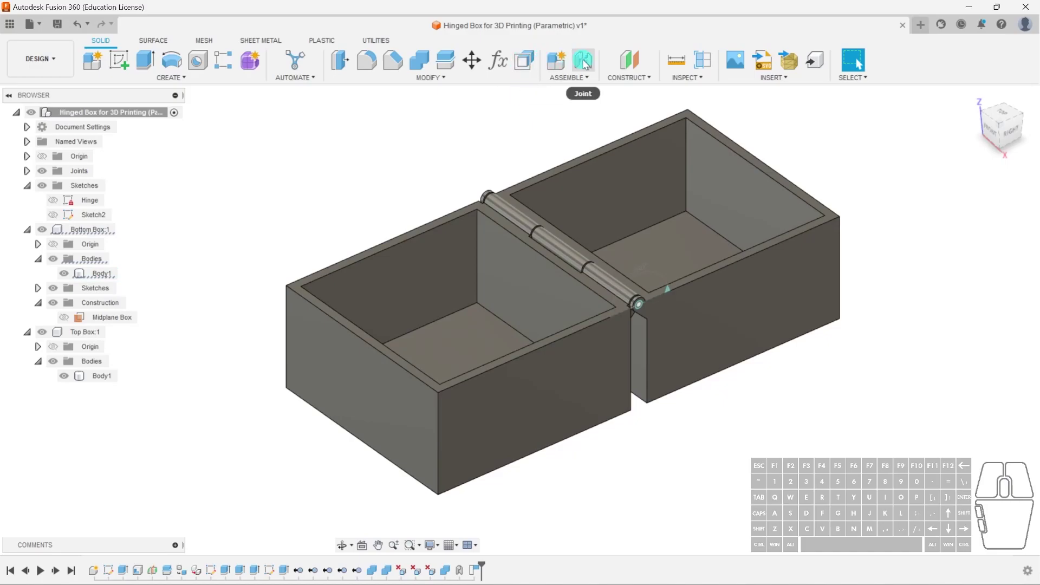
# - Set the BoxHeight user parameter to 30 mm and apply it to the hinged box
pyautogui.click(498, 60)
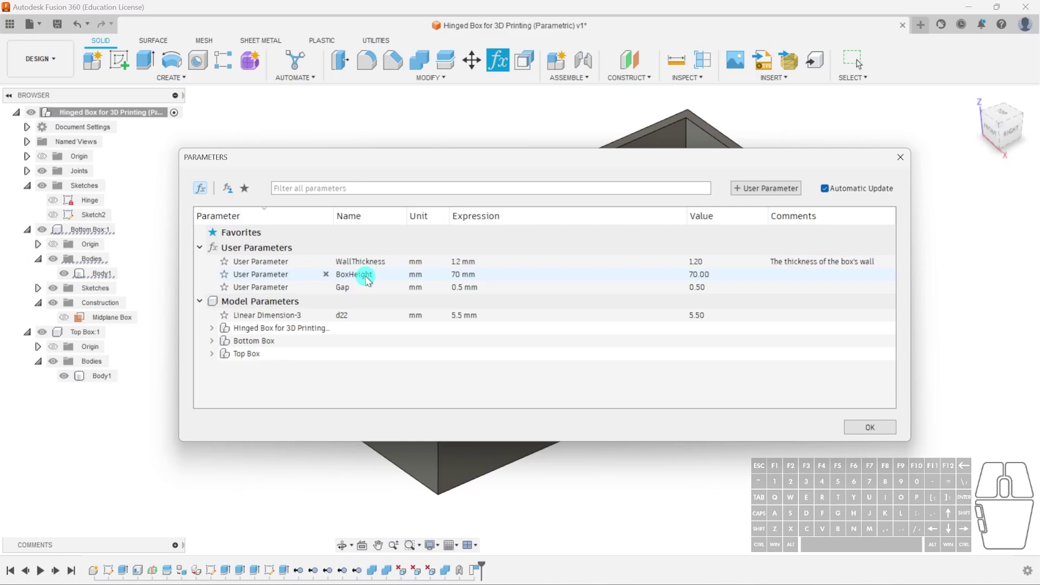
pyautogui.click(457, 275)
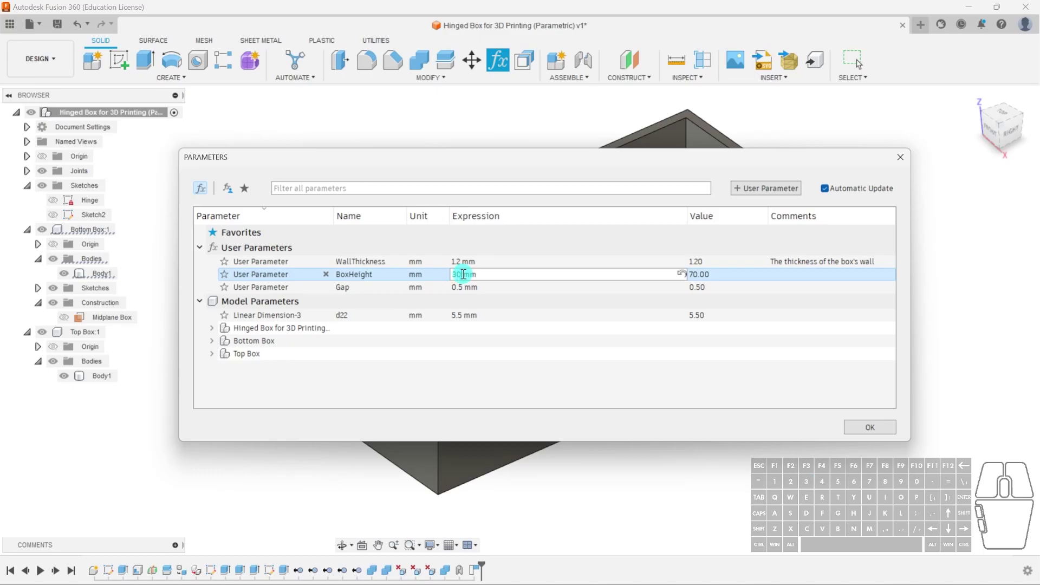
pyautogui.press('Return')
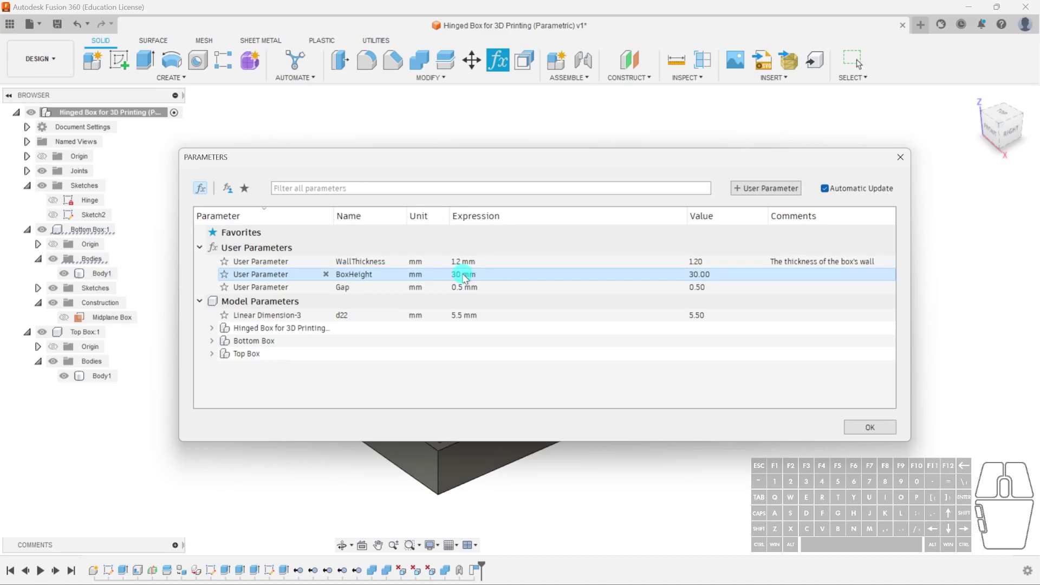
pyautogui.click(867, 427)
pyautogui.keyDown('shift'); pyautogui.moveTo(628, 456); pyautogui.dragTo(632, 425, button='middle'); pyautogui.keyUp('shift')
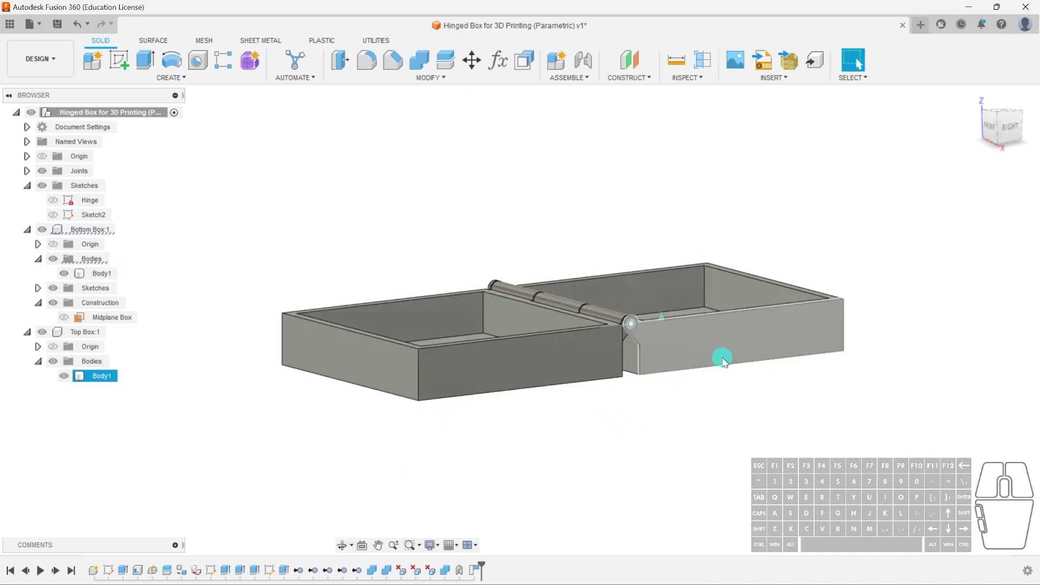
pyautogui.keyDown('shift'); pyautogui.moveTo(689, 418); pyautogui.dragTo(669, 422, button='middle'); pyautogui.keyUp('shift')
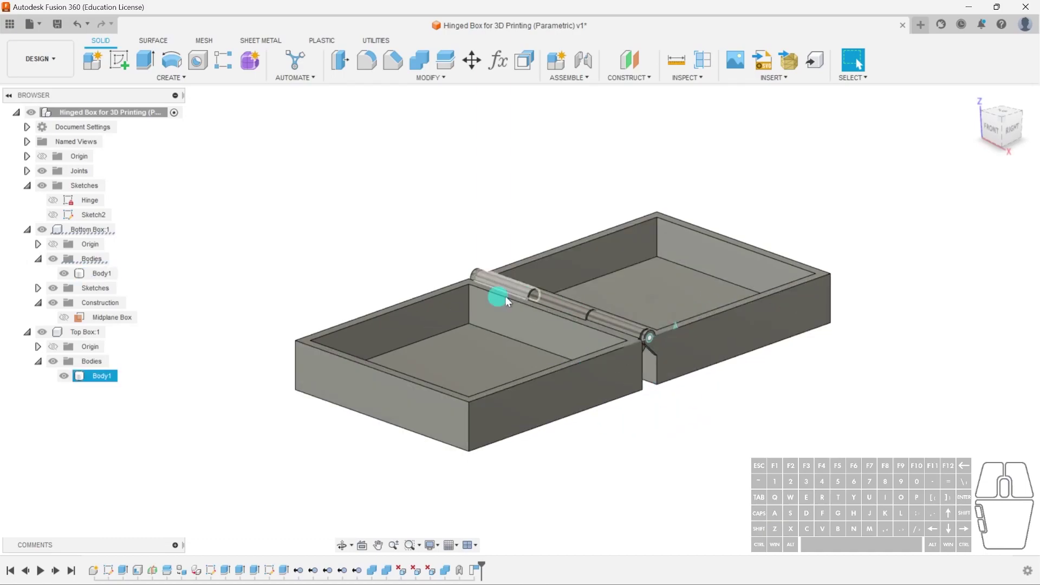
pyautogui.keyDown('shift'); pyautogui.moveTo(680, 336); pyautogui.dragTo(591, 452, button='middle'); pyautogui.keyUp('shift')
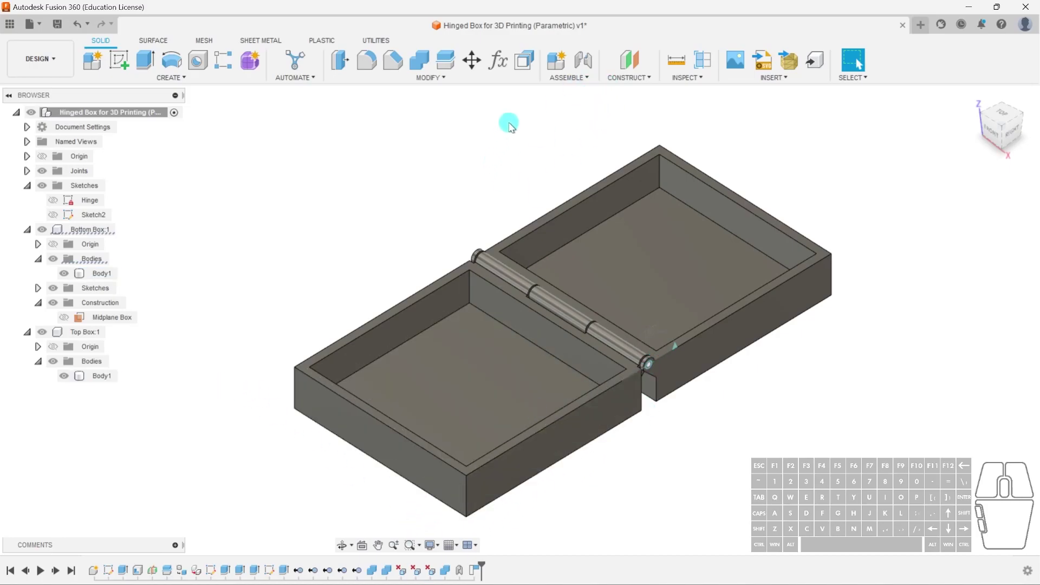
# - Add a user parameter named lengthBox in mm with an expression of 70
pyautogui.click(496, 58)
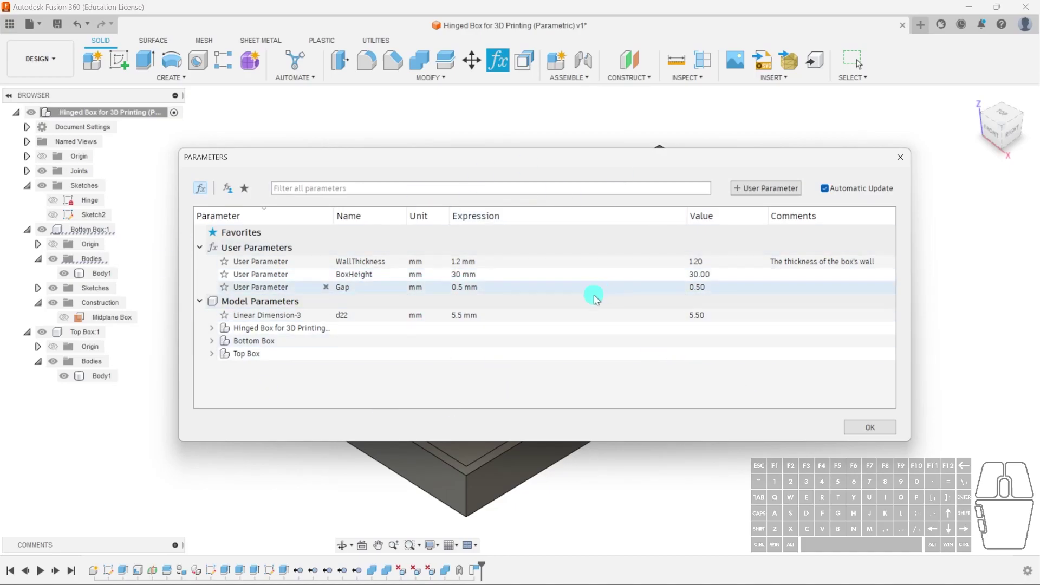
pyautogui.click(777, 190)
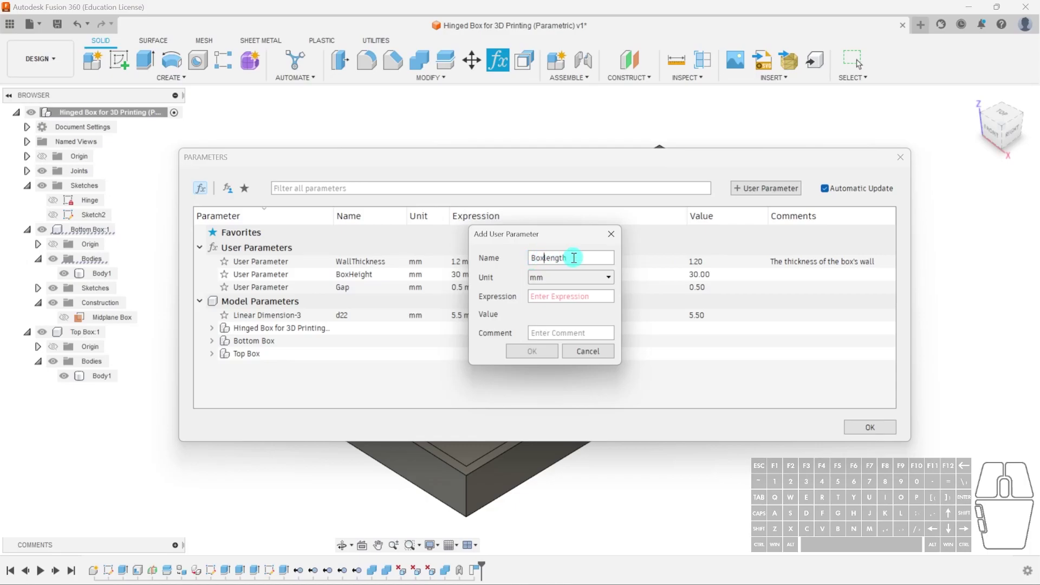
pyautogui.moveTo(543, 259); pyautogui.dragTo(530, 259)
pyautogui.press('BackSpace')
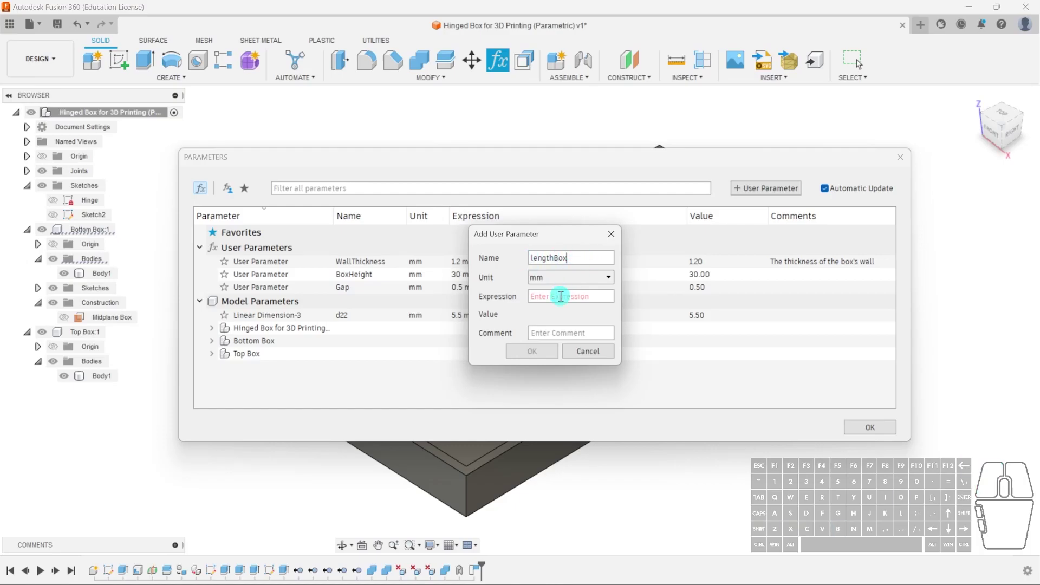
pyautogui.write('70')
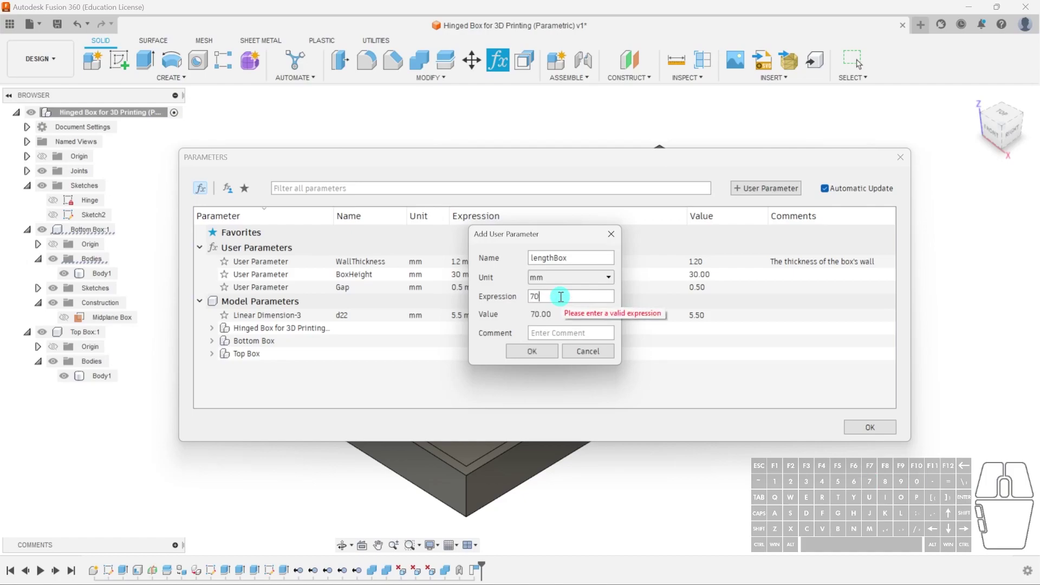
pyautogui.click(547, 352)
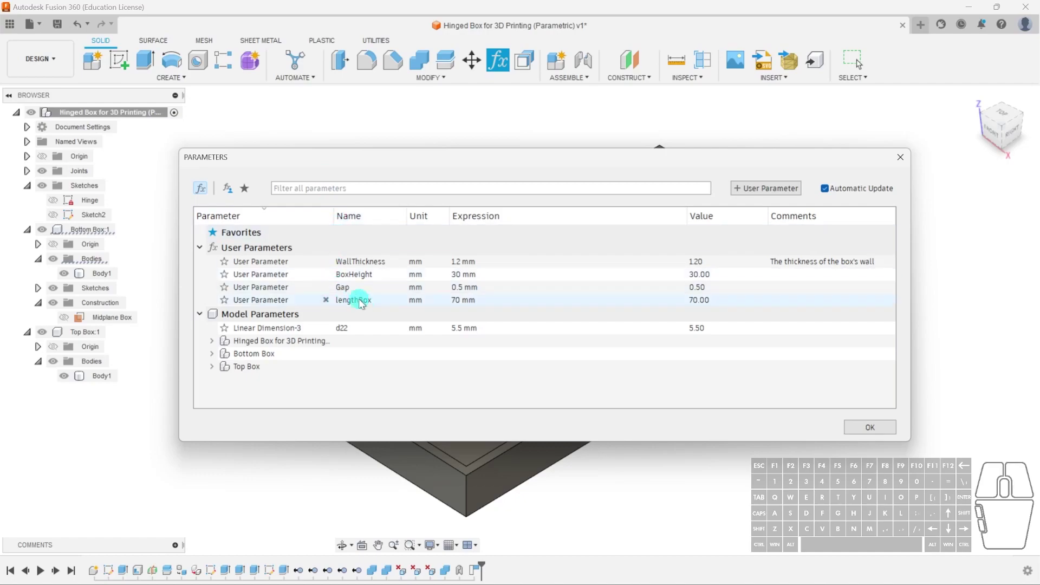
# - Add a user parameter named WidthBox in mm with an expression of 70, and close the parameter list
pyautogui.click(766, 191)
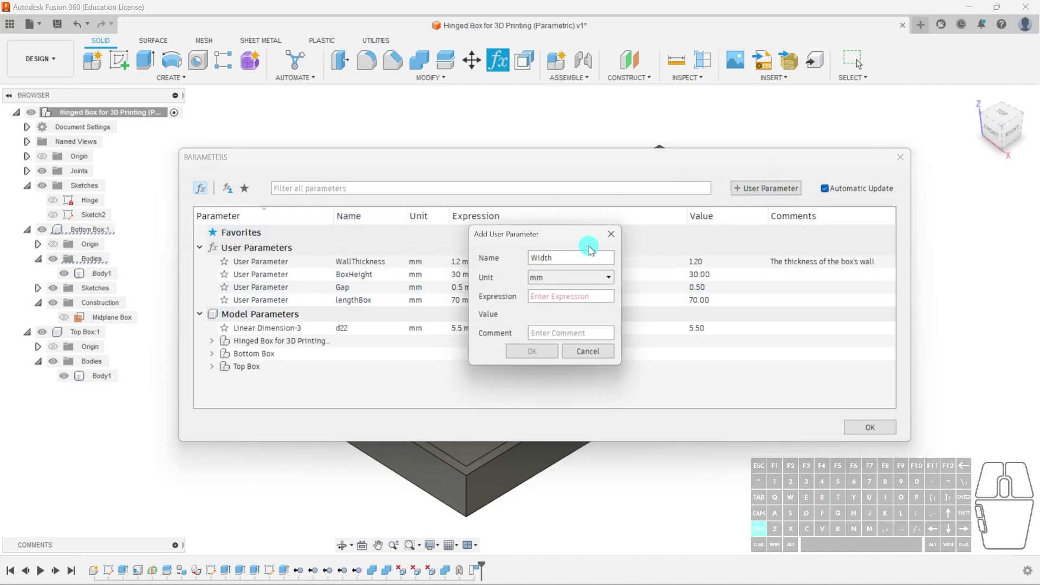
pyautogui.click(576, 295)
pyautogui.write('70')
pyautogui.click(532, 352)
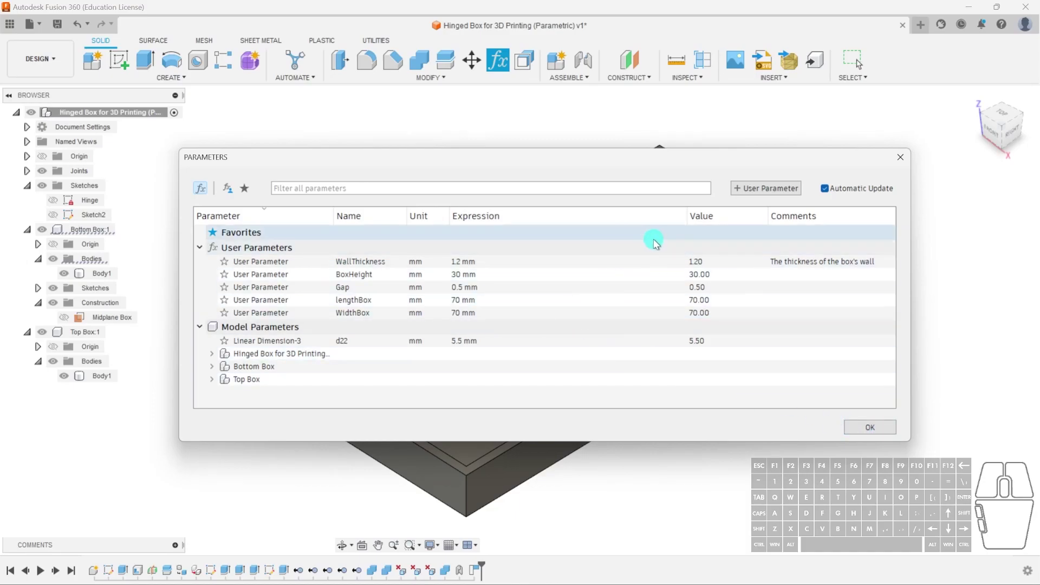
pyautogui.click(870, 428)
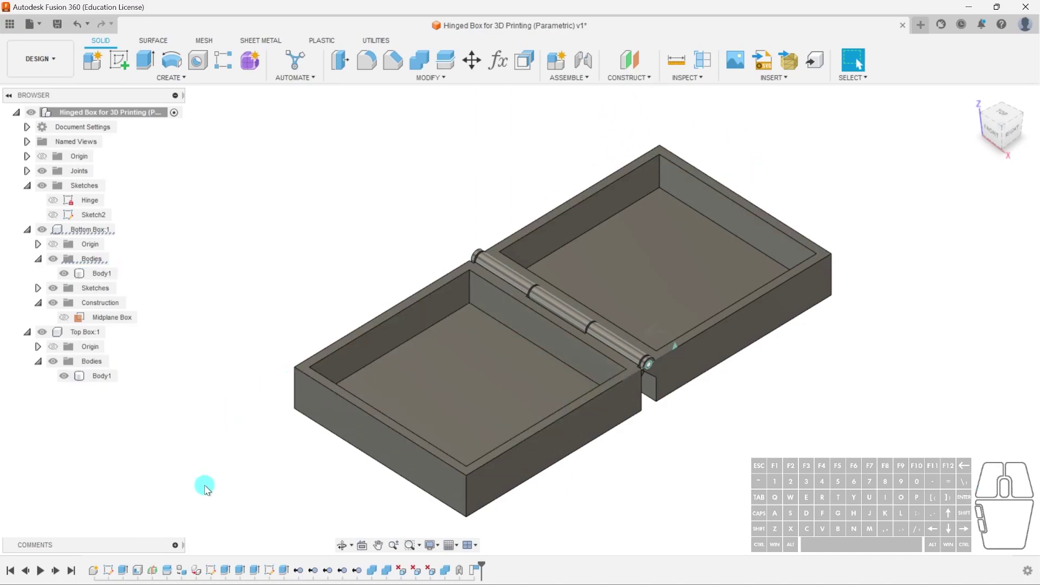
# - Edit the bottom box's base sketch and link the square's vertical dimension to the WidthBox parameter
pyautogui.doubleClick(108, 571)
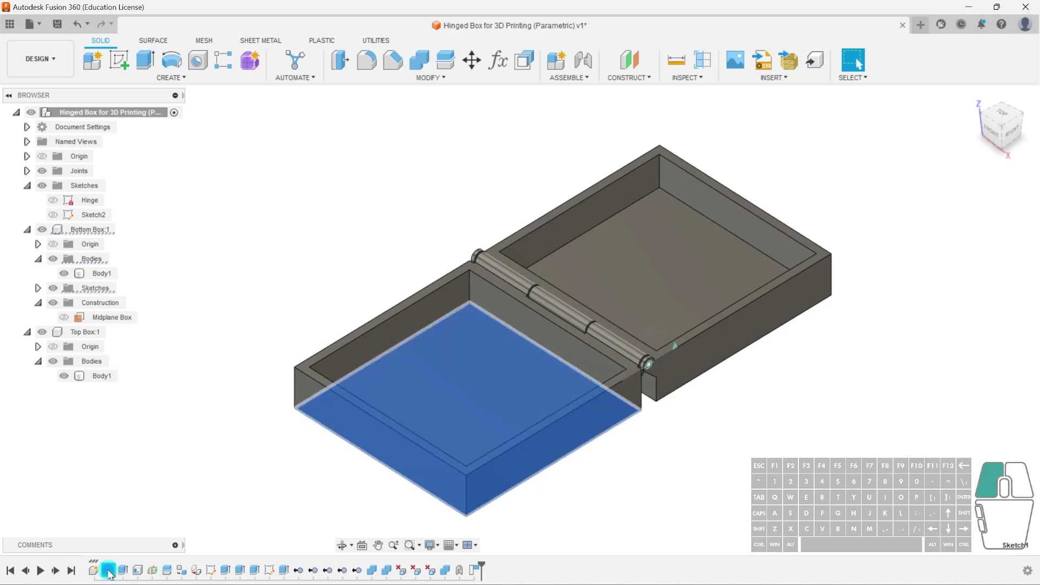
pyautogui.doubleClick(218, 272)
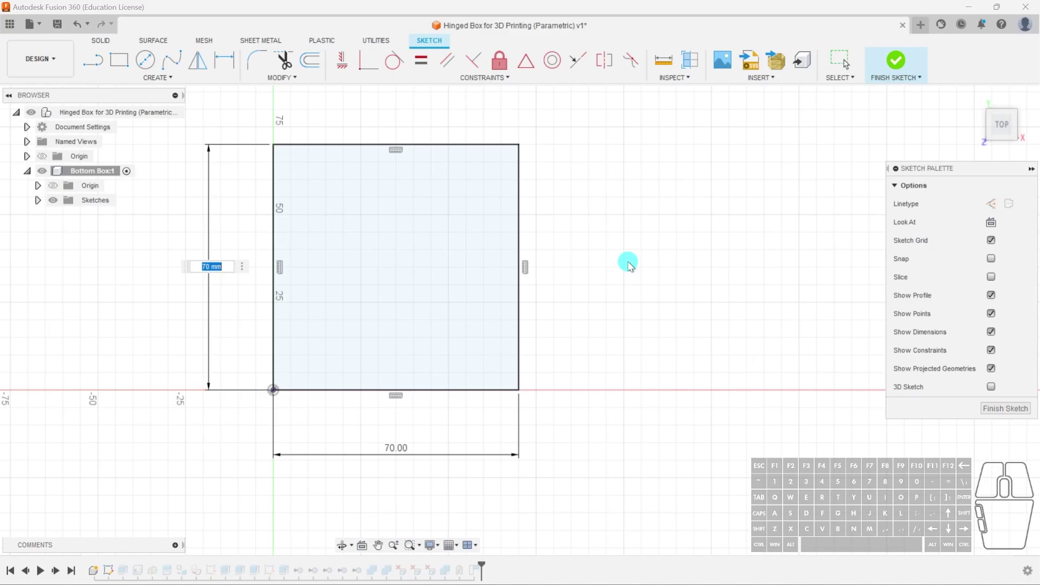
pyautogui.write('box')
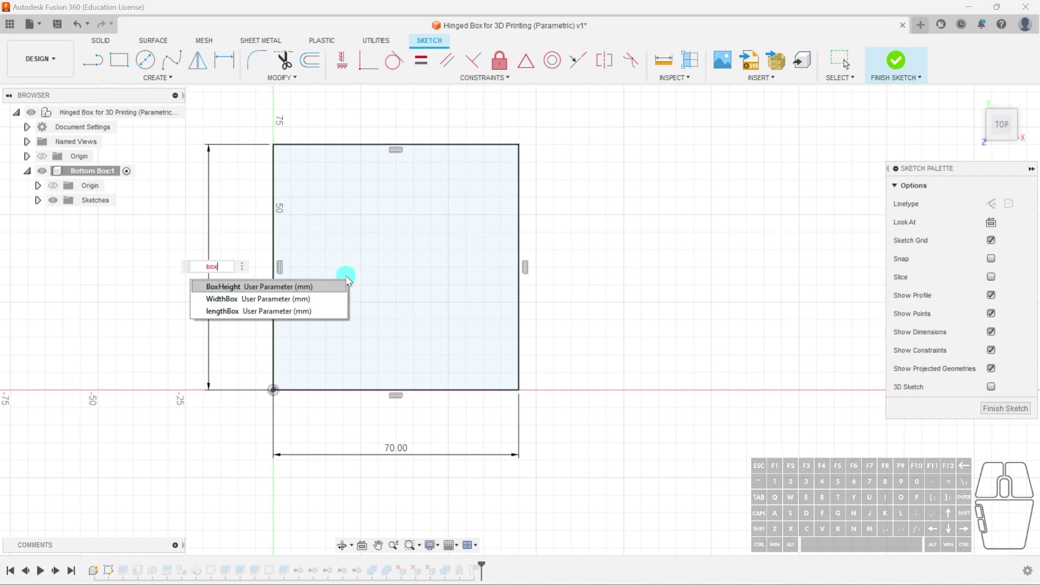
pyautogui.click(224, 299)
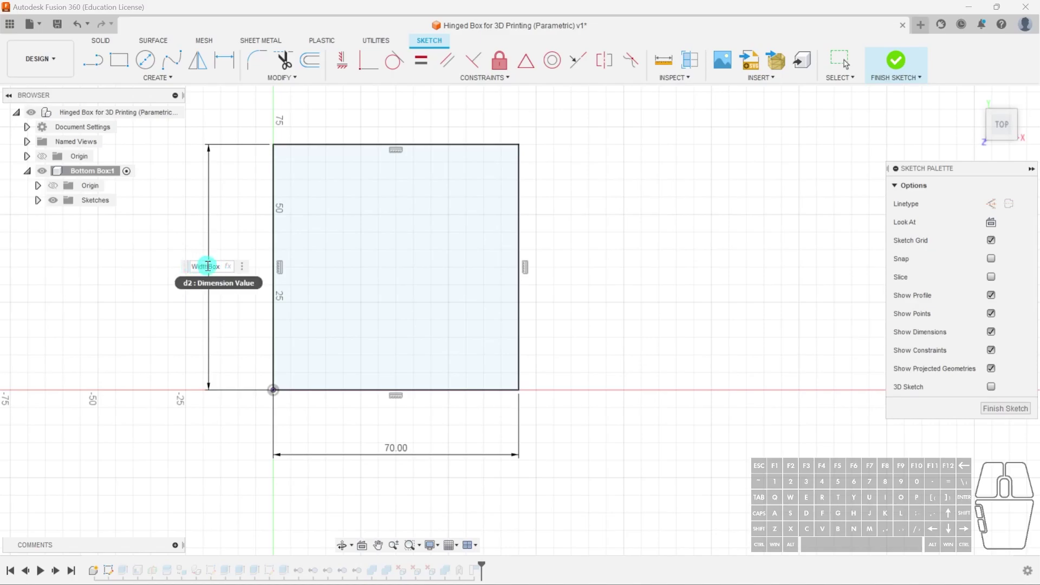
pyautogui.press('Return')
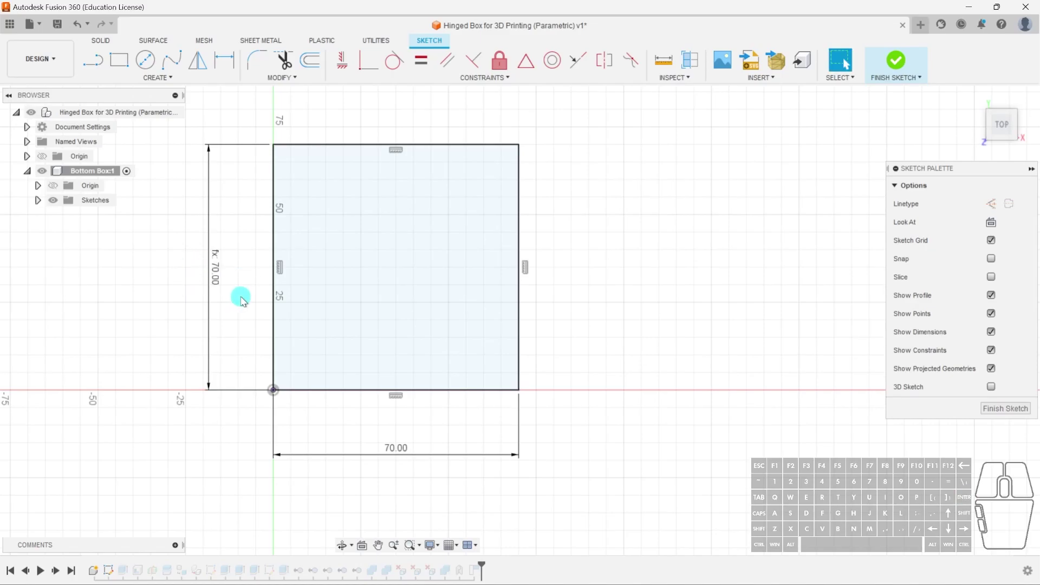
# - Link the square's horizontal dimension to the lengthBox parameter and finish the sketch
pyautogui.doubleClick(404, 447)
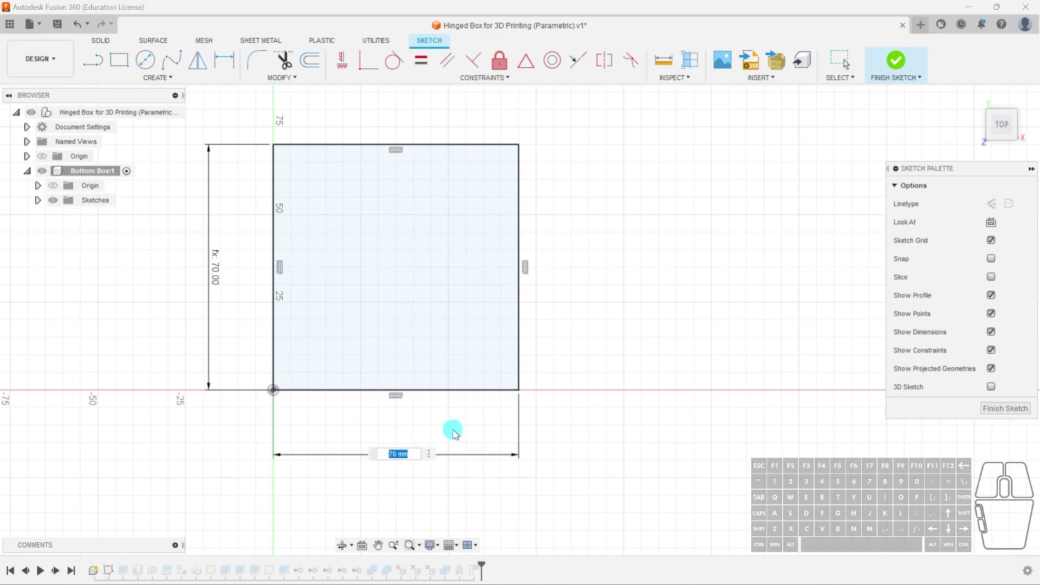
pyautogui.write('leng')
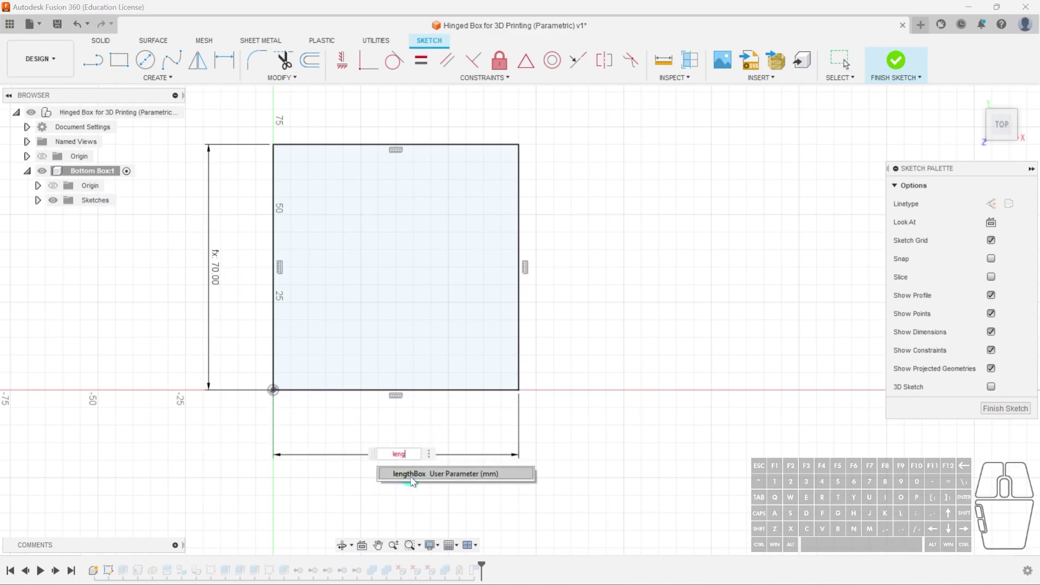
pyautogui.click(412, 479)
pyautogui.press('Return')
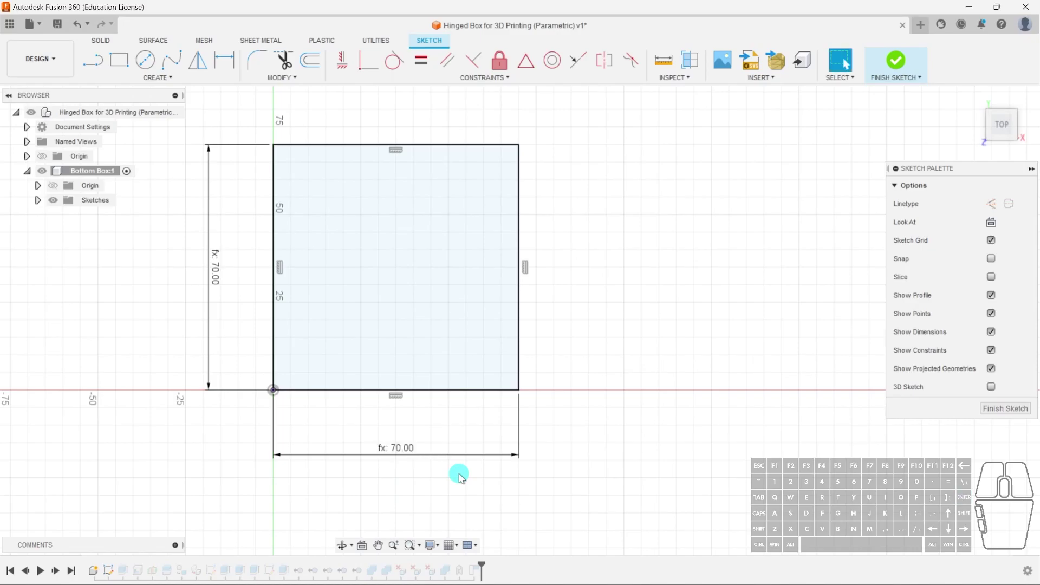
pyautogui.click(1000, 415)
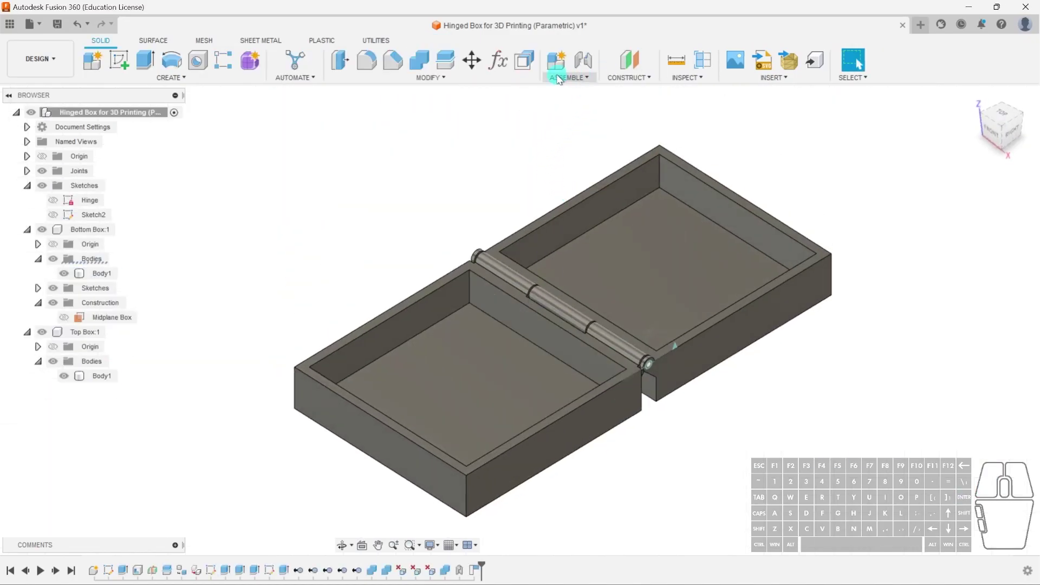
# - Set the WidthBox user parameter to 20 mm and apply it to the hinged box
pyautogui.click(498, 60)
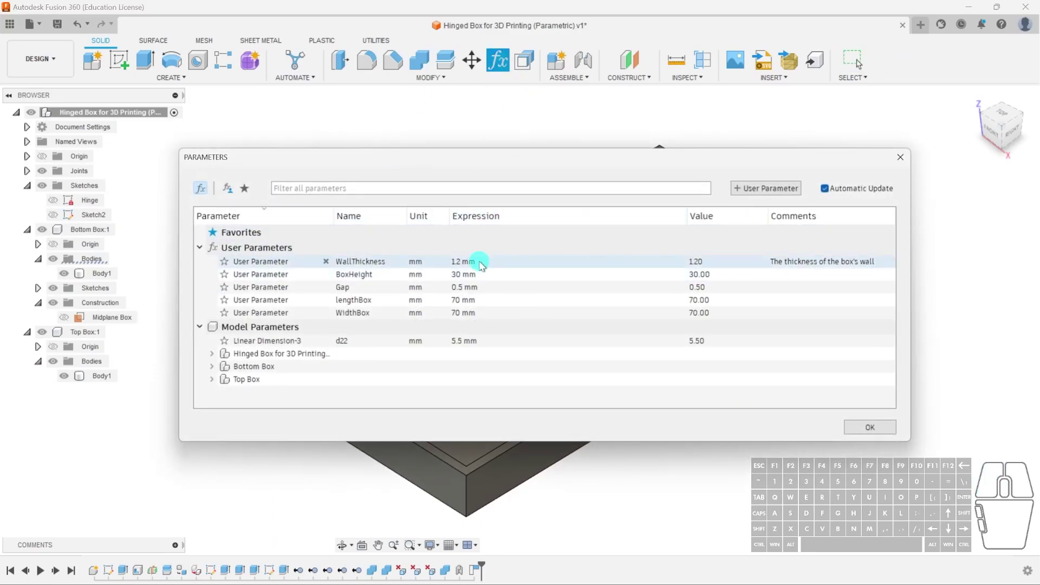
pyautogui.doubleClick(457, 314)
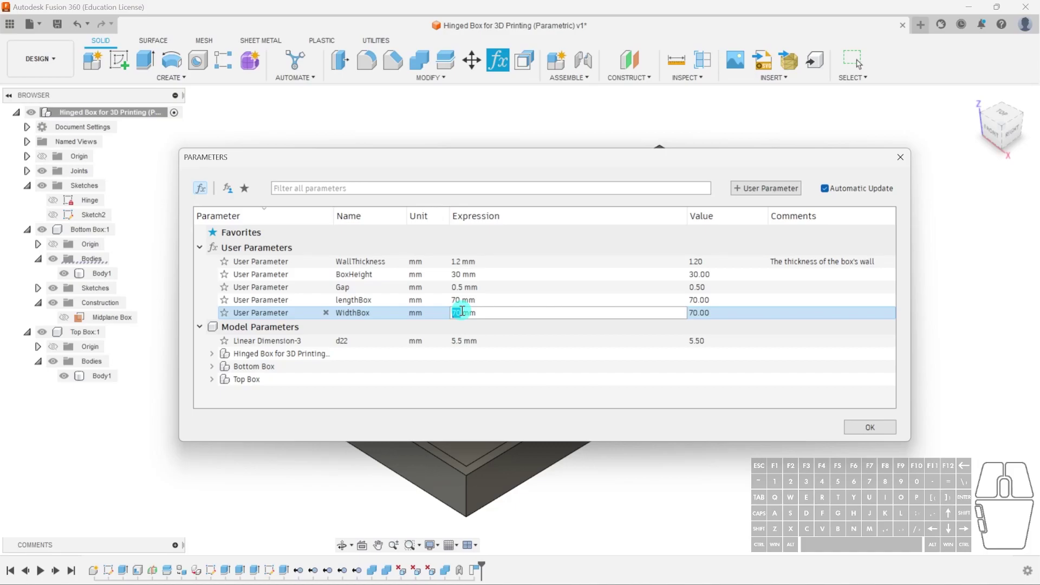
pyautogui.press('Return')
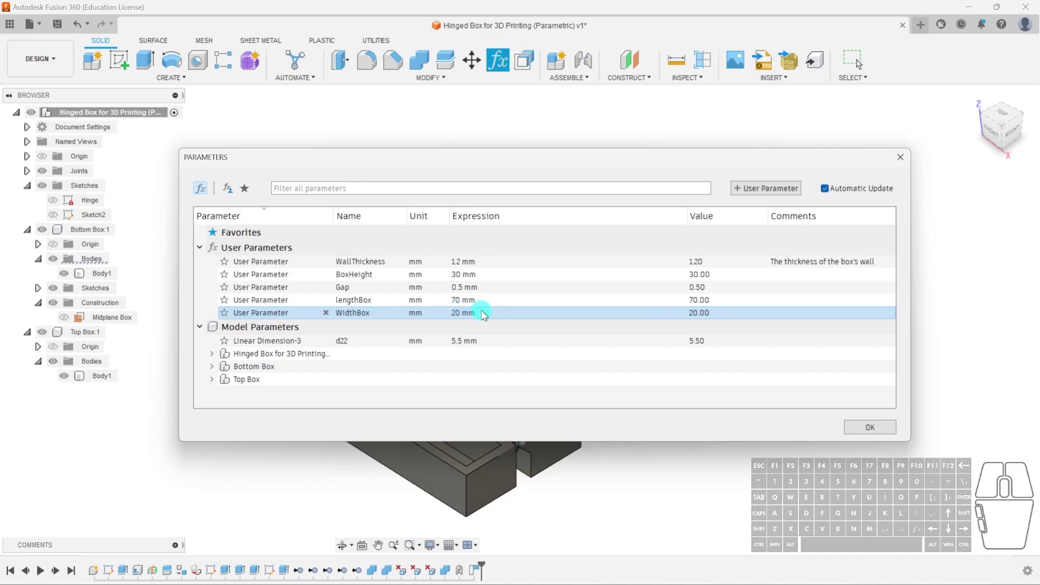
pyautogui.click(856, 427)
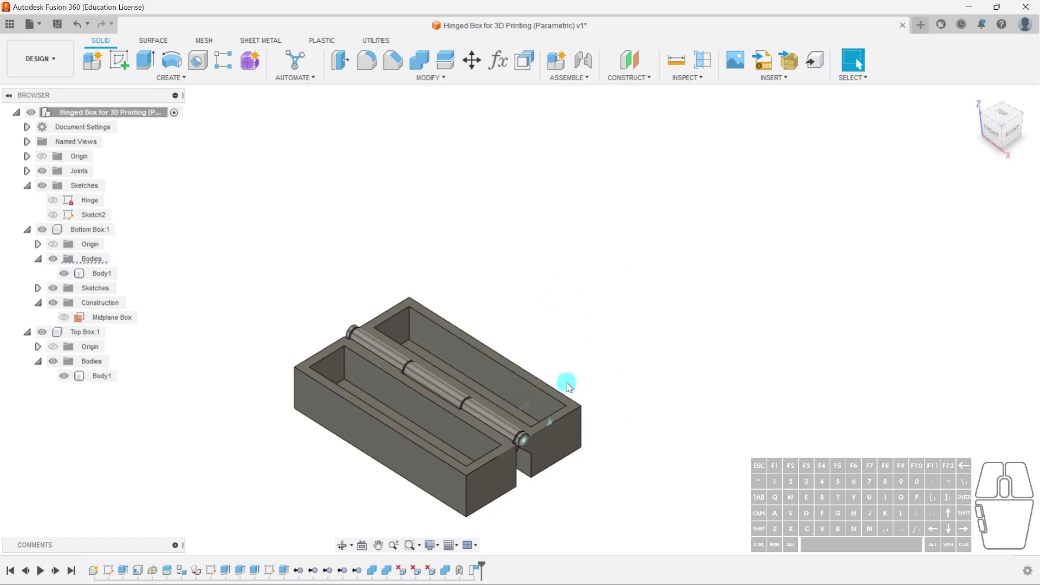
pyautogui.moveTo(564, 383); pyautogui.dragTo(592, 323, button='middle')
pyautogui.moveTo(615, 372); pyautogui.dragTo(683, 320, button='middle')
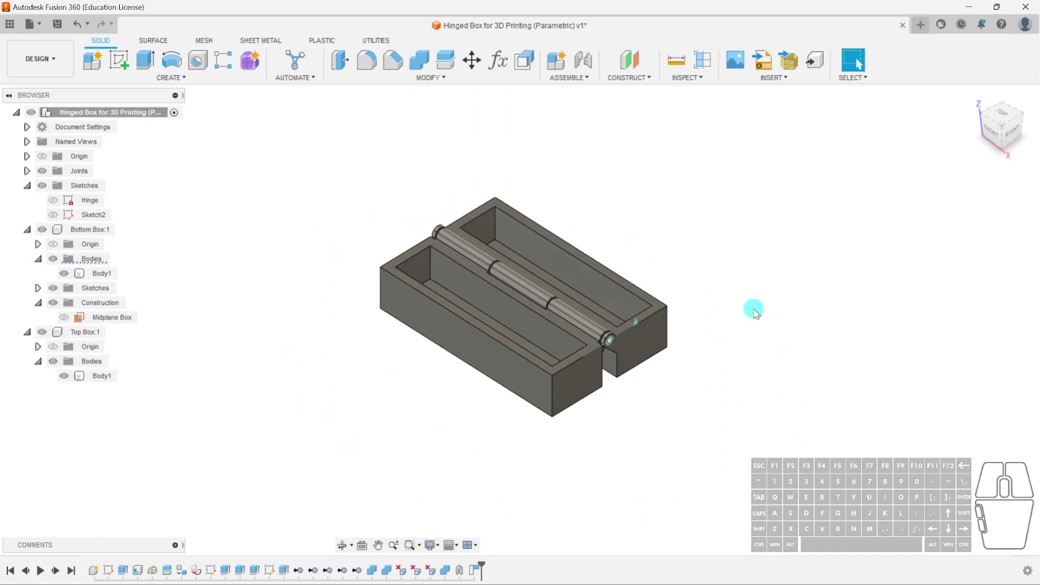
# - Try setting the lengthBox user parameter to 25 mm, apply it, and examine the hinge on the shortened box
pyautogui.click(498, 60)
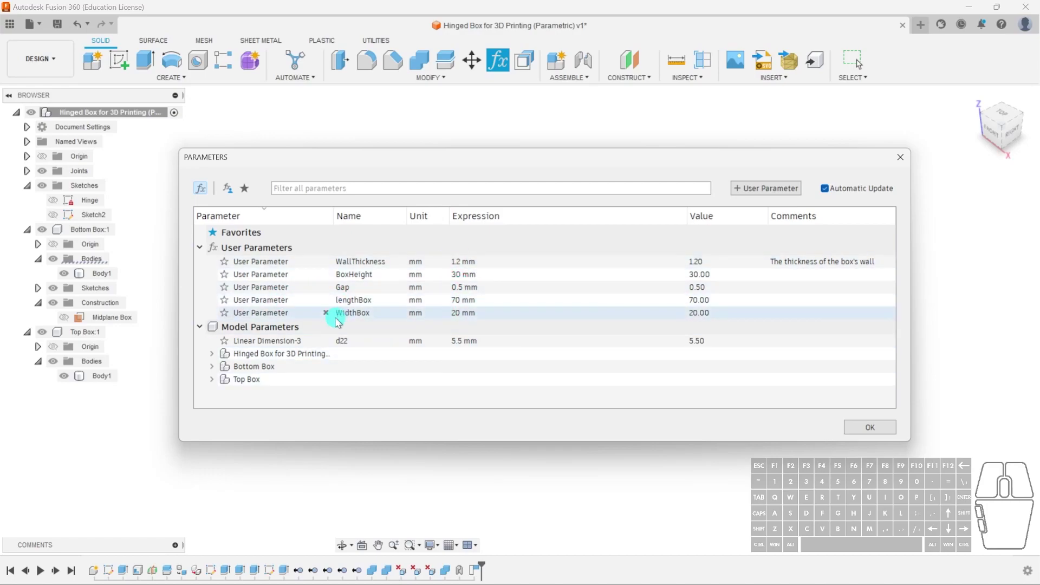
pyautogui.doubleClick(454, 300)
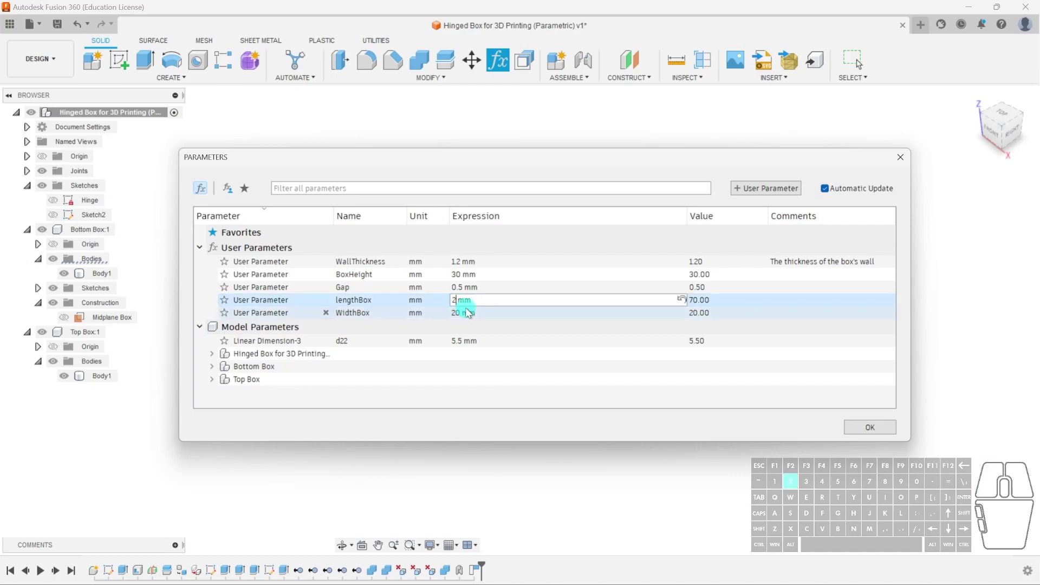
pyautogui.write('25 mm')
pyautogui.press('Return')
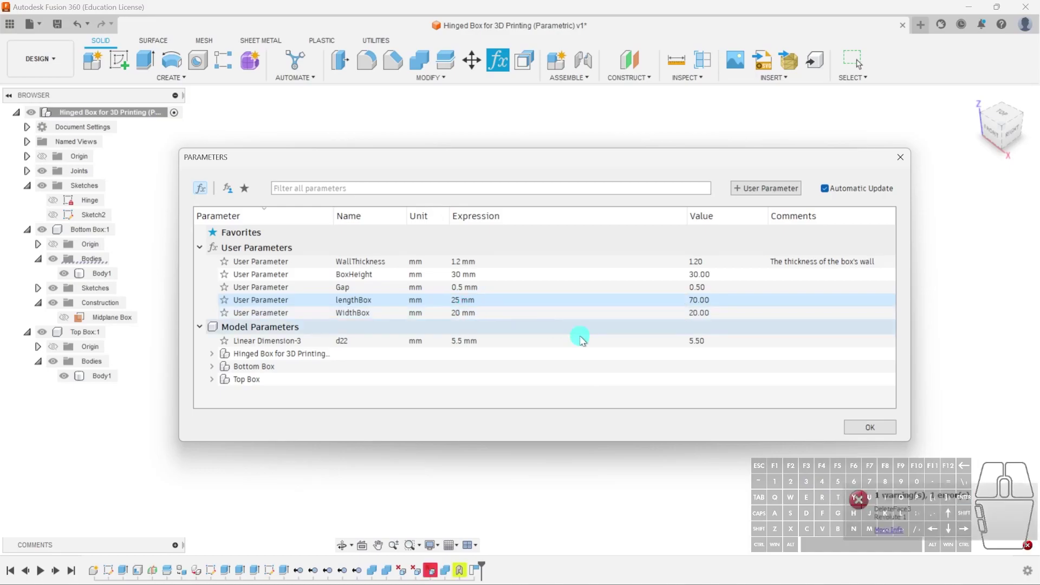
pyautogui.click(869, 426)
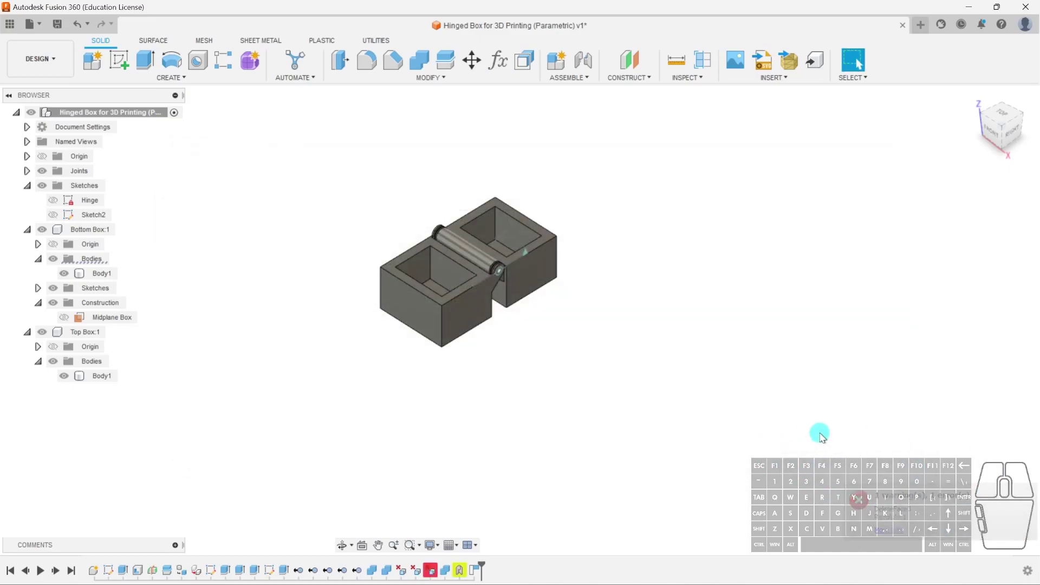
pyautogui.scroll(5, 444, 167)
pyautogui.keyDown('shift'); pyautogui.moveTo(471, 353); pyautogui.dragTo(528, 350, button='middle'); pyautogui.keyUp('shift')
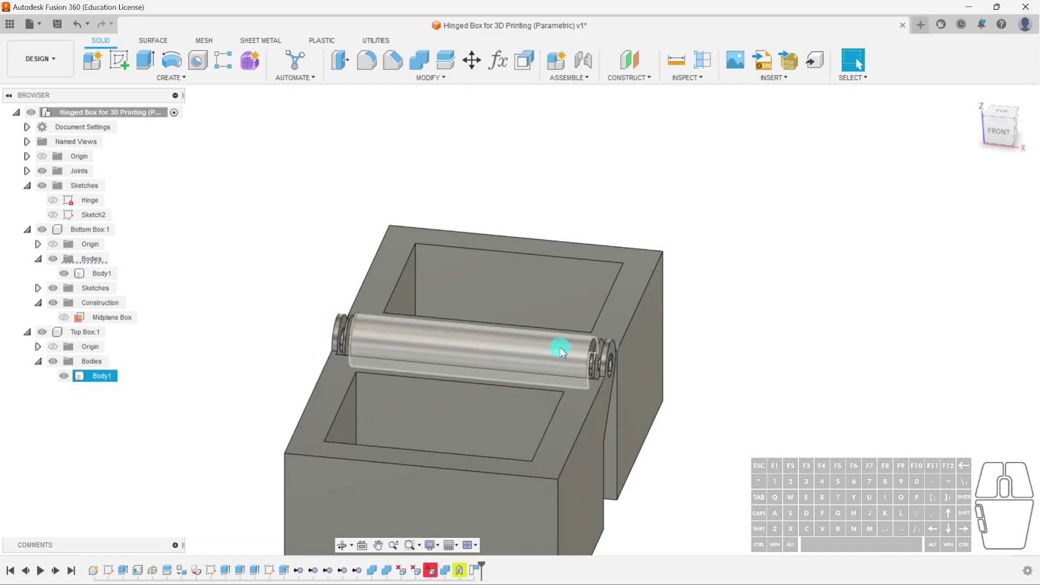
pyautogui.scroll(-4, 561, 351)
pyautogui.keyDown('shift'); pyautogui.moveTo(561, 351); pyautogui.dragTo(722, 404, button='middle'); pyautogui.keyUp('shift')
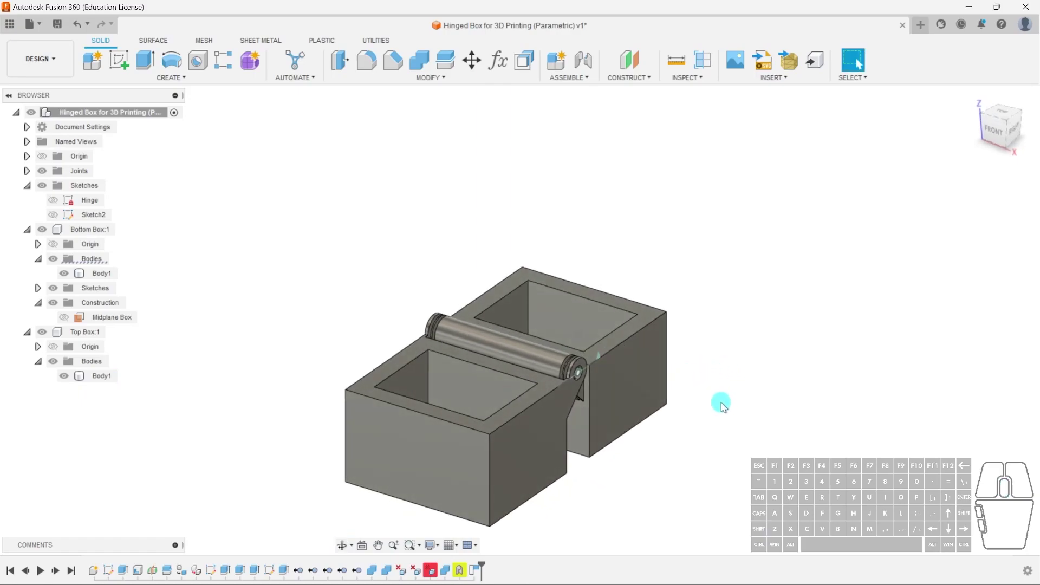
pyautogui.scroll(-1, 721, 403)
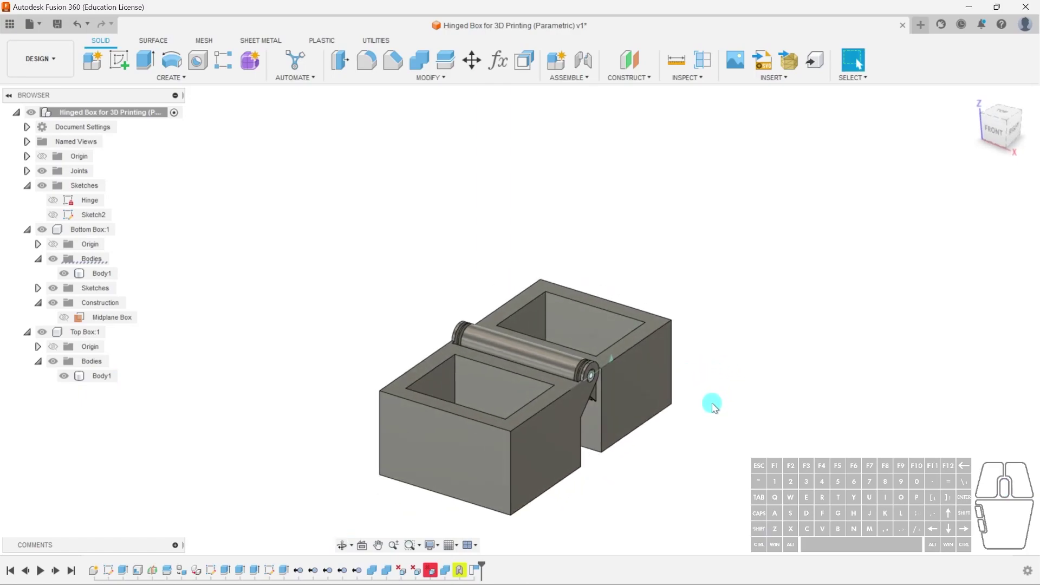
# - Undo the lengthBox change, toggling it and the earlier width change to compare the hinge segments
pyautogui.hotkey('ctrl', 'z')
pyautogui.moveTo(523, 402); pyautogui.dragTo(438, 366, button='middle')
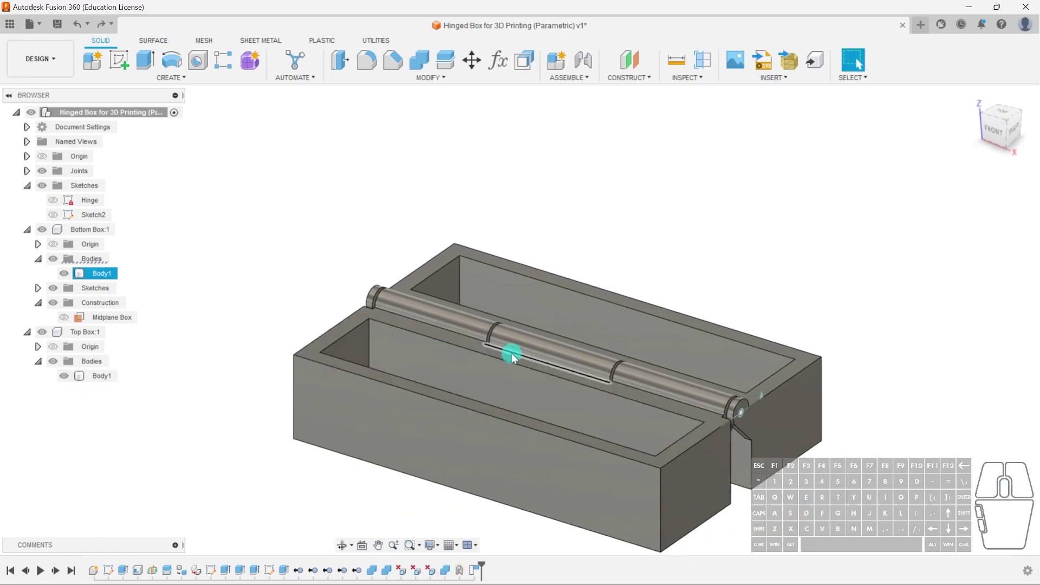
pyautogui.hotkey('ctrl', 'y')
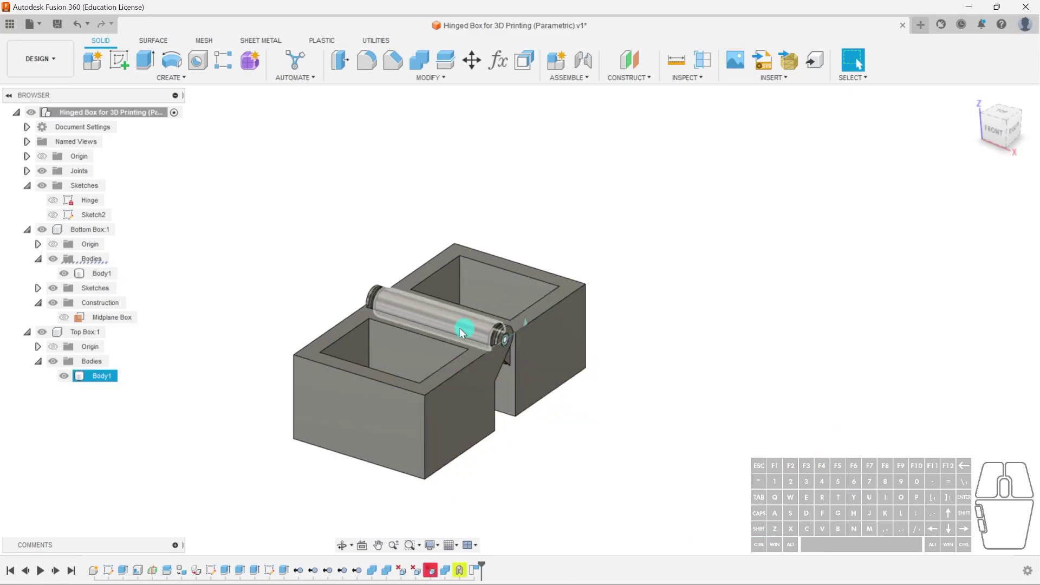
pyautogui.hotkey('ctrl', 'z')
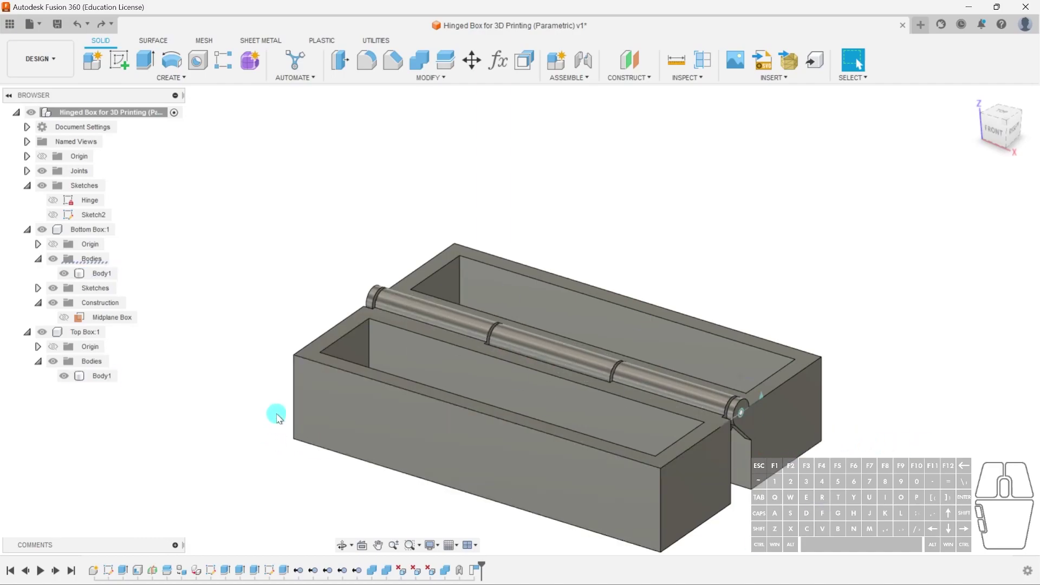
pyautogui.moveTo(284, 463); pyautogui.dragTo(271, 409, button='middle')
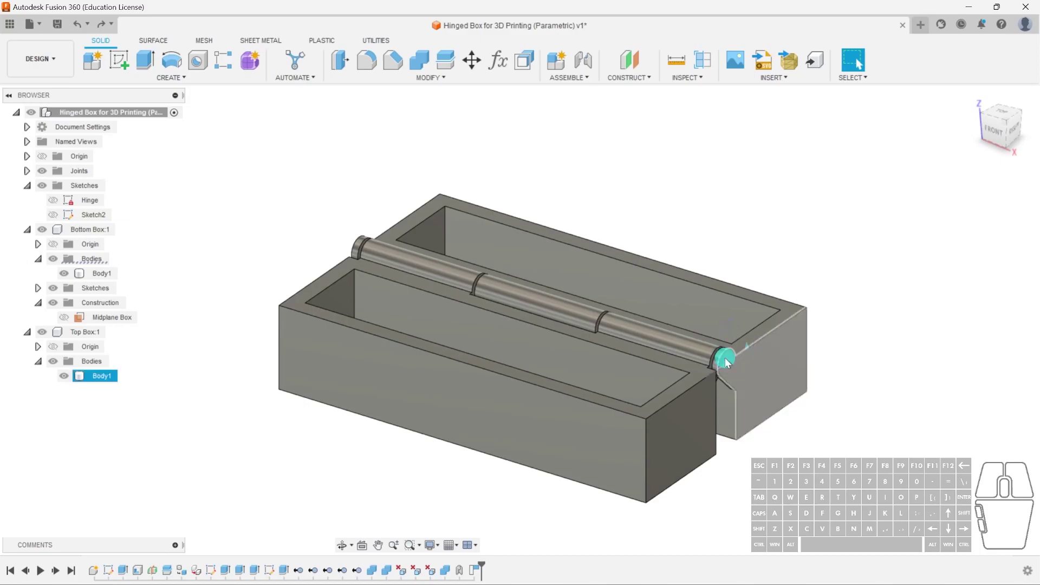
pyautogui.hotkey('ctrl', 'z')
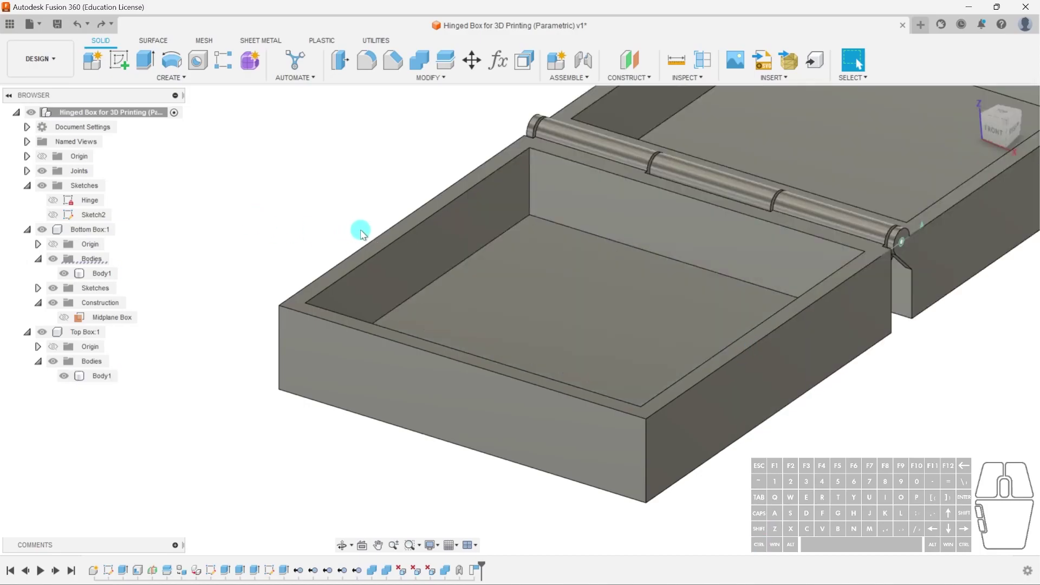
pyautogui.hotkey('ctrl', 'y')
pyautogui.hotkey('ctrl', 'y')
pyautogui.hotkey('ctrl', 'z')
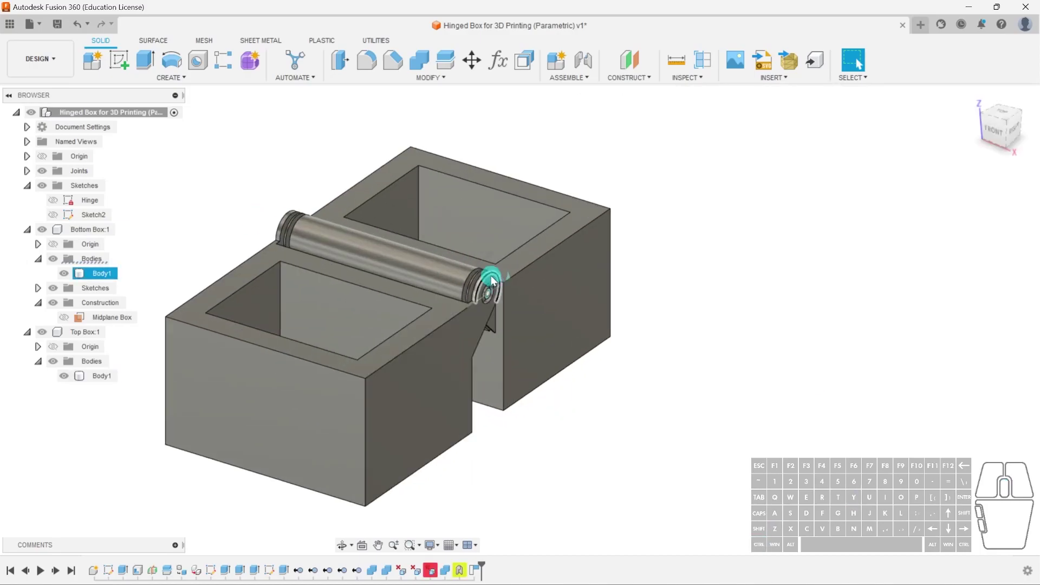
pyautogui.hotkey('ctrl', 'y')
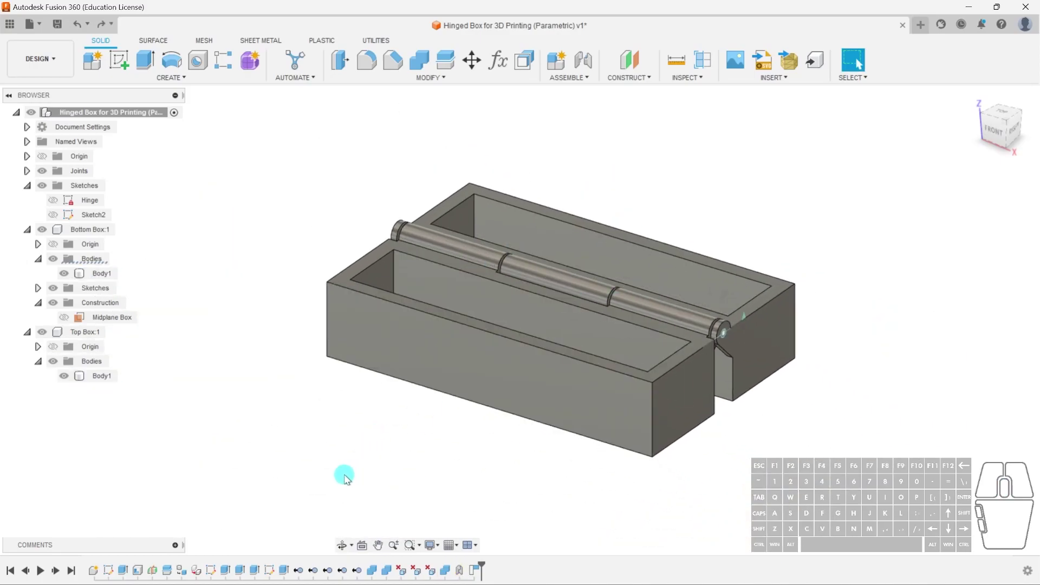
# - Open Sketch2 for editing and hide the Top Box, the Bottom Box and the Rod body
pyautogui.doubleClick(269, 570)
pyautogui.scroll(3, 503, 222)
pyautogui.scroll(-2, 504, 222)
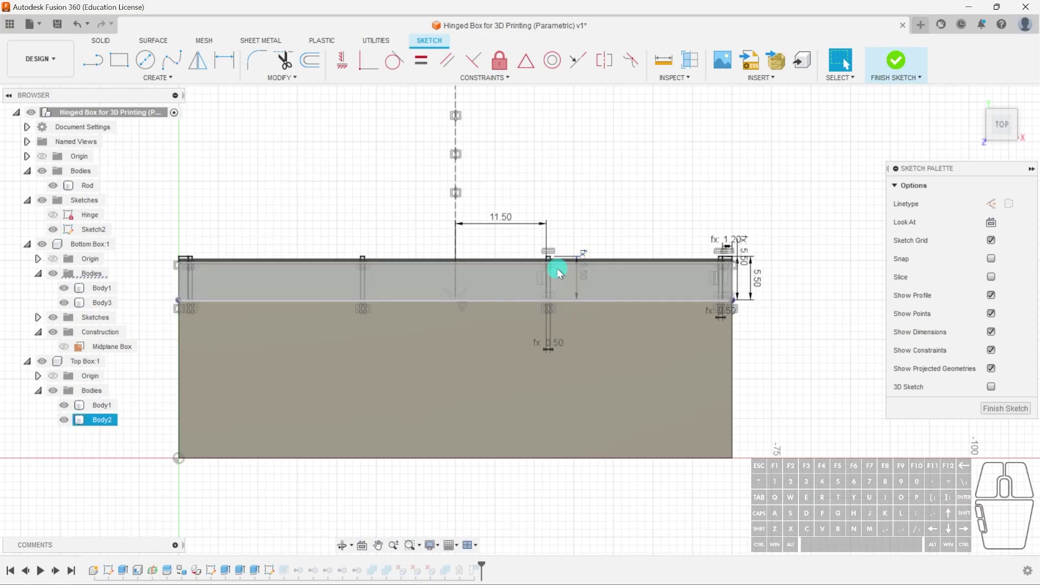
pyautogui.moveTo(574, 251)
pyautogui.keyDown('shift'); pyautogui.mouseDown(button='middle')
pyautogui.moveTo(469, 209)
pyautogui.moveTo(275, 332)
pyautogui.mouseUp(button='middle'); pyautogui.keyUp('shift')
pyautogui.click(42, 361)
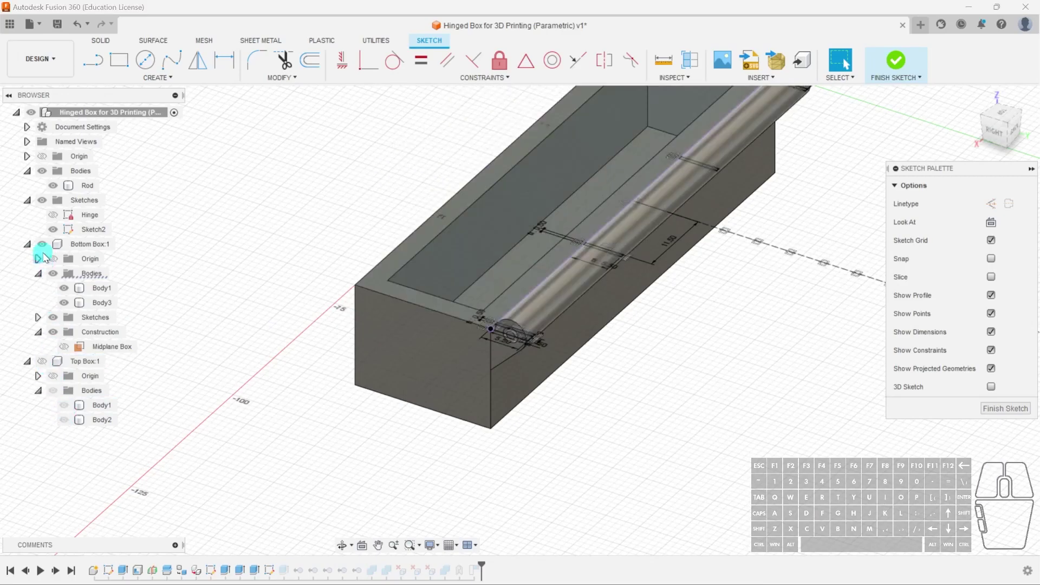
pyautogui.click(43, 244)
pyautogui.scroll(2, 657, 227)
pyautogui.click(53, 185)
pyautogui.moveTo(589, 305)
pyautogui.mouseDown(button='middle')
pyautogui.moveTo(515, 286)
pyautogui.moveTo(594, 200)
pyautogui.moveTo(553, 300)
pyautogui.moveTo(577, 254)
pyautogui.mouseUp(button='middle')
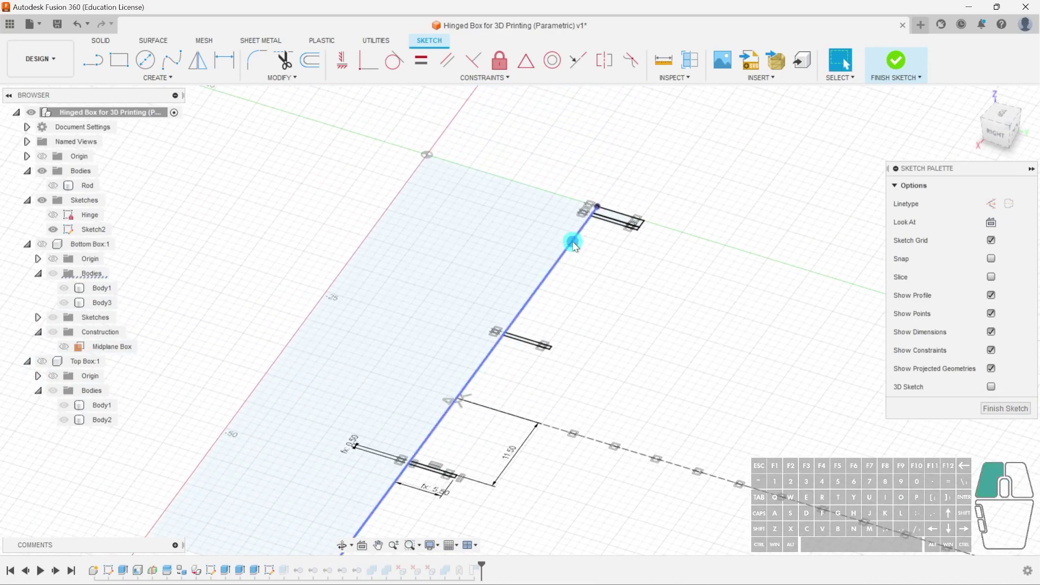
# - Try deleting the long projected edge line that the hinge gap rectangles are attached to in Sketch2
pyautogui.click(572, 239)
pyautogui.click(554, 273)
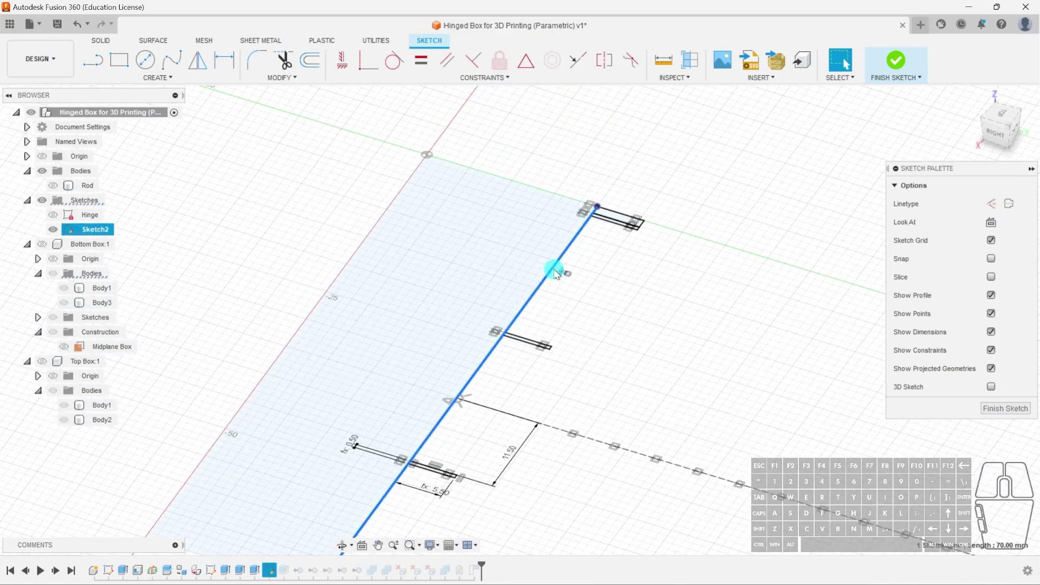
pyautogui.press('Delete')
pyautogui.moveTo(495, 422)
pyautogui.mouseDown(button='middle')
pyautogui.moveTo(557, 307)
pyautogui.moveTo(523, 348)
pyautogui.moveTo(476, 376)
pyautogui.moveTo(555, 316)
pyautogui.mouseUp(button='middle')
pyautogui.click(568, 312)
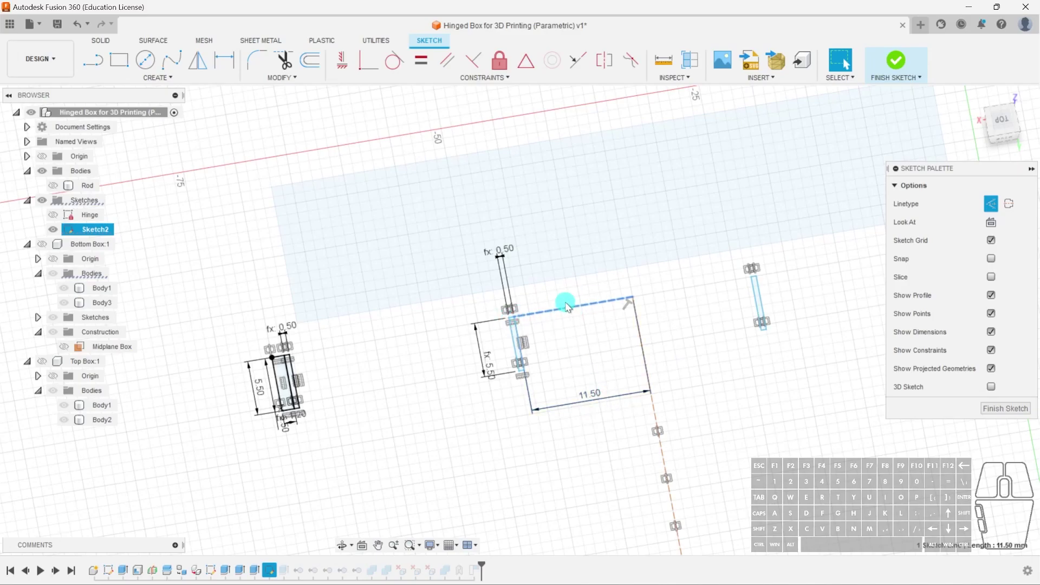
pyautogui.doubleClick(593, 397)
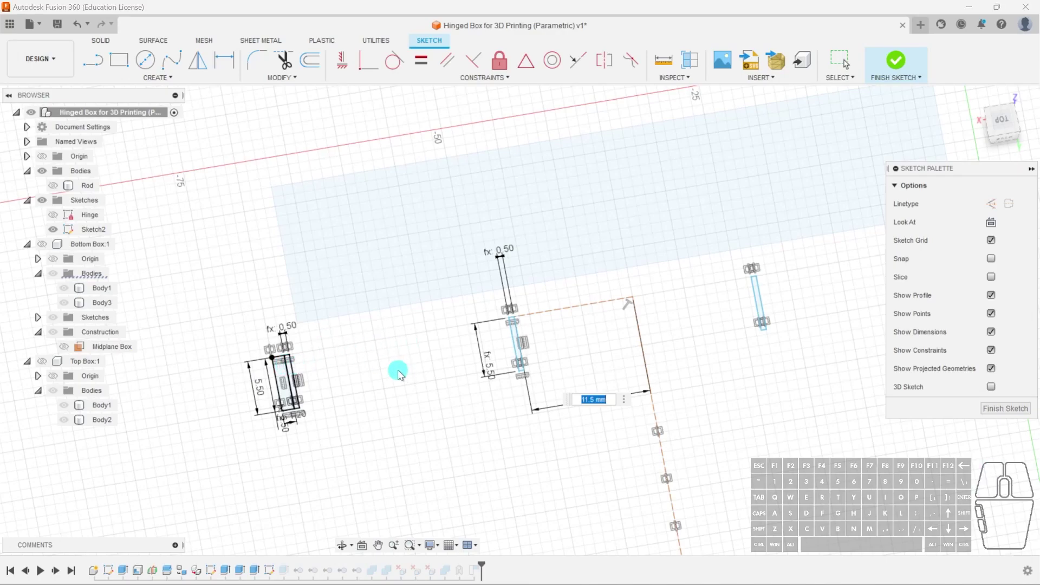
pyautogui.press('Escape')
pyautogui.moveTo(235, 331); pyautogui.dragTo(370, 473)
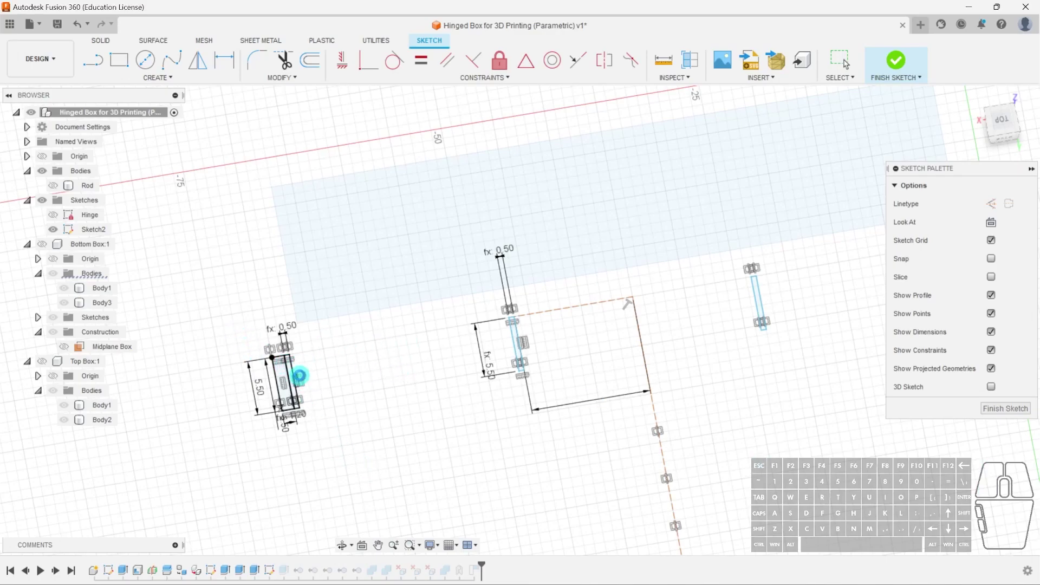
pyautogui.moveTo(230, 325); pyautogui.dragTo(363, 458)
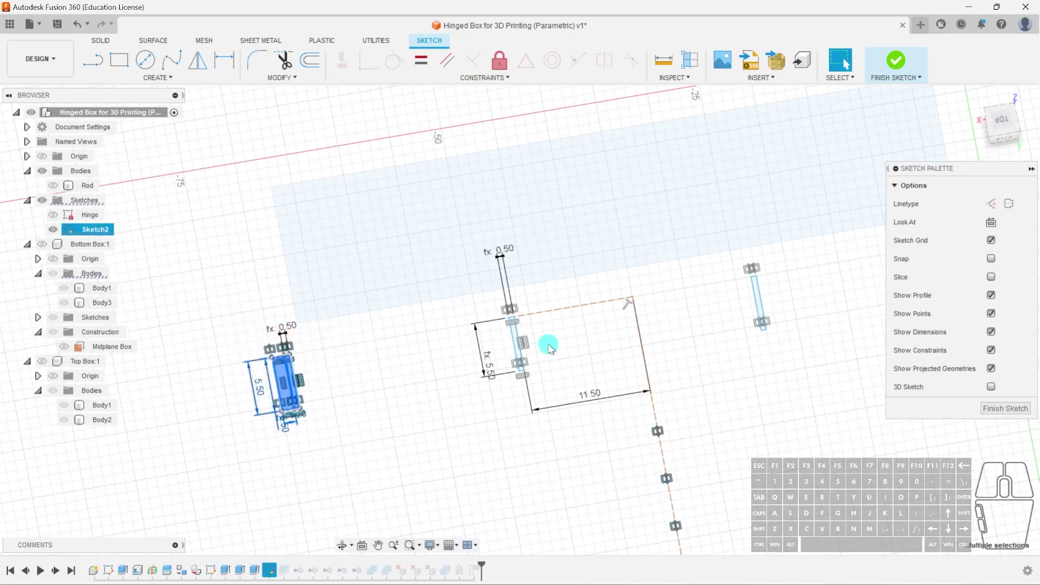
pyautogui.click(641, 342)
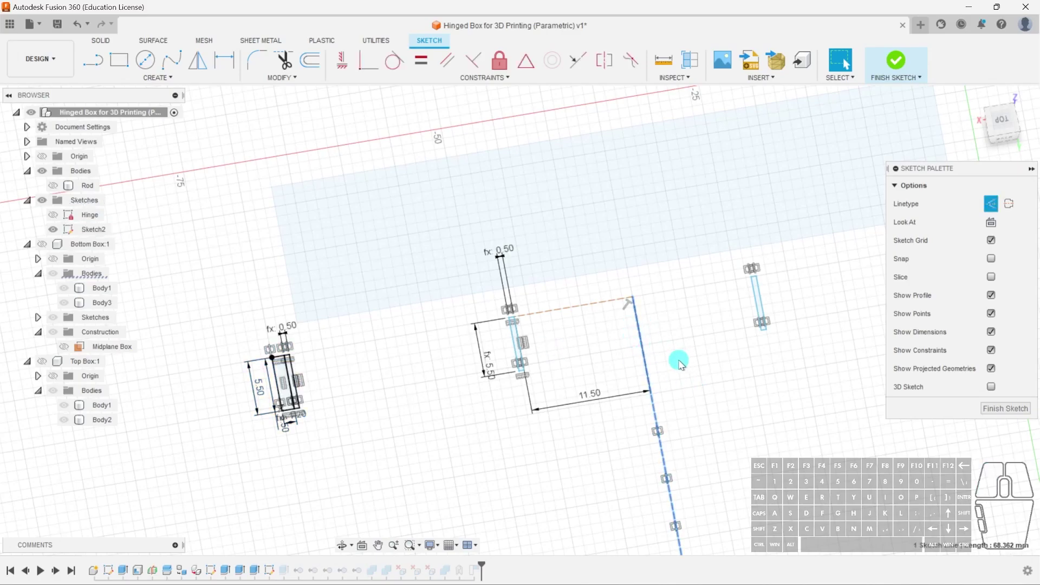
pyautogui.moveTo(680, 313); pyautogui.dragTo(581, 364, button='middle')
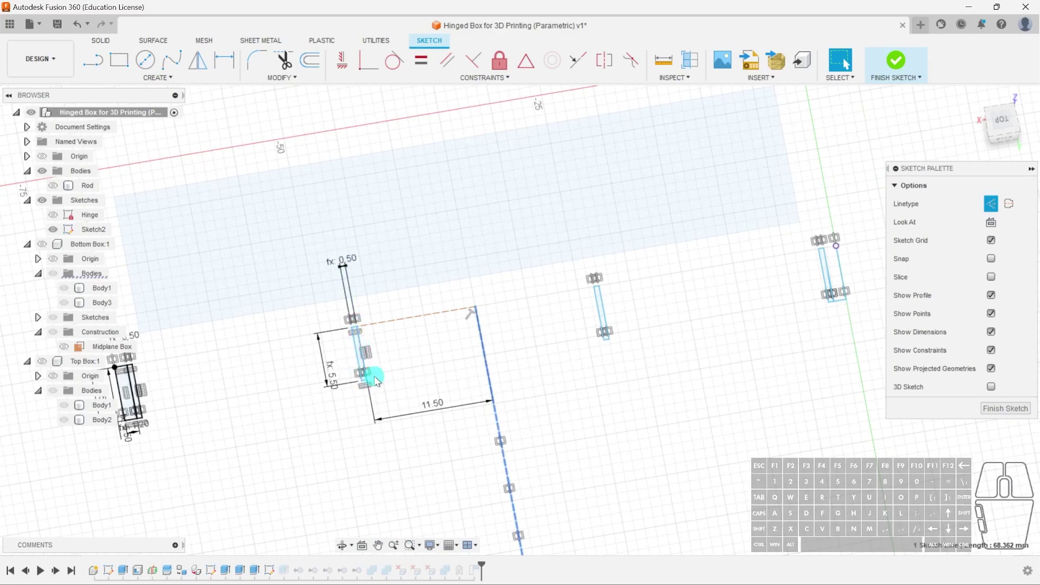
# - Try linking the distance between the hinge gap rectangle and the centre line to the expression lengthBox/6
pyautogui.doubleClick(430, 402)
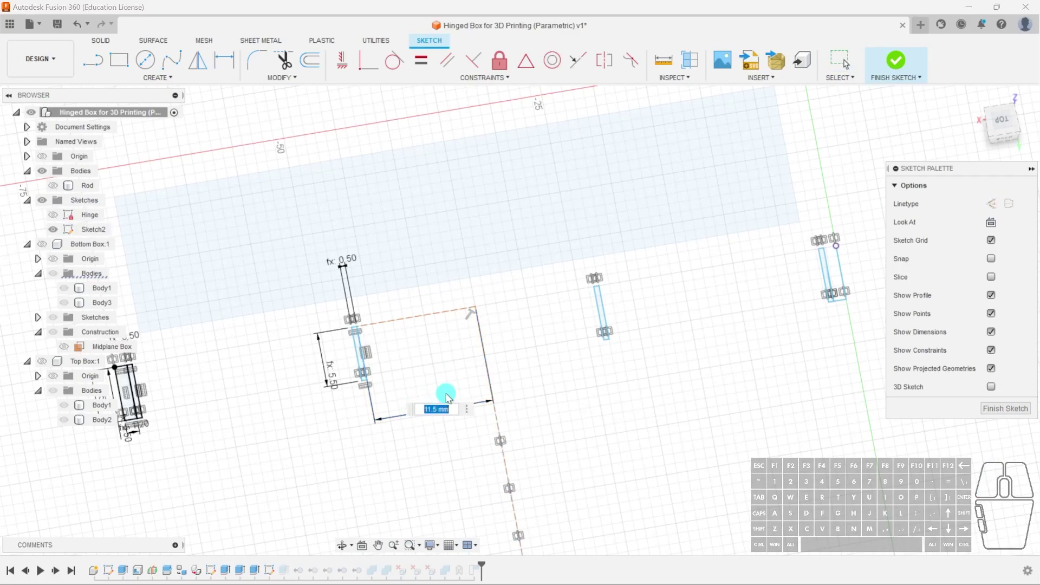
pyautogui.moveTo(432, 399)
pyautogui.mouseDown(button='middle')
pyautogui.moveTo(409, 379)
pyautogui.moveTo(540, 293)
pyautogui.mouseUp(button='middle')
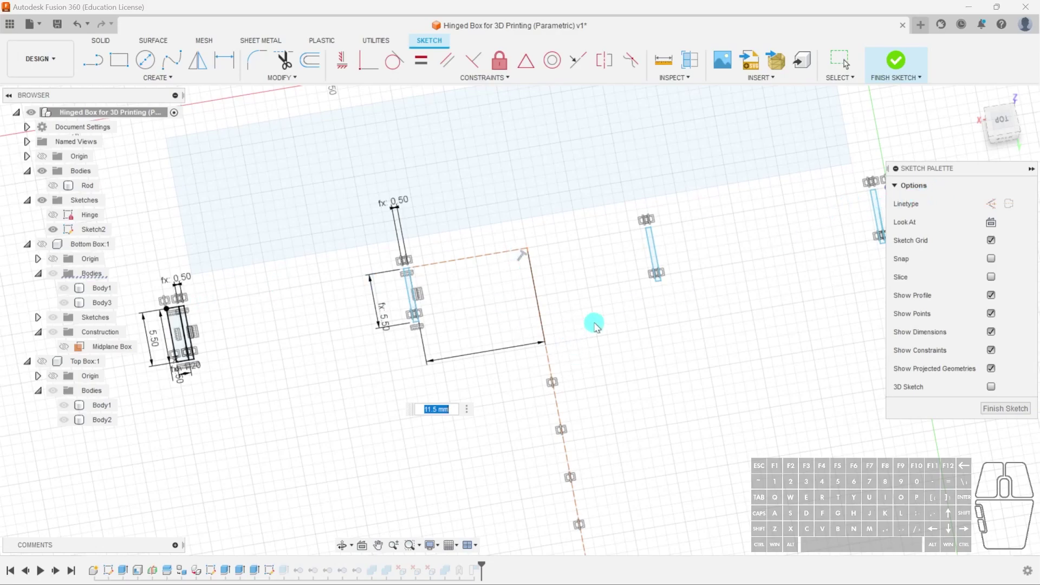
pyautogui.write('length')
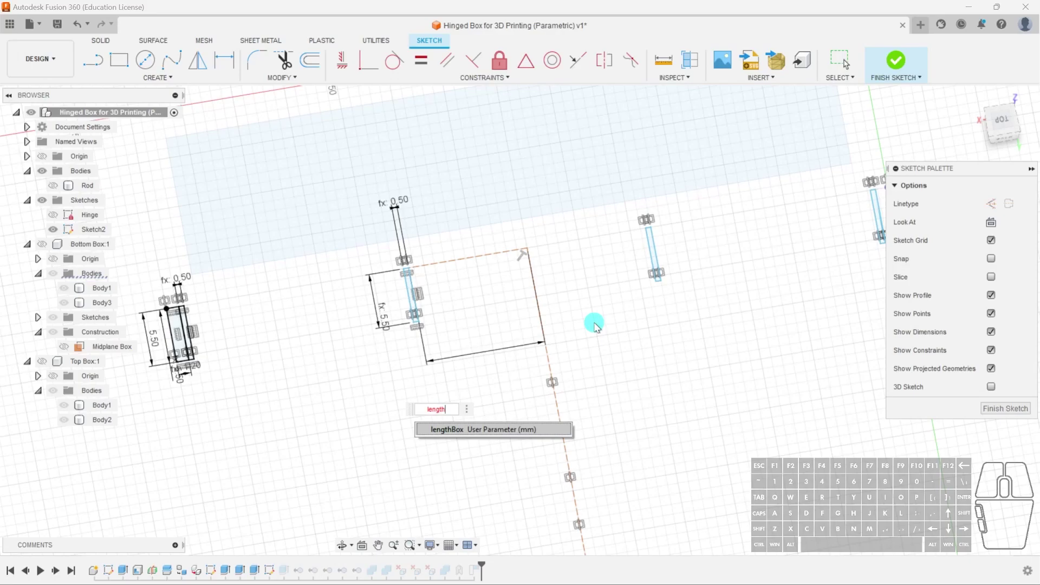
pyautogui.click(455, 429)
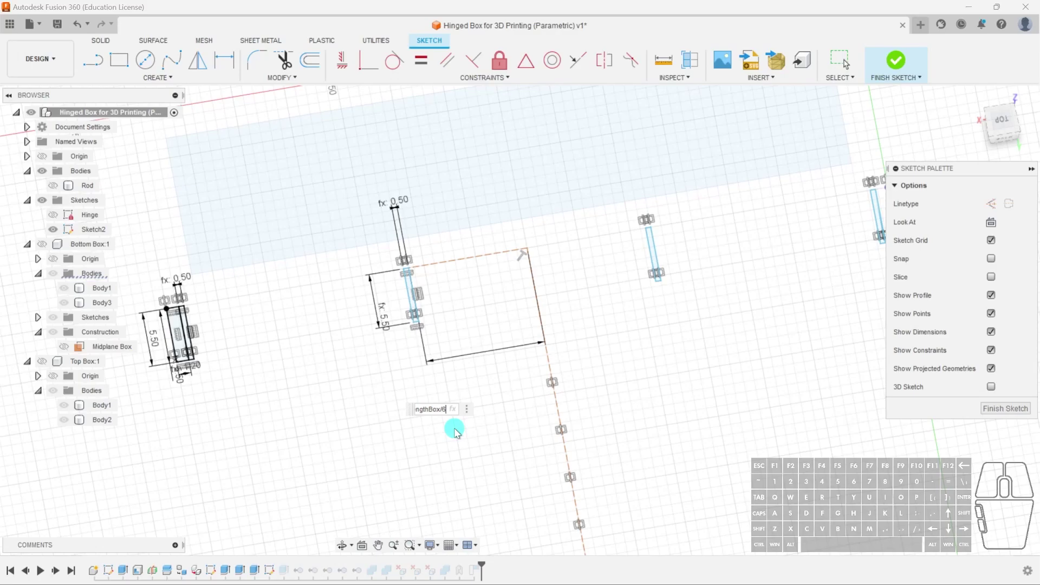
pyautogui.press('Return')
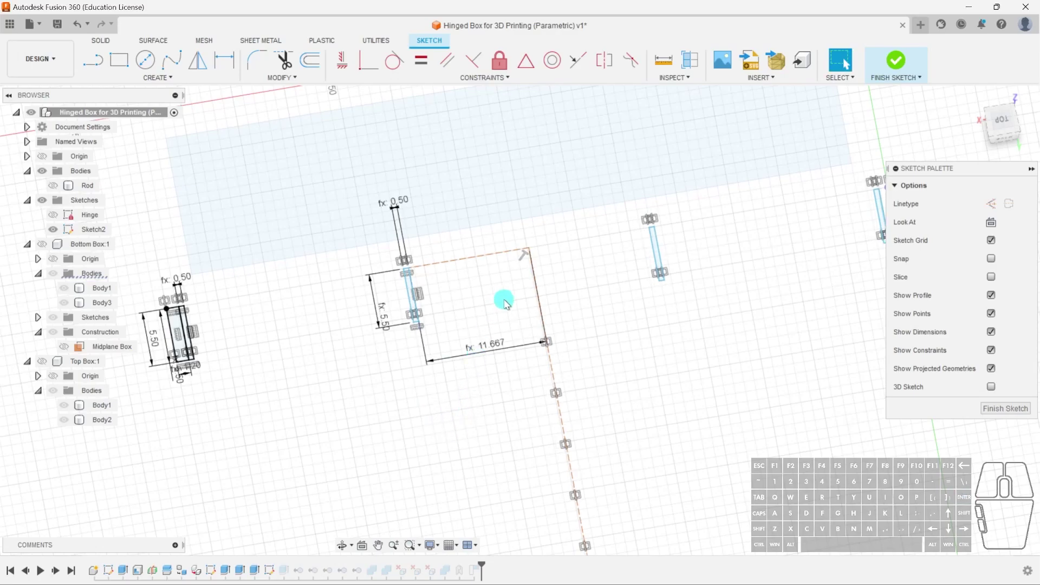
pyautogui.scroll(-2, 547, 287)
pyautogui.scroll(3, 528, 271)
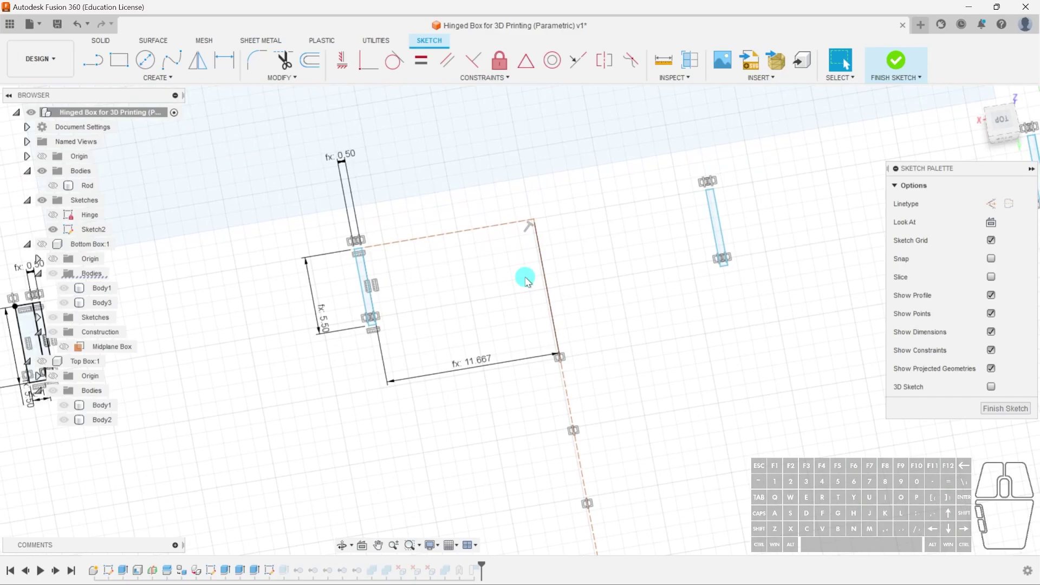
# - Undo the lengthBox/6 dimension change and the deletion of the projected edge line
pyautogui.hotkey('ctrl', 'z')
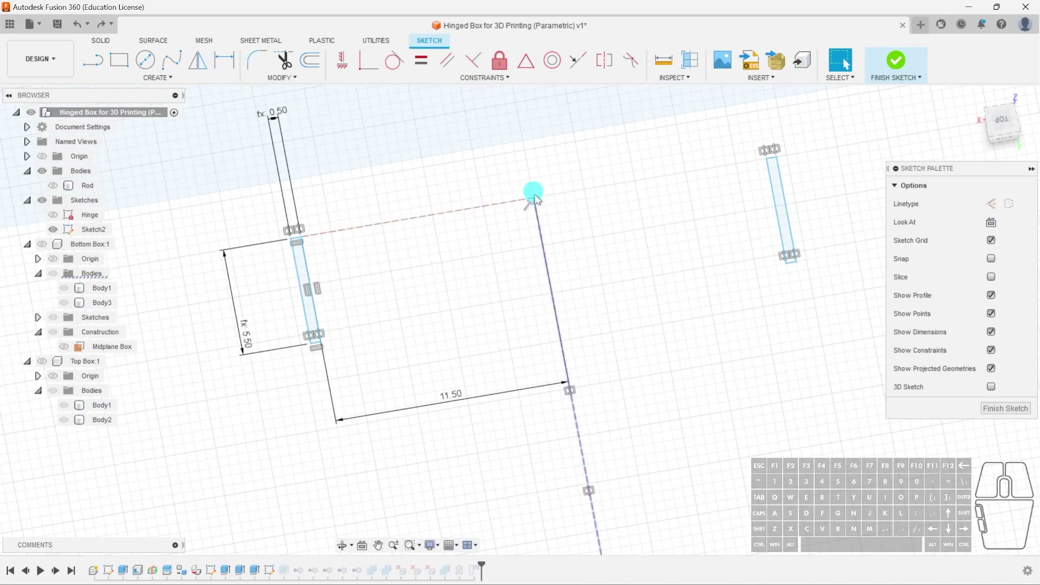
pyautogui.scroll(-2, 534, 201)
pyautogui.hotkey('ctrl', 'y')
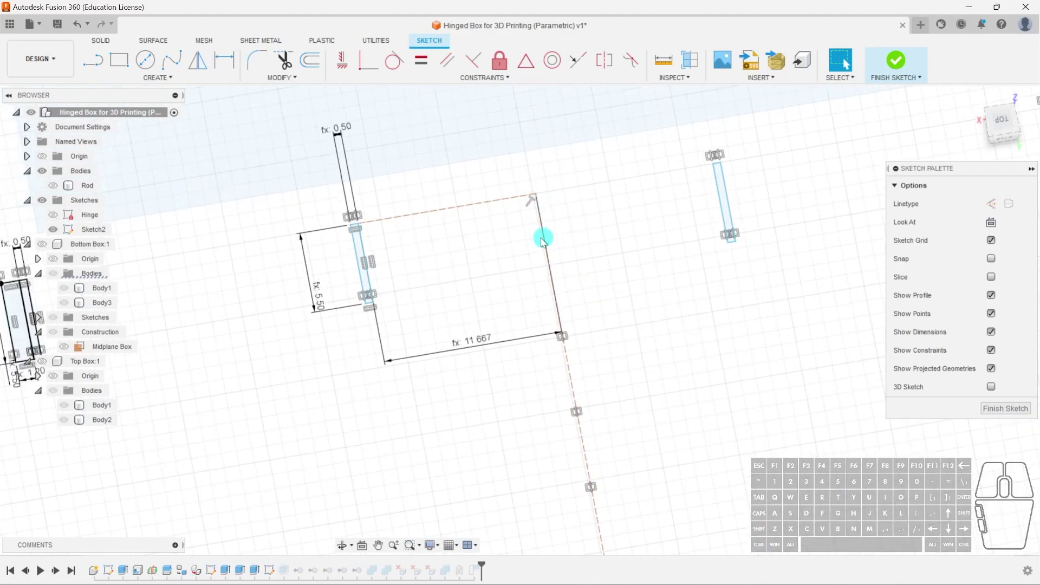
pyautogui.hotkey('ctrl', 'z')
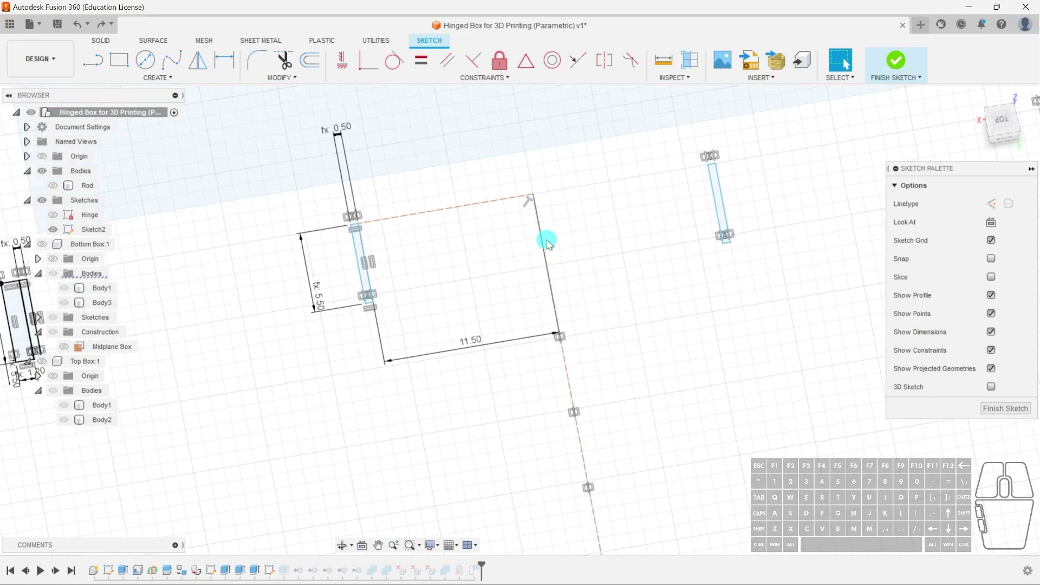
pyautogui.scroll(-2, 534, 164)
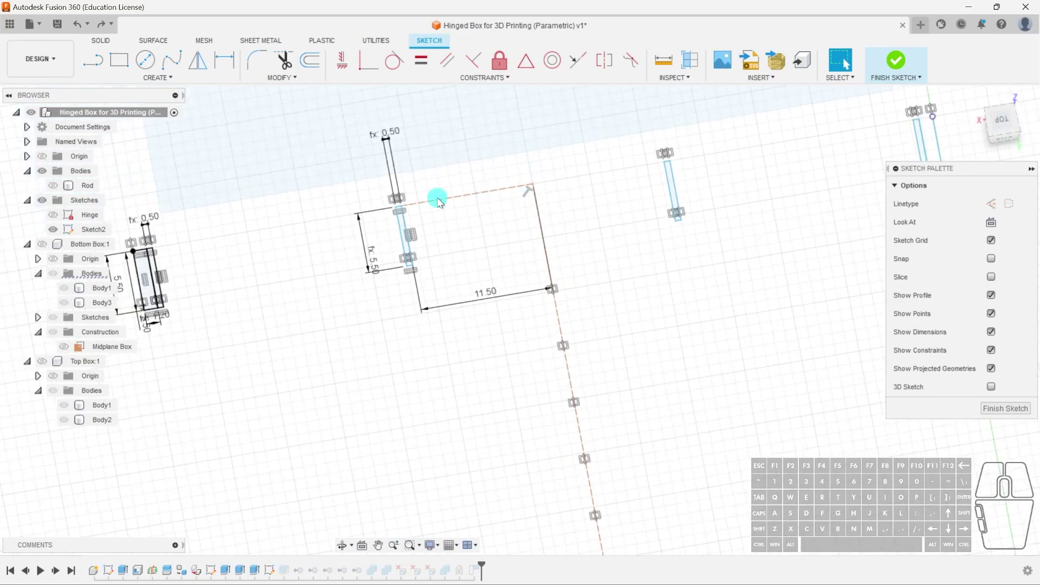
pyautogui.hotkey('ctrl', 'z')
pyautogui.scroll(3, 548, 201)
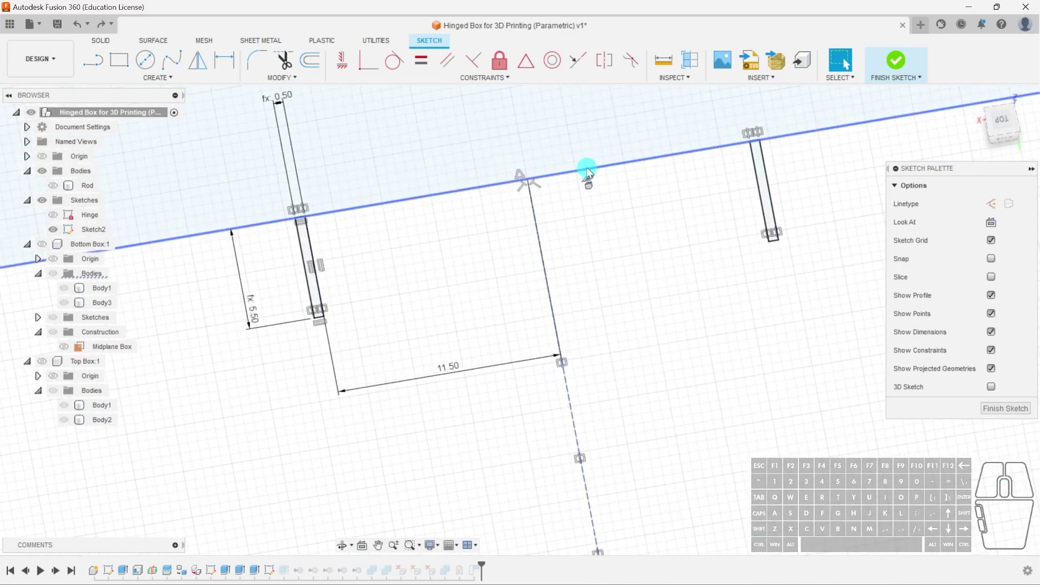
# - Link the distance between the hinge gap rectangle and the centre line in Sketch2 to the expression lengthBox/6
pyautogui.click(425, 201)
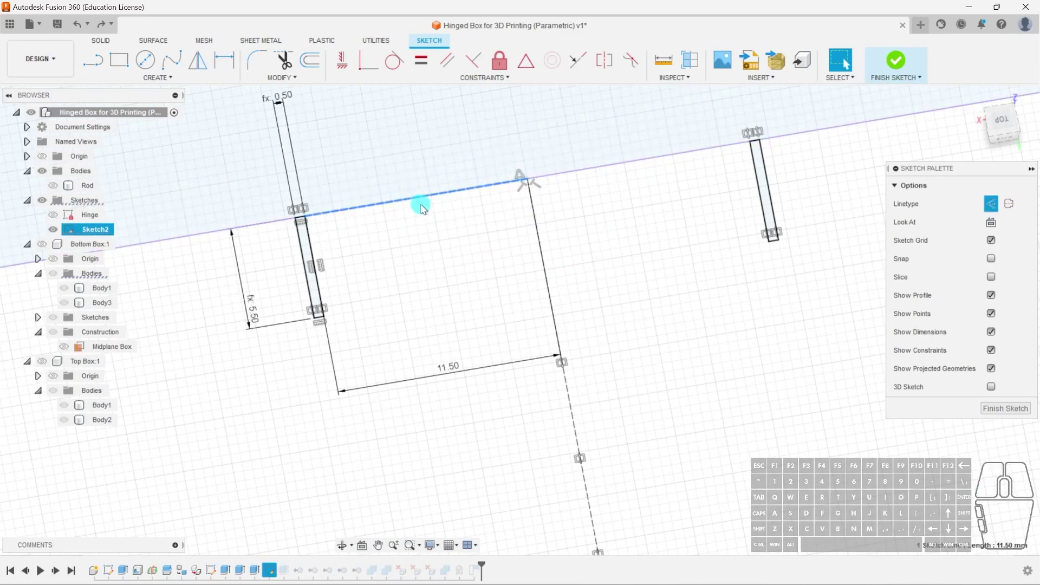
pyautogui.scroll(-2, 571, 226)
pyautogui.click(586, 222)
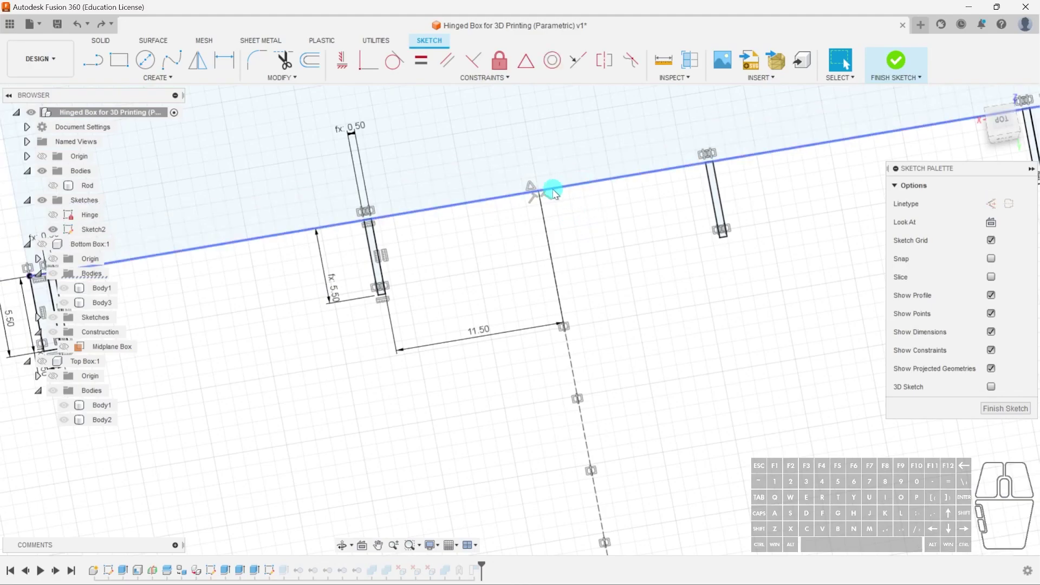
pyautogui.doubleClick(477, 330)
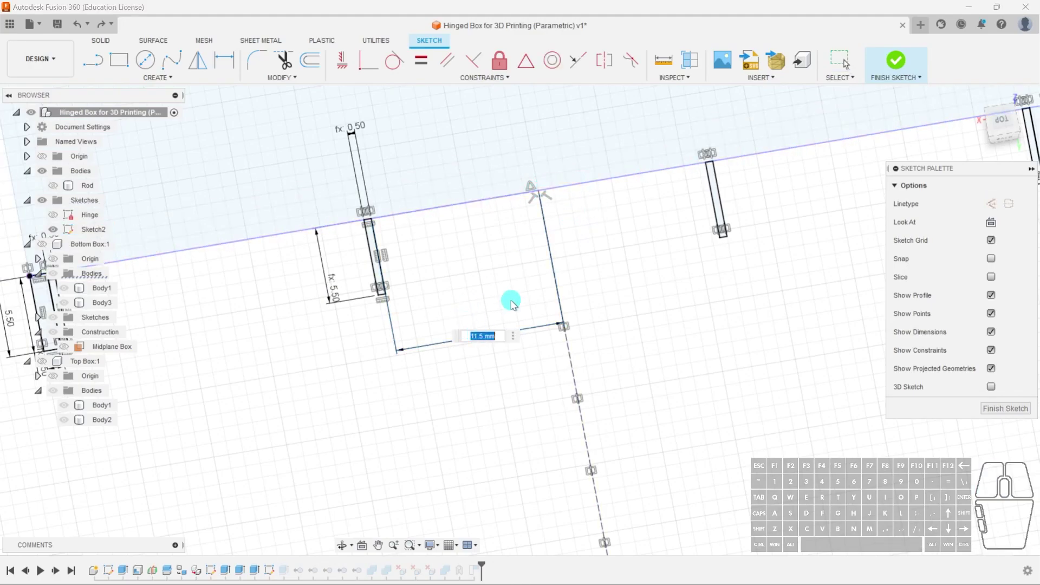
pyautogui.write('len')
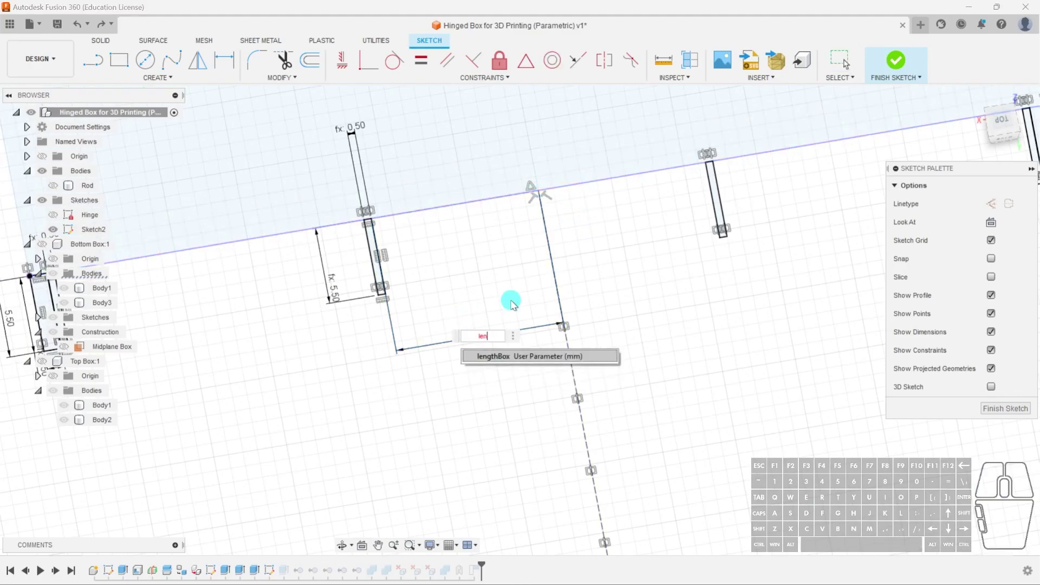
pyautogui.write('g')
pyautogui.click(508, 357)
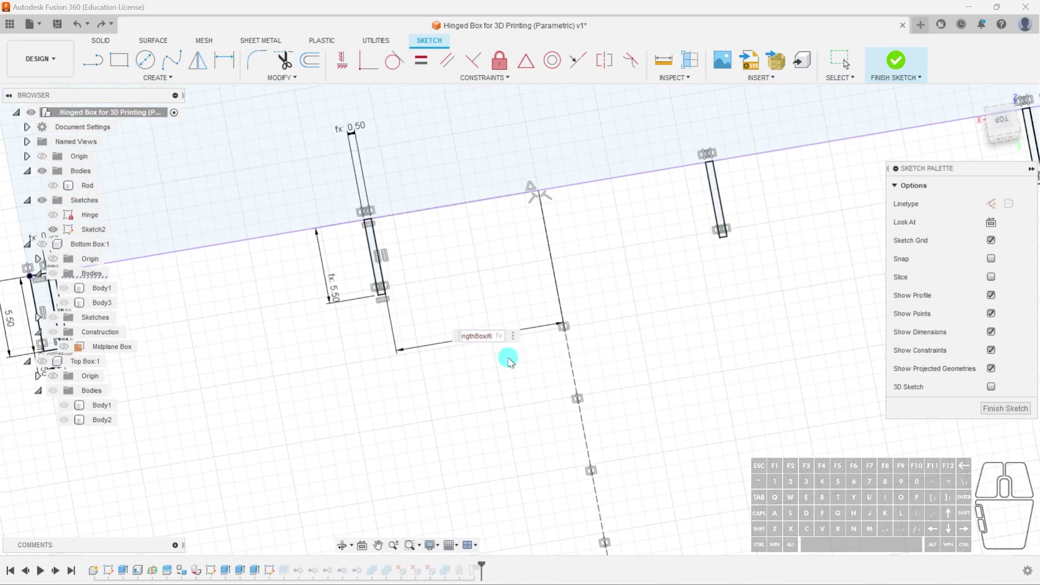
pyautogui.press('Return')
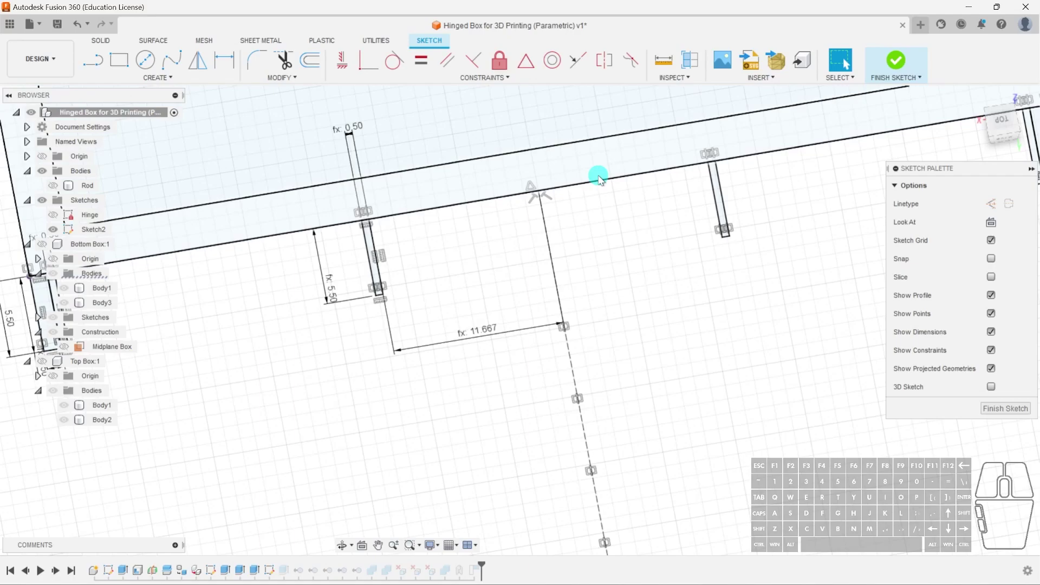
pyautogui.scroll(-3, 600, 269)
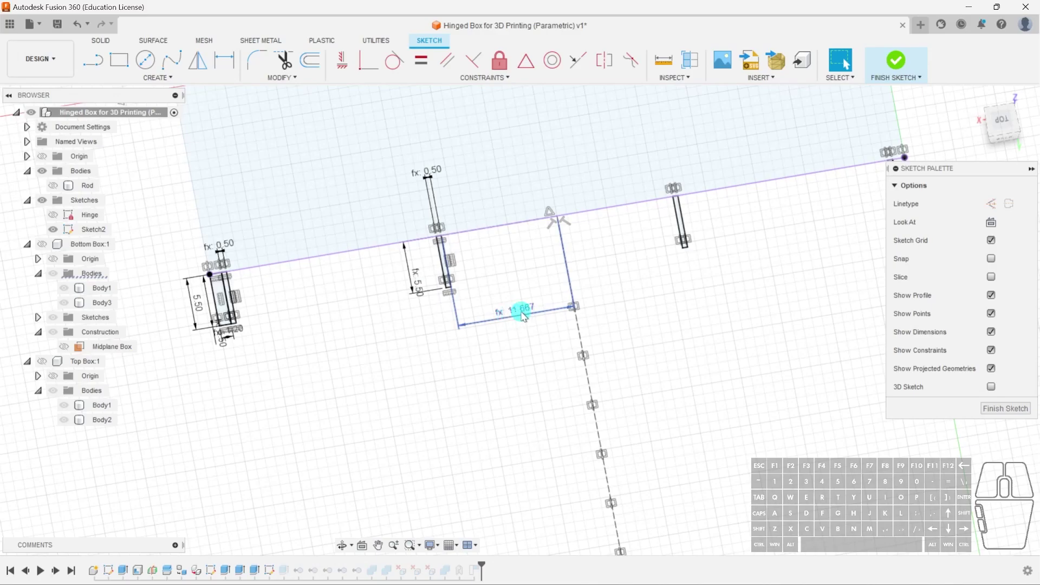
pyautogui.moveTo(516, 321)
# - Finish editing Sketch2 and show the Bottom Box and Top Box components again
pyautogui.click(1002, 409)
pyautogui.keyDown('shift'); pyautogui.moveTo(661, 398); pyautogui.dragTo(486, 322, button='middle'); pyautogui.keyUp('shift')
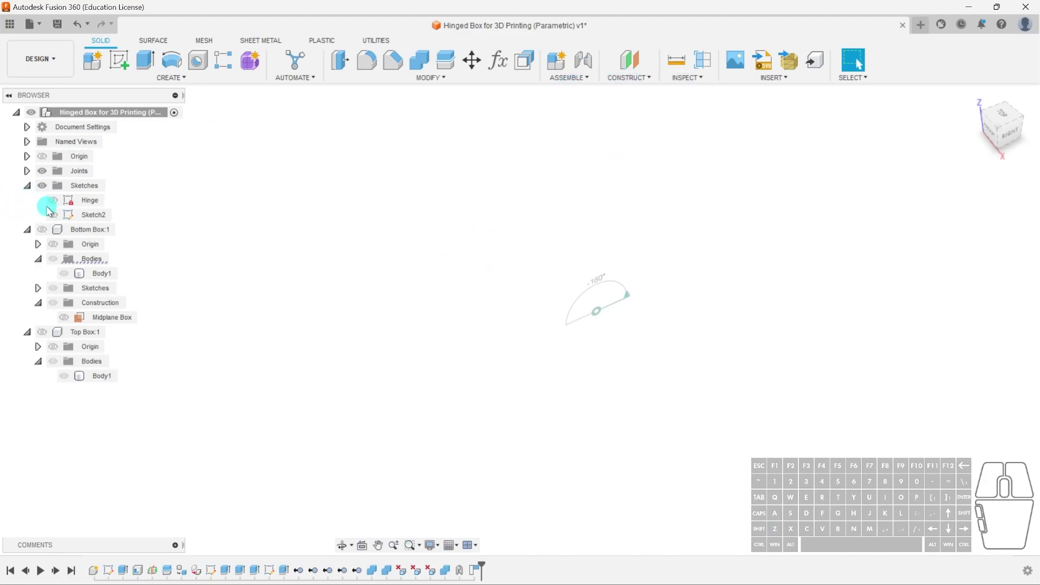
pyautogui.click(41, 229)
pyautogui.click(42, 331)
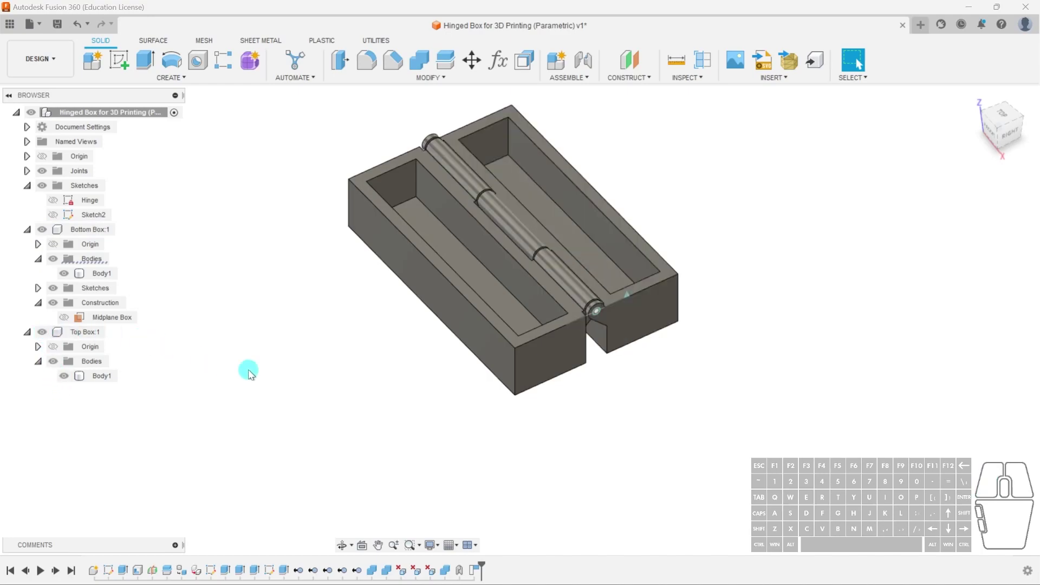
pyautogui.keyDown('shift'); pyautogui.moveTo(282, 390); pyautogui.dragTo(319, 428, button='middle'); pyautogui.keyUp('shift')
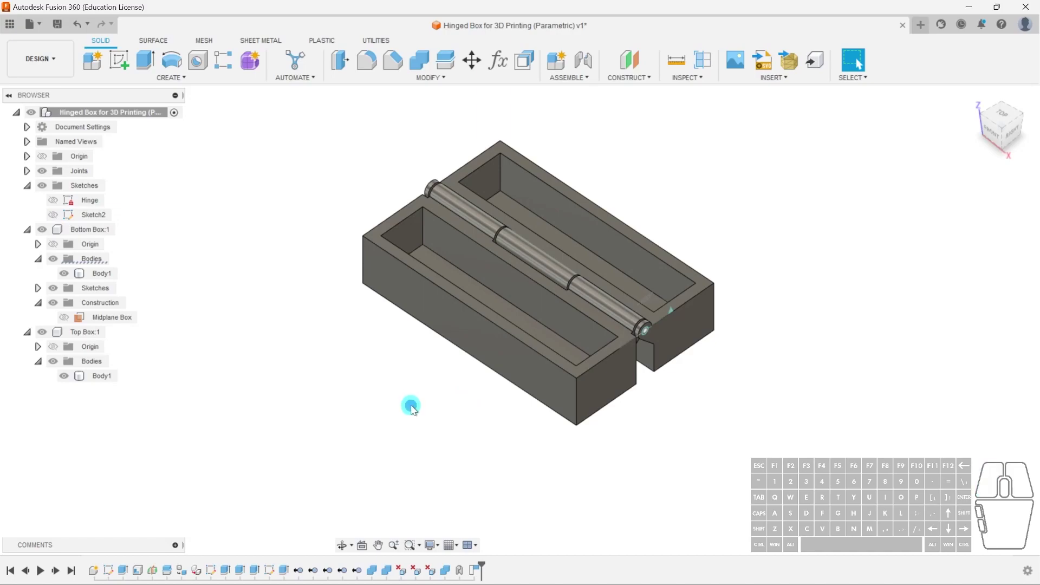
# - Set the lengthBox user parameter to 25 mm
pyautogui.click(499, 61)
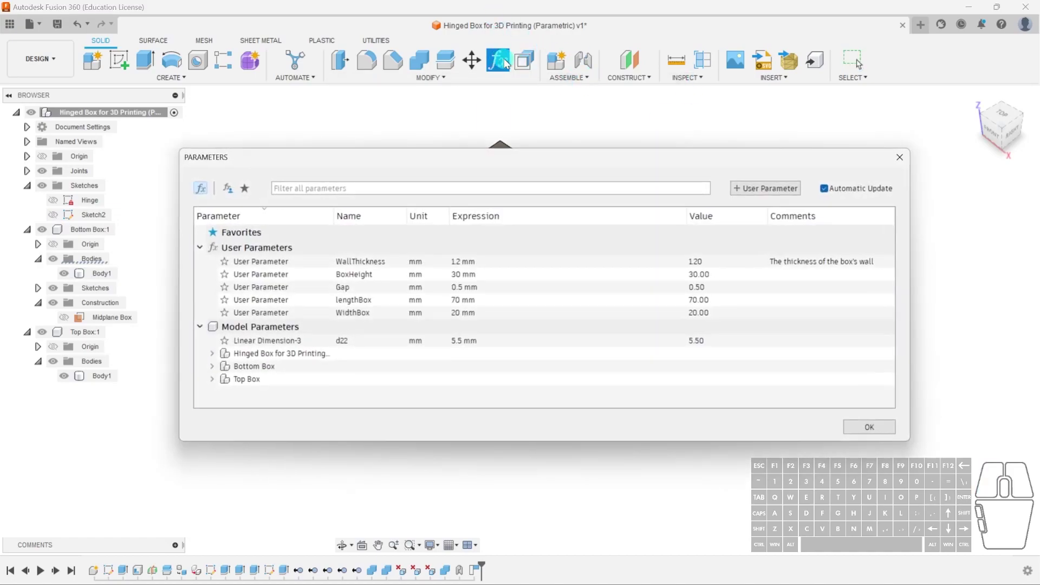
pyautogui.doubleClick(458, 299)
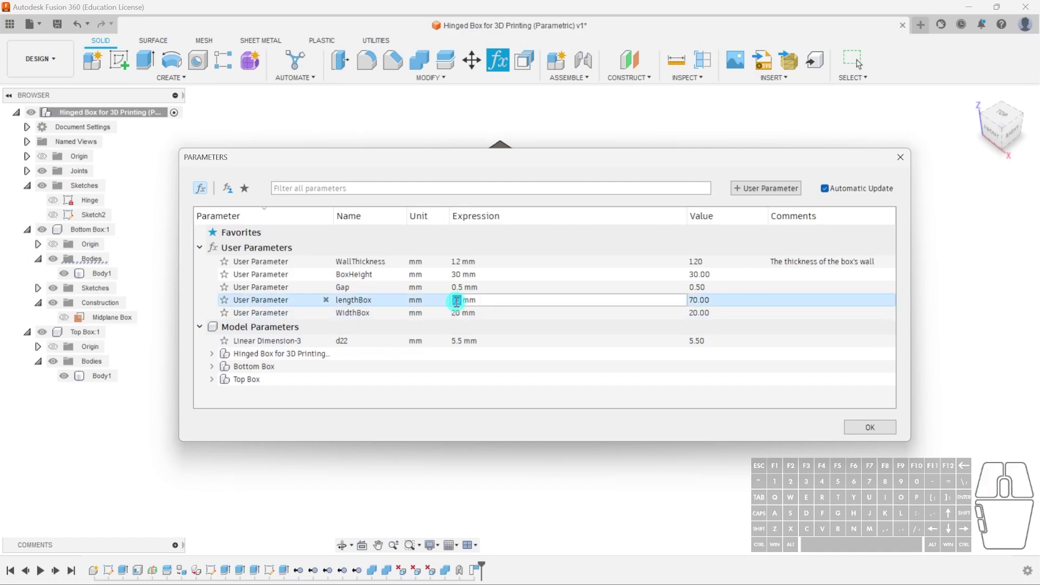
pyautogui.write('2')
pyautogui.press('Return')
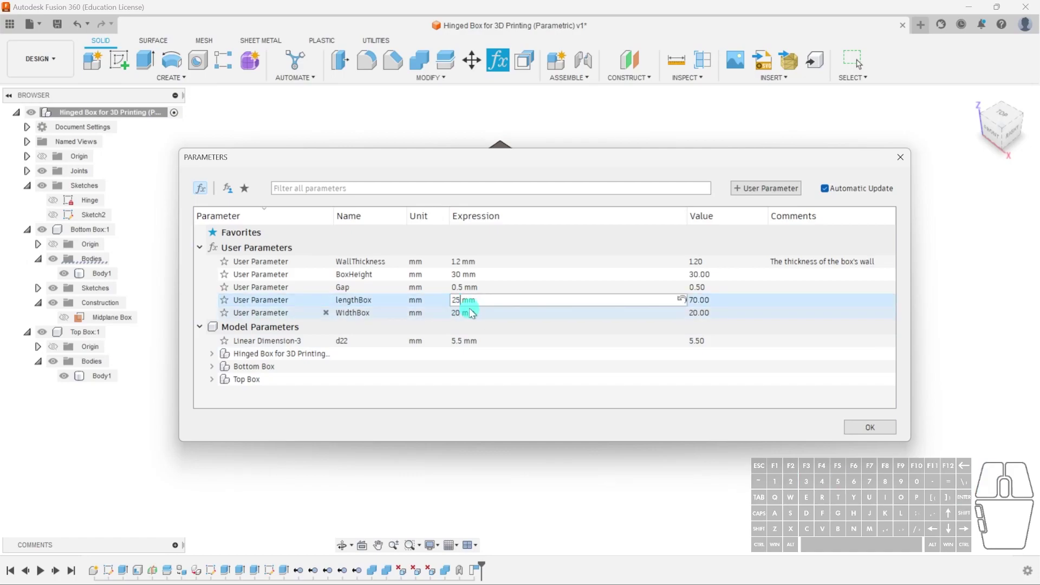
pyautogui.click(870, 427)
# - Examine the hinge segments and gaps of the shortened box from several angles to check their spacing
pyautogui.scroll(6, 477, 204)
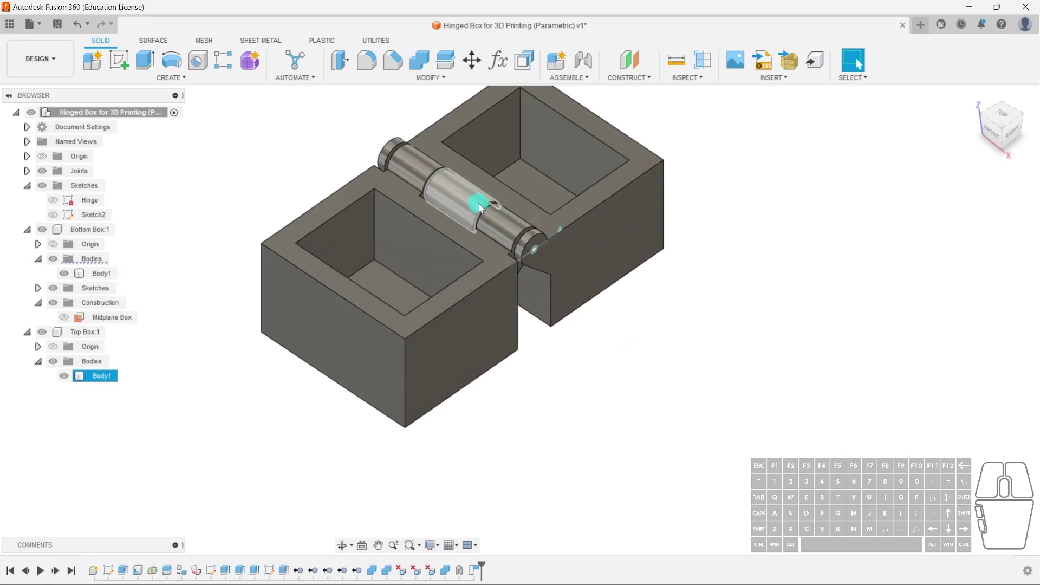
pyautogui.moveTo(491, 224); pyautogui.dragTo(545, 285, button='middle')
pyautogui.keyDown('shift'); pyautogui.moveTo(479, 331); pyautogui.dragTo(587, 330, button='middle'); pyautogui.keyUp('shift')
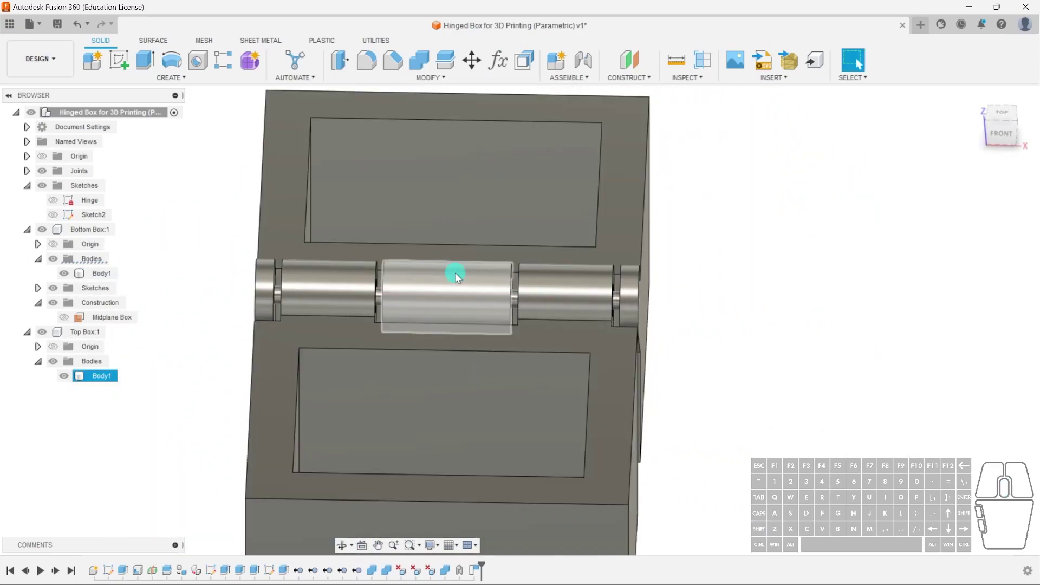
pyautogui.keyDown('shift'); pyautogui.moveTo(575, 285); pyautogui.dragTo(533, 327, button='middle'); pyautogui.keyUp('shift')
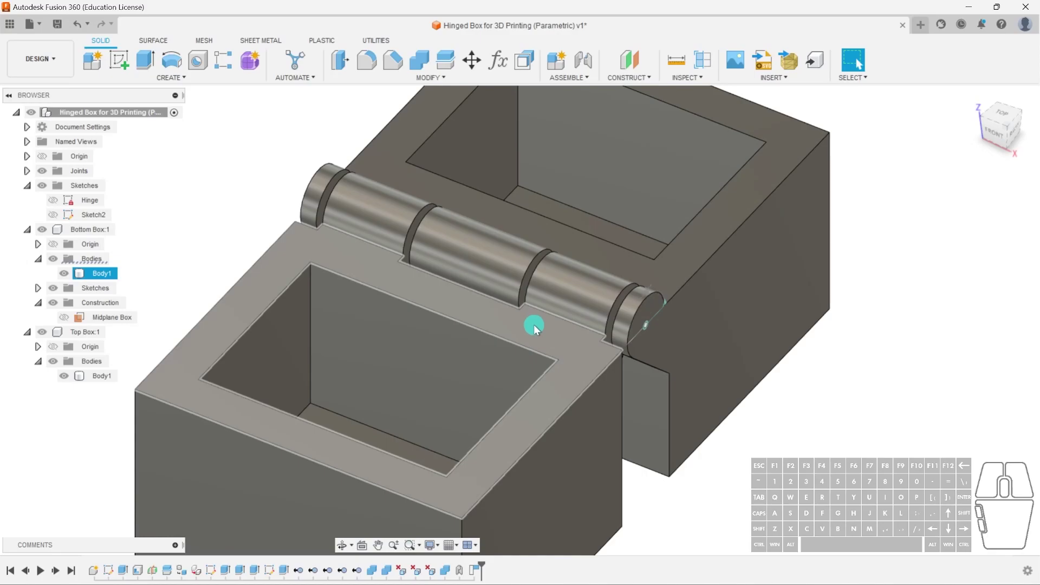
pyautogui.scroll(-1, 542, 311)
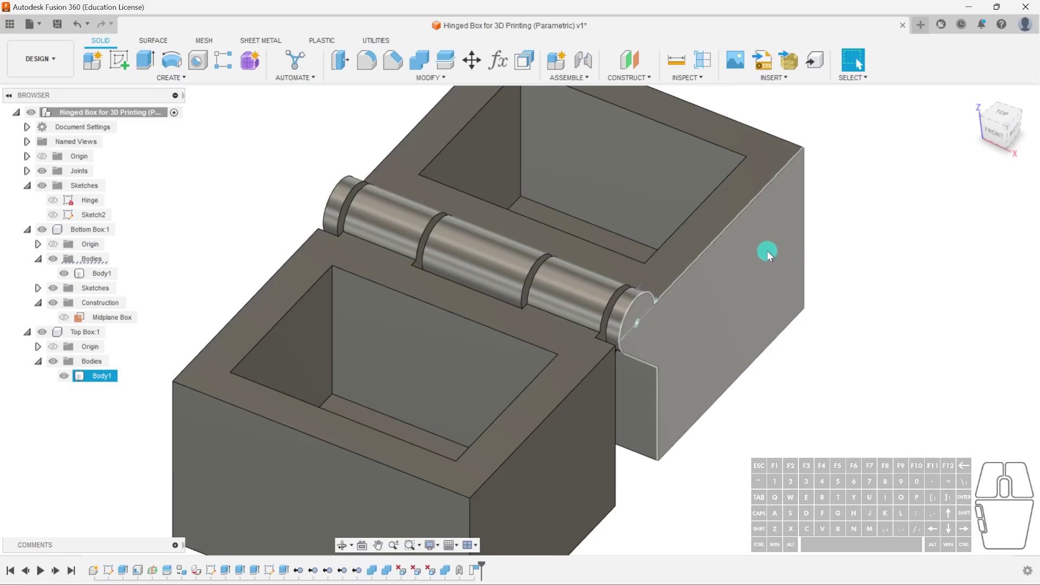
pyautogui.scroll(-4, 560, 352)
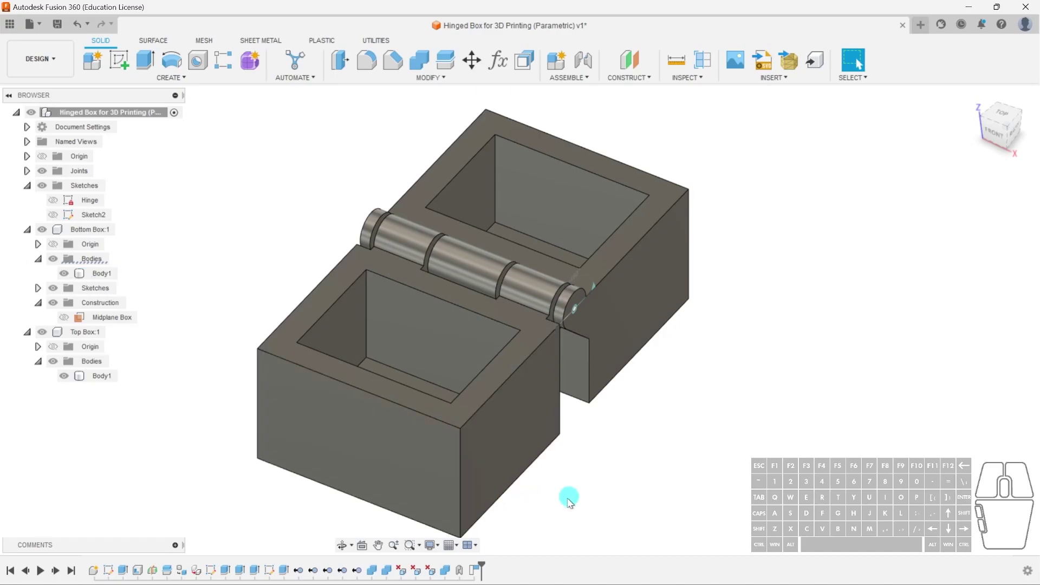
pyautogui.scroll(-3, 579, 472)
pyautogui.keyDown('shift'); pyautogui.moveTo(629, 446); pyautogui.dragTo(649, 413, button='middle'); pyautogui.keyUp('shift')
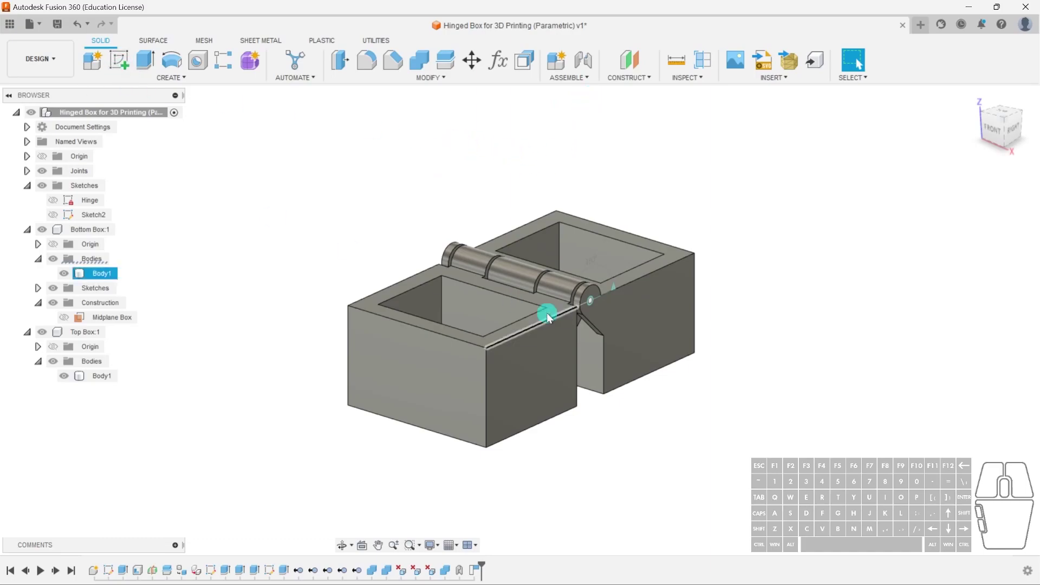
# - Export the whole hinged box to Downloads as one high-refinement binary STL in millimetres, and save the design
pyautogui.rightClick(103, 382)
pyautogui.press('Escape')
pyautogui.rightClick(100, 110)
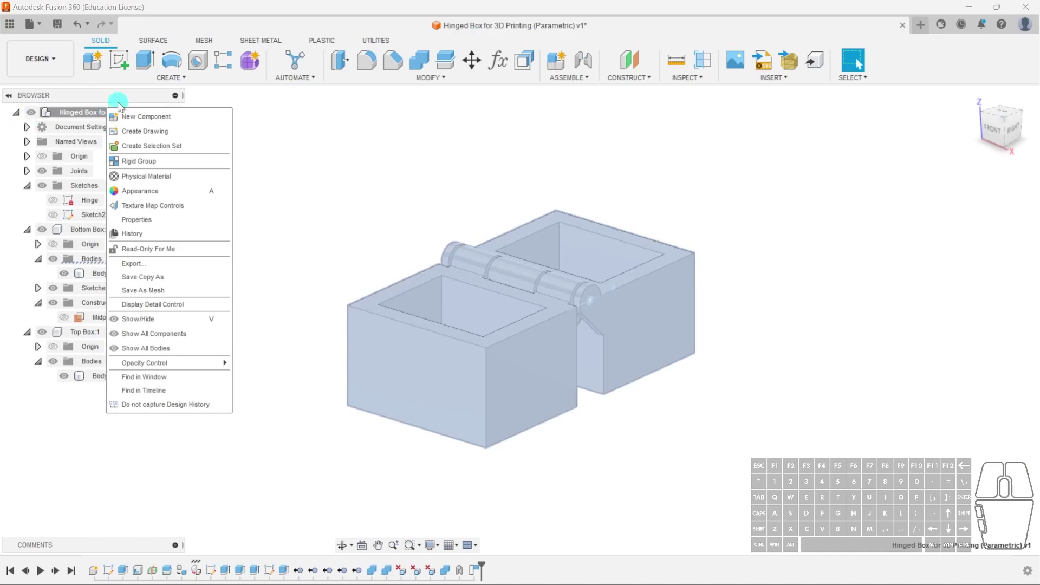
pyautogui.click(401, 221)
pyautogui.rightClick(89, 112)
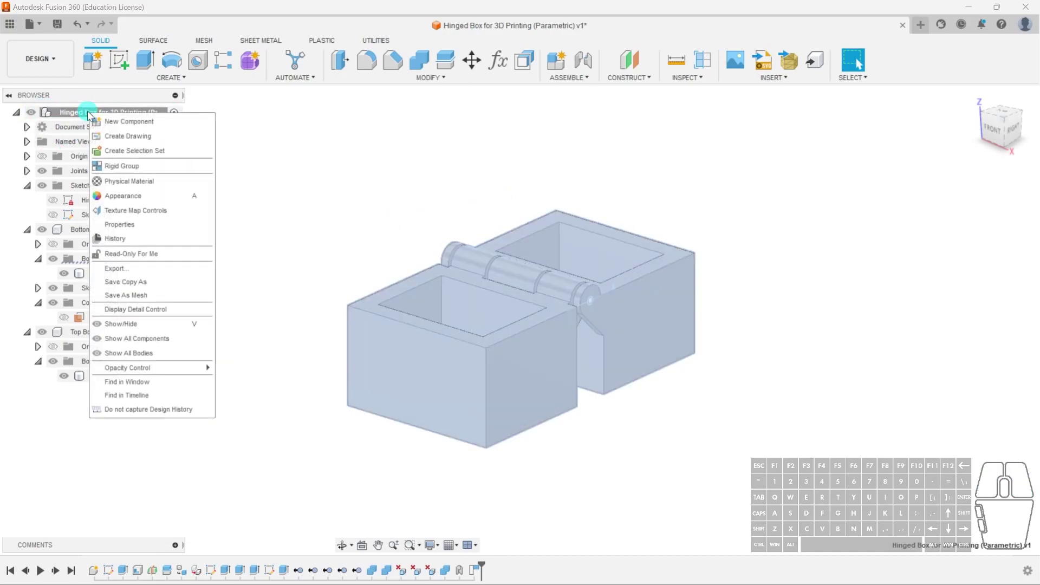
pyautogui.click(195, 295)
pyautogui.click(979, 379)
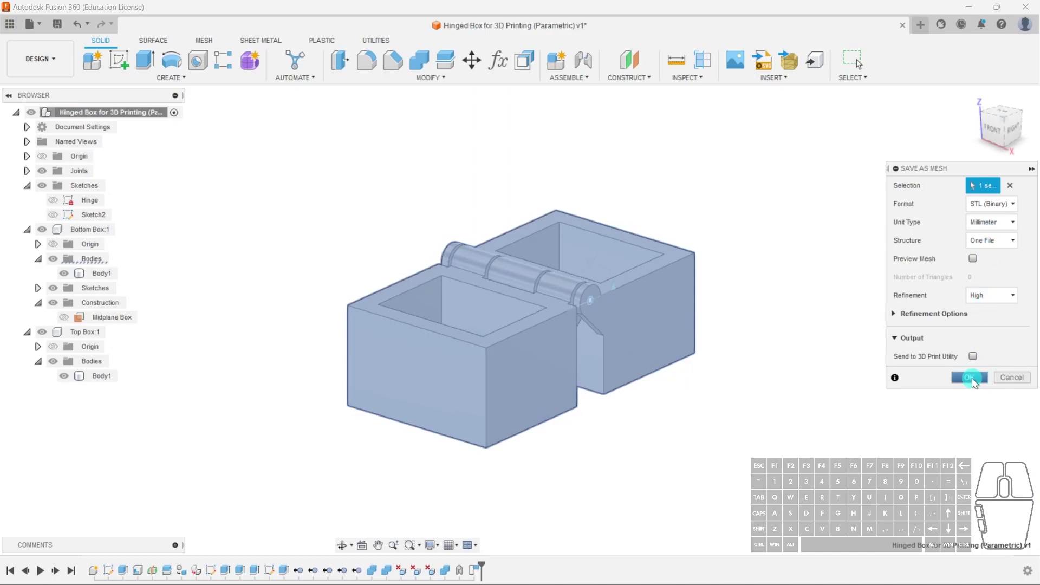
pyautogui.click(969, 378)
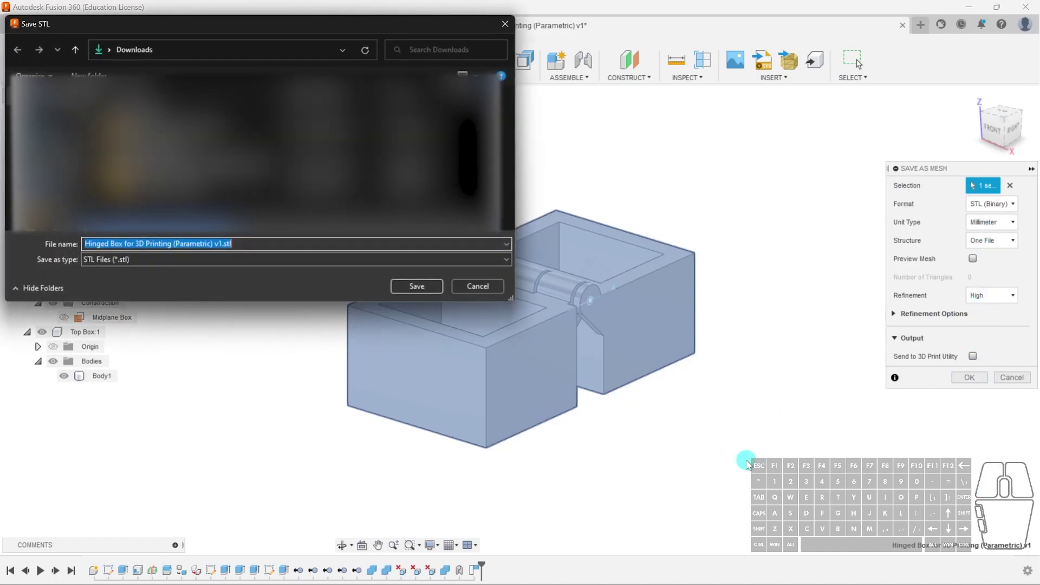
pyautogui.click(419, 285)
pyautogui.click(53, 26)
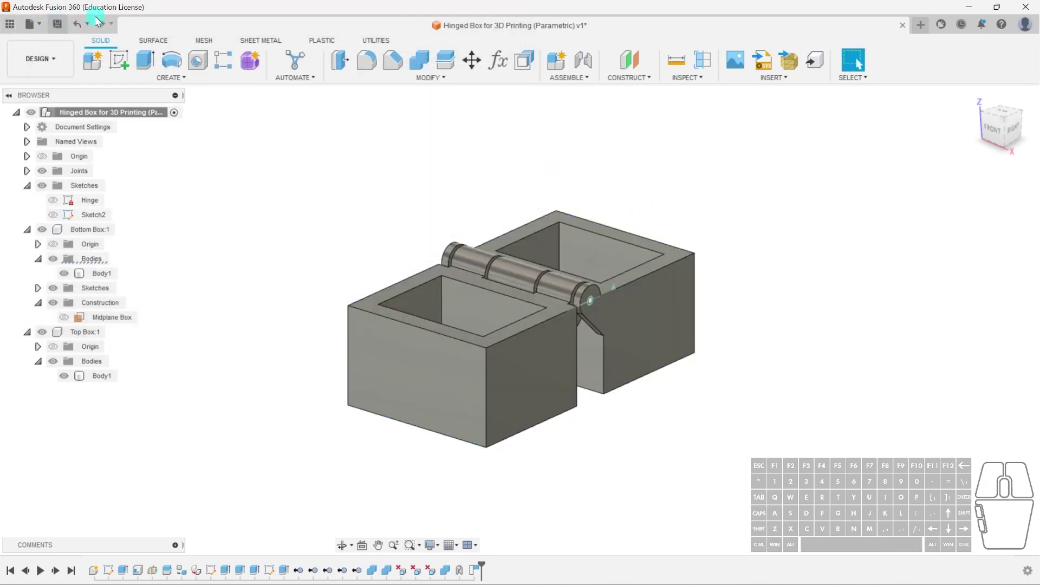
pyautogui.click(516, 325)
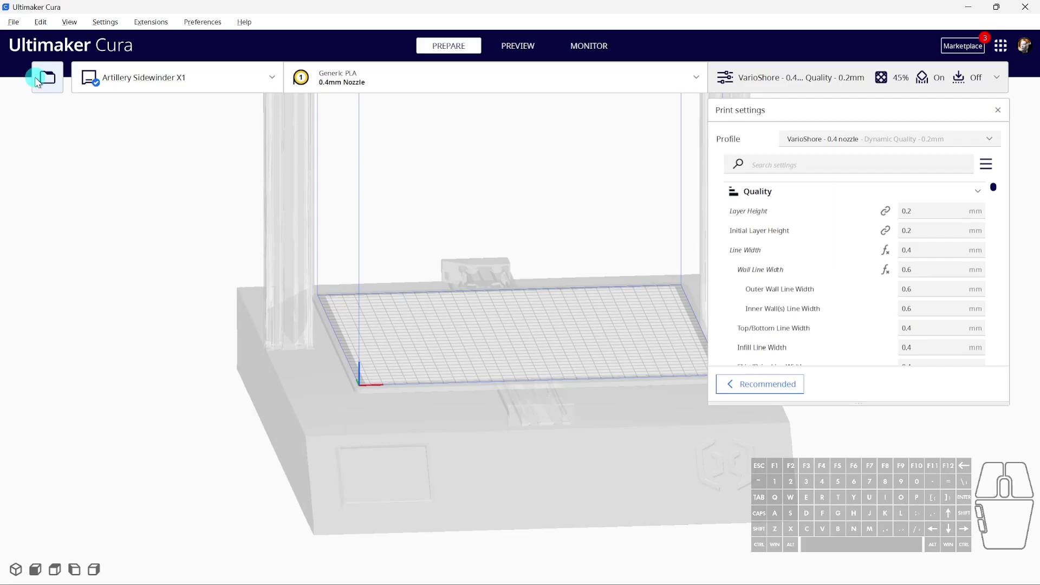
# - In Ultimaker Cura, load the exported hinged box STL onto the build plate and inspect it up close
pyautogui.click(48, 77)
pyautogui.doubleClick(154, 130)
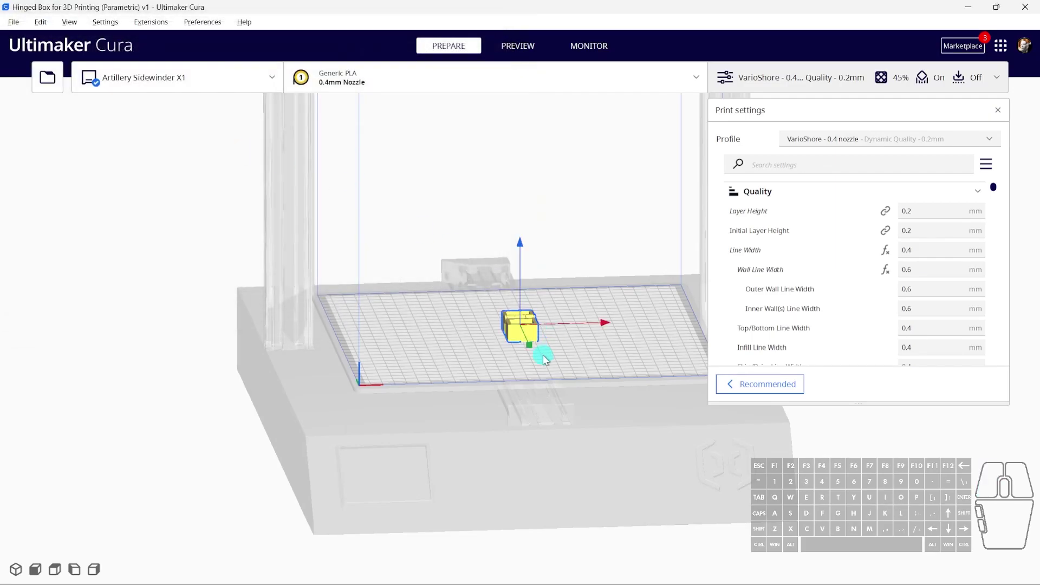
pyautogui.scroll(4, 542, 355)
pyautogui.scroll(3, 523, 356)
pyautogui.keyDown('shift'); pyautogui.moveTo(599, 432); pyautogui.dragTo(494, 444, button='middle'); pyautogui.keyUp('shift')
pyautogui.moveTo(545, 432); pyautogui.dragTo(509, 410, button='right')
pyautogui.scroll(5, 515, 416)
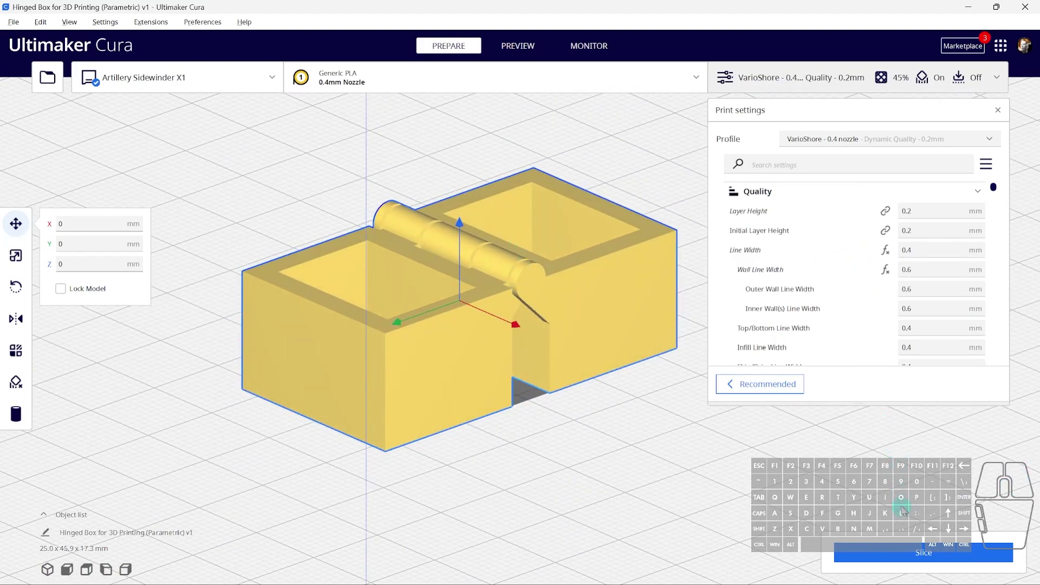
# - Keep the VarioShore 0.4 nozzle profile, turn off support generation and slice the hinged box
pyautogui.click(932, 139)
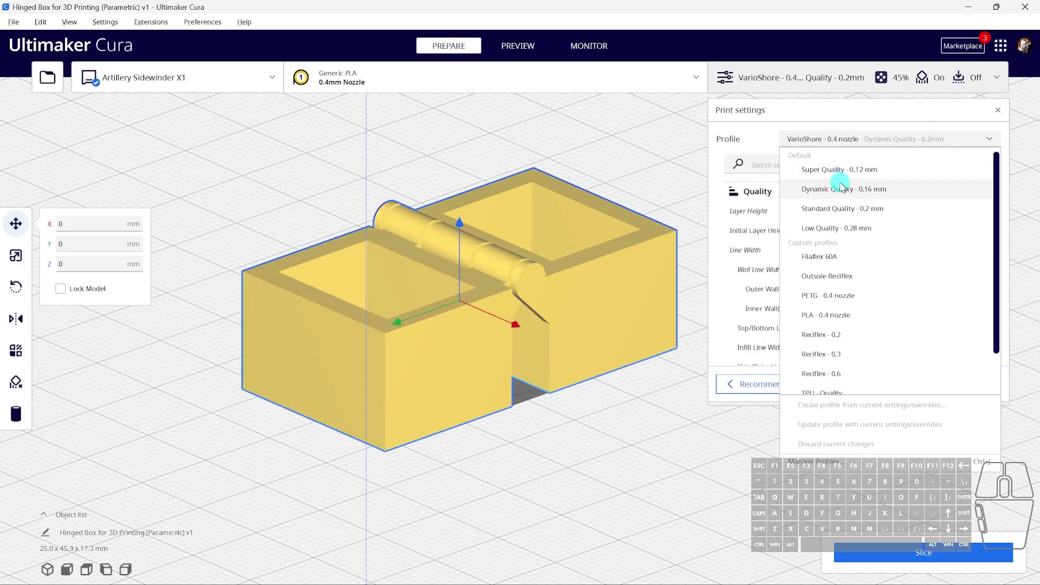
pyautogui.click(927, 140)
pyautogui.scroll(-4, 964, 232)
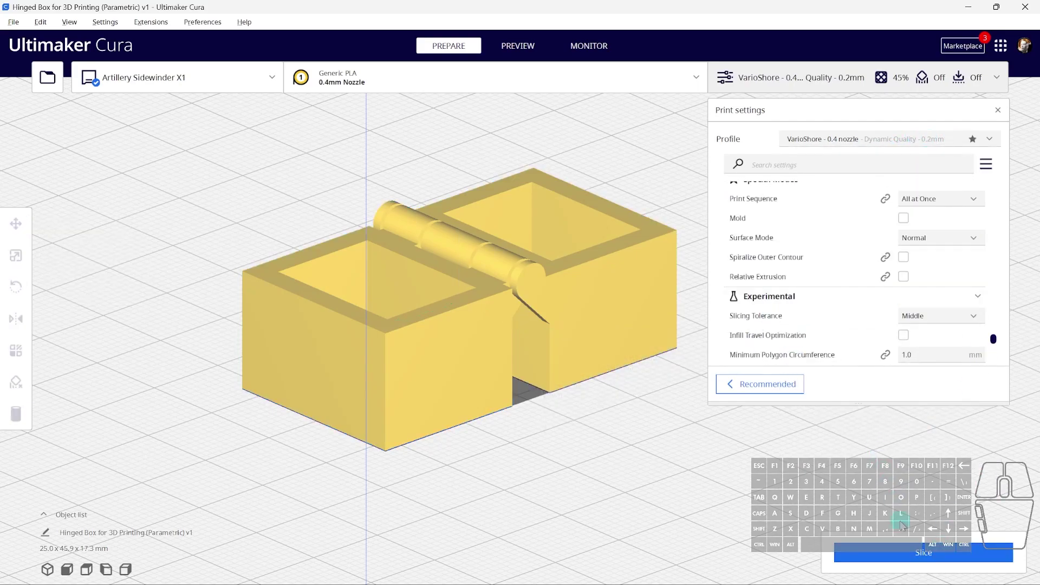
pyautogui.click(896, 558)
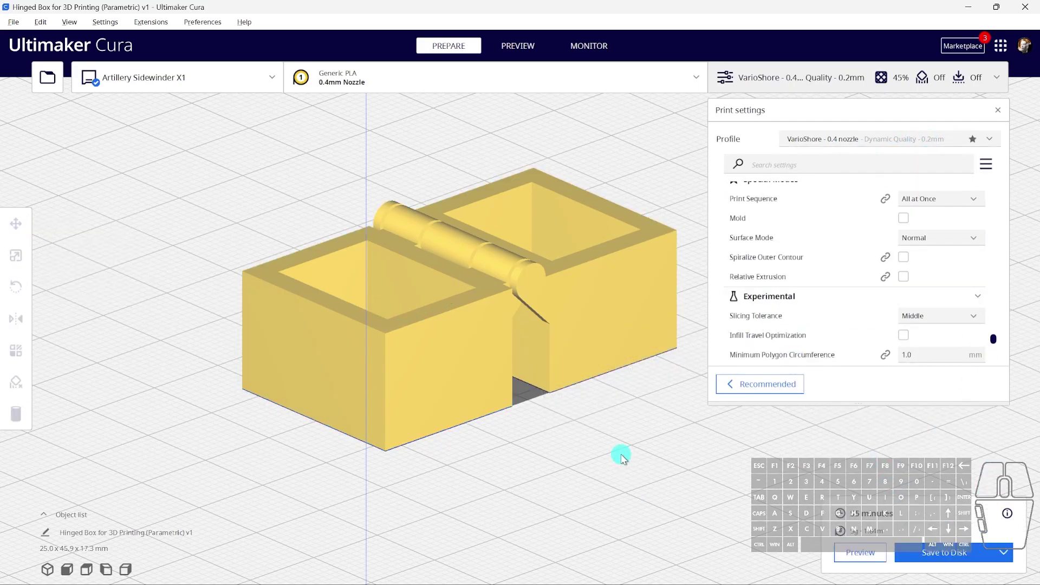
# - Preview the sliced box and lower the visible layers to 75 to examine the inside of the hinge
pyautogui.click(829, 553)
pyautogui.scroll(5, 518, 337)
pyautogui.scroll(-5, 518, 337)
pyautogui.moveTo(518, 337); pyautogui.dragTo(527, 317, button='right')
pyautogui.scroll(5, 528, 317)
pyautogui.scroll(-5, 529, 317)
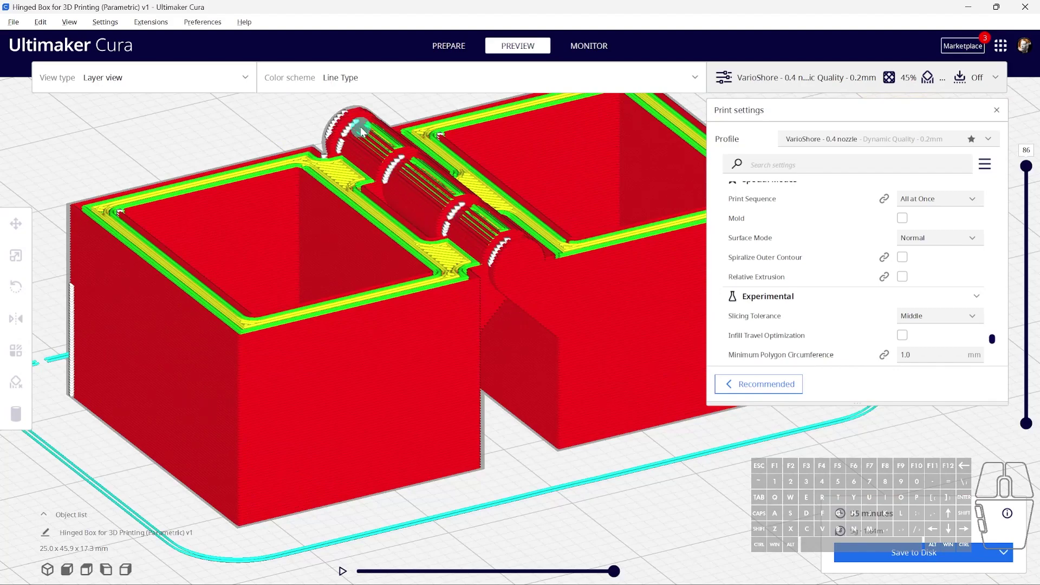
pyautogui.moveTo(1026, 166); pyautogui.dragTo(1031, 217)
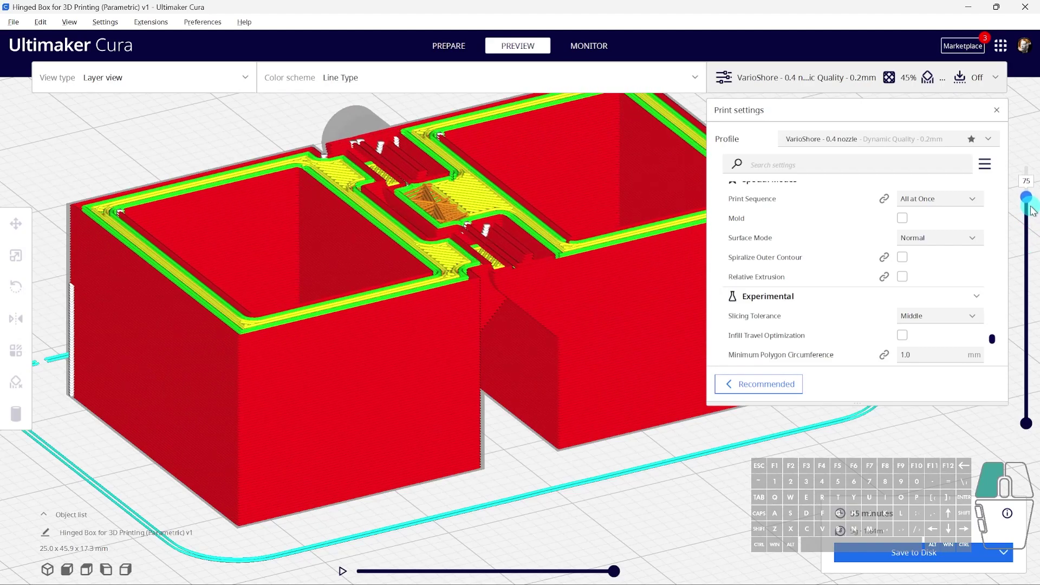
# - Change the layer preview's colour scheme to Material Color
pyautogui.click(362, 77)
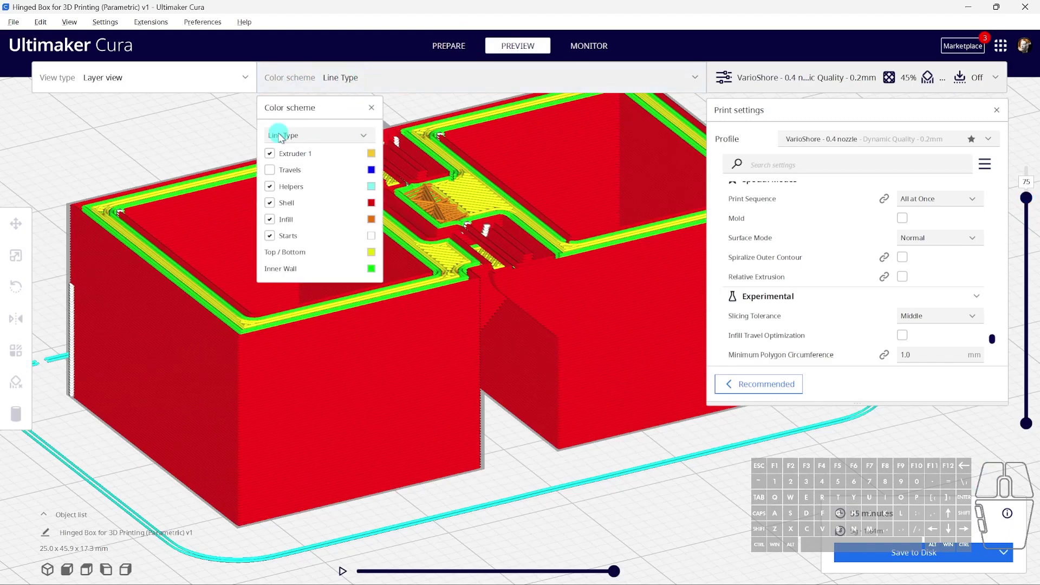
pyautogui.click(291, 137)
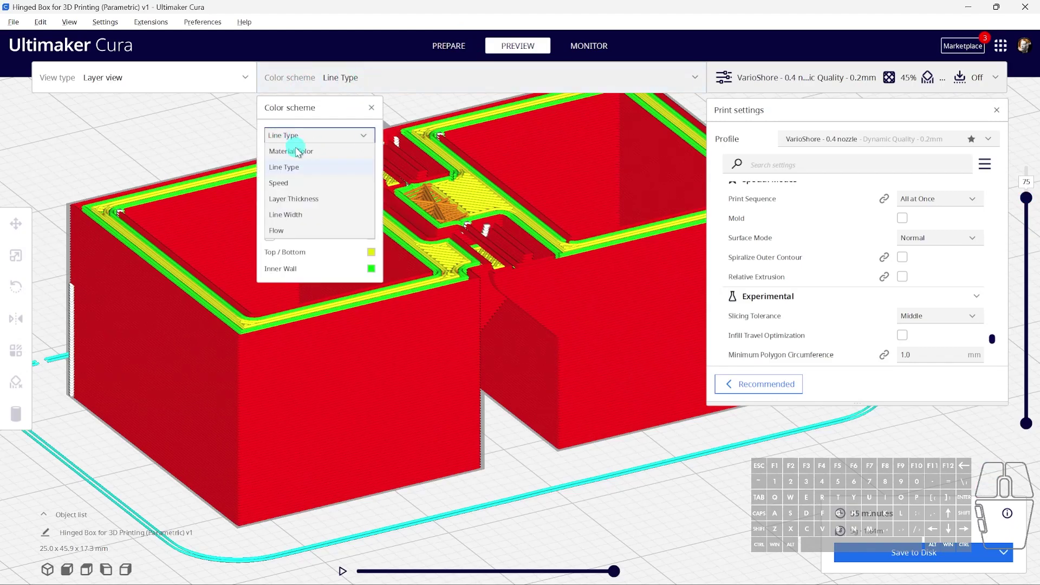
pyautogui.click(297, 151)
pyautogui.scroll(5, 477, 233)
pyautogui.scroll(-5, 477, 233)
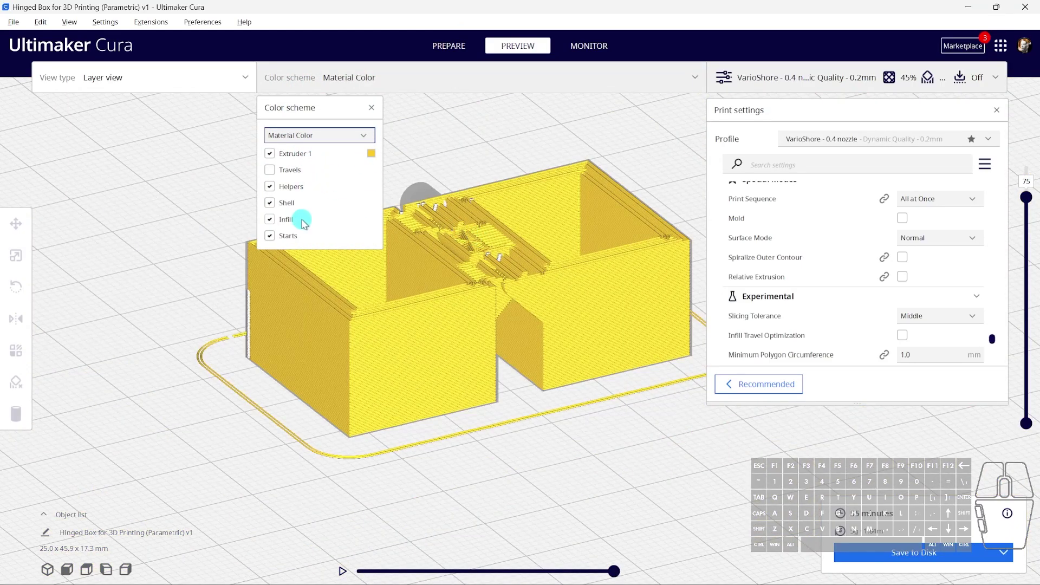
# - Close the colour scheme options and examine the printed lines inside the hinge up close at layer 75
pyautogui.scroll(5, 422, 239)
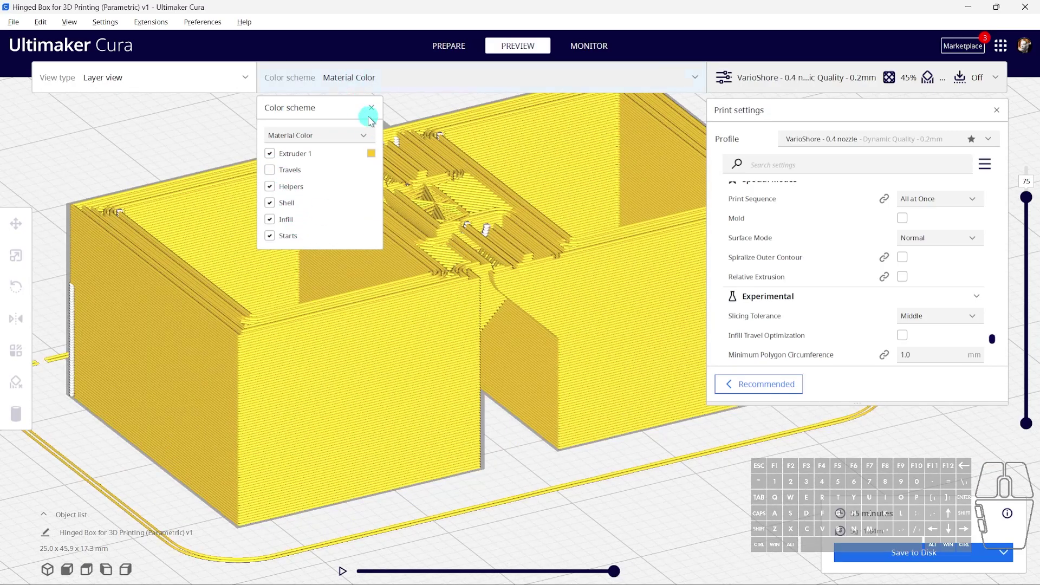
pyautogui.click(372, 107)
pyautogui.scroll(8, 497, 281)
pyautogui.scroll(-5, 493, 276)
pyautogui.scroll(8, 491, 273)
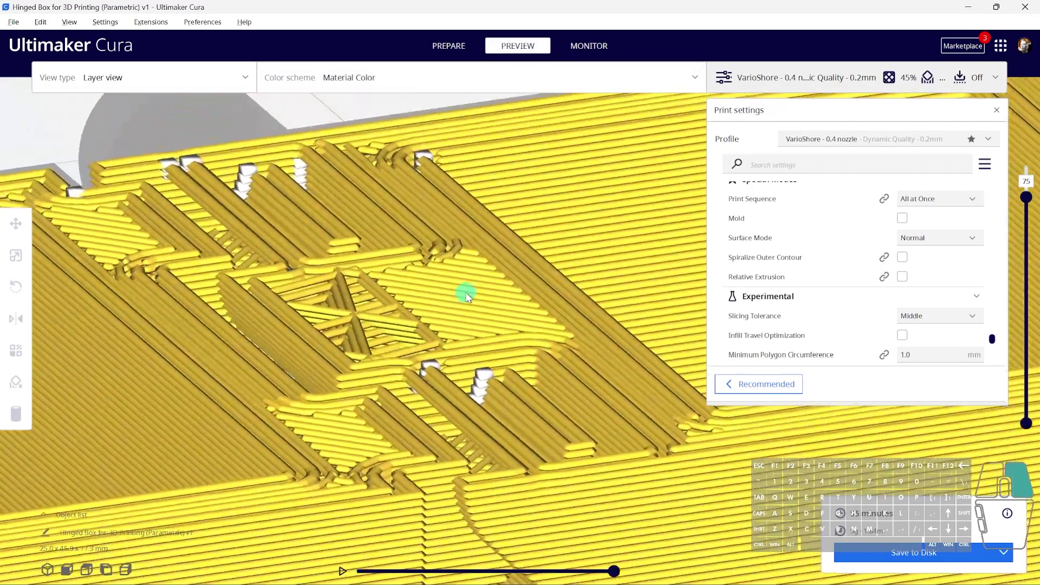
pyautogui.moveTo(466, 293); pyautogui.dragTo(475, 275, button='right')
pyautogui.moveTo(497, 343); pyautogui.dragTo(499, 332, button='middle')
pyautogui.moveTo(499, 332); pyautogui.dragTo(522, 336, button='right')
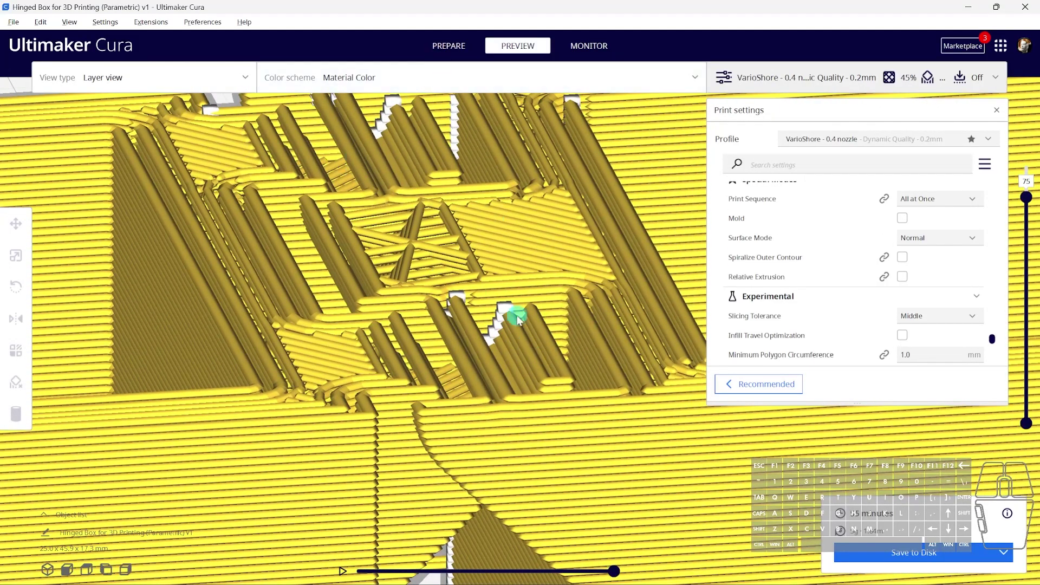
pyautogui.scroll(-1, 513, 346)
pyautogui.scroll(1, 509, 337)
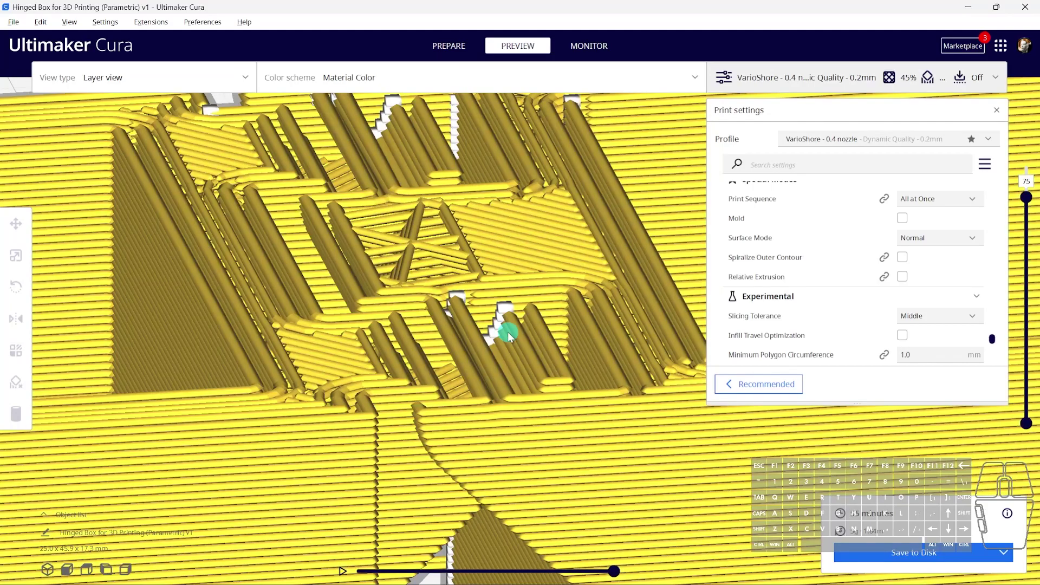
pyautogui.scroll(-3, 454, 316)
pyautogui.moveTo(473, 320); pyautogui.dragTo(573, 519, button='right')
# - Step the layer preview down to 72 and back to 73, and scrub the nozzle path to follow how the hinge is printed
pyautogui.moveTo(605, 573); pyautogui.dragTo(416, 540)
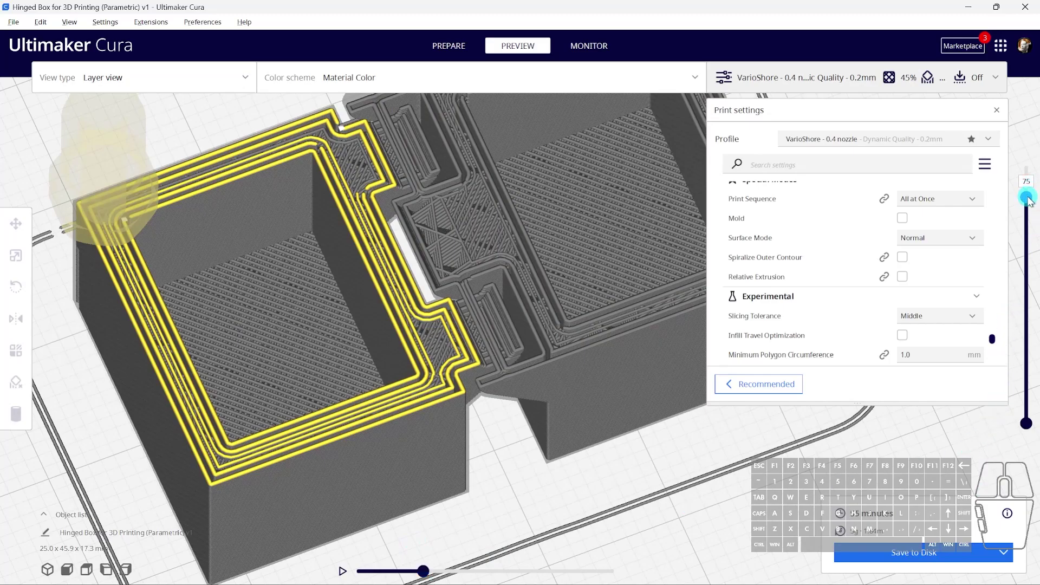
pyautogui.press('Down')
pyautogui.press('Down')
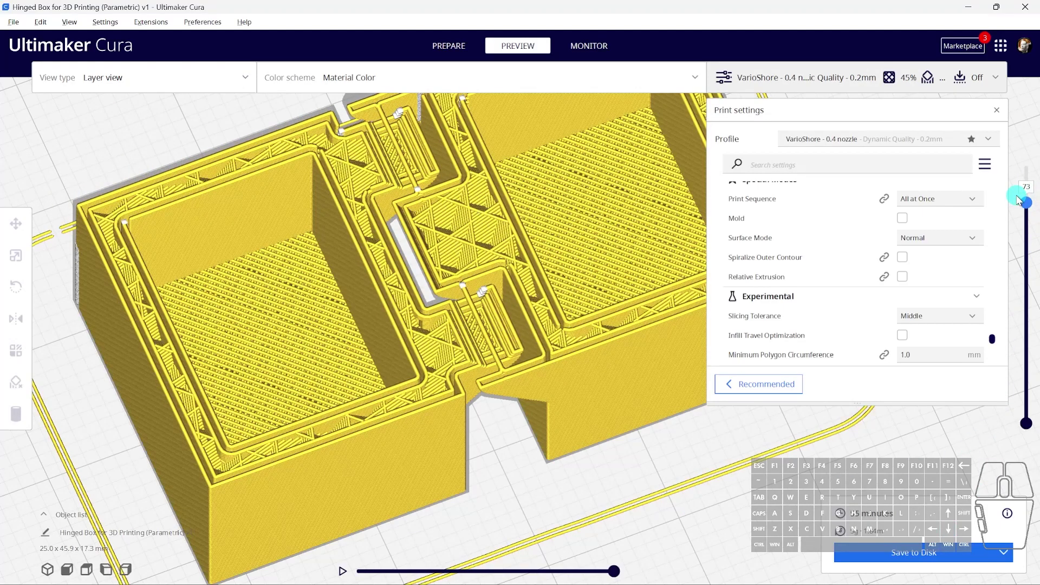
pyautogui.press('Down')
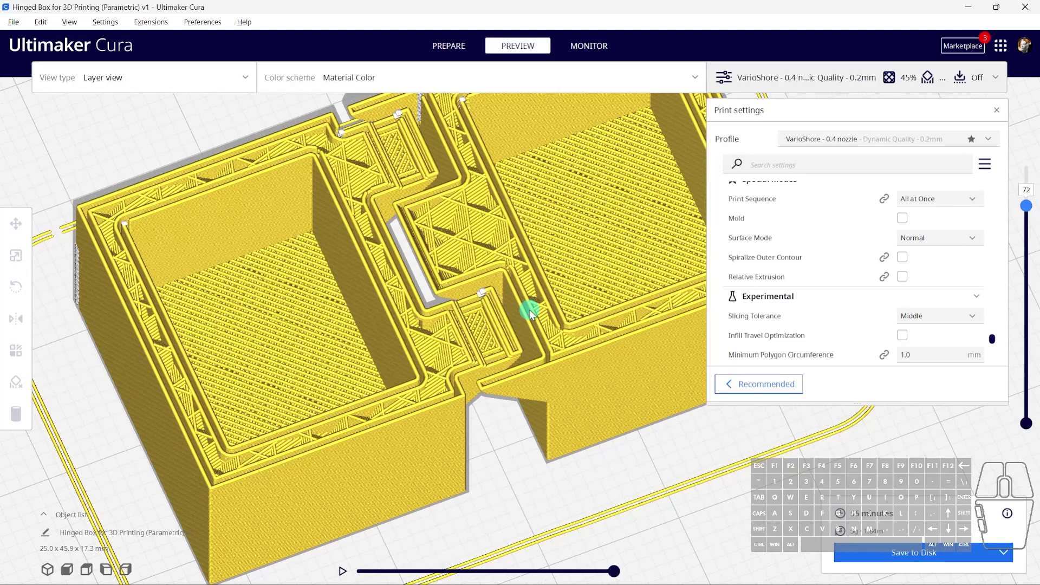
pyautogui.press('Up')
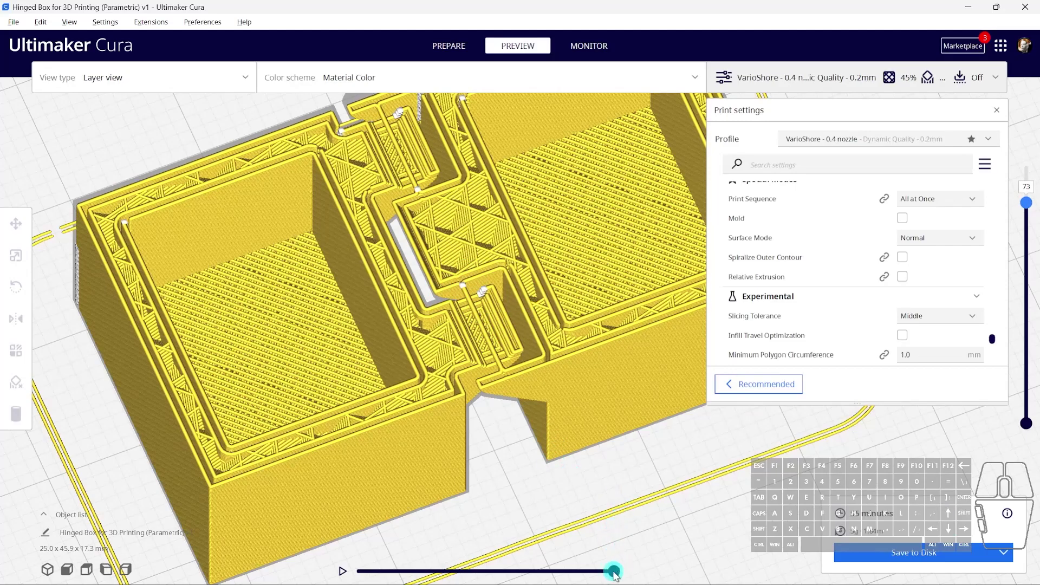
pyautogui.moveTo(615, 572); pyautogui.dragTo(461, 573)
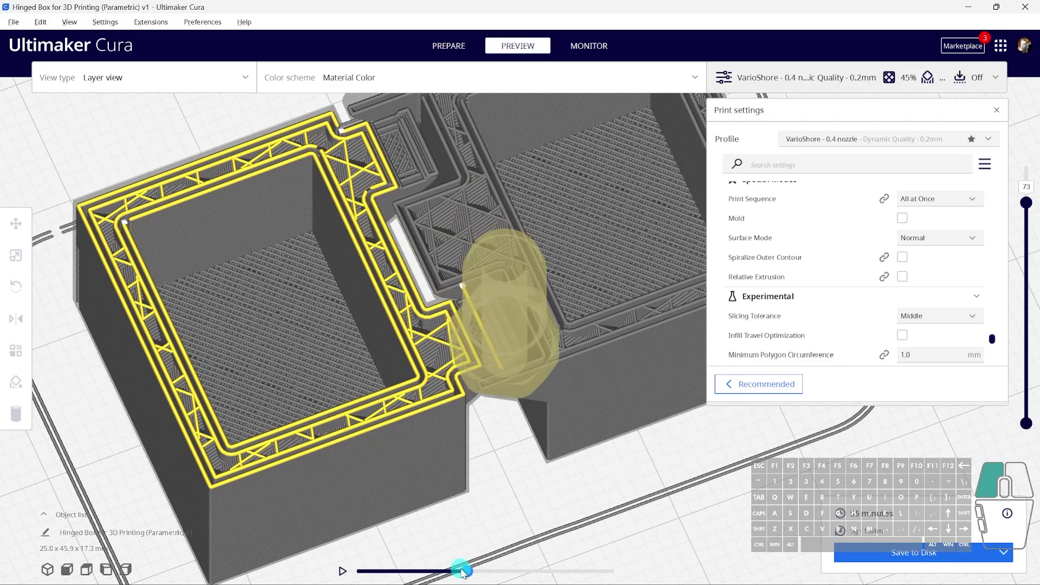
pyautogui.moveTo(462, 574); pyautogui.dragTo(571, 569)
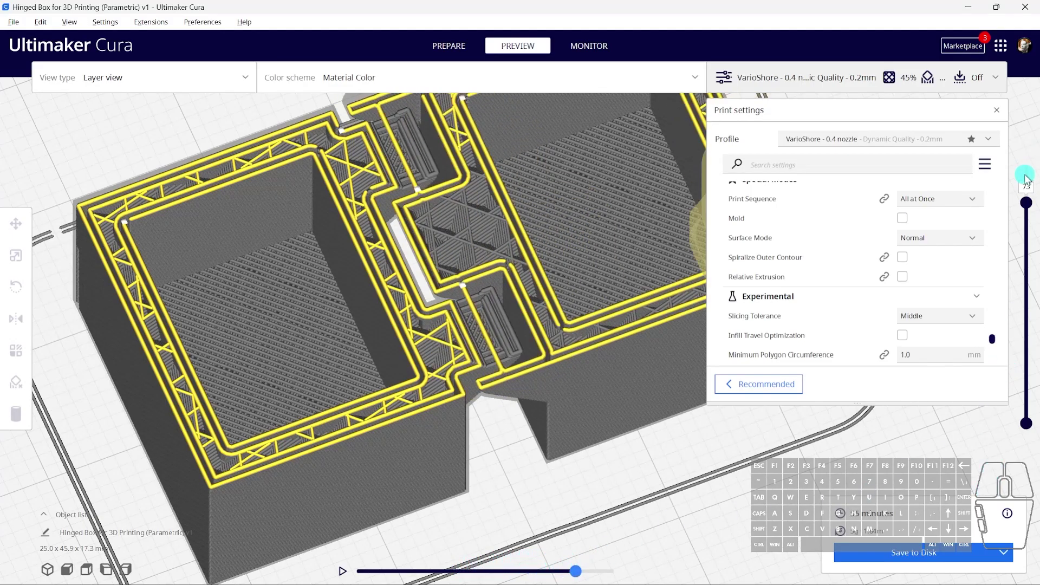
# - Raise the visible layers to 86 and inspect the whole hinged box with its completed hinge
pyautogui.click(1030, 203)
pyautogui.click(983, 429)
pyautogui.moveTo(1024, 205); pyautogui.dragTo(1024, 154)
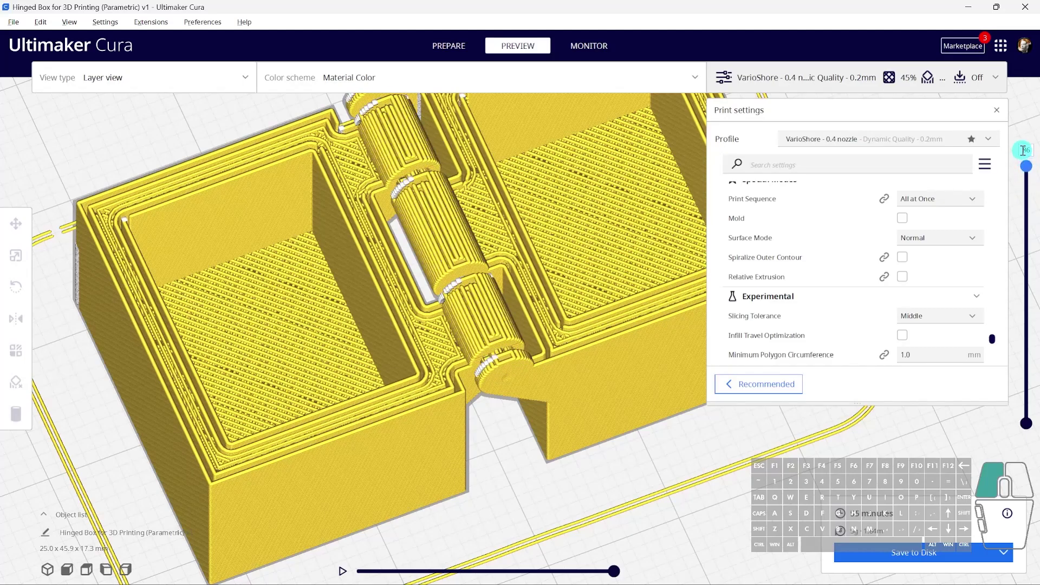
pyautogui.scroll(-10, 487, 347)
pyautogui.scroll(5, 493, 350)
pyautogui.moveTo(543, 431); pyautogui.dragTo(547, 362, button='right')
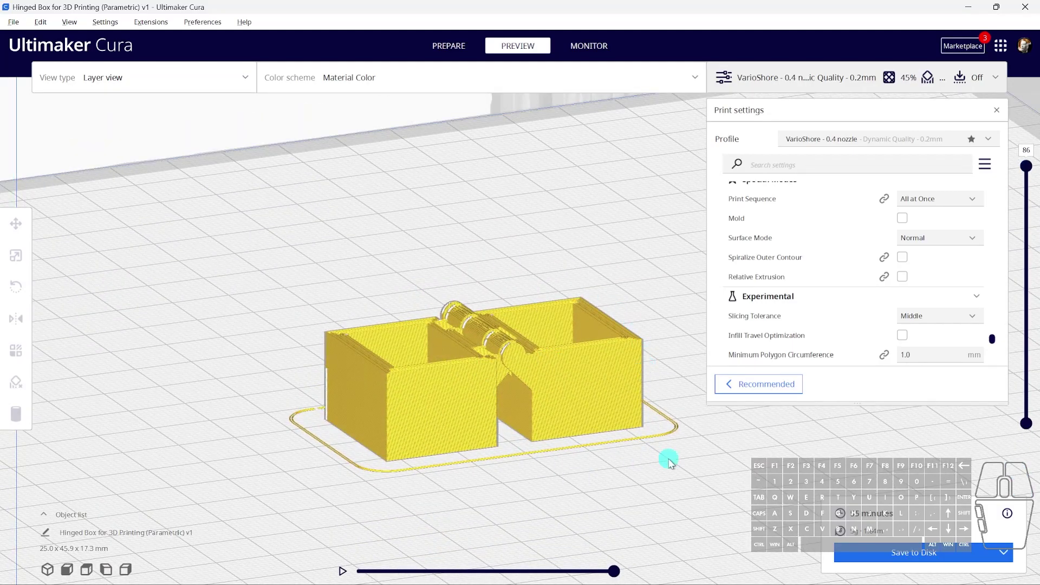
pyautogui.moveTo(594, 449); pyautogui.dragTo(585, 473, button='right')
pyautogui.moveTo(623, 397); pyautogui.dragTo(623, 408, button='right')
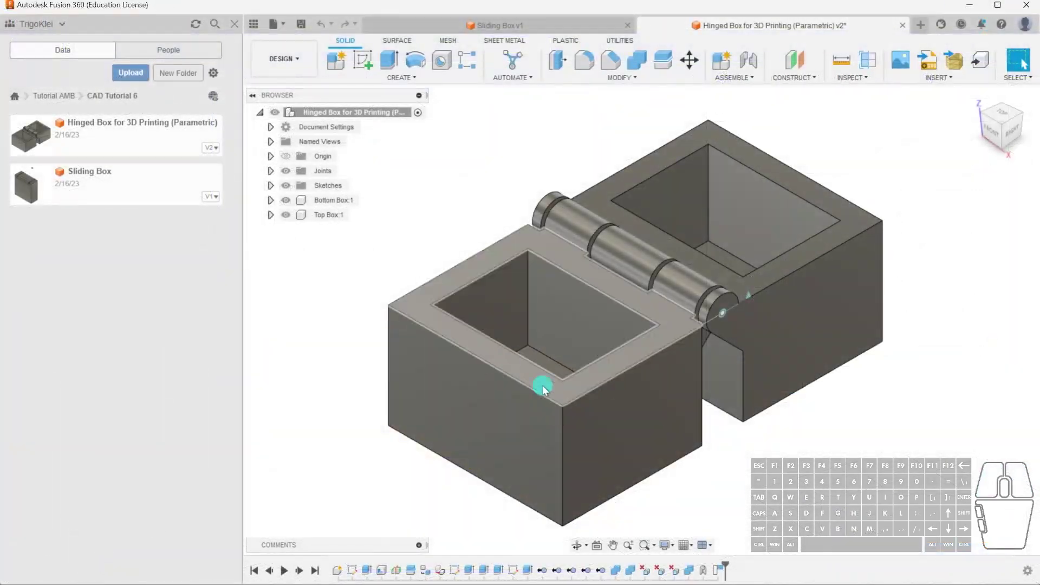
# - Switch to Fusion 360, hide the project files, and compare the Bottom Box shell's inside thickness with the WallThickness user parameter
pyautogui.doubleClick(382, 571)
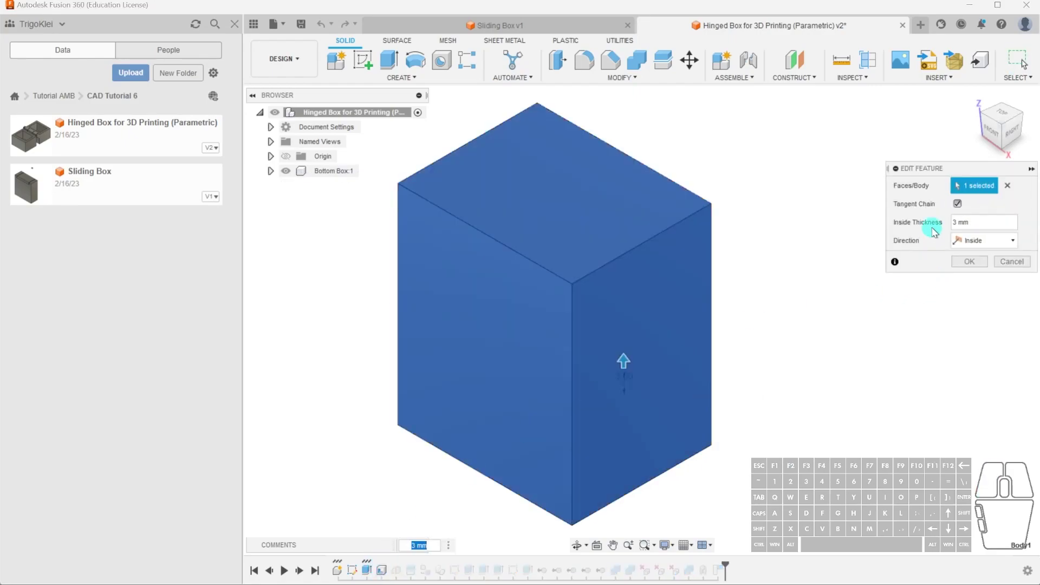
pyautogui.click(960, 222)
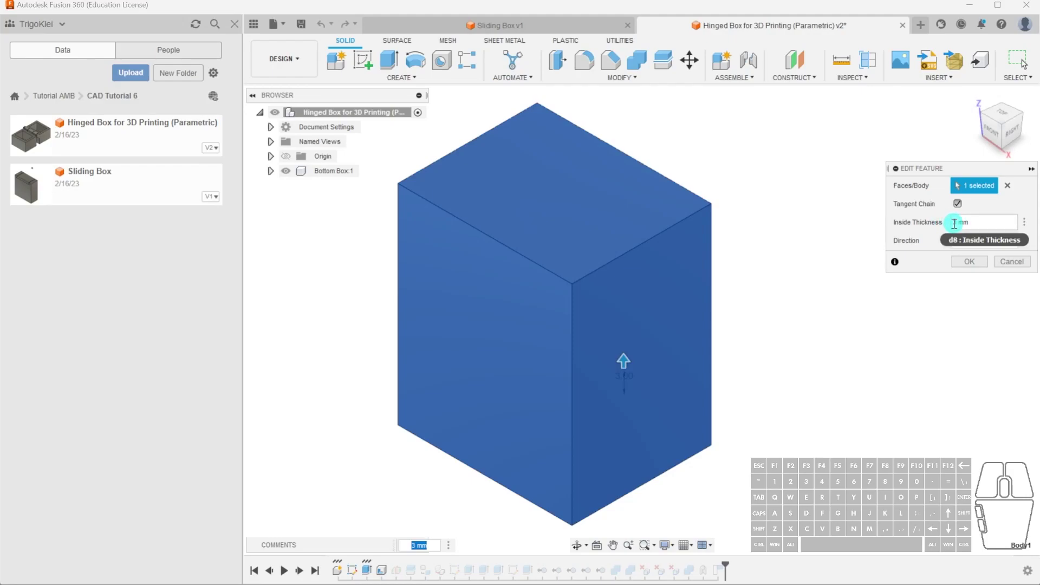
pyautogui.click(235, 24)
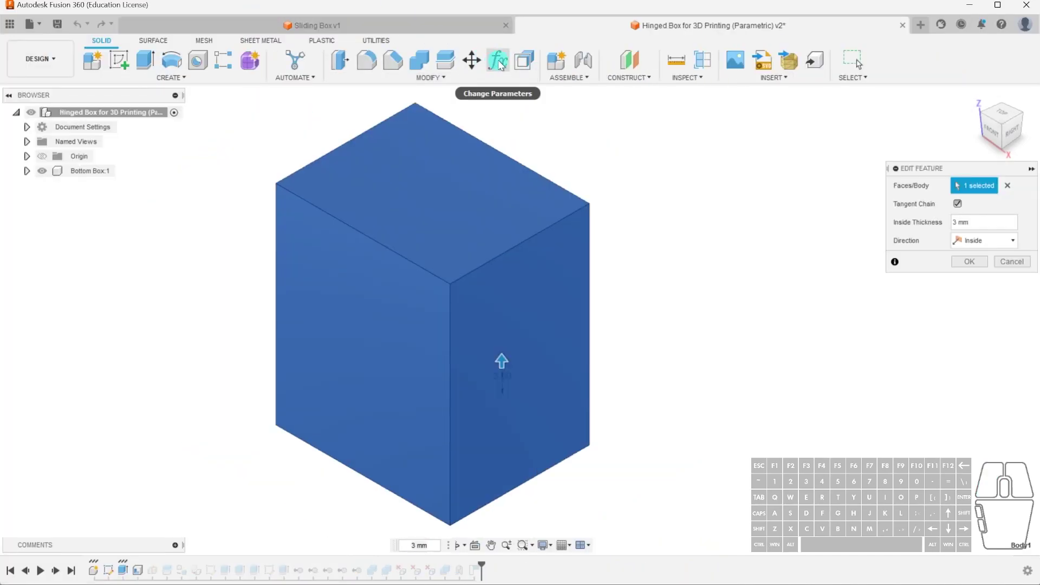
pyautogui.click(499, 61)
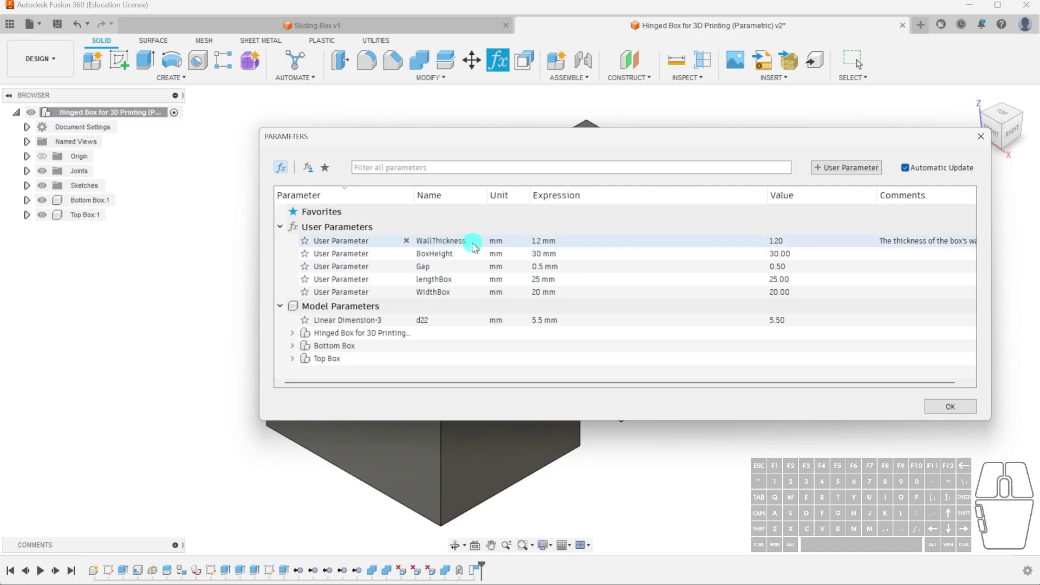
pyautogui.click(951, 406)
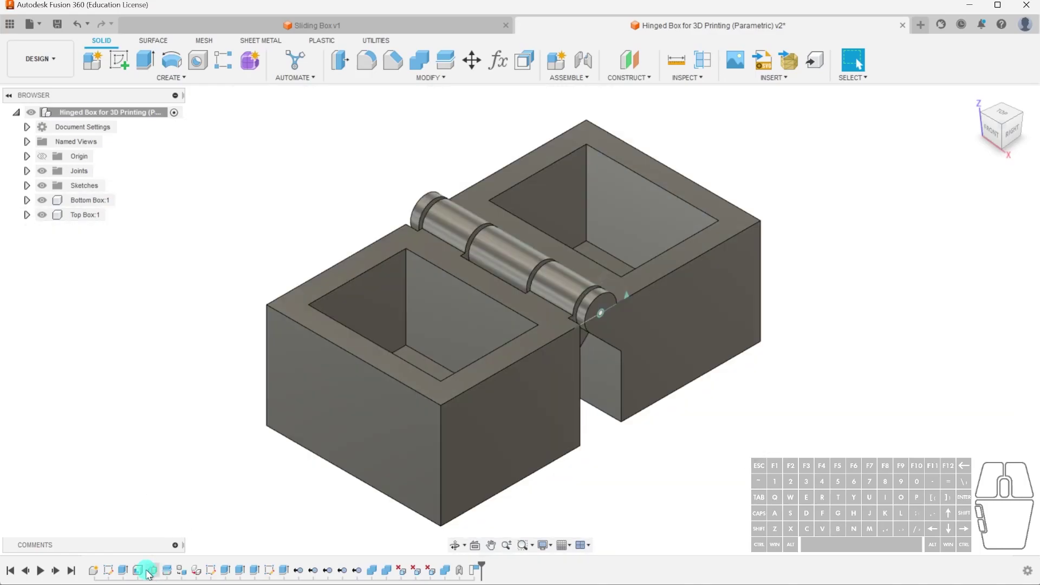
# - Set the Bottom Box shell's inside thickness to the WallThickness parameter and check the box walls
pyautogui.doubleClick(150, 571)
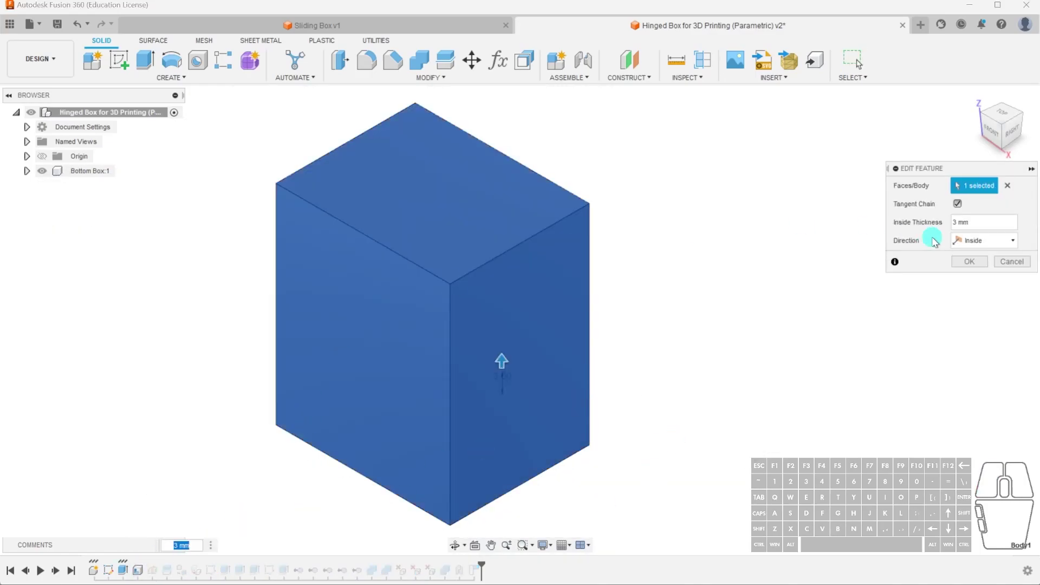
pyautogui.click(960, 221)
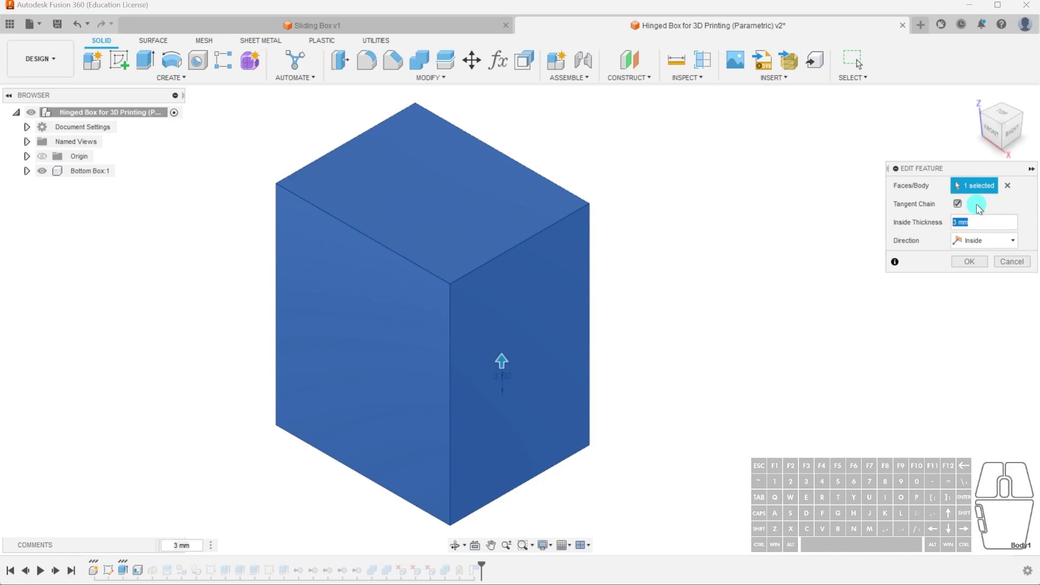
pyautogui.write('Wall')
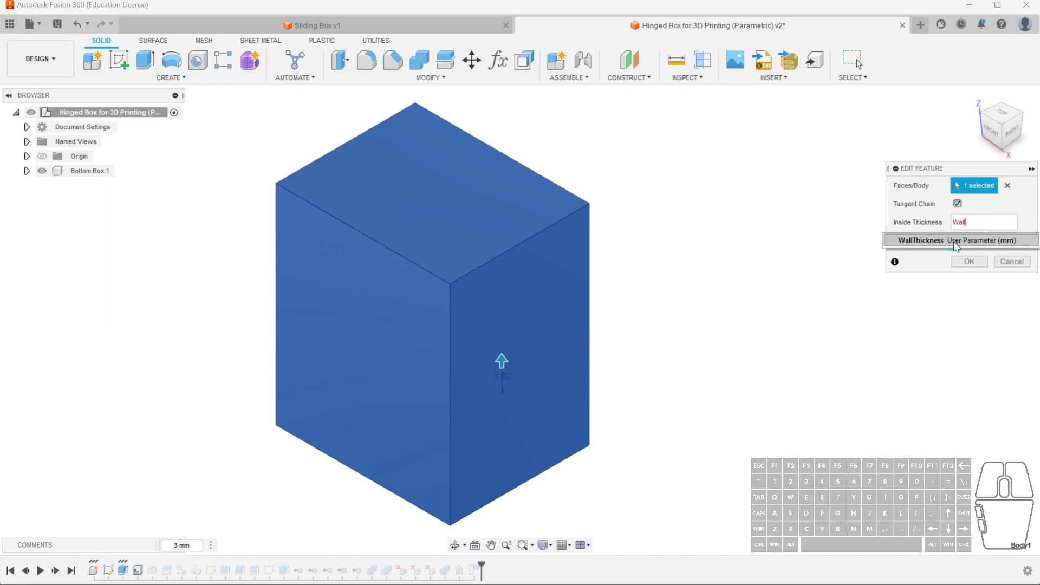
pyautogui.click(955, 242)
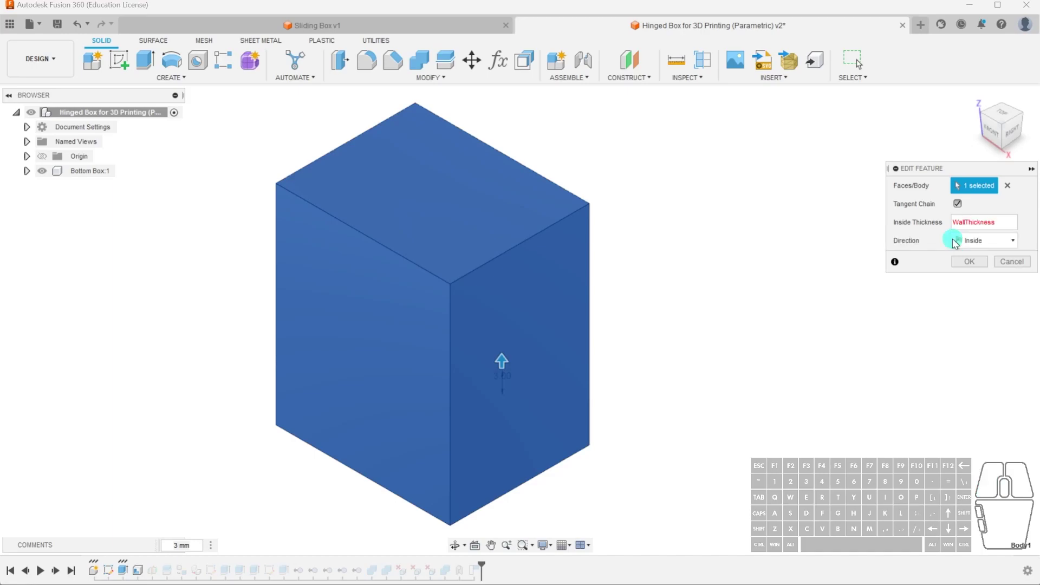
pyautogui.click(970, 261)
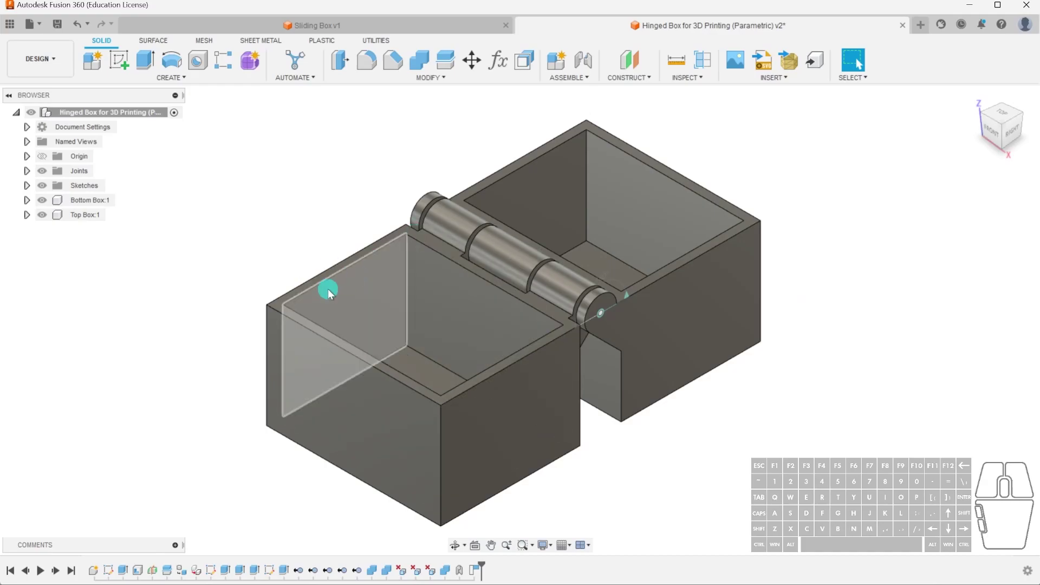
pyautogui.scroll(3, 340, 278)
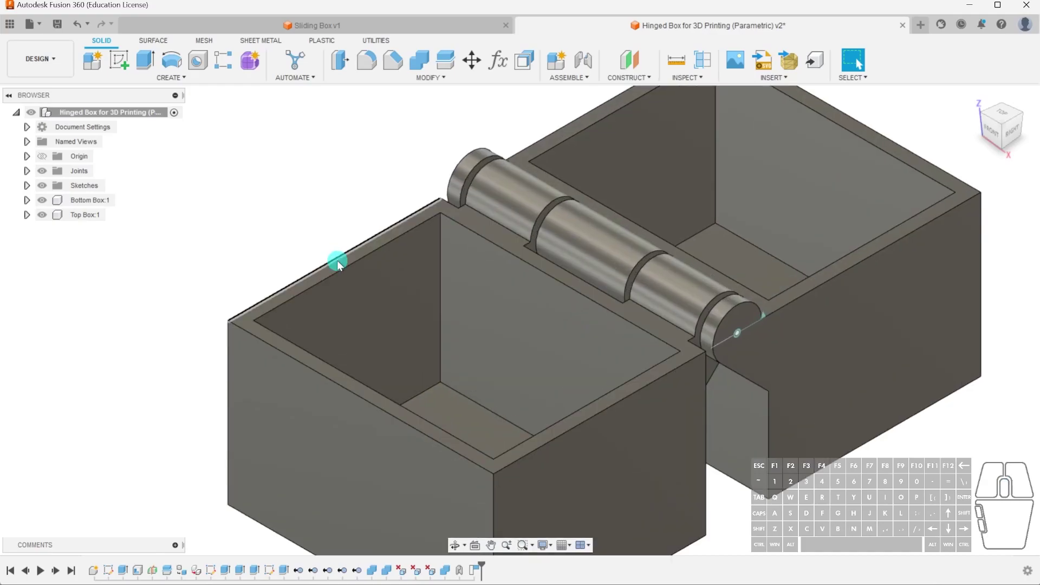
pyautogui.scroll(-2, 344, 255)
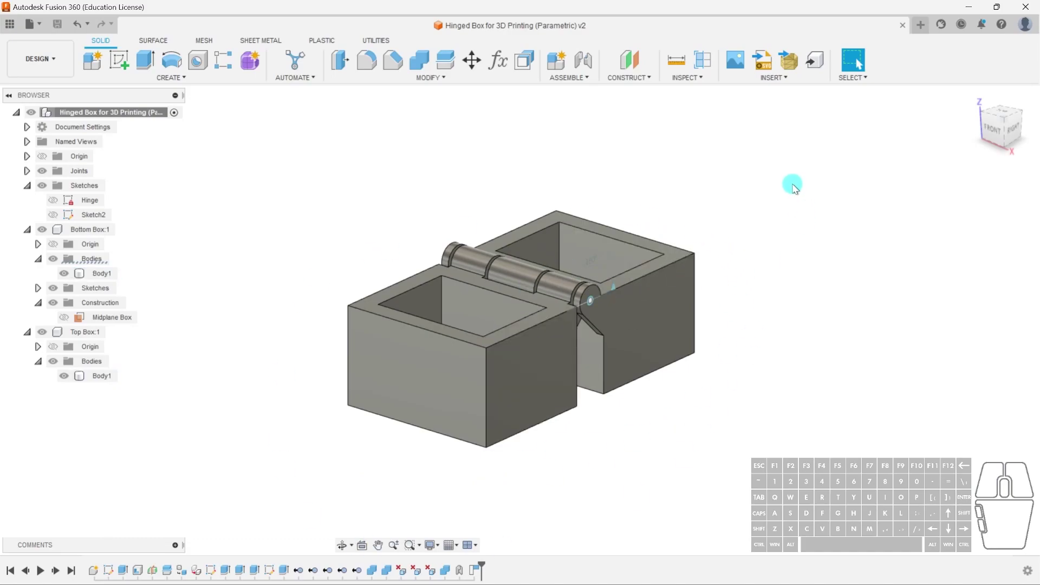
# - In a new design, create a 50 × 50 × 50 mm box as a new body on the horizontal plane, starting at the origin
pyautogui.click(920, 25)
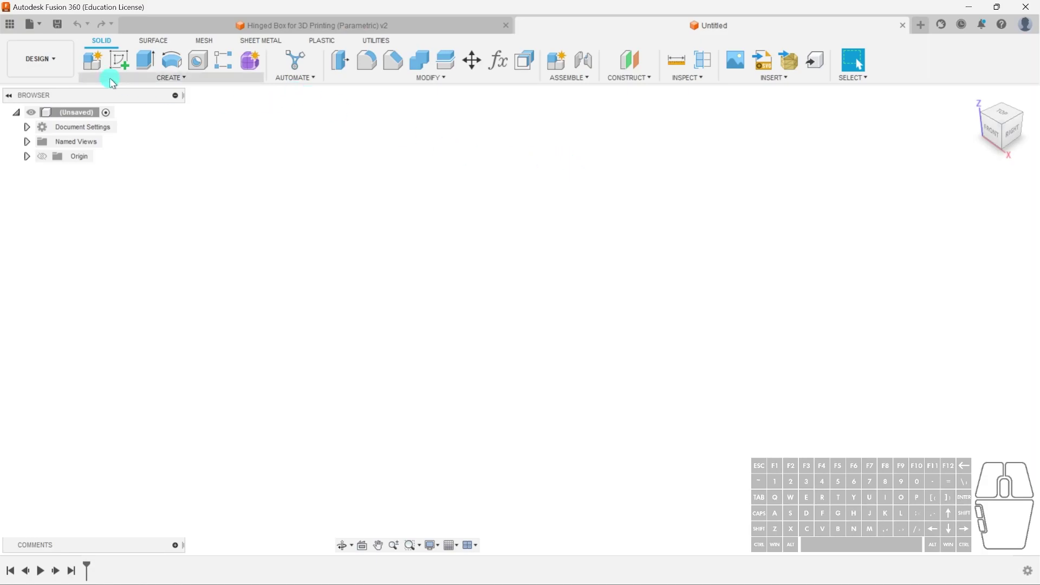
pyautogui.click(147, 77)
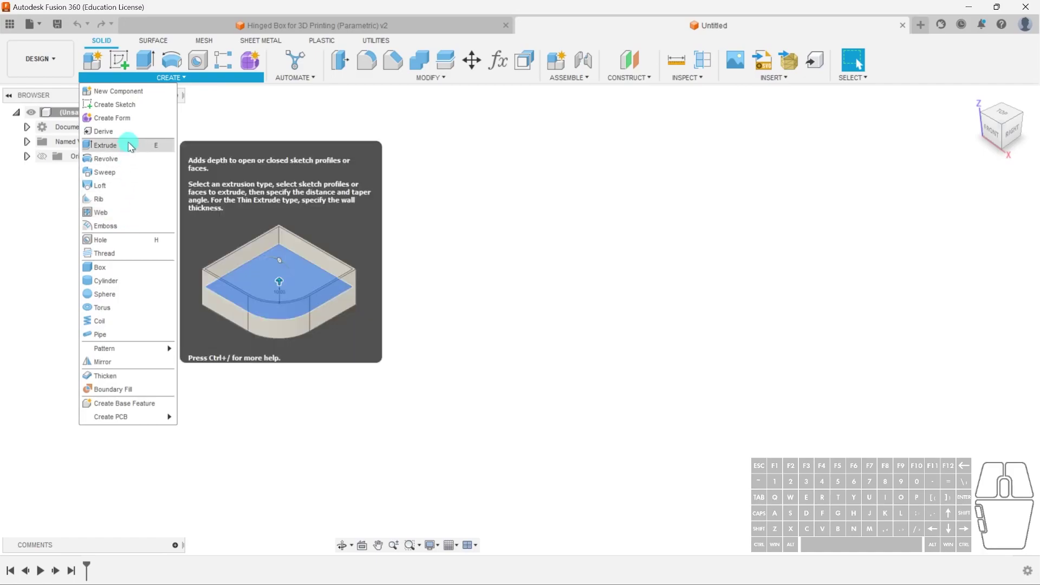
pyautogui.click(130, 270)
pyautogui.click(597, 313)
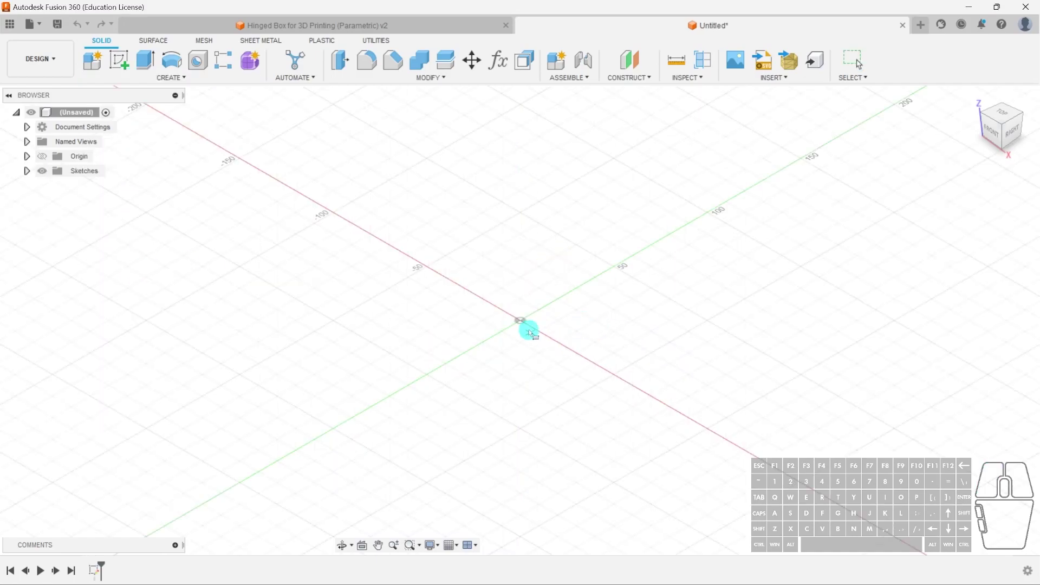
pyautogui.click(518, 319)
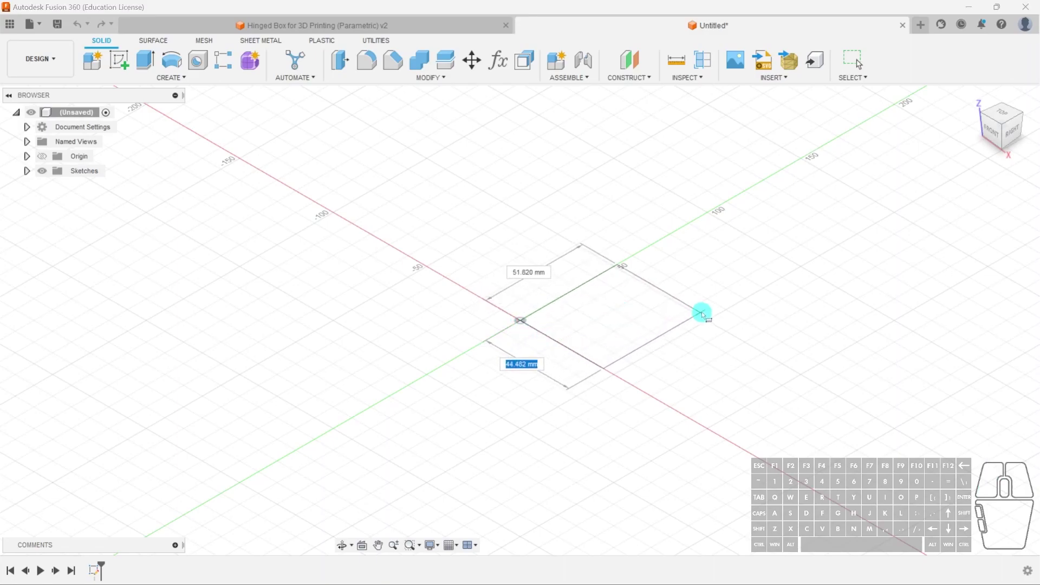
pyautogui.write('50')
pyautogui.press('Tab')
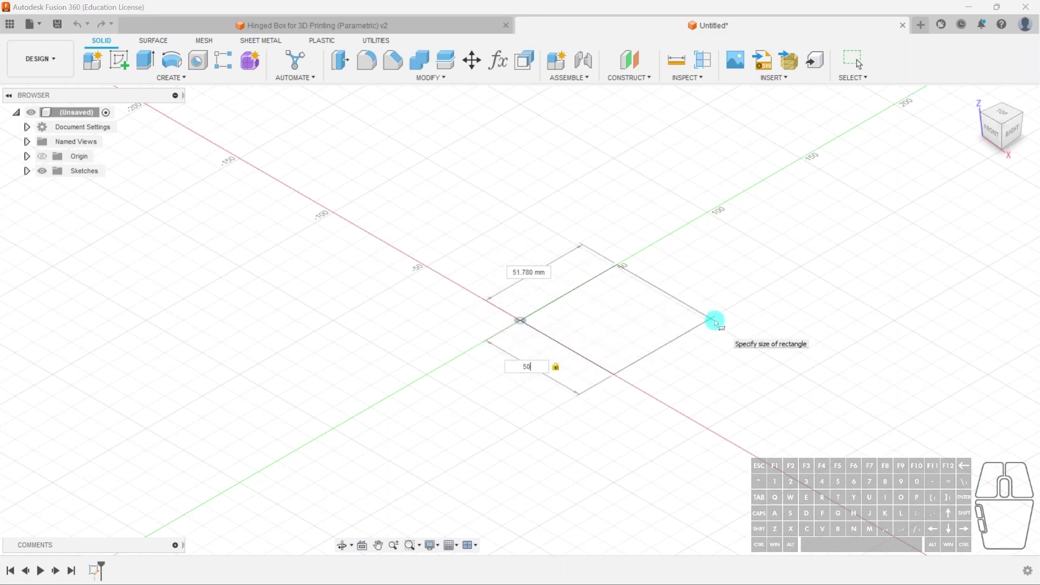
pyautogui.write('50')
pyautogui.press('Return')
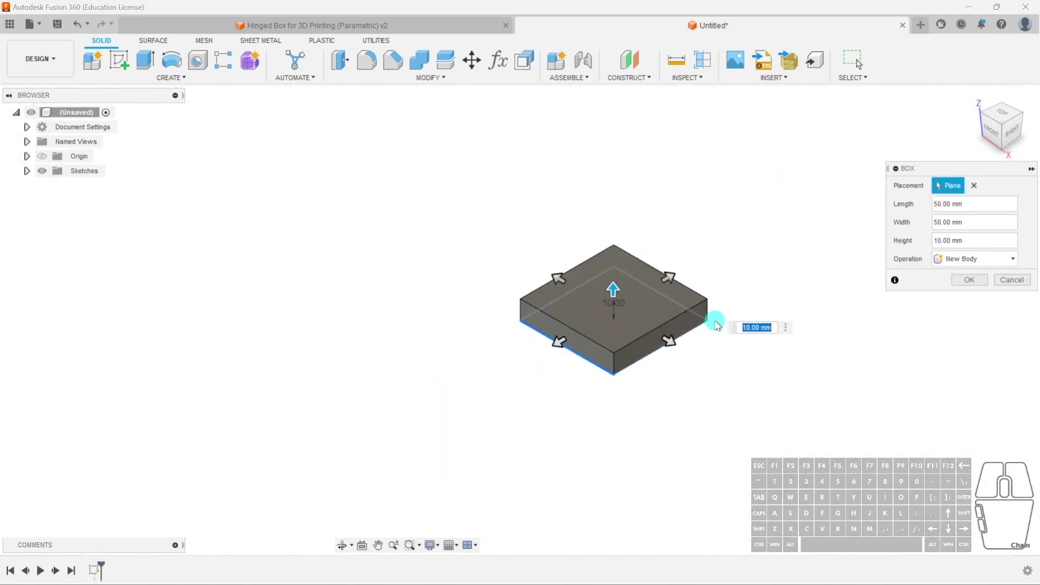
pyautogui.moveTo(616, 285); pyautogui.dragTo(615, 223)
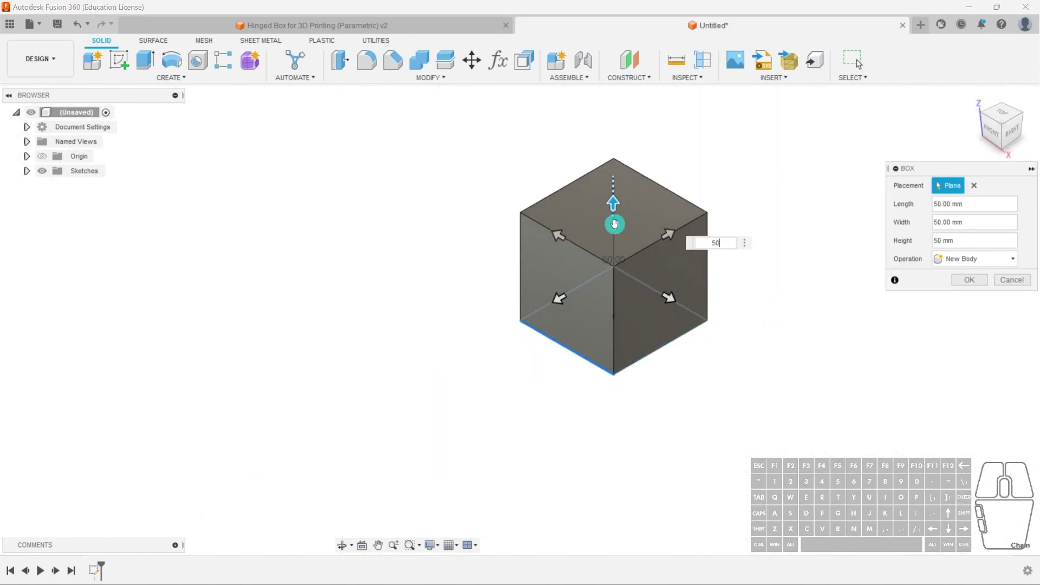
pyautogui.click(967, 277)
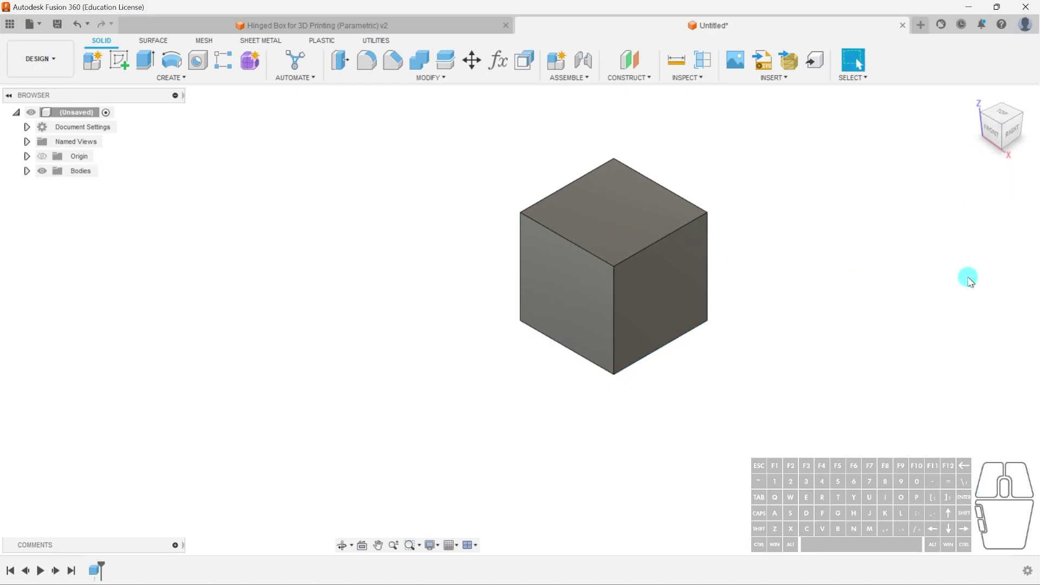
# - Shell the whole 50 mm cube body with an inside thickness of 3 mm, removing no faces
pyautogui.moveTo(625, 281); pyautogui.dragTo(563, 305, button='middle')
pyautogui.scroll(1, 501, 255)
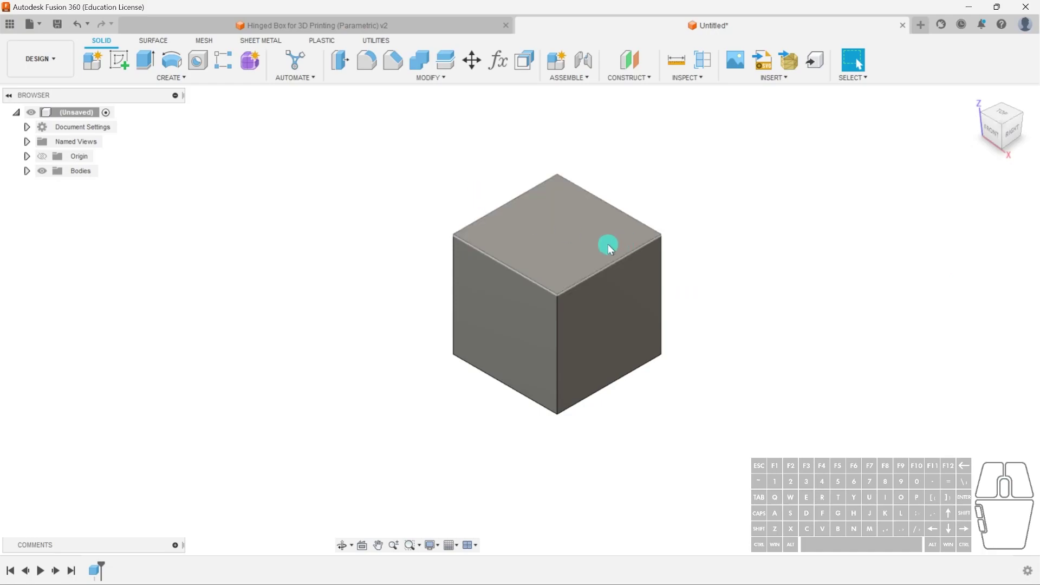
pyautogui.click(172, 79)
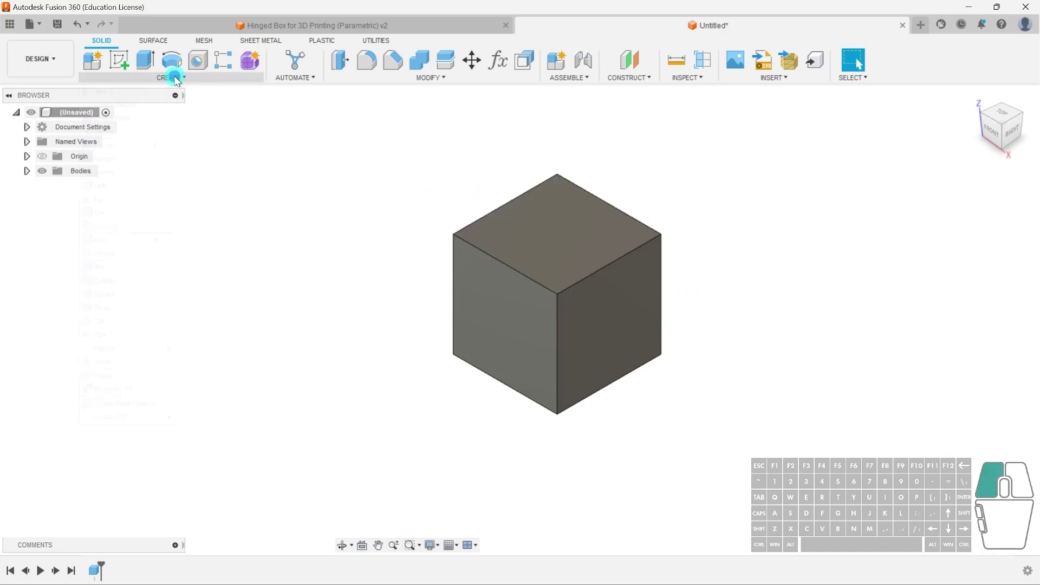
pyautogui.click(426, 81)
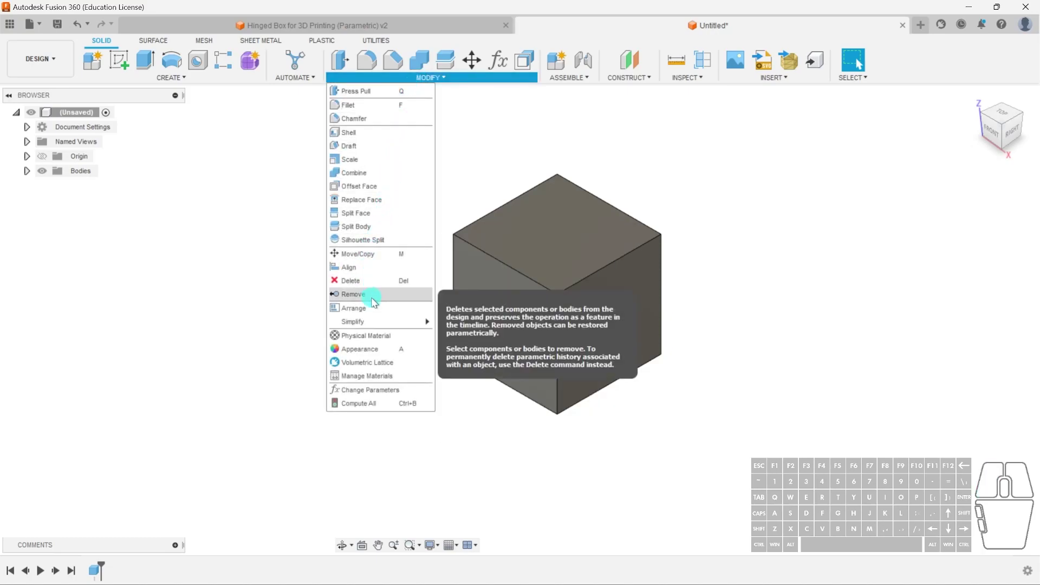
pyautogui.click(369, 132)
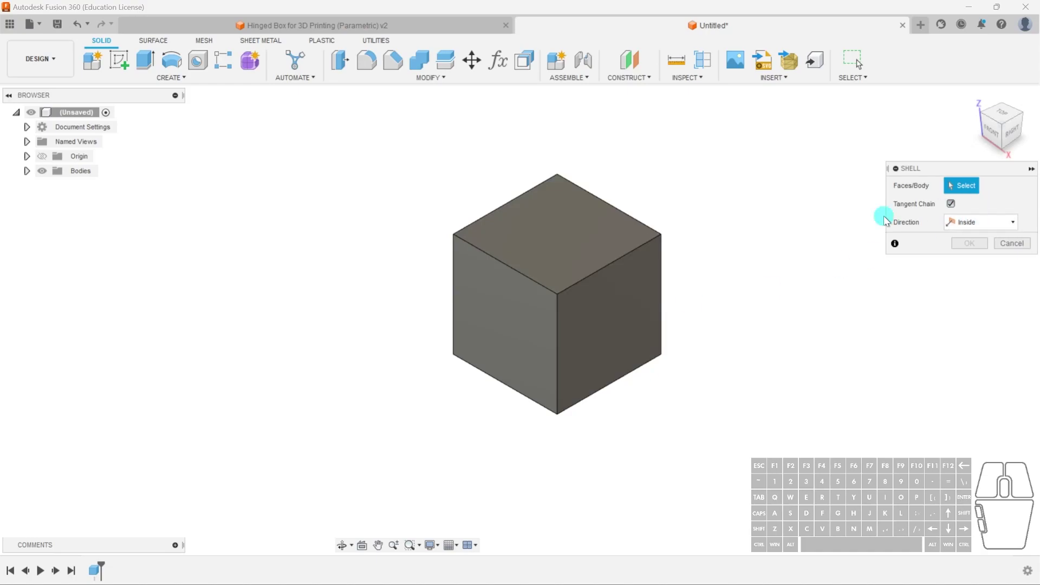
pyautogui.click(27, 171)
pyautogui.click(103, 186)
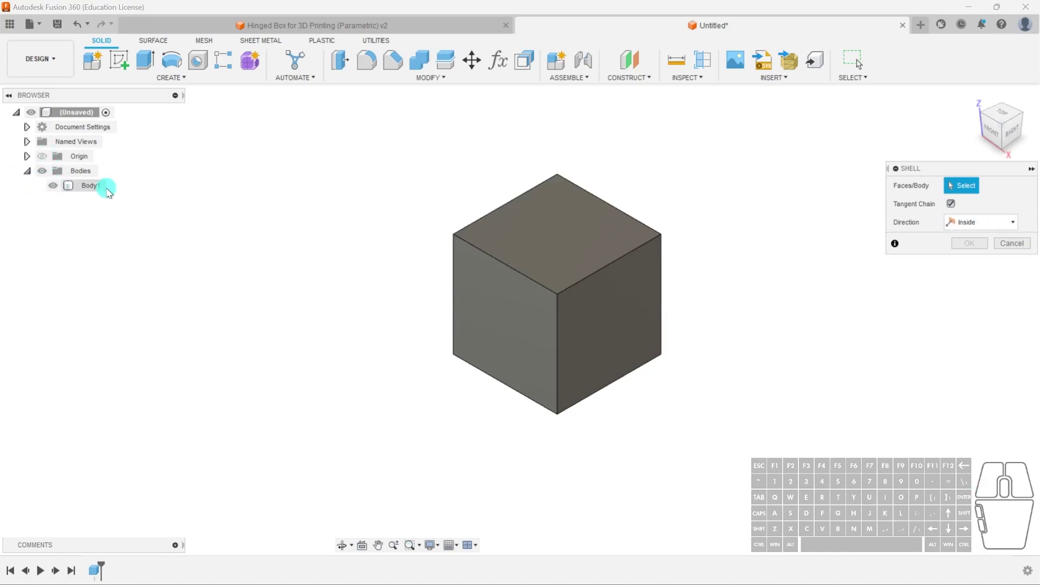
pyautogui.click(966, 262)
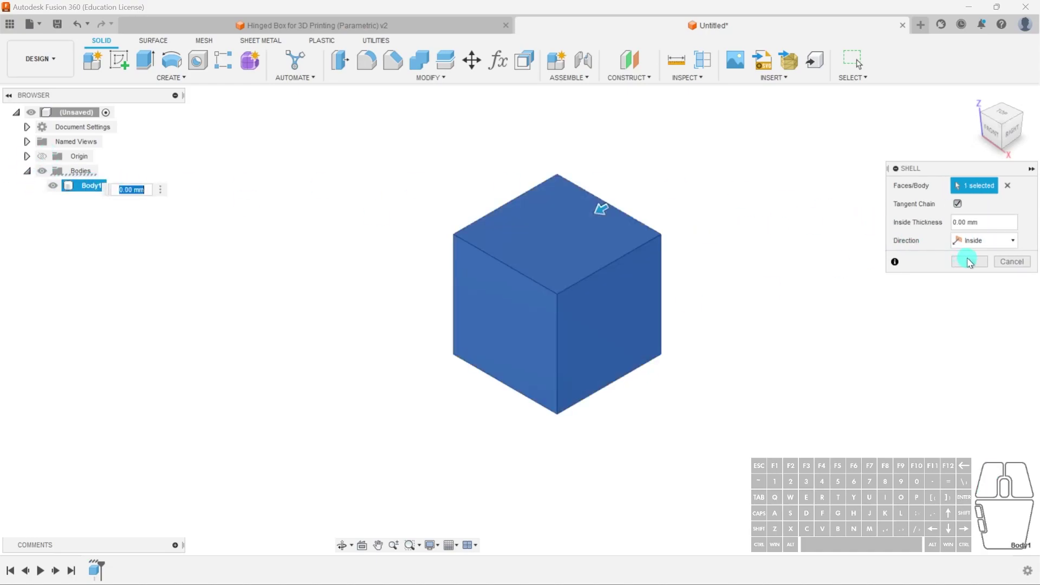
pyautogui.write('3')
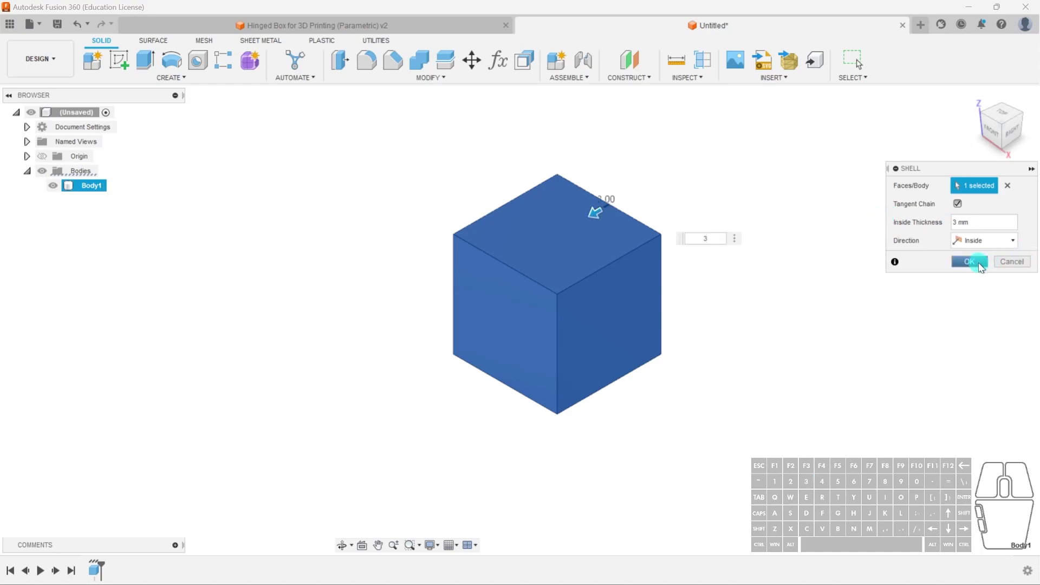
pyautogui.click(971, 263)
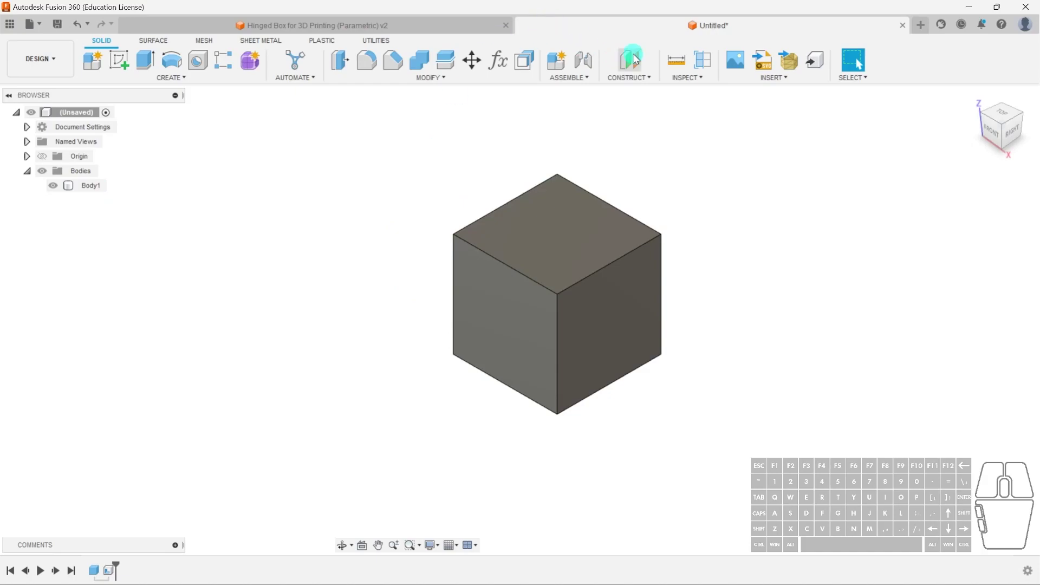
pyautogui.click(703, 61)
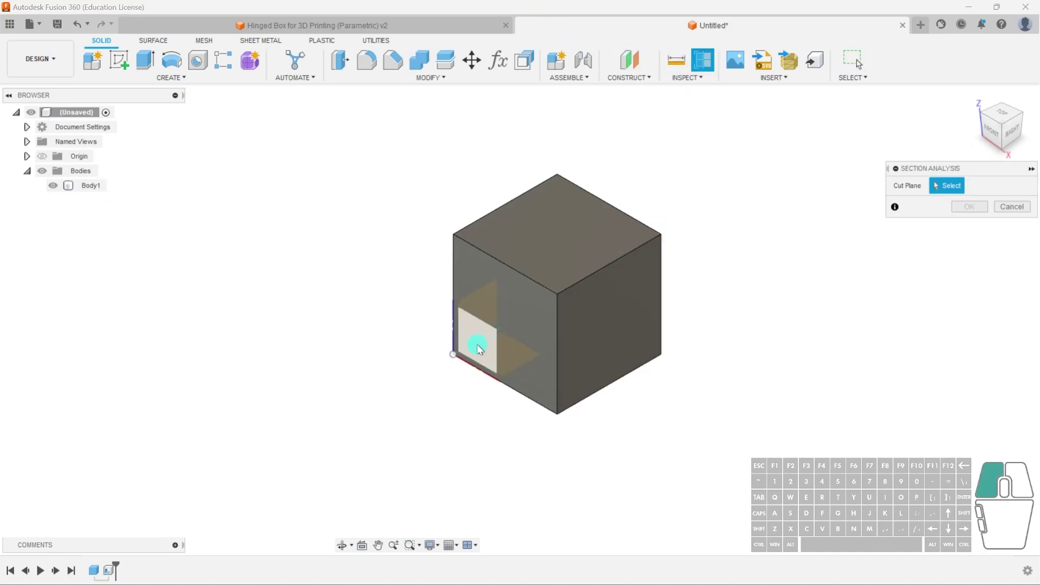
pyautogui.click(476, 344)
pyautogui.moveTo(476, 340); pyautogui.dragTo(610, 302)
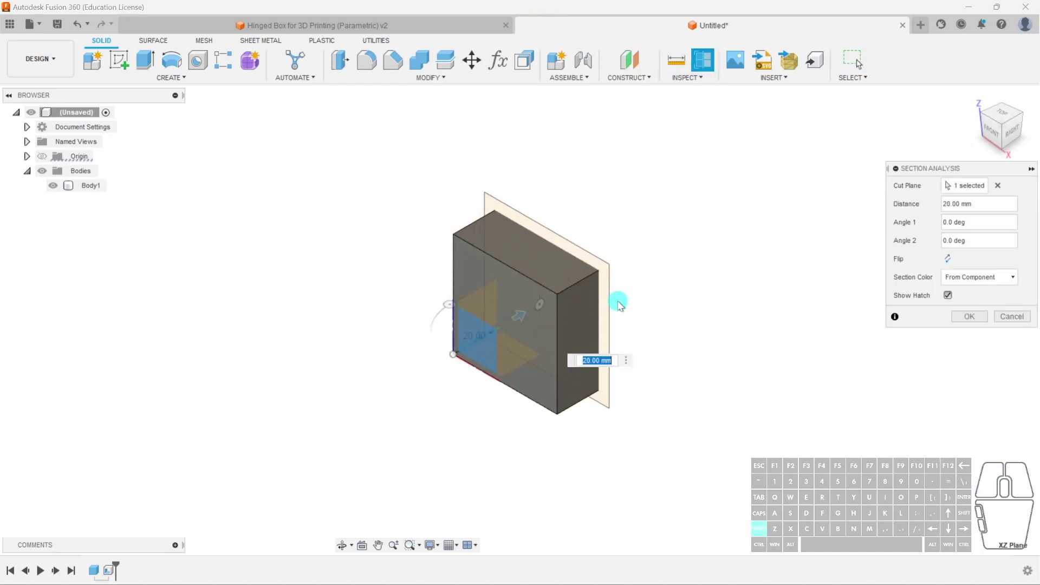
pyautogui.keyDown('shift'); pyautogui.moveTo(611, 302); pyautogui.dragTo(484, 283, button='middle'); pyautogui.keyUp('shift')
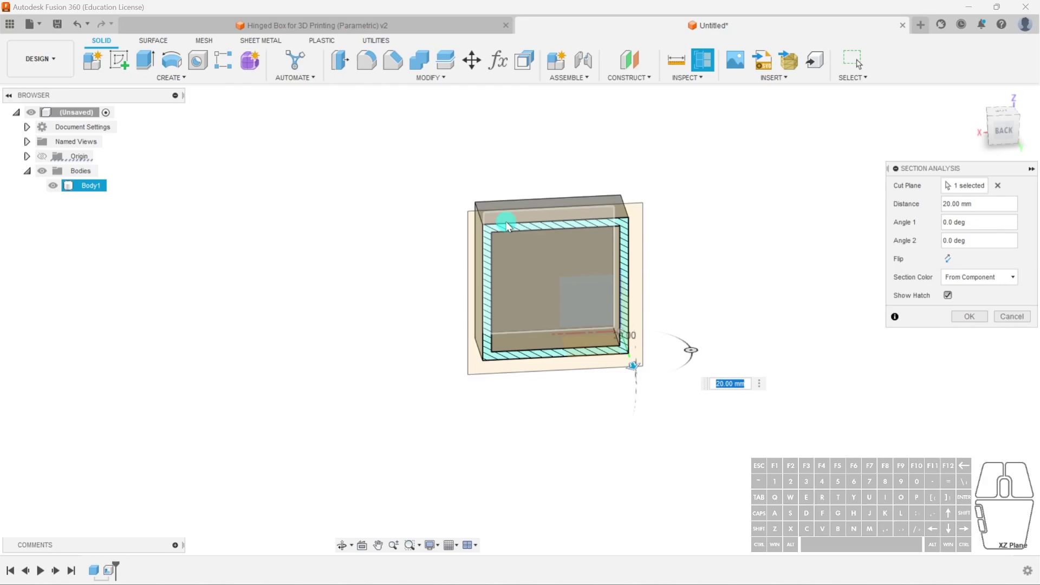
pyautogui.scroll(3, 511, 229)
pyautogui.keyDown('shift'); pyautogui.moveTo(477, 234); pyautogui.dragTo(483, 213, button='middle'); pyautogui.keyUp('shift')
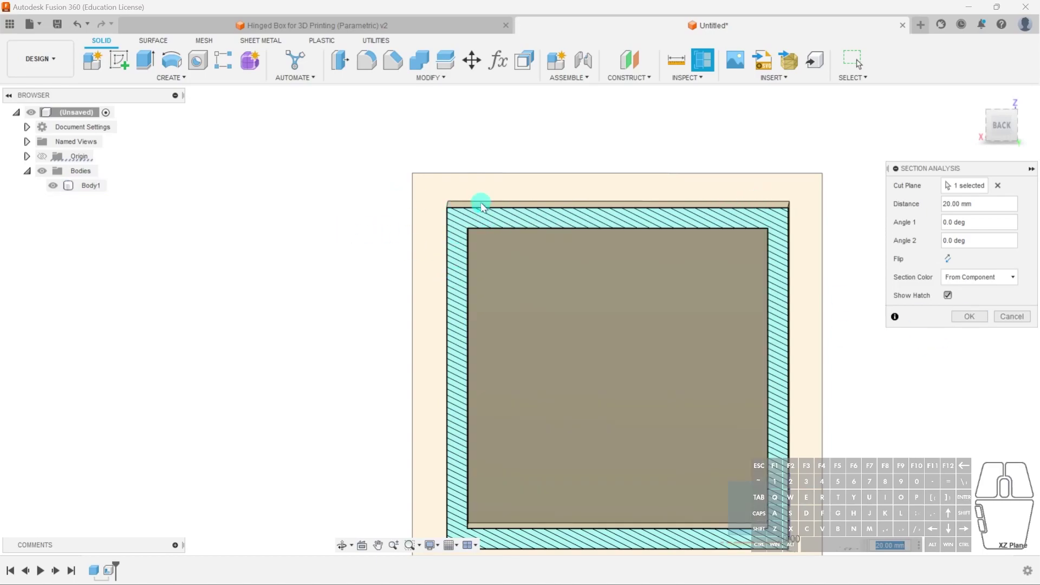
pyautogui.click(1011, 317)
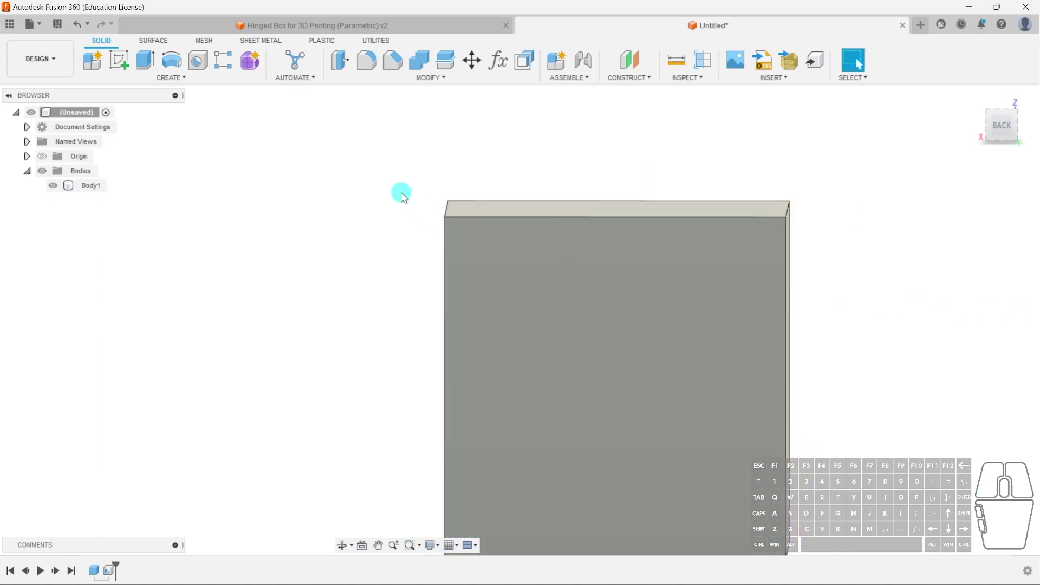
# - Create a section analysis of the cube parallel to the XZ plane at a distance of 20 mm
pyautogui.keyDown('shift'); pyautogui.moveTo(332, 202); pyautogui.dragTo(384, 218, button='middle'); pyautogui.keyUp('shift')
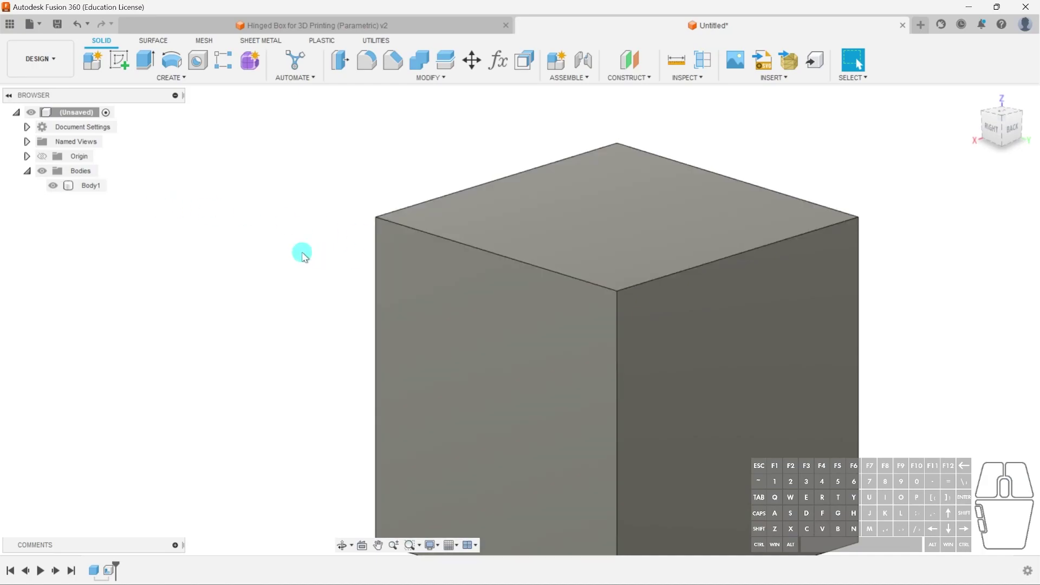
pyautogui.click(702, 60)
pyautogui.scroll(-3, 645, 266)
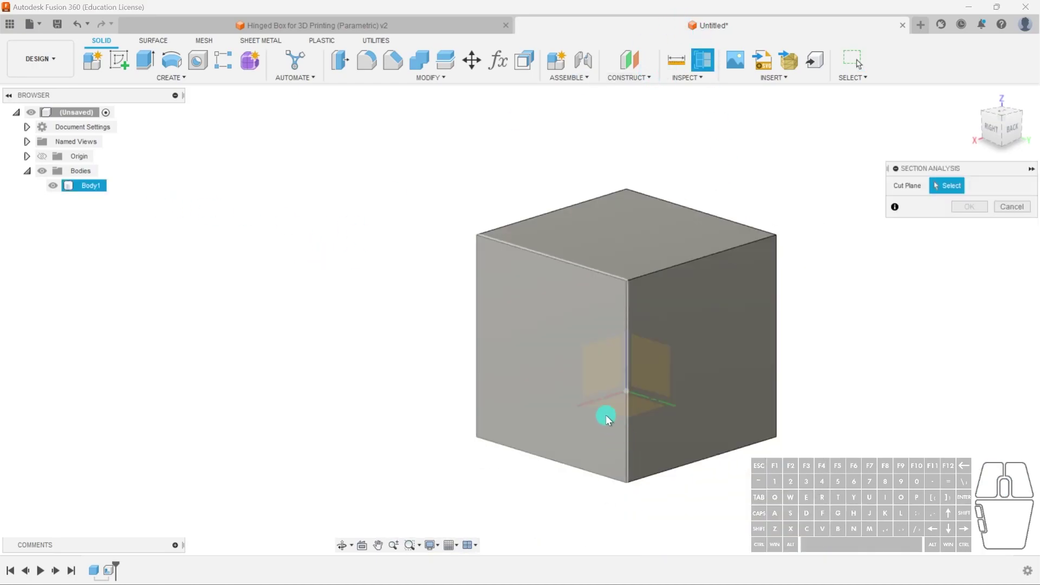
pyautogui.scroll(-5, 622, 380)
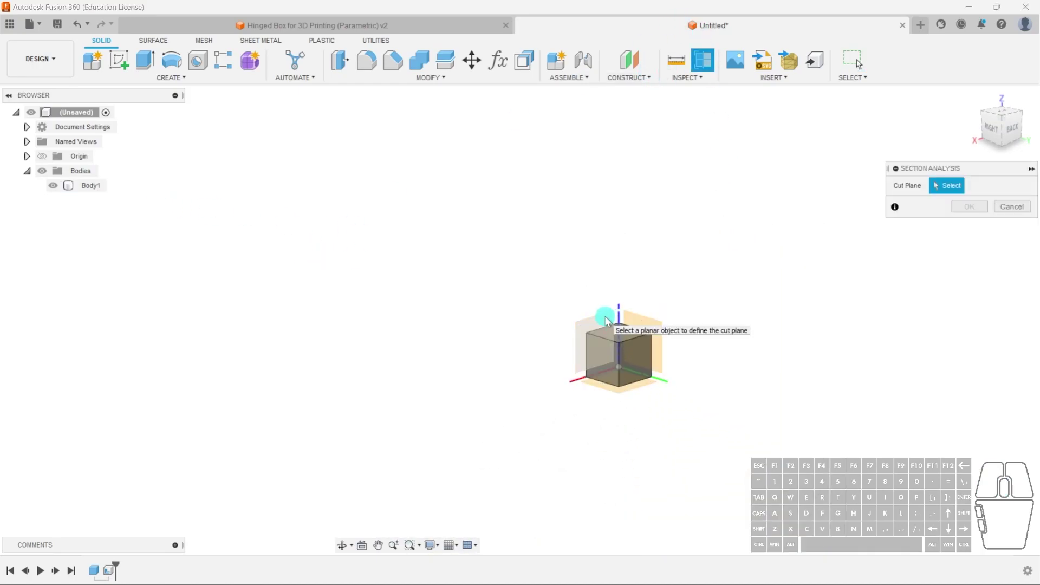
pyautogui.click(605, 321)
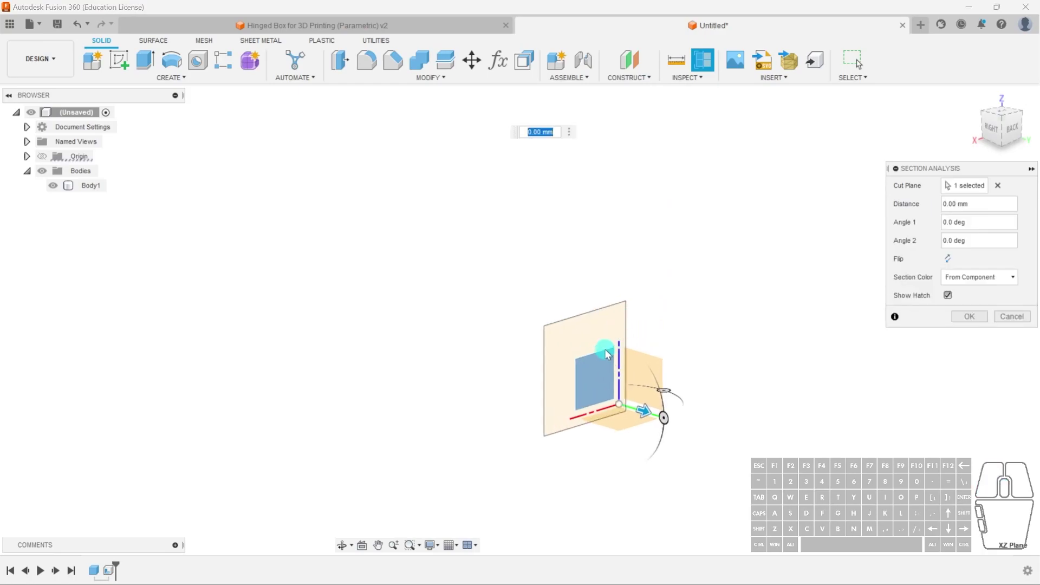
pyautogui.moveTo(653, 414); pyautogui.dragTo(662, 413)
pyautogui.scroll(3, 672, 379)
pyautogui.keyDown('shift'); pyautogui.moveTo(678, 356); pyautogui.dragTo(594, 346, button='middle'); pyautogui.keyUp('shift')
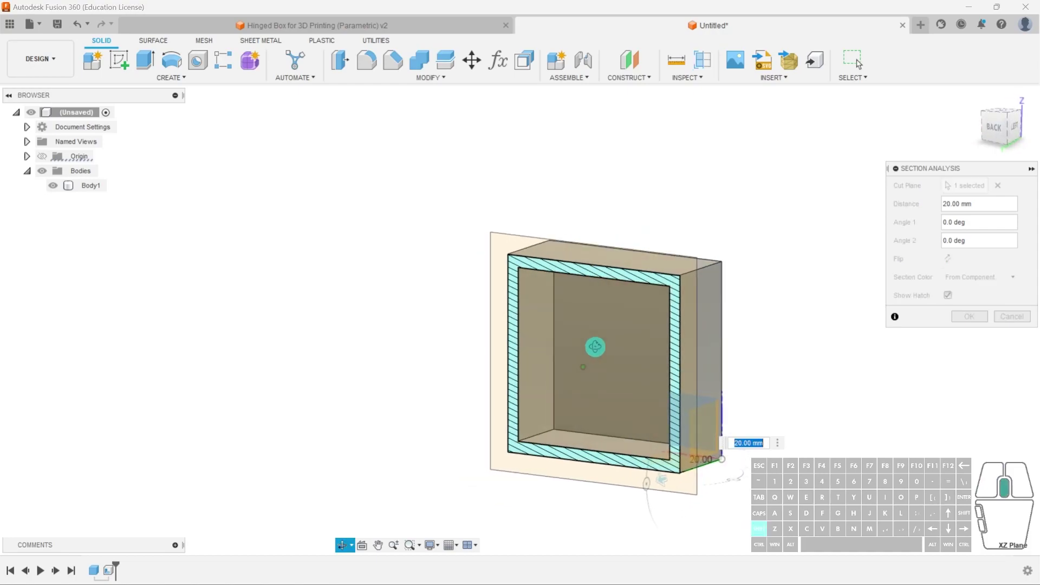
pyautogui.click(975, 316)
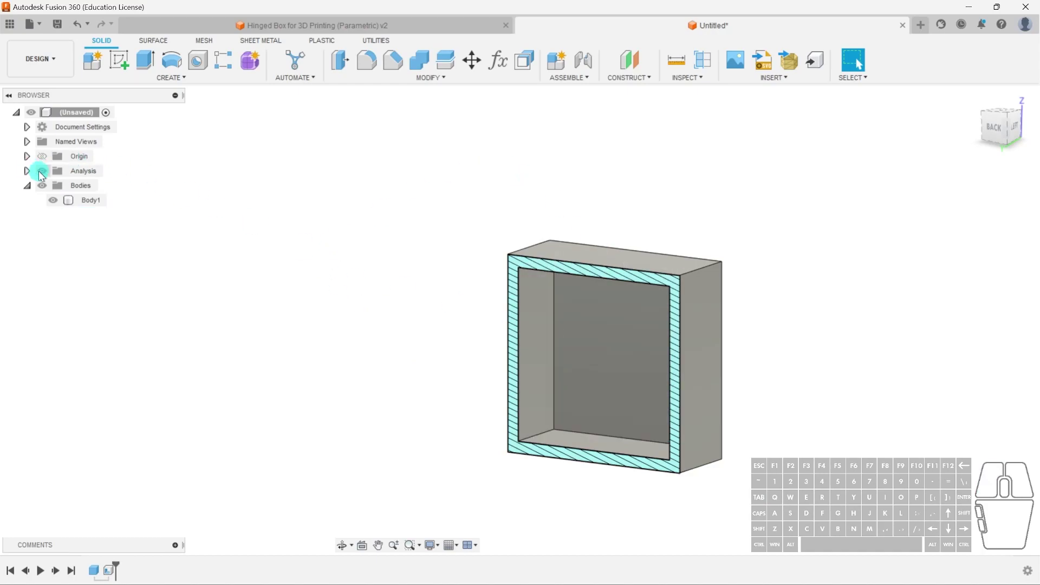
# - Expand the analyses, toggle the section's visibility off and on, and examine the cube's cut walls
pyautogui.click(28, 171)
pyautogui.click(54, 186)
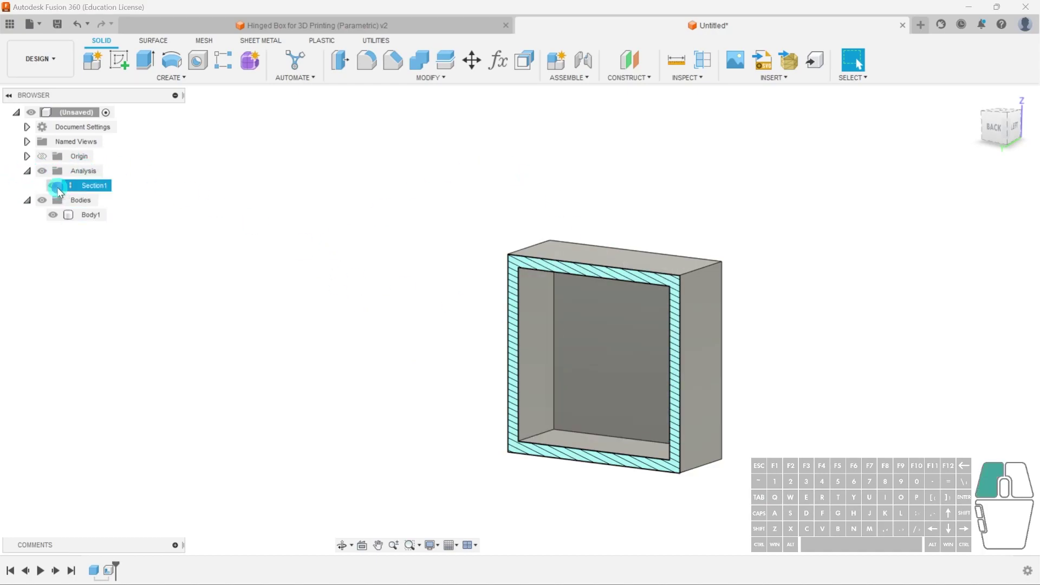
pyautogui.click(54, 186)
pyautogui.moveTo(603, 368); pyautogui.dragTo(563, 294, button='middle')
pyautogui.scroll(4, 478, 218)
pyautogui.click(522, 190)
pyautogui.keyDown('shift'); pyautogui.moveTo(558, 204); pyautogui.dragTo(544, 162, button='middle'); pyautogui.keyUp('shift')
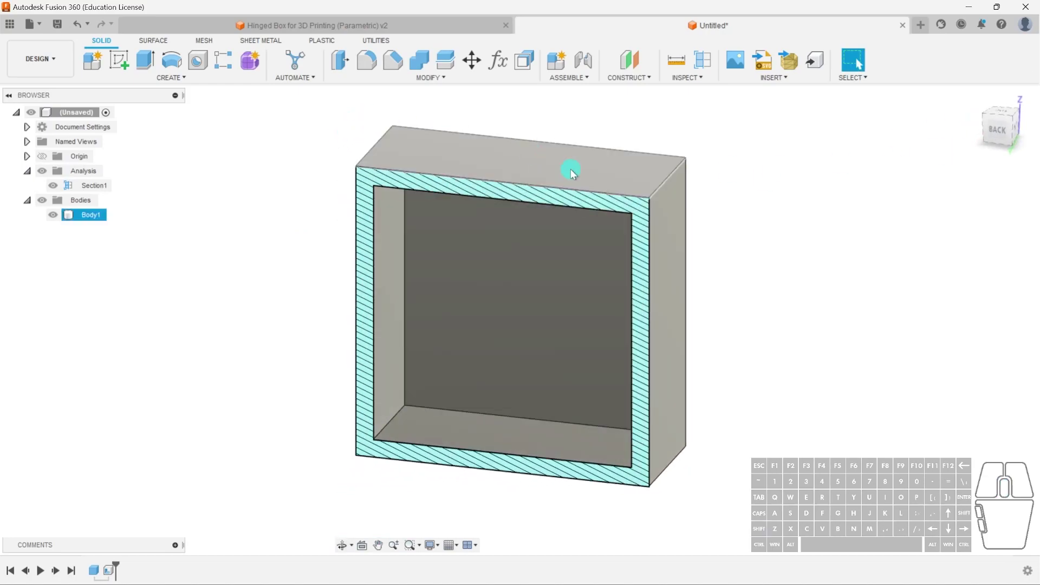
pyautogui.click(524, 61)
pyautogui.click(532, 157)
pyautogui.moveTo(532, 153)
pyautogui.mouseDown()
pyautogui.moveTo(532, 117)
pyautogui.moveTo(542, 152)
pyautogui.moveTo(546, 135)
pyautogui.moveTo(542, 153)
pyautogui.moveTo(542, 141)
pyautogui.mouseUp()
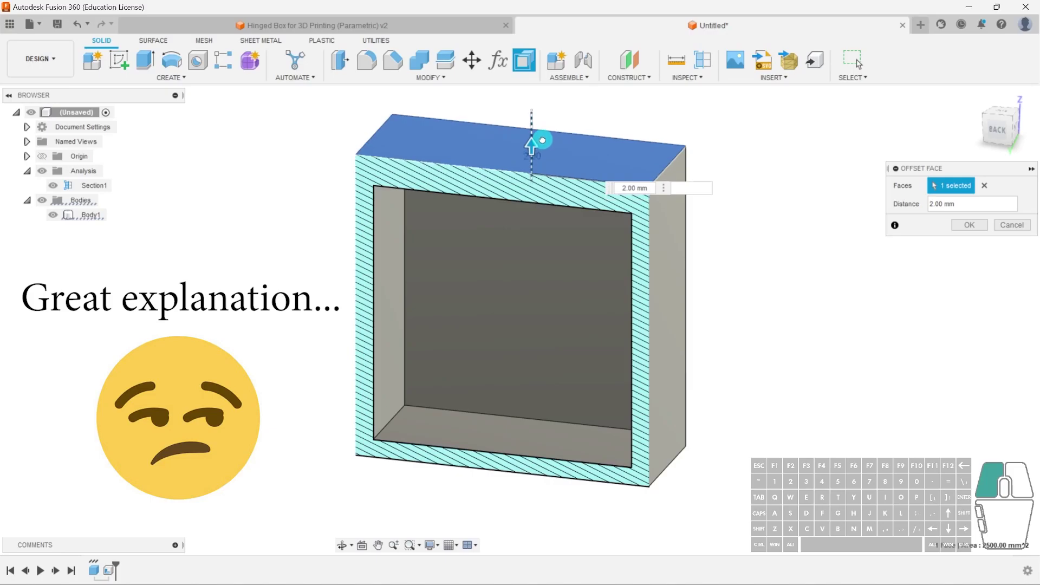
pyautogui.click(1011, 225)
pyautogui.click(595, 212)
pyautogui.press('e')
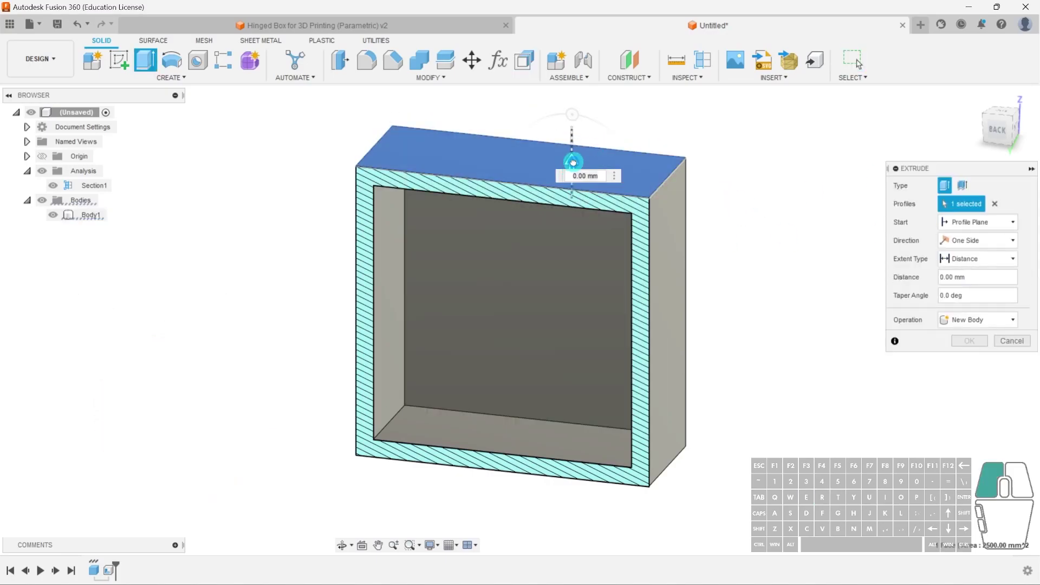
pyautogui.click(569, 131)
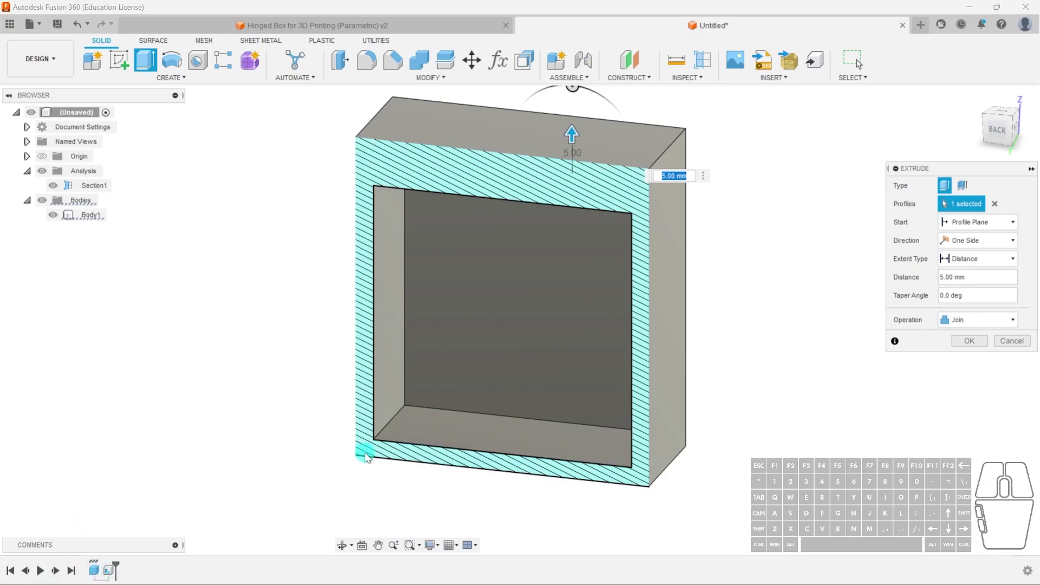
pyautogui.click(1012, 341)
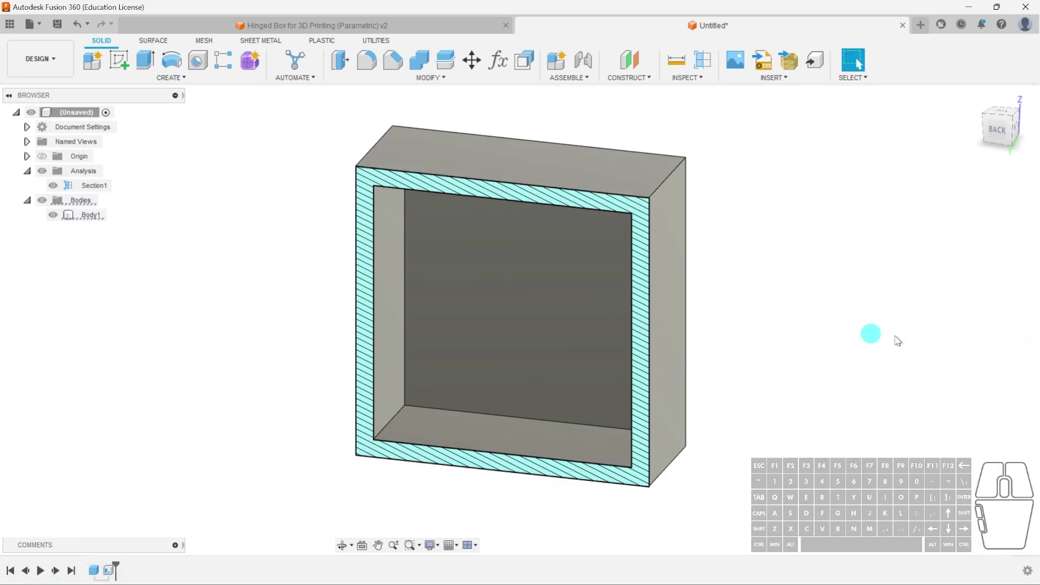
# - Offset the cube's top face outward with Offset Face and examine the thickened top wall in the section
pyautogui.click(524, 61)
pyautogui.click(537, 162)
pyautogui.moveTo(538, 158)
pyautogui.mouseDown()
pyautogui.moveTo(537, 133)
pyautogui.moveTo(538, 148)
pyautogui.mouseUp()
pyautogui.click(970, 225)
pyautogui.keyDown('shift'); pyautogui.moveTo(425, 290); pyautogui.dragTo(478, 271, button='middle'); pyautogui.keyUp('shift')
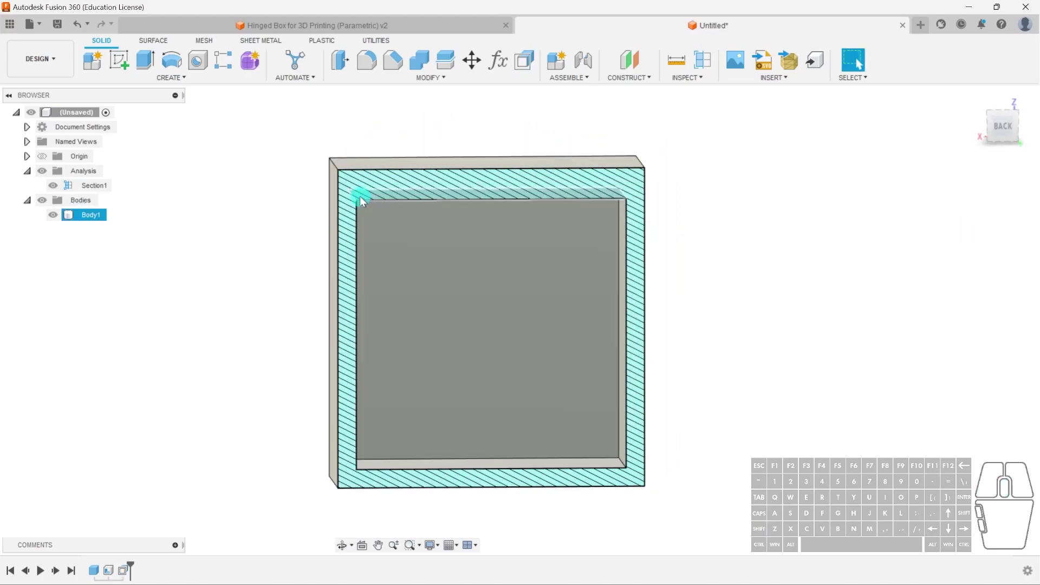
pyautogui.click(670, 234)
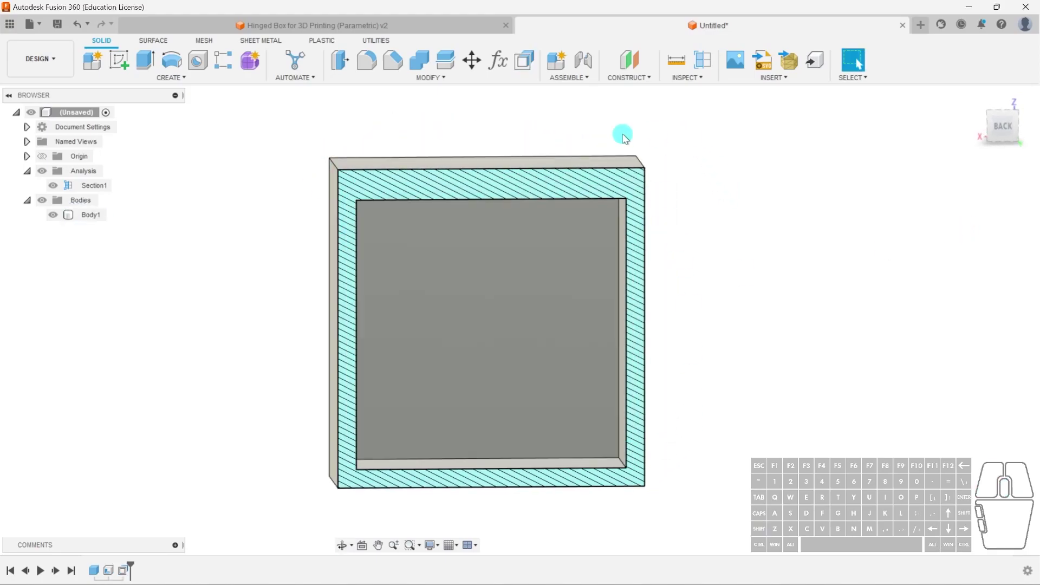
pyautogui.click(400, 180)
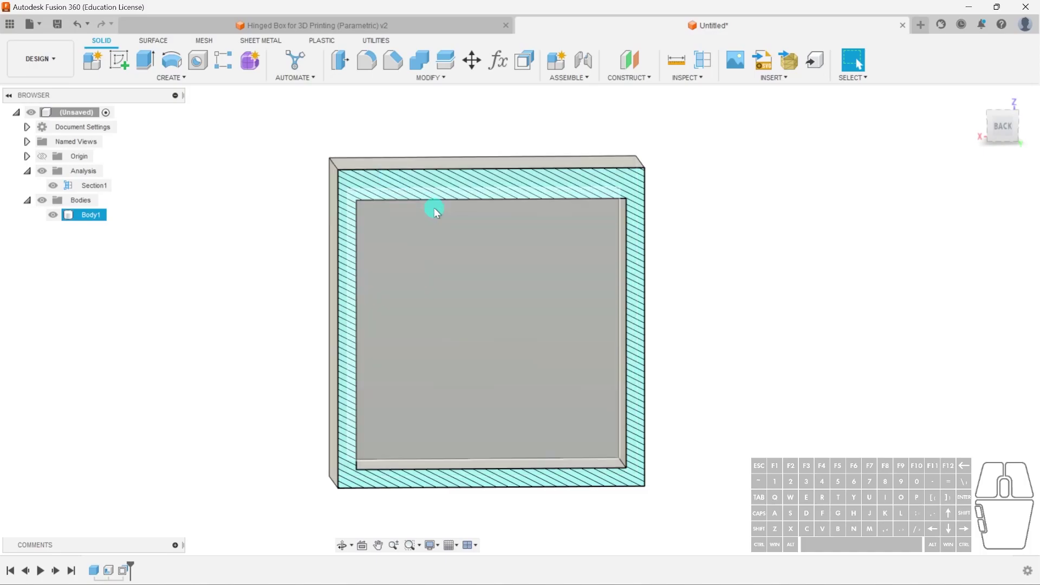
pyautogui.scroll(4, 446, 203)
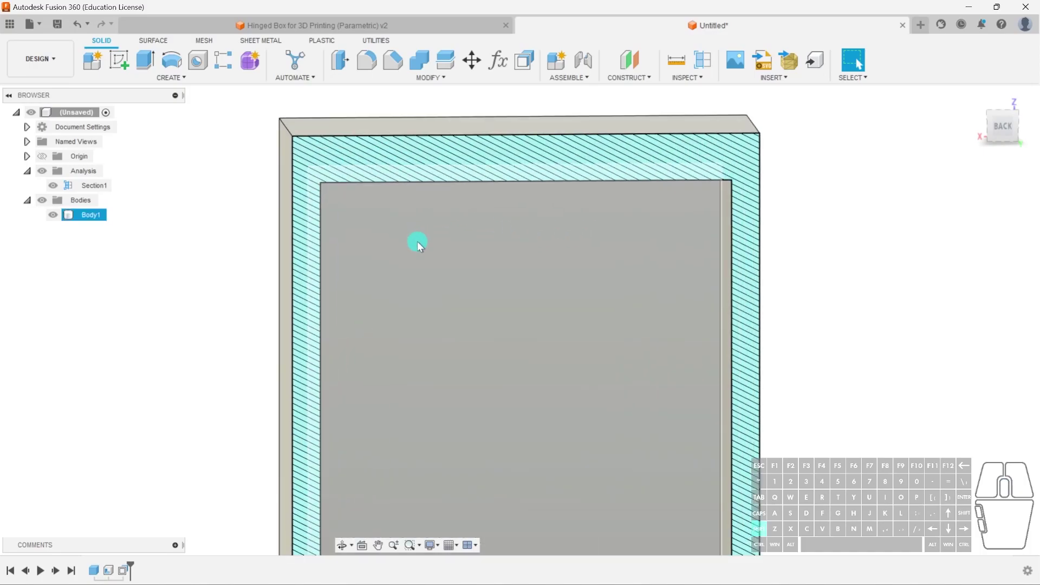
pyautogui.keyDown('shift'); pyautogui.moveTo(534, 238); pyautogui.dragTo(546, 167, button='middle'); pyautogui.keyUp('shift')
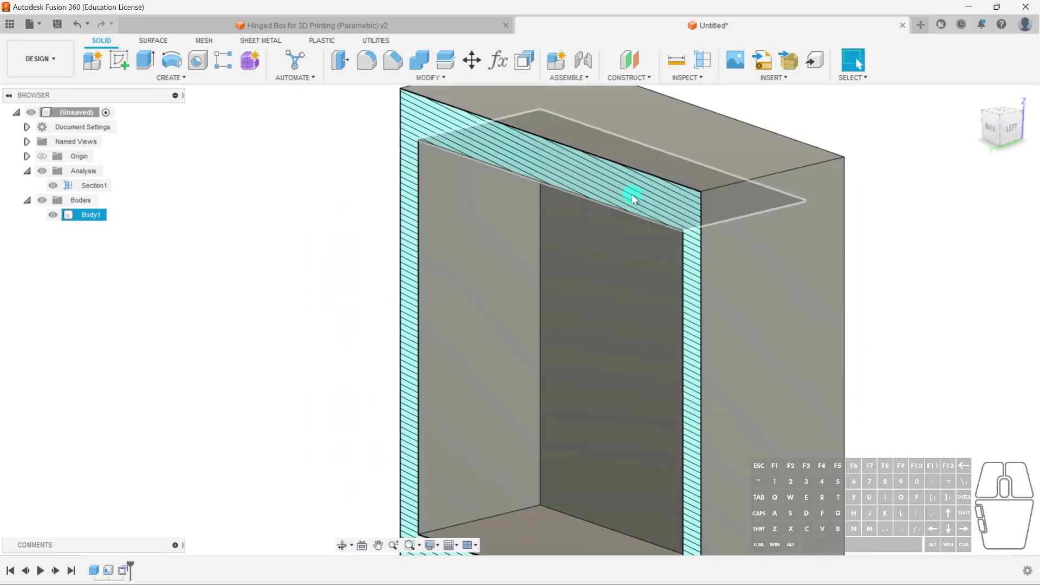
pyautogui.keyDown('shift'); pyautogui.moveTo(605, 236); pyautogui.dragTo(646, 228, button='middle'); pyautogui.keyUp('shift')
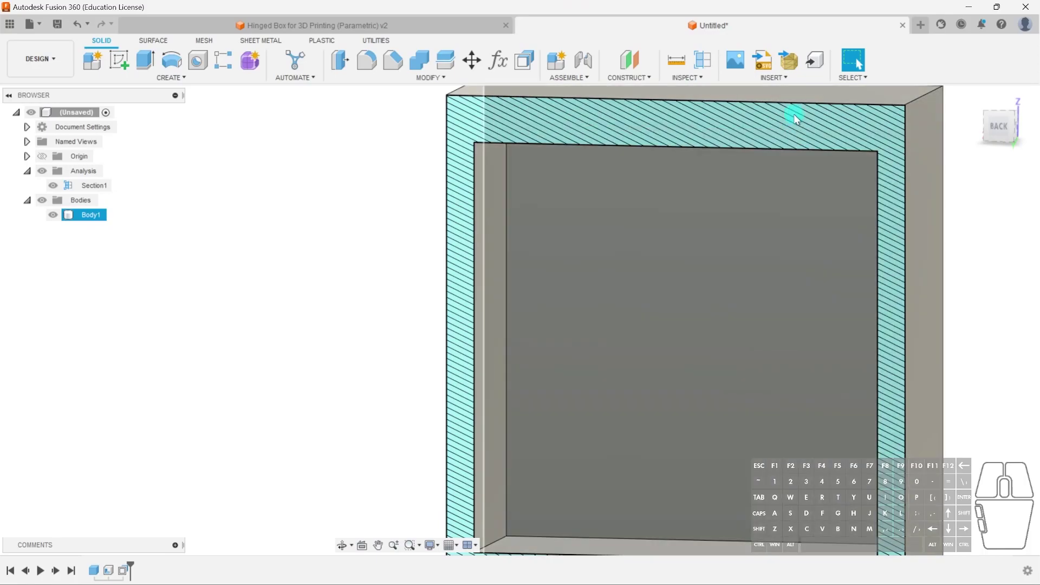
# - Start a sketch on the cube's outer face opposite the section cut and view the cut walls squarely from the back
pyautogui.moveTo(600, 202); pyautogui.dragTo(450, 237, button='middle')
pyautogui.click(119, 60)
pyautogui.keyDown('shift'); pyautogui.moveTo(680, 304); pyautogui.dragTo(556, 316, button='middle'); pyautogui.keyUp('shift')
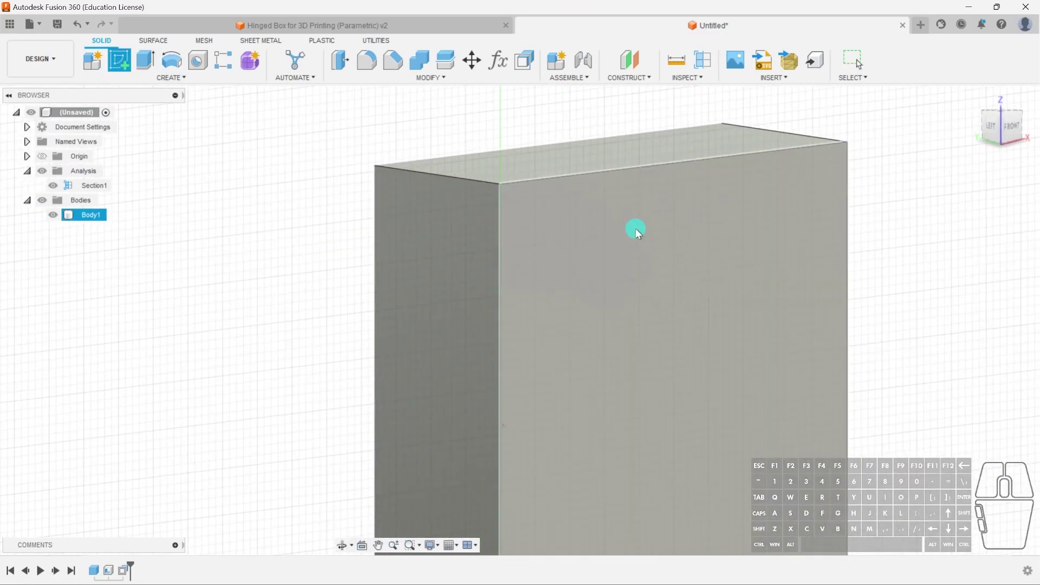
pyautogui.click(690, 252)
pyautogui.moveTo(457, 253)
pyautogui.keyDown('shift'); pyautogui.mouseDown(button='middle')
pyautogui.moveTo(546, 244)
pyautogui.moveTo(645, 261)
pyautogui.mouseUp(button='middle'); pyautogui.keyUp('shift')
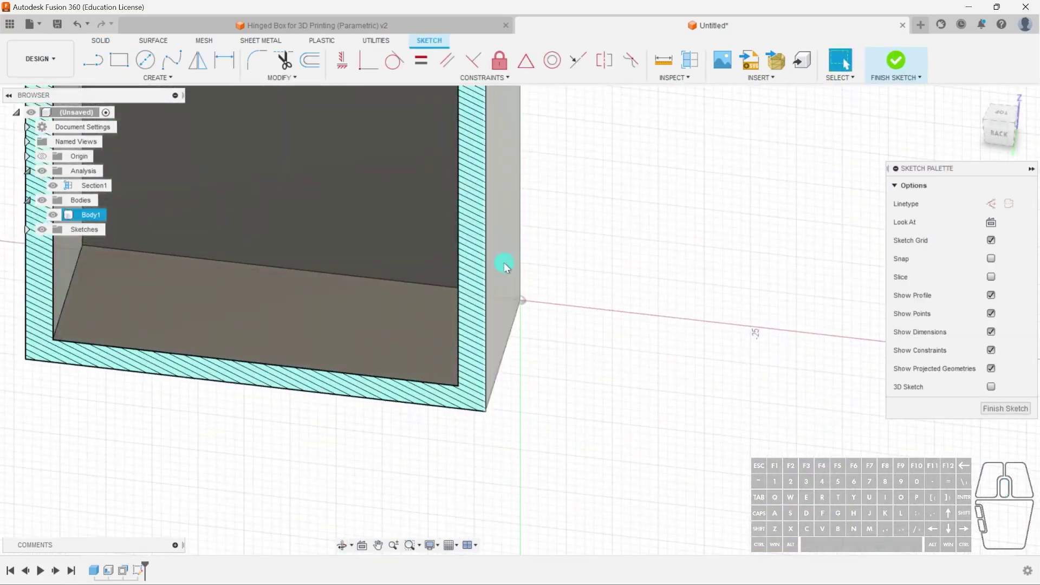
pyautogui.moveTo(412, 179); pyautogui.dragTo(654, 356, button='middle')
pyautogui.moveTo(582, 227); pyautogui.dragTo(624, 304, button='middle')
pyautogui.click(1004, 135)
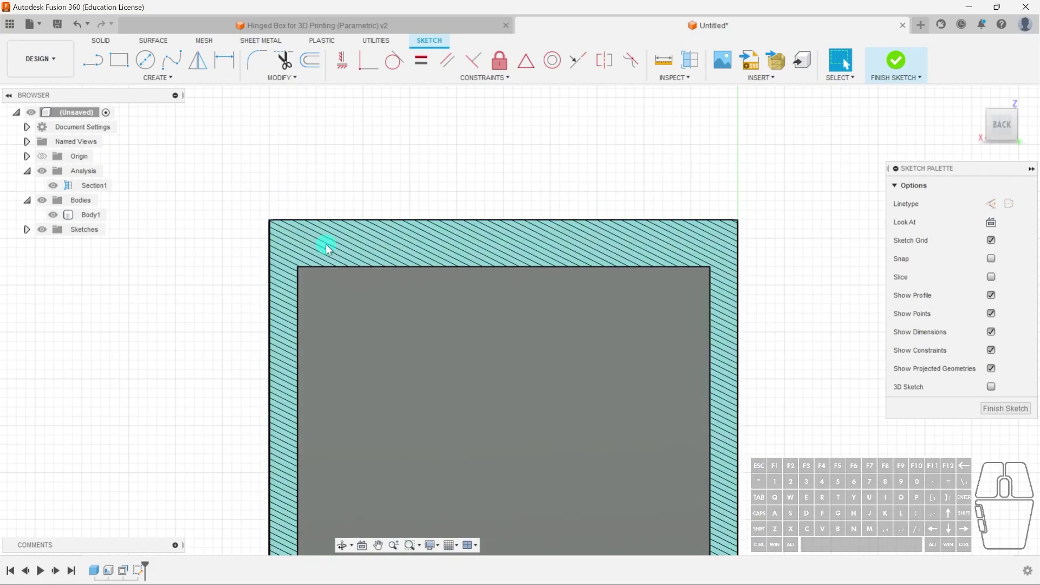
pyautogui.click(92, 59)
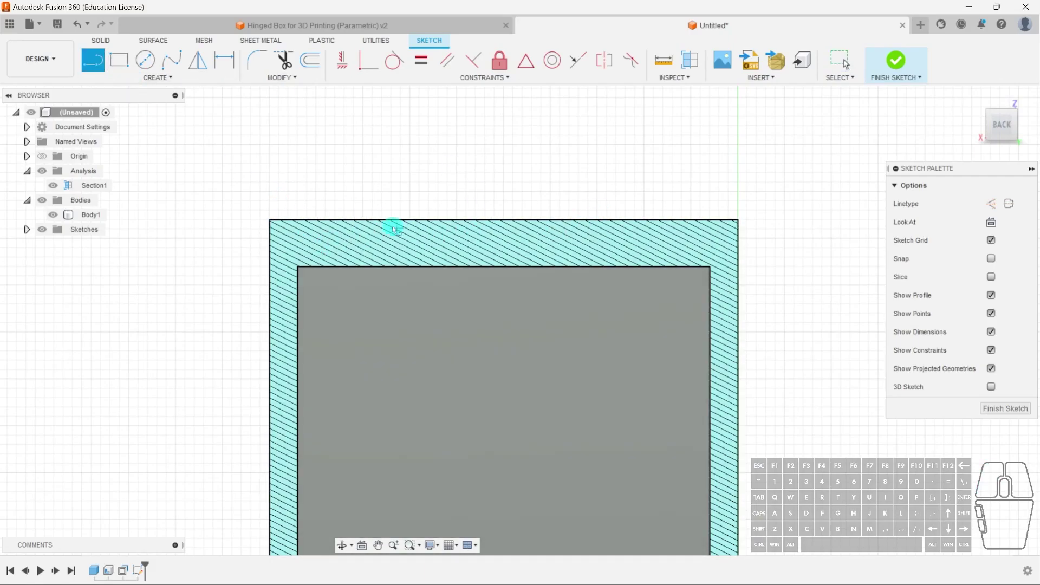
pyautogui.click(342, 221)
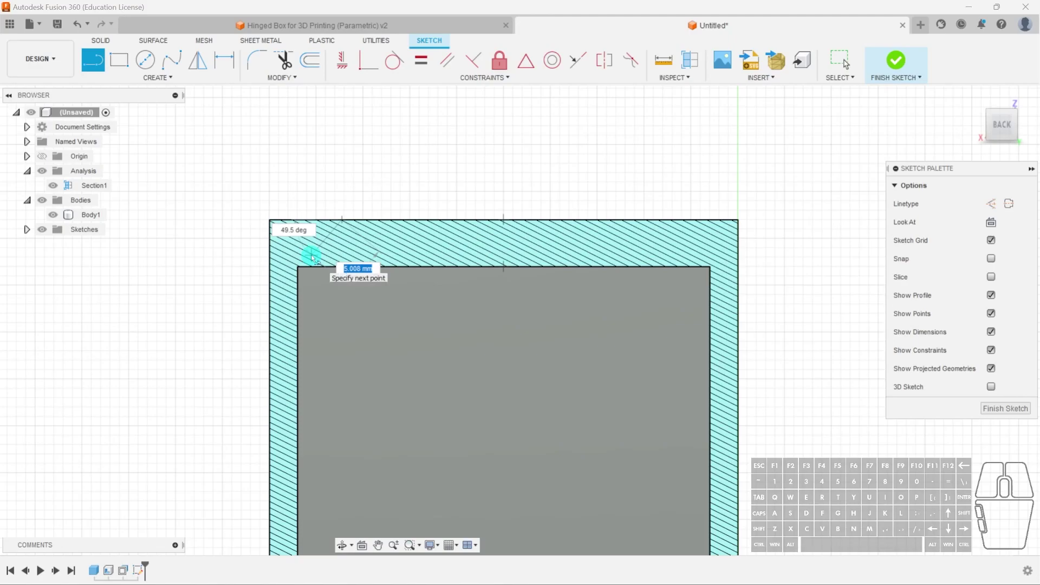
pyautogui.press('Escape')
# - Draw a vertical line about 8 mm long upward from the midpoint of the cube's top edge and make it construction
pyautogui.press('l')
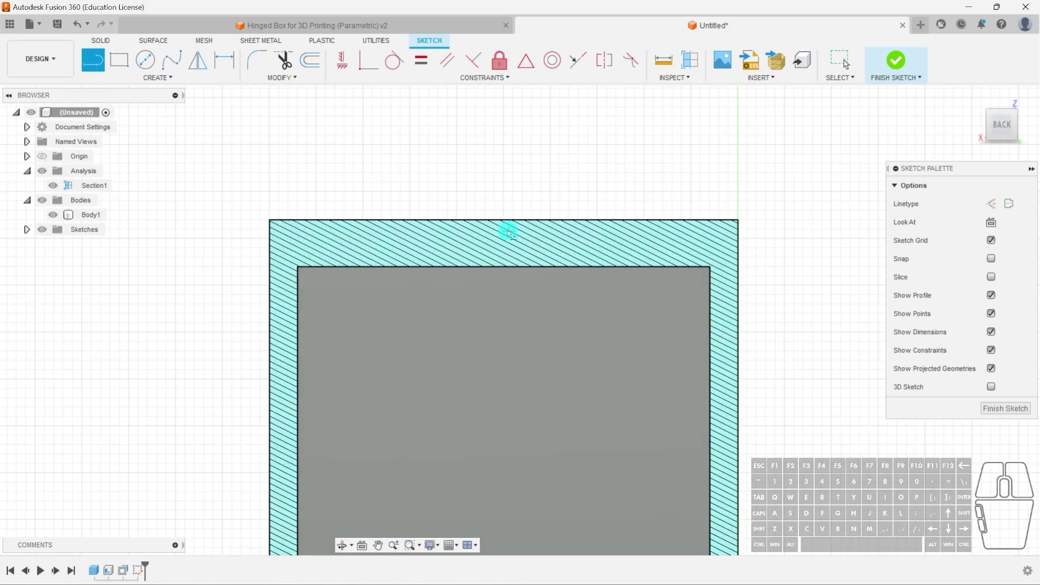
pyautogui.click(503, 220)
pyautogui.click(503, 146)
pyautogui.press('Escape')
pyautogui.click(512, 214)
pyautogui.press('x')
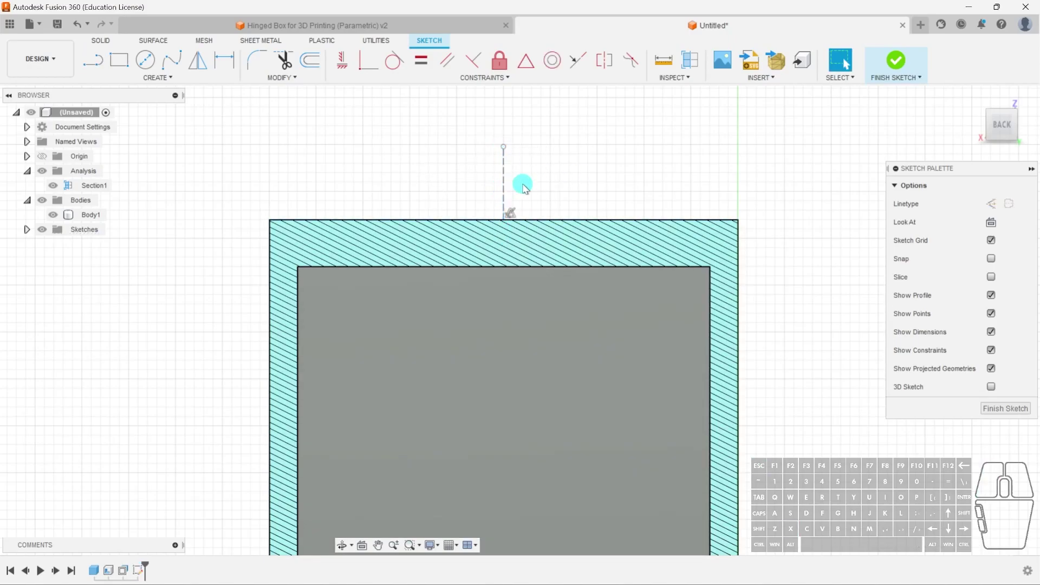
# - Draw a horizontal line along the cube's top edge from the construction line's lower end and set its length to 20 mm
pyautogui.click(97, 65)
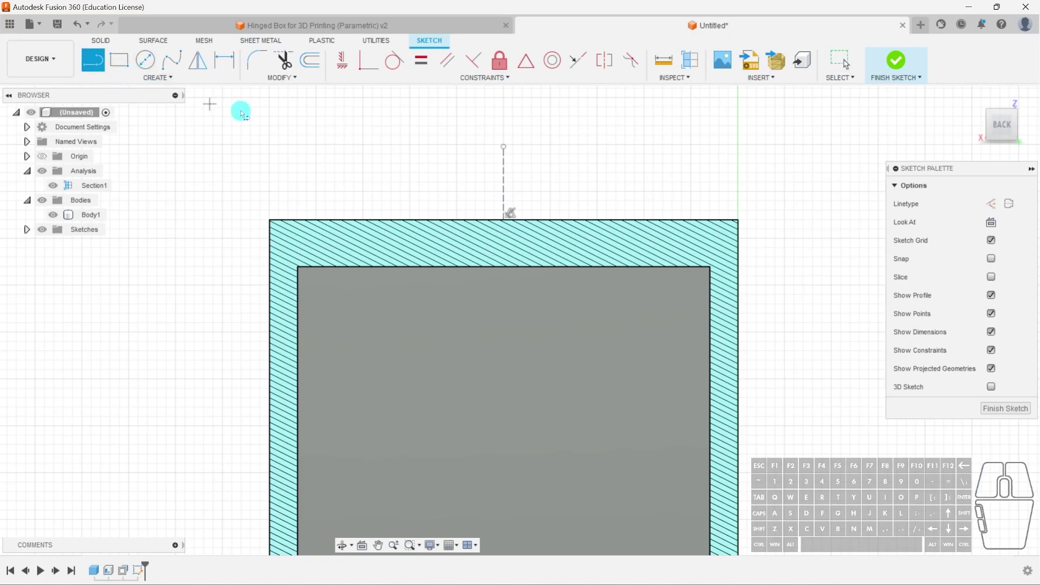
pyautogui.click(503, 221)
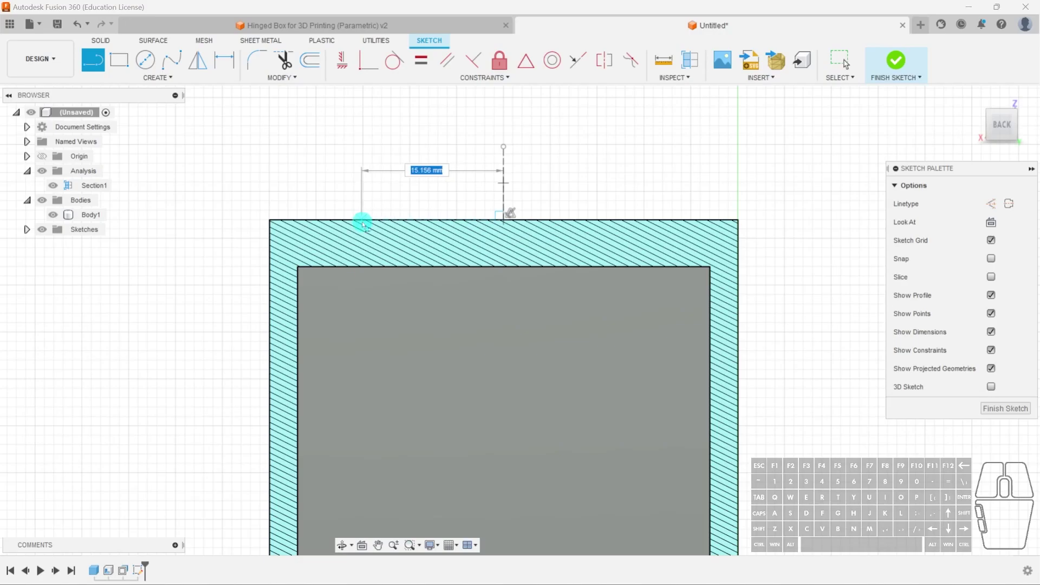
pyautogui.press('Tab')
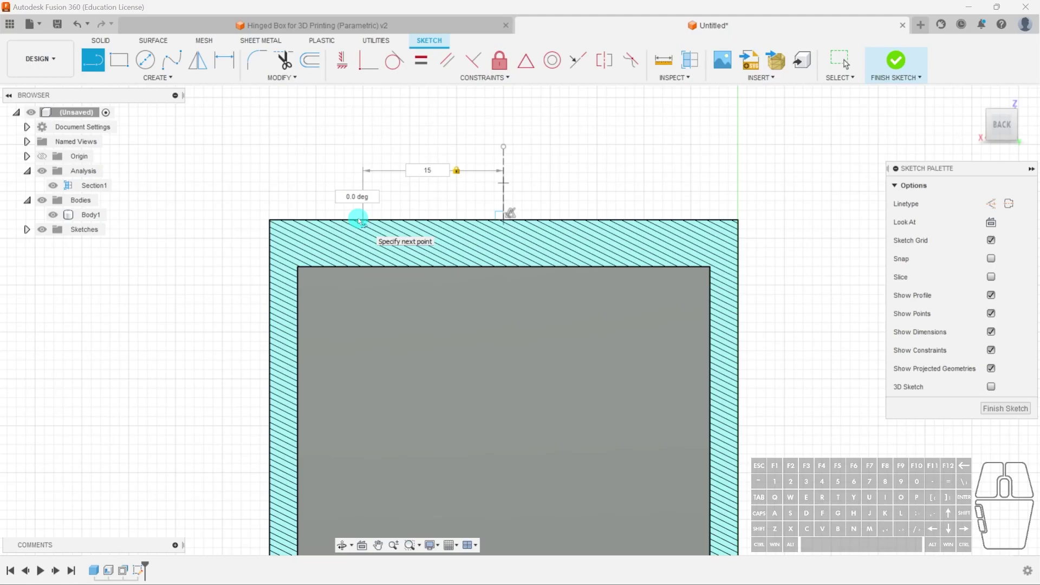
pyautogui.click(359, 219)
pyautogui.press('Escape')
pyautogui.doubleClick(431, 165)
pyautogui.write('20')
pyautogui.press('Return')
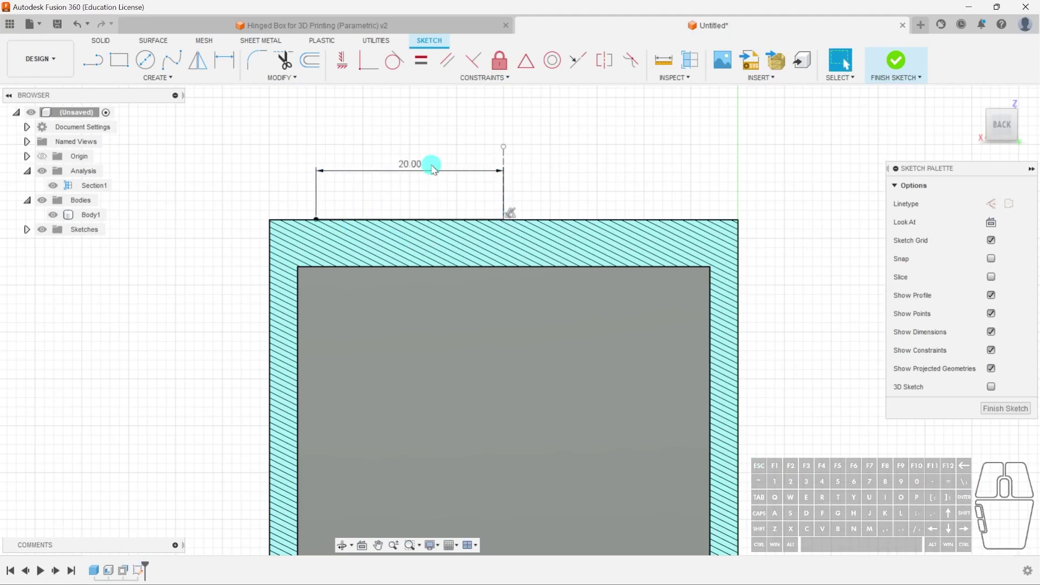
# - Draw a slanted line at 135° from the outer end of the 20 mm line down to the top wall's inner edge
pyautogui.press('l')
pyautogui.click(315, 220)
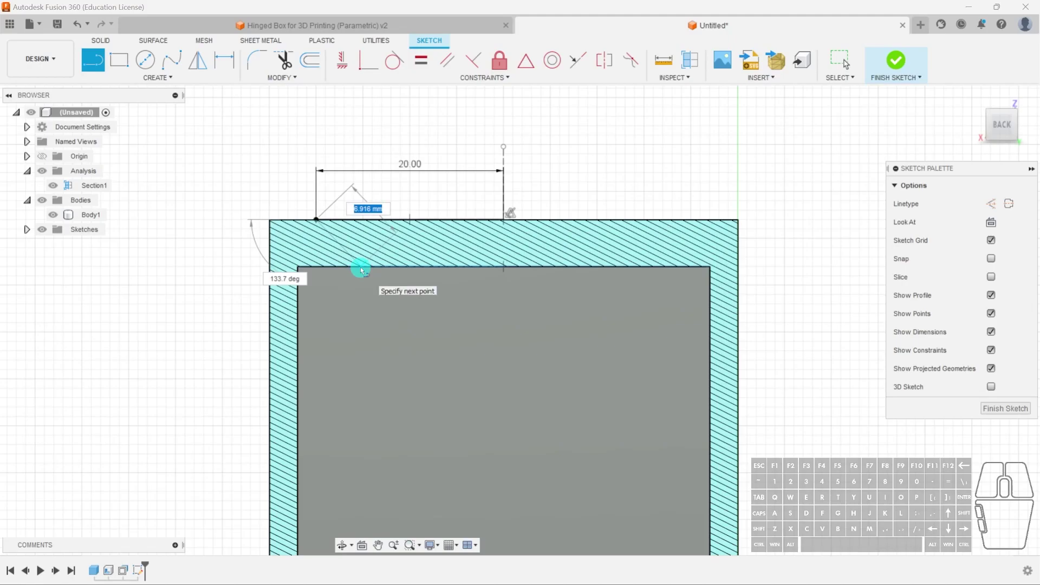
pyautogui.press('Tab')
pyautogui.write('135')
pyautogui.press('Tab')
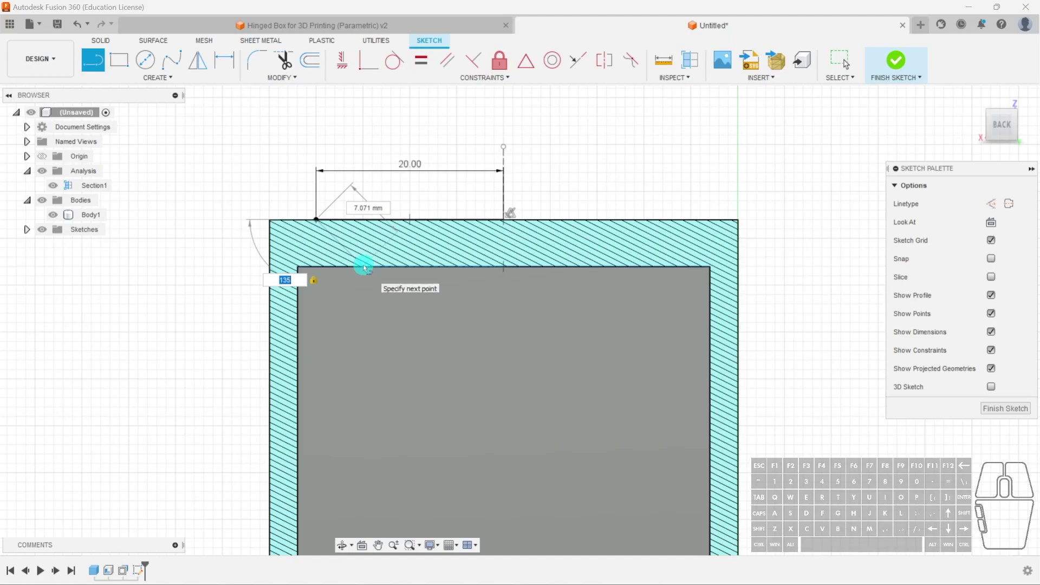
pyautogui.click(364, 268)
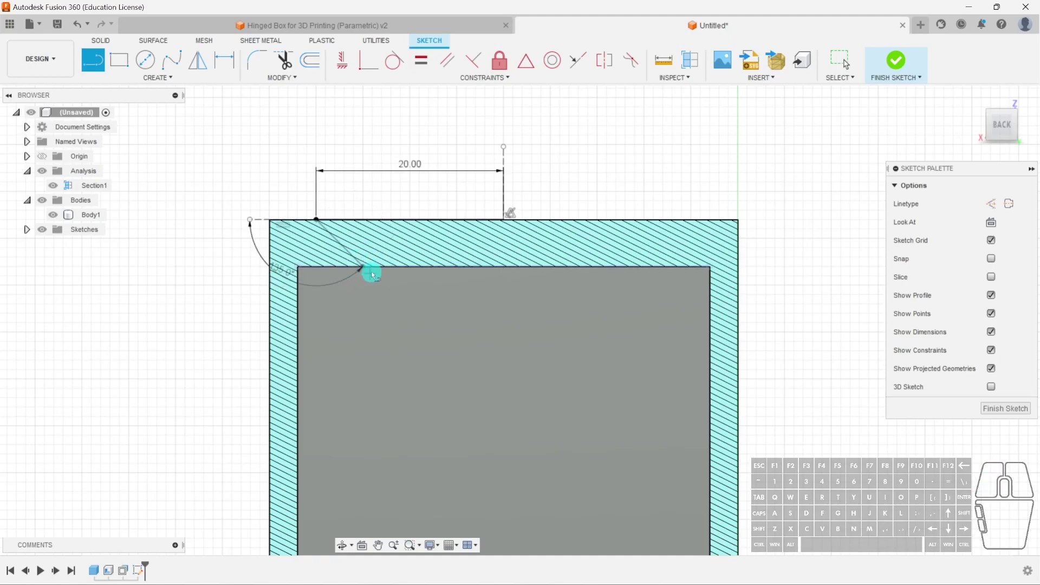
# - Draw a horizontal line from the slanted line's lower end to the midpoint of the top wall's inner edge
pyautogui.click(362, 268)
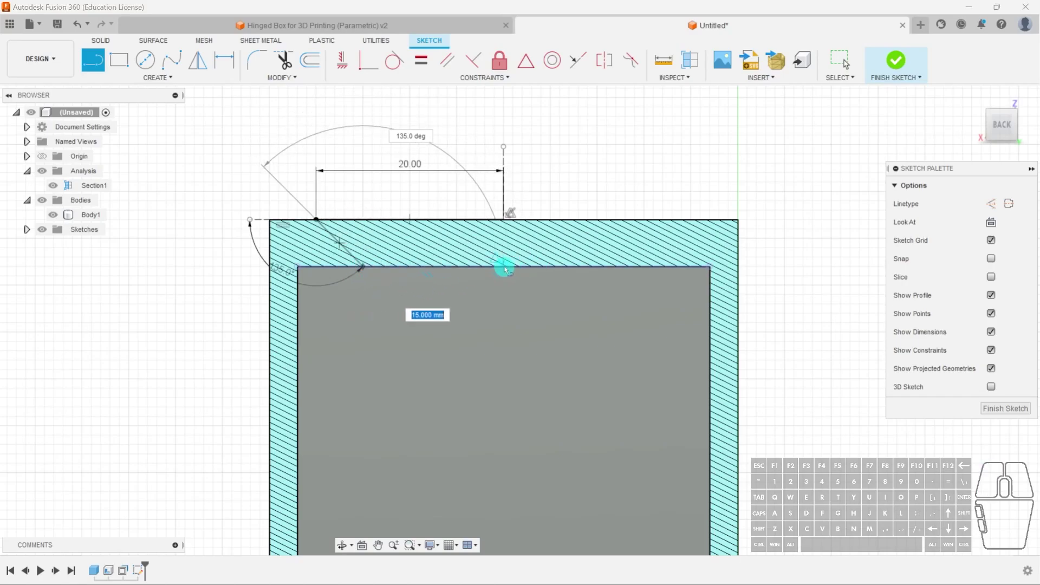
pyautogui.press('Escape')
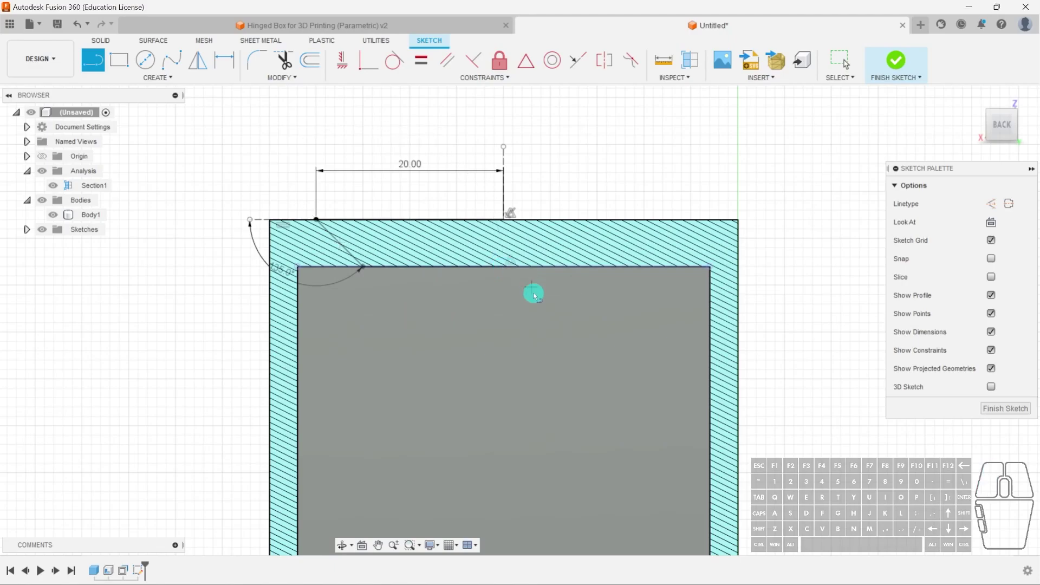
pyautogui.press('Escape')
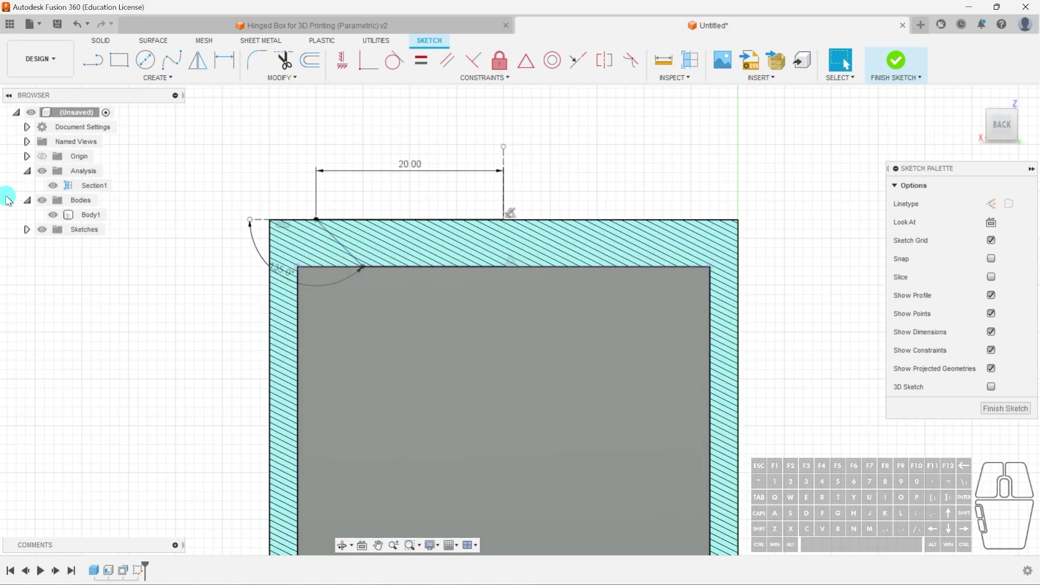
# - Hide all bodies so that only the sketch lines are displayed
pyautogui.click(43, 201)
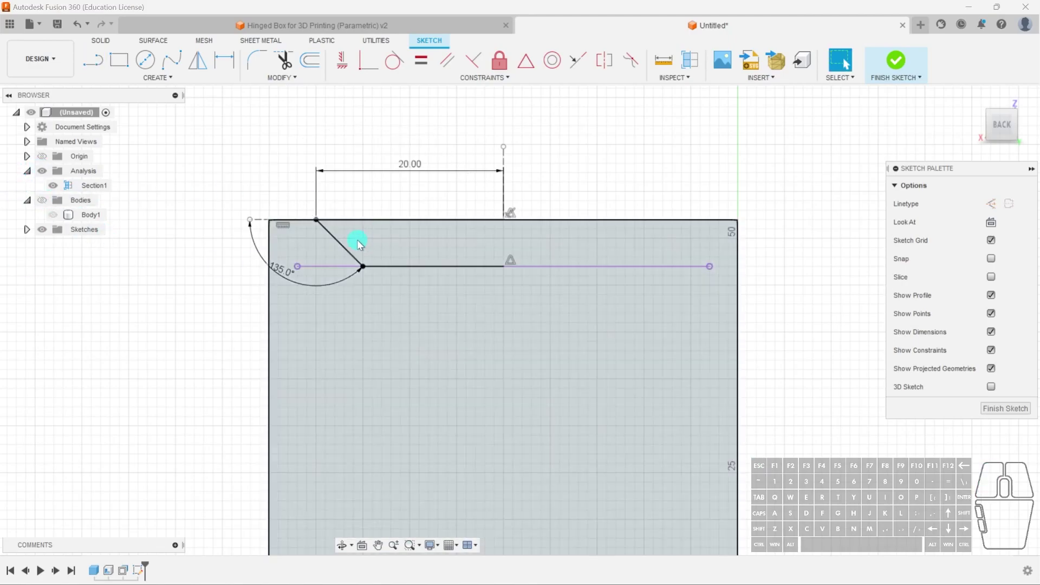
pyautogui.doubleClick(344, 247)
pyautogui.click(196, 347)
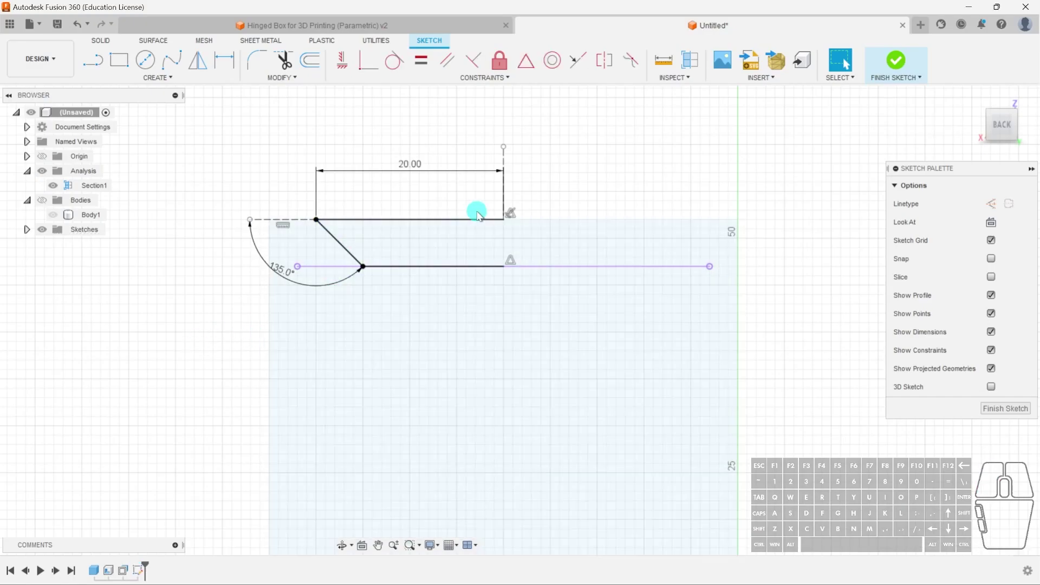
# - Mirror the three connected profile lines about the vertical construction line
pyautogui.click(205, 60)
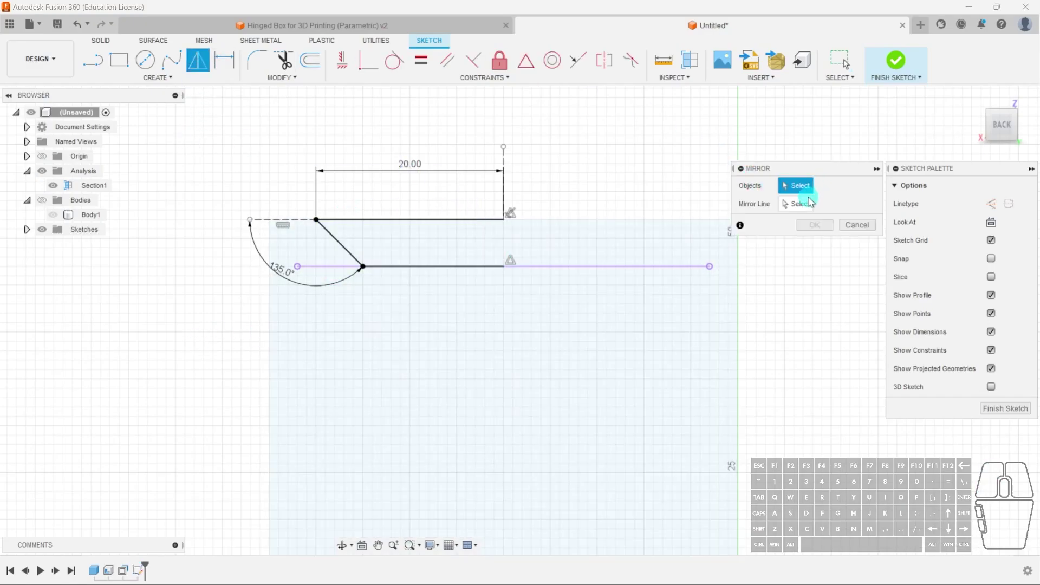
pyautogui.doubleClick(423, 219)
pyautogui.click(801, 203)
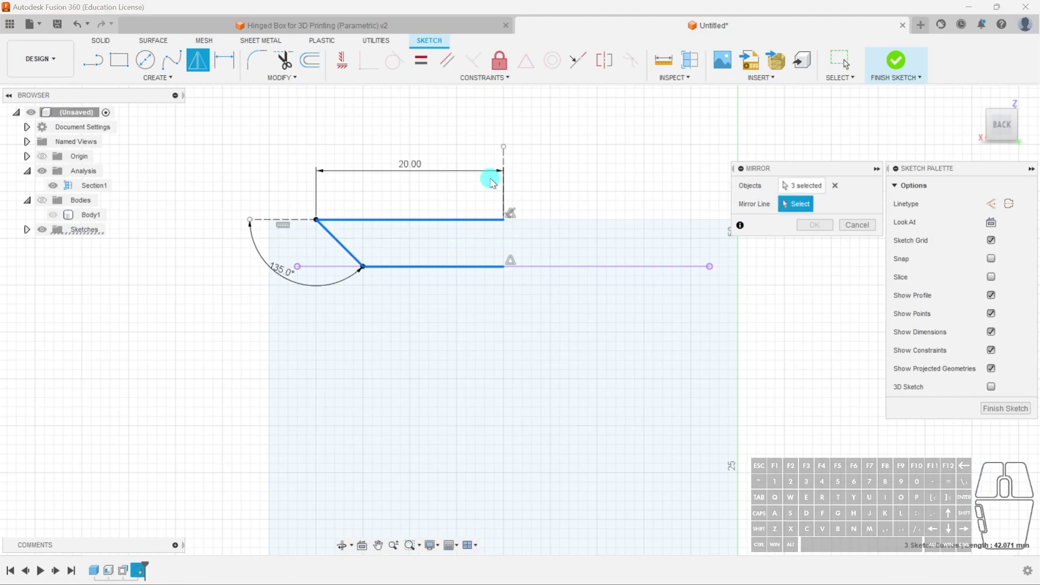
pyautogui.click(503, 186)
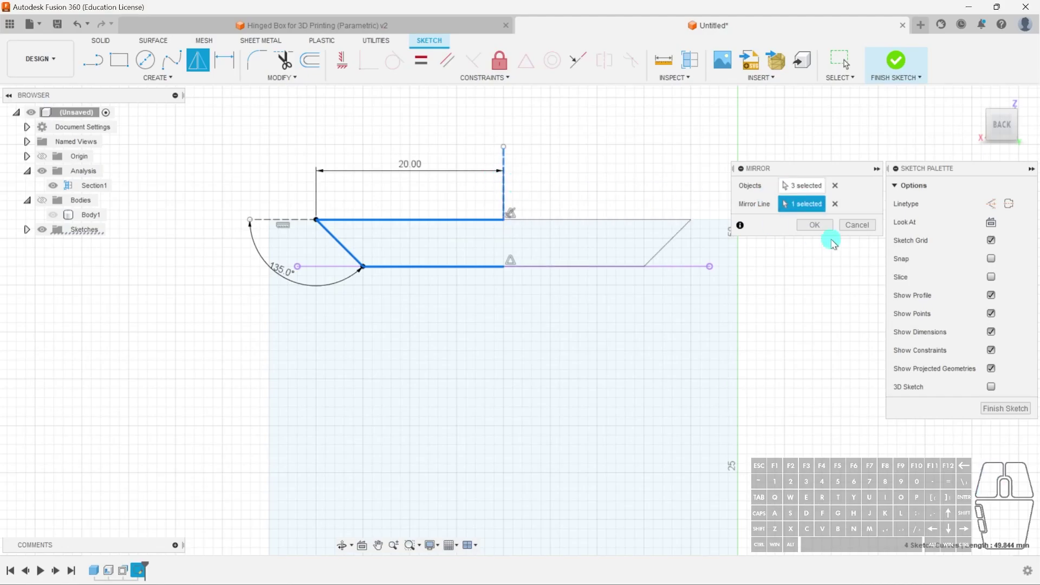
# - Complete the trapezoid sketch by mirroring the half profile about the vertical centreline, with the bodies shown and the section analysis hidden
pyautogui.click(813, 225)
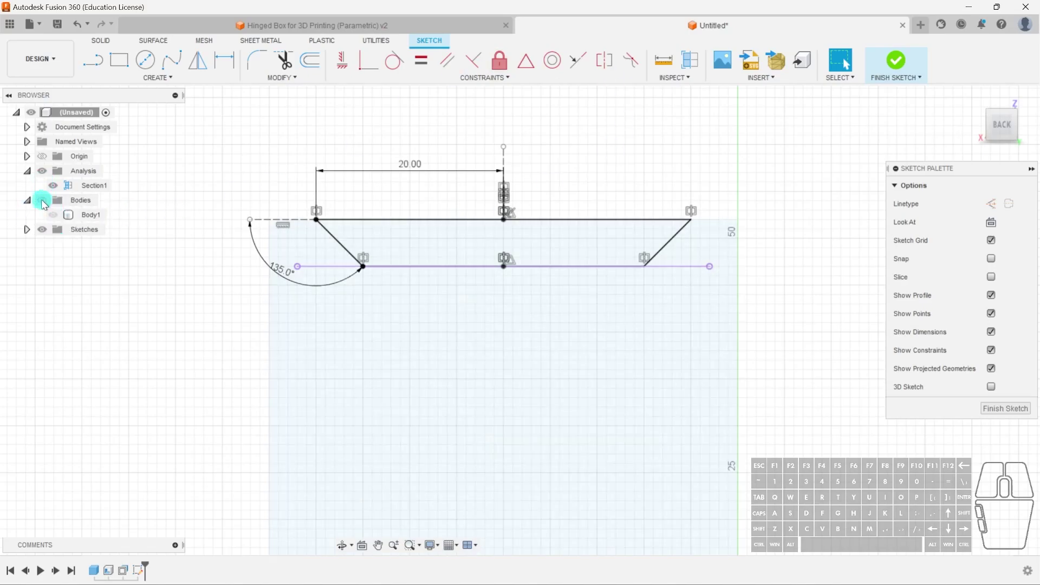
pyautogui.click(43, 200)
pyautogui.click(1005, 408)
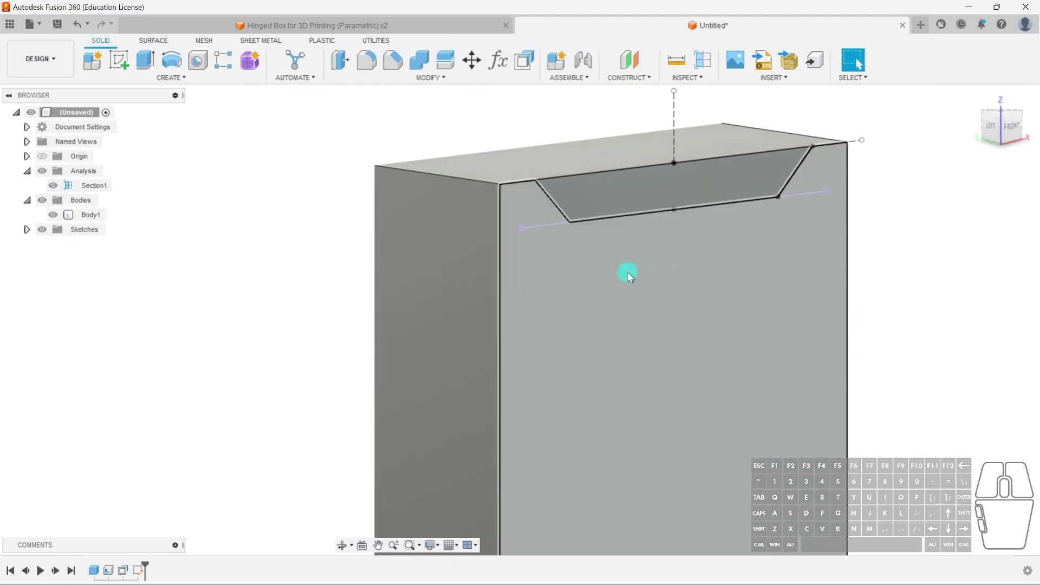
pyautogui.click(42, 171)
pyautogui.scroll(-2, 703, 260)
pyautogui.click(704, 255)
pyautogui.press('e')
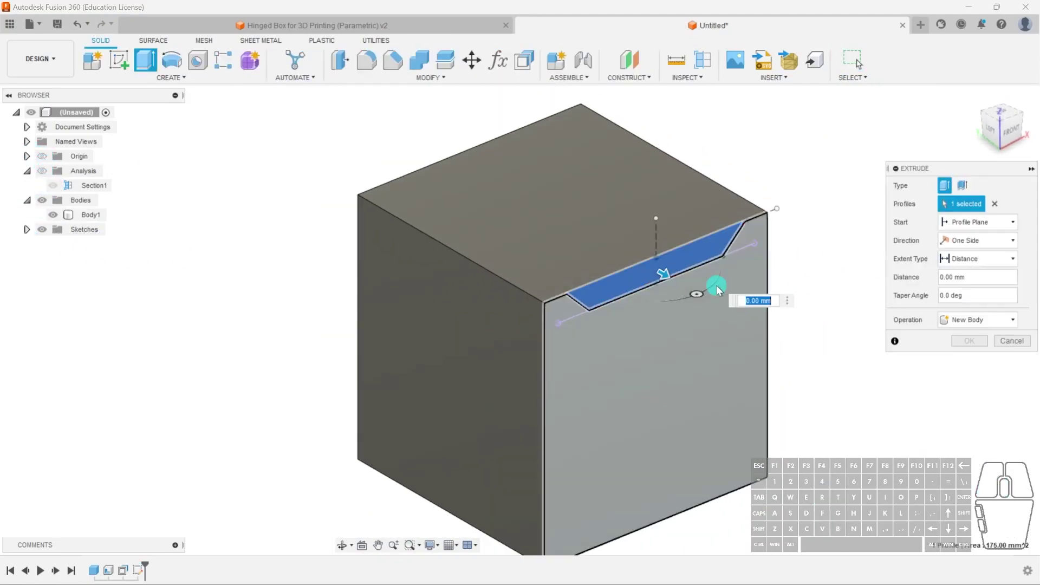
pyautogui.moveTo(666, 274); pyautogui.dragTo(450, 200)
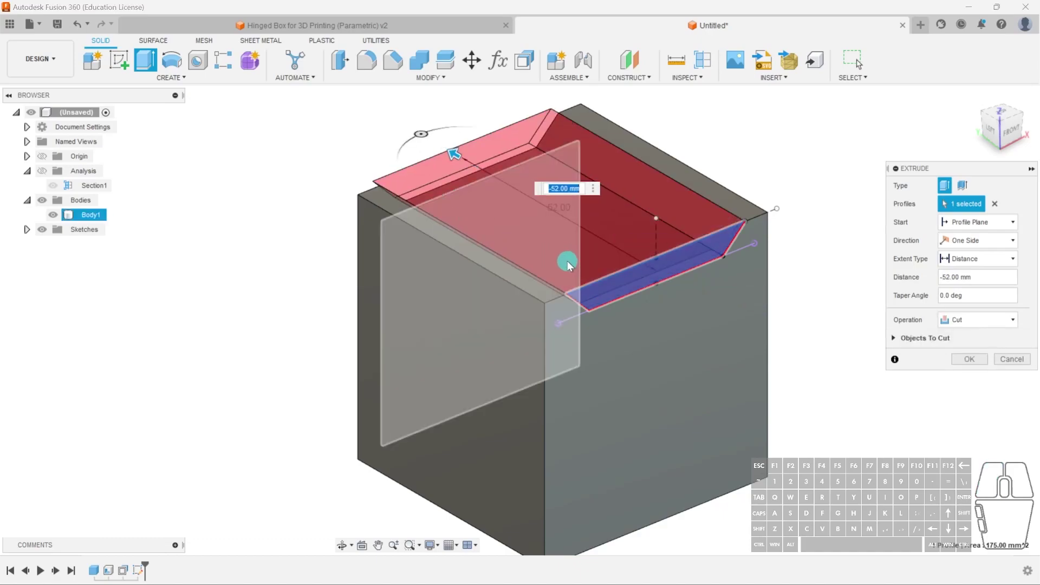
pyautogui.moveTo(573, 234); pyautogui.dragTo(520, 266, button='middle')
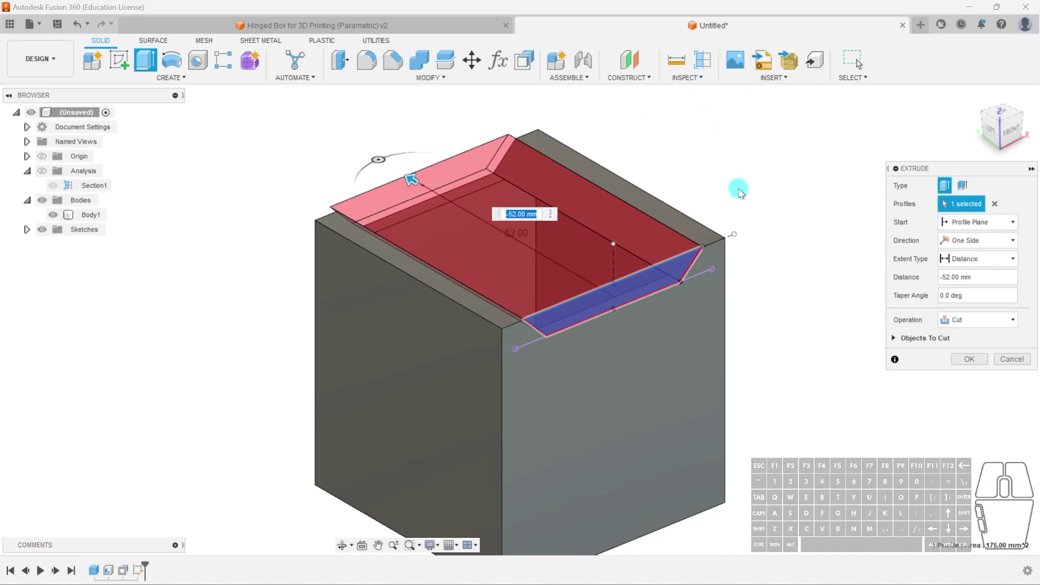
pyautogui.keyDown('shift'); pyautogui.moveTo(654, 255); pyautogui.dragTo(613, 226, button='middle'); pyautogui.keyUp('shift')
pyautogui.scroll(3, 590, 240)
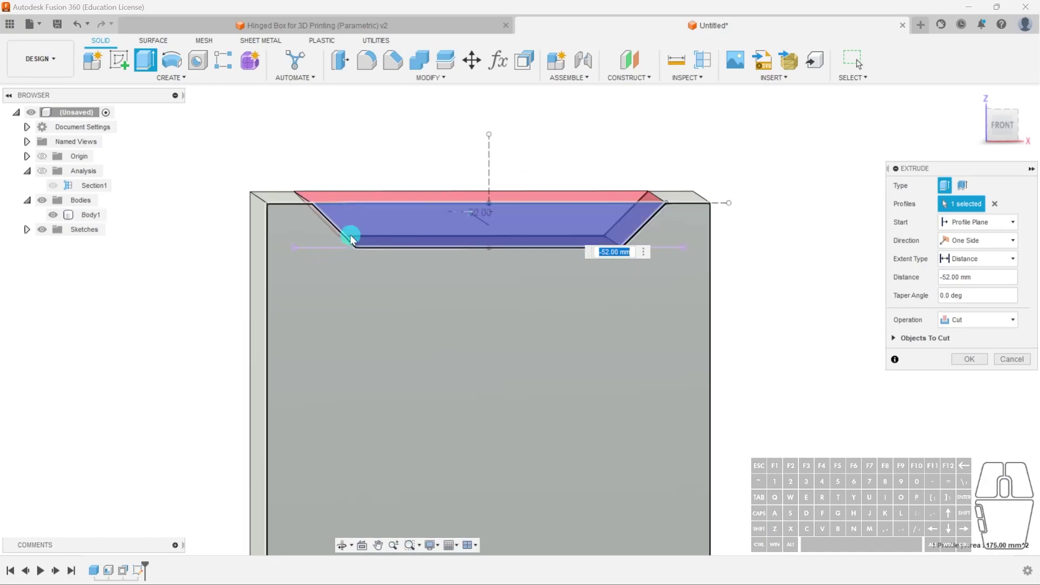
pyautogui.click(1012, 359)
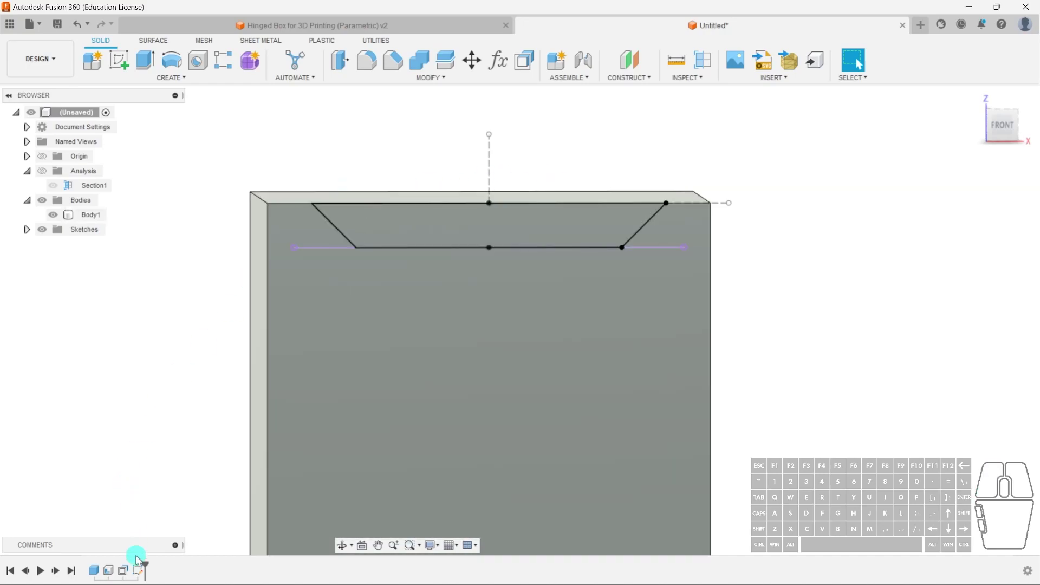
# - Reopen the trapezoid sketch for editing and set the slanted side's angle to 45°
pyautogui.doubleClick(137, 570)
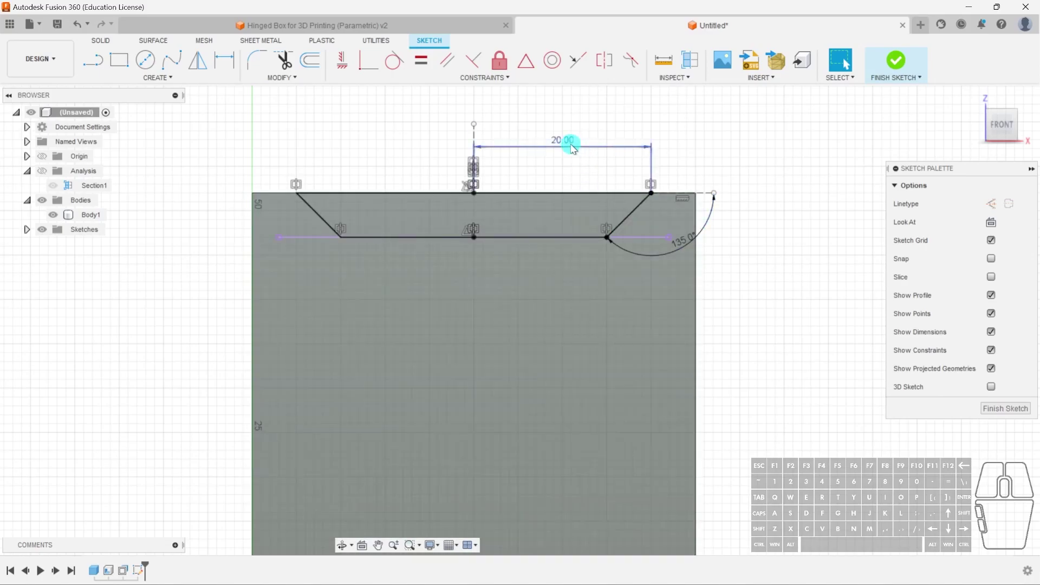
pyautogui.doubleClick(681, 247)
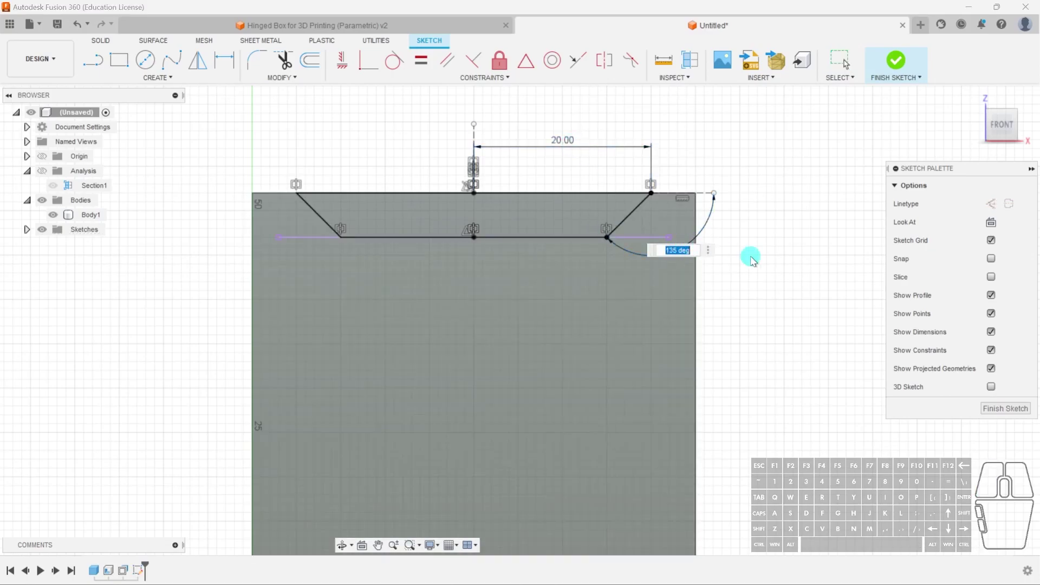
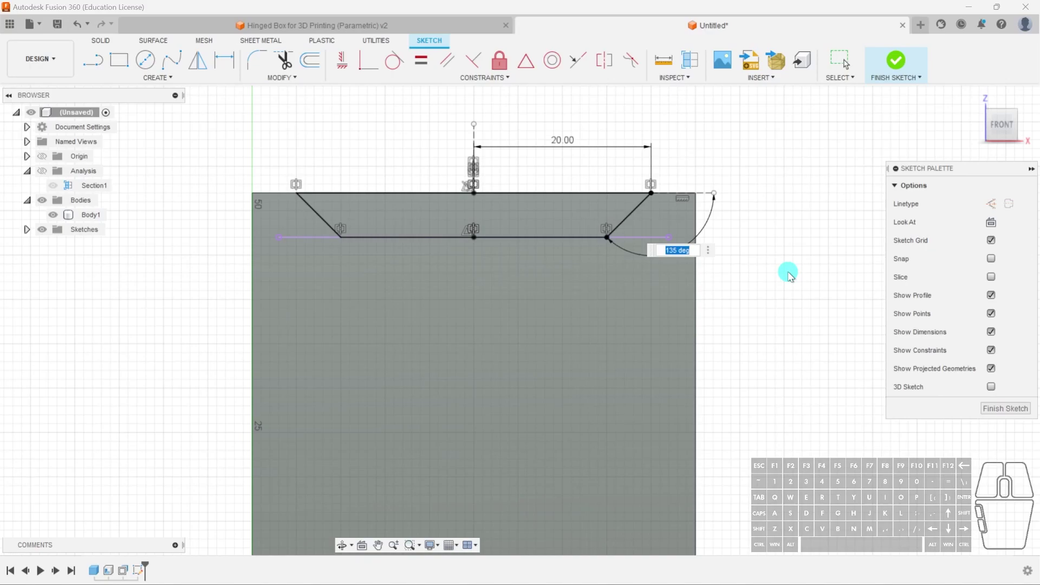
pyautogui.press('Return')
pyautogui.press('Escape')
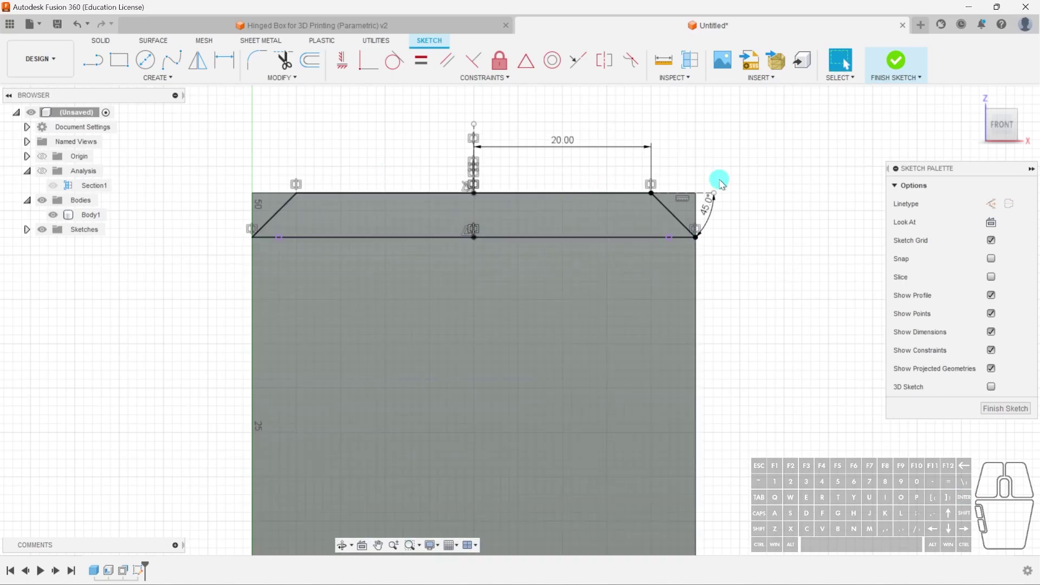
pyautogui.scroll(3, 682, 225)
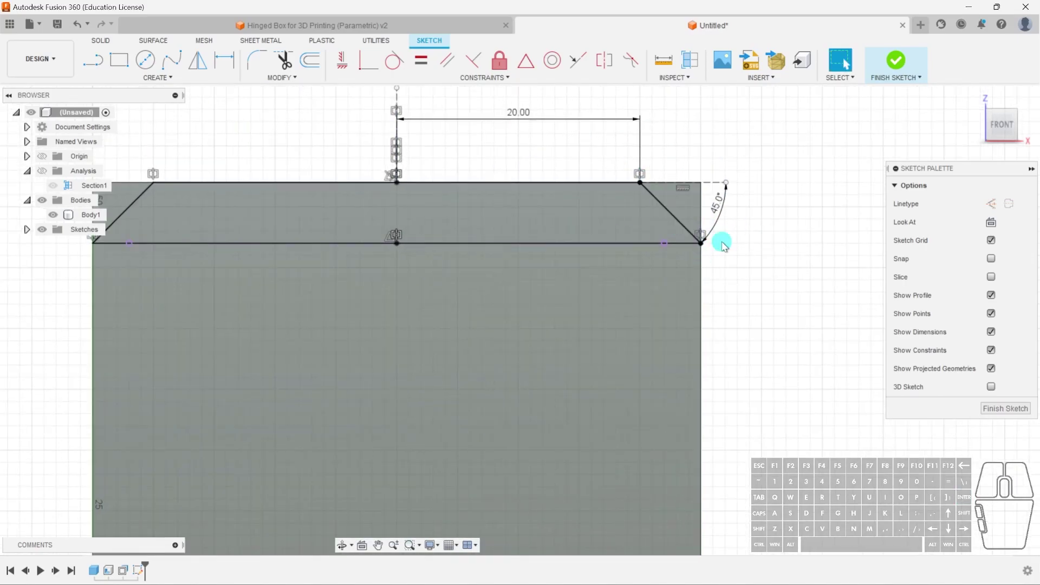
pyautogui.scroll(-3, 708, 238)
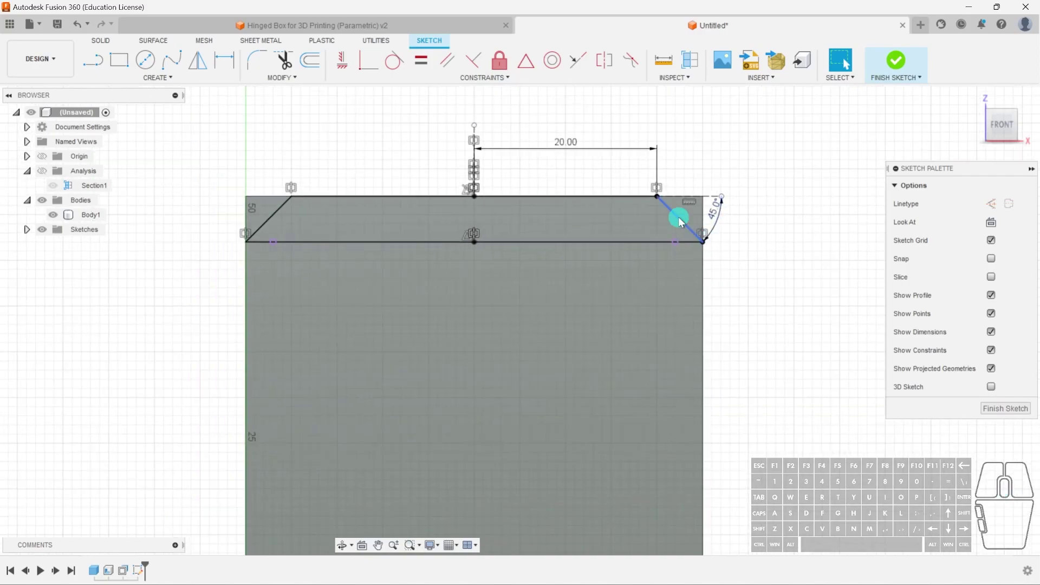
# - Set the trapezoid's top half-width to 15 mm and the slanted side's angle to 70°
pyautogui.doubleClick(577, 145)
pyautogui.write('15')
pyautogui.press('Return')
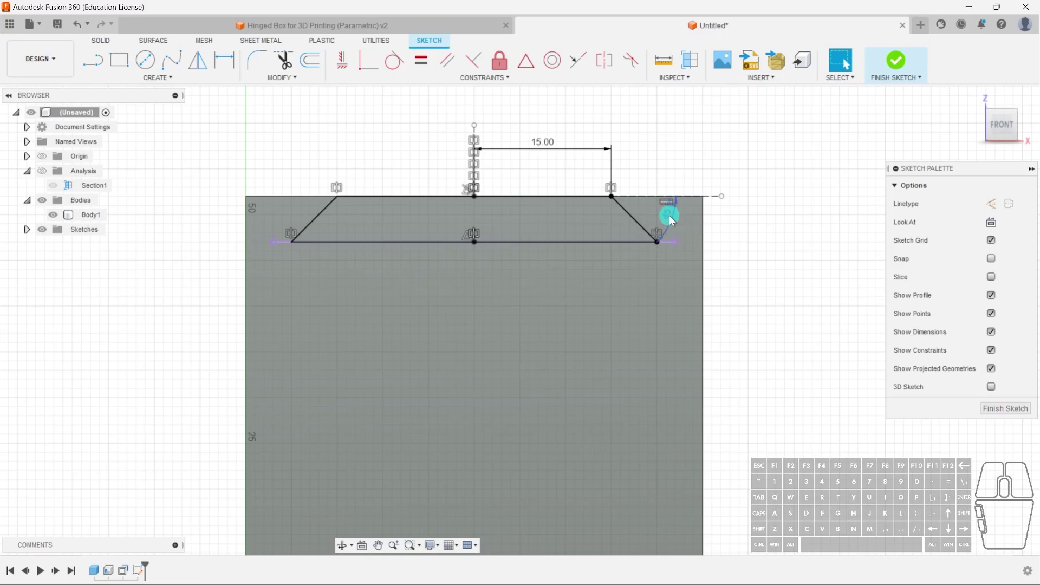
pyautogui.doubleClick(665, 213)
pyautogui.write('70')
pyautogui.press('Return')
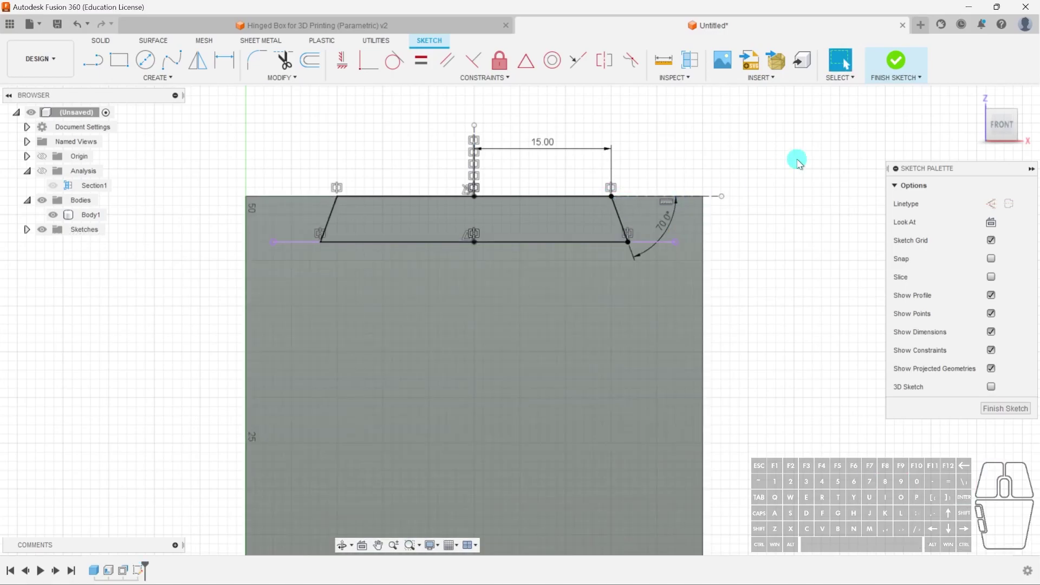
# - Try a top half-width of 20 mm for the trapezoid and settle on 18 mm
pyautogui.doubleClick(538, 143)
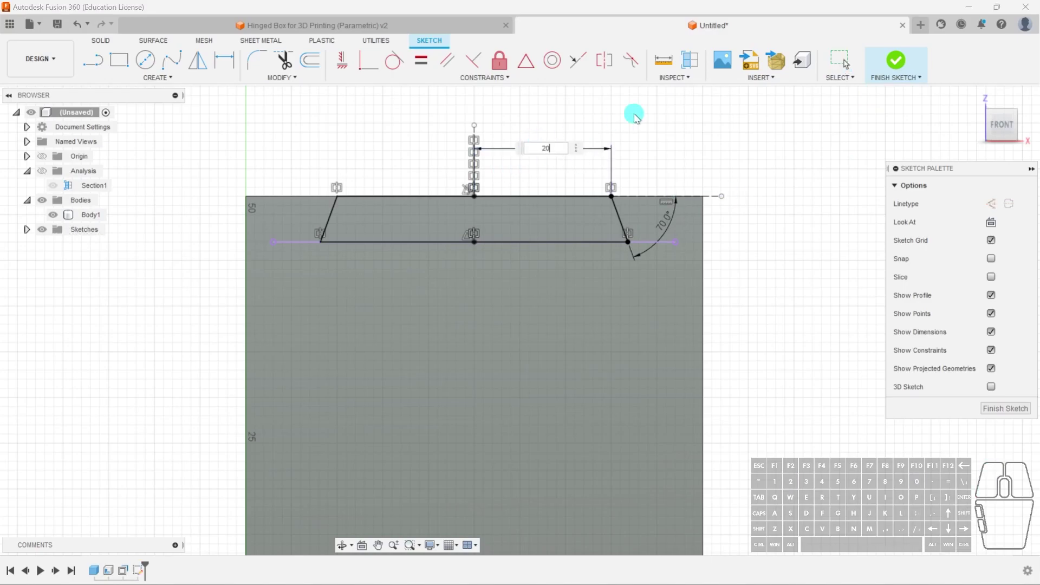
pyautogui.press('Return')
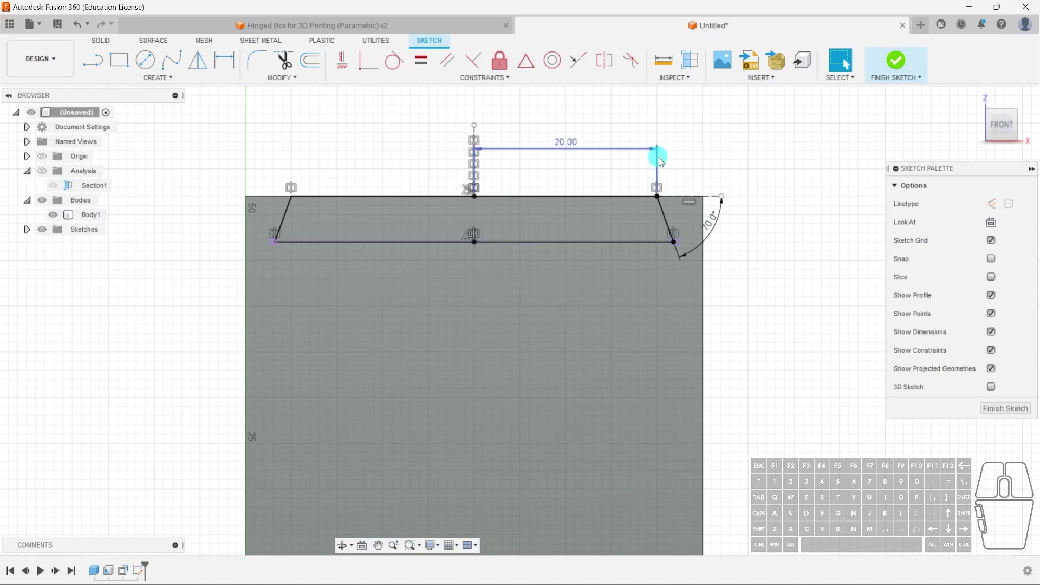
pyautogui.click(567, 144)
pyautogui.doubleClick(568, 144)
pyautogui.write('18')
pyautogui.press('Return')
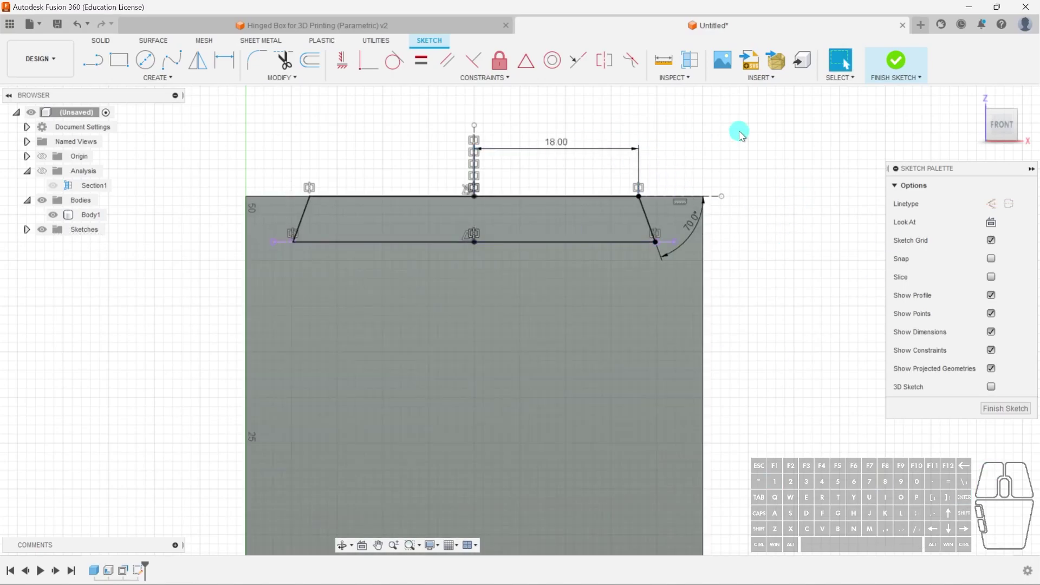
# - Finish the sketch and extrude the trapezoid profile -46 mm into the box as a cut
pyautogui.click(1006, 408)
pyautogui.keyDown('shift'); pyautogui.moveTo(555, 241); pyautogui.dragTo(544, 268, button='middle'); pyautogui.keyUp('shift')
pyautogui.click(567, 226)
pyautogui.press('e')
pyautogui.keyDown('shift'); pyautogui.moveTo(555, 232); pyautogui.dragTo(368, 286, button='middle'); pyautogui.keyUp('shift')
pyautogui.moveTo(368, 285); pyautogui.dragTo(554, 167)
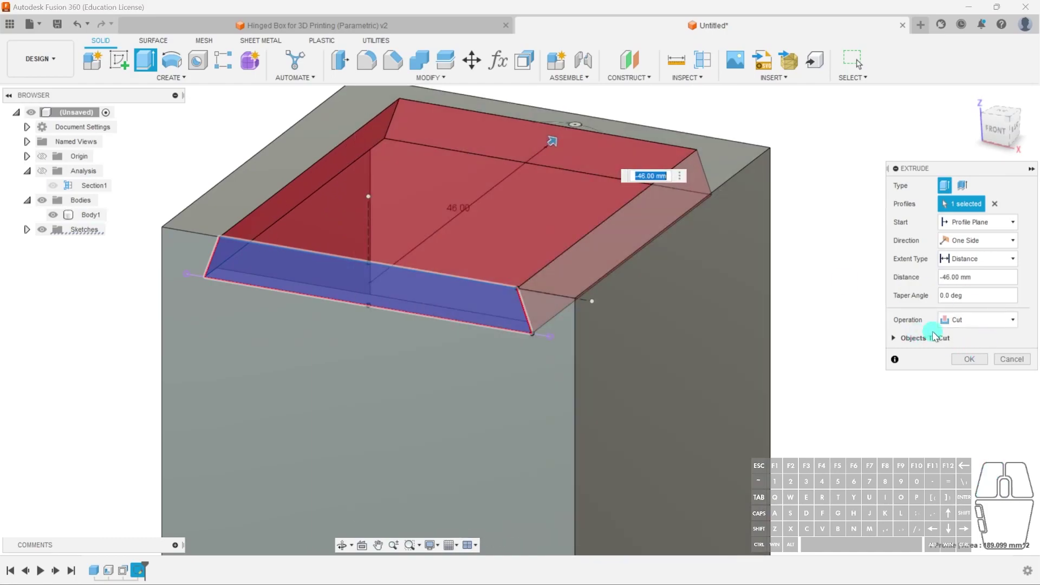
pyautogui.click(973, 361)
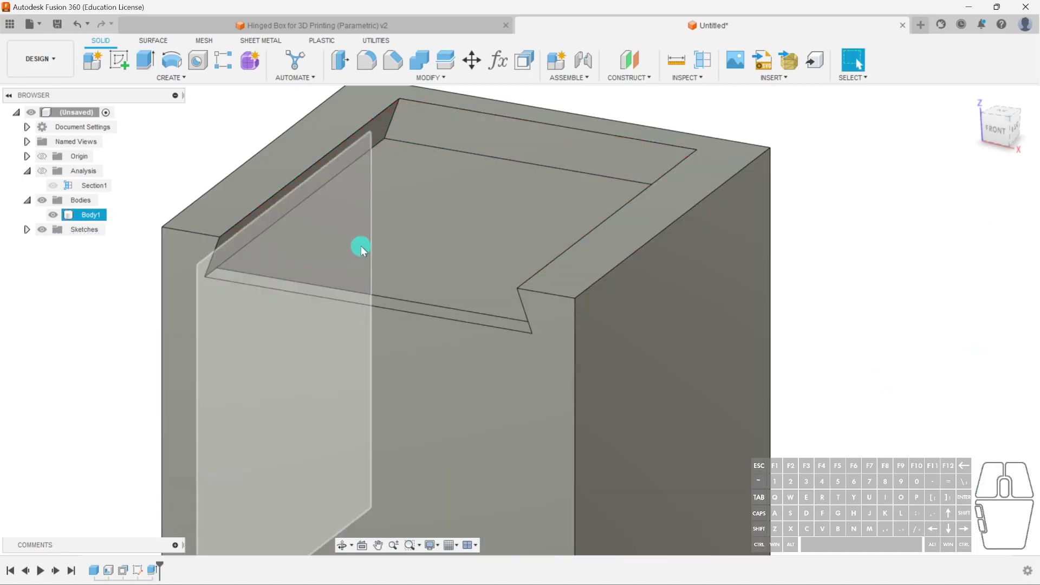
# - Examine the dovetail opening's slanted sides and closed end wall from several angles
pyautogui.keyDown('shift'); pyautogui.moveTo(360, 244); pyautogui.dragTo(372, 237, button='middle'); pyautogui.keyUp('shift')
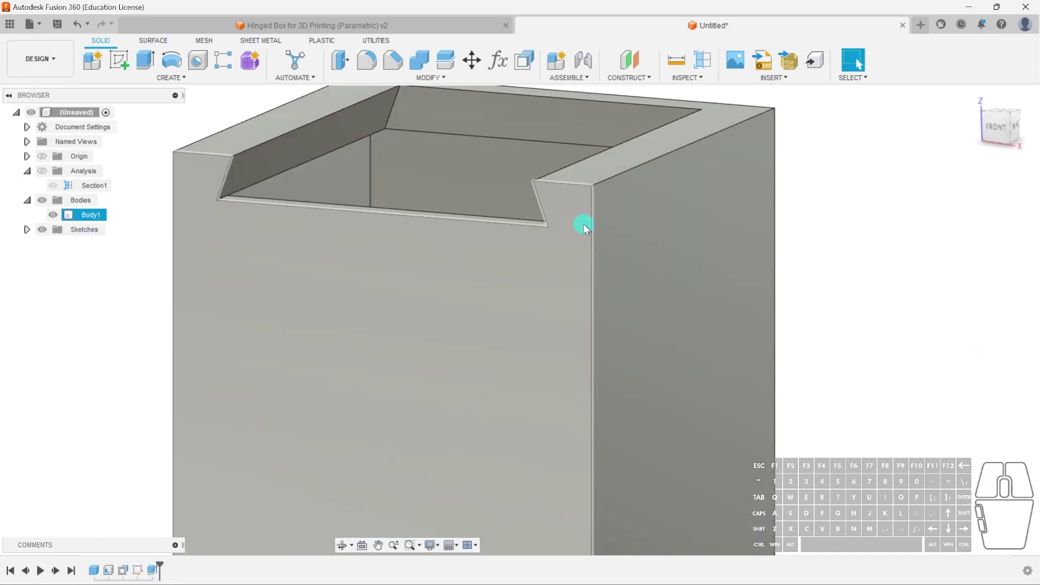
pyautogui.scroll(-3, 508, 251)
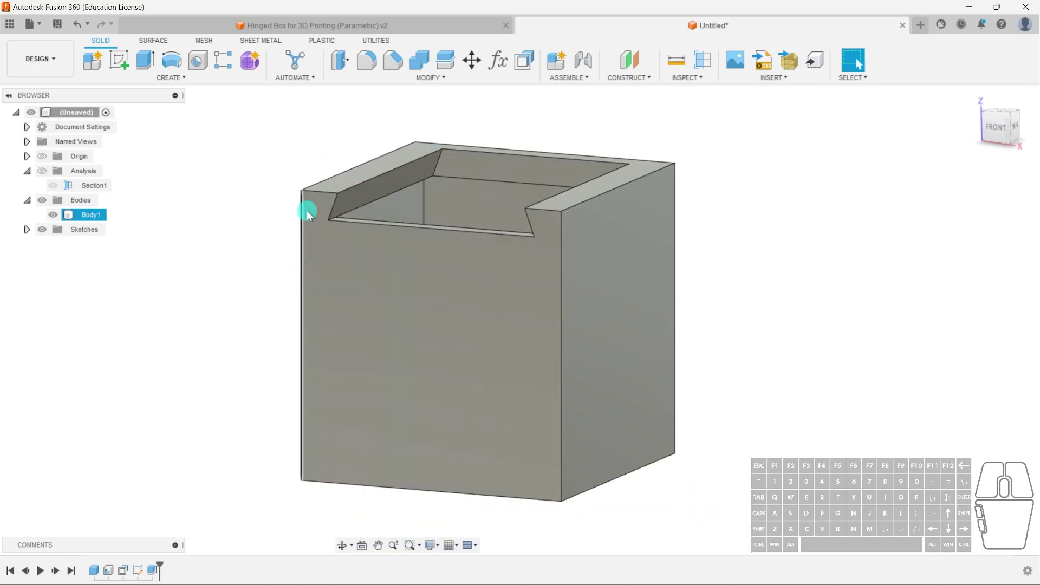
pyautogui.keyDown('shift'); pyautogui.moveTo(511, 235); pyautogui.dragTo(395, 242, button='middle'); pyautogui.keyUp('shift')
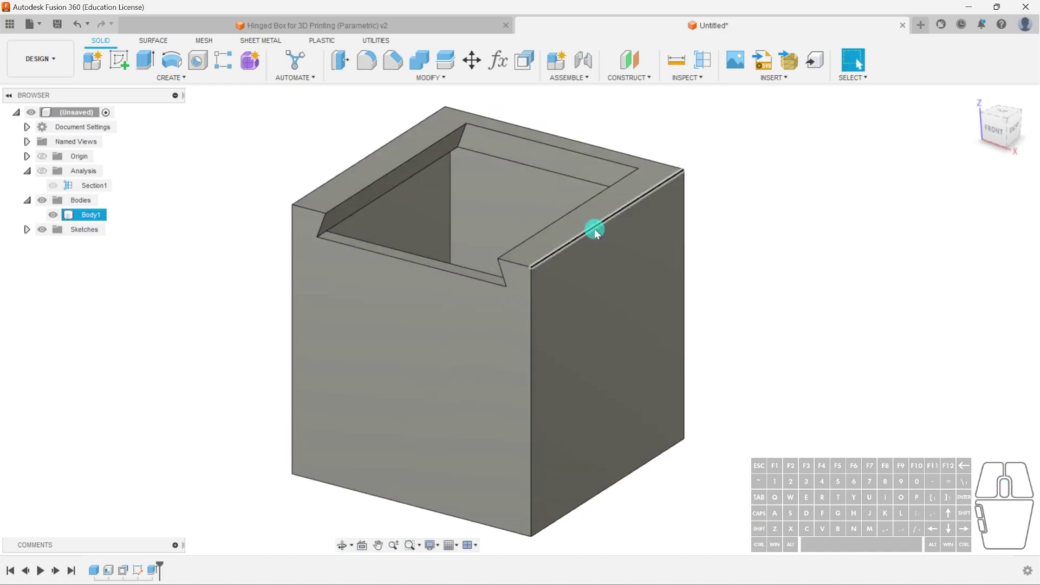
pyautogui.moveTo(586, 190)
pyautogui.keyDown('shift'); pyautogui.mouseDown(button='middle')
pyautogui.moveTo(602, 188)
pyautogui.moveTo(581, 170)
pyautogui.mouseUp(button='middle'); pyautogui.keyUp('shift')
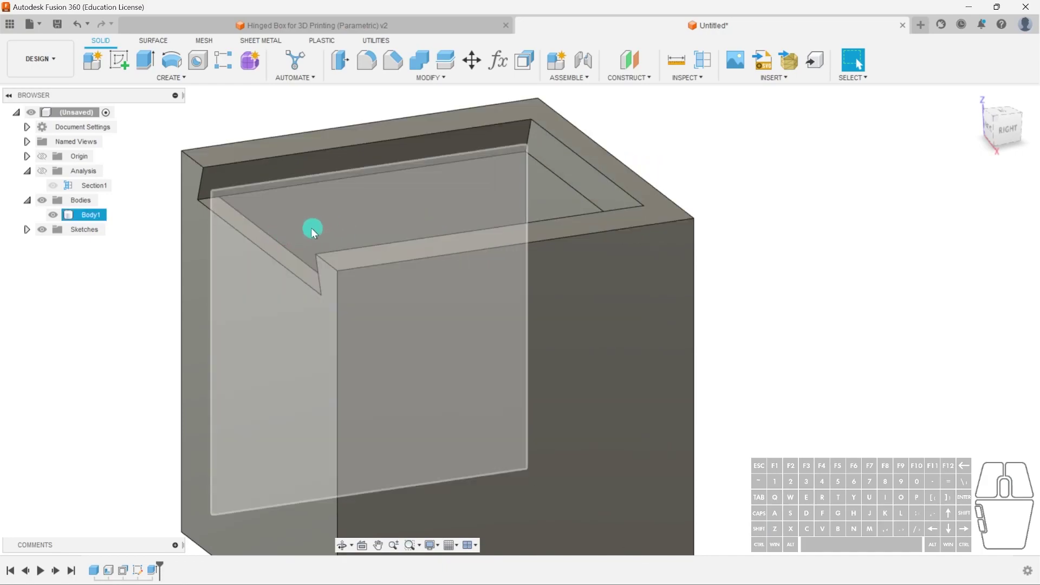
pyautogui.keyDown('shift'); pyautogui.moveTo(572, 210); pyautogui.dragTo(609, 215, button='middle'); pyautogui.keyUp('shift')
pyautogui.click(547, 171)
pyautogui.moveTo(550, 168)
pyautogui.keyDown('shift'); pyautogui.mouseDown(button='middle')
pyautogui.moveTo(588, 141)
pyautogui.moveTo(532, 174)
pyautogui.mouseUp(button='middle'); pyautogui.keyUp('shift')
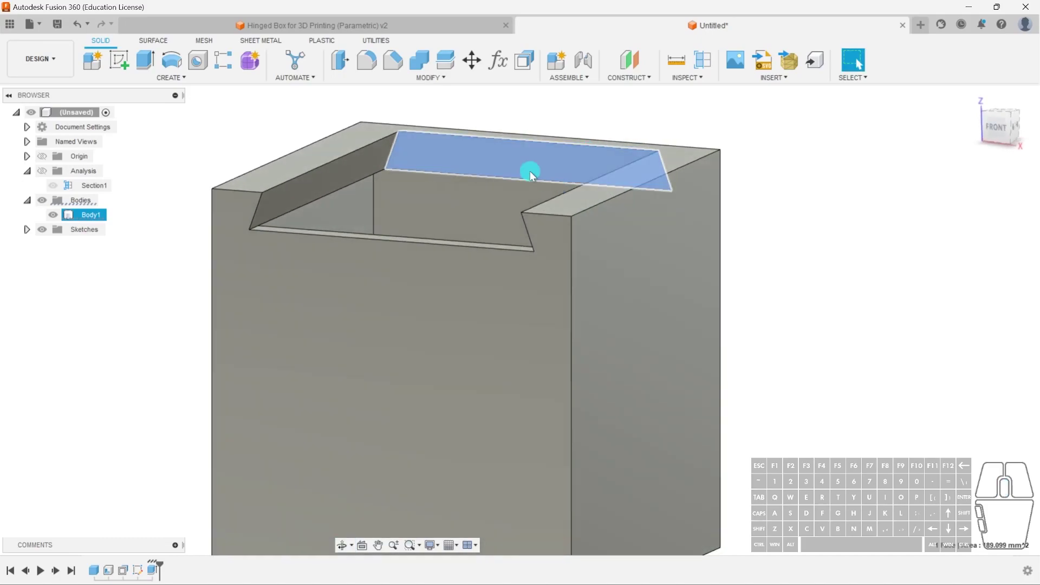
pyautogui.scroll(-3, 521, 184)
# - Edit the dovetail cut's extrude distance to -47 mm
pyautogui.doubleClick(153, 570)
pyautogui.keyDown('shift'); pyautogui.moveTo(541, 134); pyautogui.dragTo(524, 177, button='middle'); pyautogui.keyUp('shift')
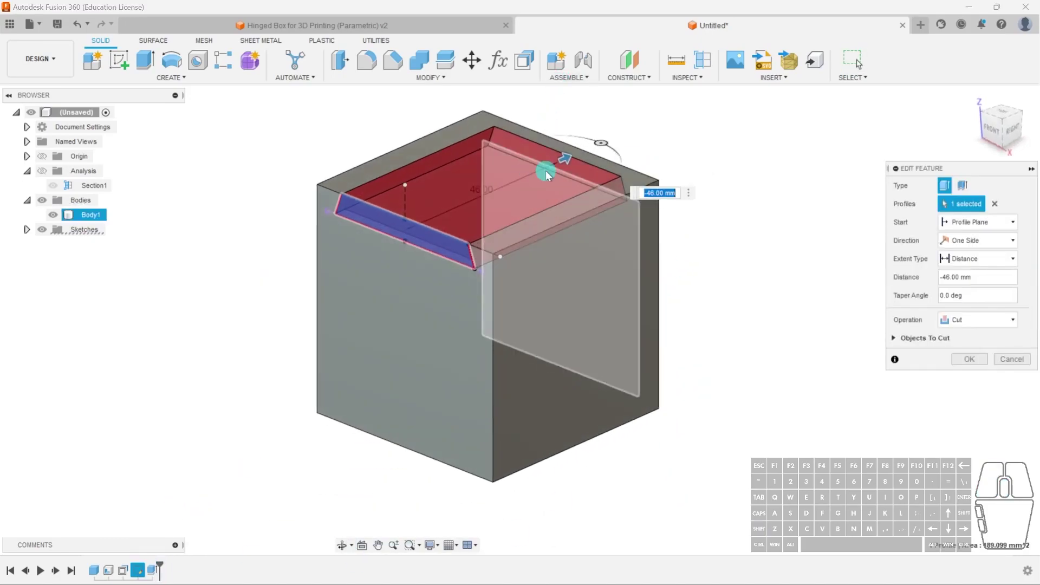
pyautogui.moveTo(562, 161)
pyautogui.mouseDown()
pyautogui.moveTo(553, 170)
pyautogui.moveTo(572, 155)
pyautogui.mouseUp()
pyautogui.moveTo(552, 197); pyautogui.dragTo(553, 189)
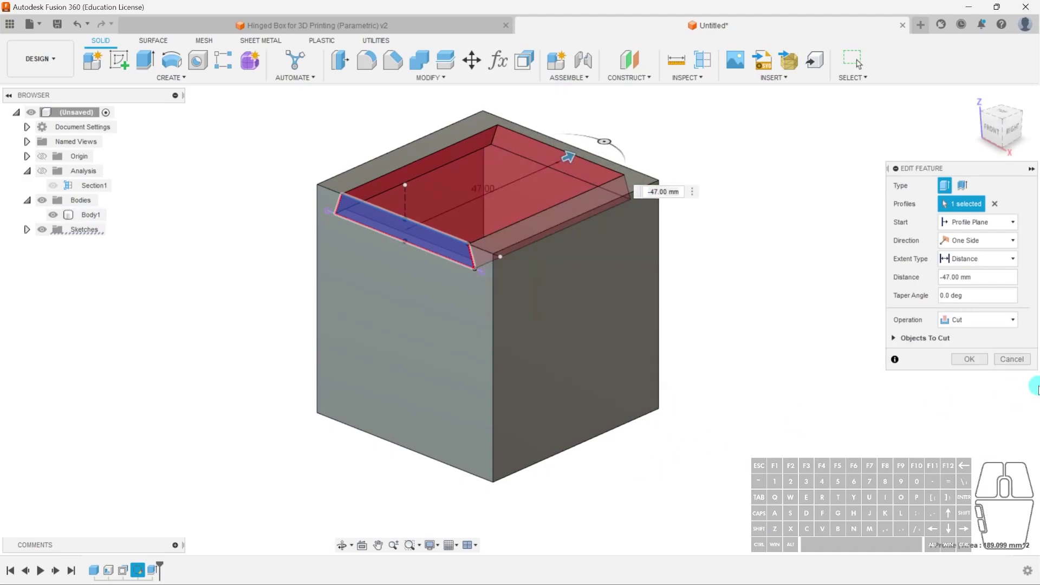
pyautogui.click(969, 359)
# - Show Sketch2 and extrude its trapezoid profile -47 mm into the opening as a new body
pyautogui.scroll(5, 507, 162)
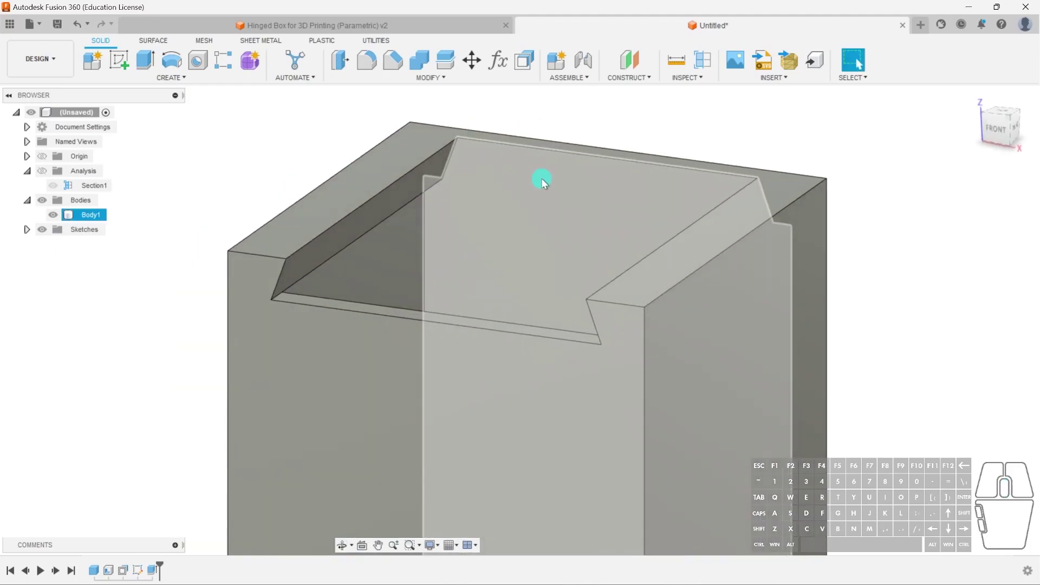
pyautogui.scroll(-3, 498, 249)
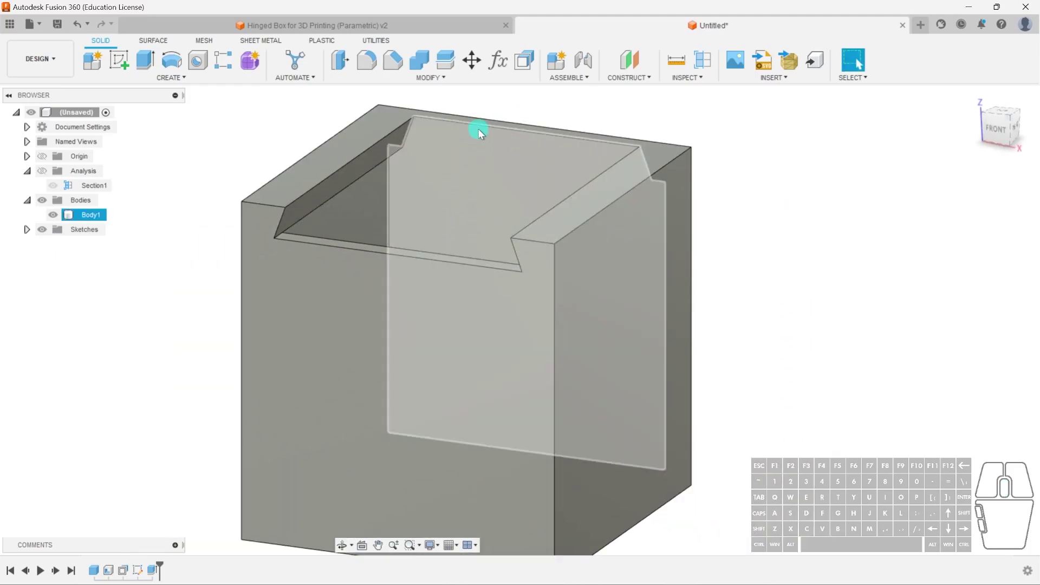
pyautogui.keyDown('shift'); pyautogui.moveTo(506, 232); pyautogui.dragTo(495, 232, button='middle'); pyautogui.keyUp('shift')
pyautogui.click(873, 241)
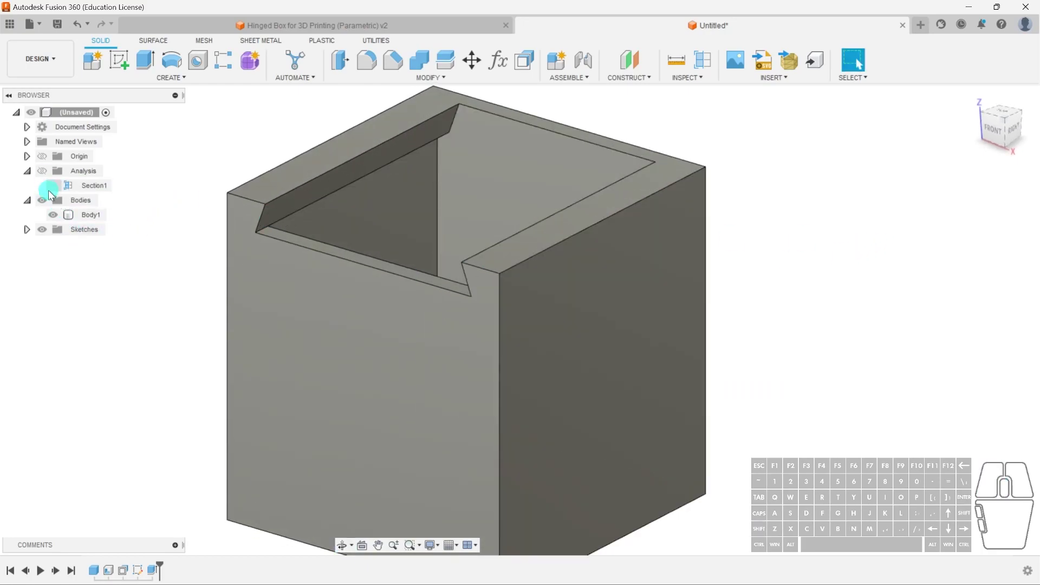
pyautogui.click(27, 229)
pyautogui.click(52, 244)
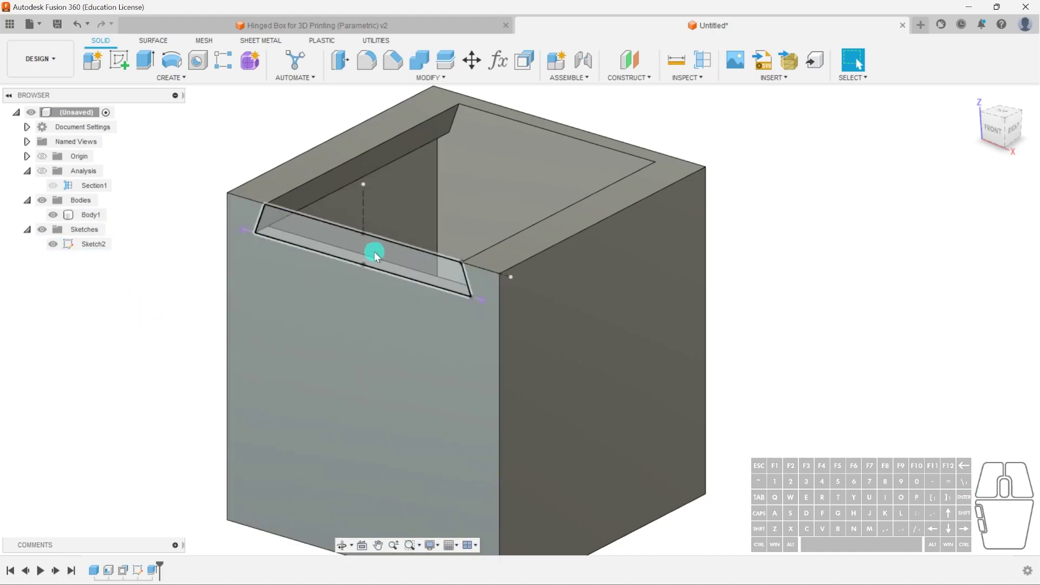
pyautogui.click(374, 251)
pyautogui.press('e')
pyautogui.moveTo(352, 255); pyautogui.dragTo(493, 165)
pyautogui.click(1002, 321)
pyautogui.click(982, 360)
pyautogui.click(969, 342)
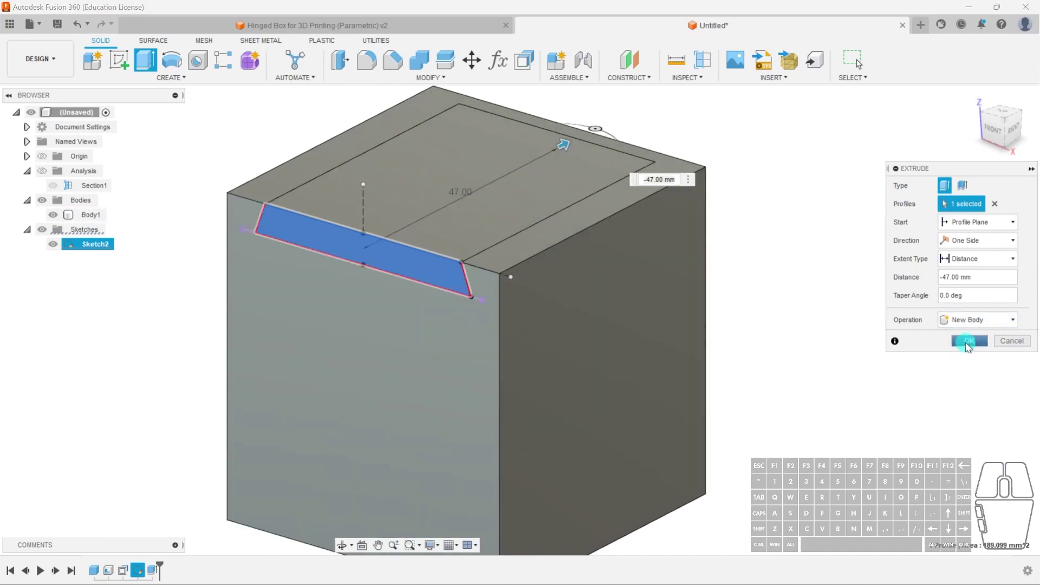
# - Edit Sketch2 to offset the trapezoid outline 0.4 mm inward, and finish the sketch
pyautogui.keyDown('shift'); pyautogui.moveTo(558, 337); pyautogui.dragTo(544, 323, button='middle'); pyautogui.keyUp('shift')
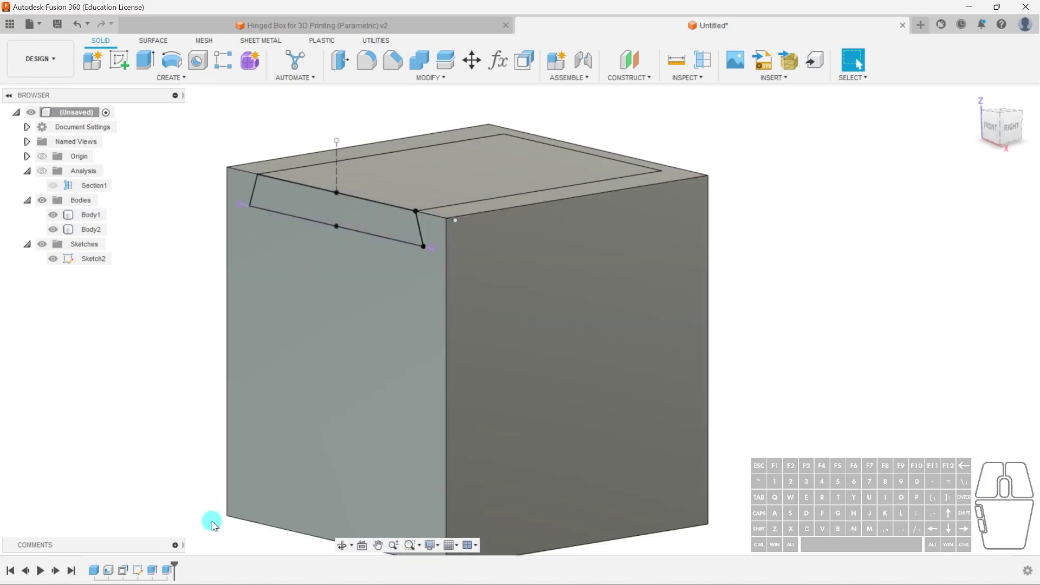
pyautogui.doubleClick(79, 259)
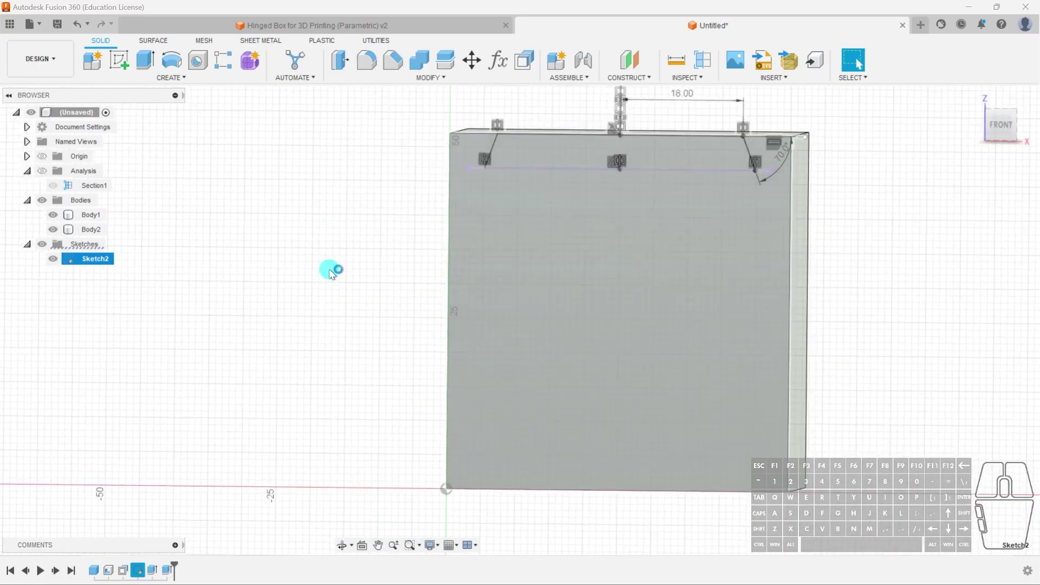
pyautogui.click(310, 60)
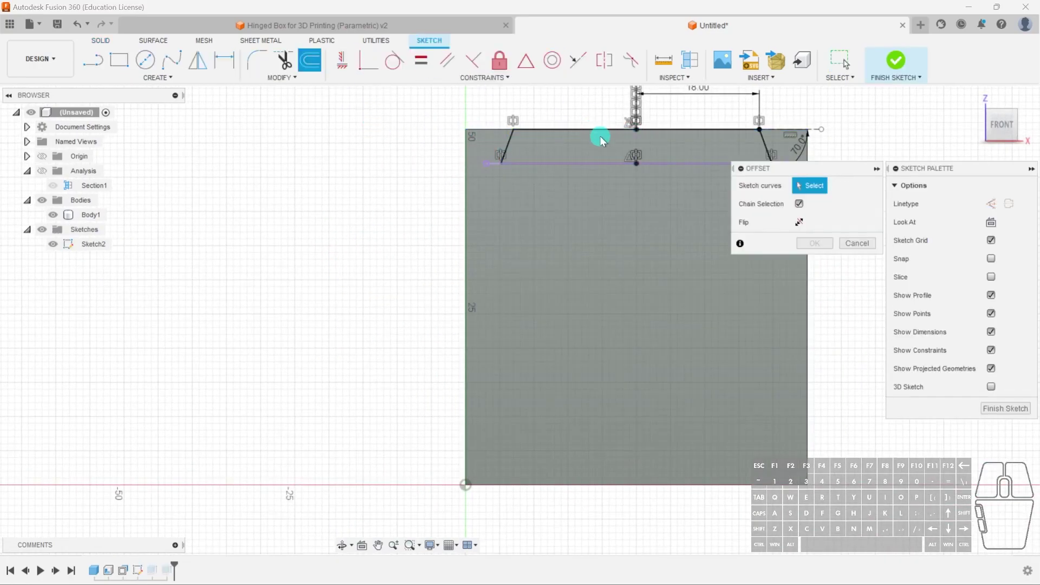
pyautogui.moveTo(599, 135); pyautogui.dragTo(481, 190, button='middle')
pyautogui.scroll(3, 480, 189)
pyautogui.click(490, 174)
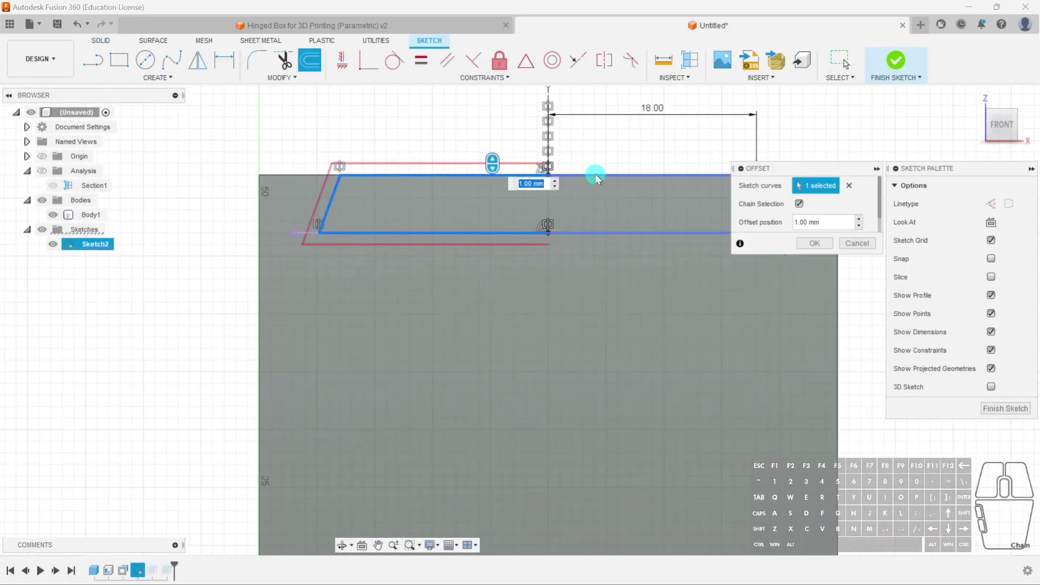
pyautogui.click(609, 196)
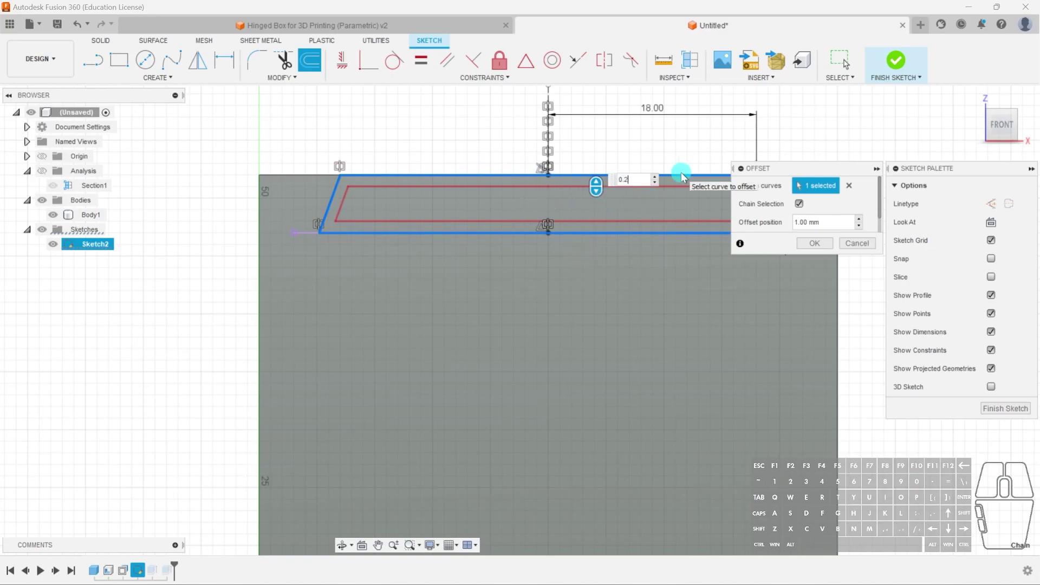
pyautogui.write('0.2')
pyautogui.press('Return')
pyautogui.write('0.4')
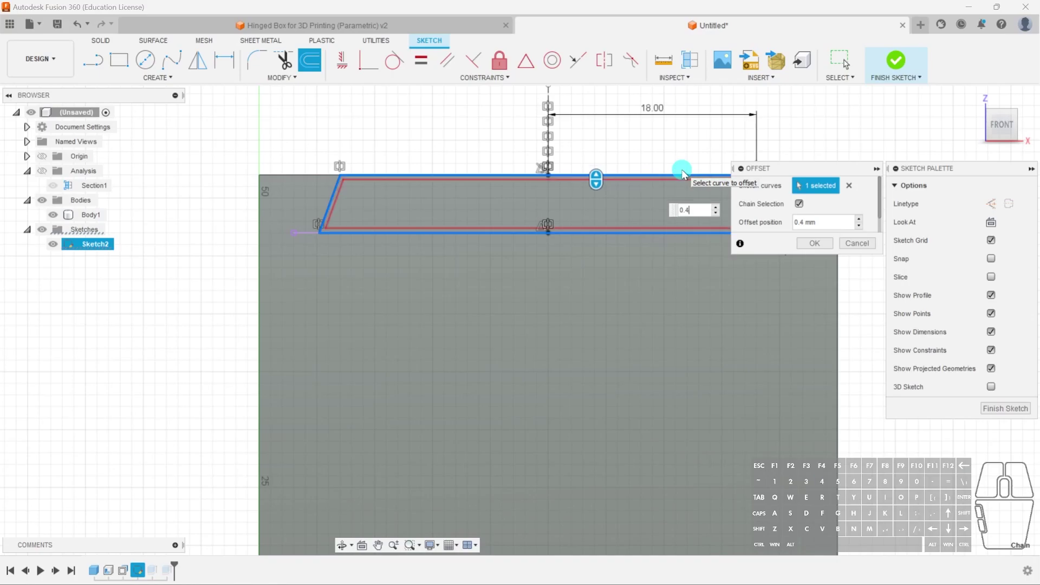
pyautogui.click(820, 245)
pyautogui.keyDown('shift'); pyautogui.moveTo(742, 244); pyautogui.dragTo(672, 282, button='middle'); pyautogui.keyUp('shift')
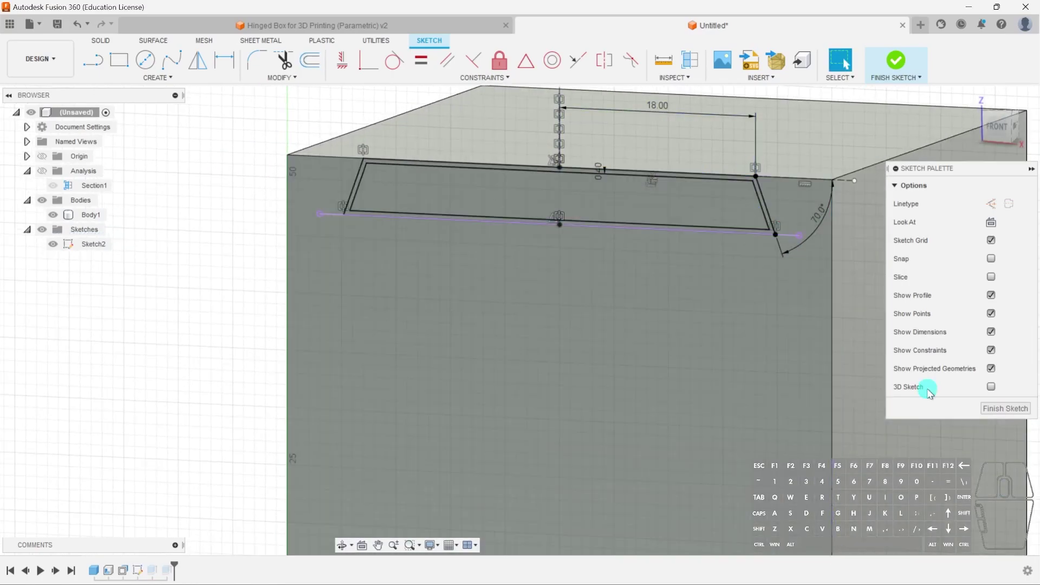
pyautogui.click(986, 406)
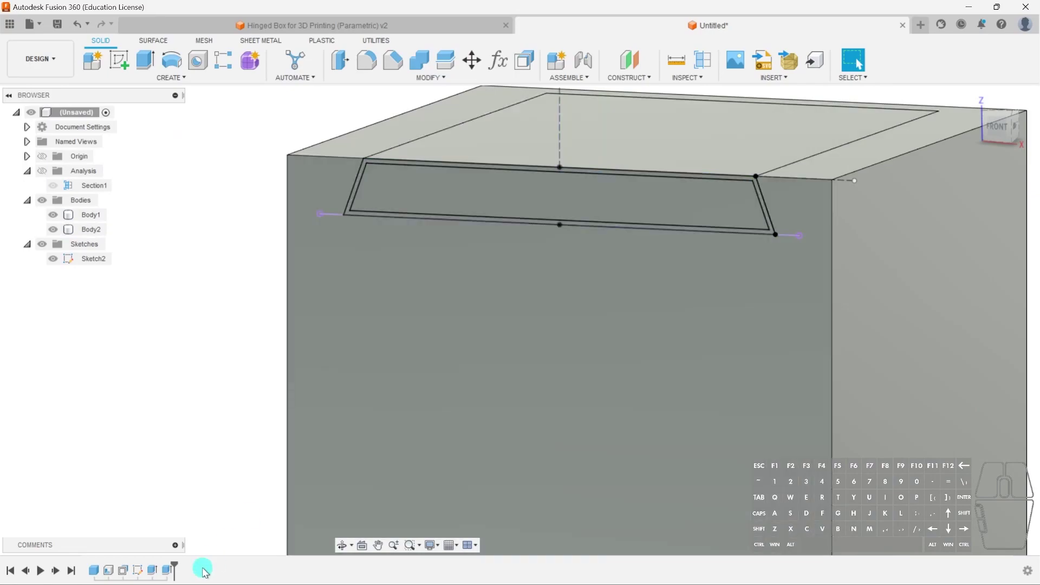
# - Edit the lid body's extrude so it uses only the inner offset trapezoid as its profile
pyautogui.click(645, 160)
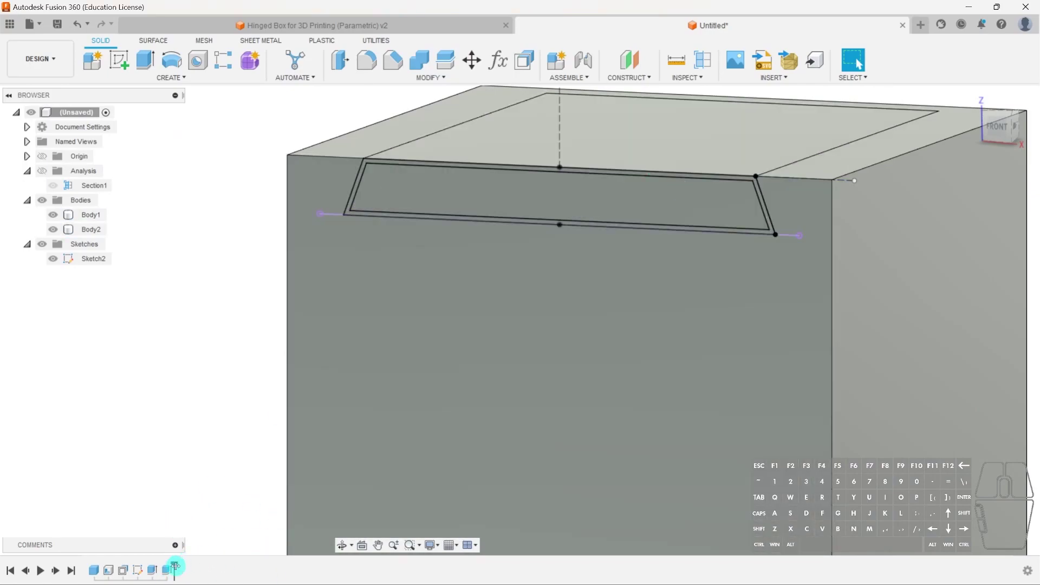
pyautogui.doubleClick(152, 570)
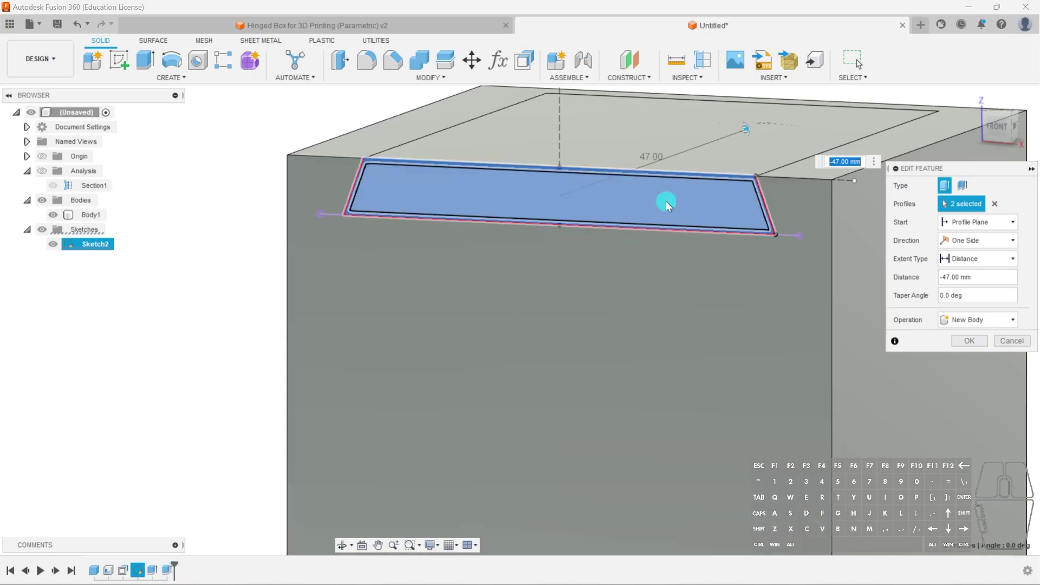
pyautogui.click(665, 201)
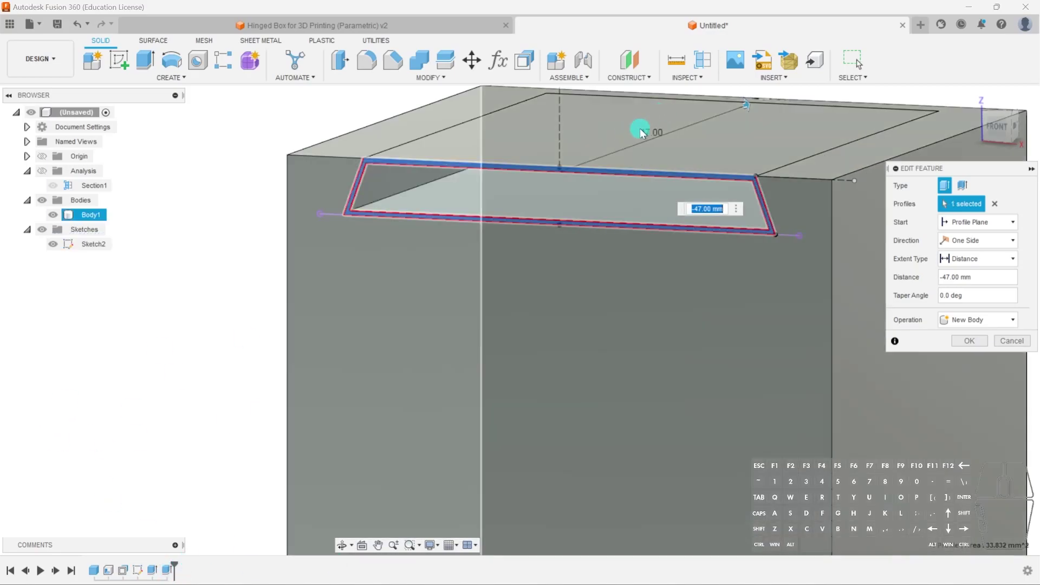
pyautogui.scroll(3, 697, 204)
pyautogui.click(659, 191)
pyautogui.click(658, 190)
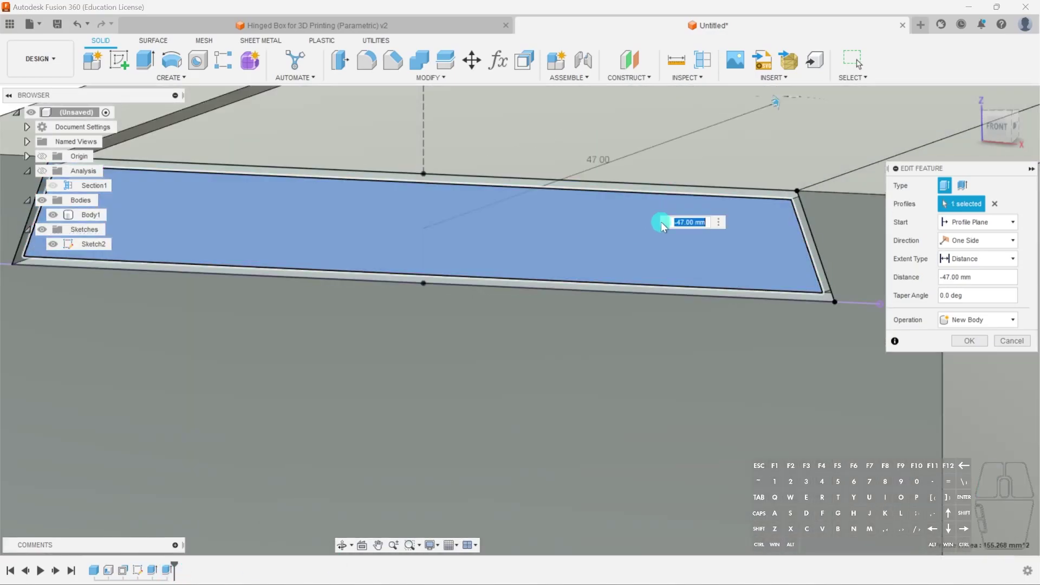
pyautogui.scroll(-3, 530, 249)
pyautogui.scroll(-2, 361, 256)
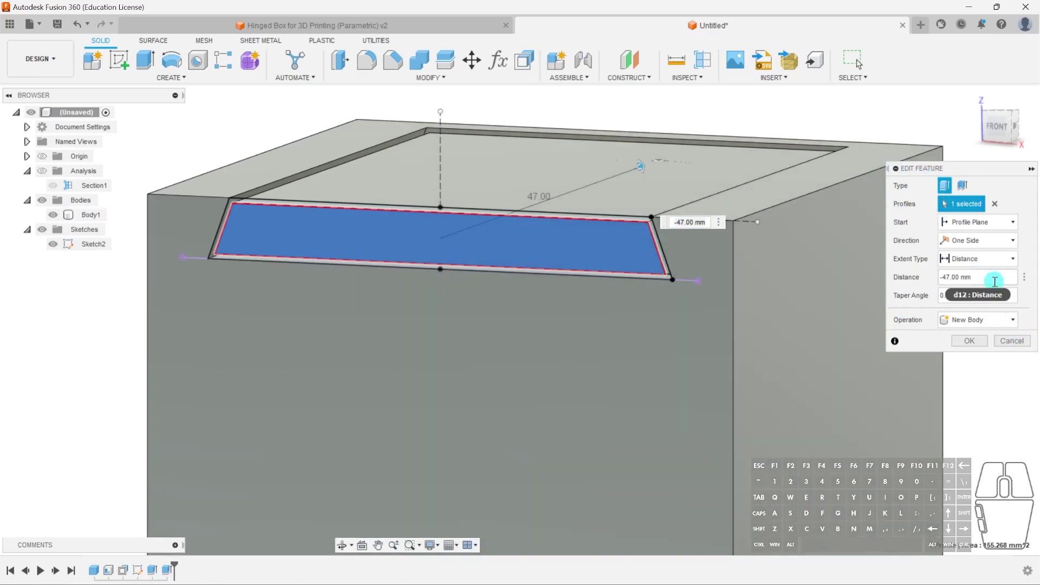
pyautogui.click(1012, 261)
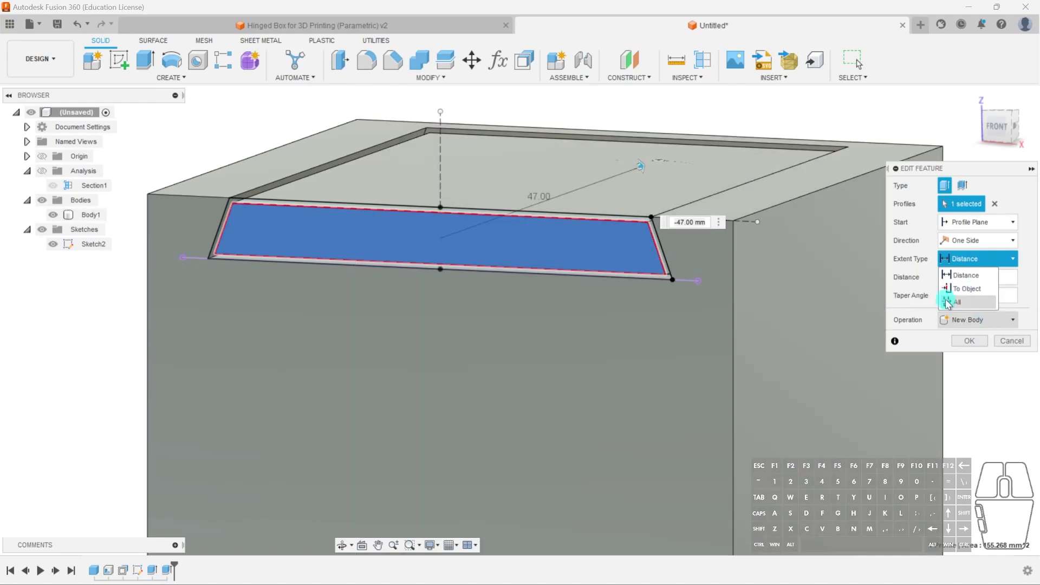
pyautogui.click(969, 341)
pyautogui.scroll(-2, 685, 358)
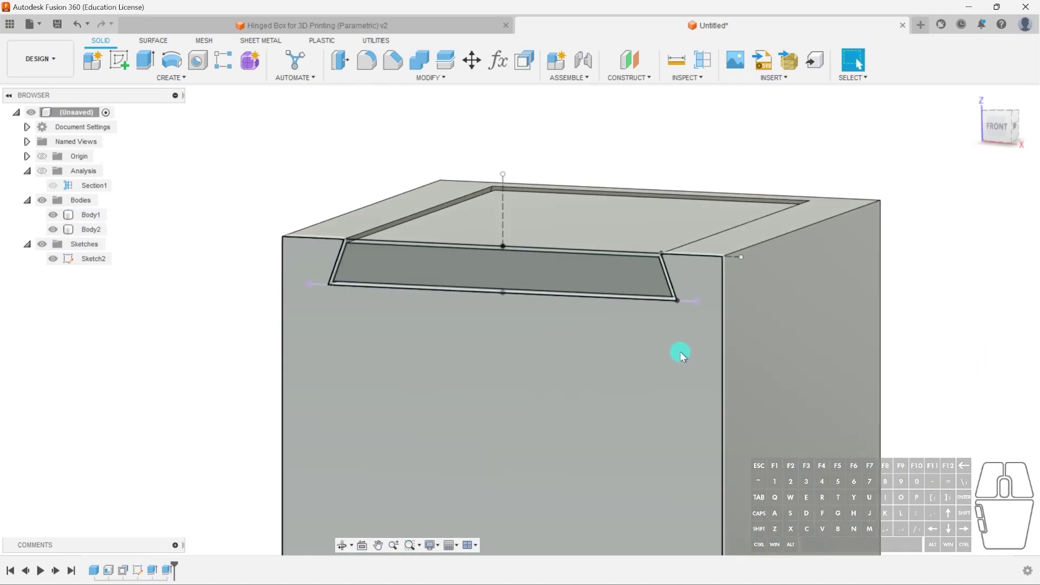
# - Hide Sketch2 and examine the clearance gap between the lid and the dovetail opening from the front and at an angle
pyautogui.click(53, 228)
pyautogui.click(53, 228)
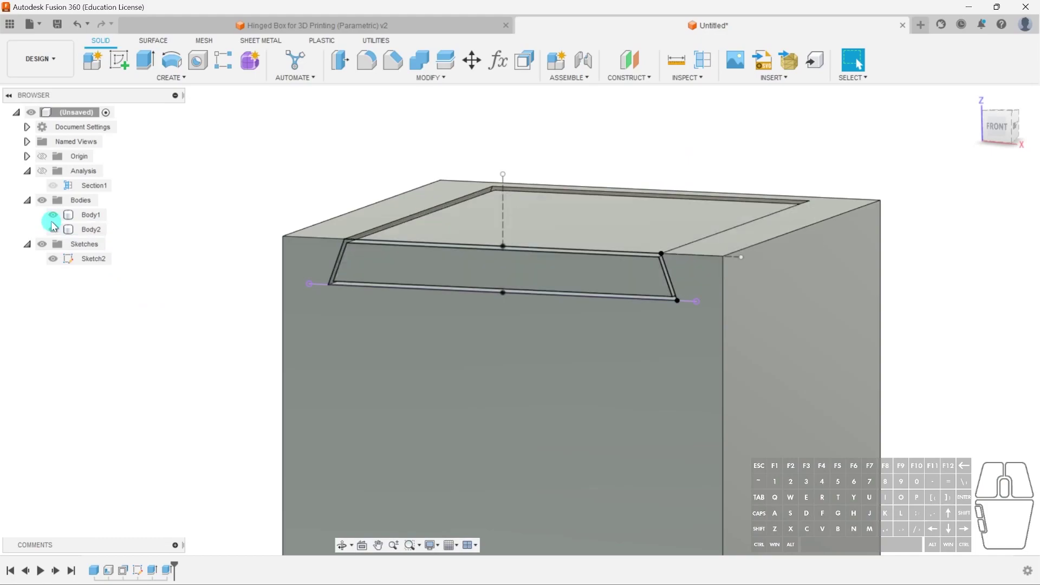
pyautogui.click(54, 259)
pyautogui.keyDown('shift'); pyautogui.moveTo(504, 271); pyautogui.dragTo(535, 263, button='middle'); pyautogui.keyUp('shift')
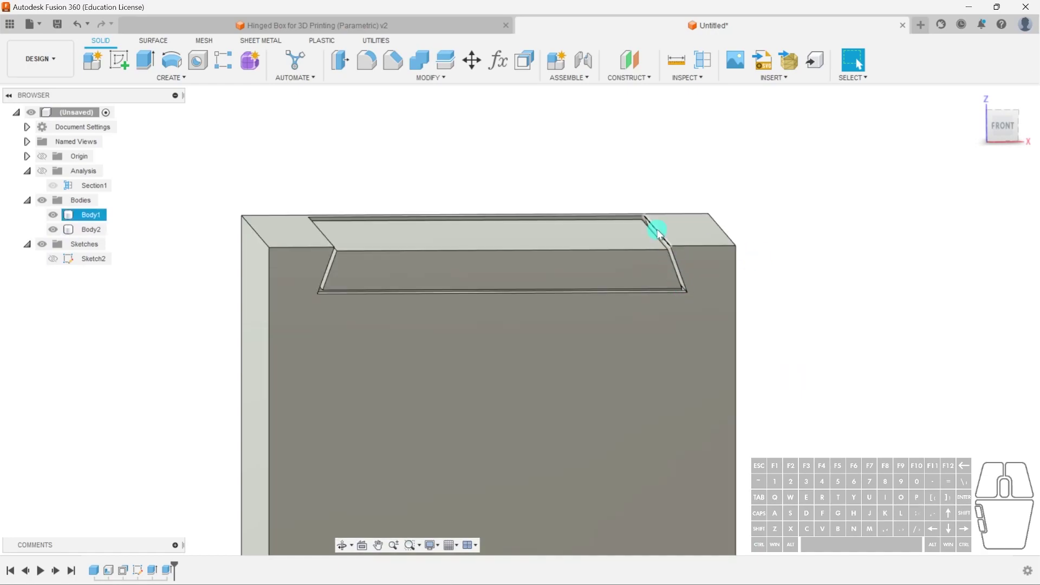
pyautogui.scroll(3, 679, 267)
pyautogui.keyDown('shift'); pyautogui.moveTo(669, 240); pyautogui.dragTo(670, 230, button='middle'); pyautogui.keyUp('shift')
pyautogui.click(1003, 127)
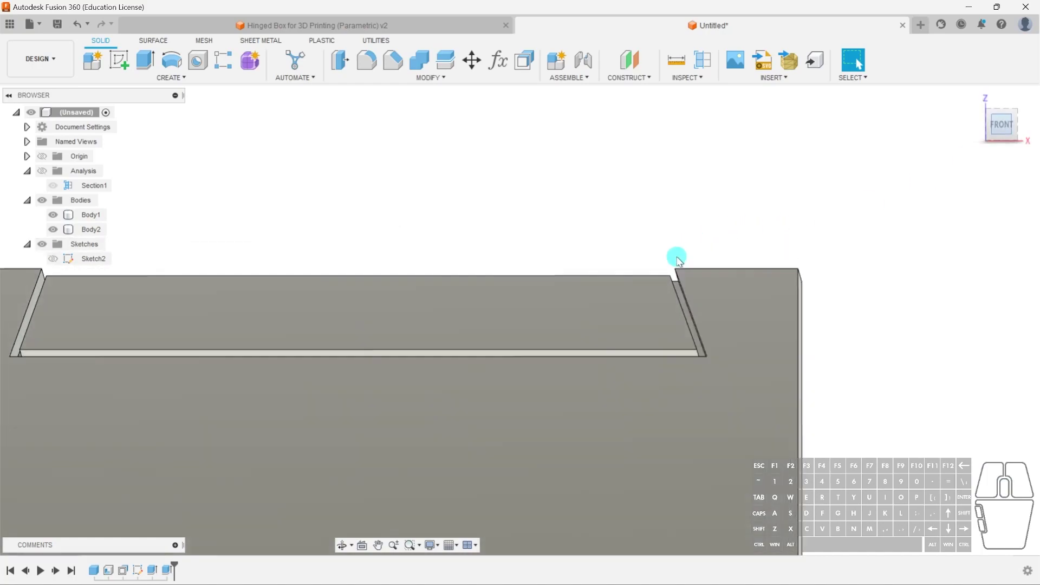
pyautogui.scroll(2, 674, 263)
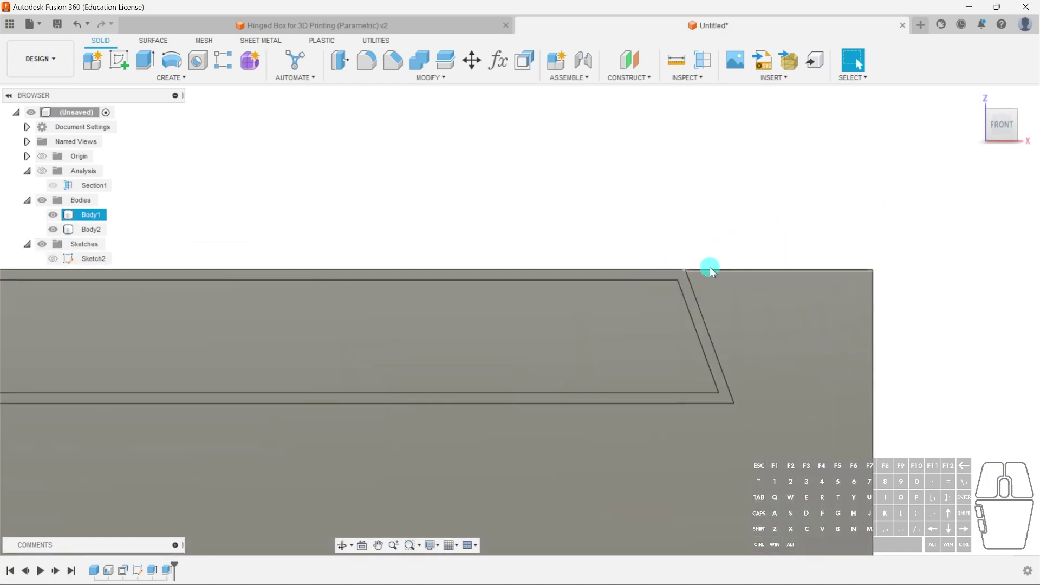
pyautogui.scroll(-1, 715, 263)
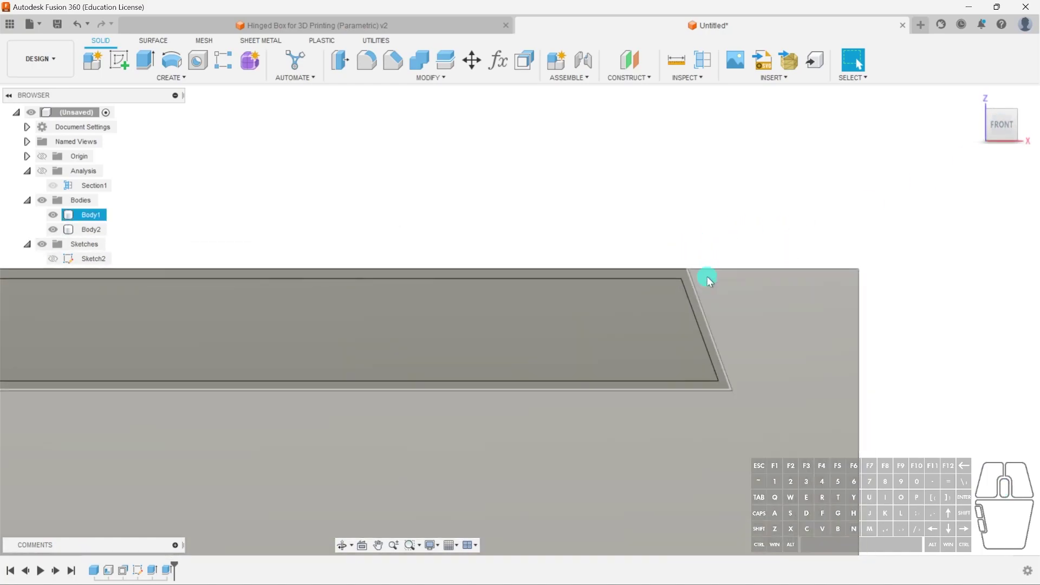
pyautogui.scroll(-1, 704, 339)
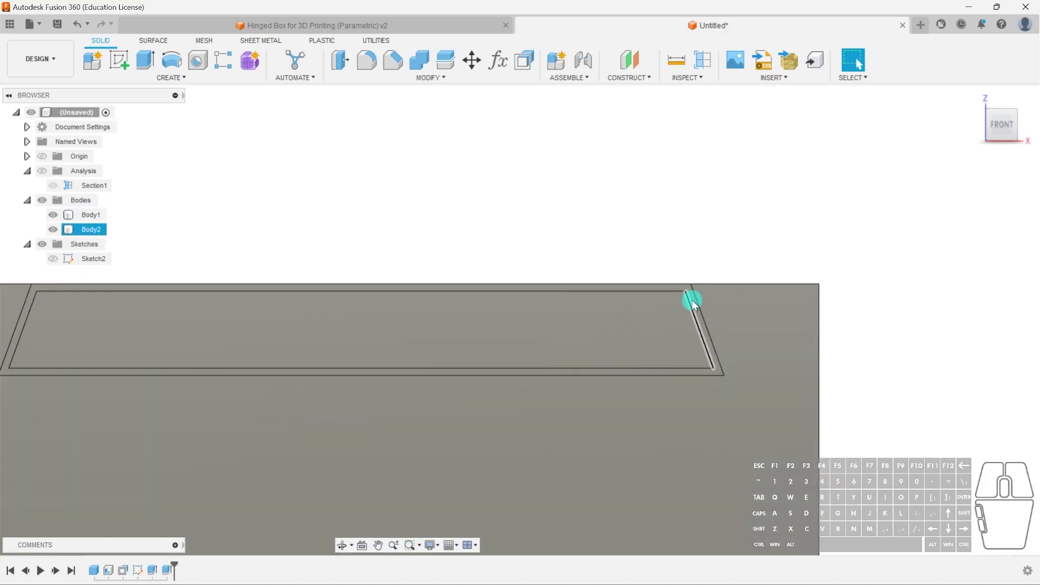
pyautogui.keyDown('shift'); pyautogui.moveTo(685, 308); pyautogui.dragTo(634, 342, button='middle'); pyautogui.keyUp('shift')
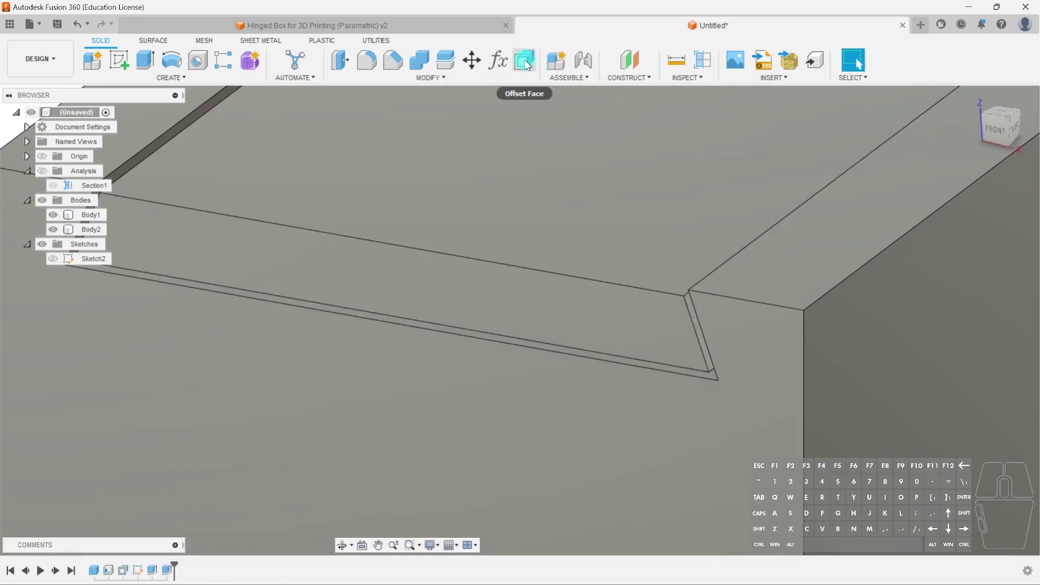
pyautogui.click(523, 60)
pyautogui.click(551, 183)
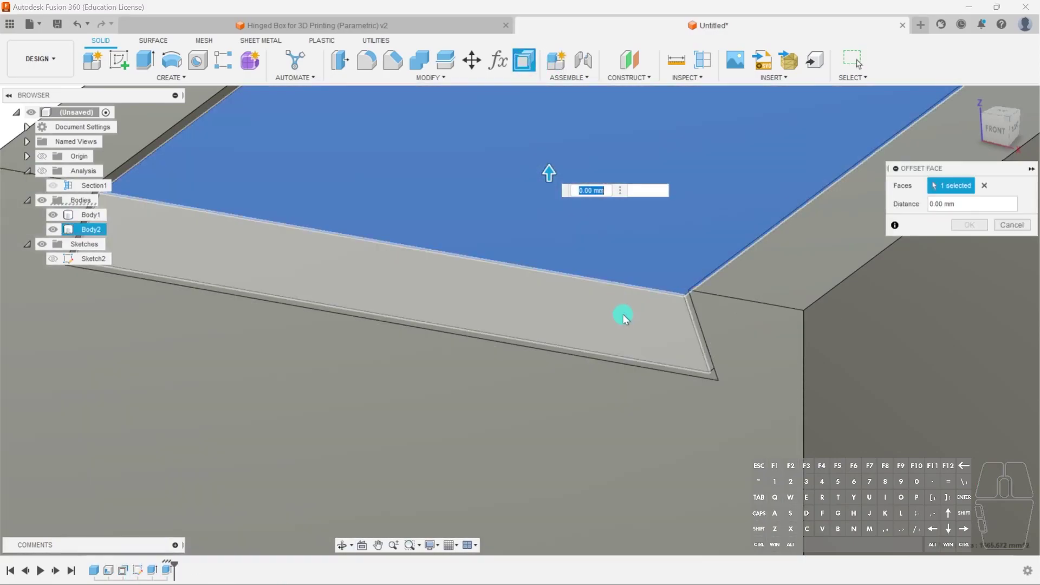
pyautogui.click(875, 230)
pyautogui.keyDown('shift'); pyautogui.moveTo(721, 287); pyautogui.dragTo(763, 266, button='middle'); pyautogui.keyUp('shift')
pyautogui.click(764, 264)
pyautogui.moveTo(499, 231); pyautogui.dragTo(786, 309)
pyautogui.keyDown('shift'); pyautogui.moveTo(784, 309); pyautogui.dragTo(685, 301, button='middle'); pyautogui.keyUp('shift')
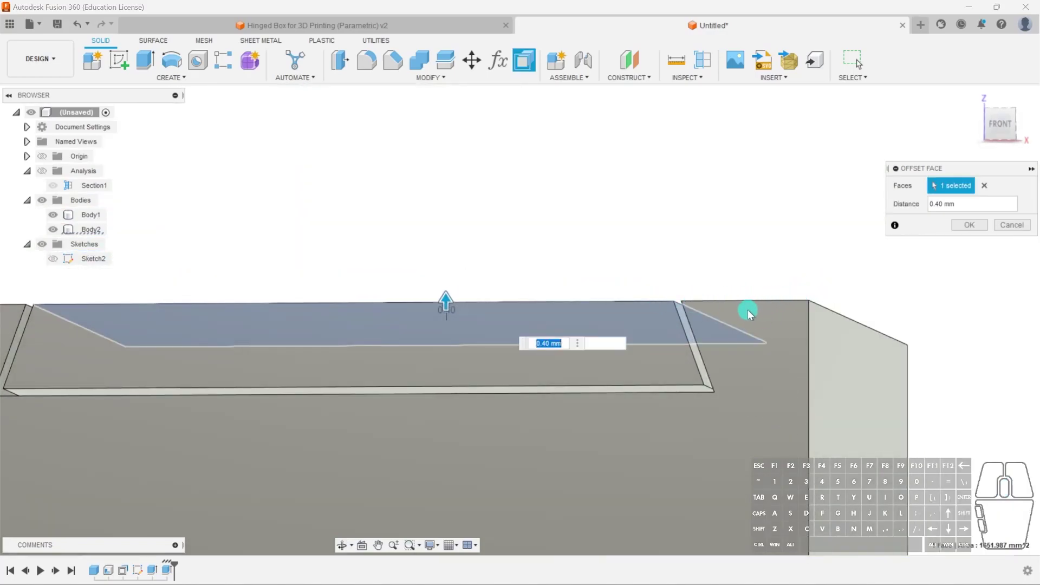
pyautogui.keyDown('shift'); pyautogui.moveTo(751, 313); pyautogui.dragTo(567, 315, button='middle'); pyautogui.keyUp('shift')
pyautogui.click(1012, 225)
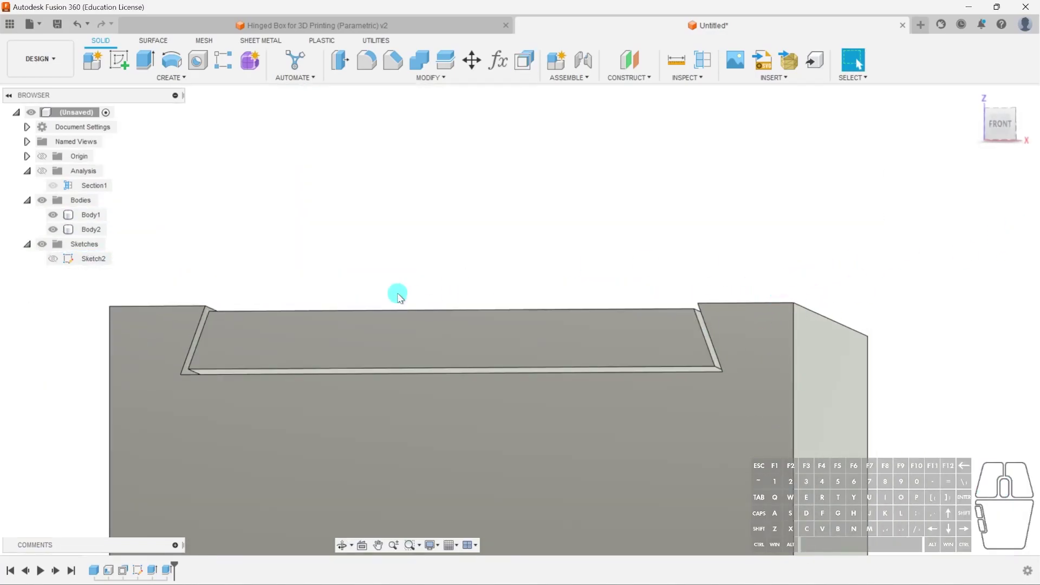
# - Reopen the trapezoid sketch for editing and delete the inner 0.4 mm offset outline
pyautogui.doubleClick(138, 570)
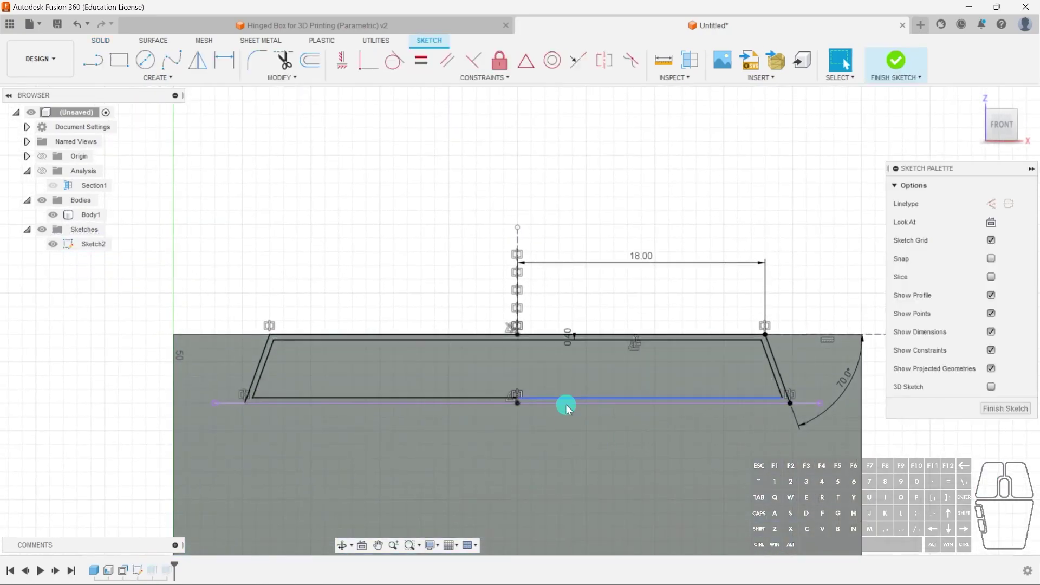
pyautogui.scroll(4, 645, 332)
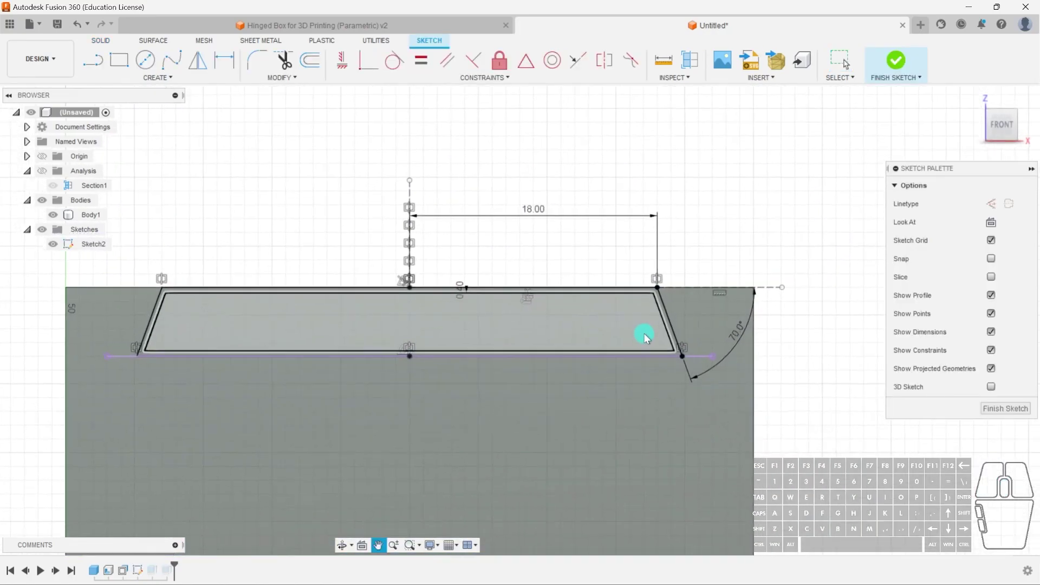
pyautogui.doubleClick(667, 305)
pyautogui.scroll(-2, 704, 360)
pyautogui.press('Delete')
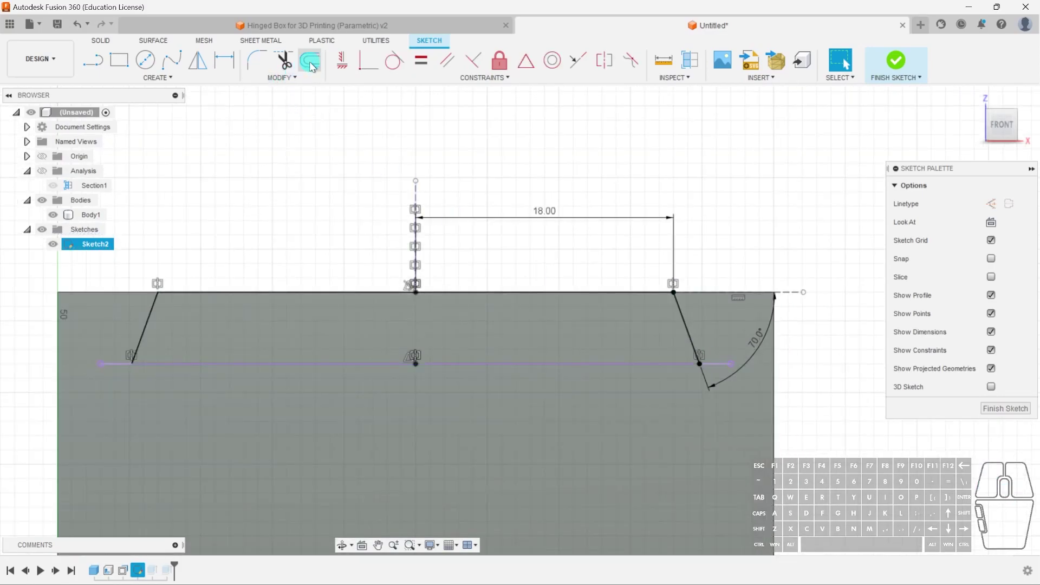
pyautogui.click(310, 63)
pyautogui.click(147, 313)
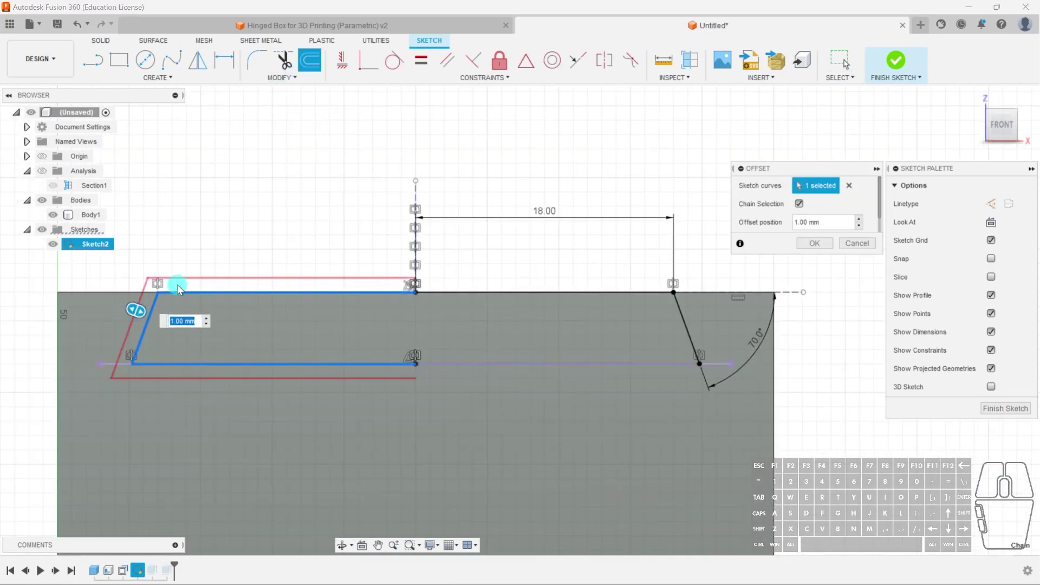
pyautogui.click(202, 294)
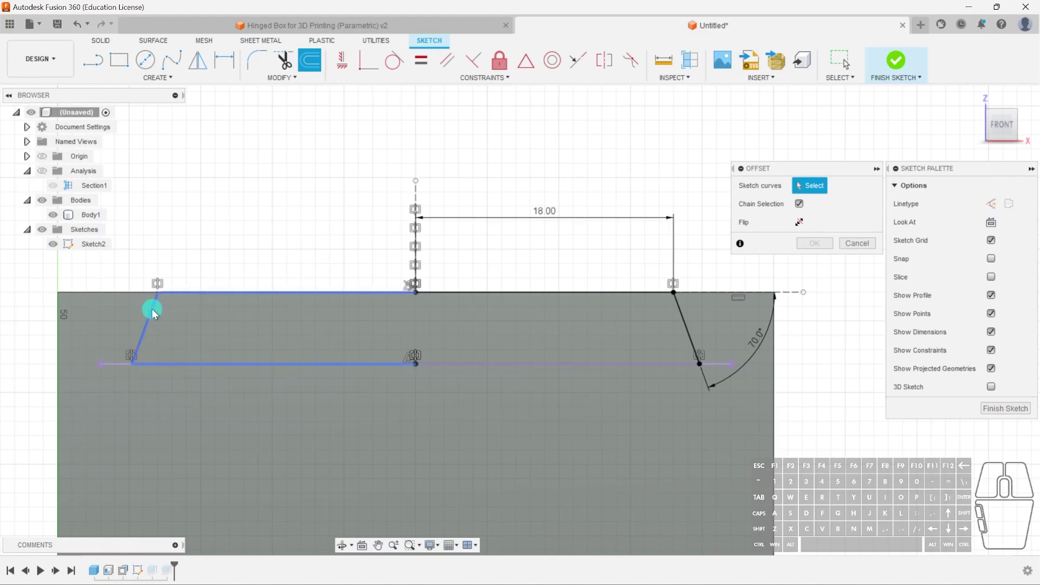
pyautogui.press('Escape')
# - Draw a line just inside the trapezoid's left slanted side, from the upper to the lower edge, and make it parallel to that side
pyautogui.press('l')
pyautogui.click(170, 293)
pyautogui.click(154, 364)
pyautogui.press('Escape')
pyautogui.click(164, 322)
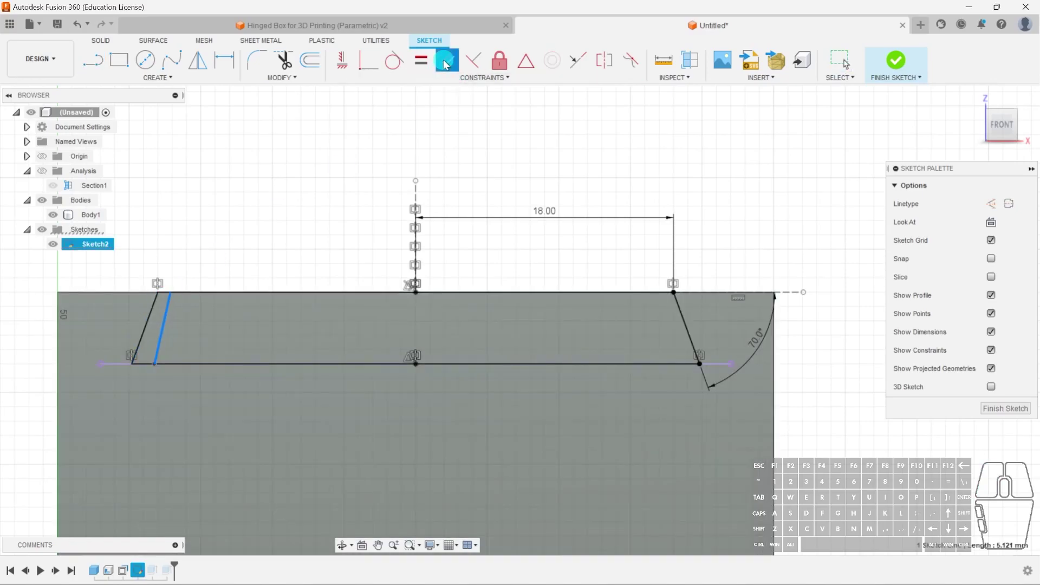
pyautogui.click(152, 320)
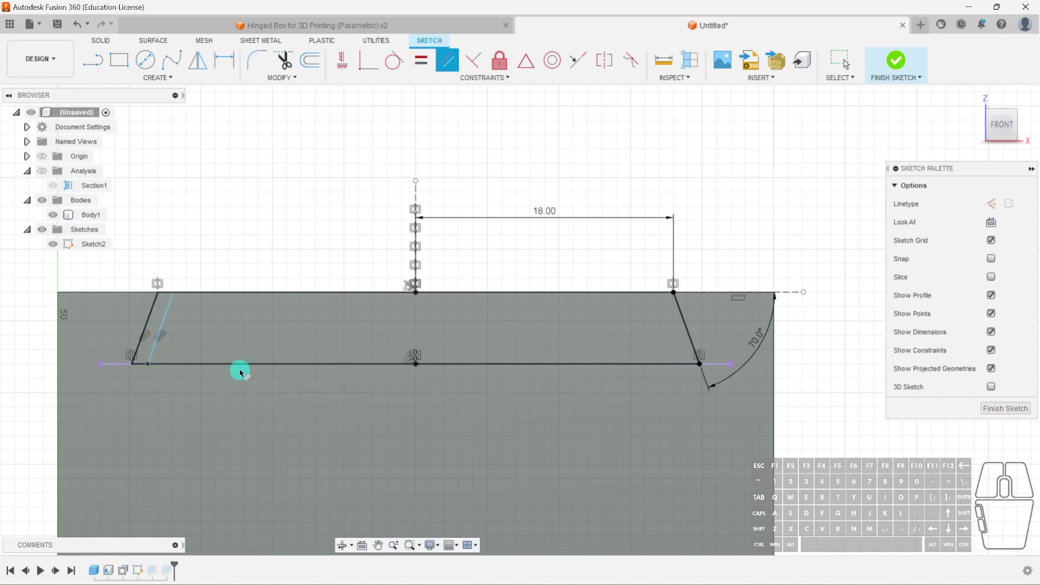
# - Dimension the gap between the left slanted side and the new parallel line as 0.4 mm
pyautogui.press('d')
pyautogui.click(148, 324)
pyautogui.click(159, 324)
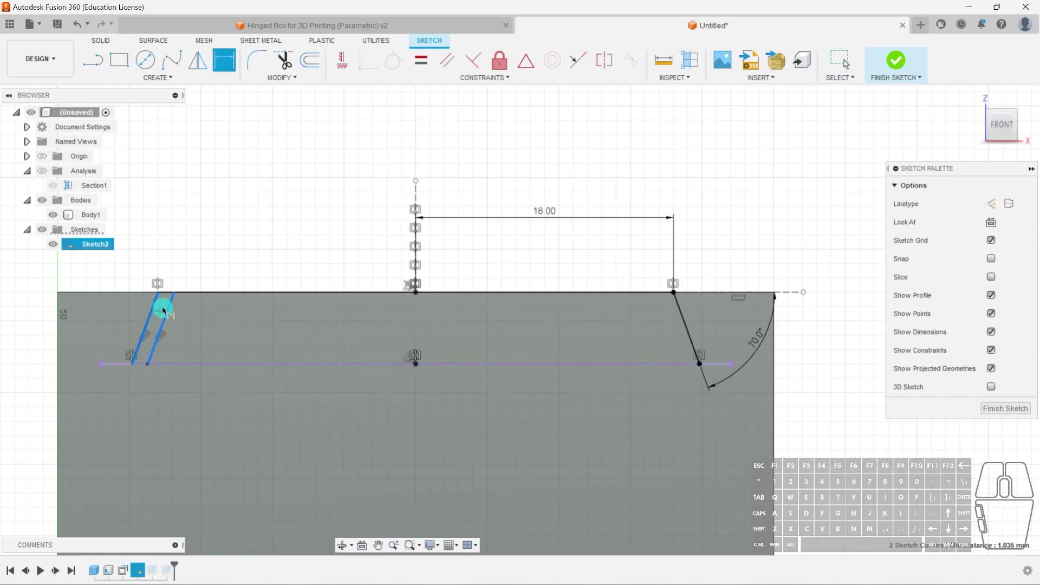
pyautogui.click(193, 253)
pyautogui.write('0.4')
pyautogui.press('Return')
pyautogui.press('Escape')
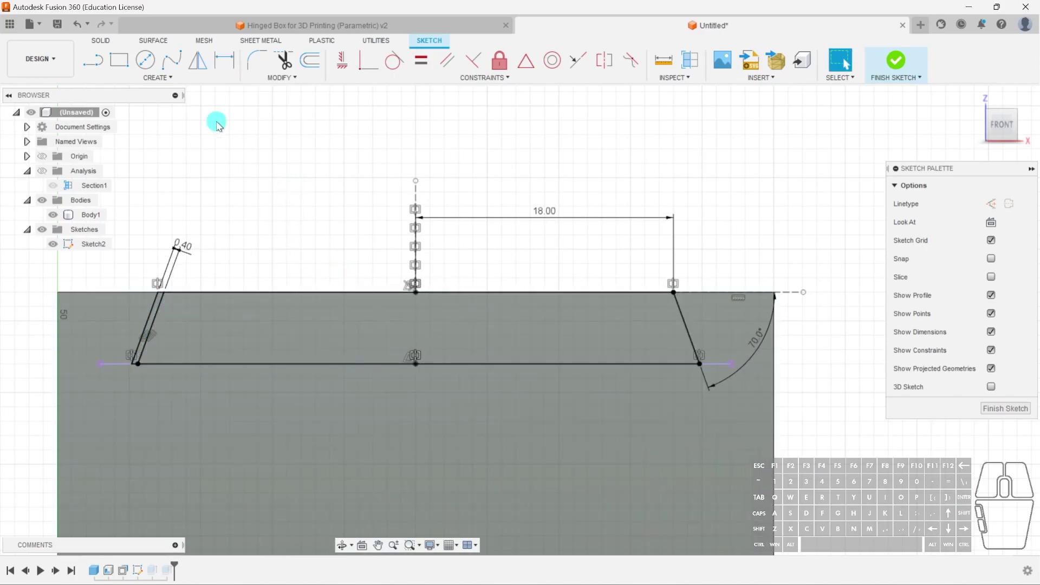
# - Mirror the inner slanted line about the vertical centerline to the trapezoid's right side and finish the sketch
pyautogui.click(197, 61)
pyautogui.click(161, 306)
pyautogui.click(796, 204)
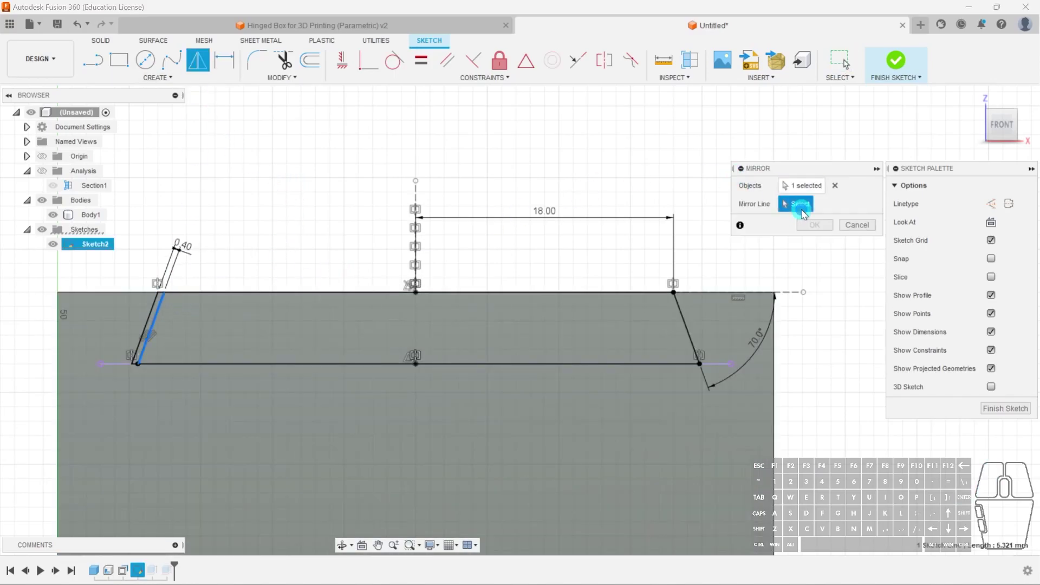
pyautogui.click(418, 239)
pyautogui.click(765, 211)
pyautogui.click(815, 224)
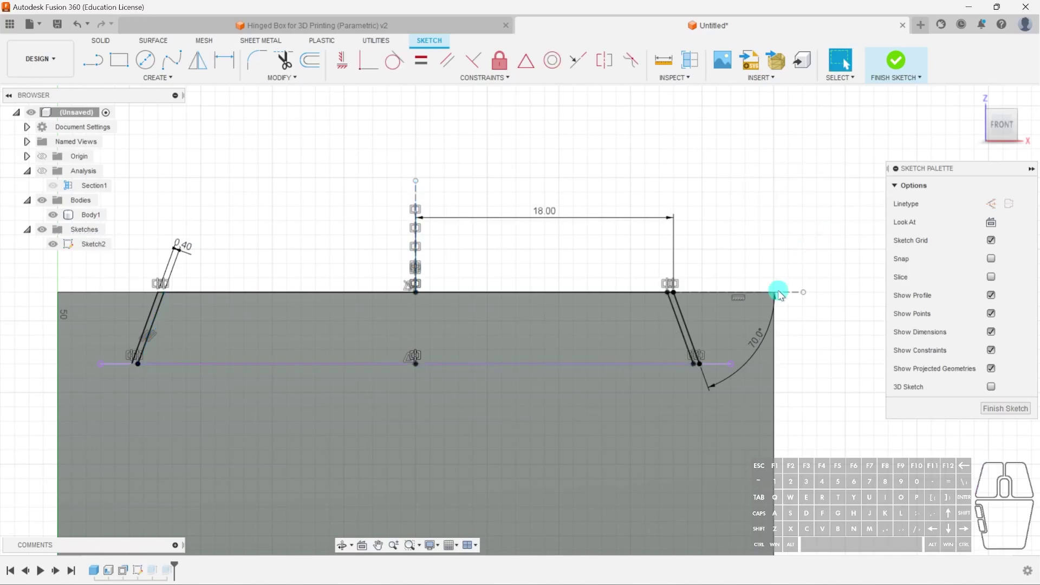
pyautogui.click(181, 314)
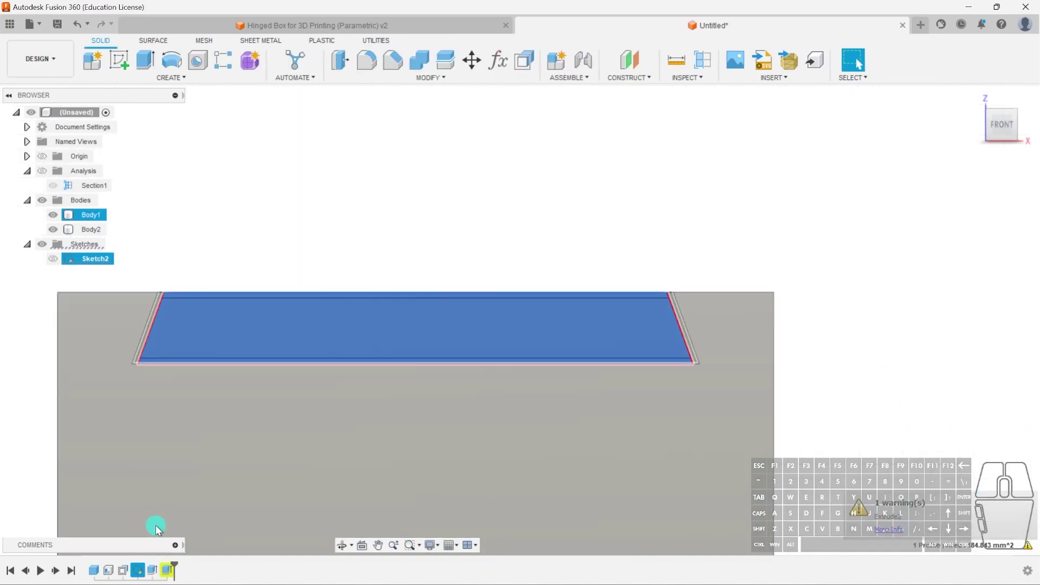
# - Edit the lid extrusion to use the profile between the two inner slanted lines, keeping it a new body at -47 mm
pyautogui.doubleClick(167, 570)
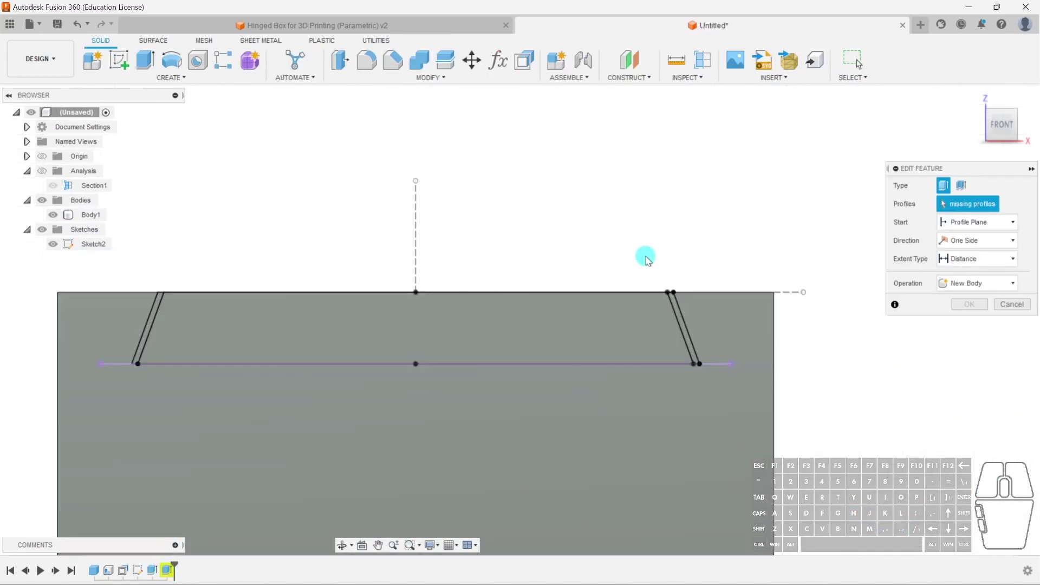
pyautogui.click(641, 324)
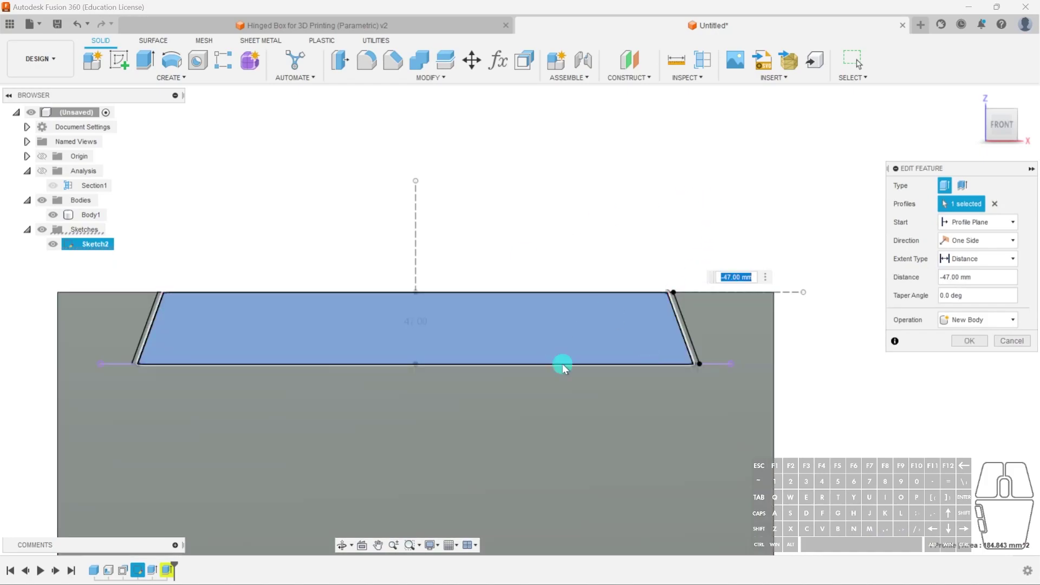
pyautogui.click(978, 346)
pyautogui.keyDown('shift'); pyautogui.moveTo(618, 360); pyautogui.dragTo(226, 328, button='middle'); pyautogui.keyUp('shift')
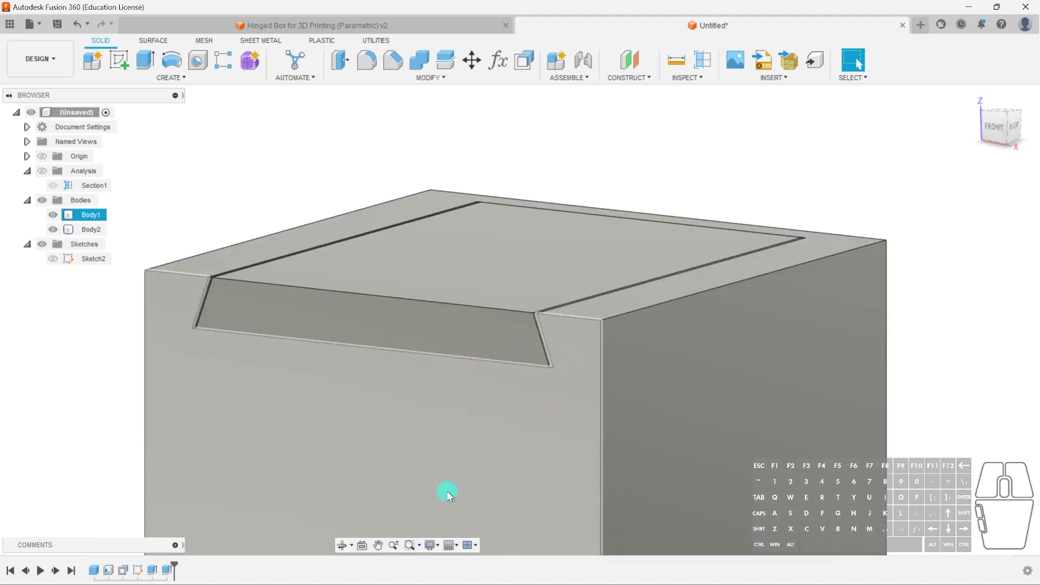
pyautogui.scroll(5, 547, 336)
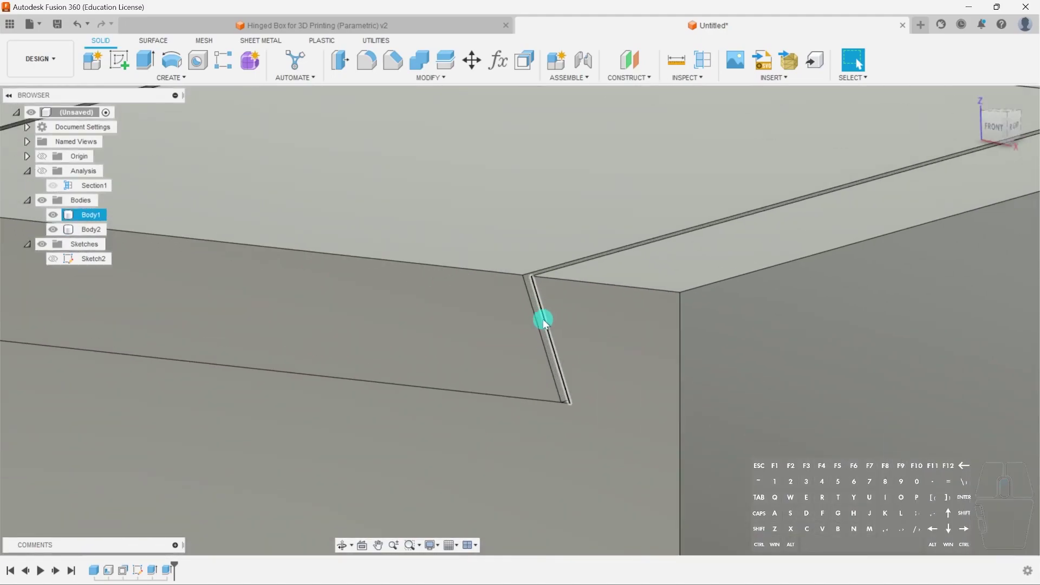
pyautogui.click(542, 322)
pyautogui.click(524, 59)
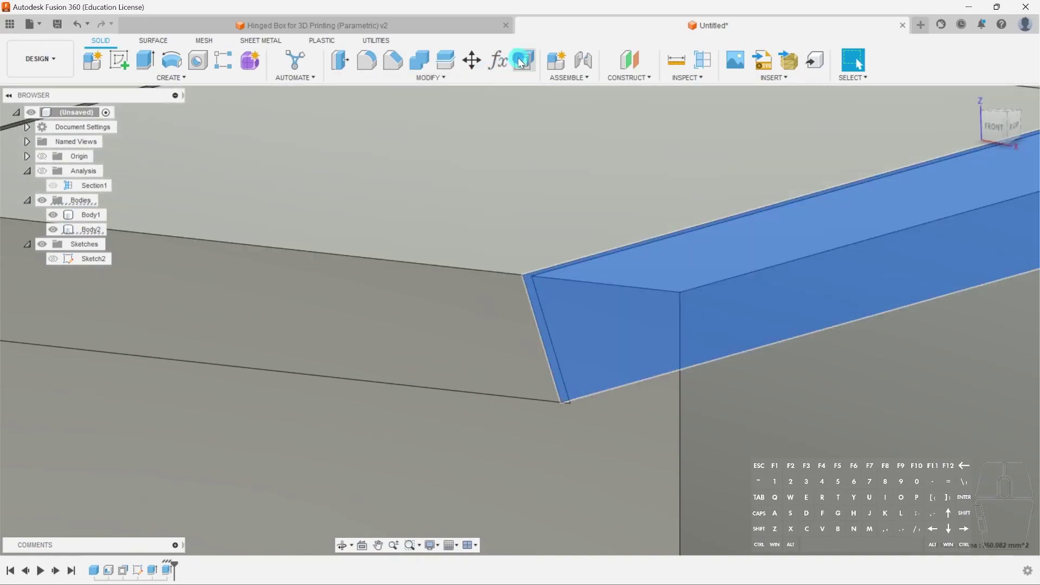
pyautogui.moveTo(550, 320); pyautogui.dragTo(590, 553)
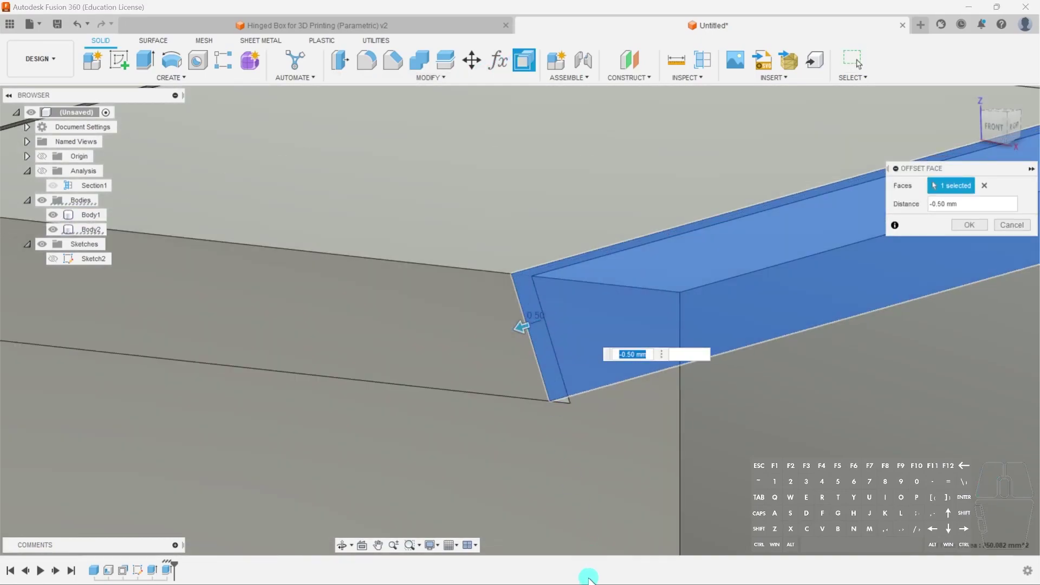
pyautogui.click(1011, 223)
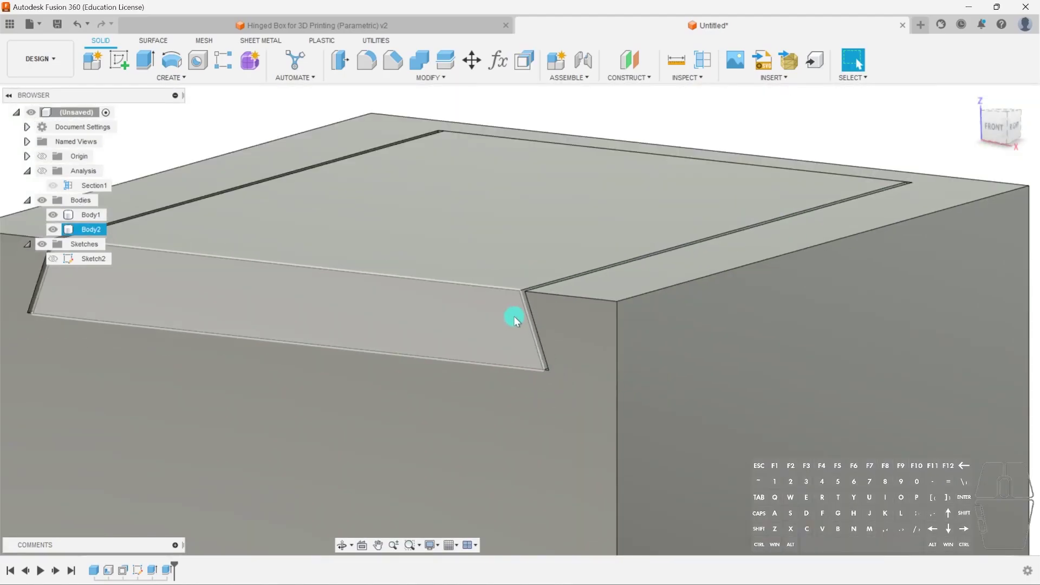
pyautogui.scroll(-3, 514, 317)
pyautogui.scroll(-2, 544, 338)
pyautogui.keyDown('shift'); pyautogui.moveTo(576, 391); pyautogui.dragTo(612, 384, button='middle'); pyautogui.keyUp('shift')
pyautogui.keyDown('shift'); pyautogui.moveTo(619, 437); pyautogui.dragTo(692, 411, button='middle'); pyautogui.keyUp('shift')
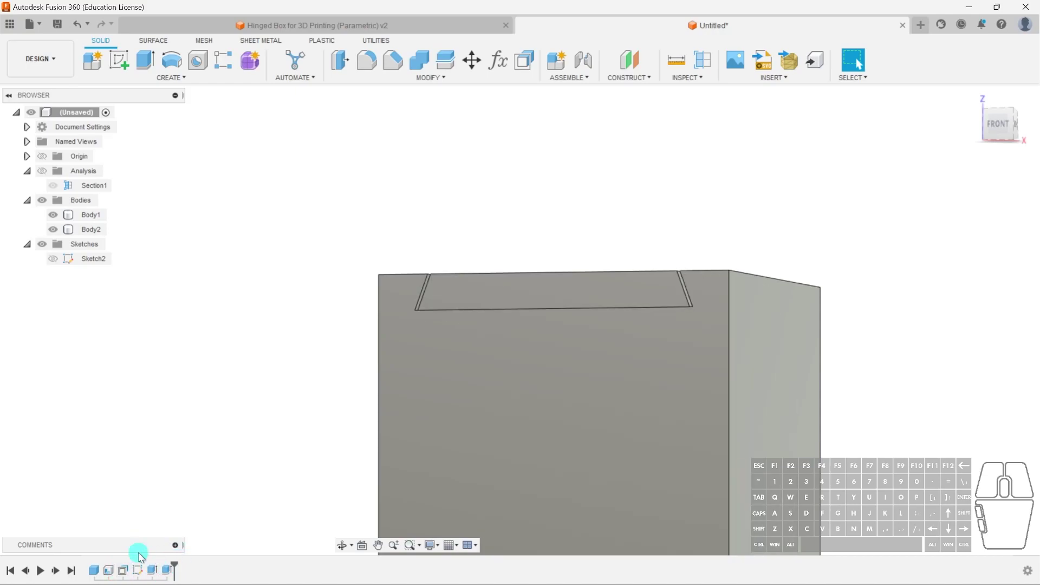
pyautogui.keyDown('shift'); pyautogui.moveTo(267, 412); pyautogui.dragTo(704, 318, button='middle'); pyautogui.keyUp('shift')
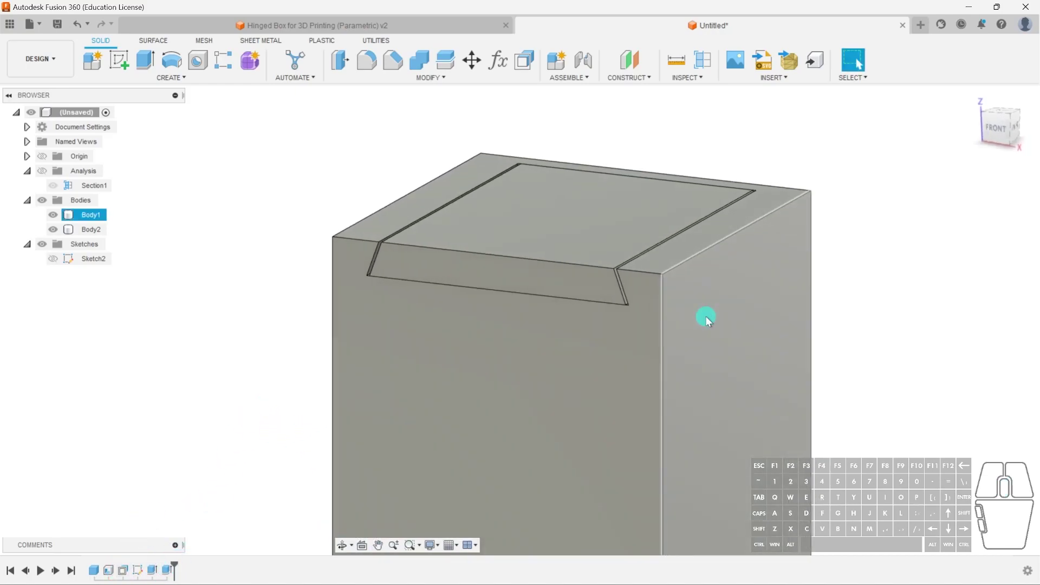
pyautogui.click(545, 224)
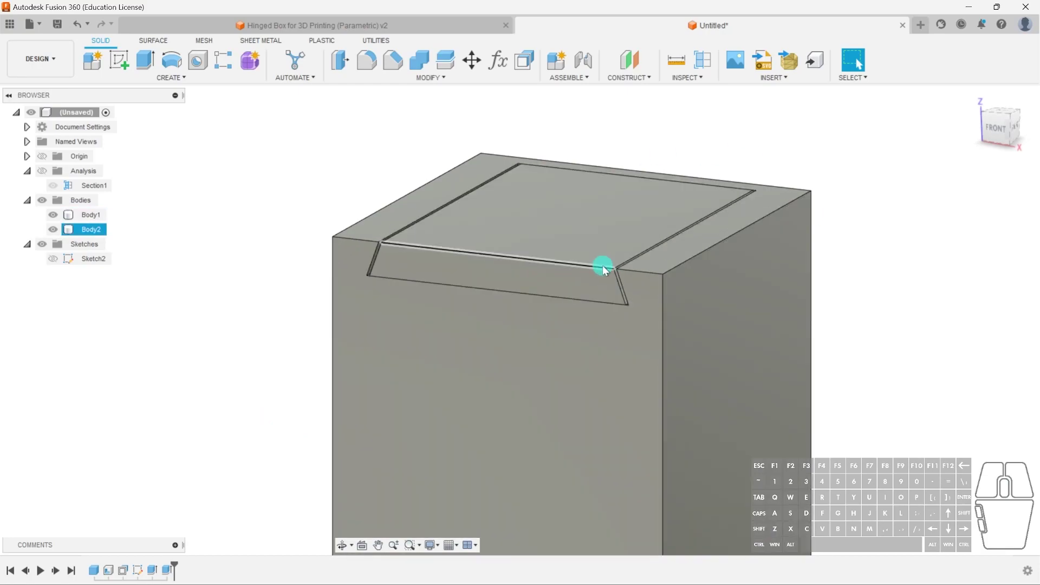
# - Try to create an as-built joint between the box and lid bodies
pyautogui.click(559, 144)
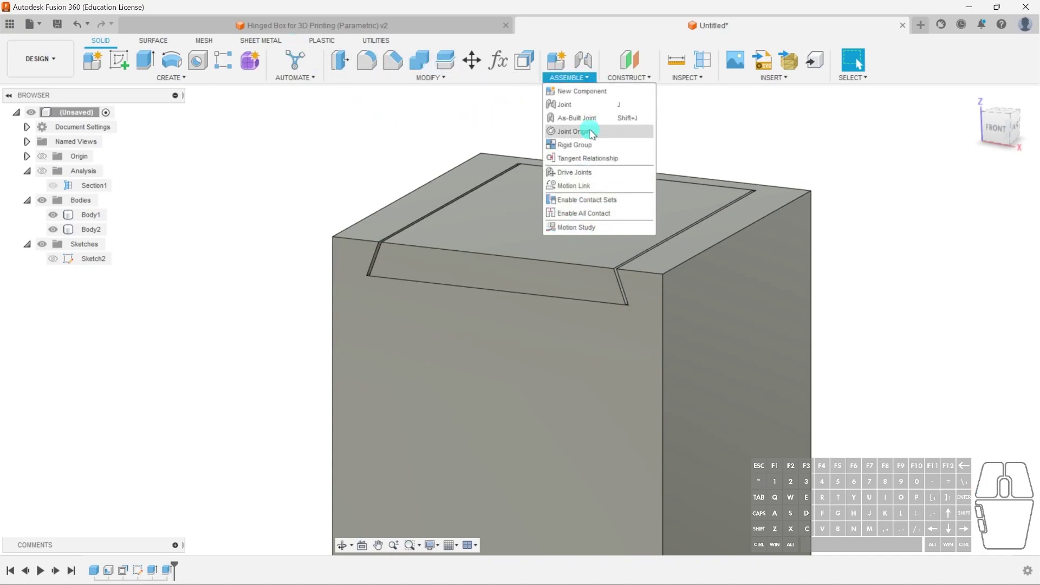
pyautogui.click(592, 117)
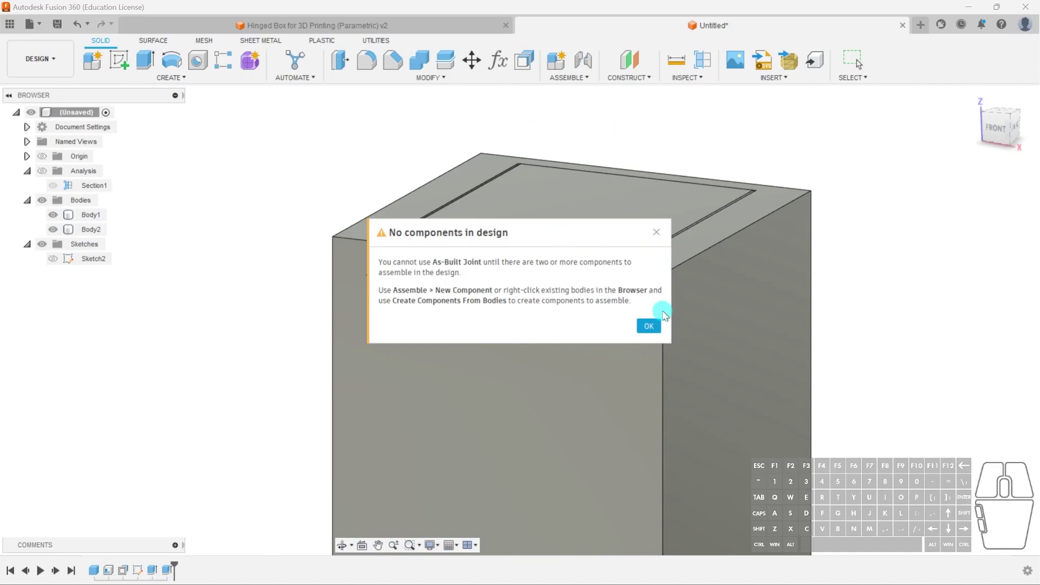
pyautogui.click(652, 331)
pyautogui.click(469, 270)
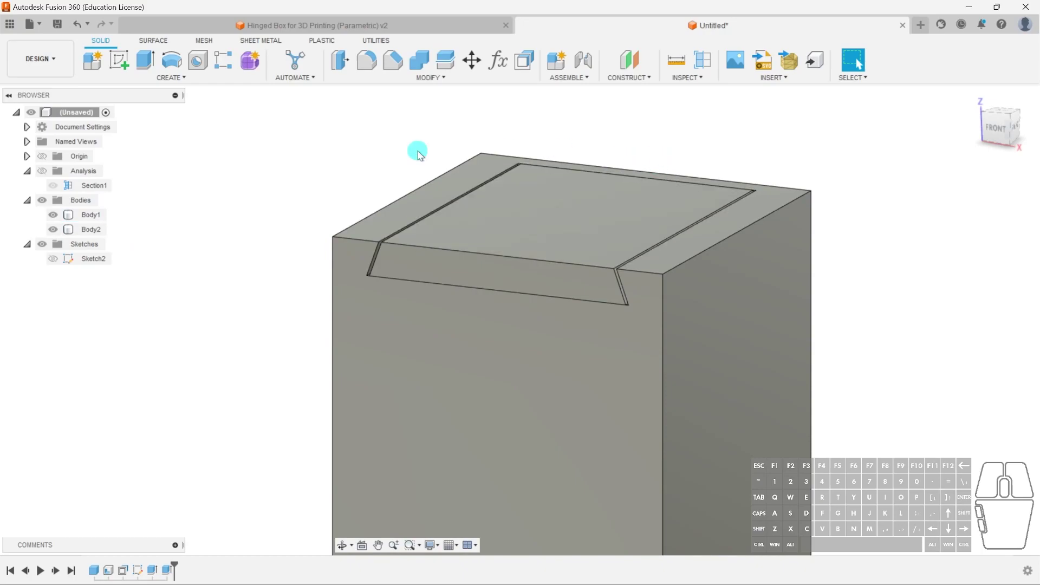
# - Look at the component structure of the Hinged Box design, return to the sliding-lid box and try to start a regular joint
pyautogui.click(317, 26)
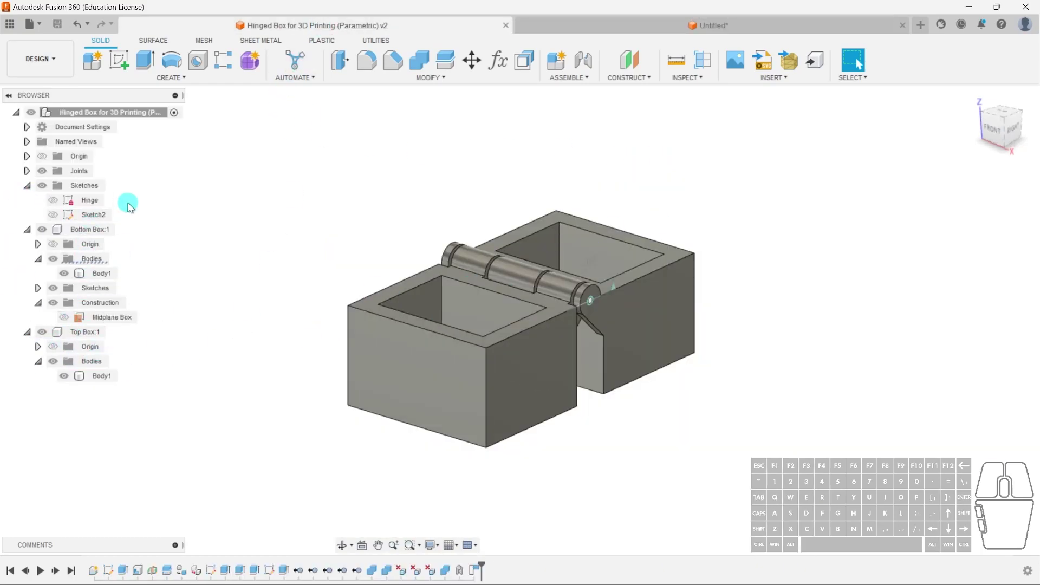
pyautogui.click(666, 17)
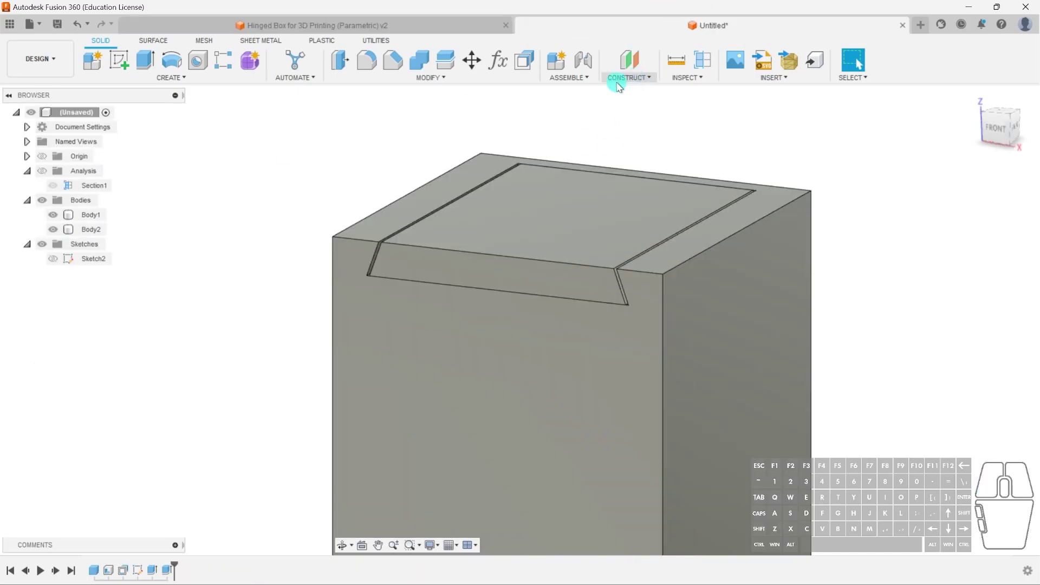
pyautogui.click(576, 61)
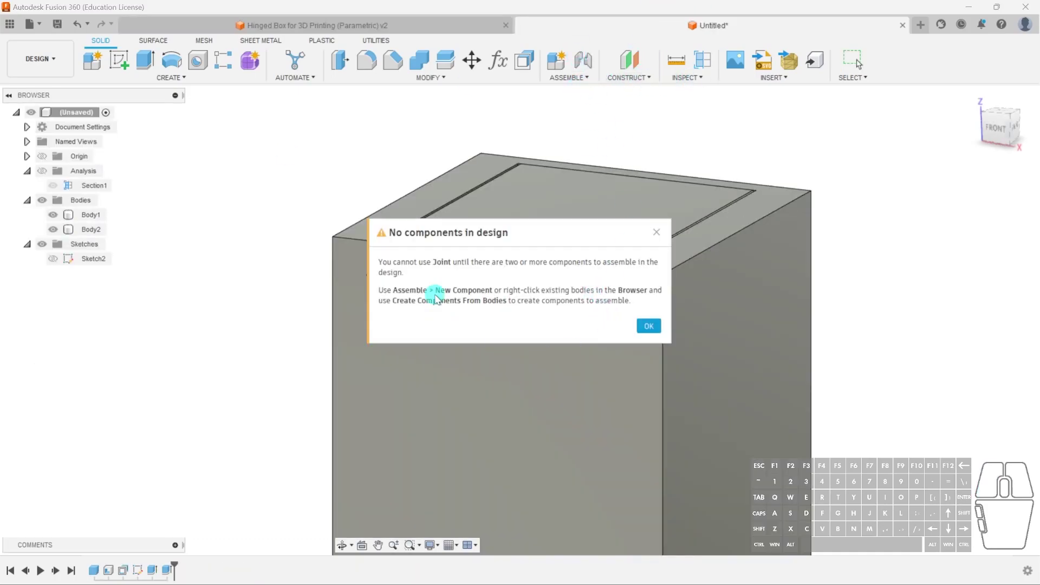
pyautogui.click(649, 327)
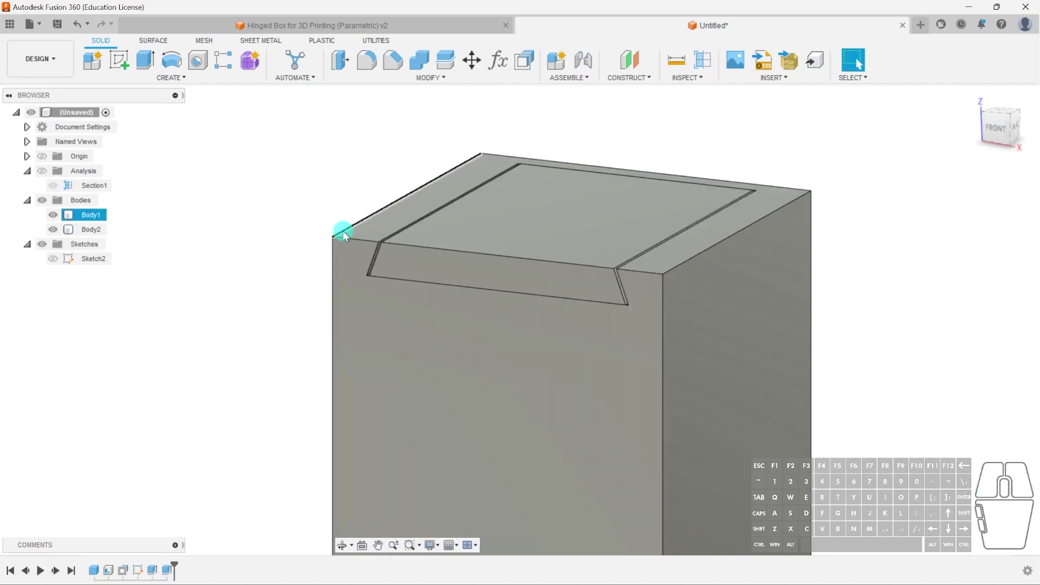
# - Turn Body1 into a component and name it Box
pyautogui.rightClick(89, 215)
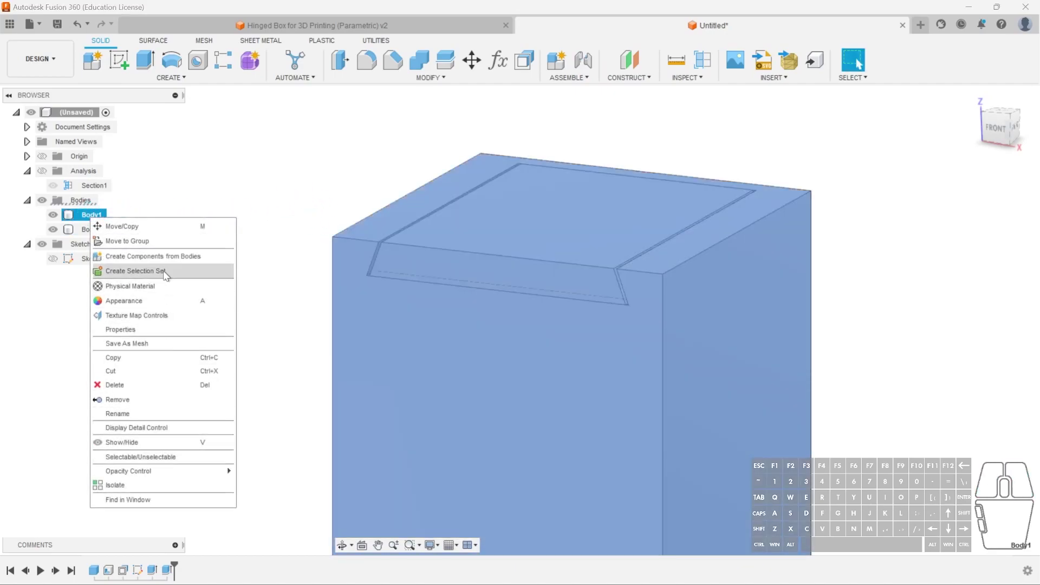
pyautogui.click(161, 258)
pyautogui.doubleClick(91, 259)
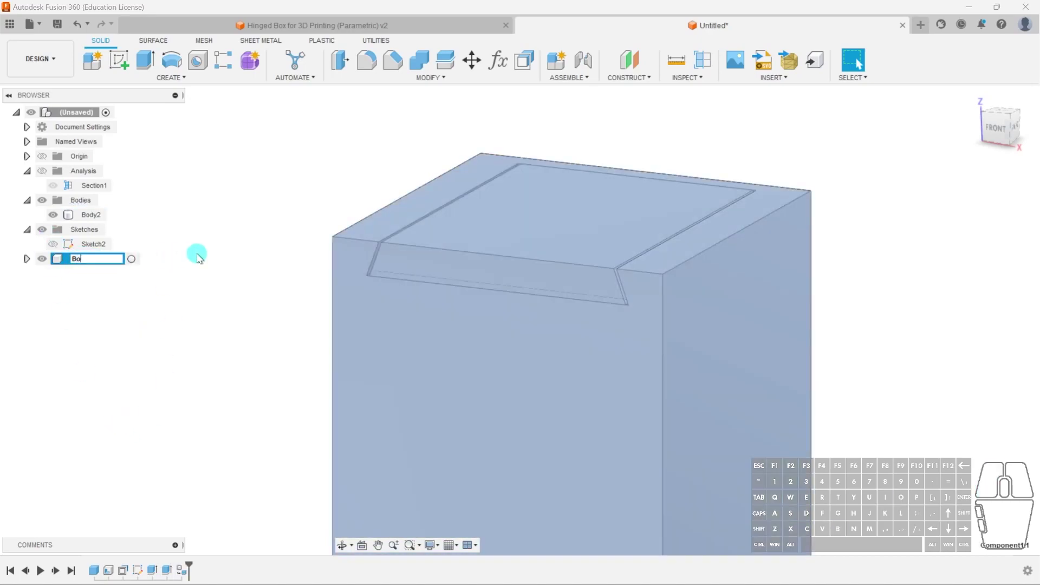
# - Turn Body2 into a component and name it Lid
pyautogui.rightClick(88, 215)
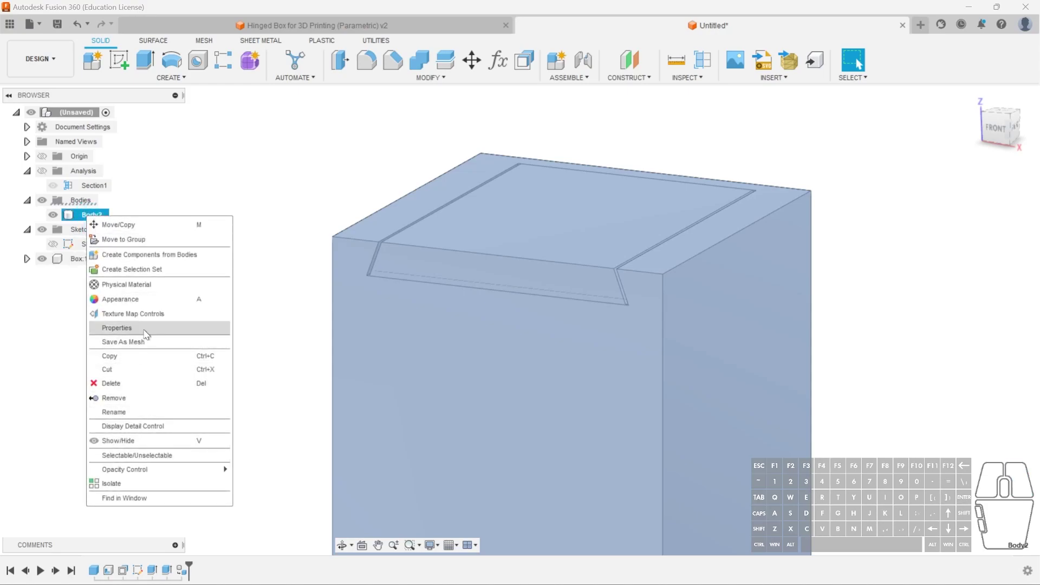
pyautogui.click(144, 261)
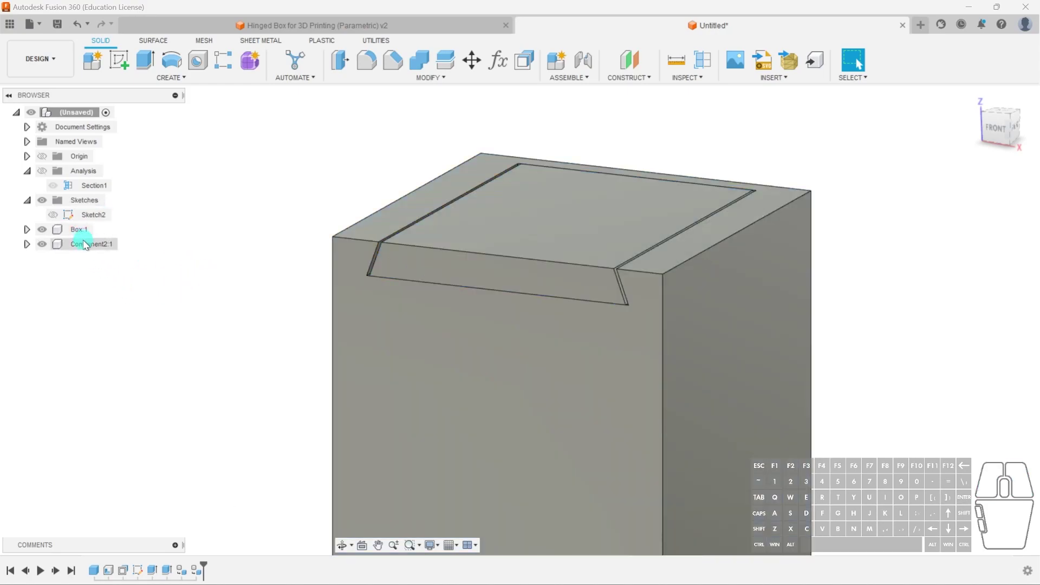
pyautogui.click(84, 245)
pyautogui.click(103, 244)
pyautogui.write('Lid')
pyautogui.press('Return')
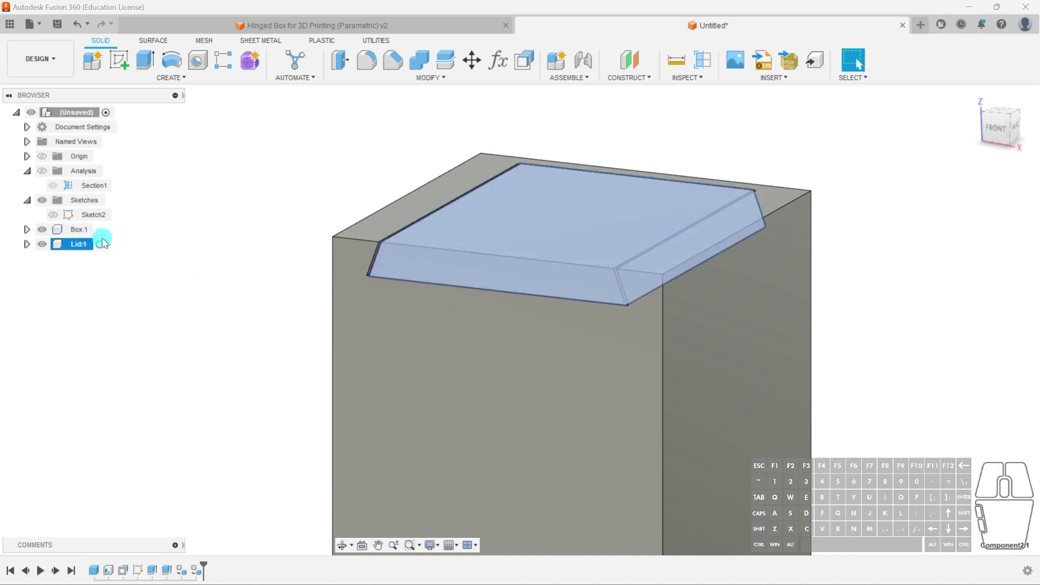
pyautogui.click(201, 297)
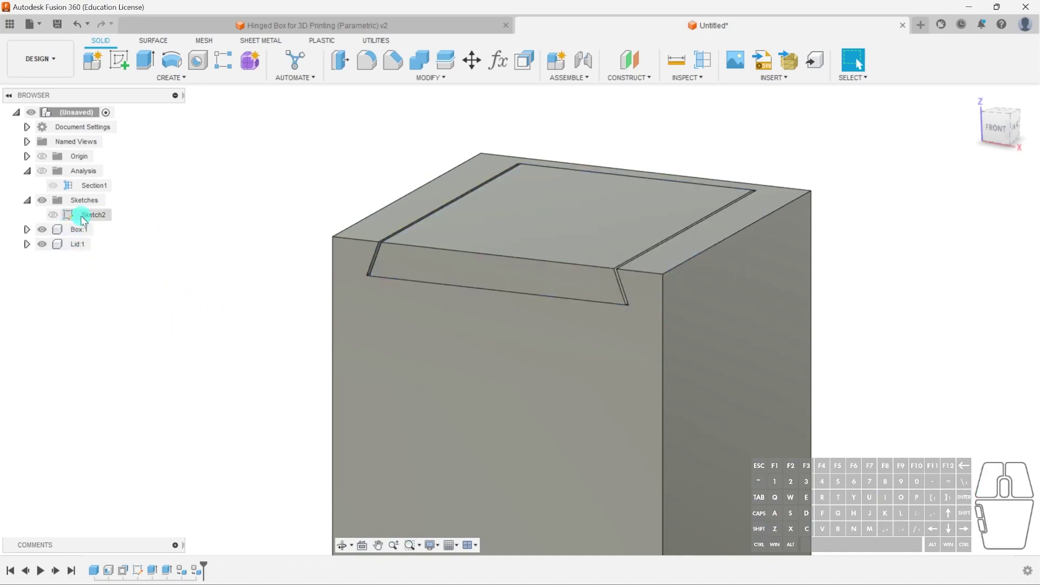
# - Start an as-built joint between the Box and Lid components with Slider as its motion type
pyautogui.click(561, 87)
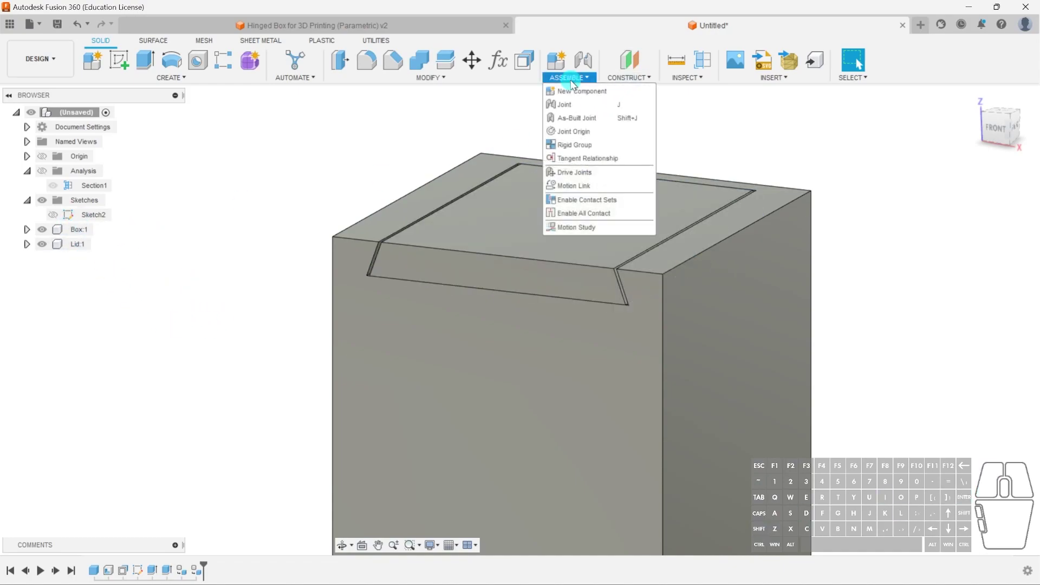
pyautogui.click(576, 120)
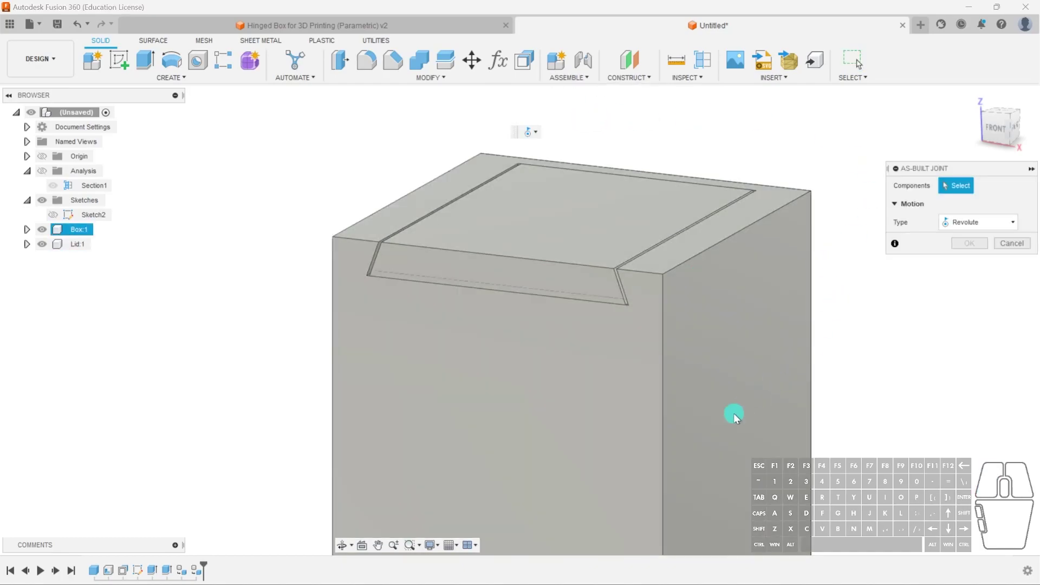
pyautogui.click(672, 417)
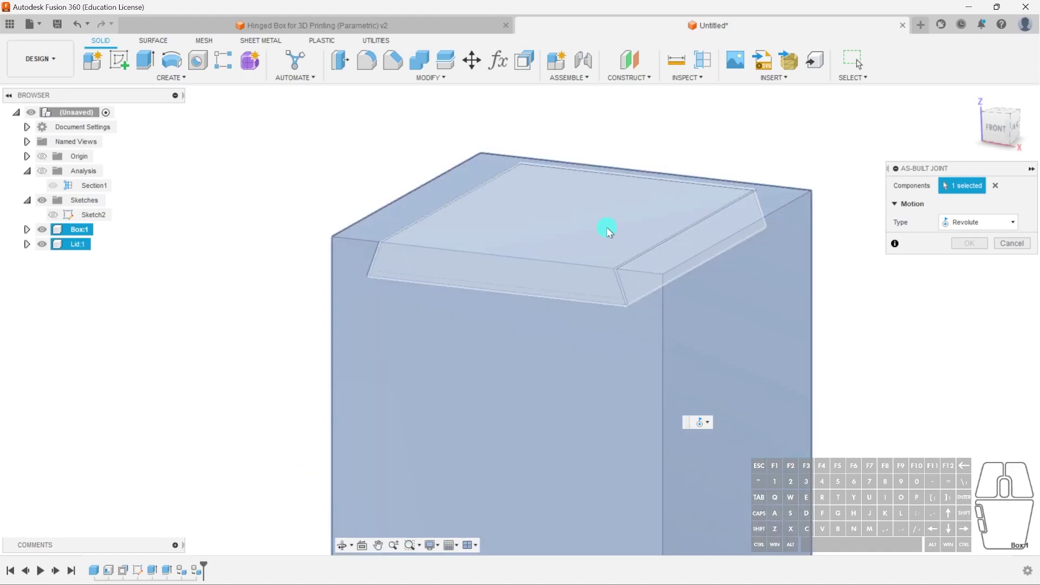
pyautogui.click(606, 227)
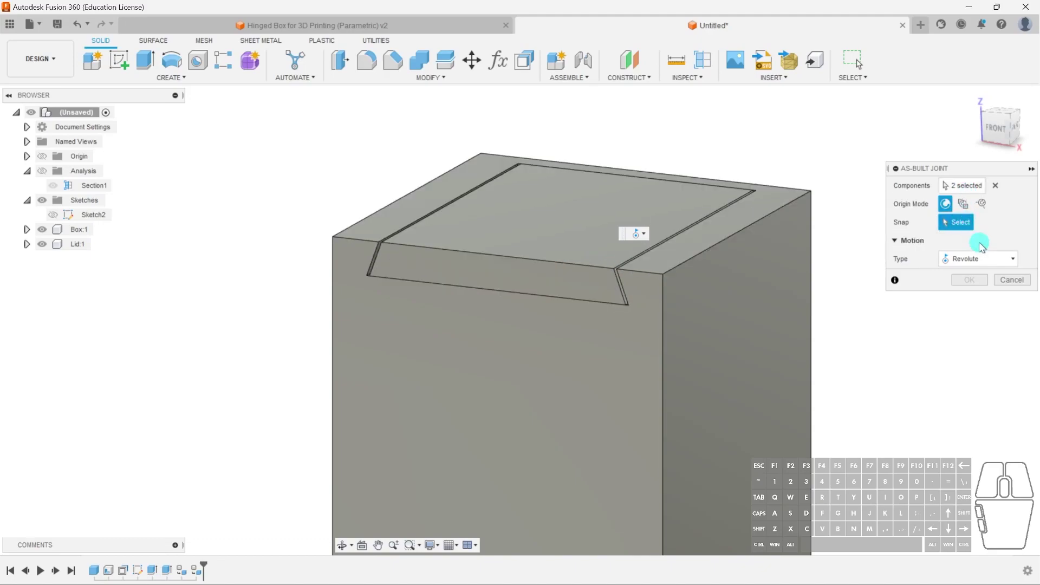
pyautogui.click(978, 260)
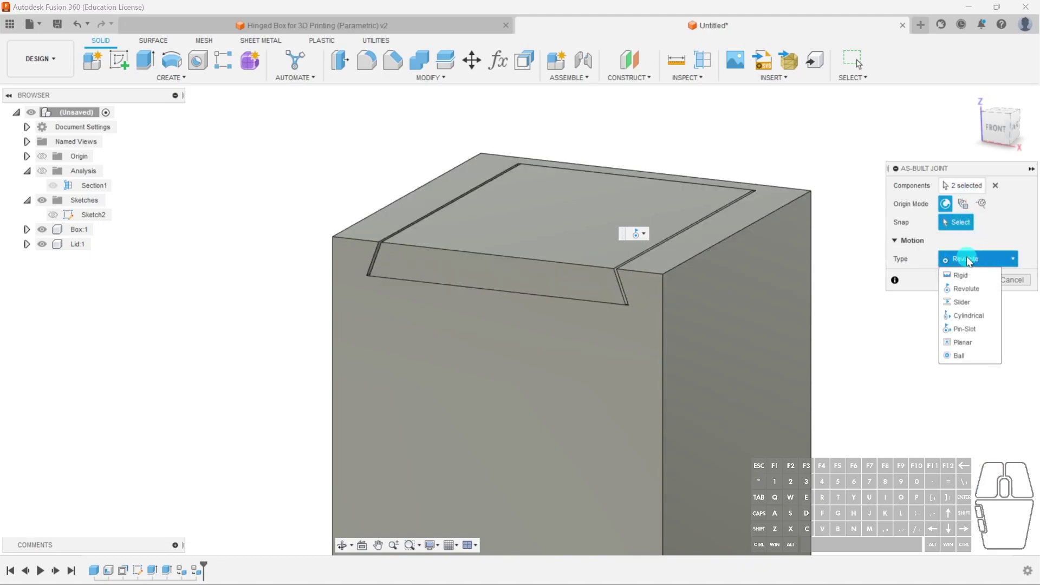
pyautogui.click(970, 303)
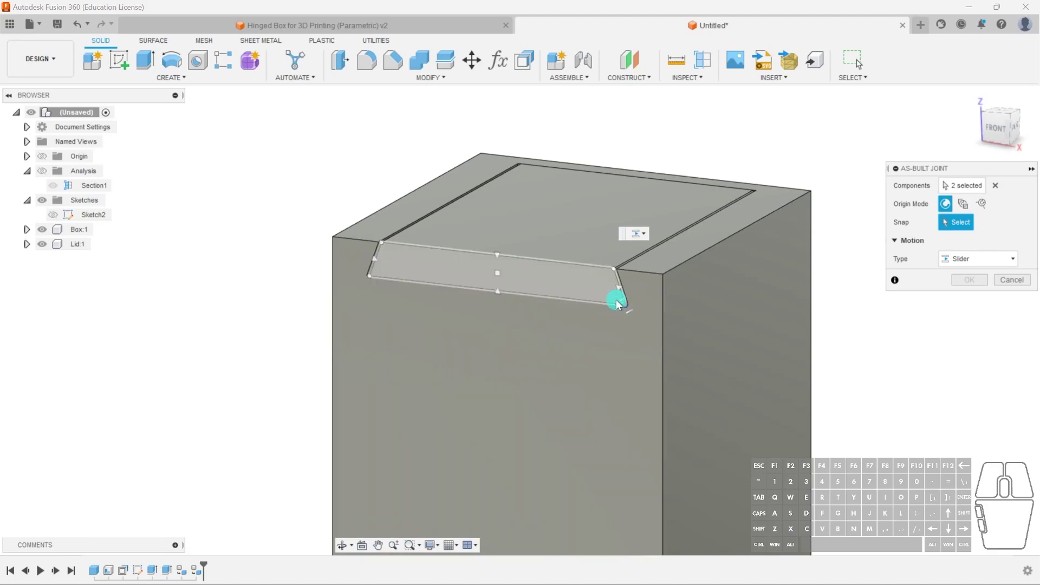
# - Snap the slider joint's origin to the front end of the lid's right upper edge, replacing the snap at the edge's middle
pyautogui.click(689, 228)
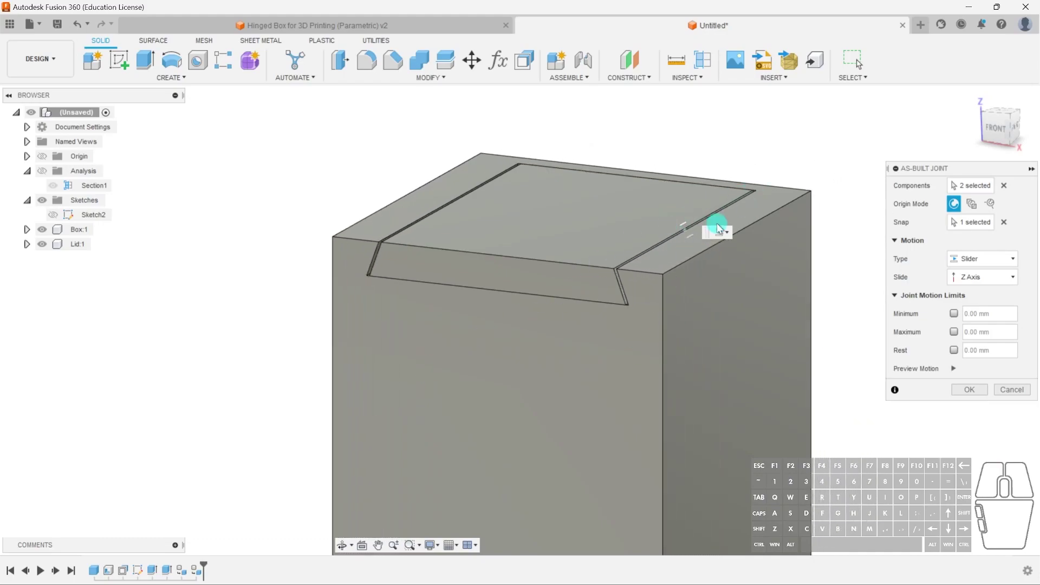
pyautogui.click(1003, 220)
pyautogui.scroll(4, 629, 260)
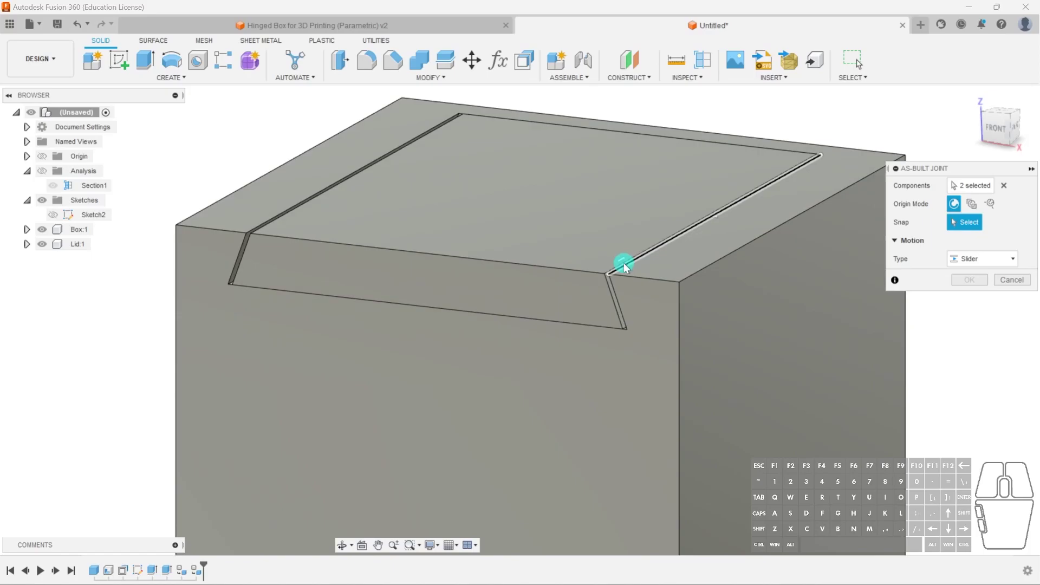
pyautogui.click(620, 265)
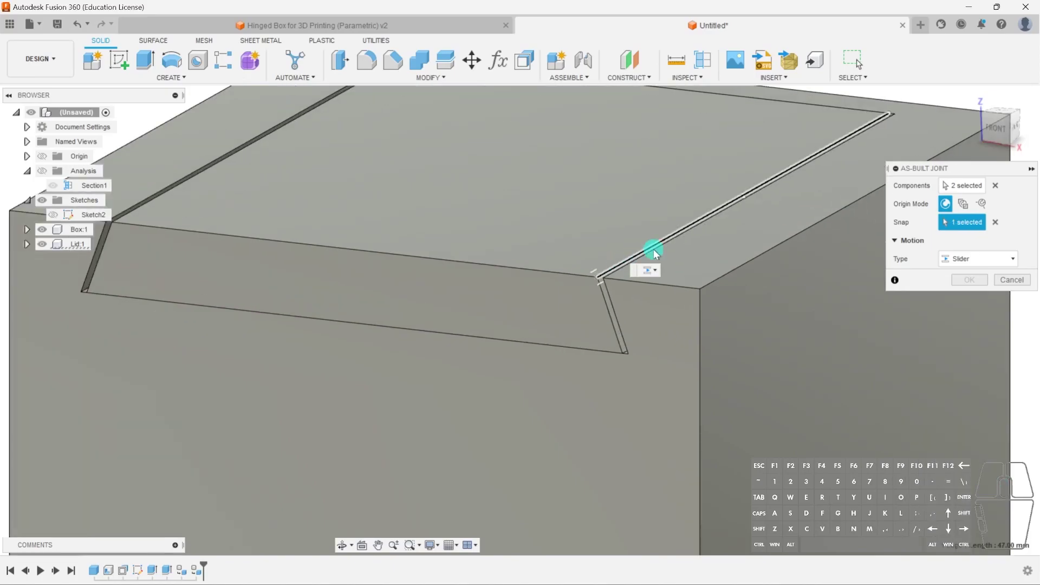
# - Cancel the unfinished as-built slider joint between the Box and Lid components
pyautogui.scroll(-3, 843, 200)
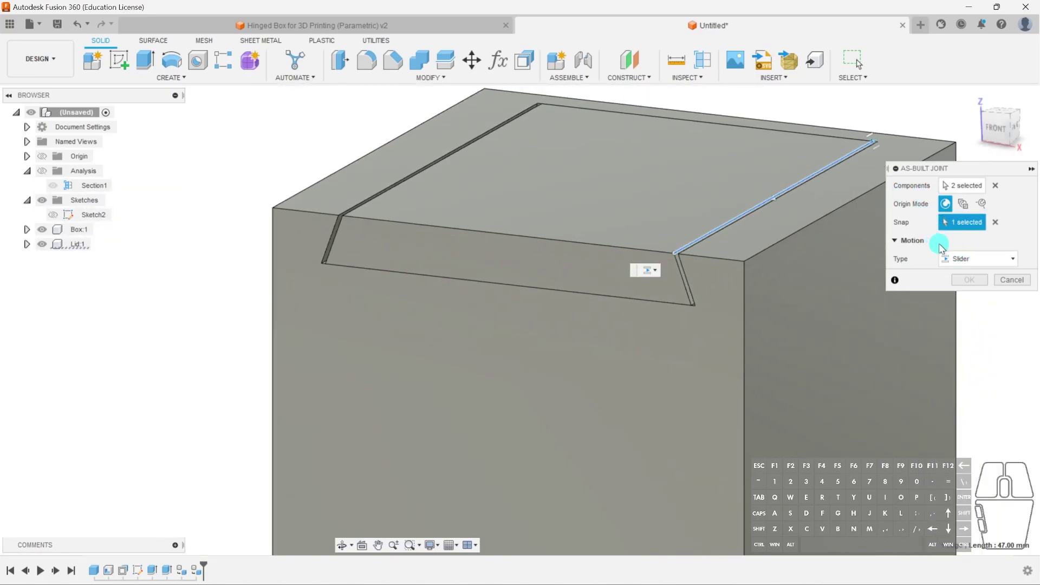
pyautogui.click(895, 242)
pyautogui.click(895, 241)
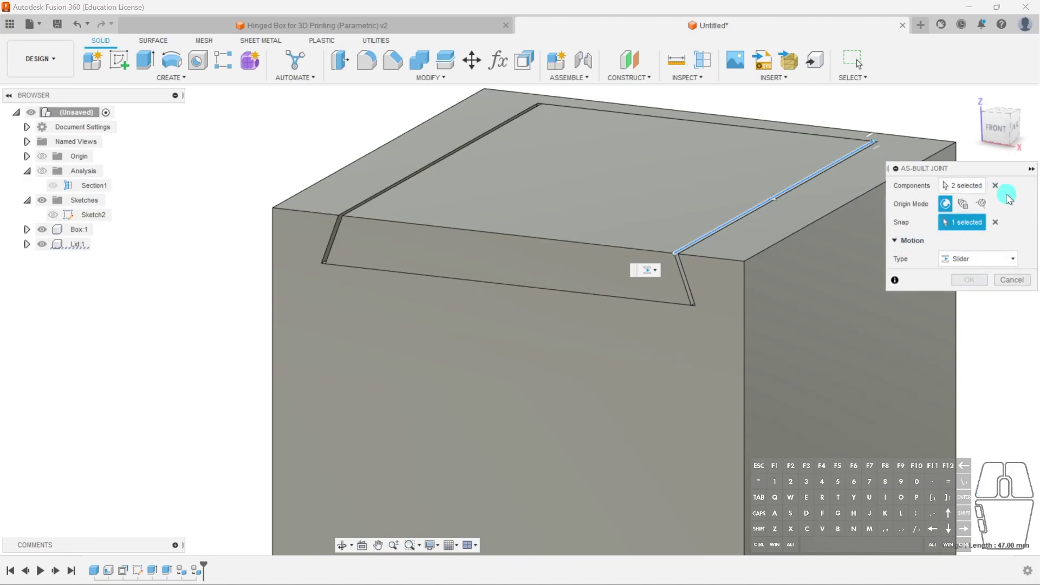
pyautogui.click(1009, 279)
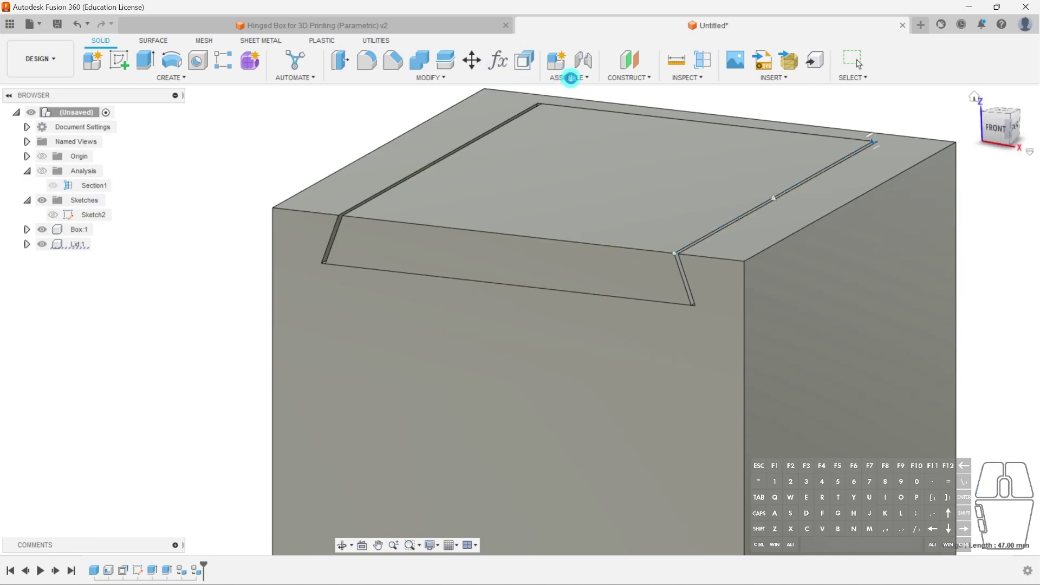
pyautogui.click(586, 77)
pyautogui.click(587, 80)
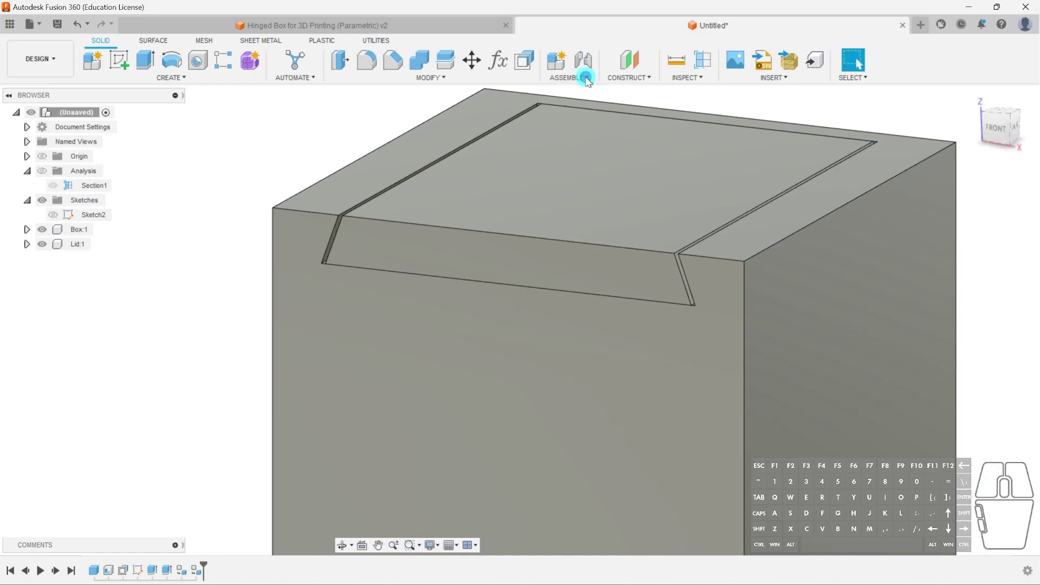
pyautogui.click(573, 80)
pyautogui.click(582, 119)
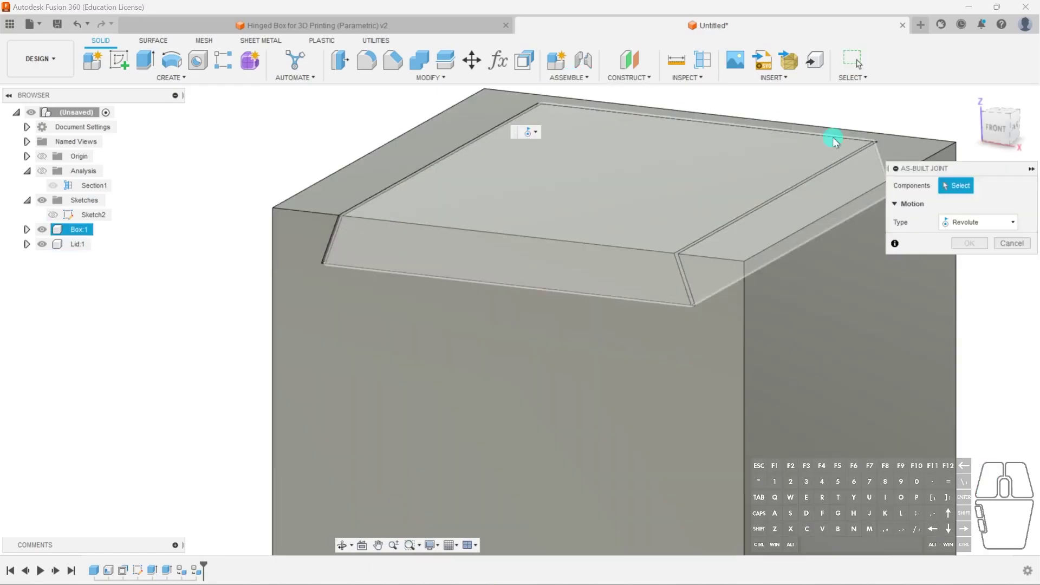
pyautogui.click(964, 222)
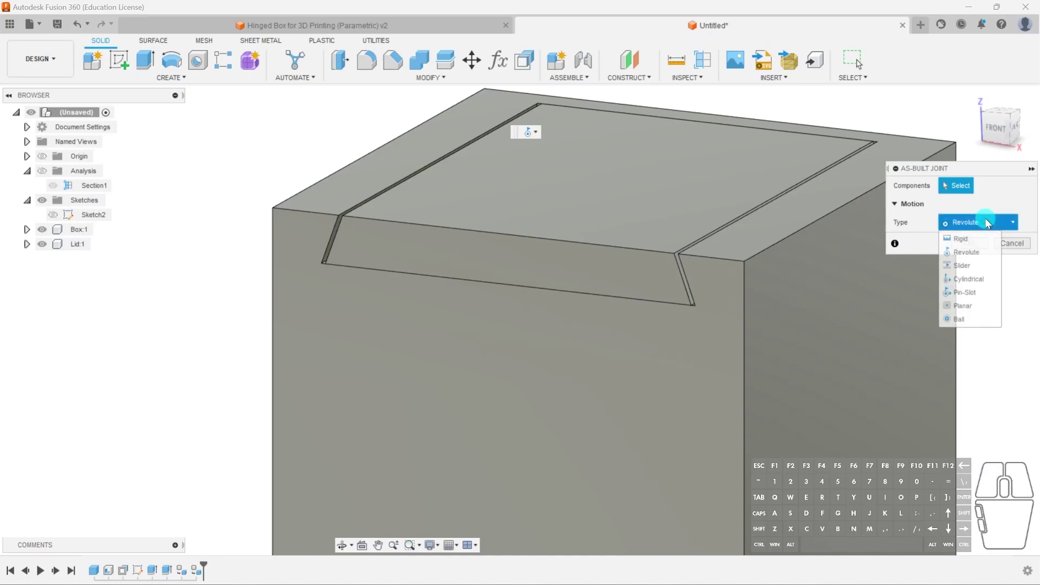
pyautogui.click(967, 271)
pyautogui.click(637, 179)
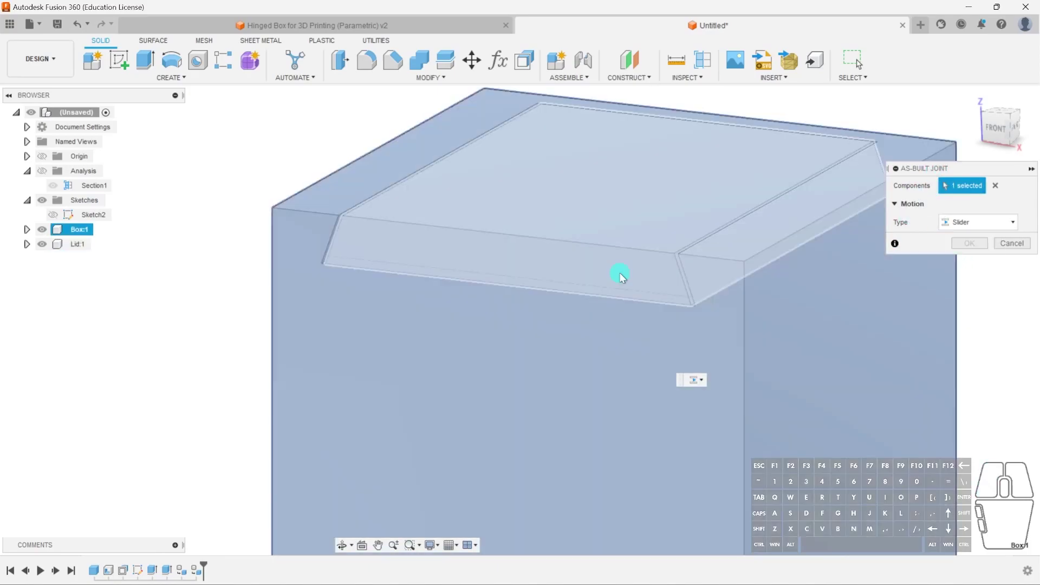
pyautogui.click(654, 347)
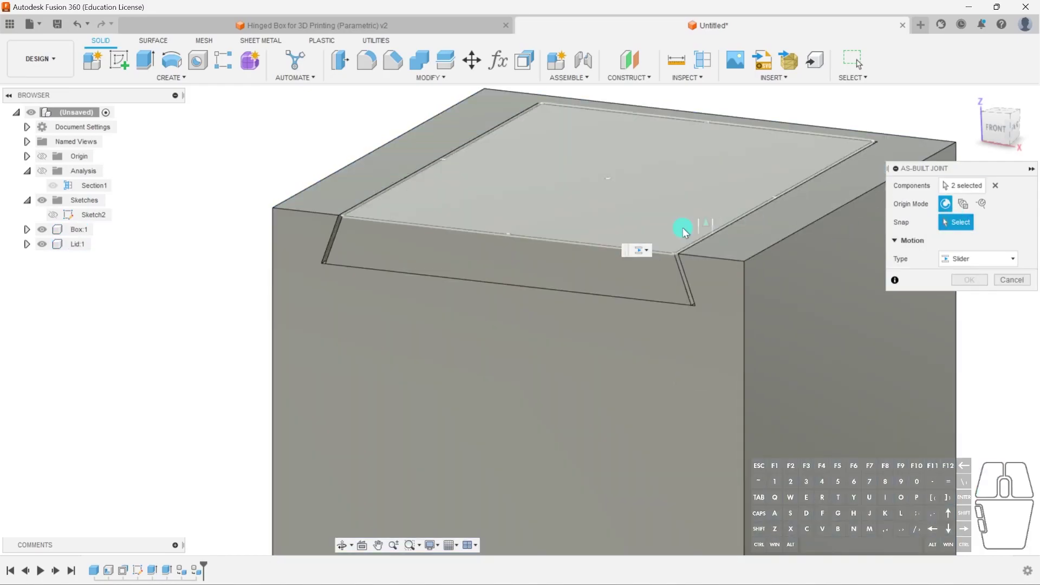
pyautogui.click(696, 238)
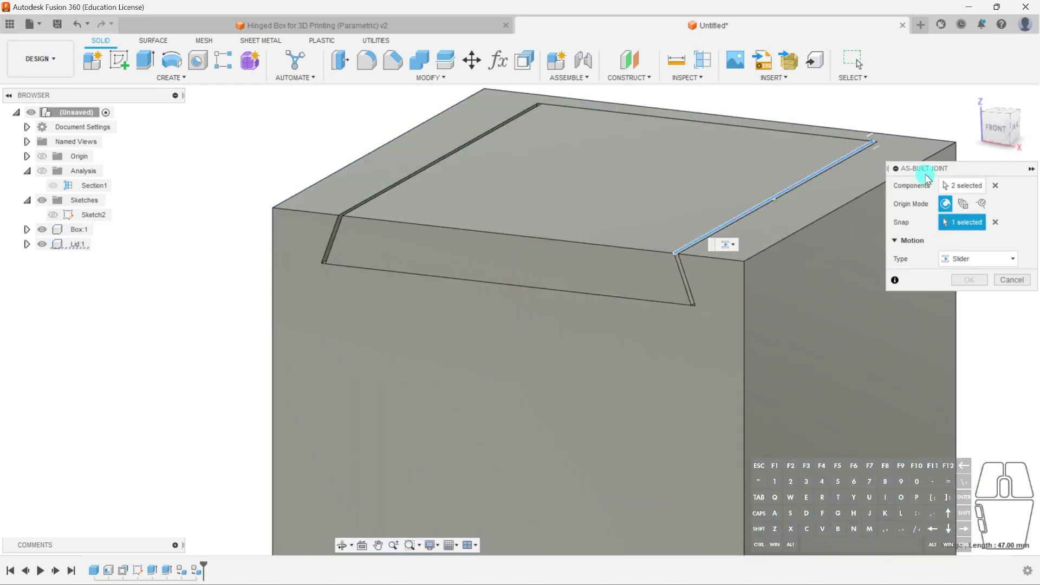
pyautogui.click(970, 280)
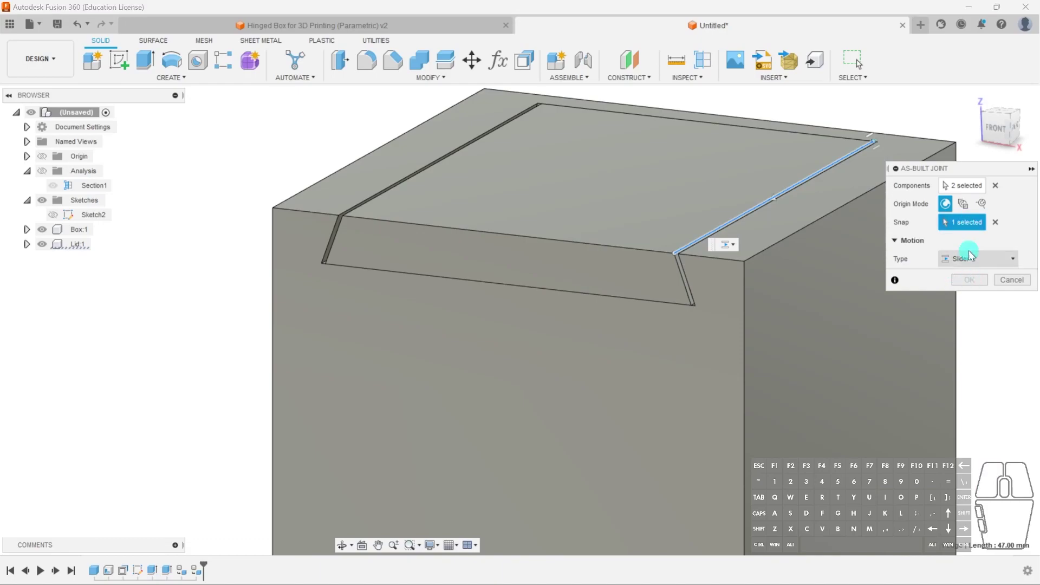
pyautogui.click(756, 206)
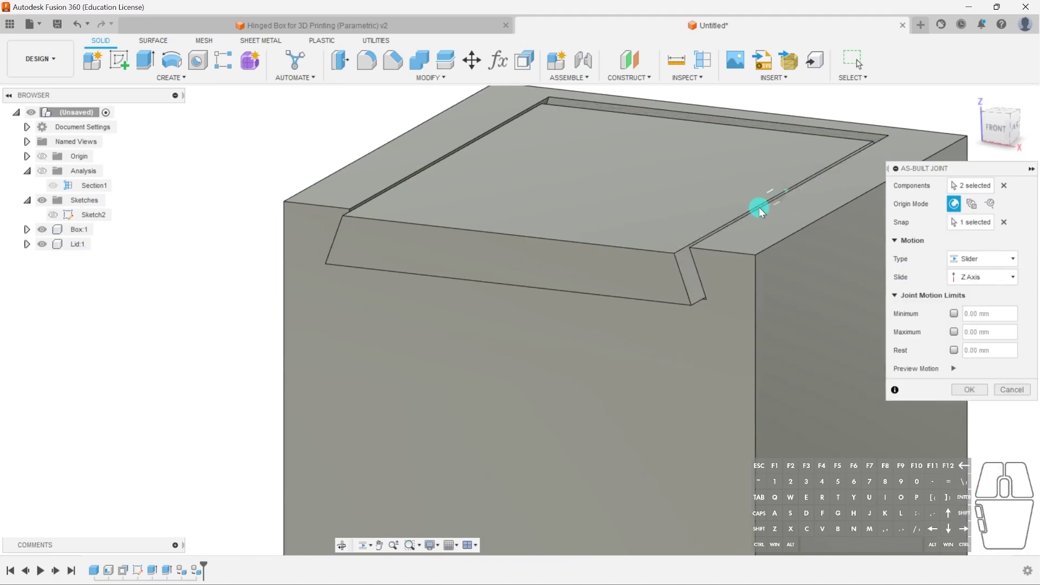
pyautogui.click(1009, 390)
pyautogui.click(588, 78)
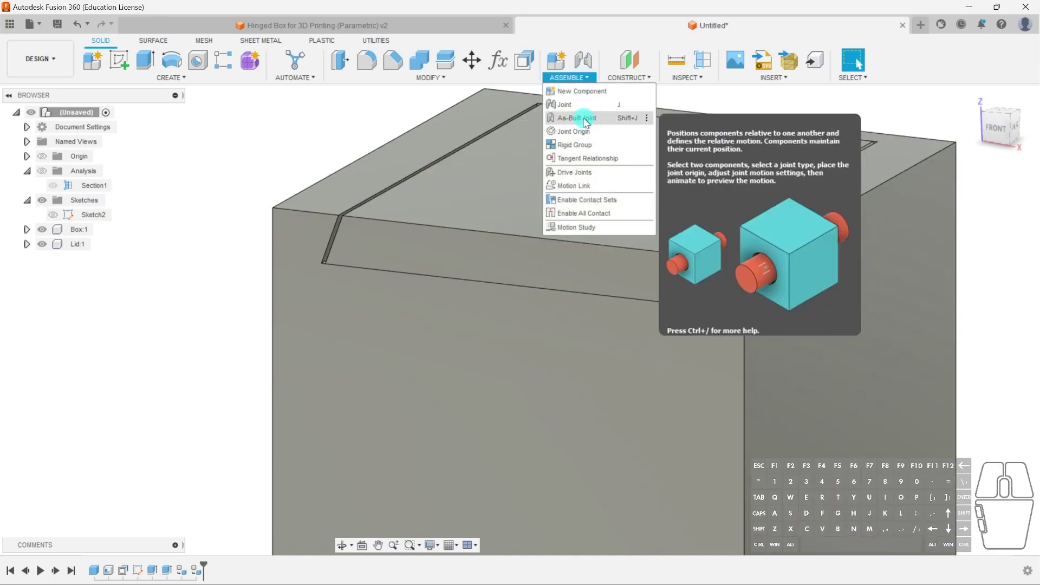
pyautogui.click(588, 119)
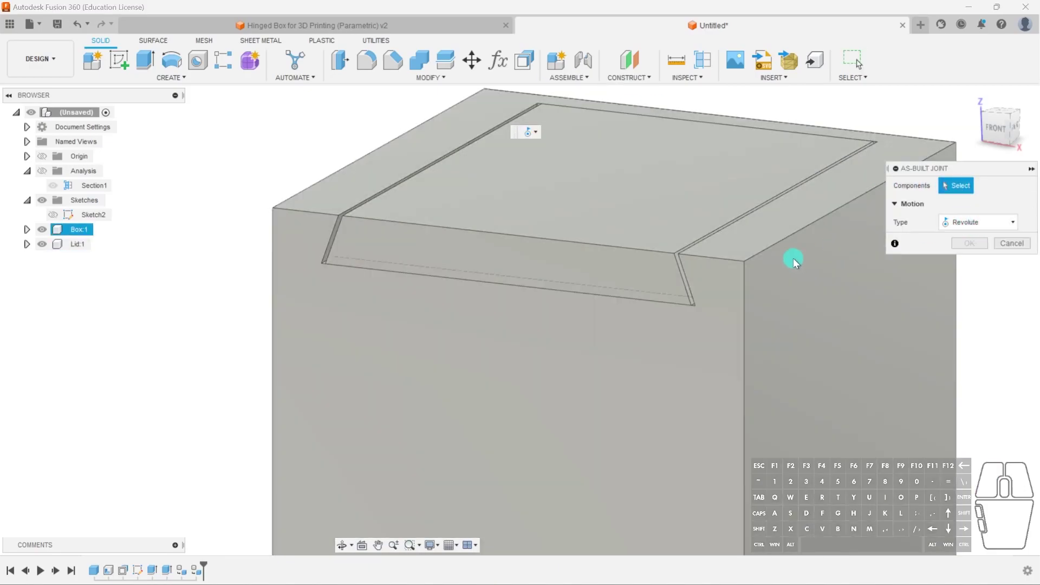
pyautogui.click(778, 301)
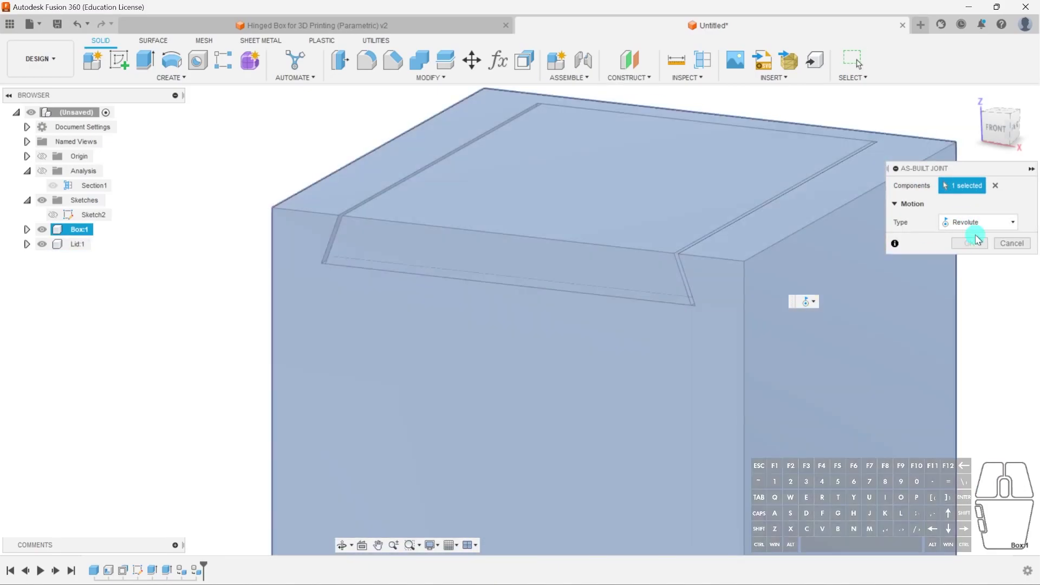
pyautogui.click(980, 222)
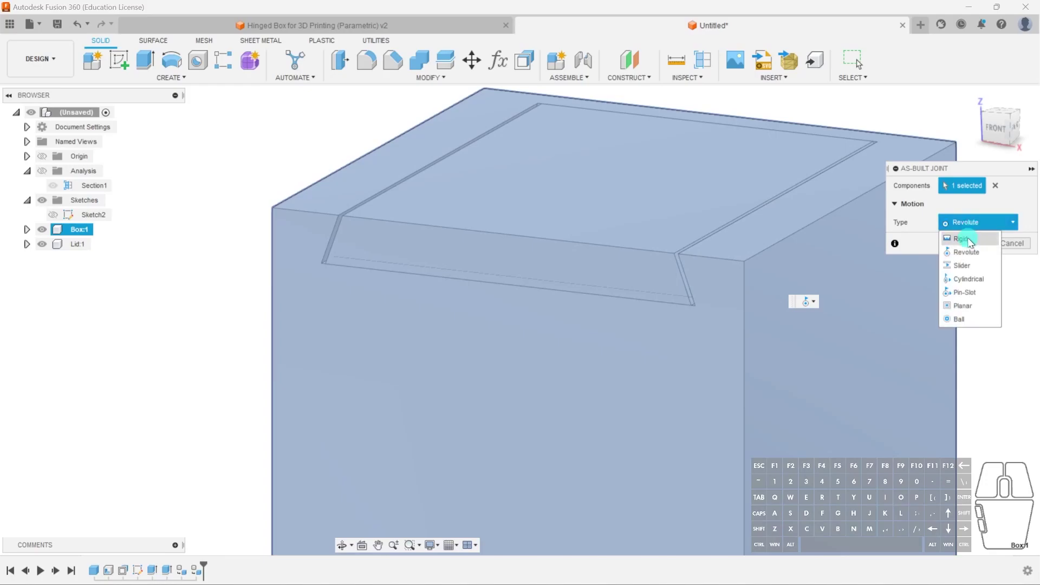
pyautogui.click(958, 236)
pyautogui.click(971, 245)
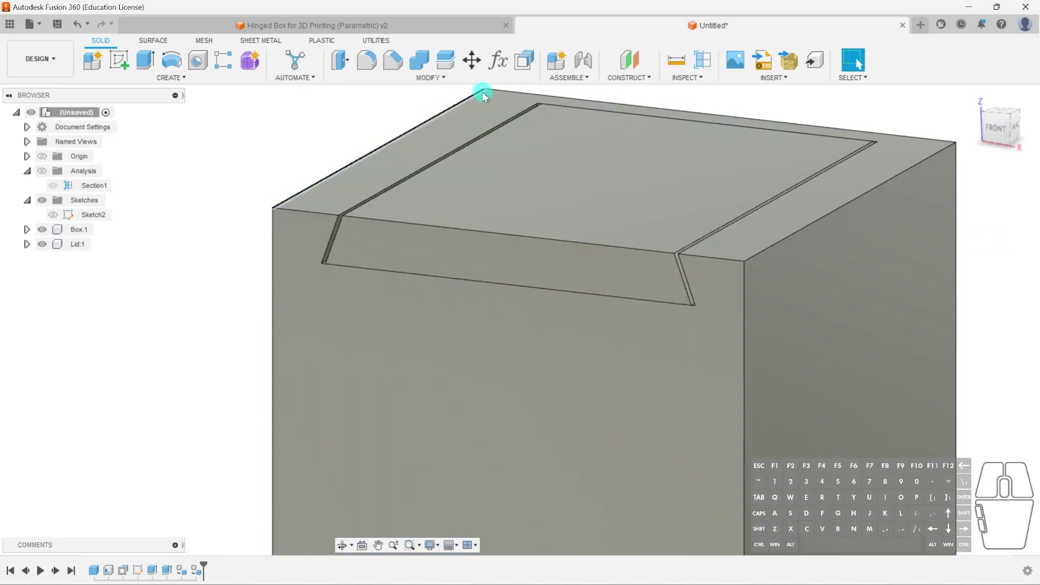
pyautogui.click(569, 77)
pyautogui.click(574, 118)
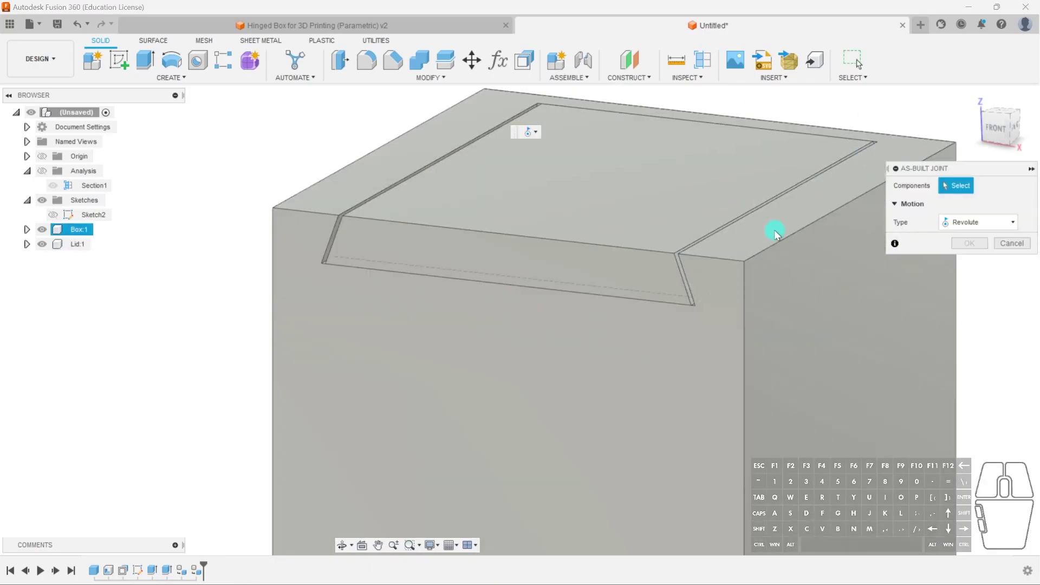
pyautogui.click(791, 280)
pyautogui.click(633, 230)
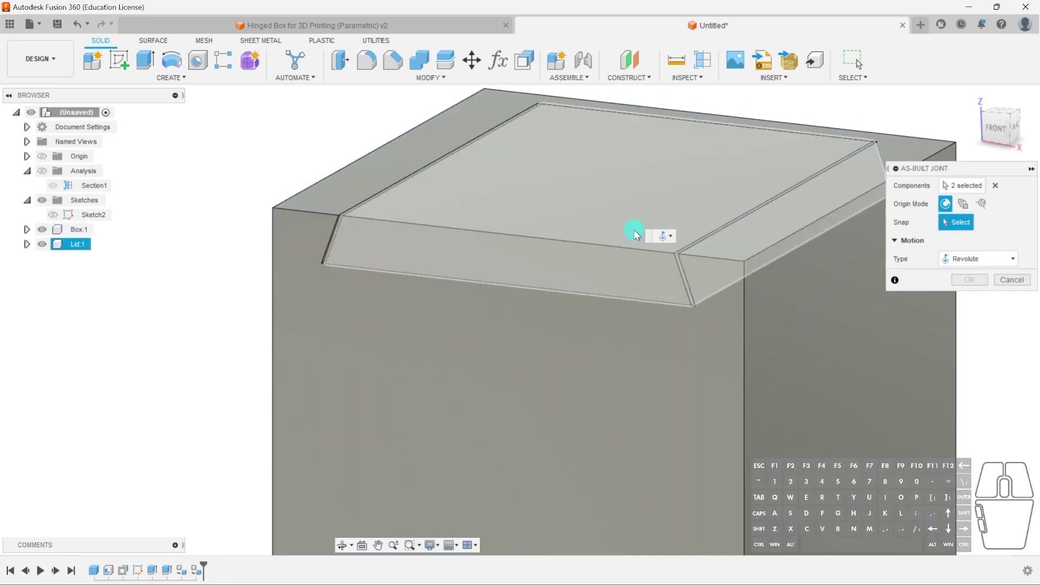
pyautogui.click(954, 259)
pyautogui.click(961, 302)
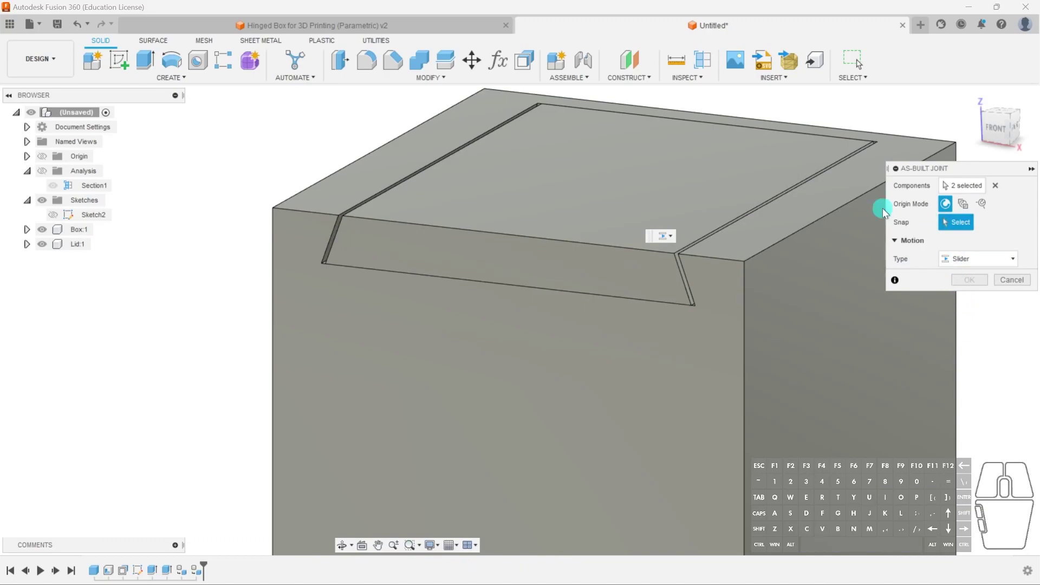
pyautogui.click(684, 246)
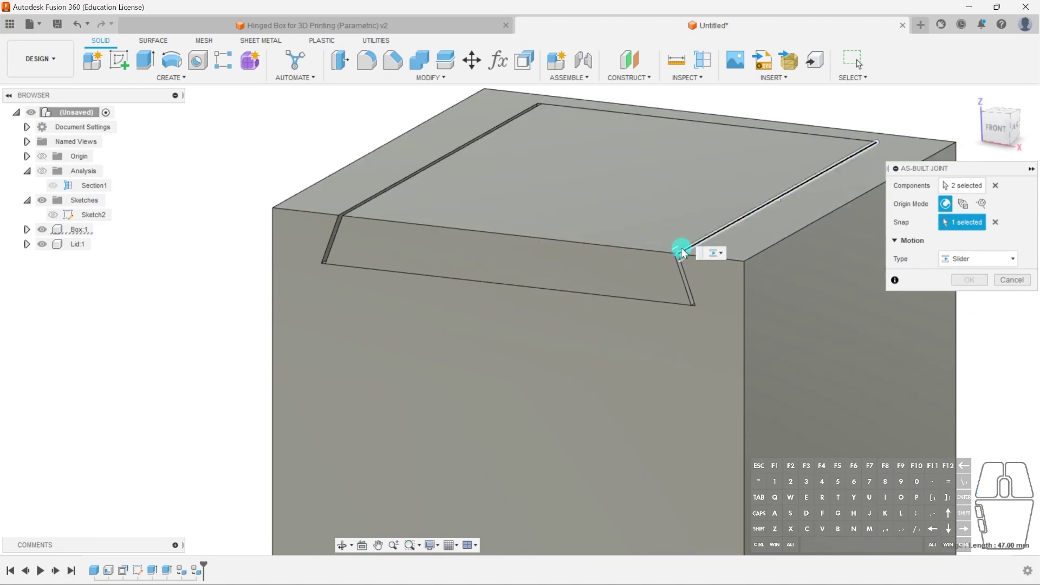
pyautogui.scroll(5, 677, 260)
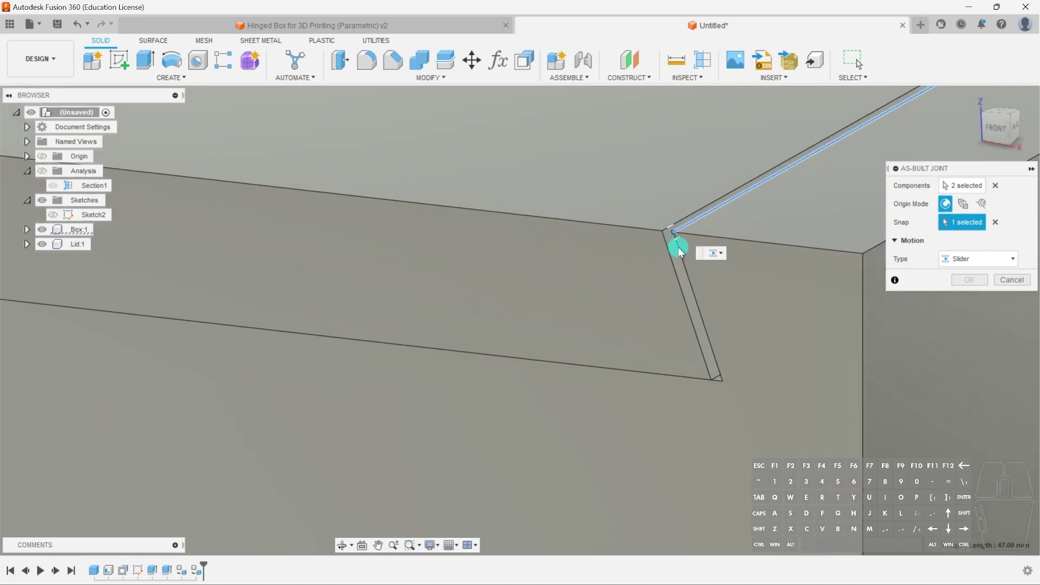
pyautogui.click(996, 222)
pyautogui.click(699, 210)
pyautogui.scroll(-6, 661, 233)
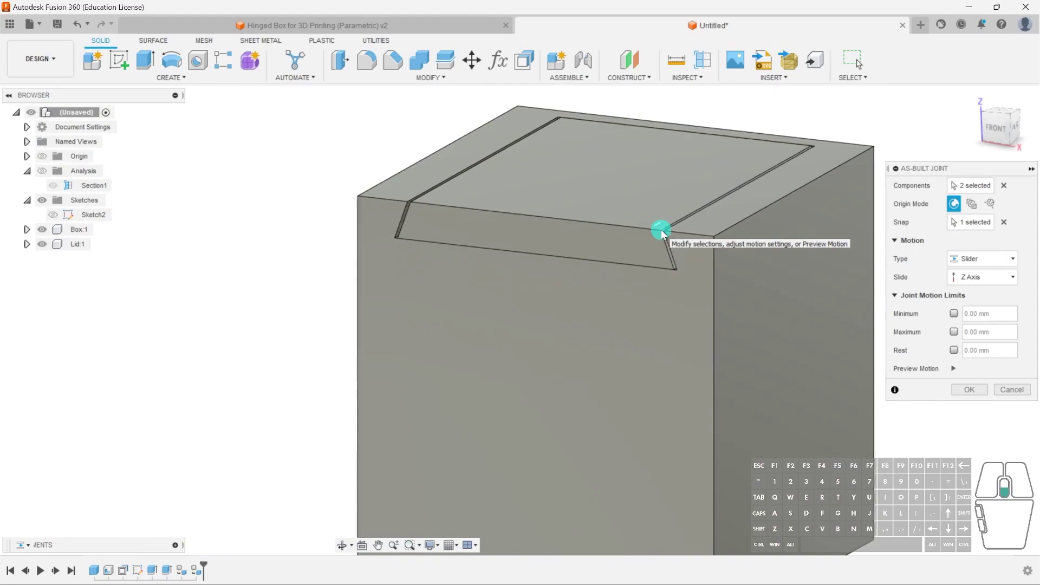
pyautogui.scroll(-2, 661, 233)
pyautogui.scroll(1, 661, 233)
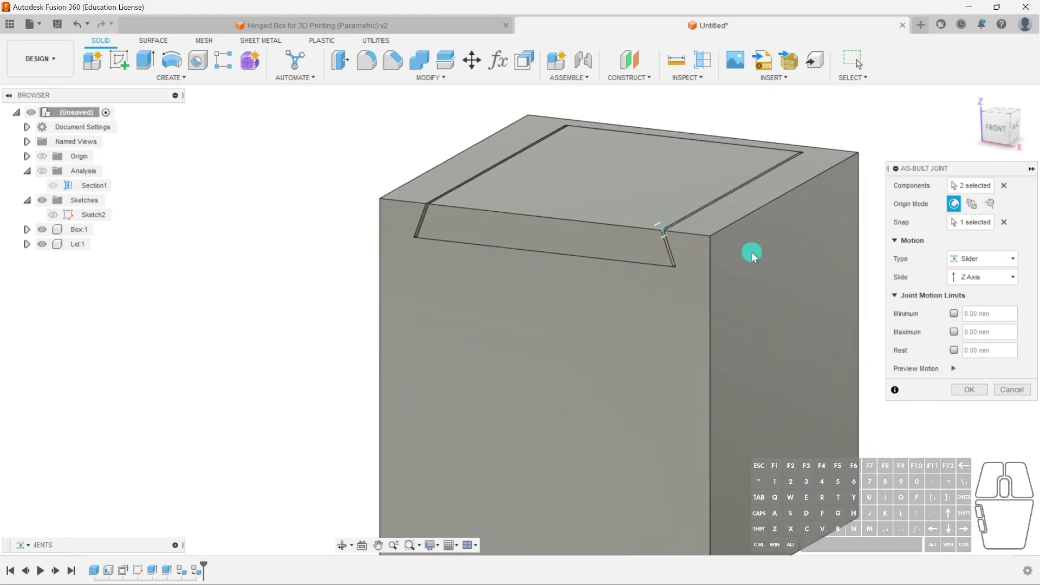
pyautogui.click(665, 233)
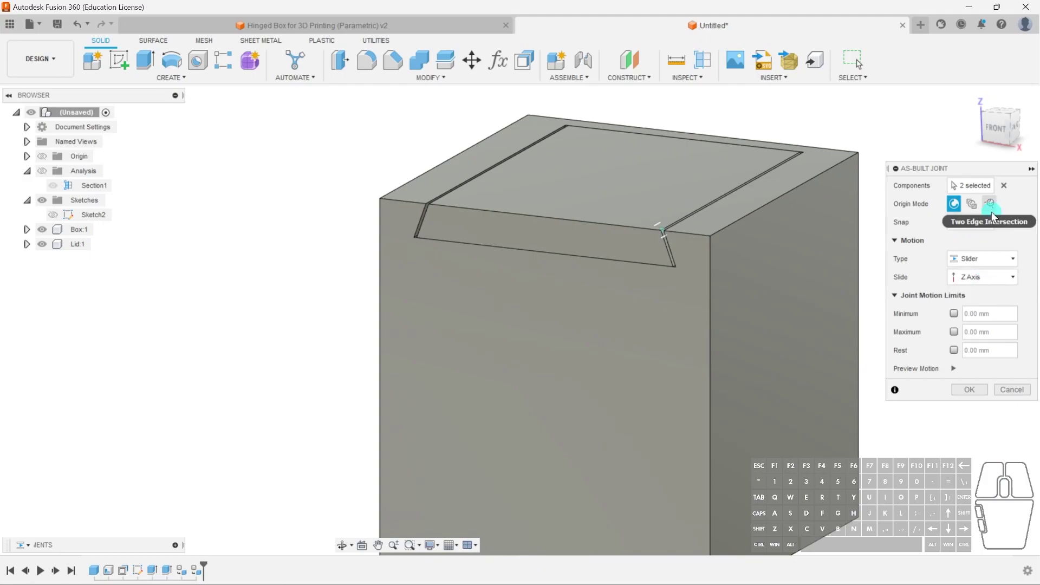
pyautogui.click(1018, 394)
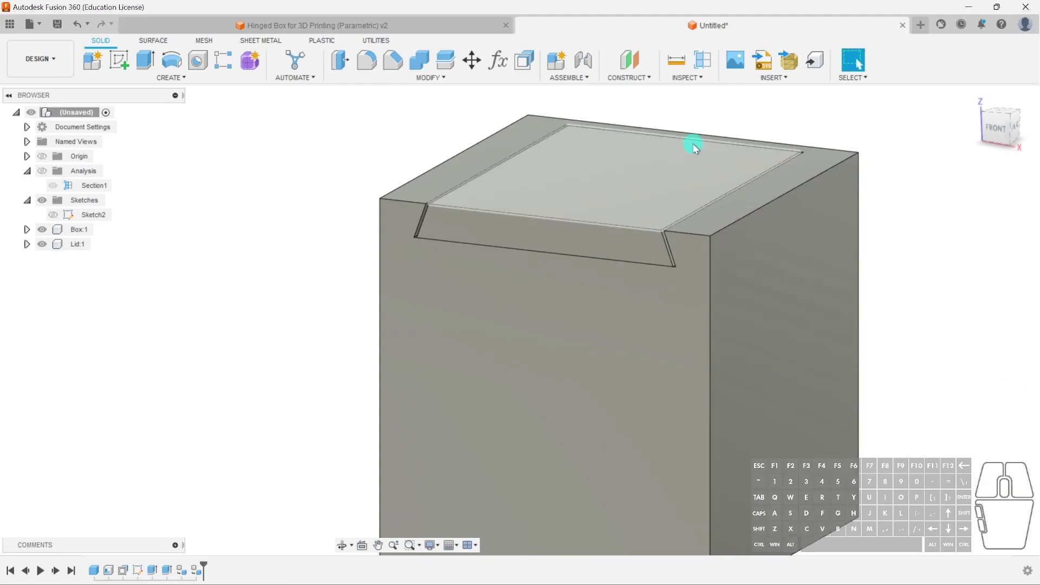
# - Create an as-built Slider joint between Lid and Box, with its origin at the front end of the lid's right upper edge
pyautogui.click(566, 78)
pyautogui.click(596, 120)
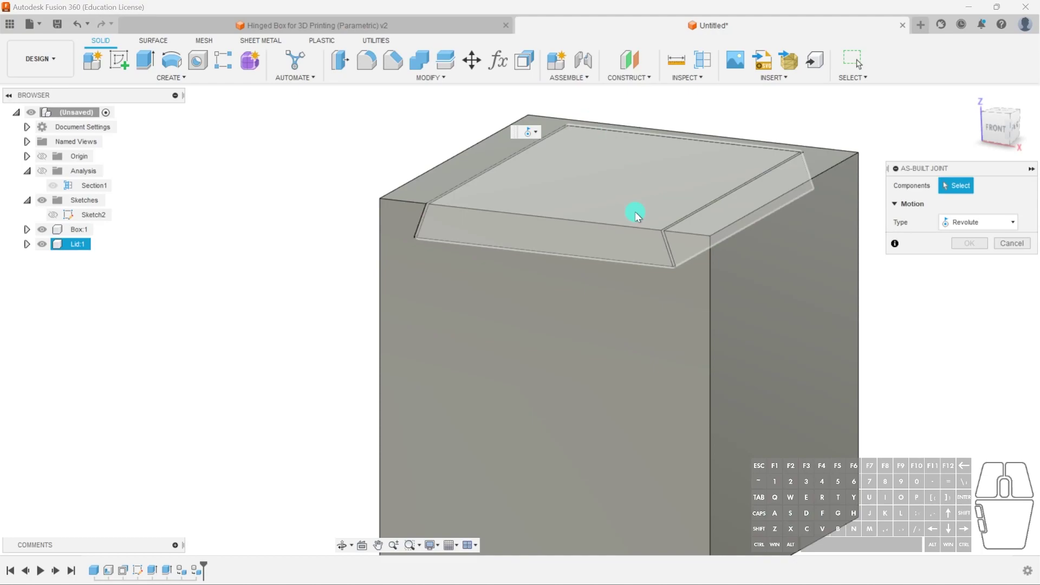
pyautogui.click(568, 211)
pyautogui.click(652, 346)
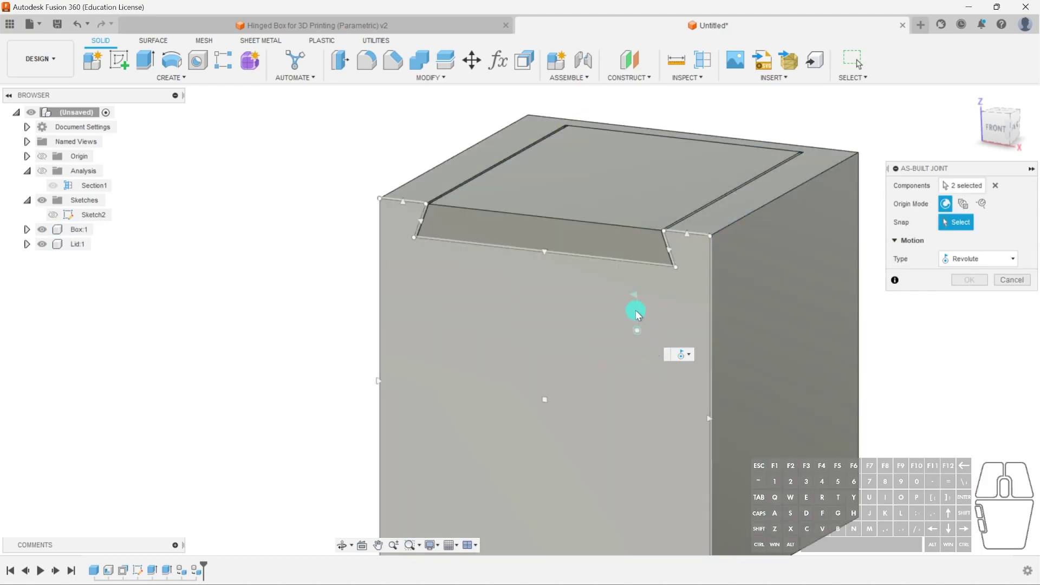
pyautogui.scroll(2, 681, 216)
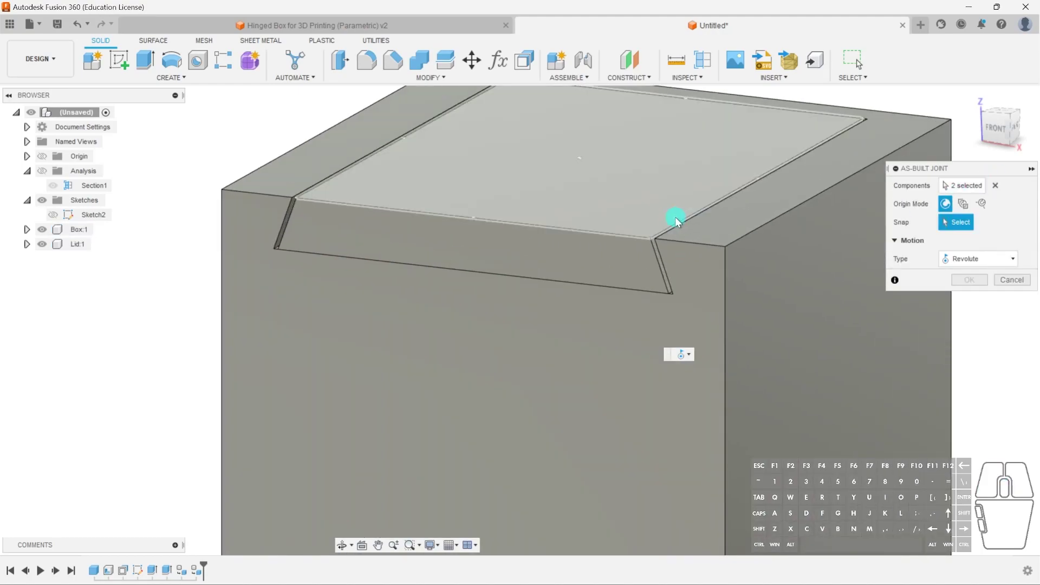
pyautogui.click(663, 229)
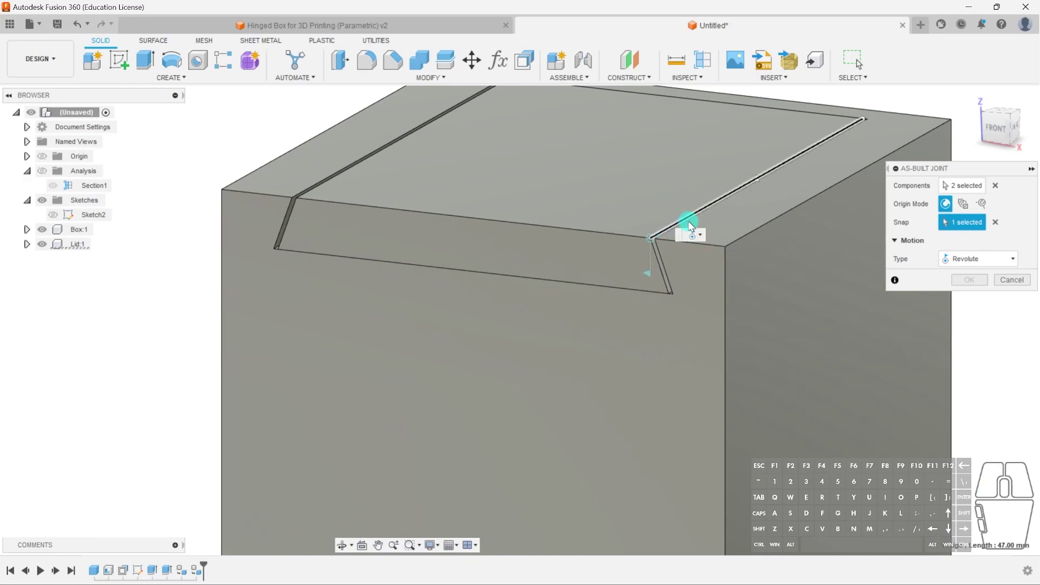
pyautogui.click(967, 259)
pyautogui.click(962, 302)
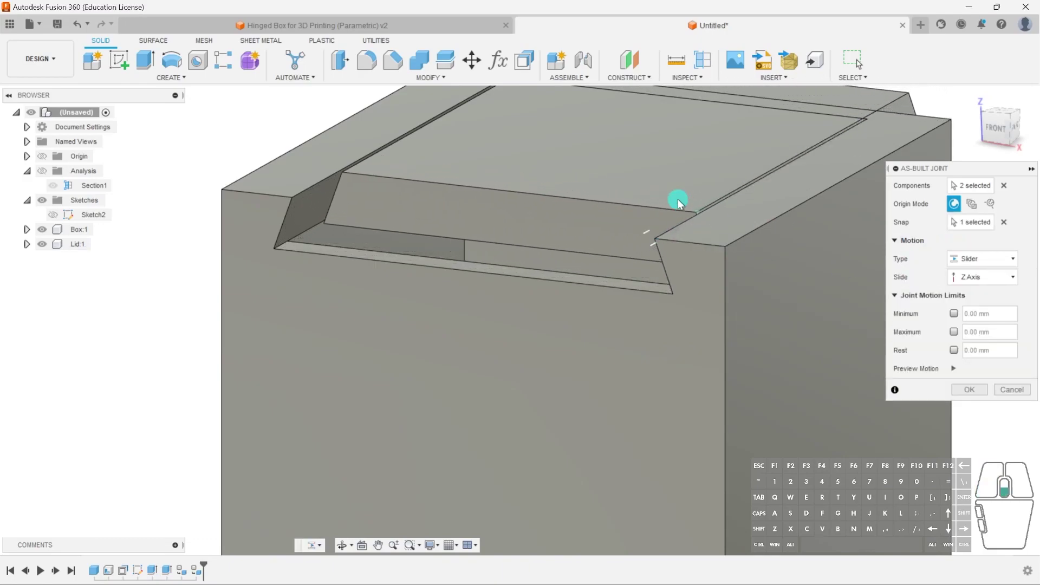
# - Enable the slider joint's motion limits with a minimum of -40 mm and a maximum of 0 mm
pyautogui.scroll(-2, 678, 200)
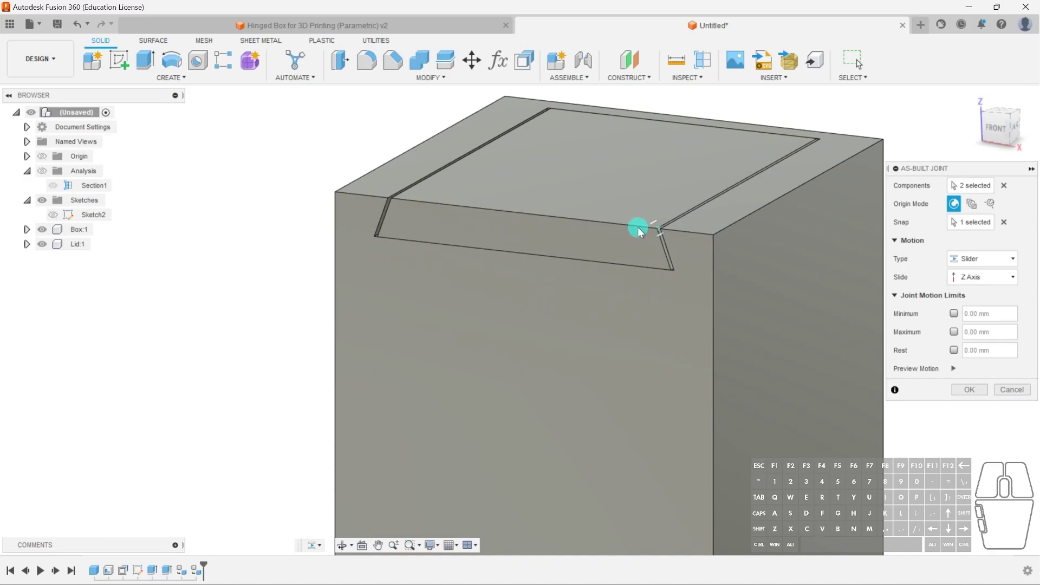
pyautogui.click(955, 314)
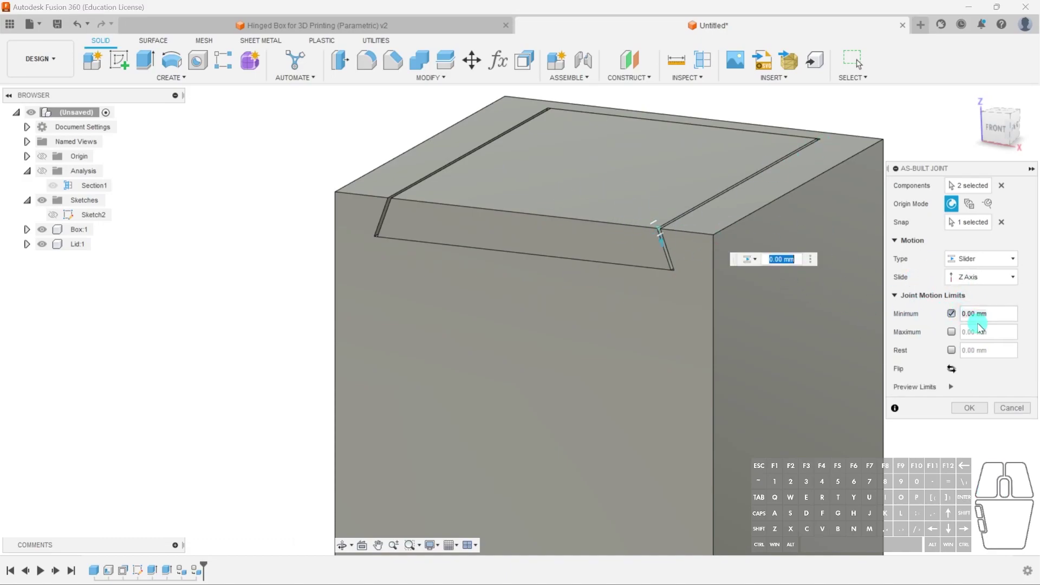
pyautogui.keyDown('shift'); pyautogui.moveTo(660, 234); pyautogui.dragTo(677, 304, button='middle'); pyautogui.keyUp('shift')
pyautogui.click(955, 334)
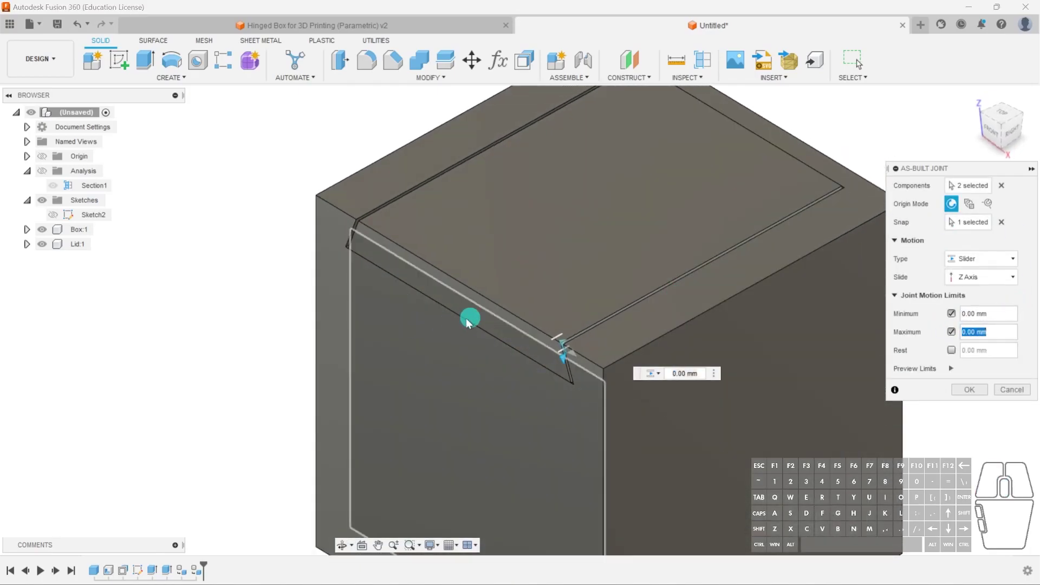
pyautogui.moveTo(562, 356); pyautogui.dragTo(311, 476)
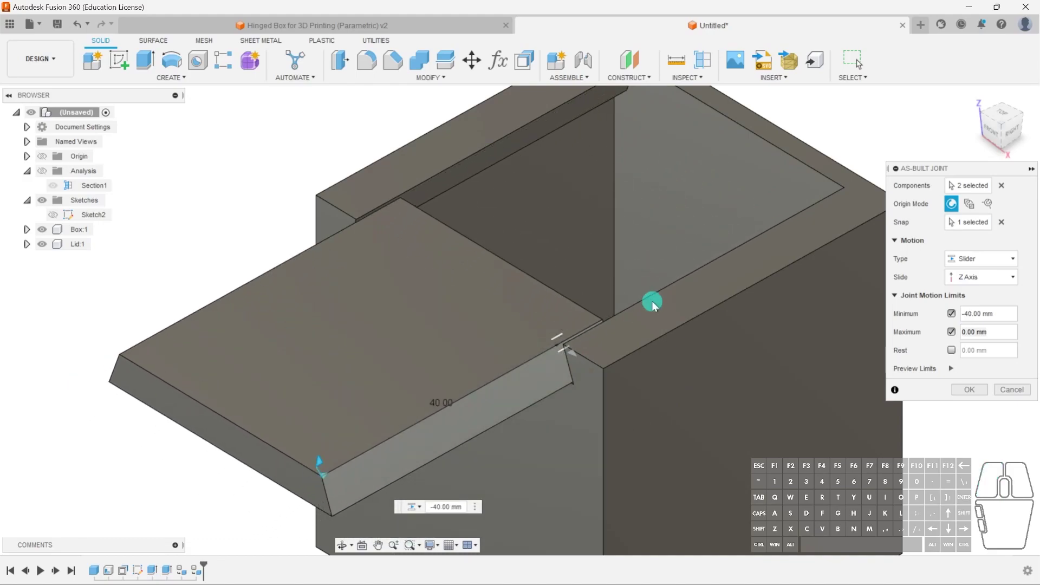
# - Preview the lid's sliding travel between the joint's motion limits
pyautogui.scroll(-3, 652, 308)
pyautogui.keyDown('shift'); pyautogui.moveTo(657, 395); pyautogui.dragTo(589, 403, button='middle'); pyautogui.keyUp('shift')
pyautogui.moveTo(736, 316); pyautogui.dragTo(573, 304, button='middle')
pyautogui.click(951, 368)
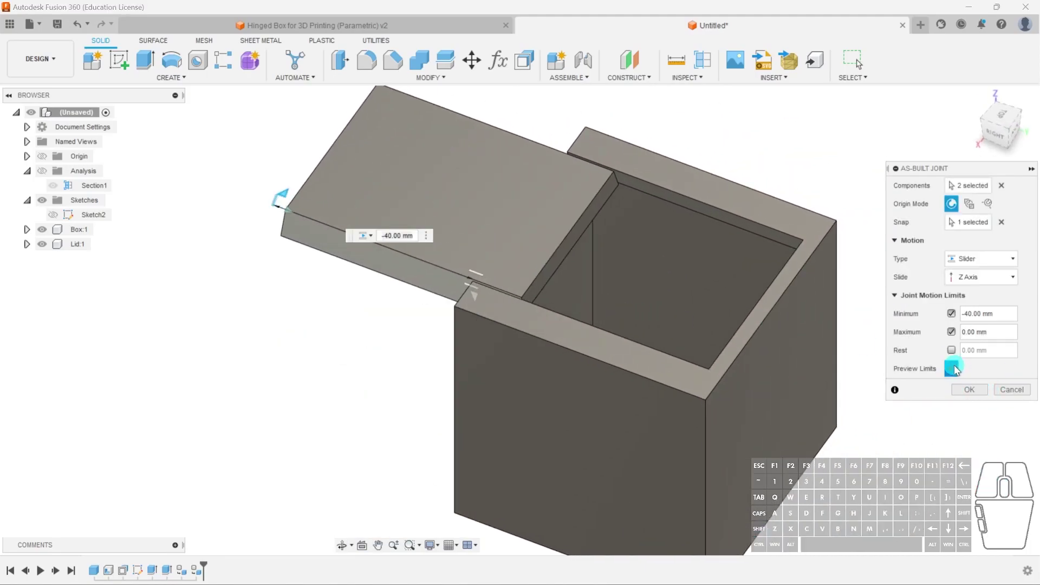
# - Finish the limited slider joint between the Lid and Box components
pyautogui.keyDown('shift'); pyautogui.moveTo(626, 365); pyautogui.dragTo(655, 360, button='middle'); pyautogui.keyUp('shift')
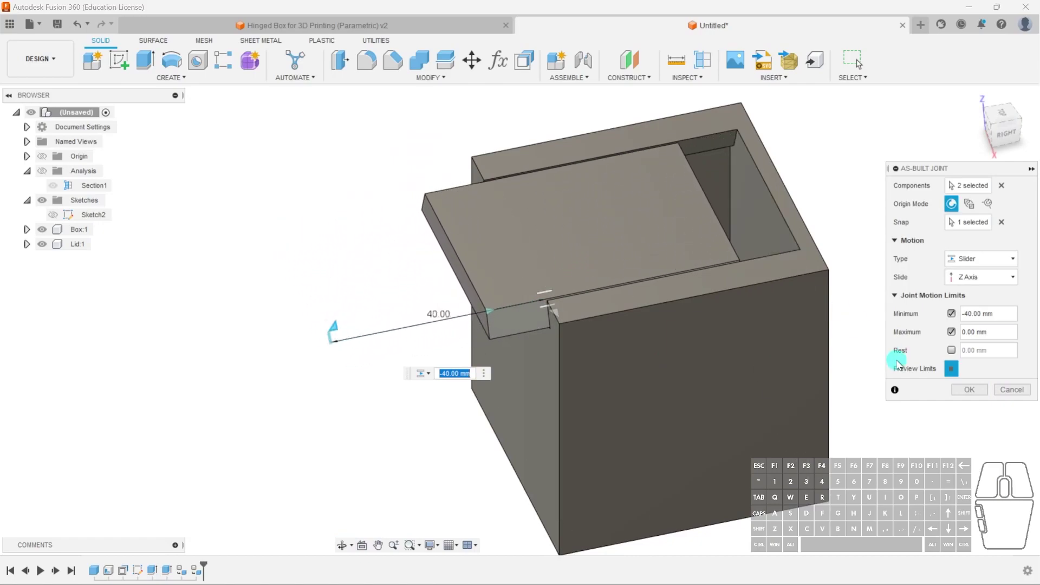
pyautogui.click(966, 388)
pyautogui.keyDown('shift'); pyautogui.moveTo(701, 339); pyautogui.dragTo(608, 343, button='middle'); pyautogui.keyUp('shift')
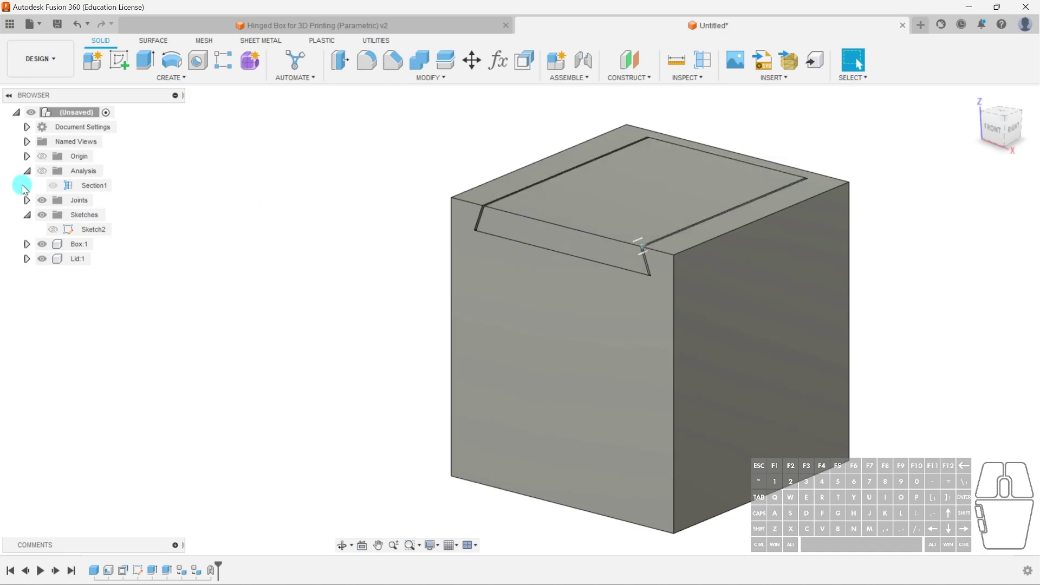
# - Create a front-to-back section analysis through the box and lid, 14 mm from the YZ origin plane, hiding the lid while choosing the plane
pyautogui.click(42, 259)
pyautogui.keyDown('shift'); pyautogui.moveTo(328, 287); pyautogui.dragTo(331, 299, button='middle'); pyautogui.keyUp('shift')
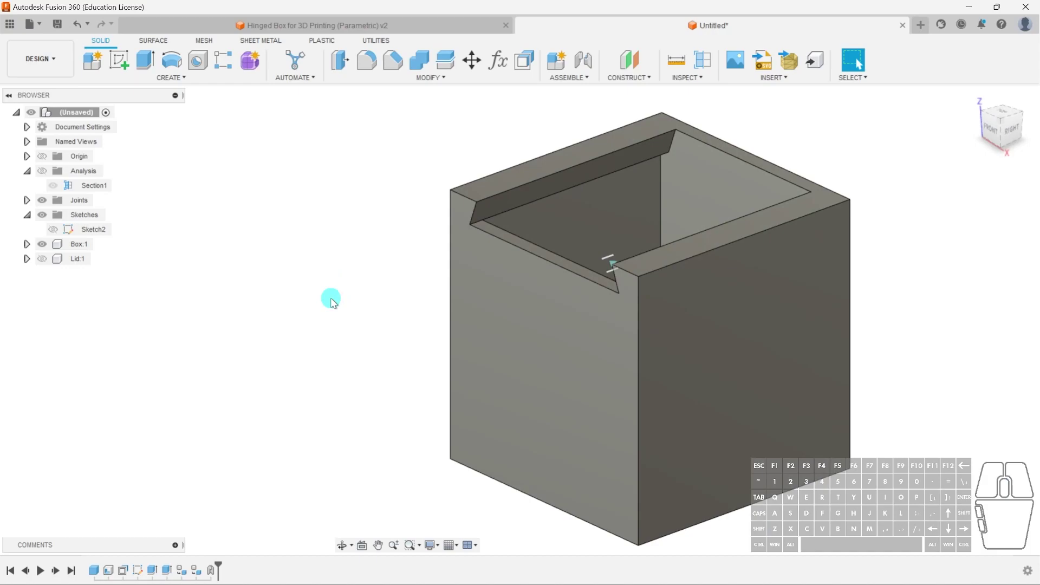
pyautogui.click(702, 61)
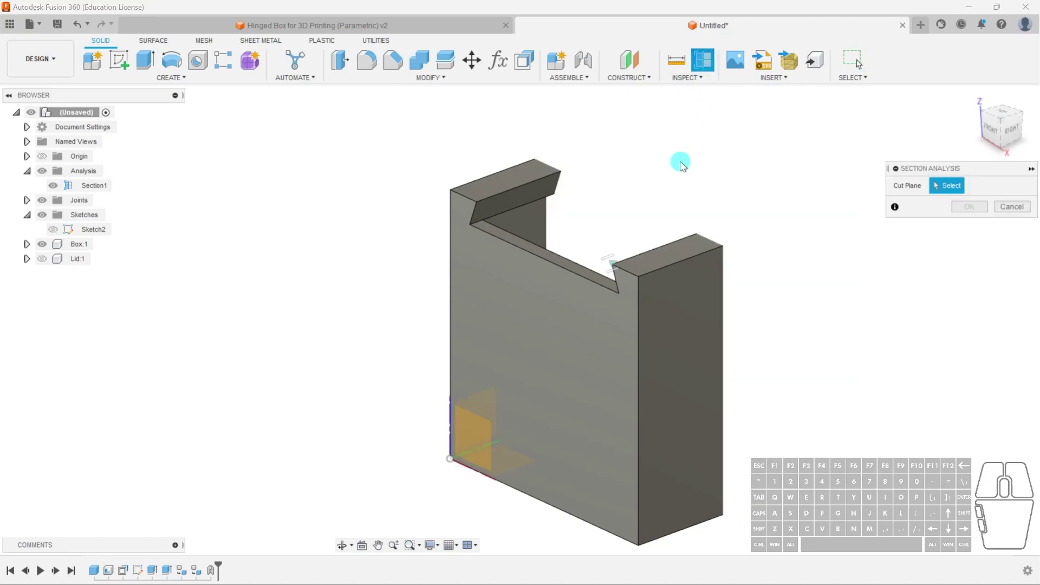
pyautogui.click(481, 406)
pyautogui.keyDown('shift'); pyautogui.moveTo(481, 407); pyautogui.dragTo(334, 466, button='middle'); pyautogui.keyUp('shift')
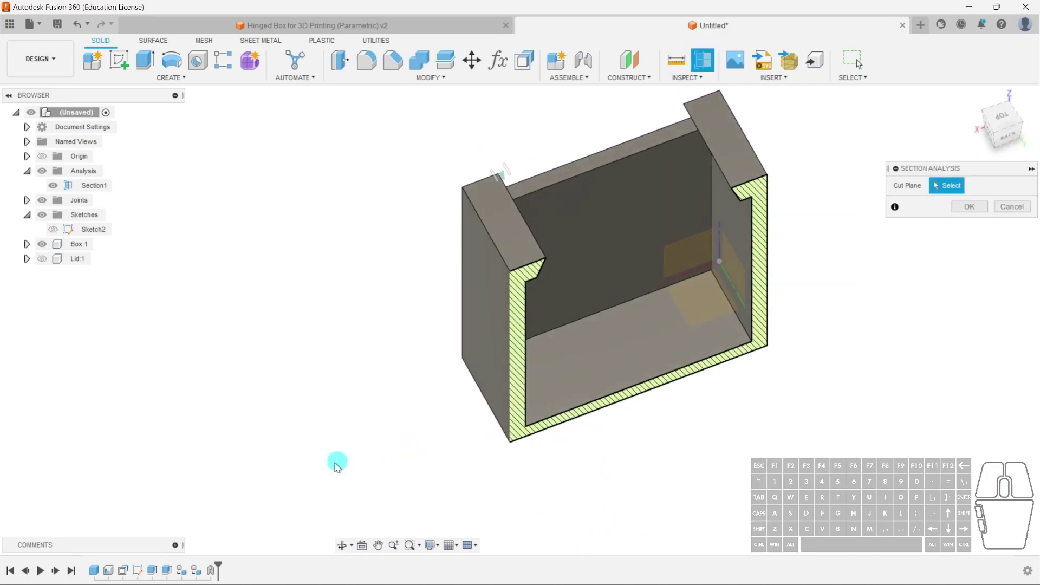
pyautogui.click(718, 251)
pyautogui.moveTo(699, 277); pyautogui.dragTo(629, 298)
pyautogui.click(44, 260)
pyautogui.keyDown('shift'); pyautogui.moveTo(513, 344); pyautogui.dragTo(611, 282, button='middle'); pyautogui.keyUp('shift')
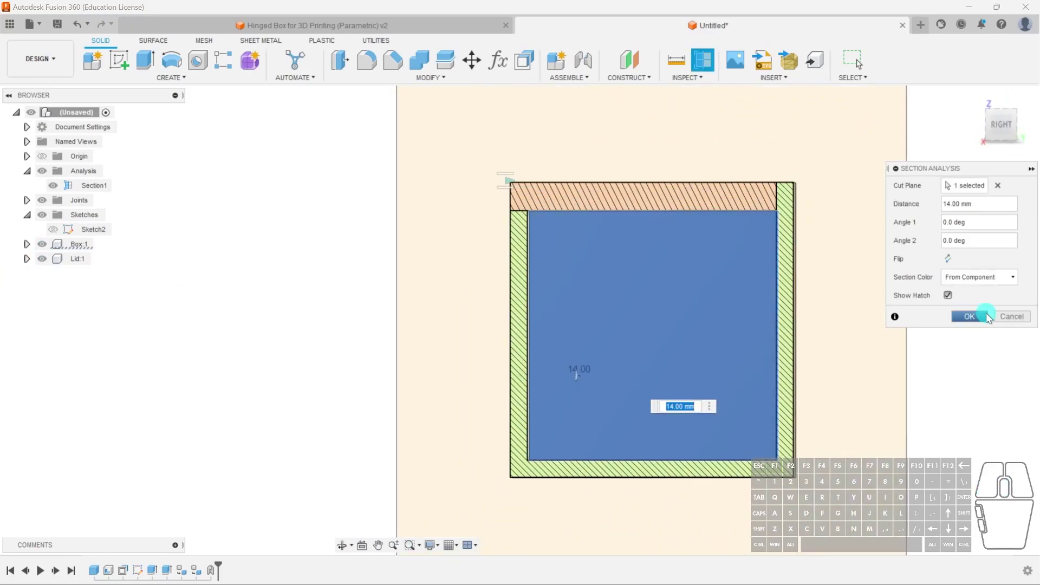
pyautogui.click(970, 317)
# - Toggle the section analysis display and examine how the closed lid rests on the box walls
pyautogui.click(53, 200)
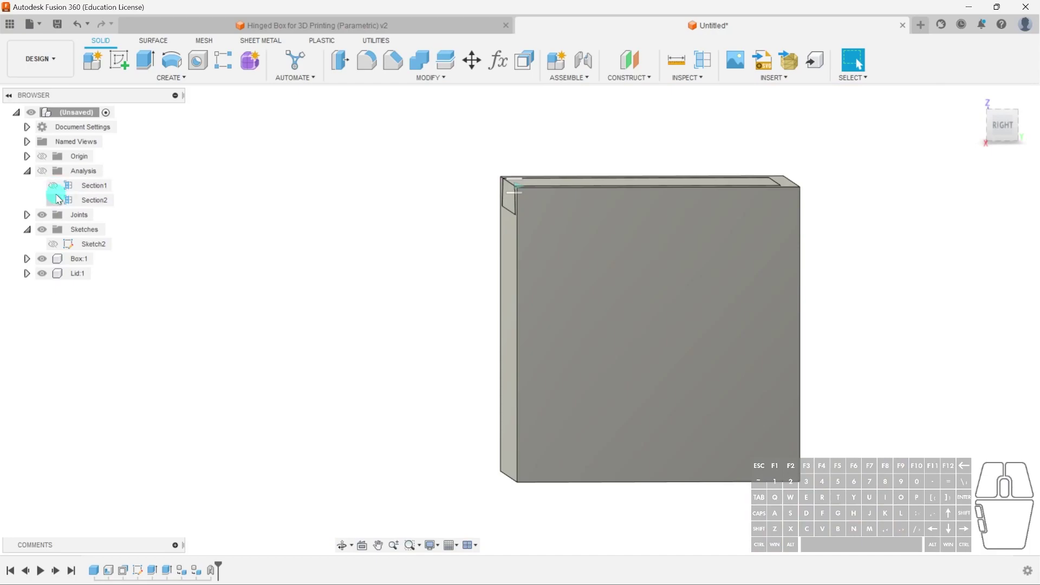
pyautogui.click(42, 172)
pyautogui.keyDown('shift'); pyautogui.moveTo(569, 242); pyautogui.dragTo(515, 191, button='middle'); pyautogui.keyUp('shift')
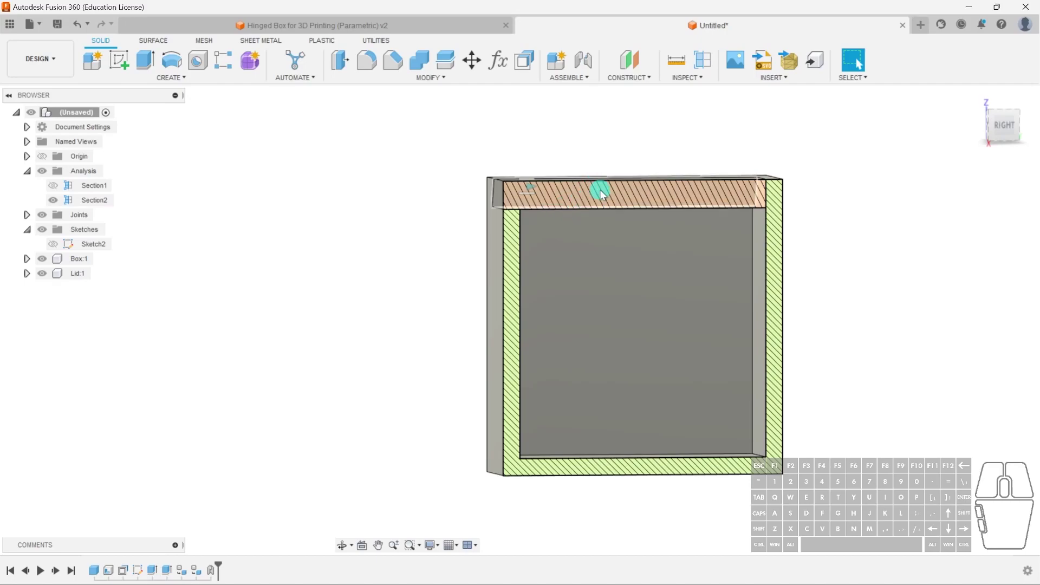
pyautogui.keyDown('shift'); pyautogui.moveTo(574, 221); pyautogui.dragTo(546, 189, button='middle'); pyautogui.keyUp('shift')
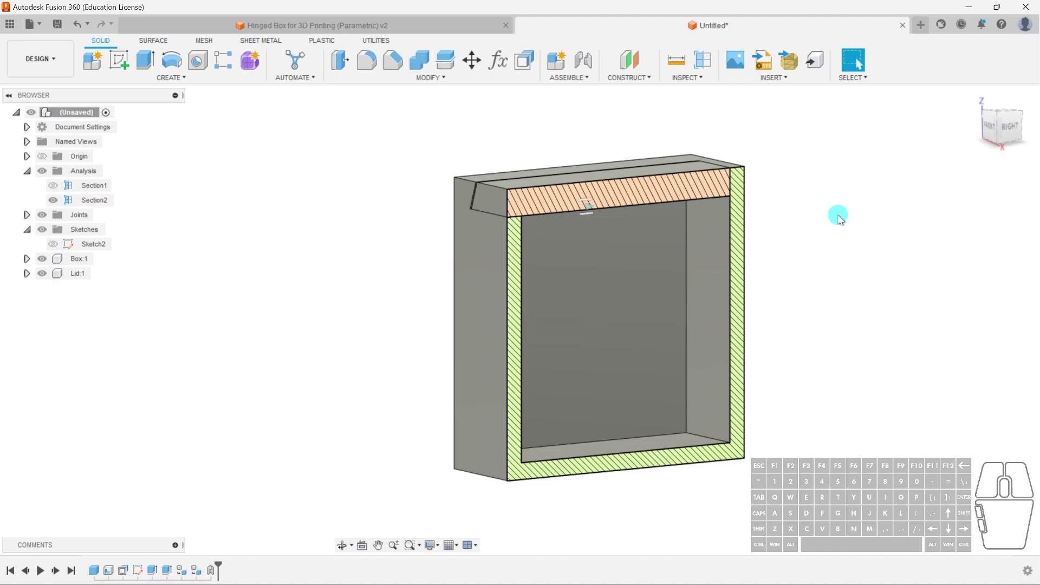
# - Hide the lid and sketch a rectangle of about 5 by 2 mm on the front wall's inner face, in its upper corner at the left wall
pyautogui.click(42, 273)
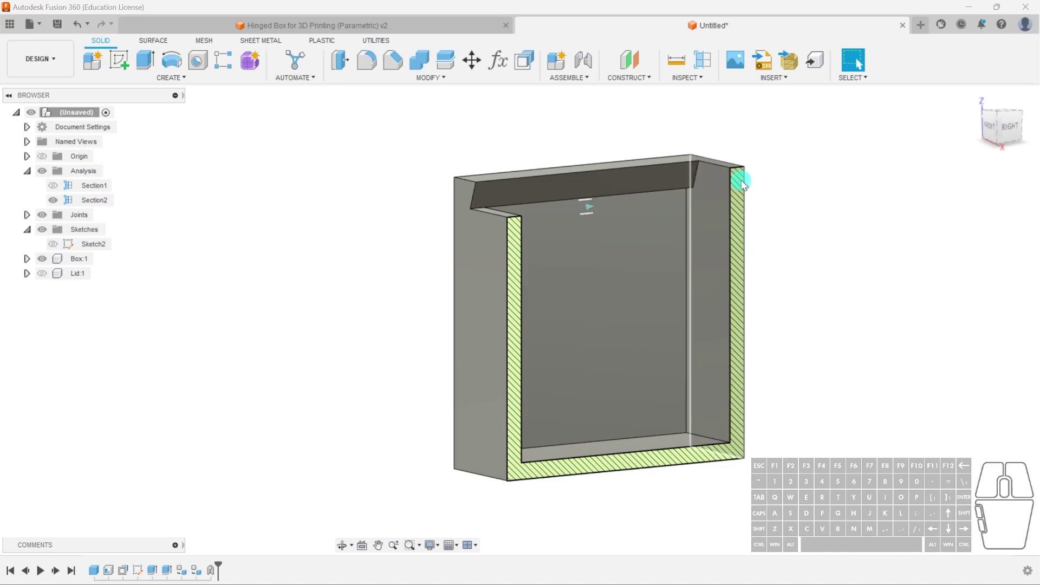
pyautogui.keyDown('shift'); pyautogui.moveTo(534, 228); pyautogui.dragTo(562, 223, button='middle'); pyautogui.keyUp('shift')
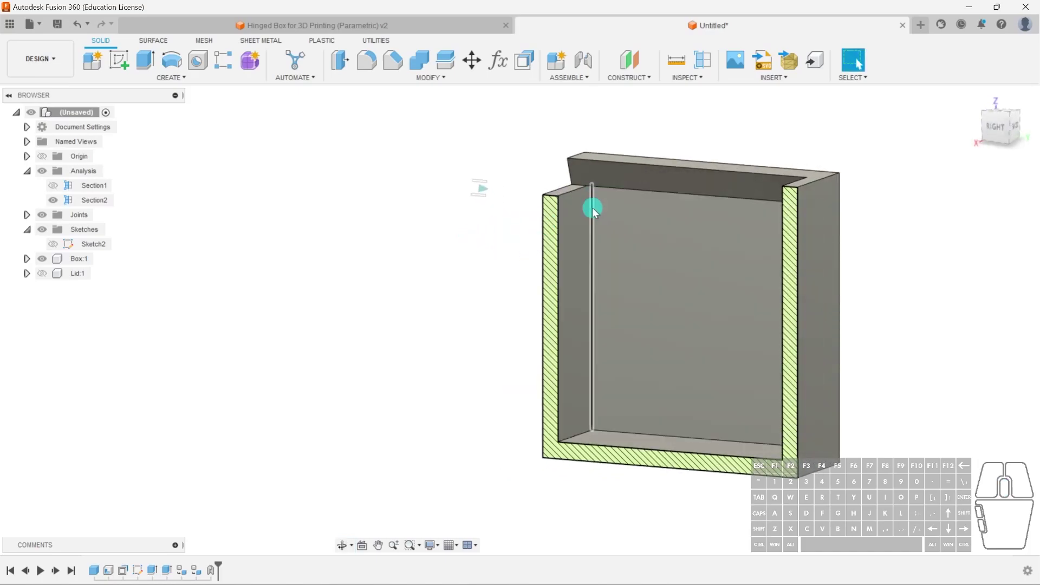
pyautogui.click(119, 60)
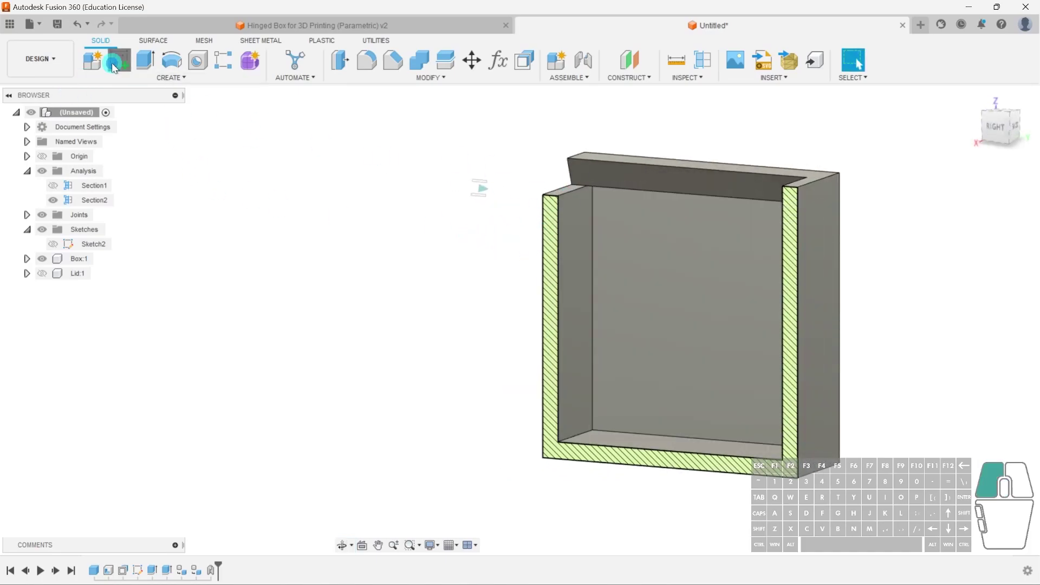
pyautogui.click(575, 211)
pyautogui.moveTo(541, 234)
pyautogui.mouseDown(button='middle')
pyautogui.moveTo(427, 183)
pyautogui.moveTo(599, 342)
pyautogui.mouseUp(button='middle')
pyautogui.scroll(3, 537, 263)
pyautogui.click(119, 60)
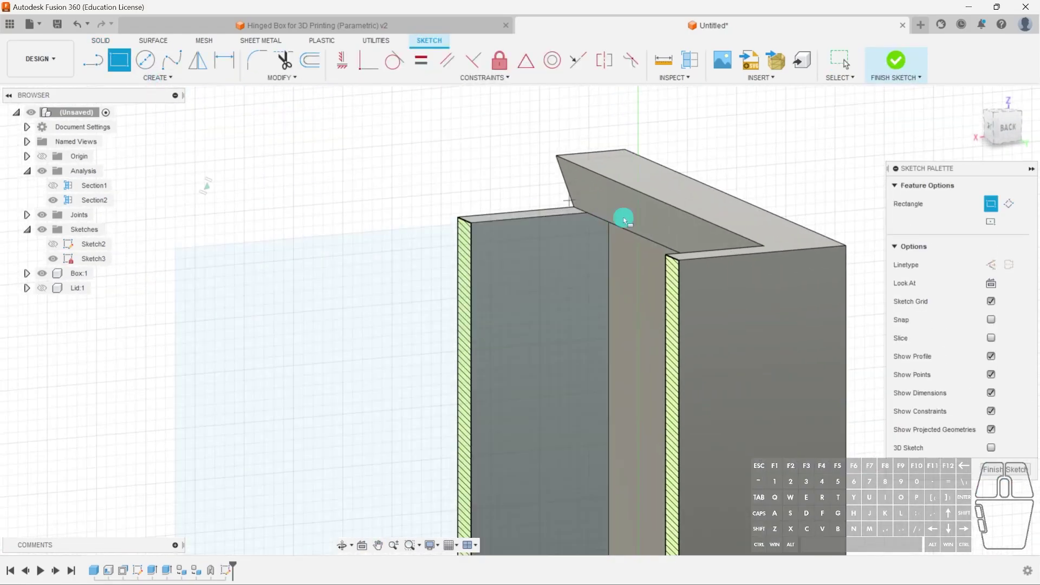
pyautogui.keyDown('shift'); pyautogui.moveTo(615, 235); pyautogui.dragTo(625, 234, button='middle'); pyautogui.keyUp('shift')
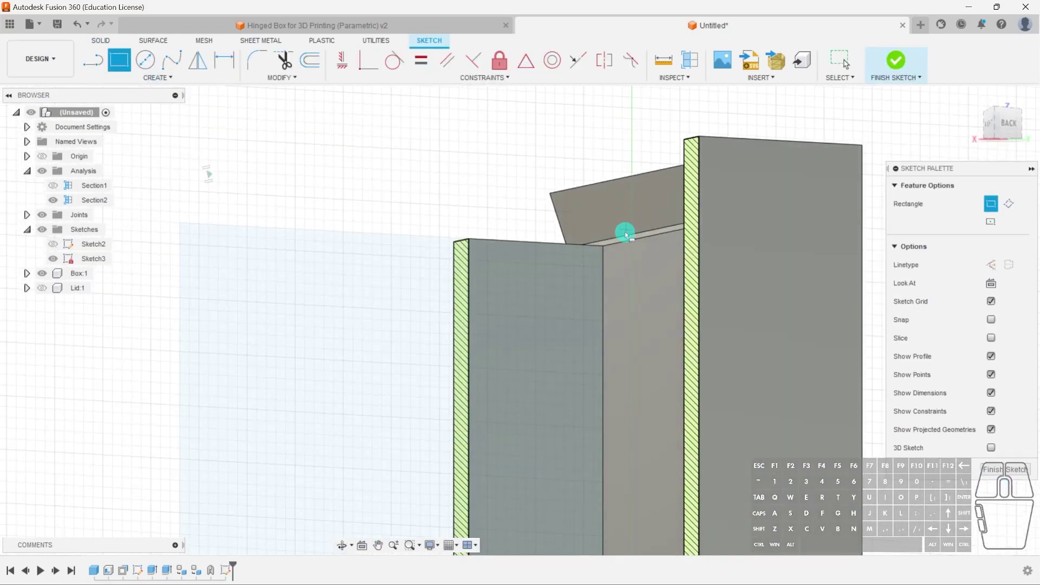
pyautogui.click(598, 251)
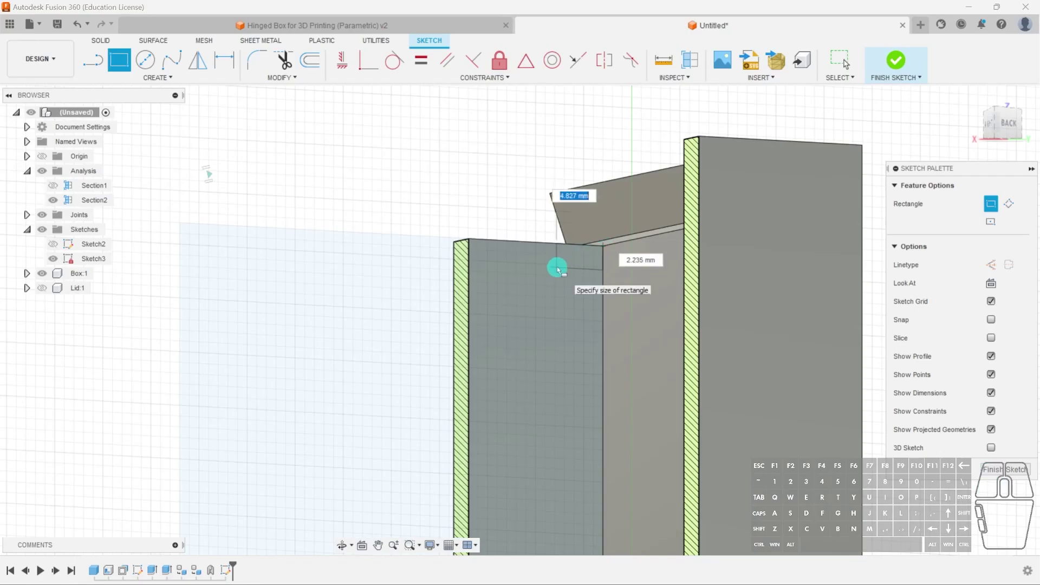
pyautogui.moveTo(557, 267)
pyautogui.keyDown('shift'); pyautogui.mouseDown(button='middle')
pyautogui.moveTo(562, 293)
pyautogui.moveTo(573, 255)
pyautogui.mouseUp(button='middle'); pyautogui.keyUp('shift')
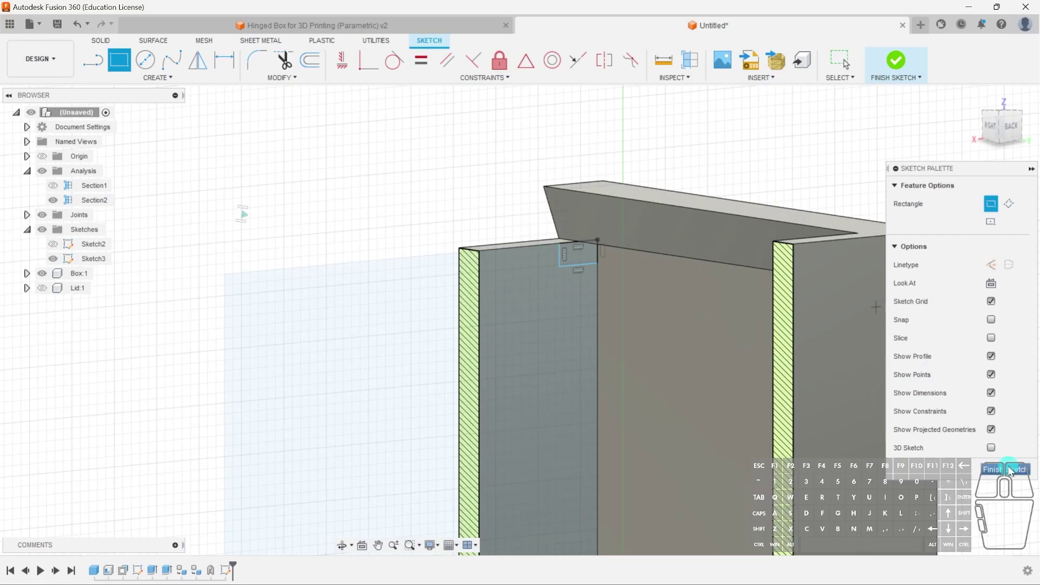
# - Extrude the small rectangle 44 mm to the back wall as a Join, forming a ledge along the box's left inner wall
pyautogui.click(1020, 469)
pyautogui.press('e')
pyautogui.click(563, 270)
pyautogui.moveTo(558, 372)
pyautogui.keyDown('shift'); pyautogui.mouseDown(button='middle')
pyautogui.moveTo(514, 322)
pyautogui.moveTo(621, 320)
pyautogui.moveTo(476, 279)
pyautogui.mouseUp(button='middle'); pyautogui.keyUp('shift')
pyautogui.moveTo(472, 288); pyautogui.dragTo(745, 295)
pyautogui.click(984, 344)
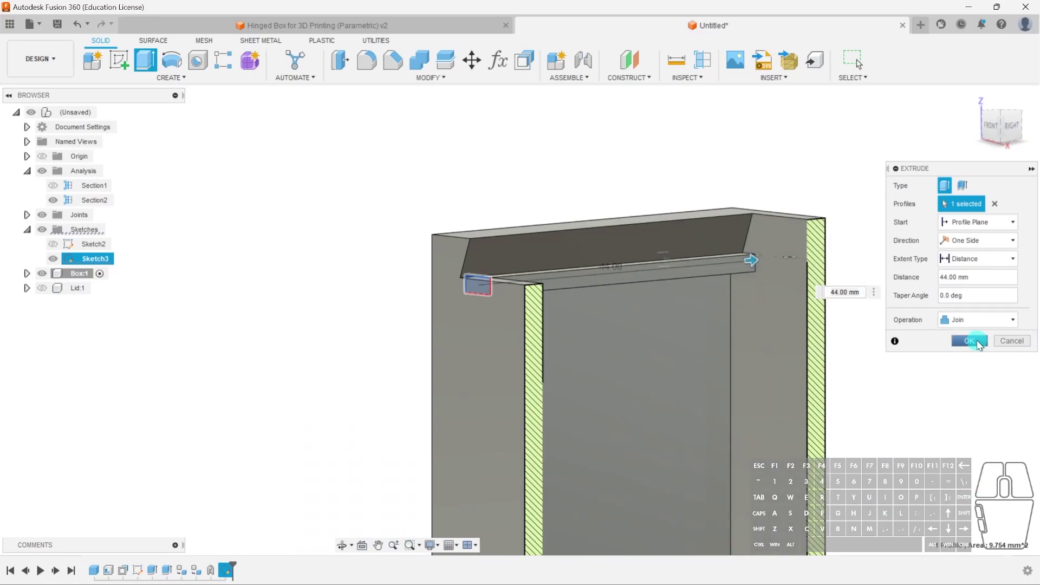
pyautogui.keyDown('shift'); pyautogui.moveTo(753, 398); pyautogui.dragTo(506, 360, button='middle'); pyautogui.keyUp('shift')
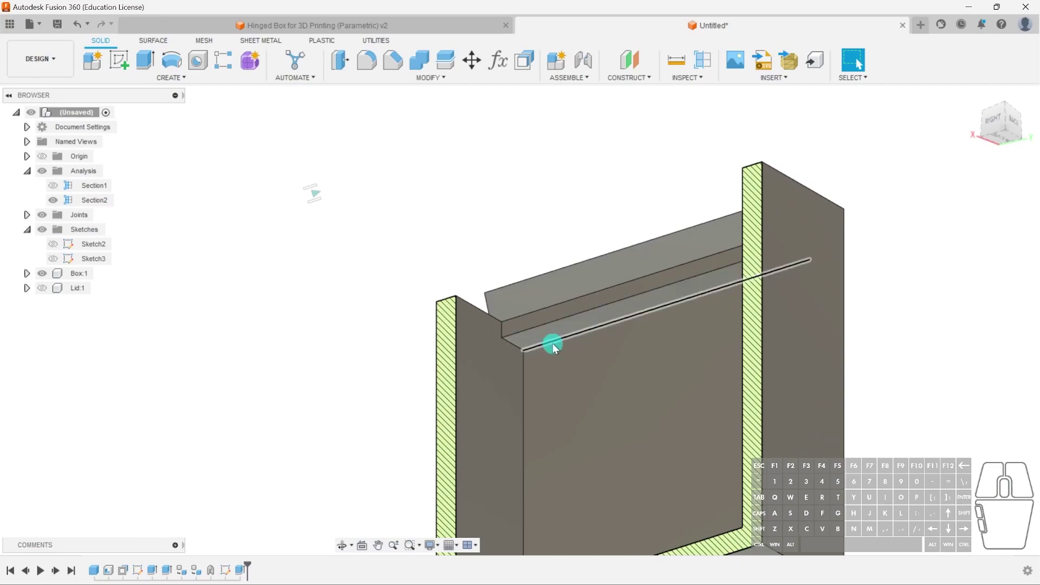
pyautogui.click(393, 60)
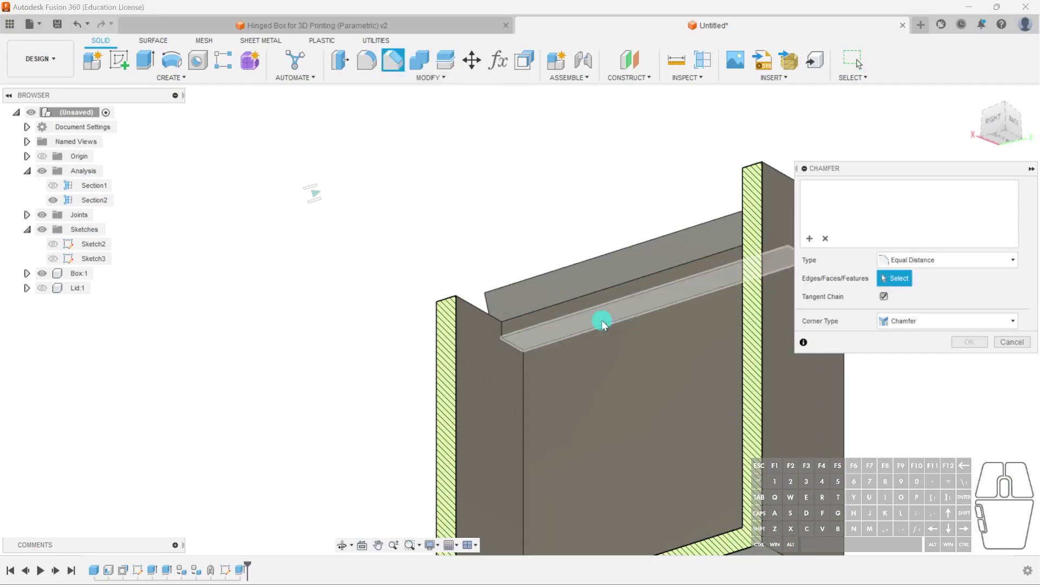
pyautogui.click(607, 328)
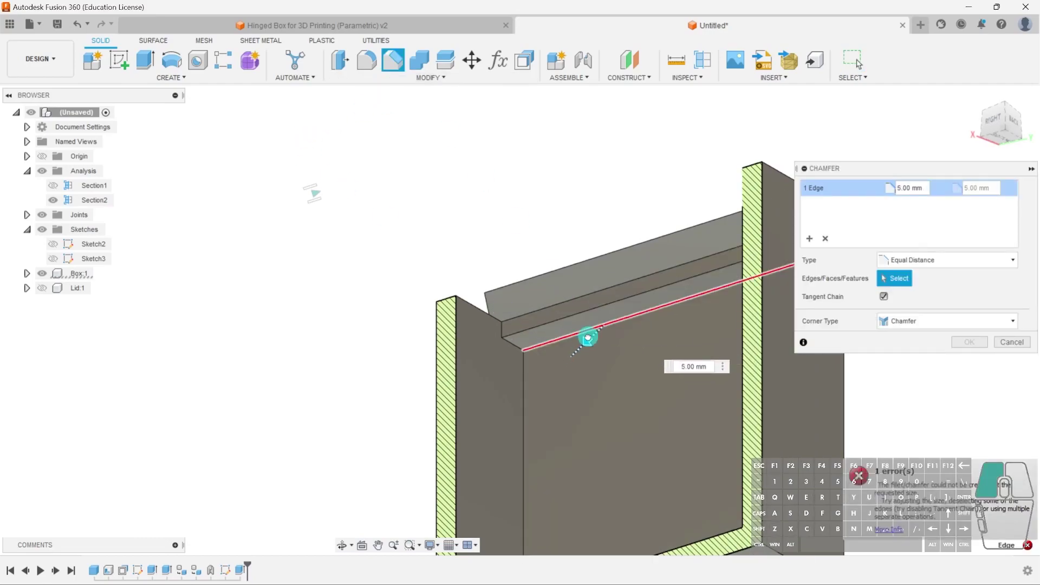
pyautogui.write('3')
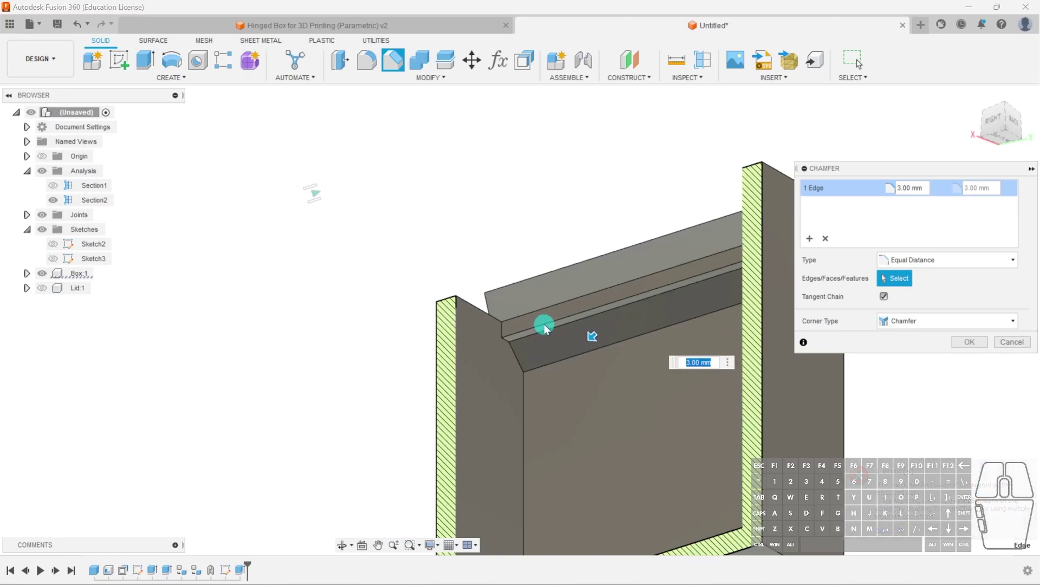
pyautogui.click(1011, 342)
# - Draft the ledge's underside by 20 degrees, using the box's left inner wall face as the pull direction
pyautogui.click(433, 78)
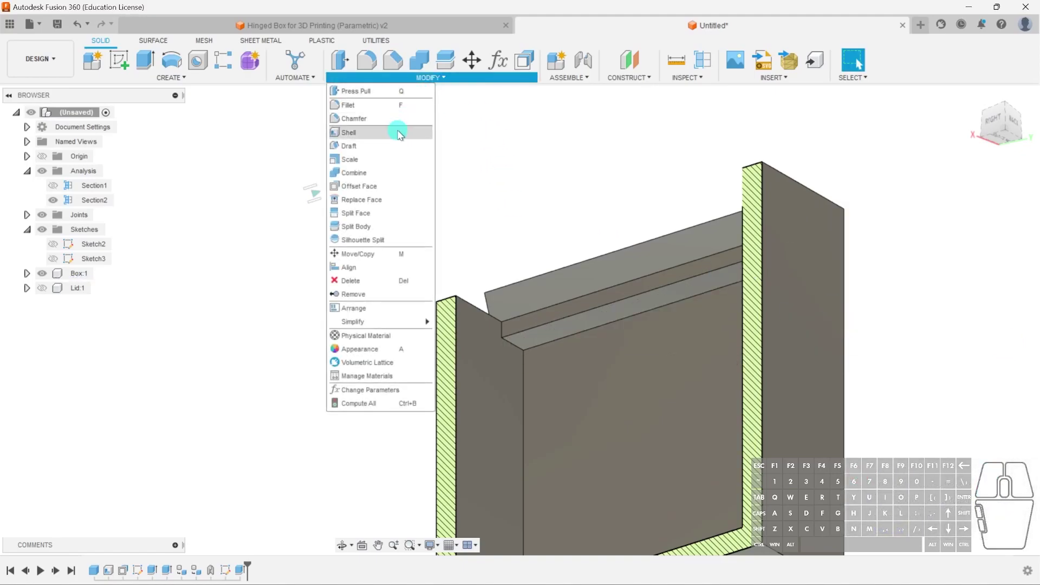
pyautogui.click(383, 145)
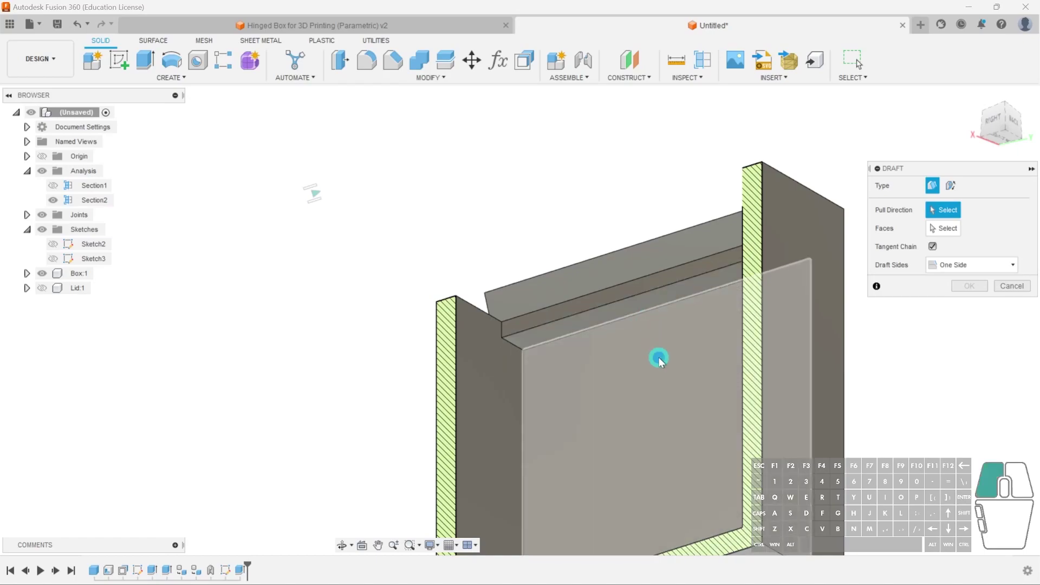
pyautogui.click(658, 356)
pyautogui.click(637, 310)
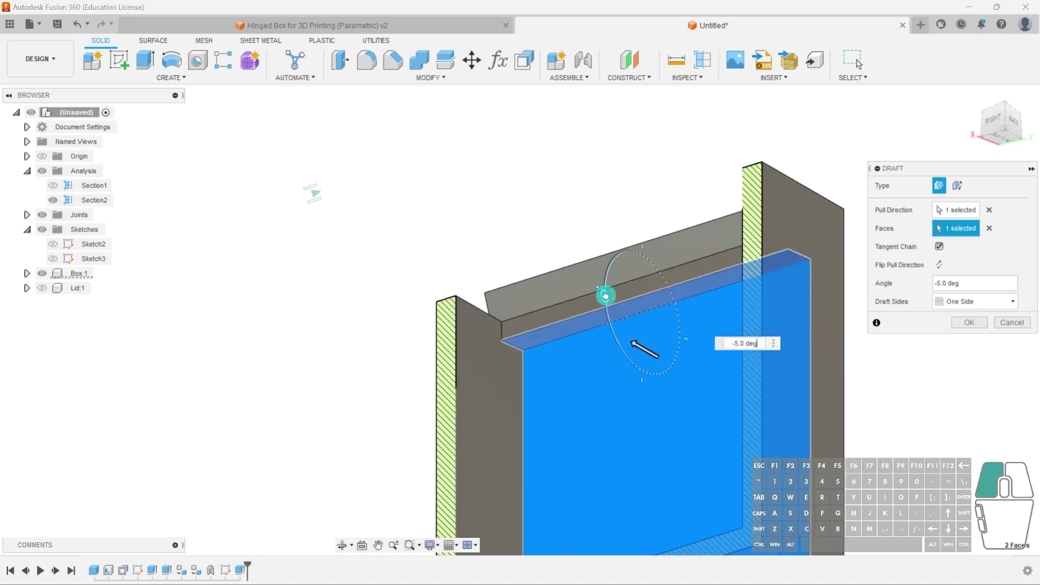
pyautogui.moveTo(603, 280); pyautogui.dragTo(606, 287)
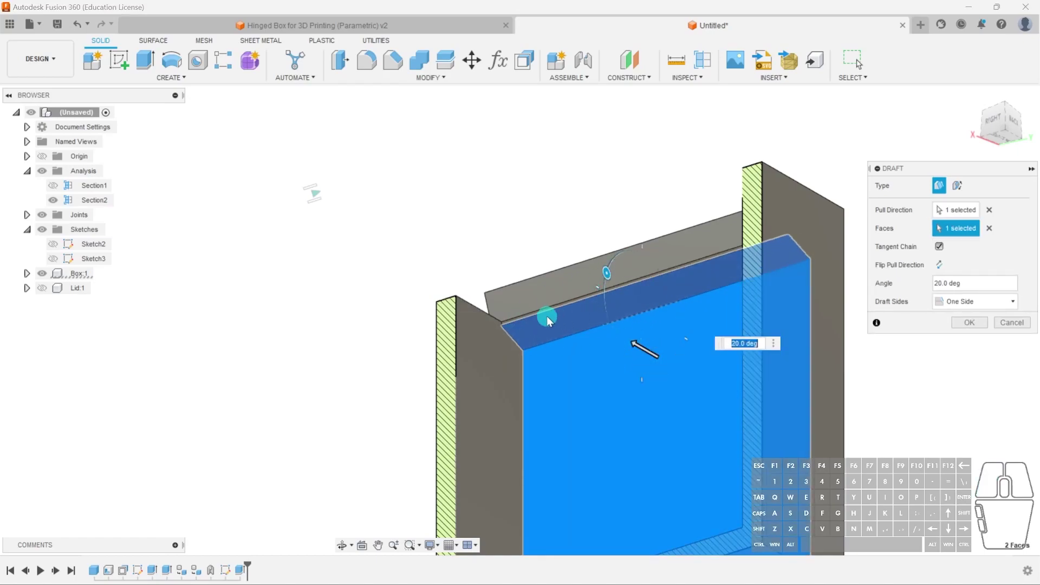
pyautogui.click(969, 323)
# - Examine the drafted ledge in the box opening, first in section and from the front with the section analysis hidden
pyautogui.keyDown('shift'); pyautogui.moveTo(592, 360); pyautogui.dragTo(771, 246, button='middle'); pyautogui.keyUp('shift')
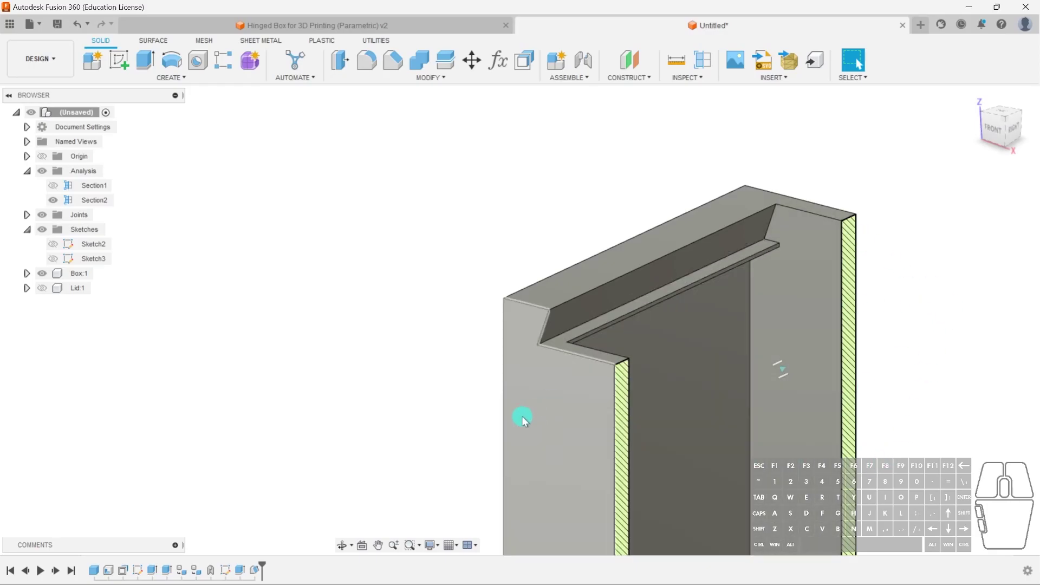
pyautogui.moveTo(785, 385); pyautogui.dragTo(511, 327, button='middle')
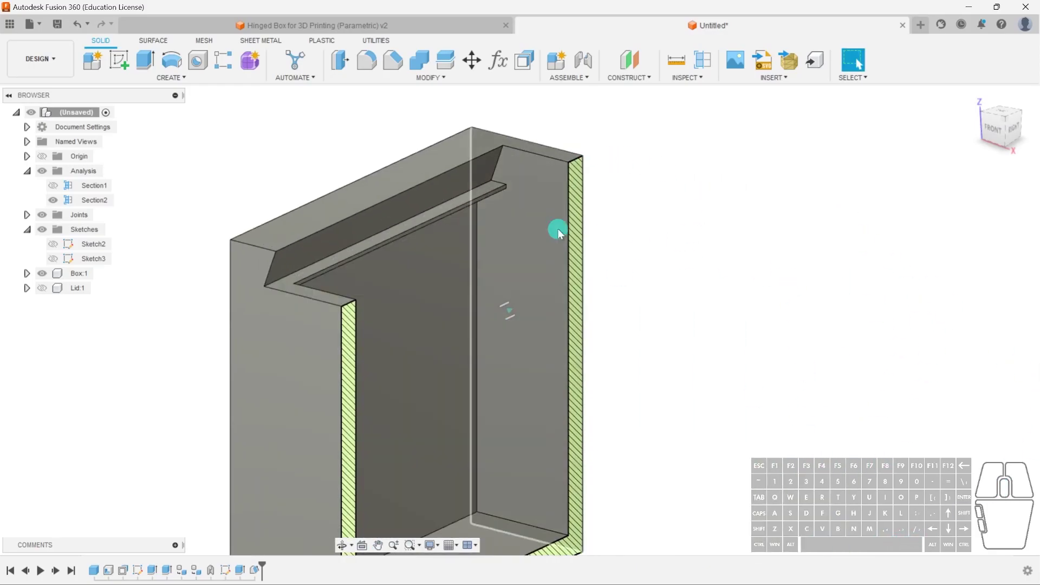
pyautogui.click(43, 170)
pyautogui.keyDown('shift'); pyautogui.moveTo(637, 298); pyautogui.dragTo(538, 319, button='middle'); pyautogui.keyUp('shift')
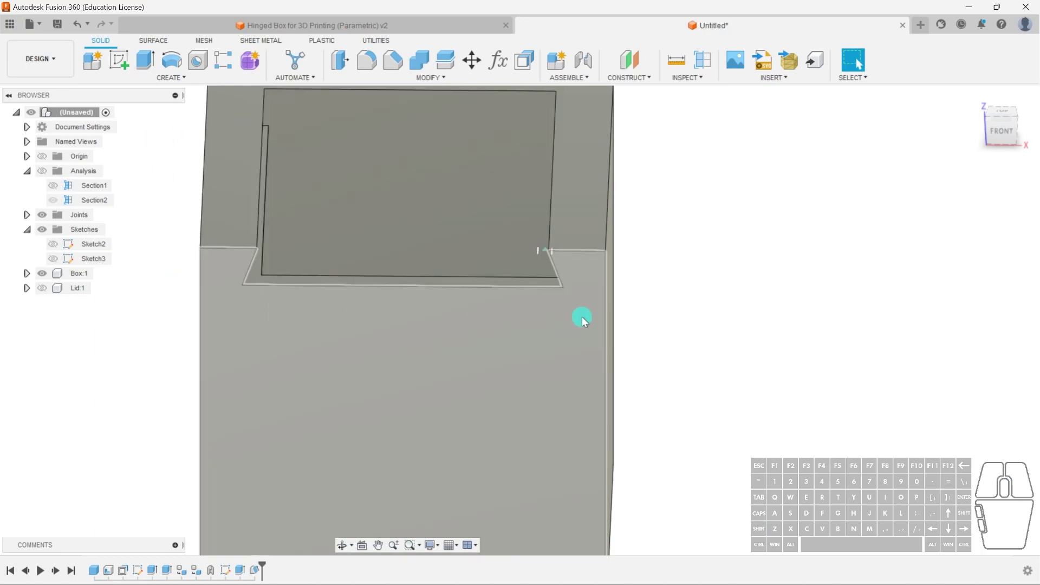
pyautogui.keyDown('shift'); pyautogui.moveTo(580, 314); pyautogui.dragTo(406, 304, button='middle'); pyautogui.keyUp('shift')
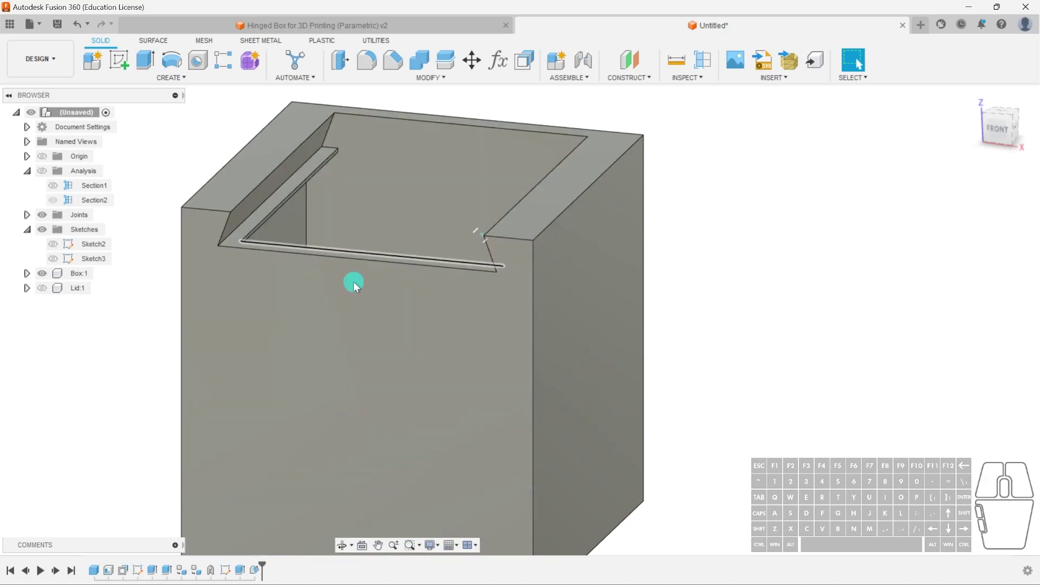
# - Show the lid in the section view and try tilting its body -10 degrees about the X axis into the box
pyautogui.click(41, 287)
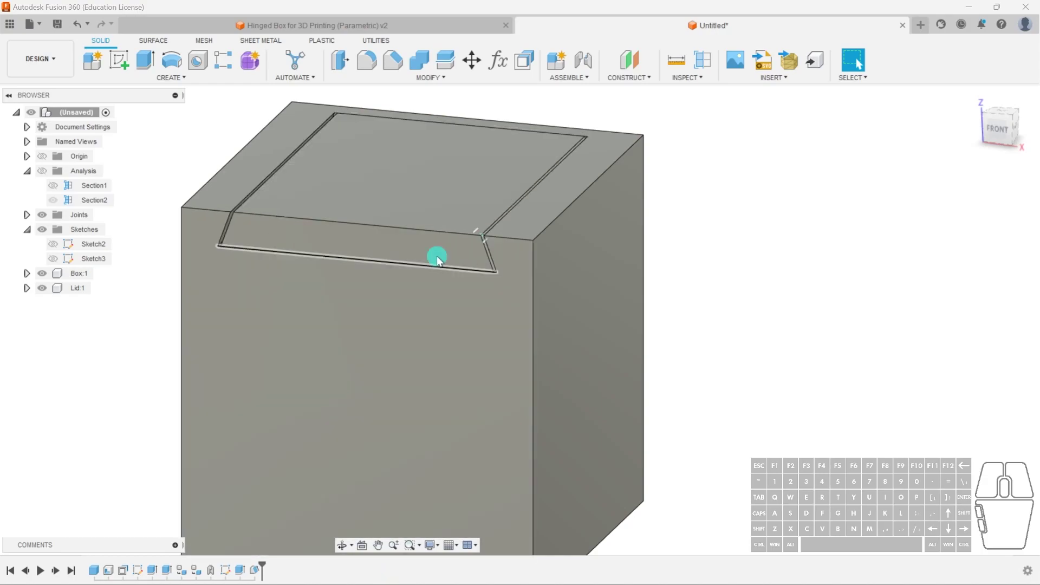
pyautogui.press('m')
pyautogui.click(42, 171)
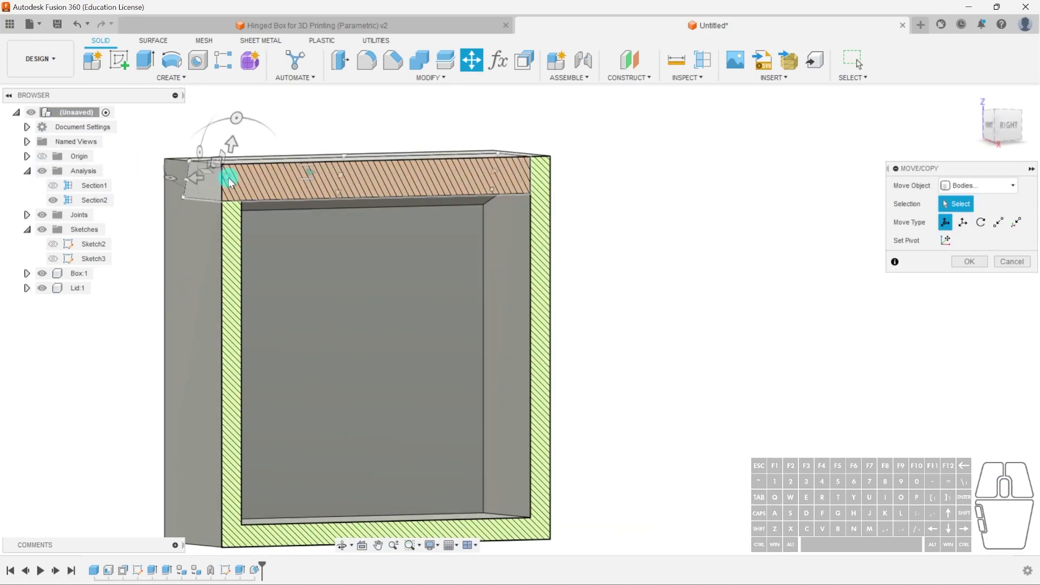
pyautogui.click(216, 184)
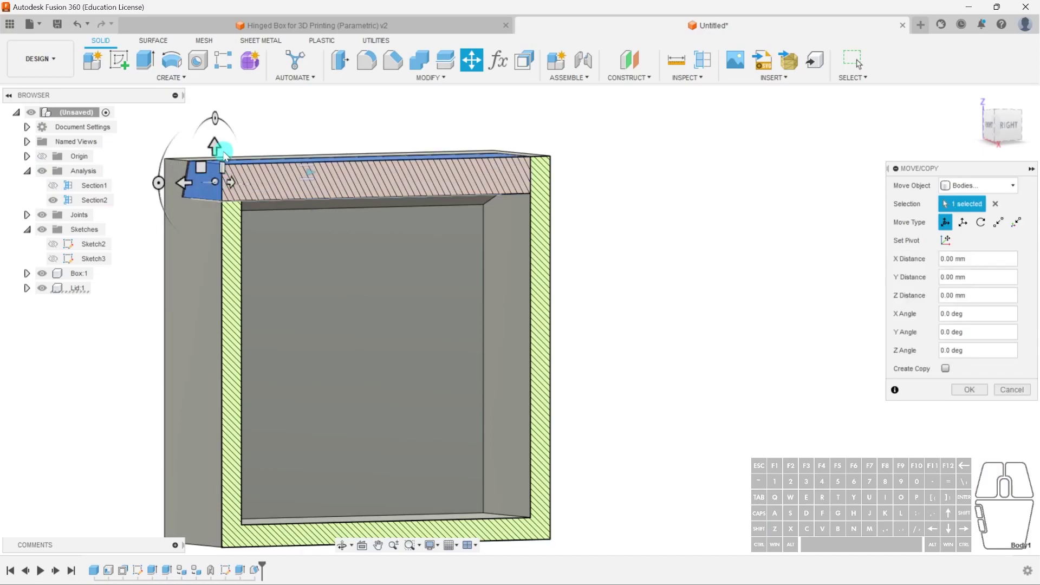
pyautogui.moveTo(159, 179); pyautogui.dragTo(164, 168)
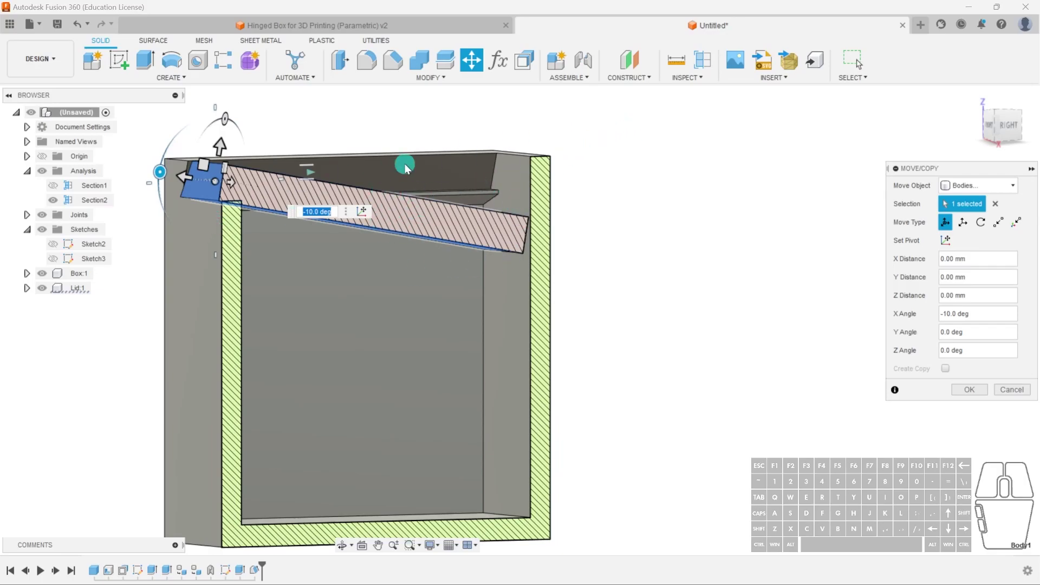
pyautogui.keyDown('shift'); pyautogui.moveTo(524, 273); pyautogui.dragTo(491, 167, button='middle'); pyautogui.keyUp('shift')
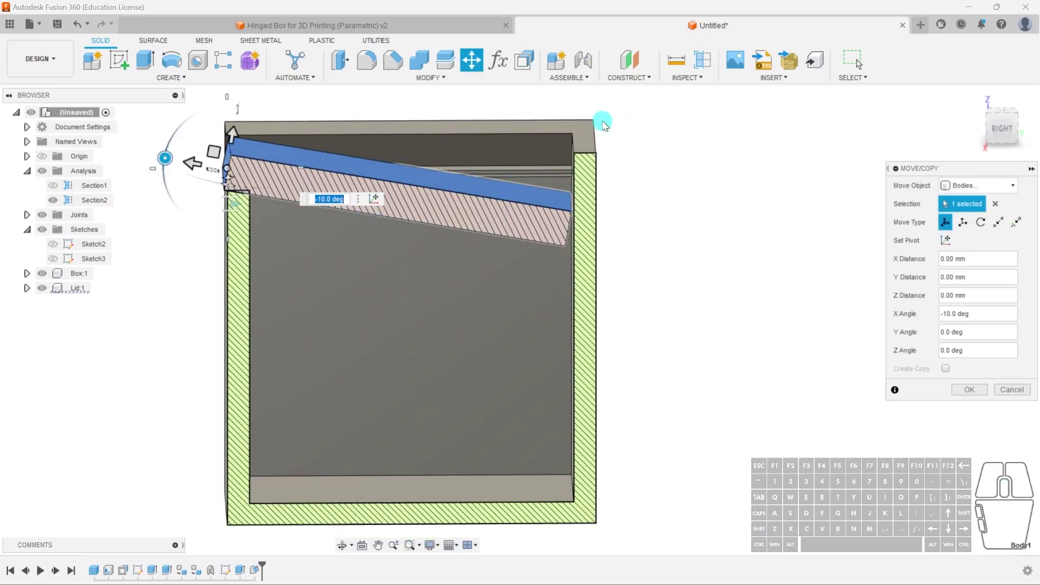
pyautogui.keyDown('shift'); pyautogui.moveTo(567, 180); pyautogui.dragTo(622, 209, button='middle'); pyautogui.keyUp('shift')
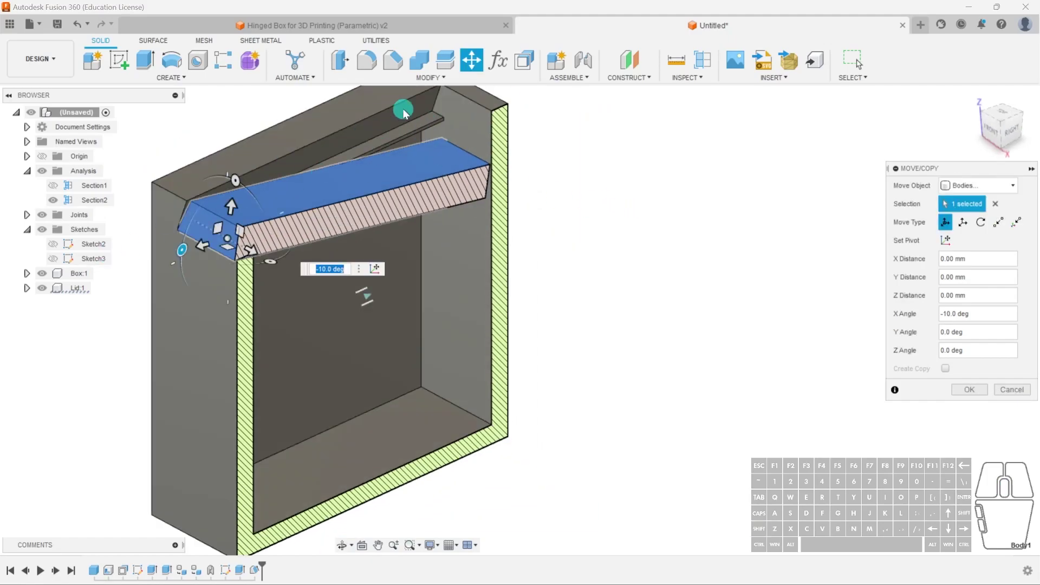
pyautogui.click(1012, 389)
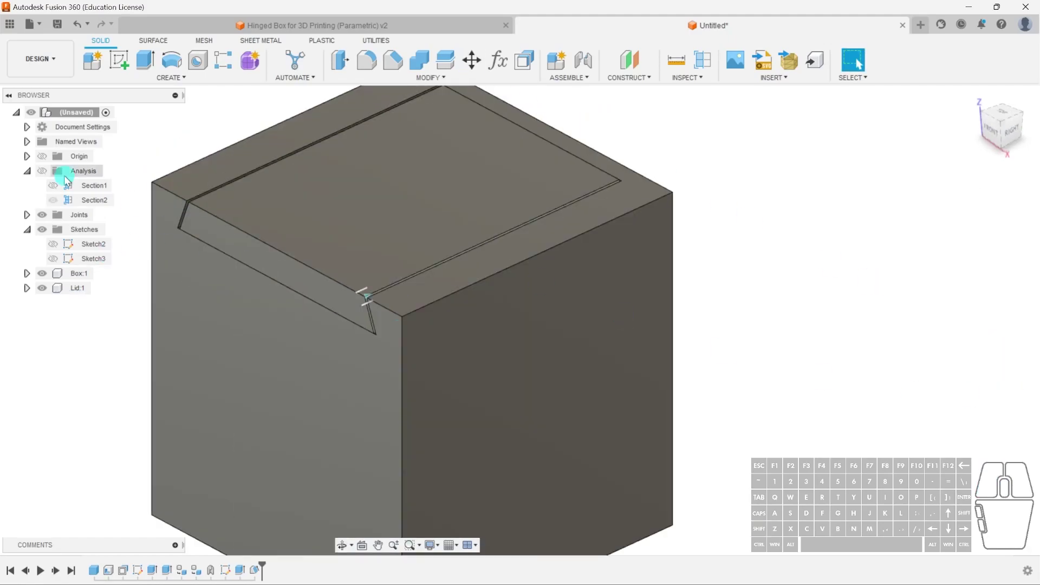
# - Hide the lid and undo the inner ledge's draft, extrusion and rectangle sketch on the box
pyautogui.click(41, 287)
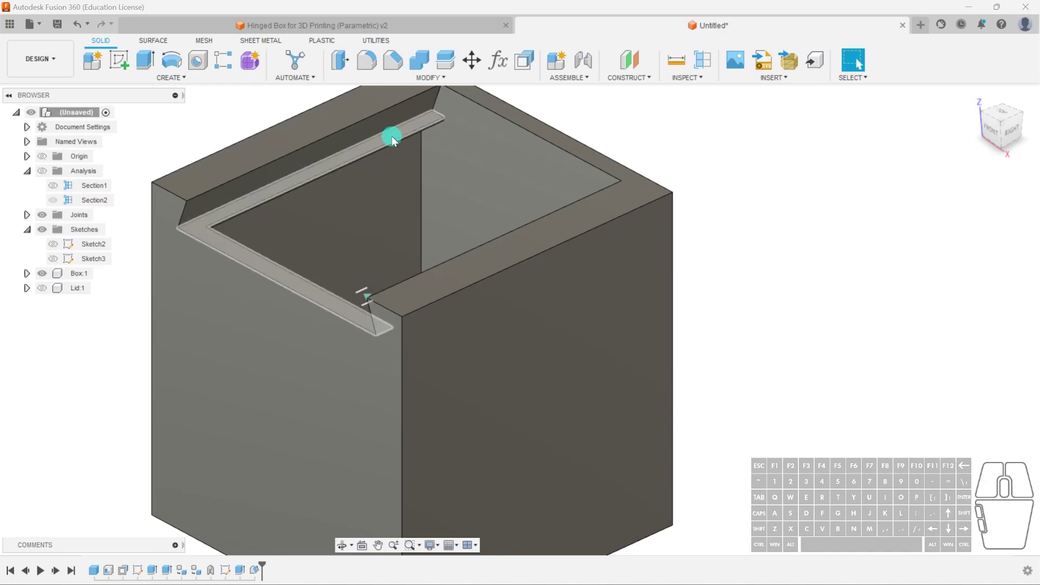
pyautogui.hotkey('ctrl', 'z')
pyautogui.hotkey('ctrl', 'z')
pyautogui.hotkey('ctrl', 'z')
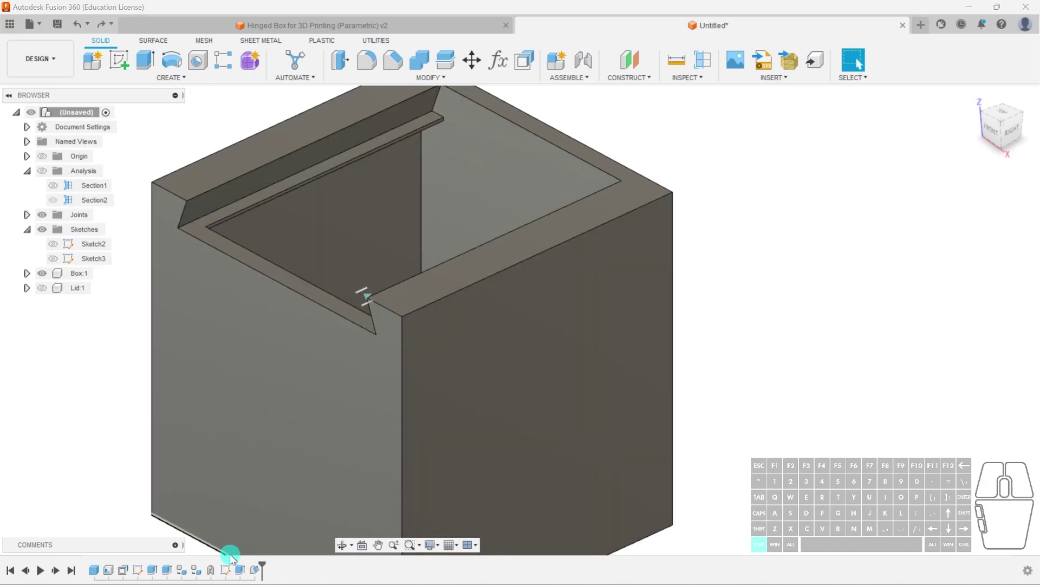
pyautogui.hotkey('ctrl', 'z')
pyautogui.hotkey('ctrl', 'z')
pyautogui.hotkey('ctrl', 'z')
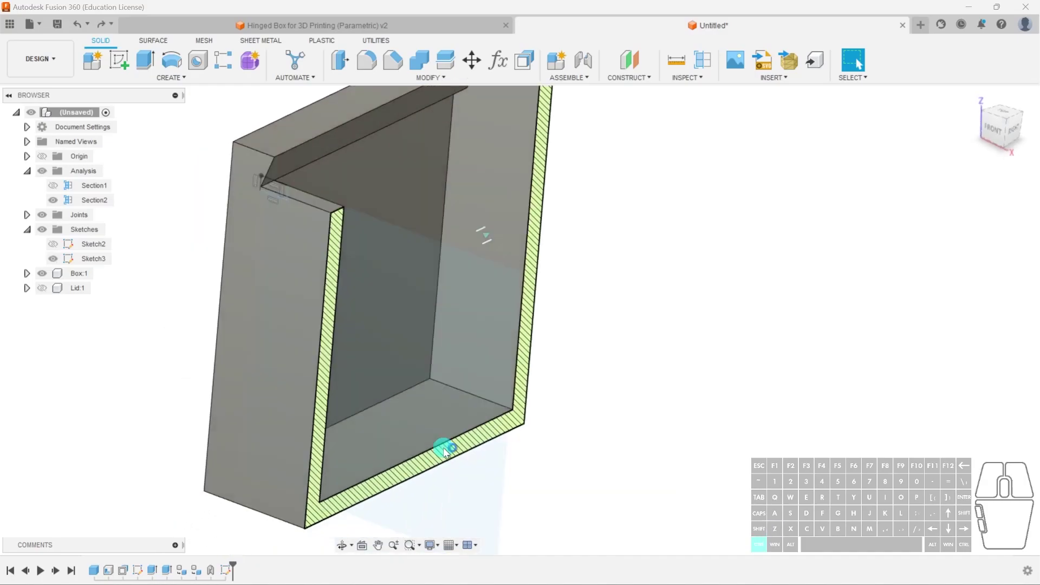
pyautogui.hotkey('ctrl', 'z')
pyautogui.hotkey('ctrl', 'z')
pyautogui.hotkey('ctrl', 'z')
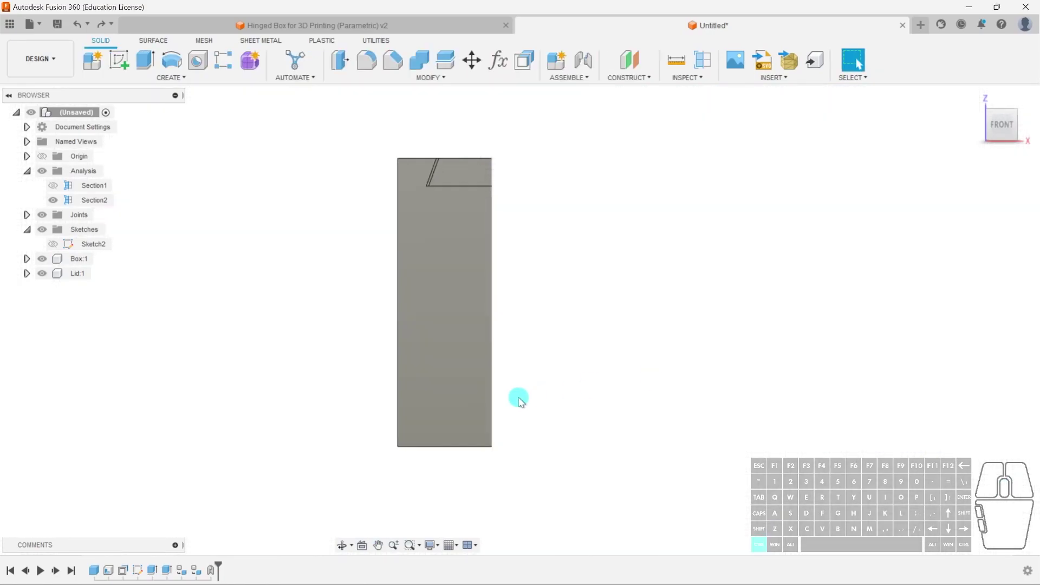
pyautogui.hotkey('ctrl', 'z')
pyautogui.hotkey('ctrl', 'z')
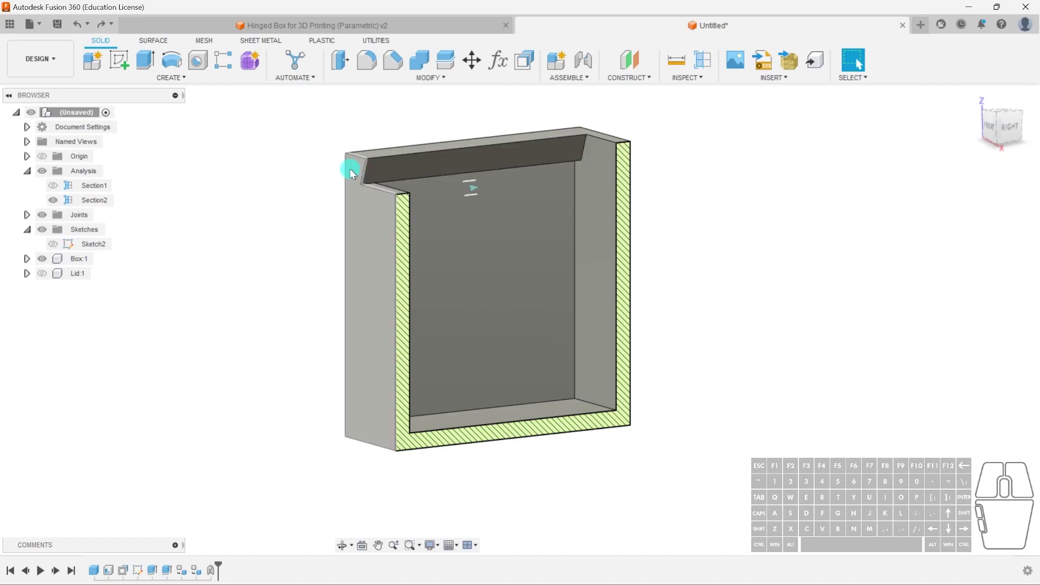
# - Sketch a long rectangle about 2.5 mm high on the left wall's slanted dovetail face, from the back wall almost to the front edge
pyautogui.click(553, 157)
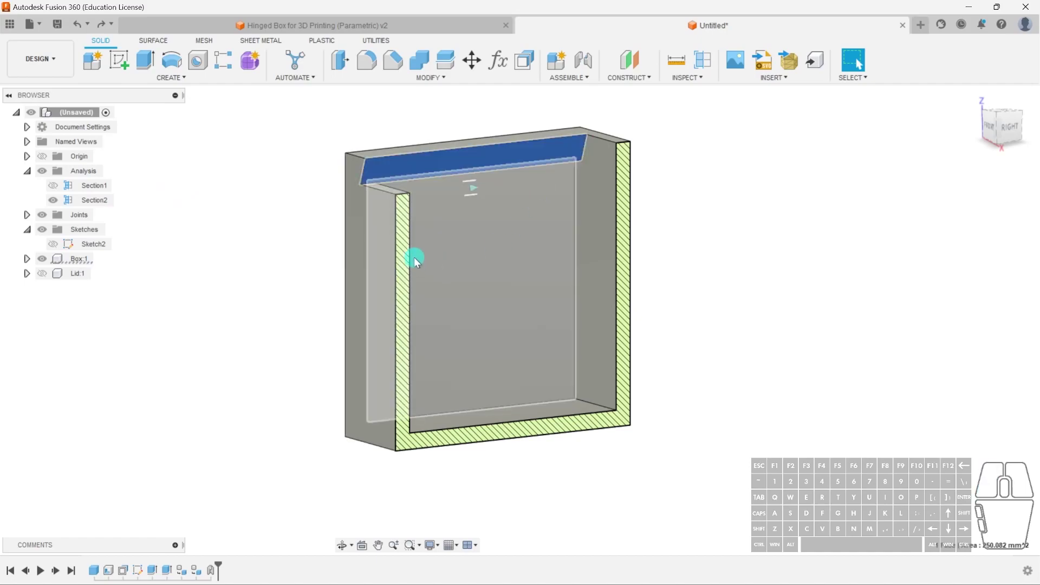
pyautogui.click(118, 59)
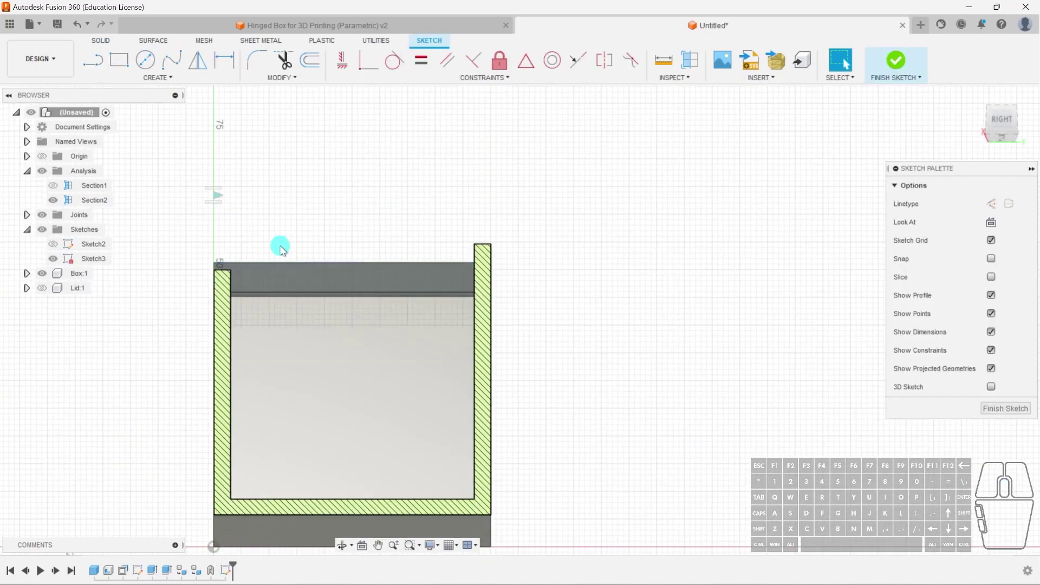
pyautogui.moveTo(318, 287)
pyautogui.keyDown('shift'); pyautogui.mouseDown(button='middle')
pyautogui.moveTo(365, 298)
pyautogui.moveTo(290, 283)
pyautogui.moveTo(274, 206)
pyautogui.moveTo(225, 235)
pyautogui.moveTo(311, 217)
pyautogui.mouseUp(button='middle'); pyautogui.keyUp('shift')
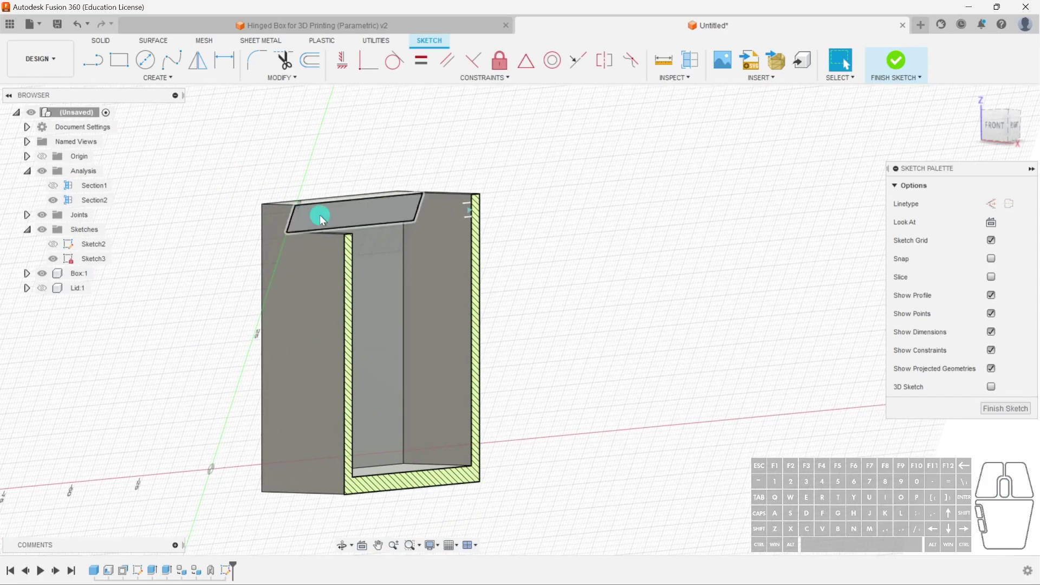
pyautogui.click(991, 222)
pyautogui.moveTo(552, 251); pyautogui.dragTo(297, 233, button='middle')
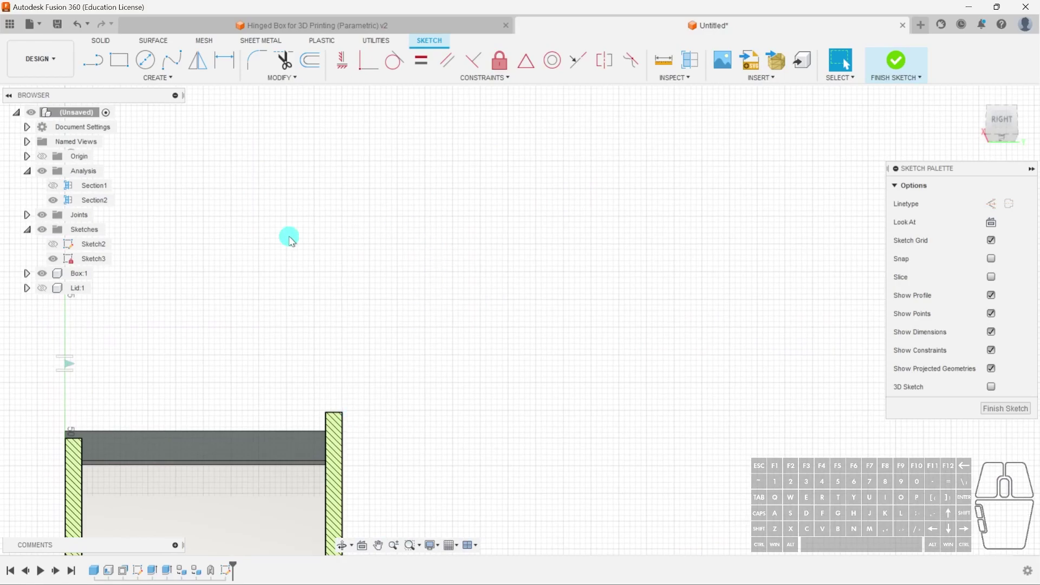
pyautogui.moveTo(379, 377); pyautogui.dragTo(624, 218, button='middle')
pyautogui.scroll(3, 357, 327)
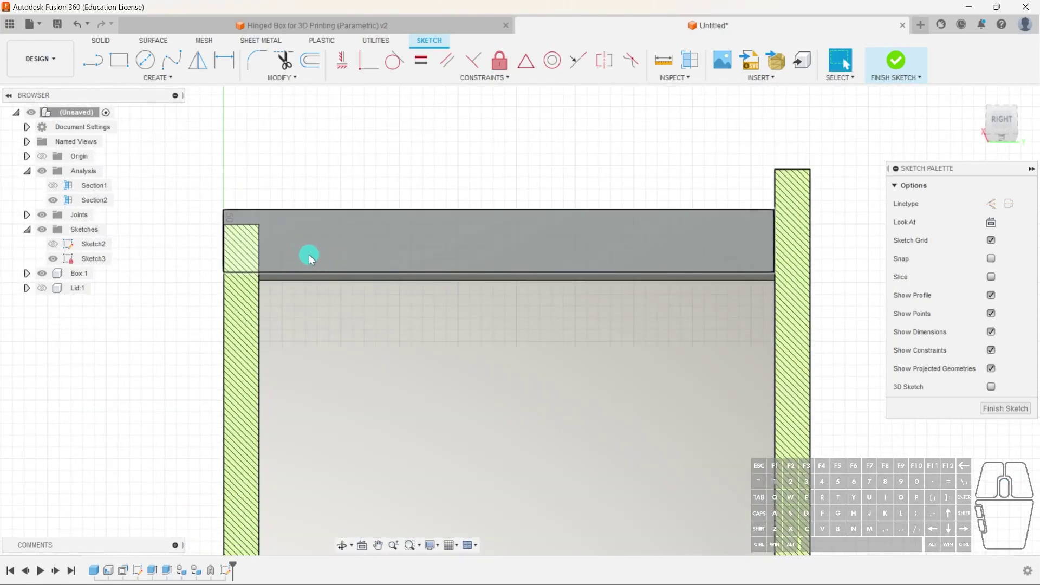
pyautogui.click(119, 59)
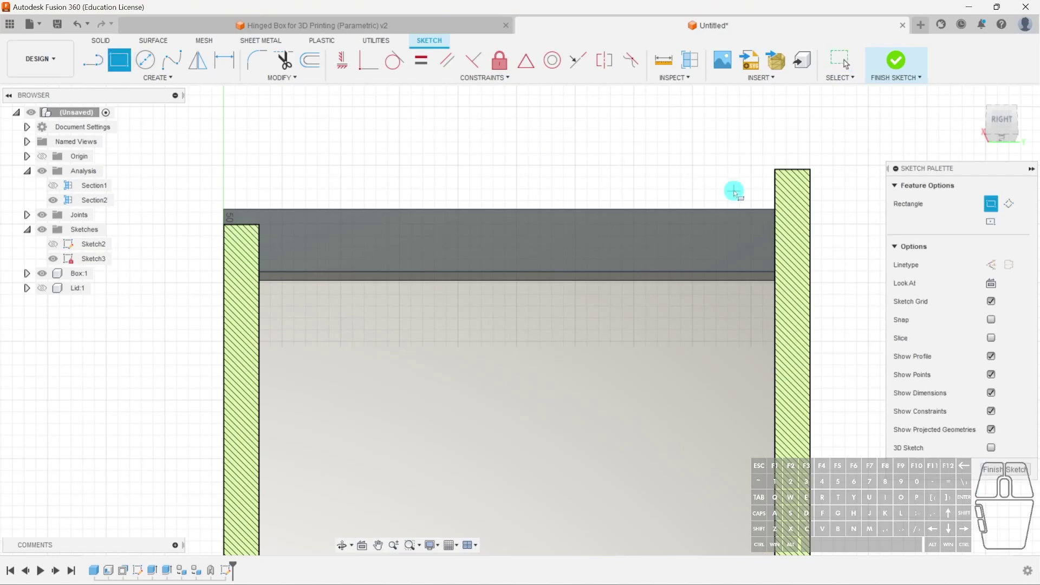
pyautogui.click(776, 223)
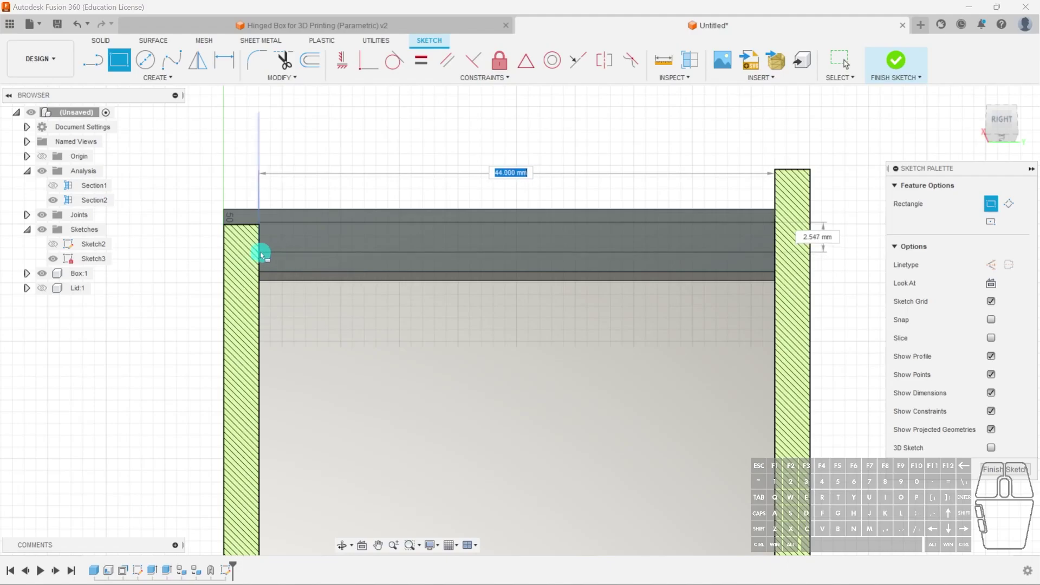
pyautogui.click(238, 252)
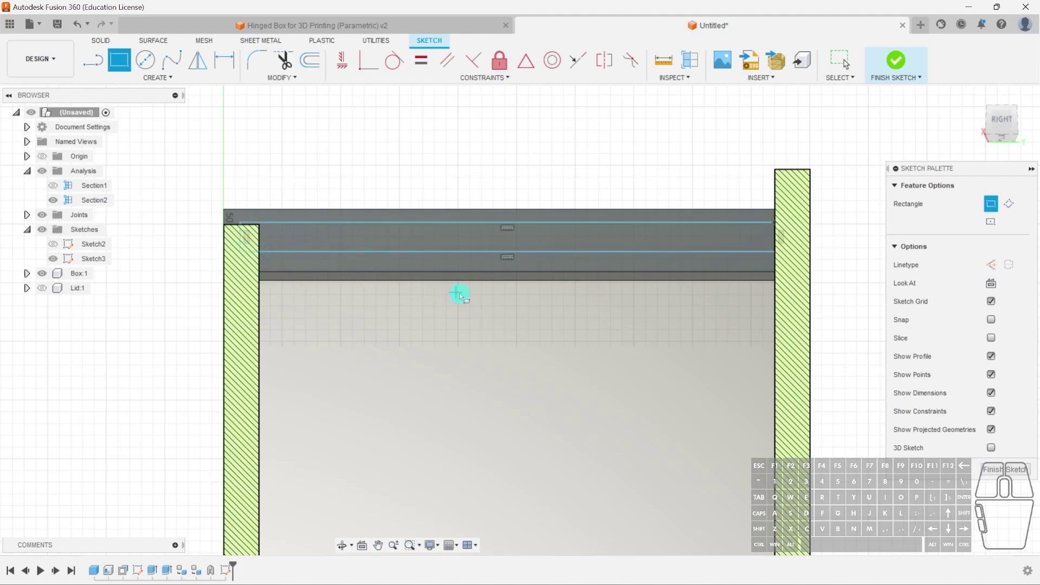
pyautogui.press('Escape')
# - Dimension the rectangle's upper edge 1.5 mm from the upper edge of the dovetail face
pyautogui.scroll(3, 340, 274)
pyautogui.moveTo(309, 244)
pyautogui.keyDown('shift'); pyautogui.mouseDown(button='middle')
pyautogui.moveTo(335, 282)
pyautogui.moveTo(313, 269)
pyautogui.moveTo(472, 231)
pyautogui.mouseUp(button='middle'); pyautogui.keyUp('shift')
pyautogui.press('d')
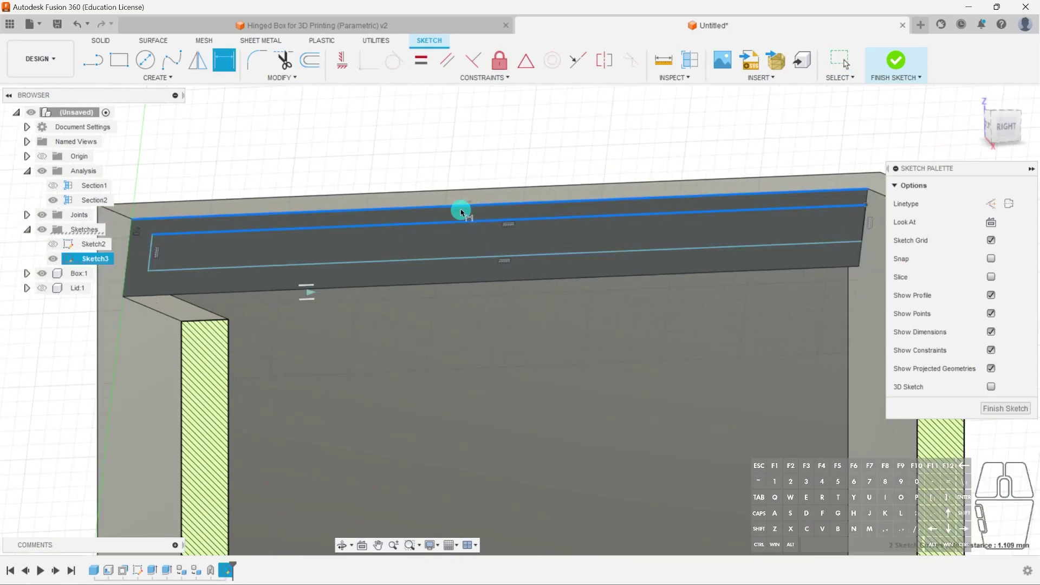
pyautogui.click(458, 209)
pyautogui.click(465, 151)
pyautogui.press('Return')
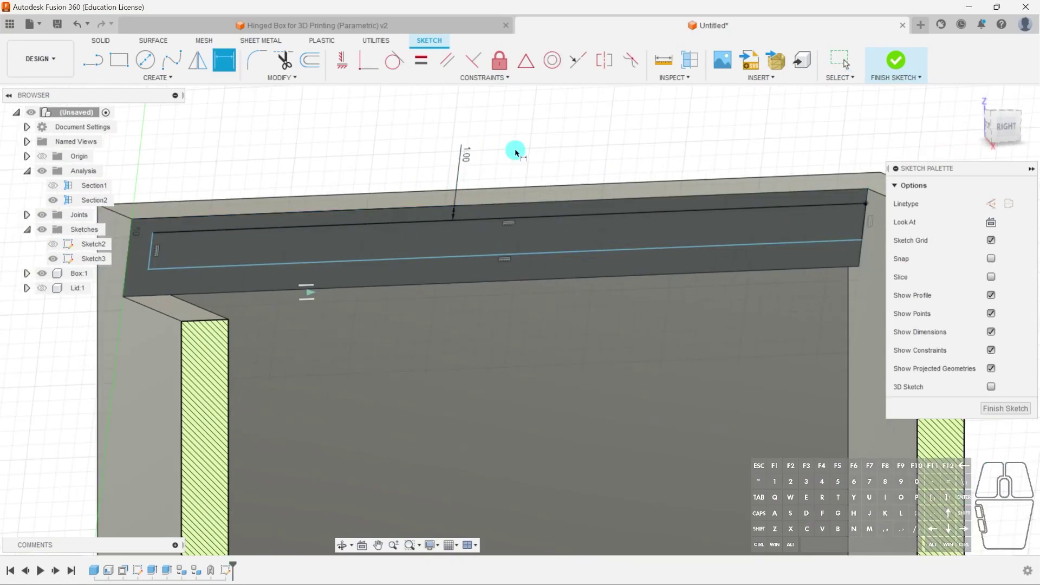
pyautogui.doubleClick(466, 155)
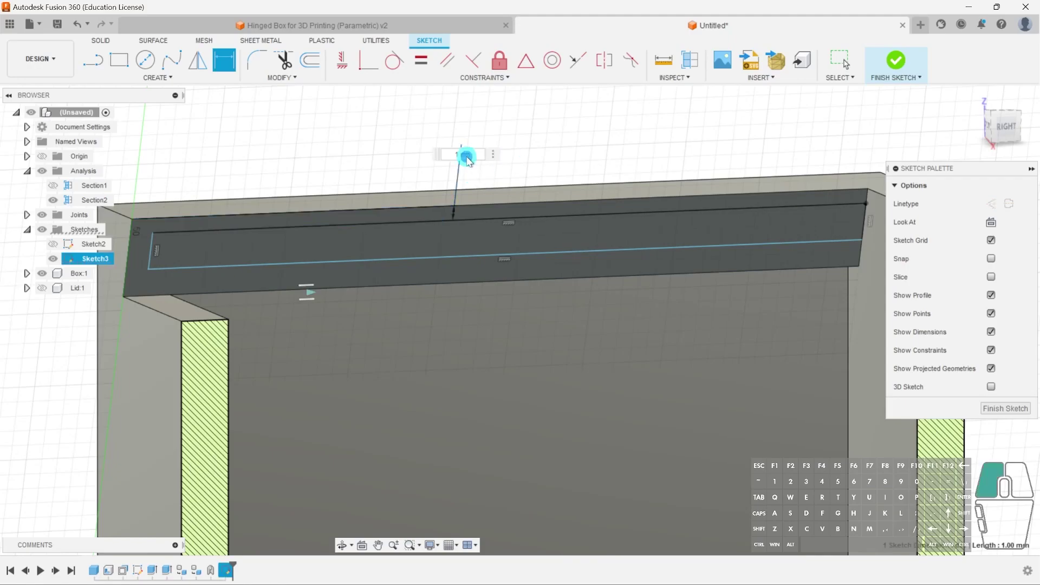
pyautogui.write('2')
pyautogui.press('Return')
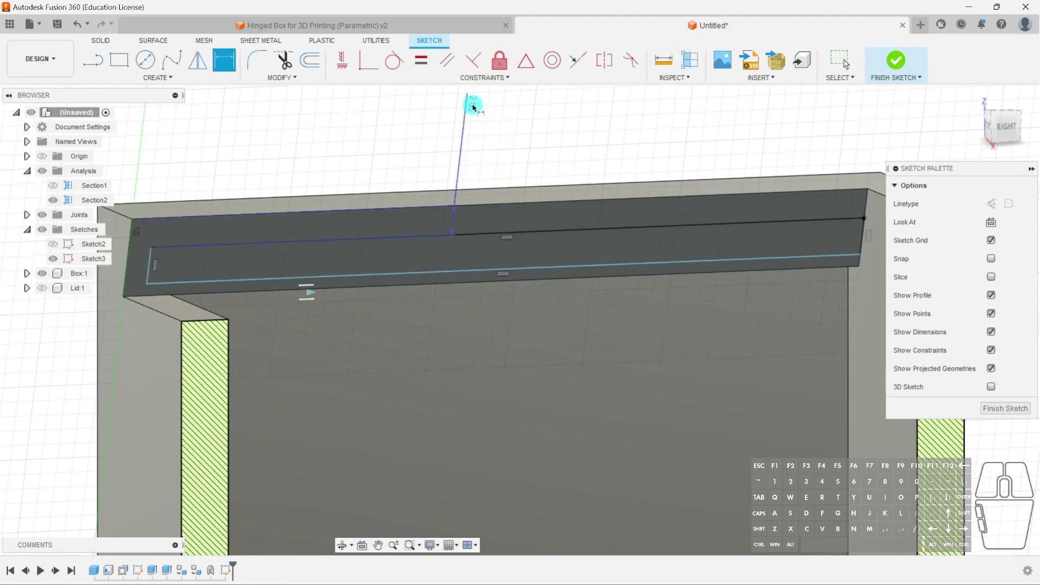
pyautogui.doubleClick(471, 103)
pyautogui.write('1.5')
pyautogui.press('Return')
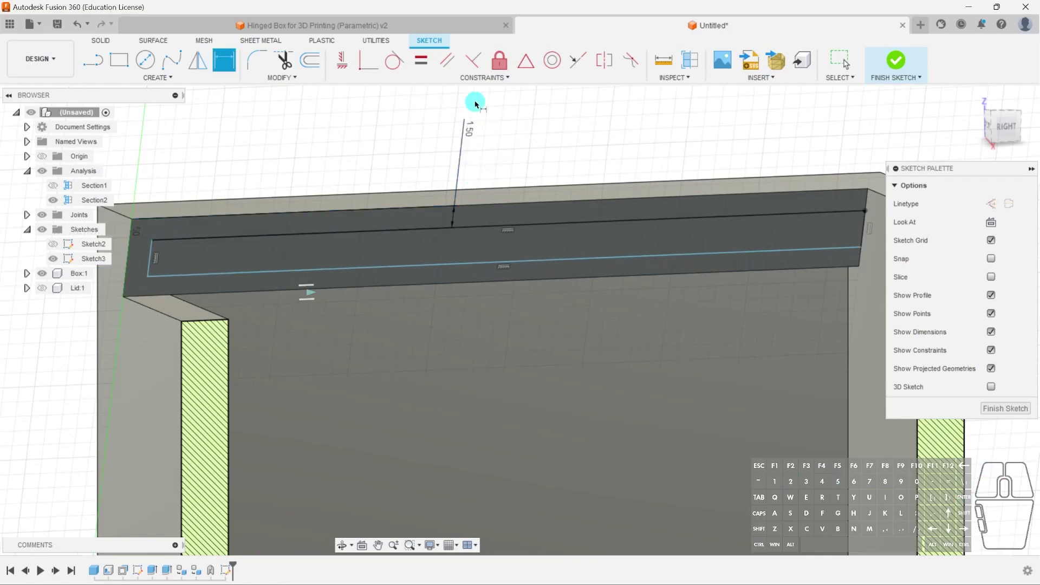
# - Dimension the rectangle's lower edge and front end each 1.5 mm from the nearest edges of the dovetail face
pyautogui.click(322, 272)
pyautogui.click(352, 286)
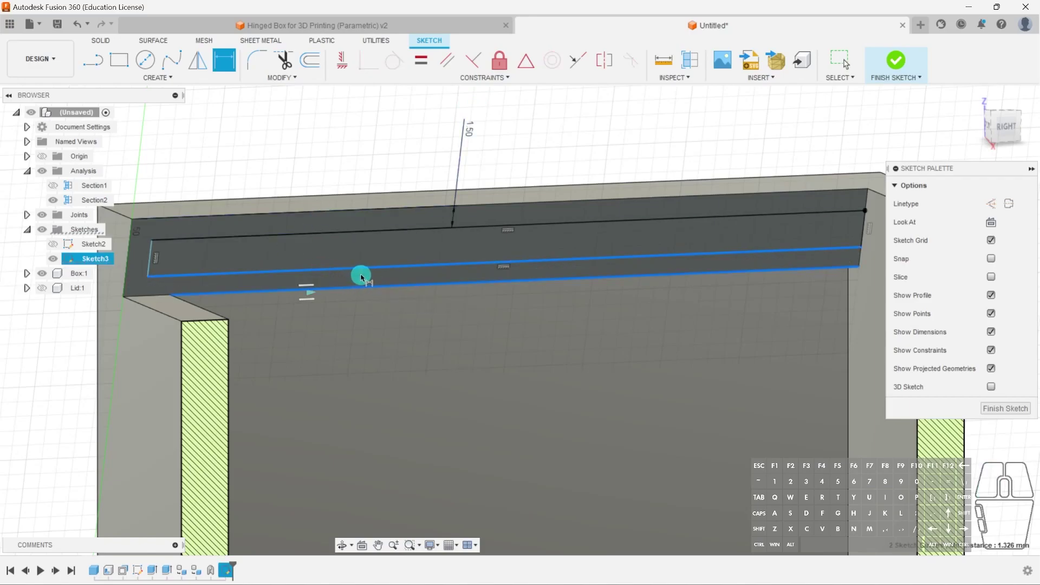
pyautogui.click(370, 275)
pyautogui.write('1.5')
pyautogui.press('Return')
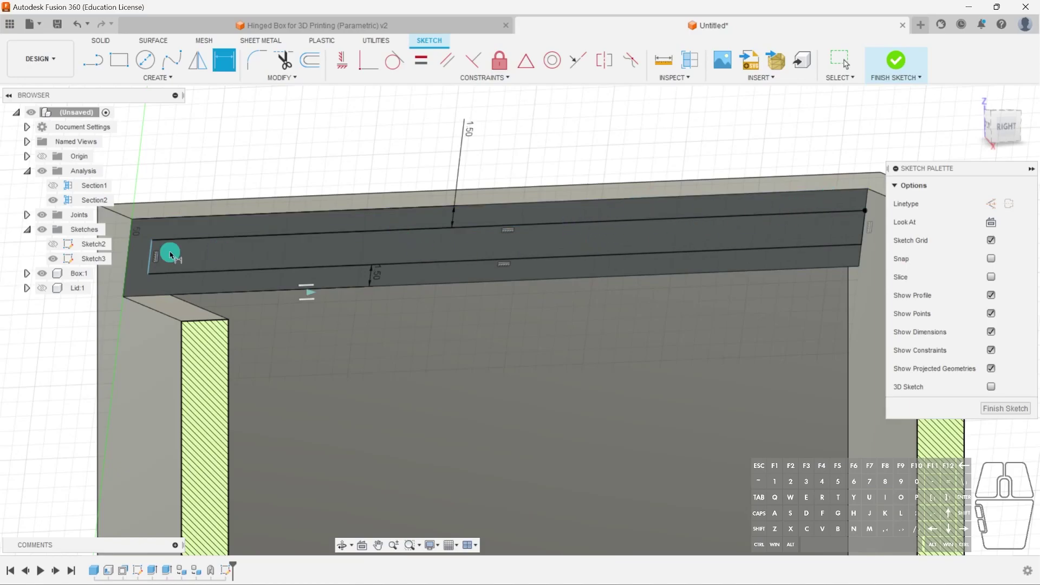
pyautogui.click(149, 259)
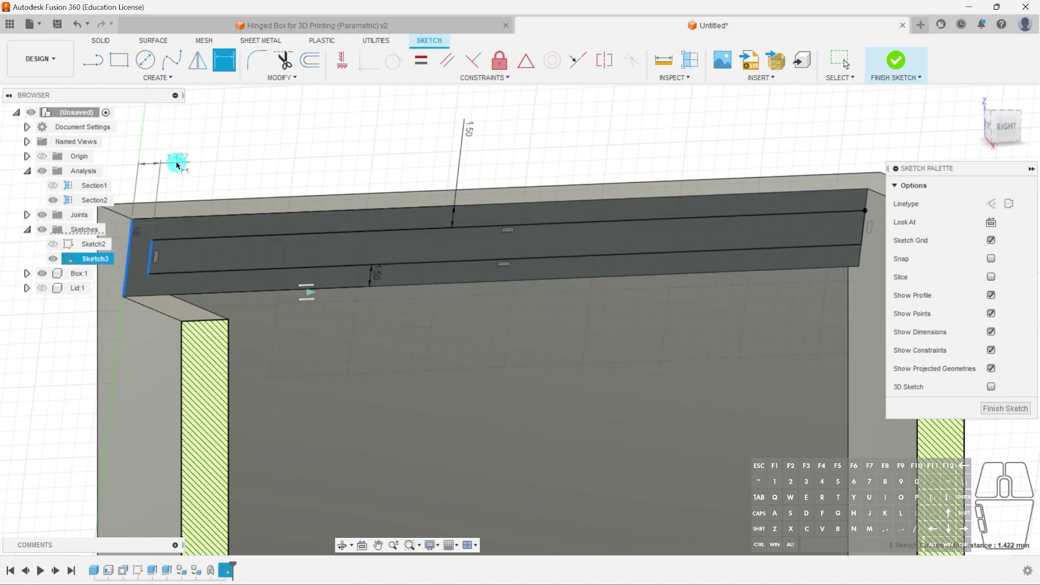
pyautogui.click(208, 160)
pyautogui.write('1.5')
pyautogui.press('Return')
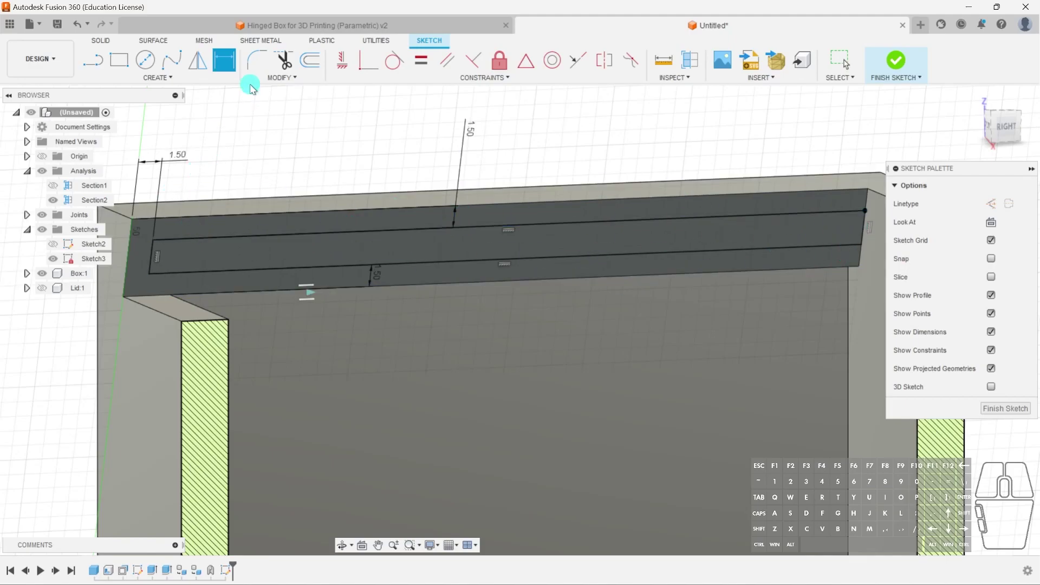
pyautogui.click(258, 66)
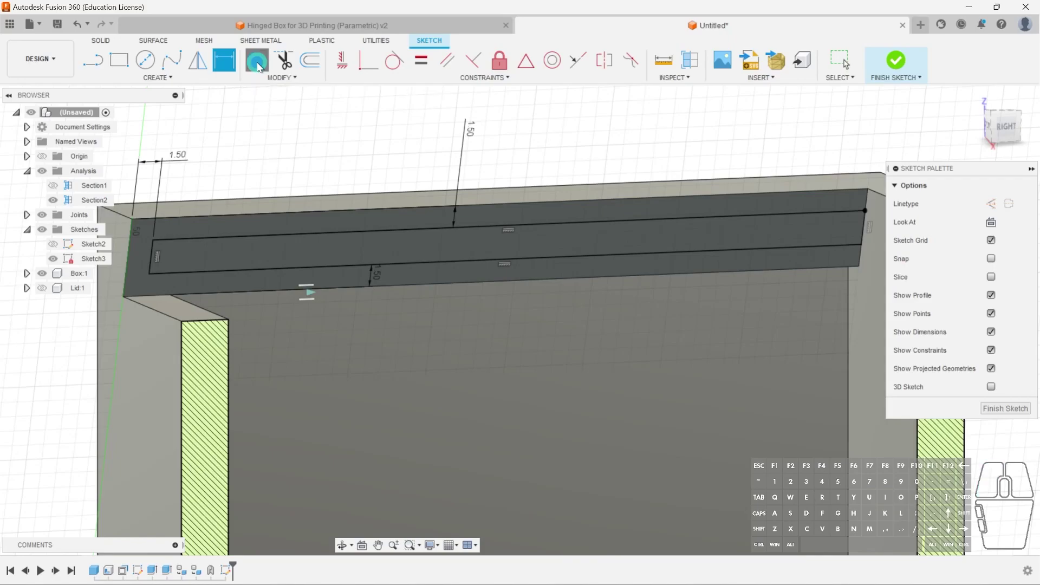
pyautogui.click(154, 243)
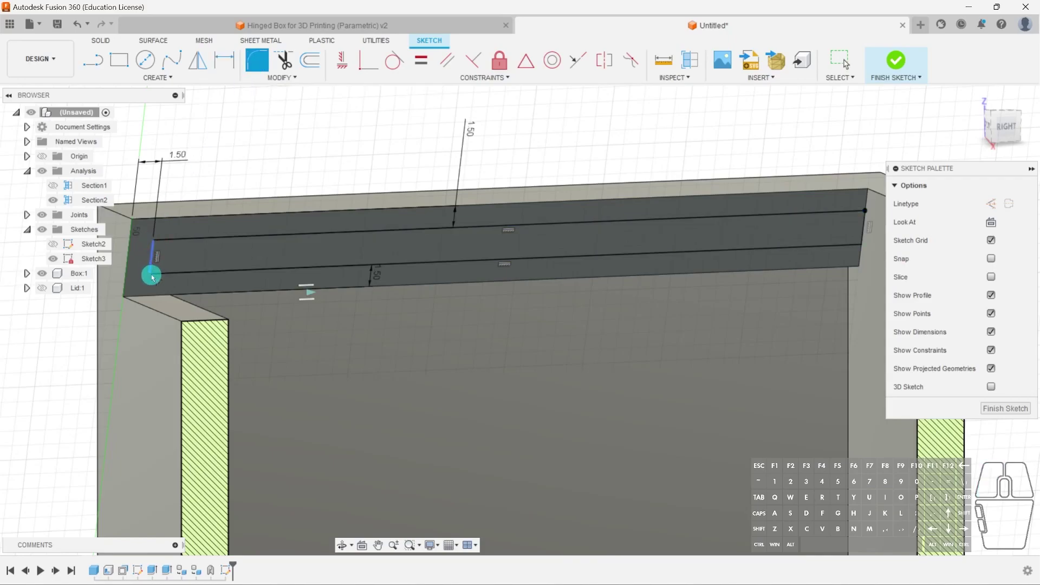
pyautogui.click(162, 263)
pyautogui.click(161, 239)
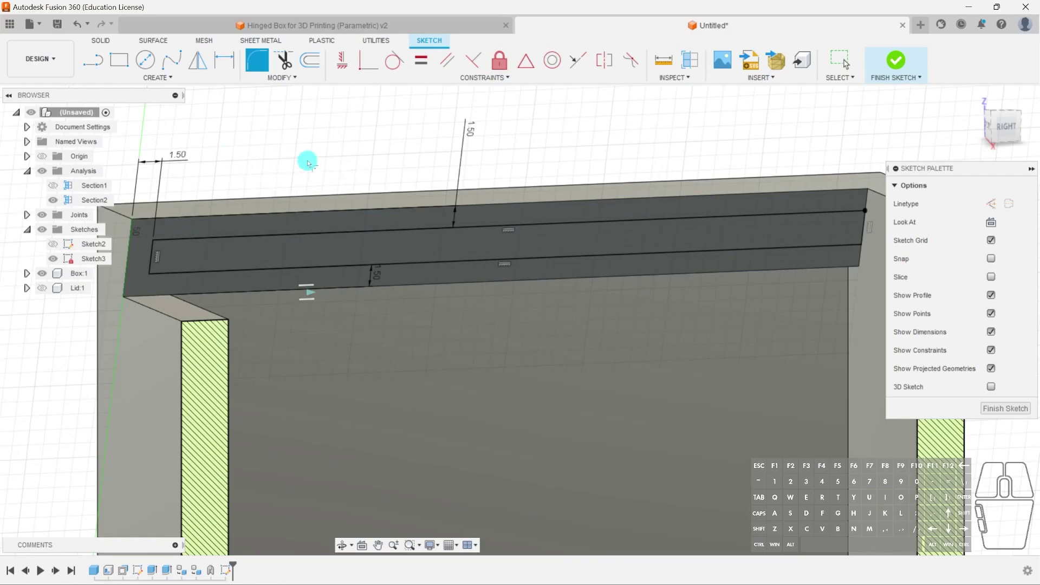
pyautogui.press('Escape')
# - Add a driven dimension for the rectangle's height between its two long edges
pyautogui.moveTo(266, 189); pyautogui.dragTo(308, 162, button='middle')
pyautogui.scroll(-3, 307, 163)
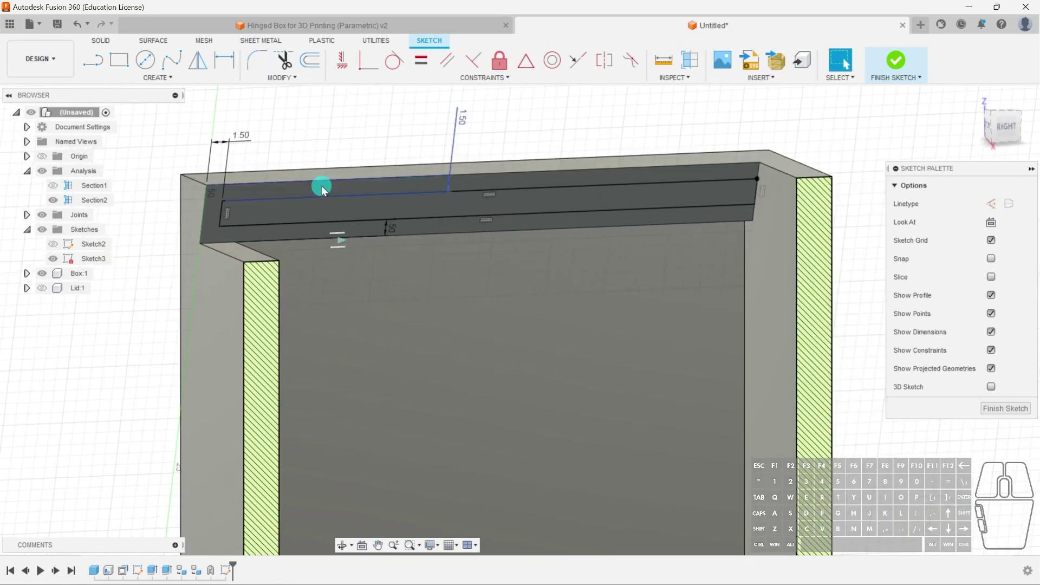
pyautogui.click(374, 195)
pyautogui.press('d')
pyautogui.click(367, 218)
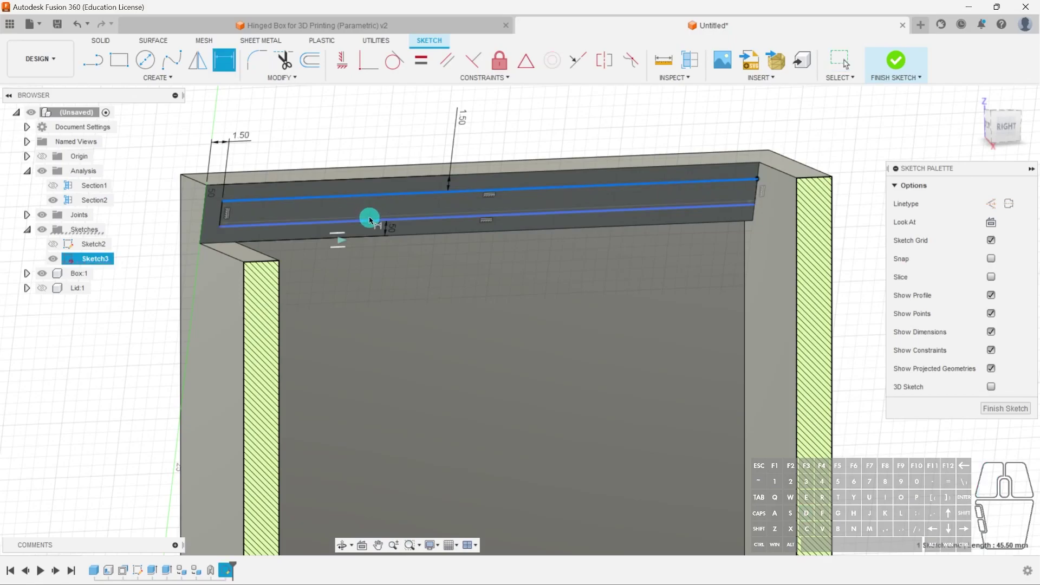
pyautogui.click(361, 121)
pyautogui.click(582, 337)
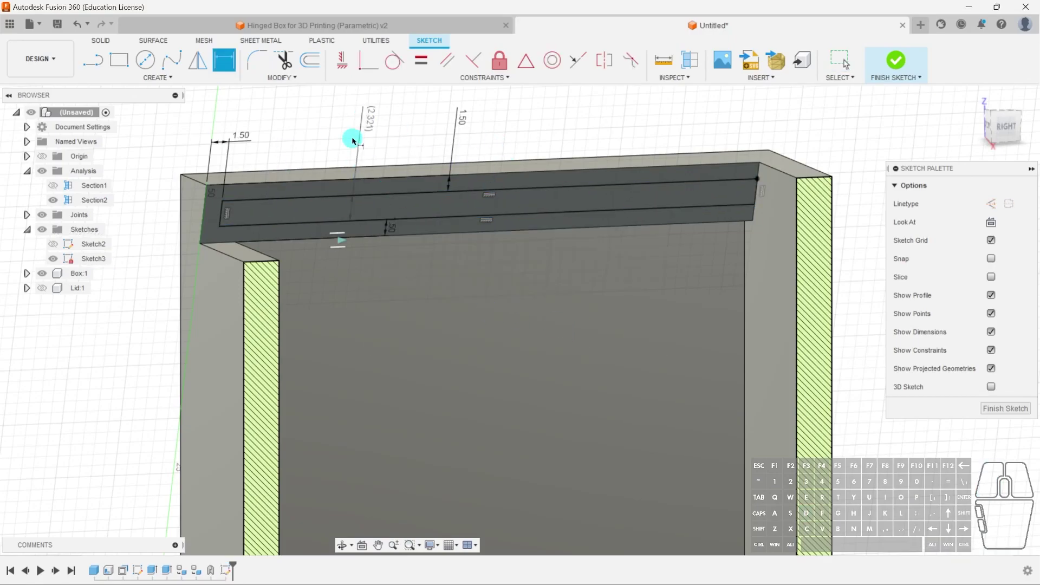
# - Finish the sketch and cut the rectangle 1 mm deep into the dovetail face
pyautogui.scroll(2, 370, 114)
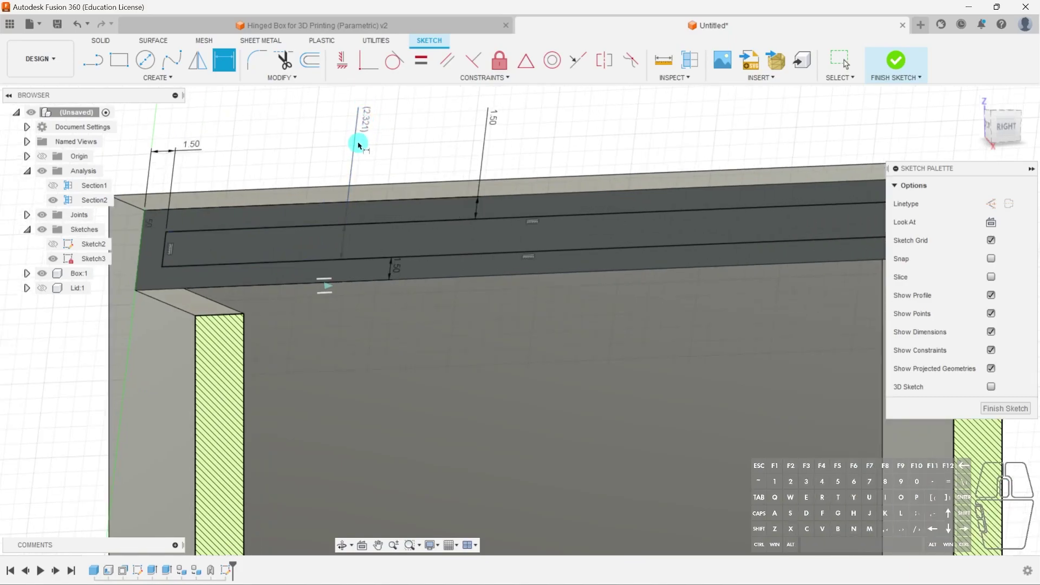
pyautogui.press('Escape')
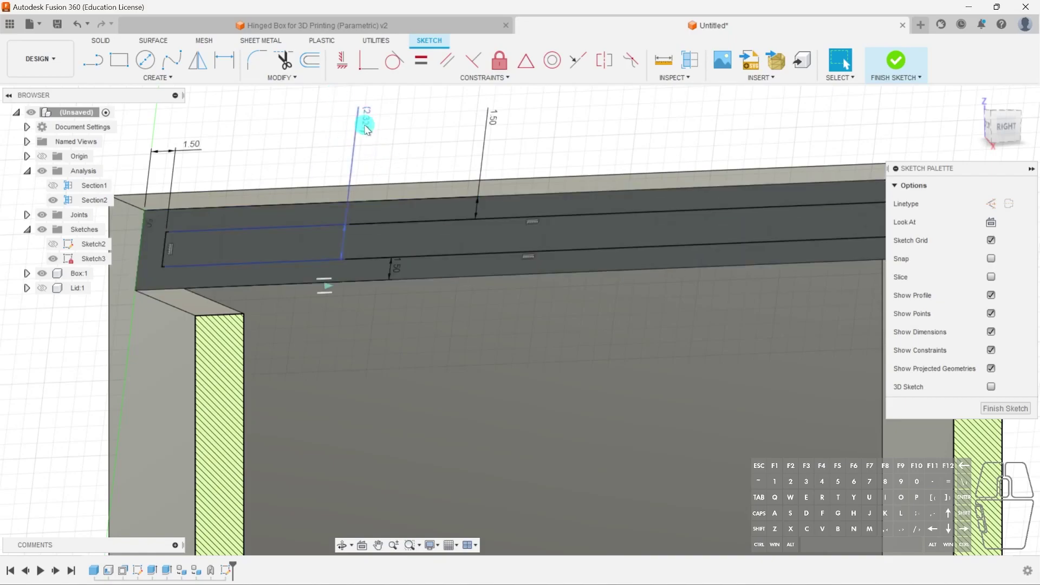
pyautogui.moveTo(397, 174); pyautogui.dragTo(336, 174, button='middle')
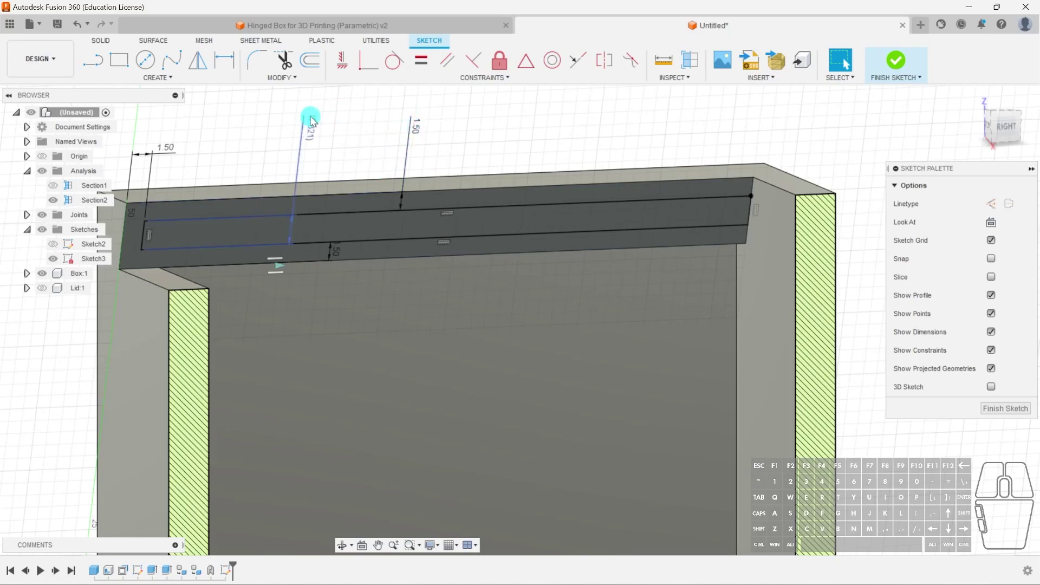
pyautogui.scroll(-3, 467, 237)
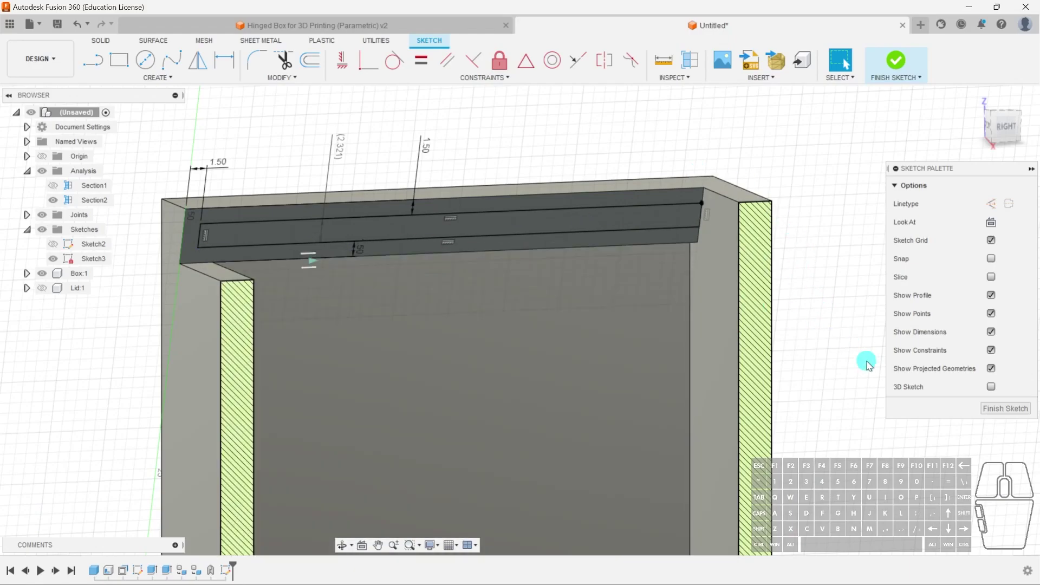
pyautogui.click(997, 410)
pyautogui.click(473, 221)
pyautogui.press('e')
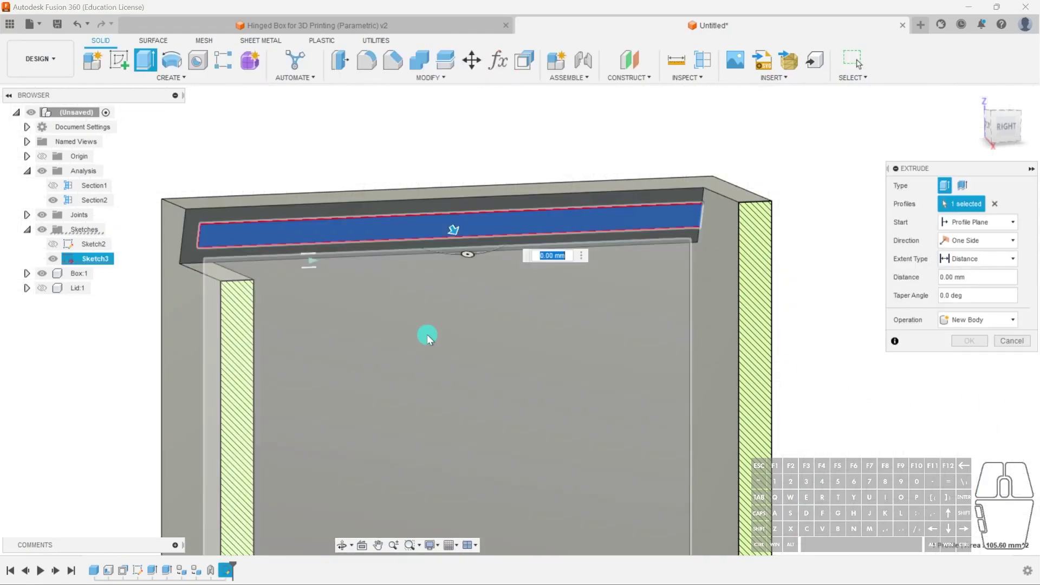
pyautogui.scroll(3, 452, 233)
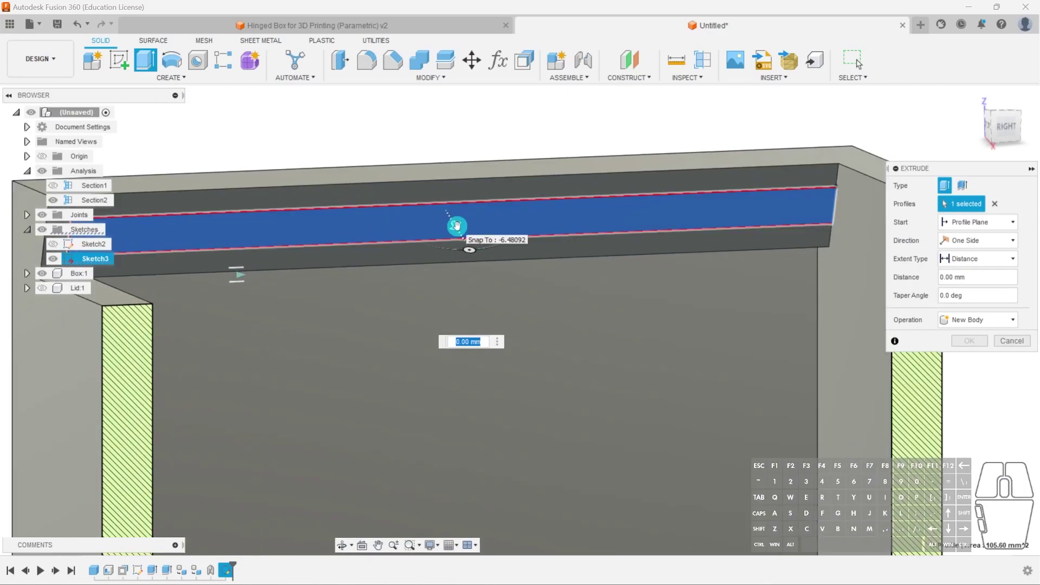
pyautogui.moveTo(457, 225); pyautogui.dragTo(444, 219)
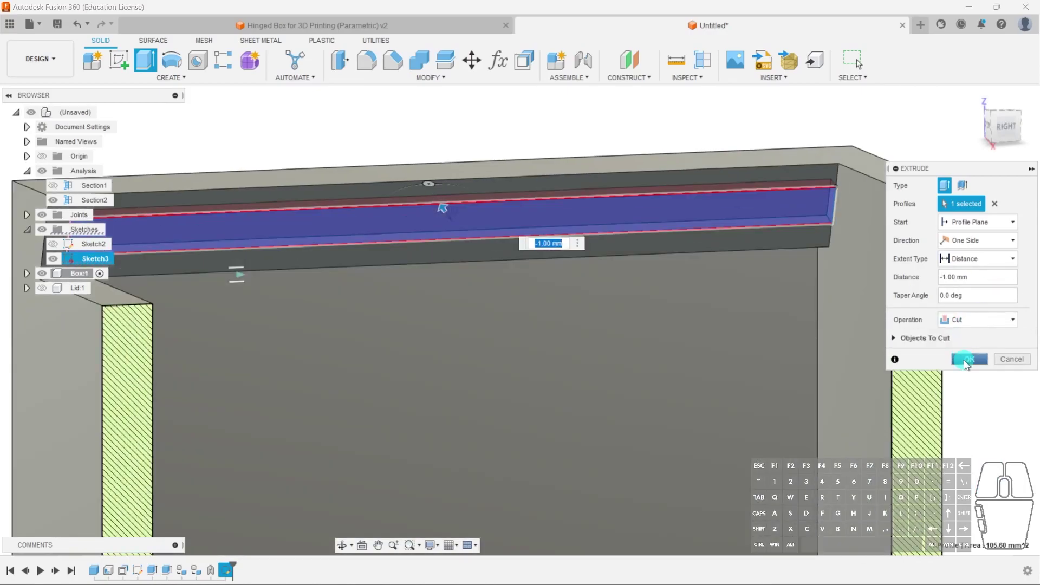
pyautogui.click(969, 358)
# - Undo the groove cut, the rectangle's dimensions and the rectangle itself, leaving the dovetail face sketch empty
pyautogui.keyDown('shift'); pyautogui.moveTo(571, 291); pyautogui.dragTo(588, 286, button='middle'); pyautogui.keyUp('shift')
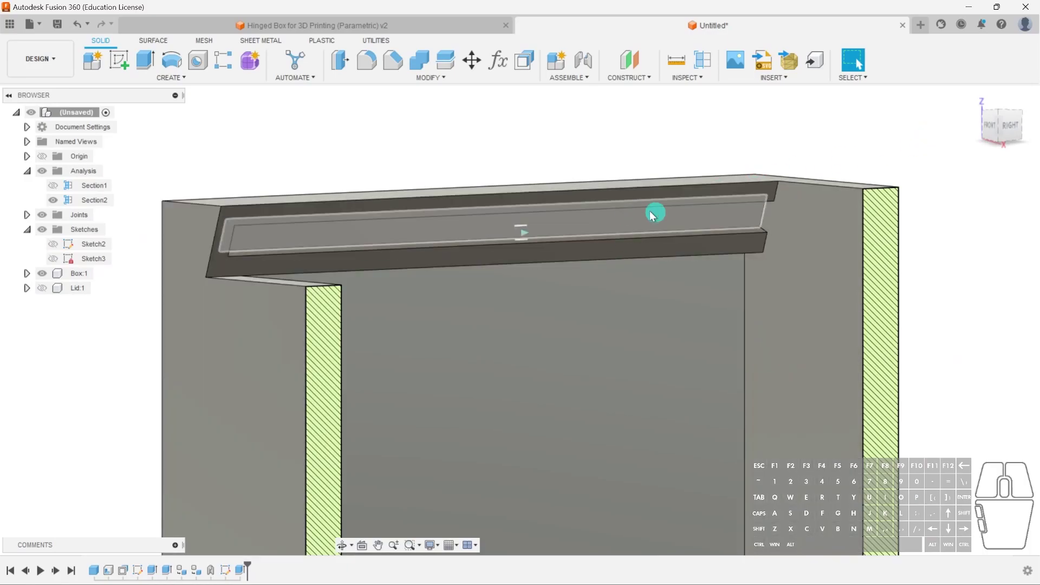
pyautogui.keyDown('shift'); pyautogui.moveTo(681, 237); pyautogui.dragTo(732, 227, button='middle'); pyautogui.keyUp('shift')
pyautogui.moveTo(699, 208)
pyautogui.mouseDown()
pyautogui.moveTo(681, 193)
pyautogui.moveTo(689, 204)
pyautogui.mouseUp()
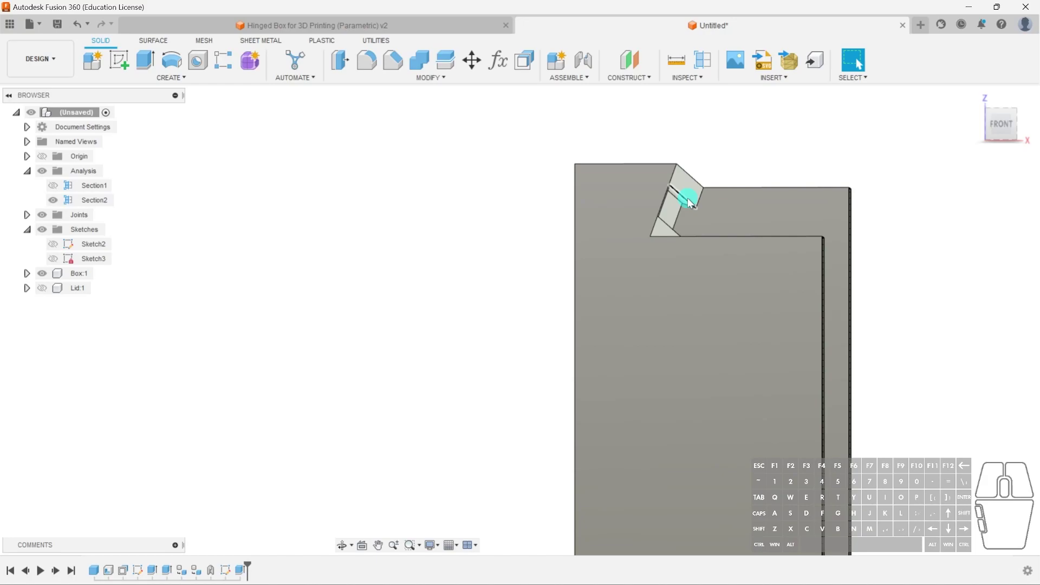
pyautogui.moveTo(715, 213)
pyautogui.keyDown('shift'); pyautogui.mouseDown(button='middle')
pyautogui.moveTo(699, 227)
pyautogui.moveTo(739, 163)
pyautogui.mouseUp(button='middle'); pyautogui.keyUp('shift')
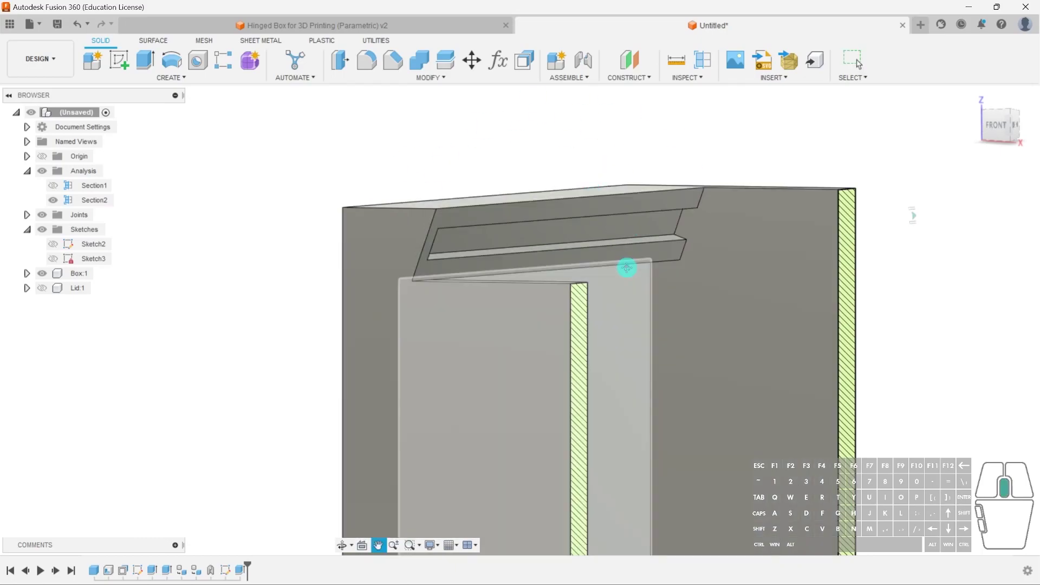
pyautogui.moveTo(627, 268); pyautogui.dragTo(581, 235, button='middle')
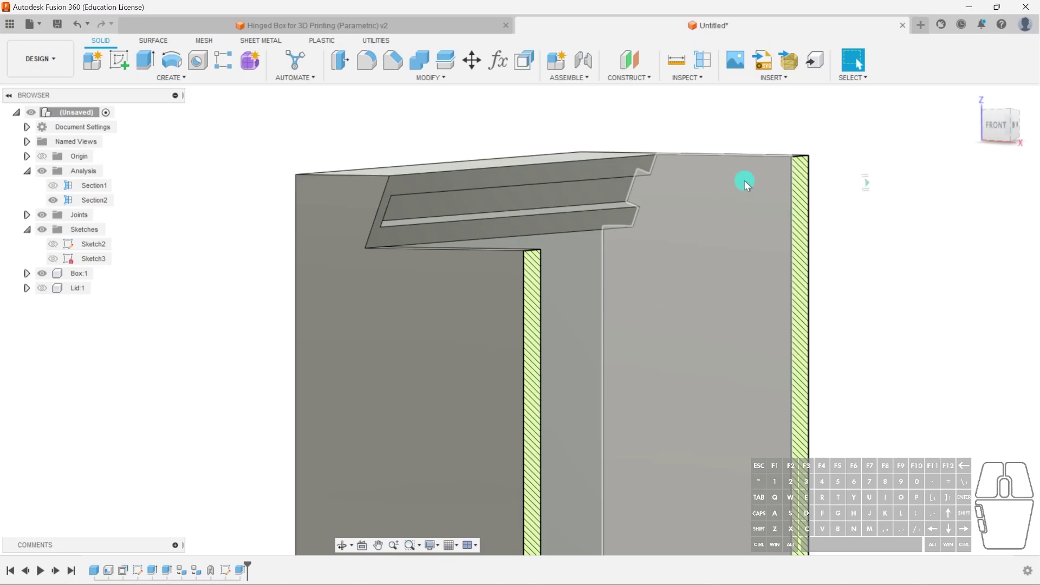
pyautogui.hotkey('ctrl', 'z')
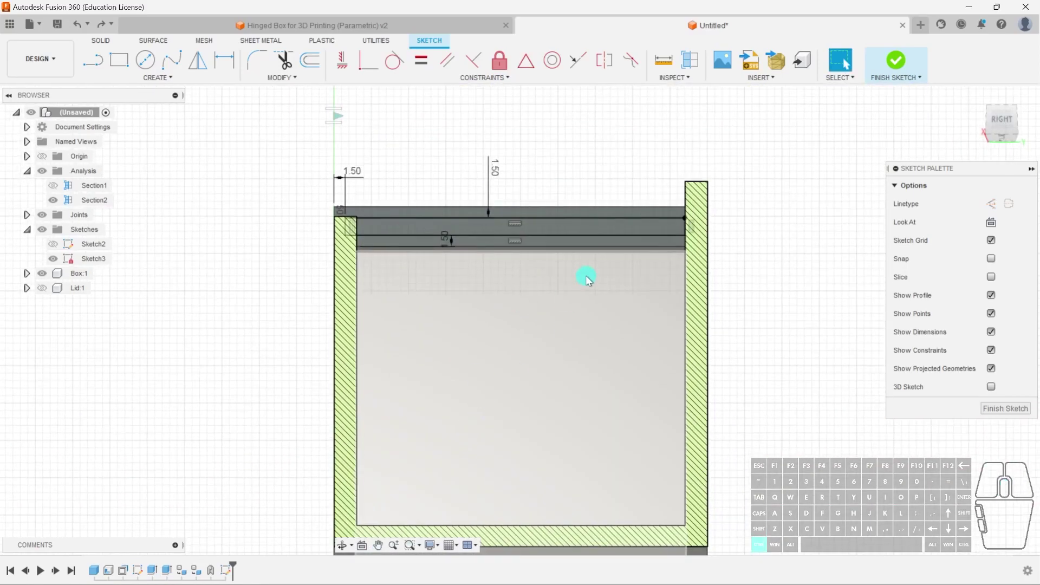
pyautogui.hotkey('ctrl', 'z')
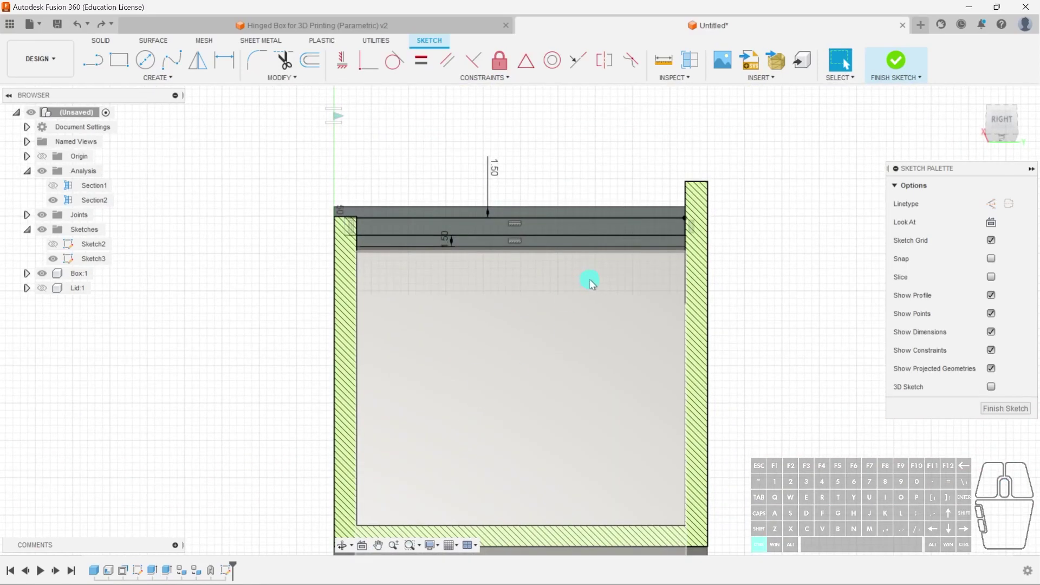
pyautogui.hotkey('ctrl', 'z')
pyautogui.hotkey('ctrl', 'z')
pyautogui.hotkey('ctrl', 'z')
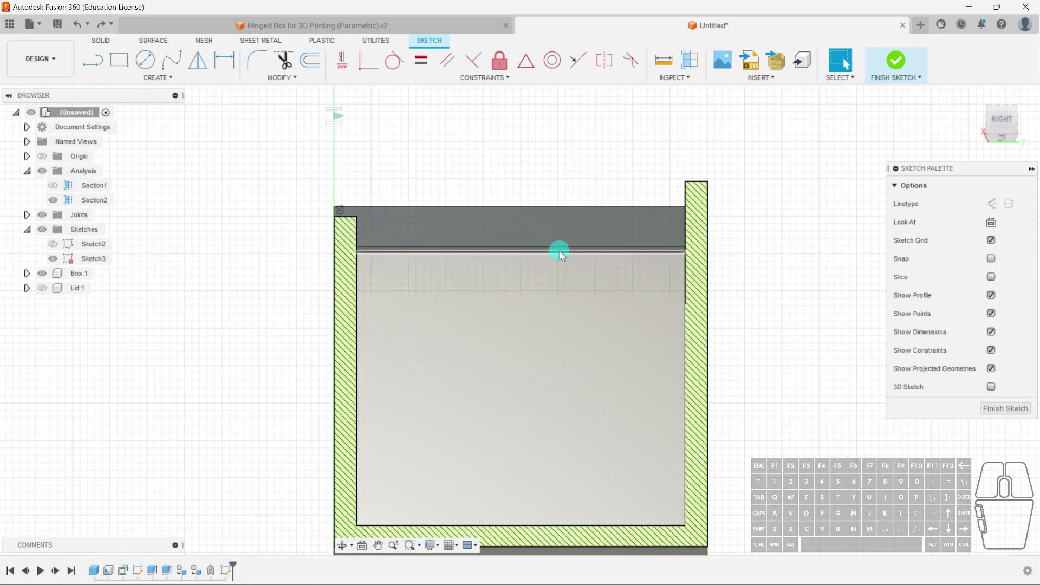
# - Draw a line about 52 mm long along the dovetail face from its back edge's midpoint past the front edge, and finish the sketch
pyautogui.press('l')
pyautogui.keyDown('shift'); pyautogui.moveTo(591, 235); pyautogui.dragTo(638, 216, button='middle'); pyautogui.keyUp('shift')
pyautogui.scroll(4, 640, 217)
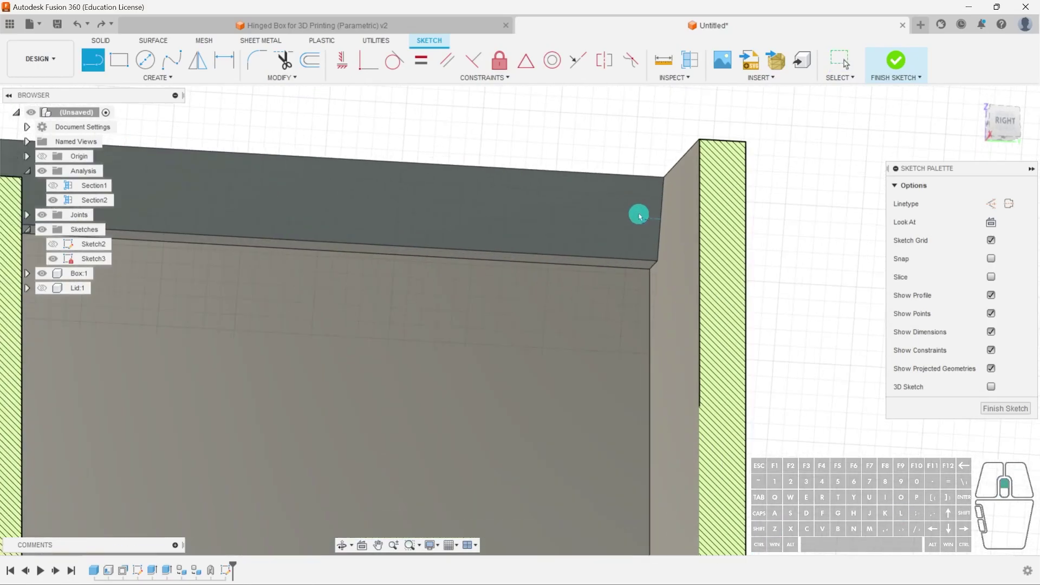
pyautogui.click(663, 216)
pyautogui.moveTo(368, 197); pyautogui.dragTo(699, 227, button='middle')
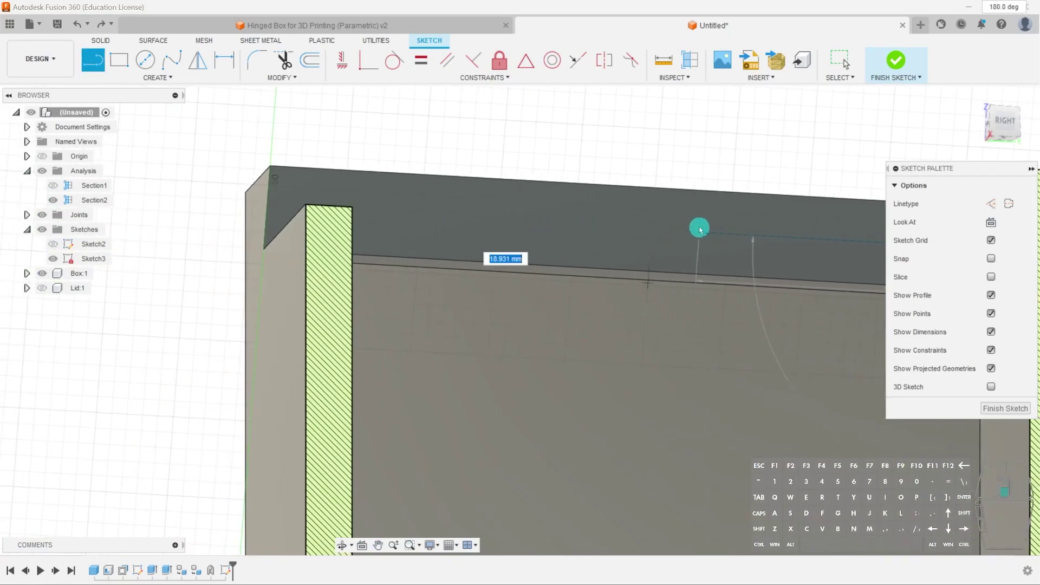
pyautogui.scroll(-3, 699, 228)
pyautogui.click(350, 211)
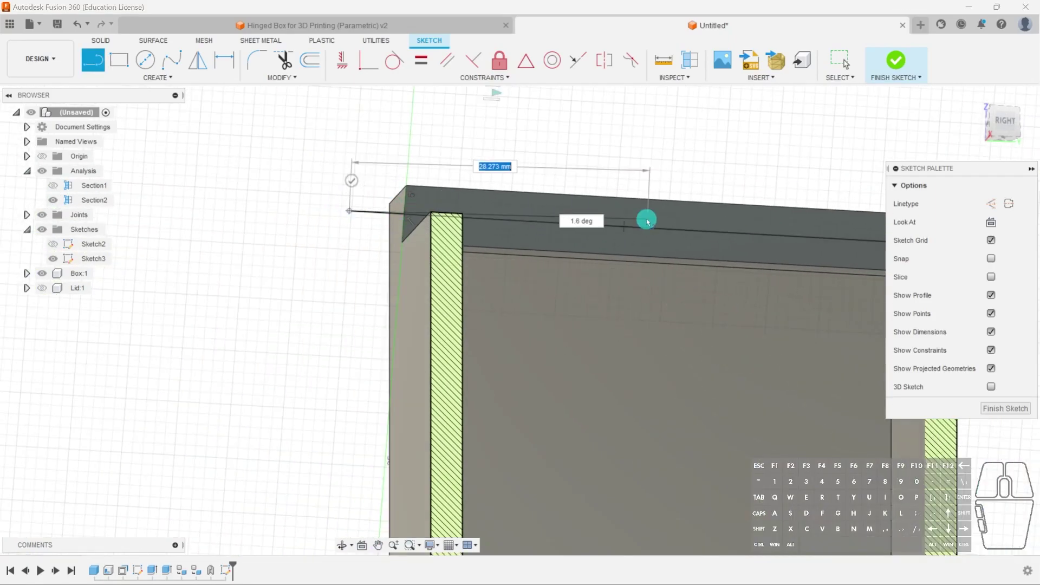
pyautogui.press('Escape')
pyautogui.moveTo(774, 298)
pyautogui.mouseDown(button='middle')
pyautogui.moveTo(477, 284)
pyautogui.moveTo(582, 268)
pyautogui.mouseUp(button='middle')
pyautogui.click(519, 229)
pyautogui.click(522, 222)
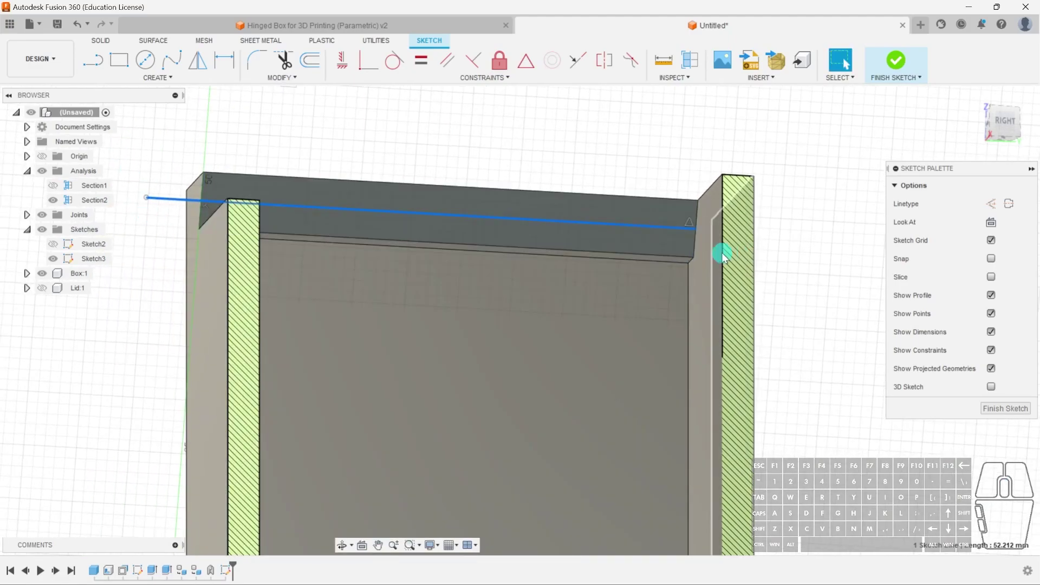
pyautogui.scroll(3, 193, 202)
pyautogui.scroll(-5, 704, 334)
pyautogui.click(1018, 411)
# - Create a Plane Along Path on the sketched line at its back end, with proportional distance 0
pyautogui.keyDown('shift'); pyautogui.moveTo(639, 278); pyautogui.dragTo(938, 260, button='middle'); pyautogui.keyUp('shift')
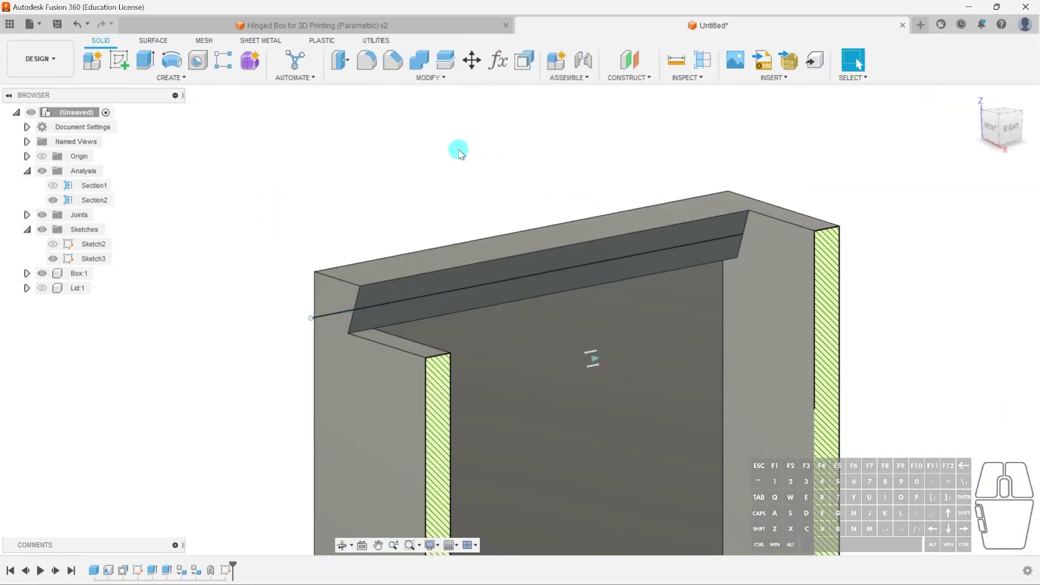
pyautogui.click(624, 79)
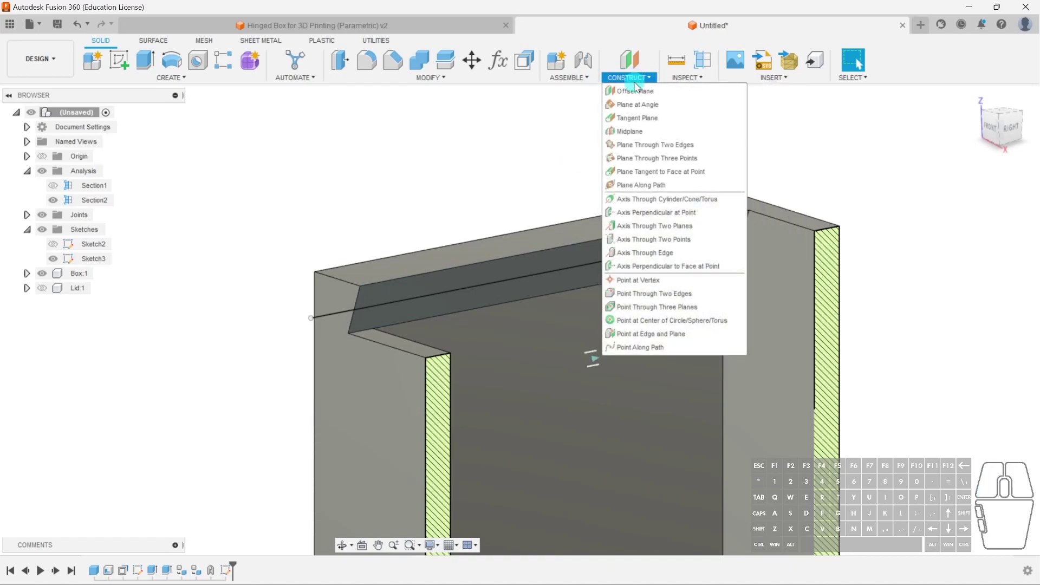
pyautogui.click(641, 185)
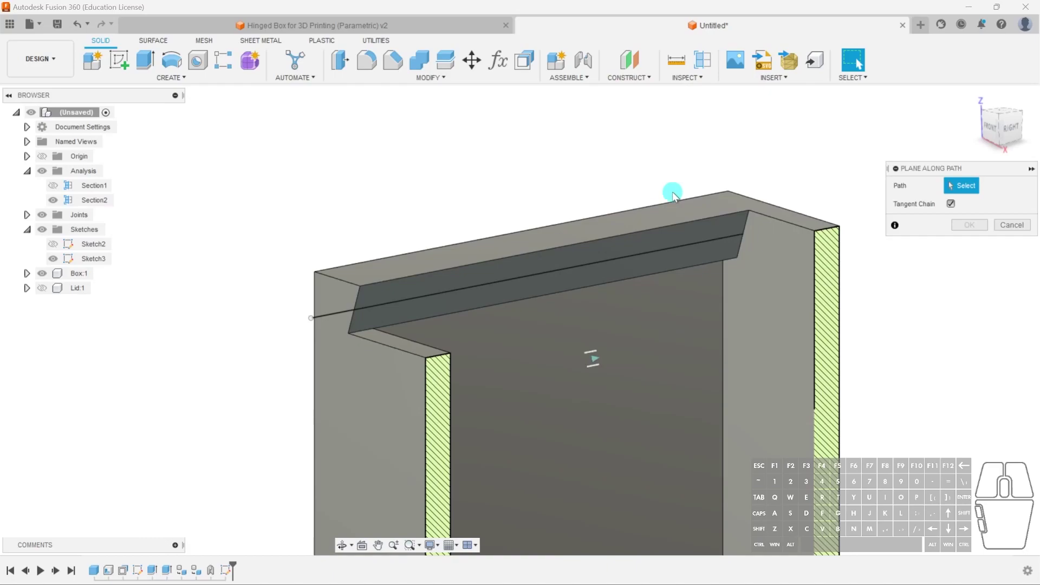
pyautogui.click(736, 236)
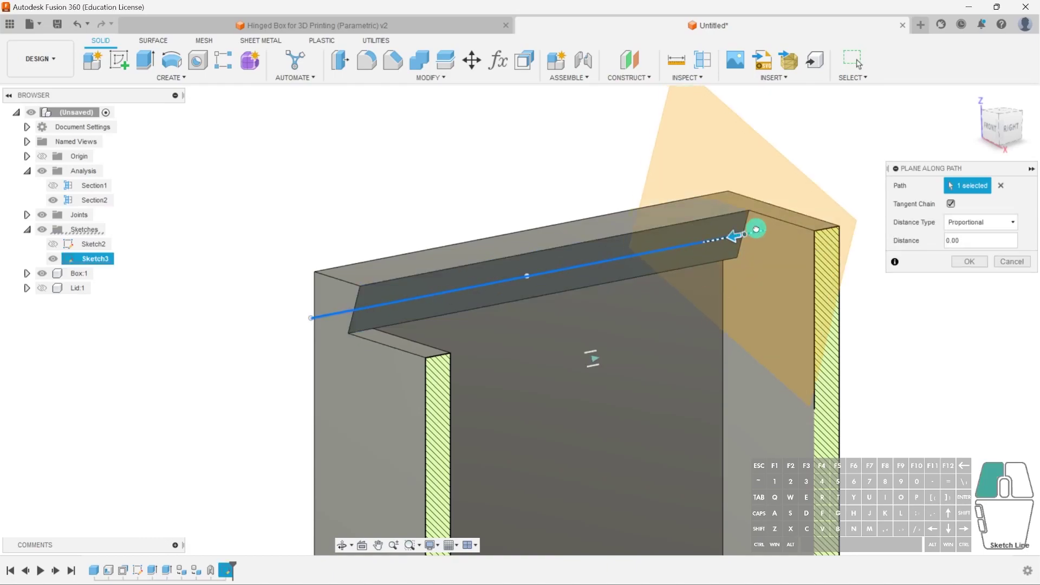
pyautogui.moveTo(756, 229); pyautogui.dragTo(756, 230)
pyautogui.click(970, 263)
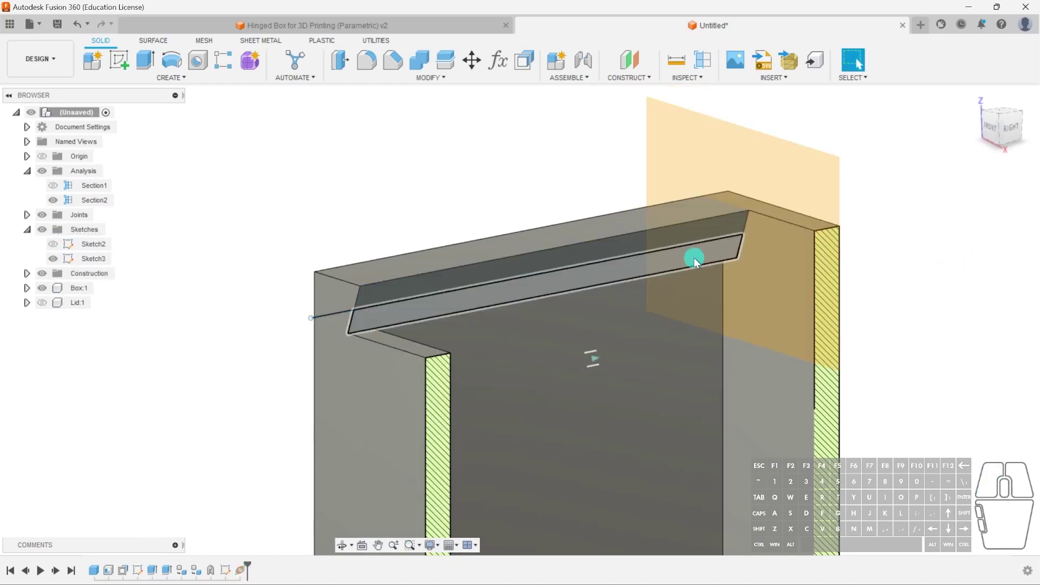
# - Start a sketch on the new plane and draw a 2.5 mm diameter circle centred on the line's back end
pyautogui.click(755, 181)
pyautogui.click(128, 64)
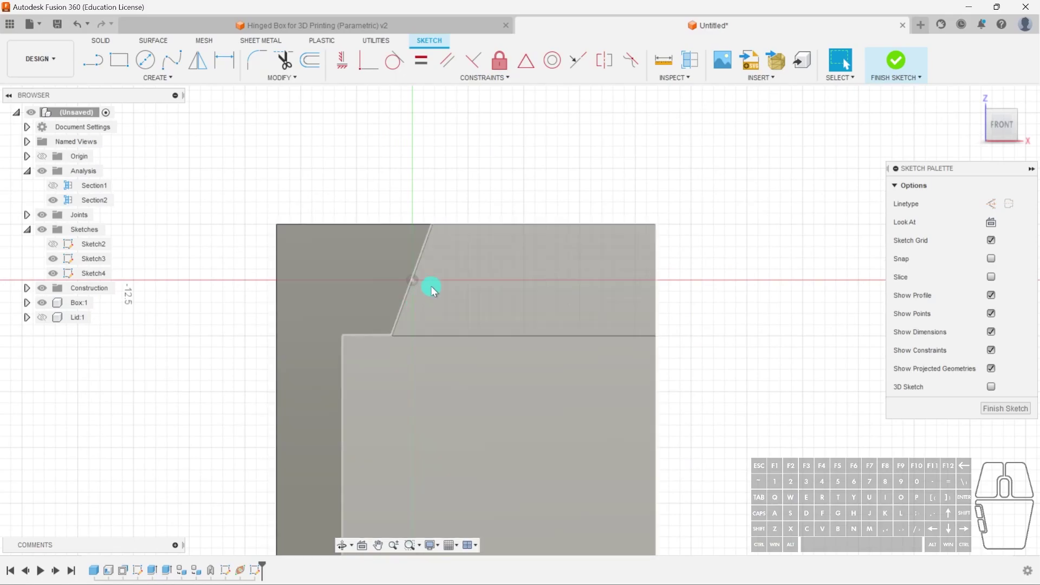
pyautogui.click(145, 60)
pyautogui.click(411, 279)
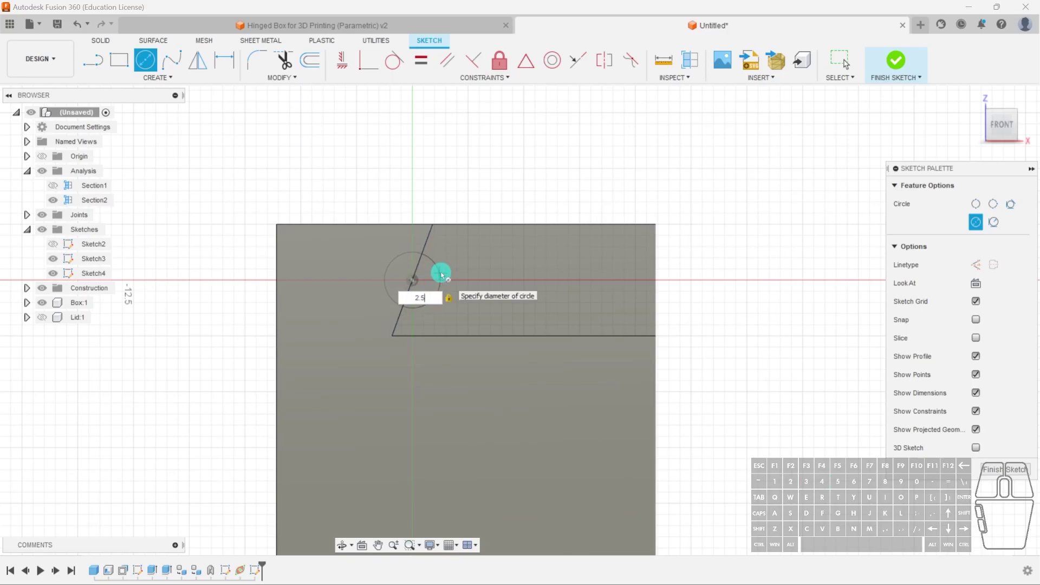
pyautogui.press('Return')
pyautogui.press('Escape')
pyautogui.scroll(5, 422, 282)
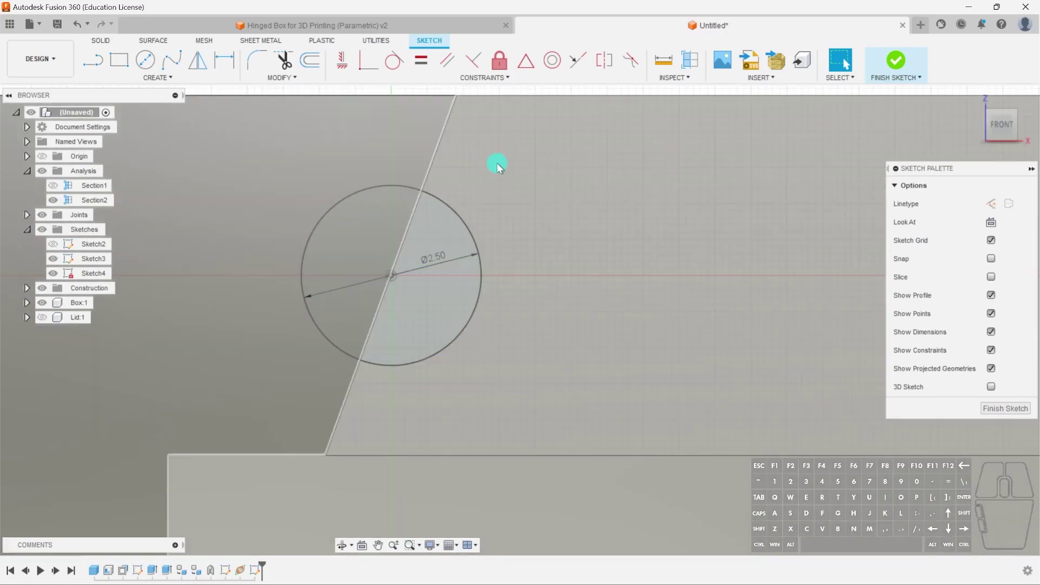
# - Draw a slanted line through the circle and a horizontal line from its lower end, converting the horizontal one to a construction line
pyautogui.press('l')
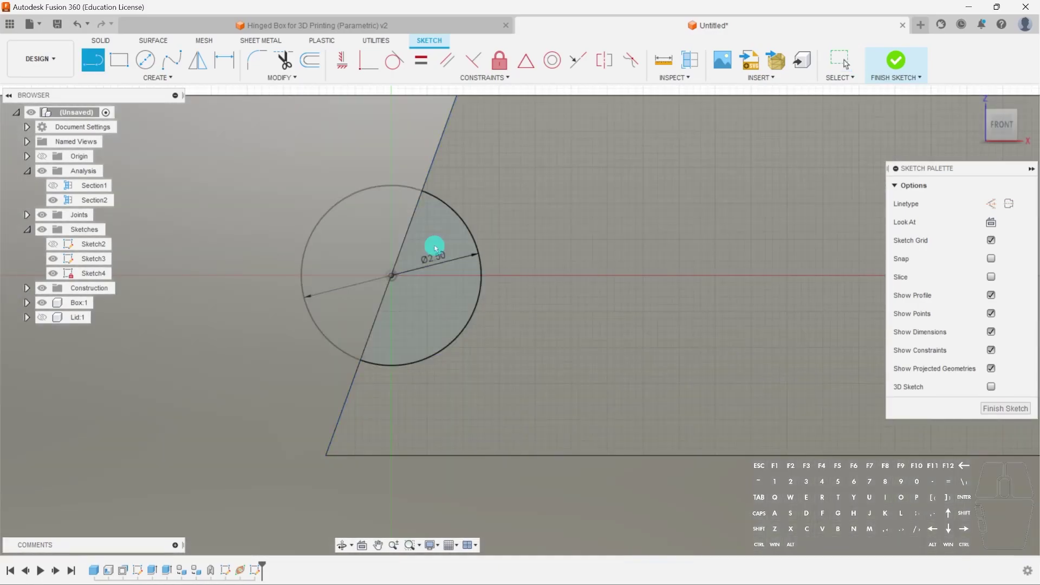
pyautogui.click(471, 139)
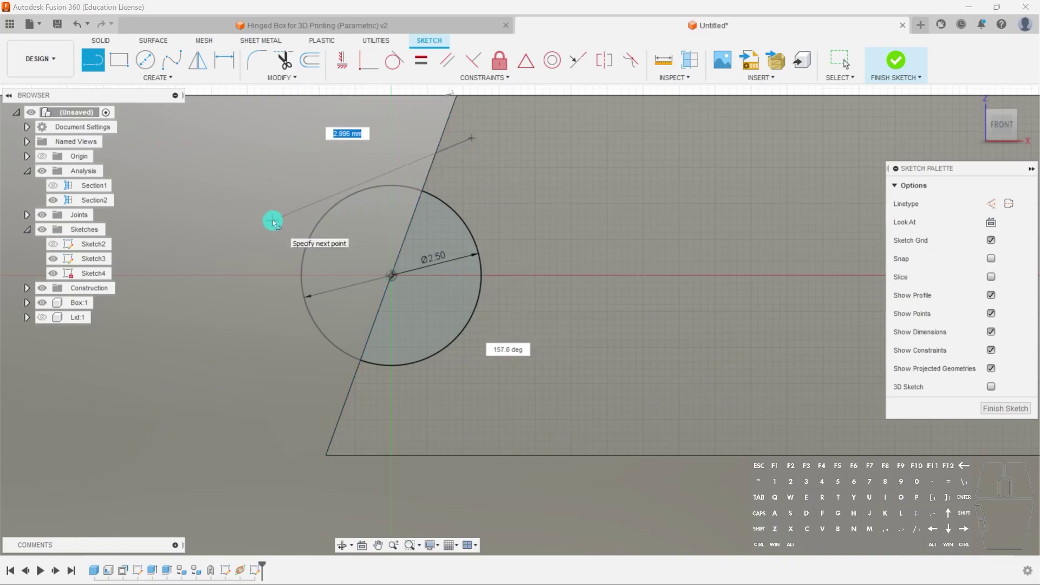
pyautogui.click(362, 259)
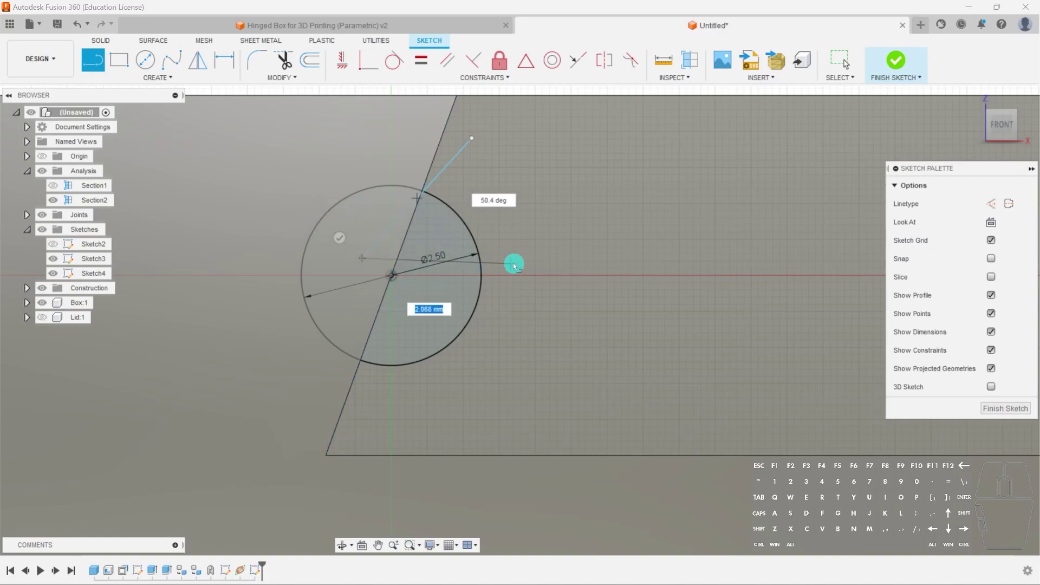
pyautogui.click(545, 258)
pyautogui.press('Escape')
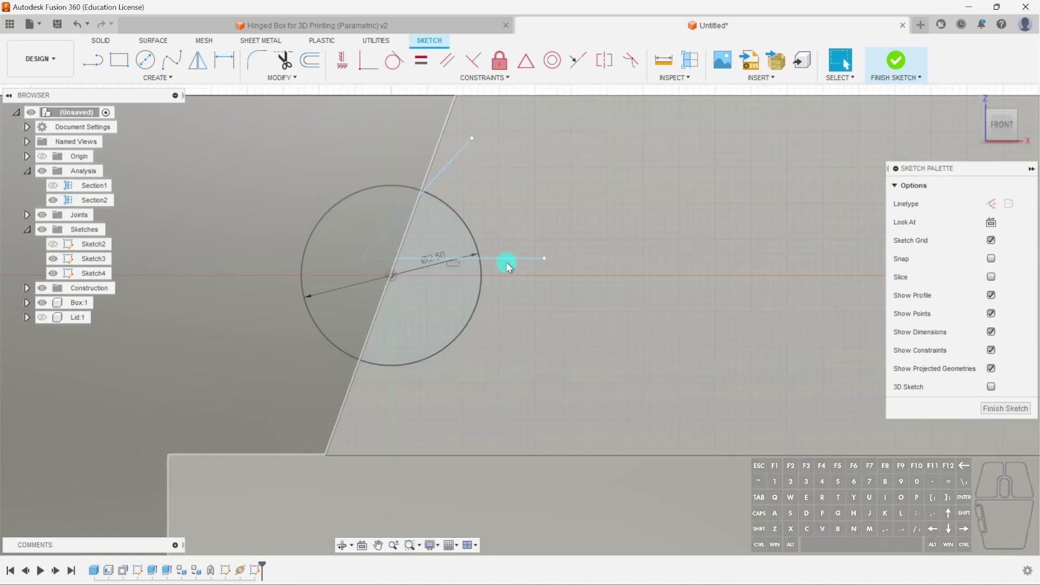
pyautogui.click(506, 262)
pyautogui.press('x')
# - Set the angle between the slanted and horizontal construction lines to 70° and move the slanted line closer to the dovetail edge
pyautogui.click(443, 176)
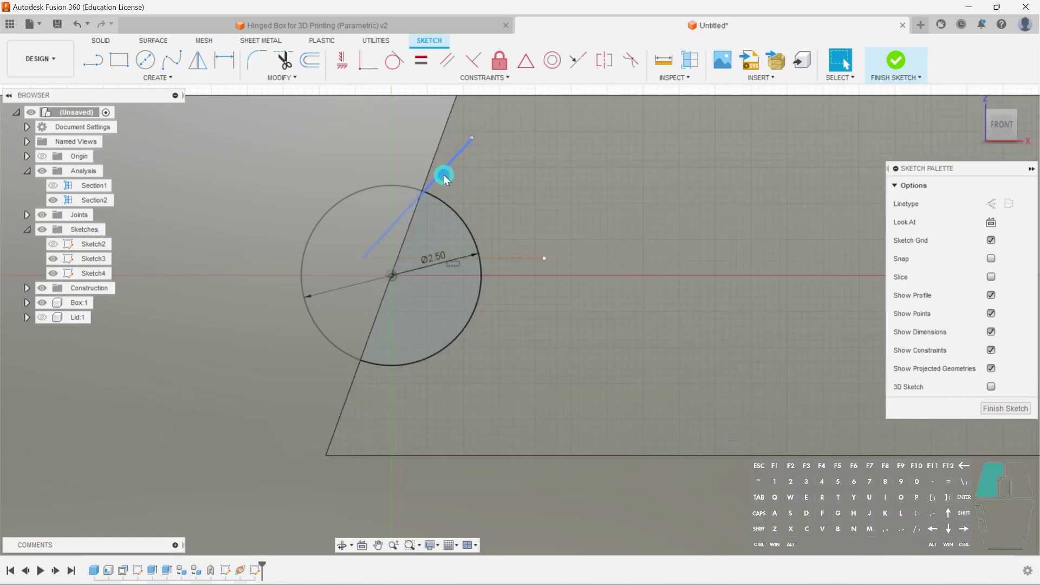
pyautogui.press('d')
pyautogui.click(445, 259)
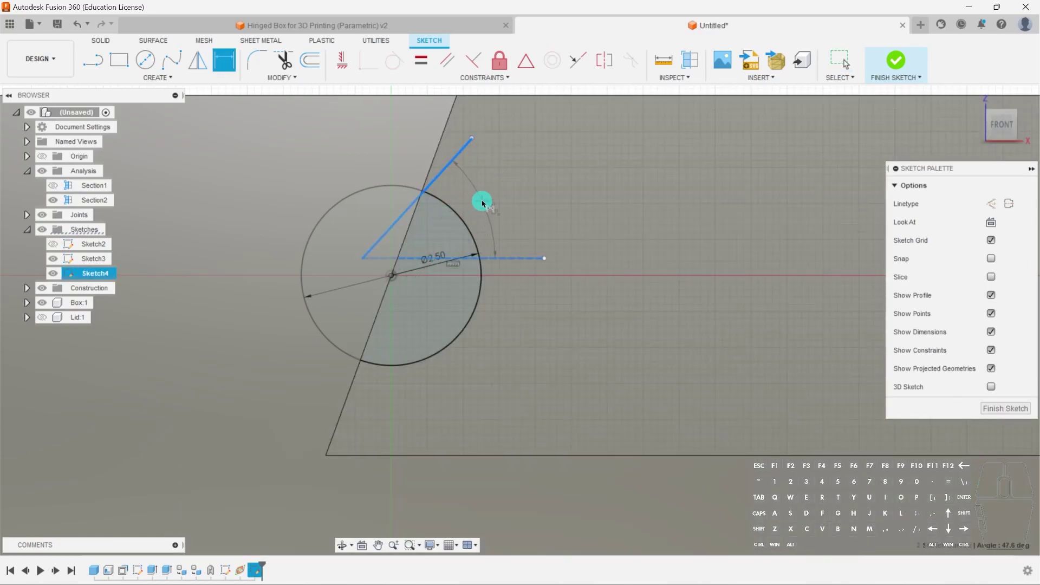
pyautogui.click(485, 201)
pyautogui.write('70')
pyautogui.press('Return')
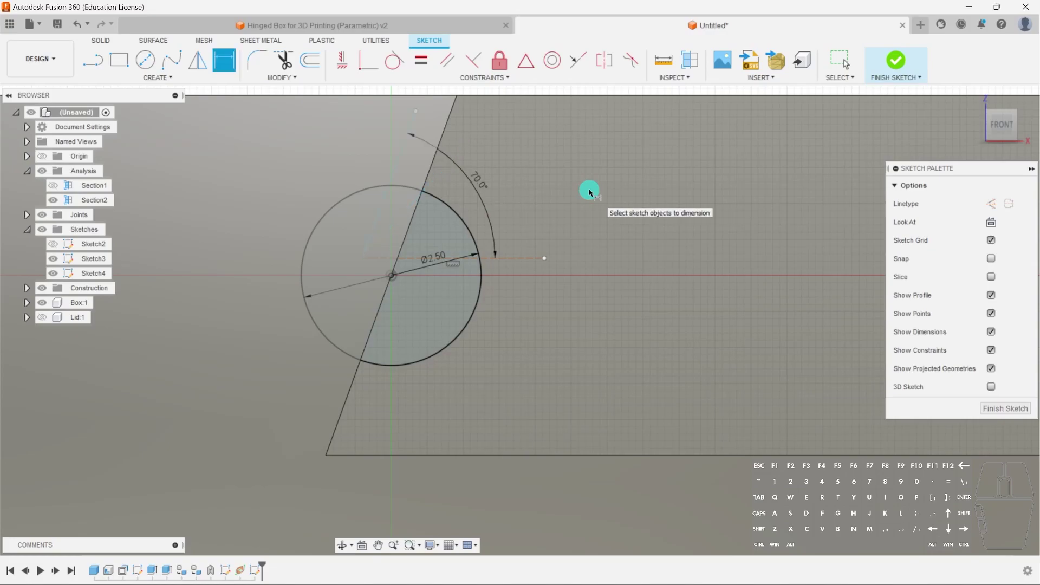
pyautogui.press('Escape')
pyautogui.scroll(-2, 436, 223)
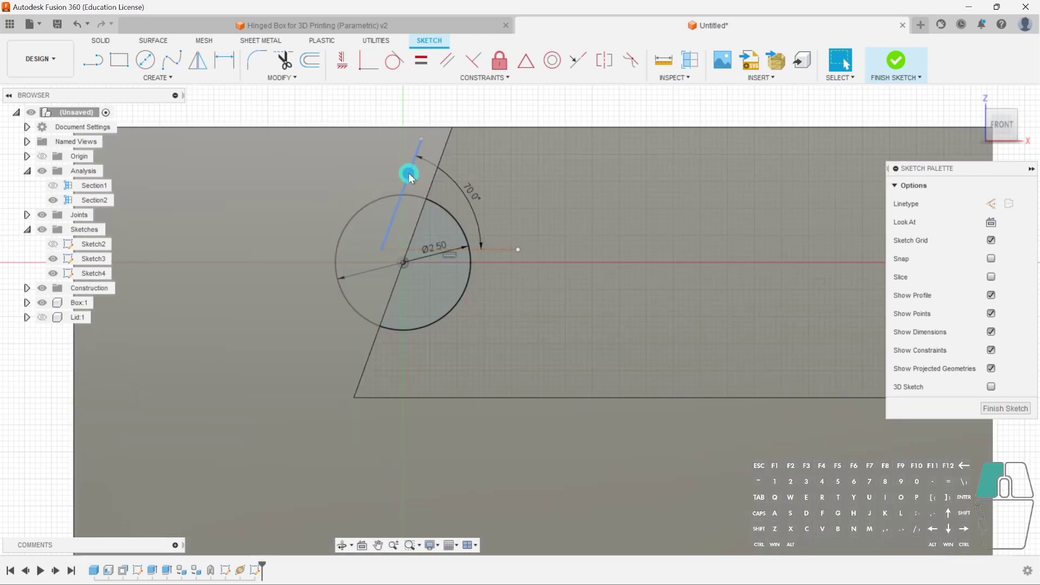
pyautogui.moveTo(409, 173); pyautogui.dragTo(431, 144)
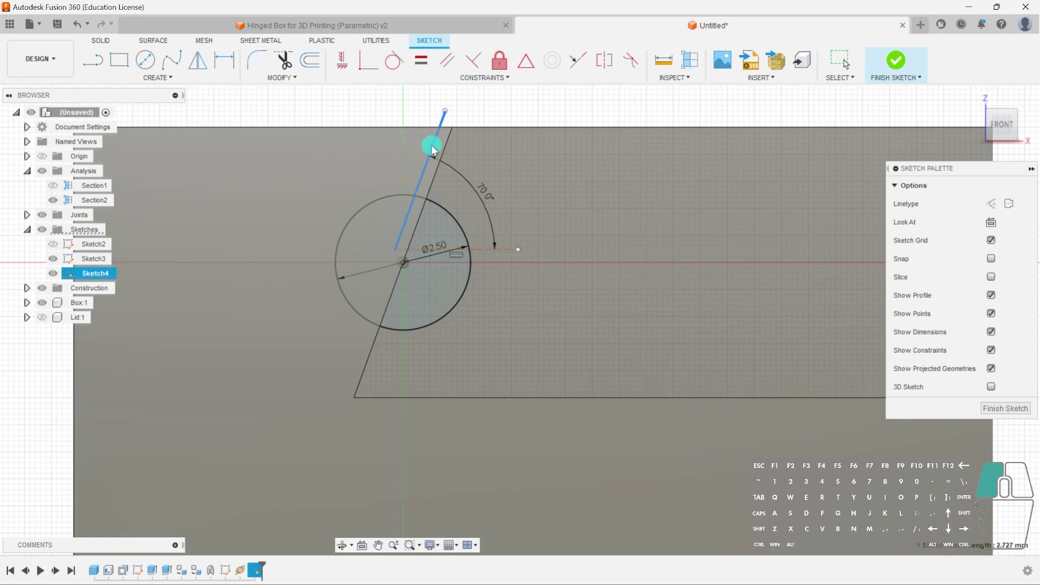
# - Delete the slanted line and the horizontal construction line from the circle sketch
pyautogui.scroll(-1, 416, 181)
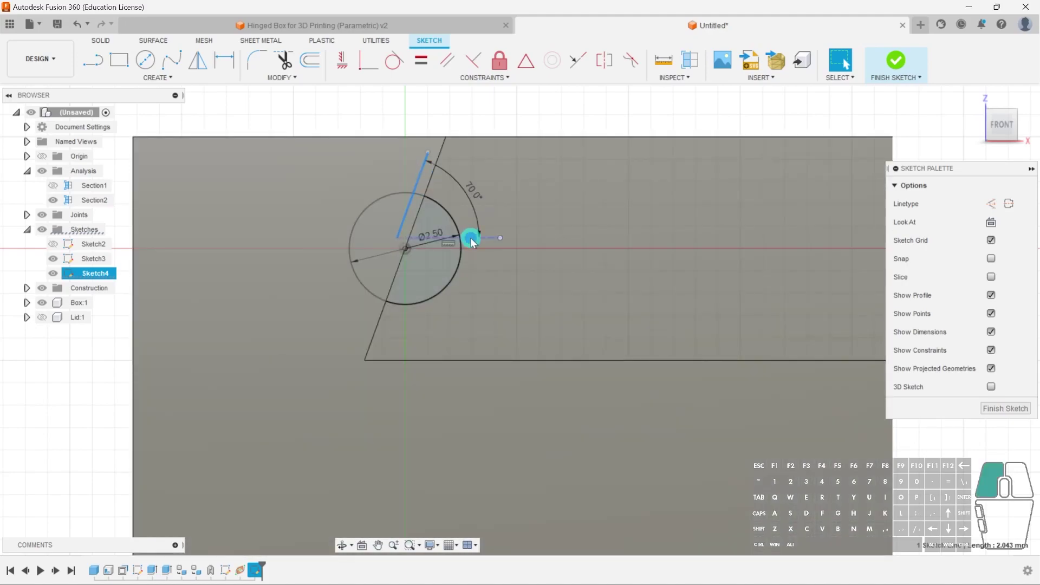
pyautogui.moveTo(472, 236)
pyautogui.mouseDown()
pyautogui.moveTo(467, 130)
pyautogui.moveTo(398, 263)
pyautogui.moveTo(413, 231)
pyautogui.moveTo(415, 241)
pyautogui.moveTo(425, 234)
pyautogui.moveTo(407, 218)
pyautogui.mouseUp()
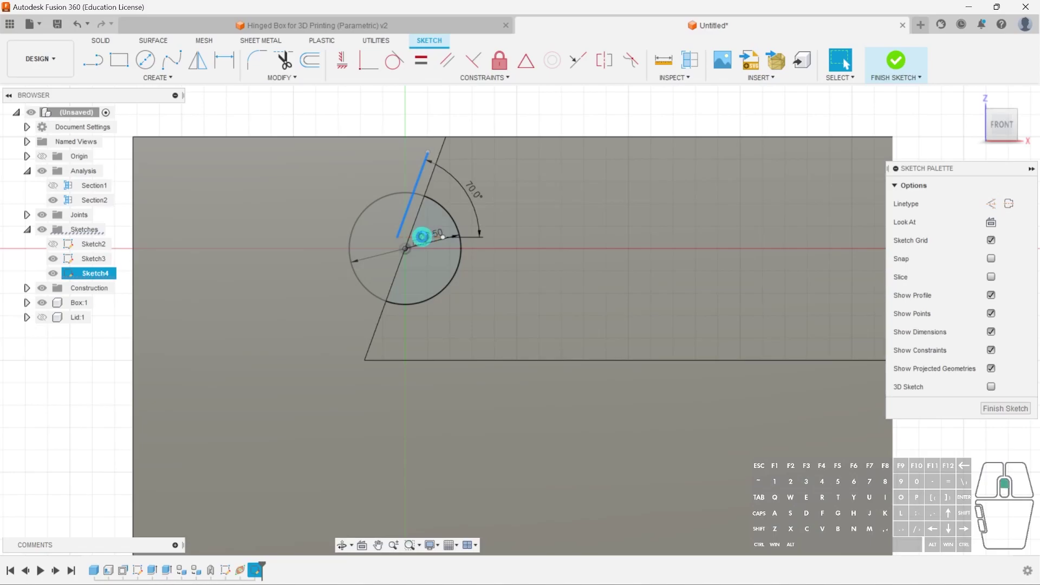
pyautogui.scroll(3, 422, 237)
pyautogui.scroll(-2, 497, 235)
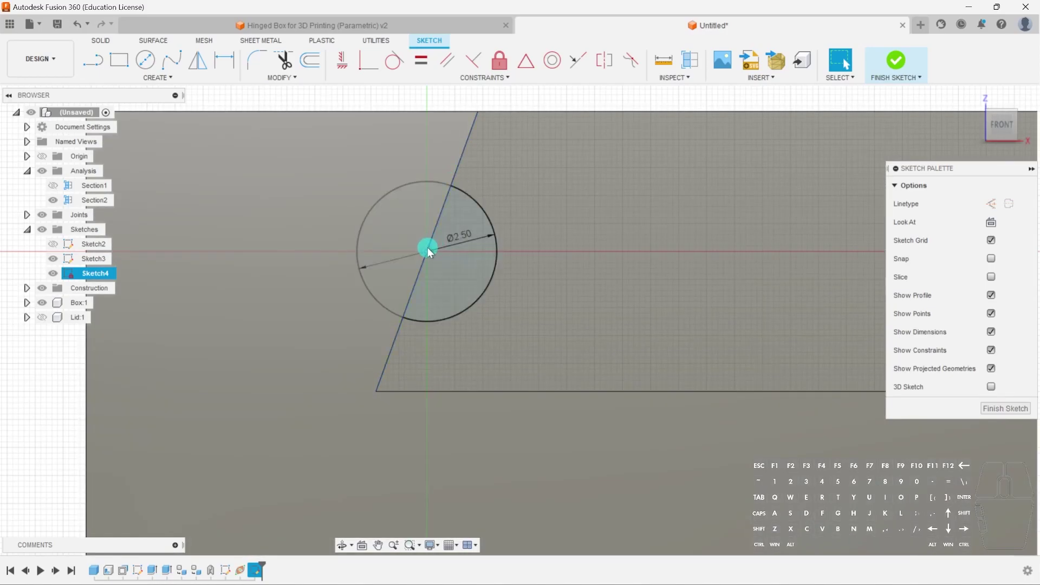
# - Replace the circle with a new 2.5 mm diameter circle centred slightly inward of the dovetail edge and nudge it closer to the edge
pyautogui.click(428, 252)
pyautogui.moveTo(428, 252); pyautogui.dragTo(438, 256)
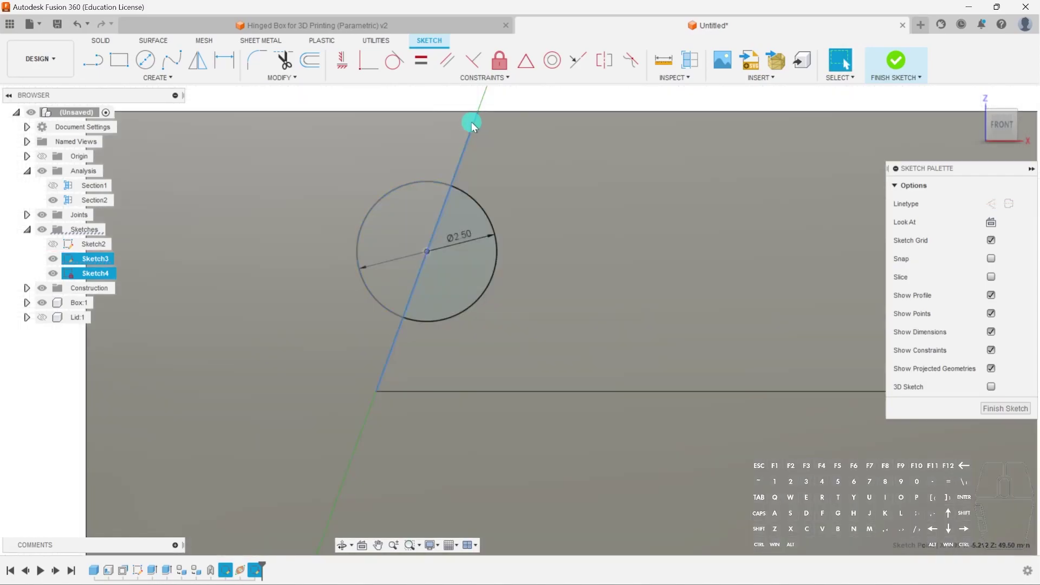
pyautogui.click(476, 206)
pyautogui.press('Delete')
pyautogui.press('c')
pyautogui.click(456, 259)
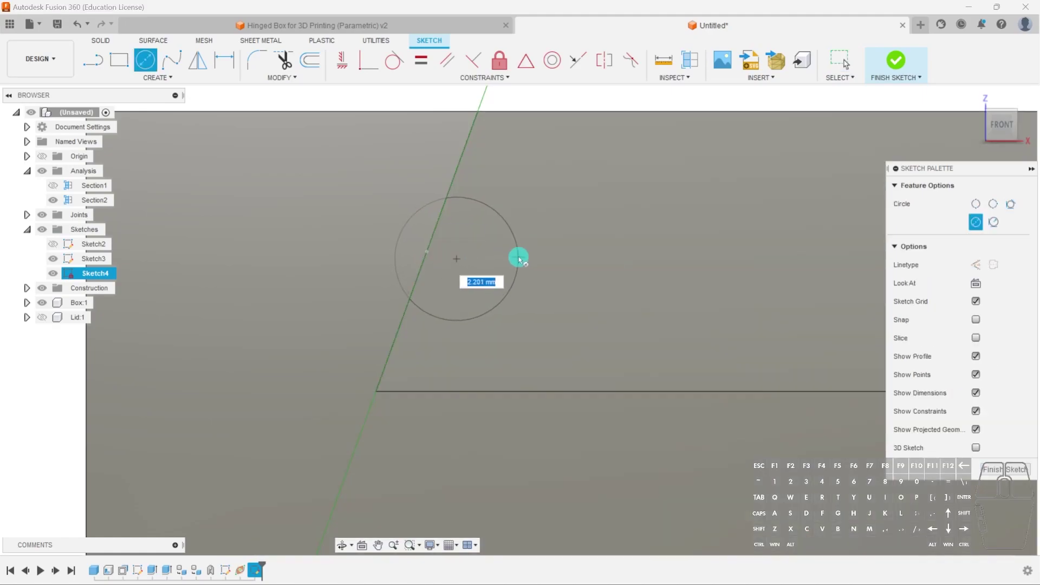
pyautogui.write('2.5')
pyautogui.press('Return')
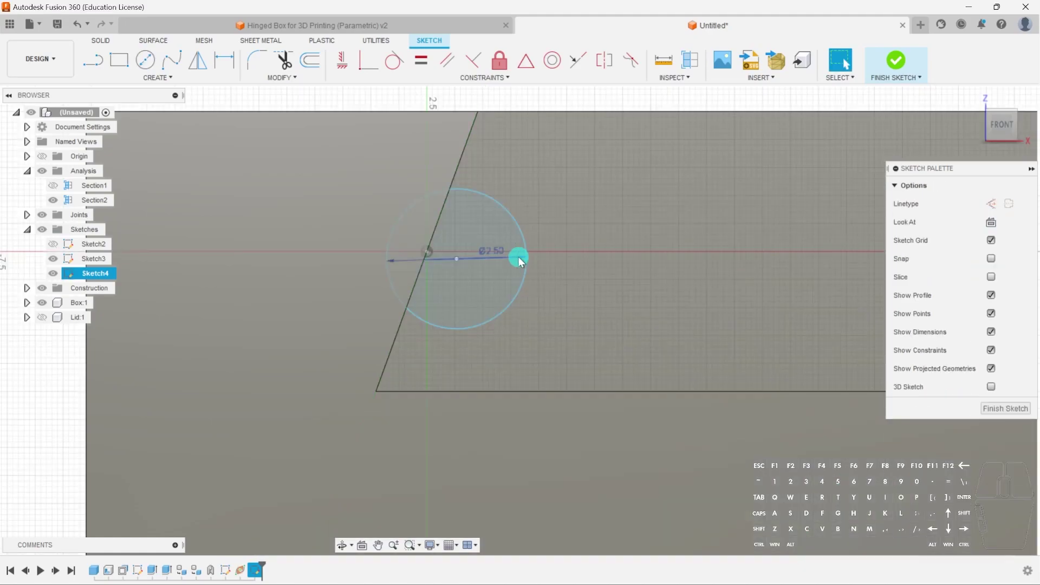
pyautogui.click(461, 264)
pyautogui.moveTo(462, 266); pyautogui.dragTo(449, 259)
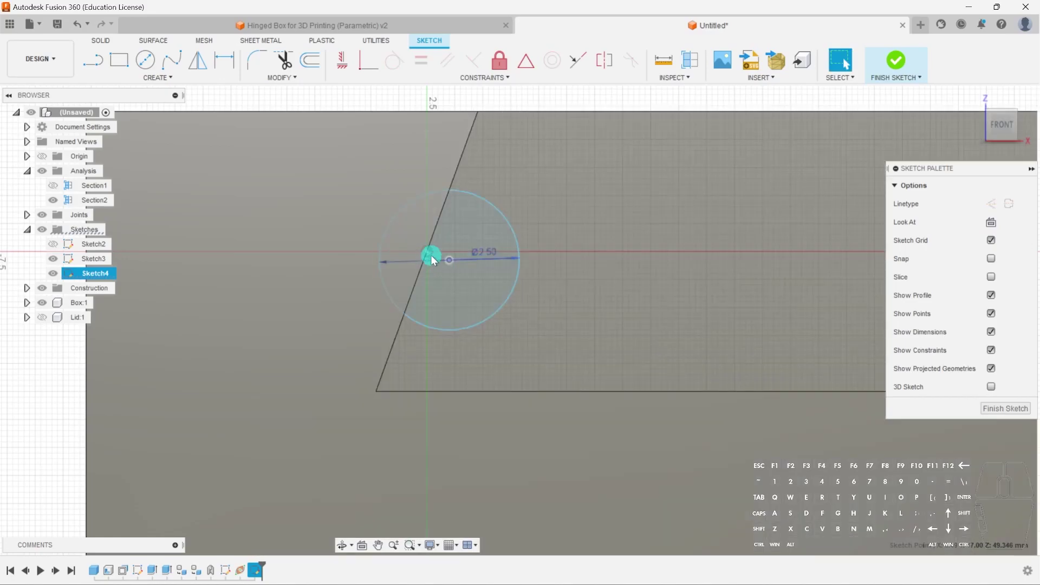
pyautogui.moveTo(449, 259)
pyautogui.mouseDown()
pyautogui.moveTo(485, 251)
pyautogui.moveTo(438, 254)
pyautogui.moveTo(448, 259)
pyautogui.mouseUp()
# - Draw a horizontal construction line about 1.1 mm long from the dovetail line's endpoint, place the circle's centre on its midpoint, and finish the sketch
pyautogui.press('l')
pyautogui.click(427, 251)
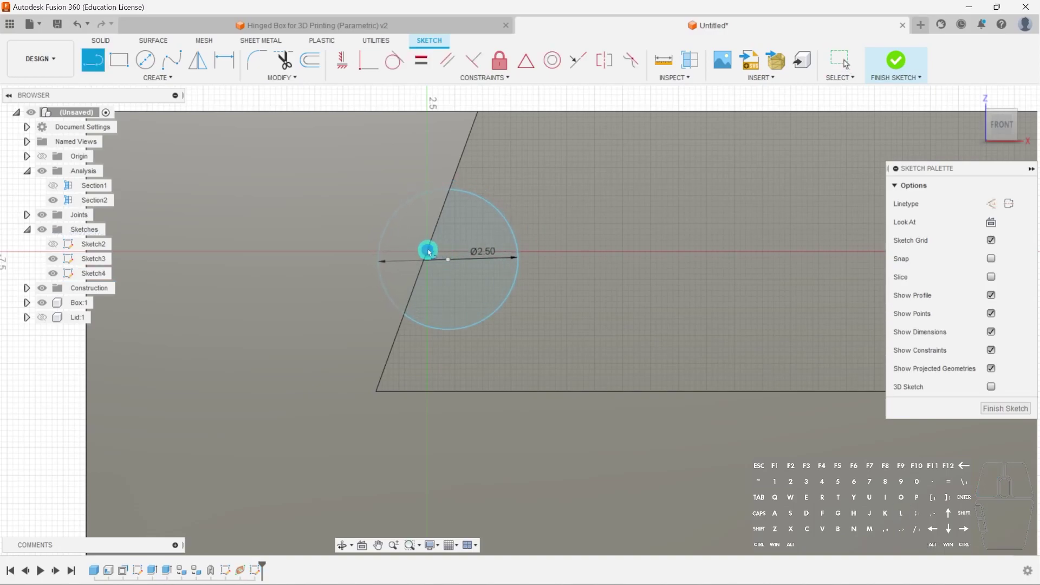
pyautogui.click(487, 252)
pyautogui.press('Escape')
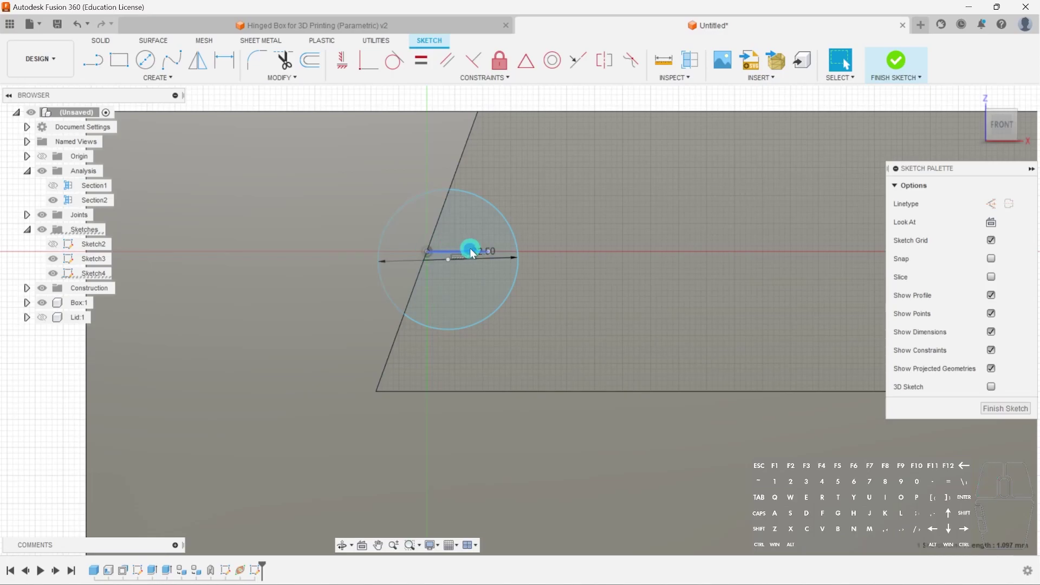
pyautogui.click(448, 264)
pyautogui.moveTo(450, 254)
pyautogui.mouseDown()
pyautogui.moveTo(473, 259)
pyautogui.moveTo(448, 251)
pyautogui.moveTo(476, 246)
pyautogui.moveTo(460, 249)
pyautogui.mouseUp()
pyautogui.click(1005, 410)
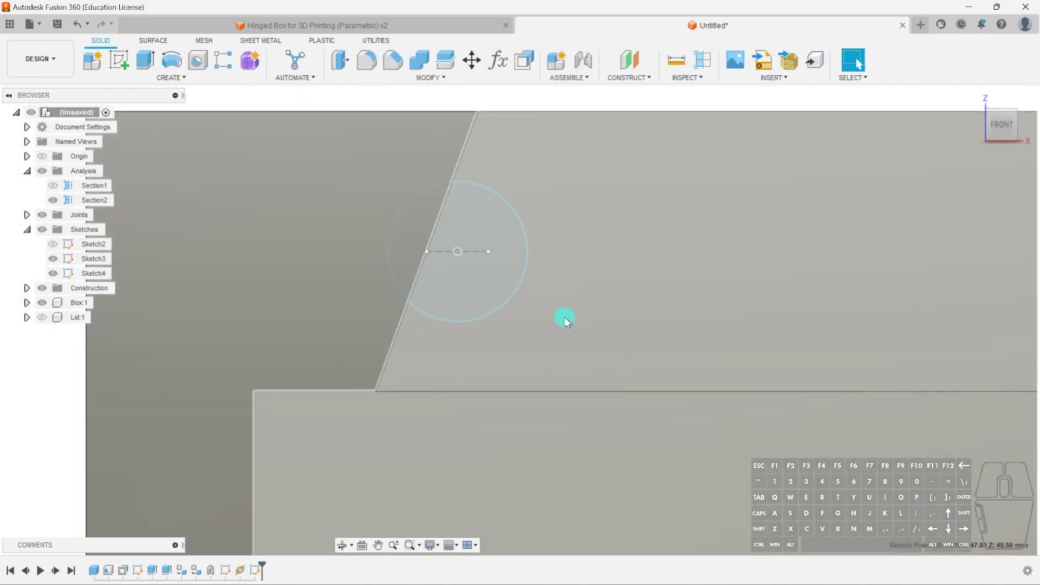
# - Extrude the circle as a cut along the box's dovetail face with a distance of 47 mm - 2.5 mm
pyautogui.keyDown('shift'); pyautogui.moveTo(565, 317); pyautogui.dragTo(524, 323, button='middle'); pyautogui.keyUp('shift')
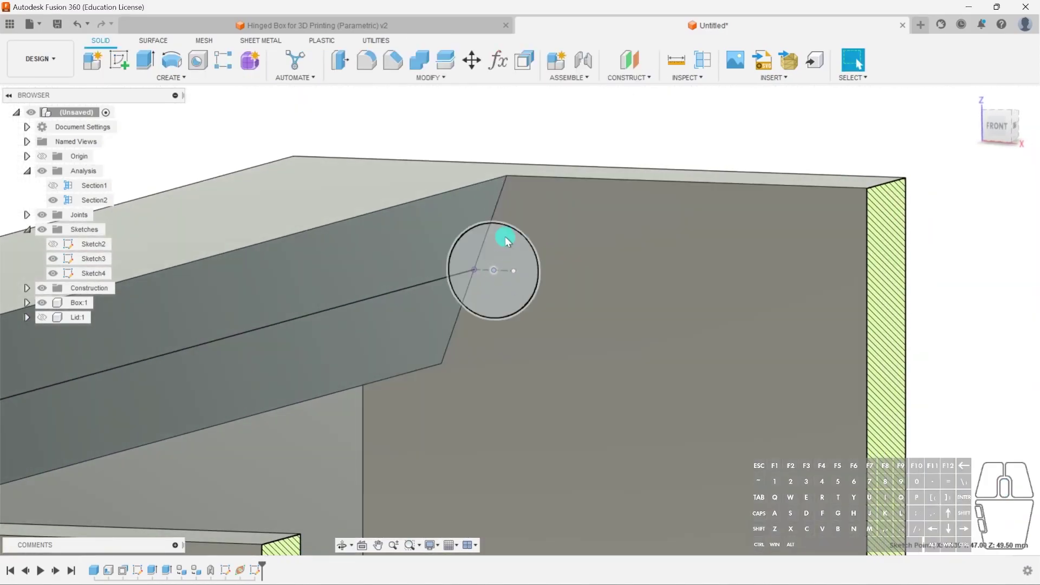
pyautogui.click(505, 236)
pyautogui.press('e')
pyautogui.keyDown('shift'); pyautogui.moveTo(505, 236); pyautogui.dragTo(493, 247, button='middle'); pyautogui.keyUp('shift')
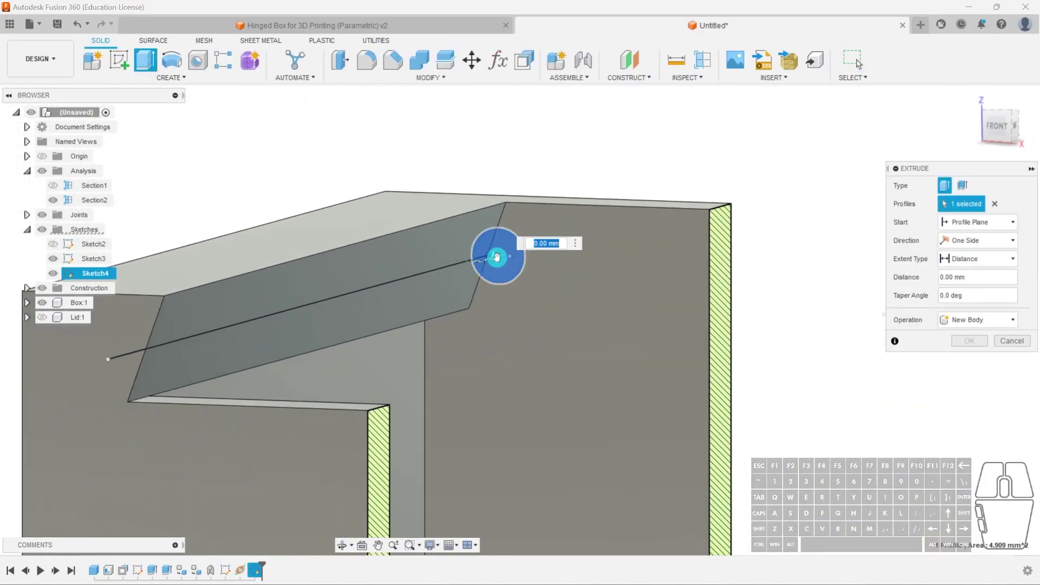
pyautogui.moveTo(497, 257); pyautogui.dragTo(180, 347)
pyautogui.keyDown('shift'); pyautogui.moveTo(204, 392); pyautogui.dragTo(180, 397, button='middle'); pyautogui.keyUp('shift')
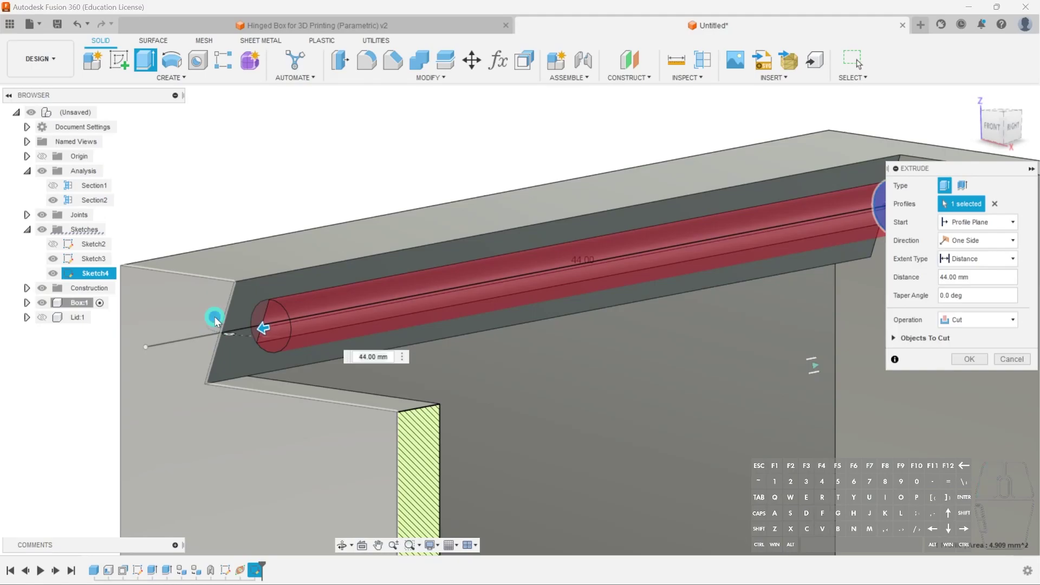
pyautogui.click(345, 365)
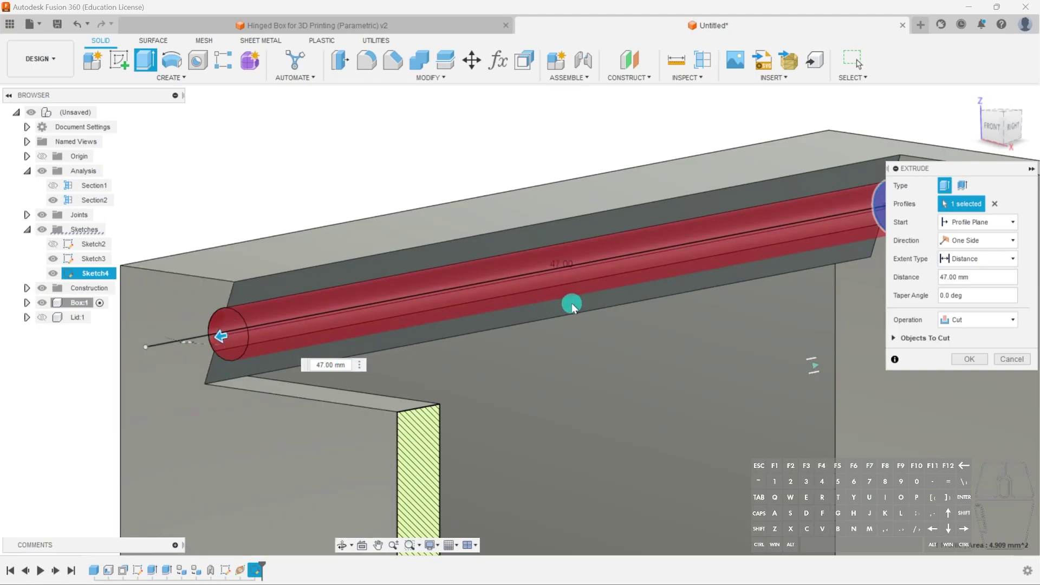
pyautogui.write('-2.5')
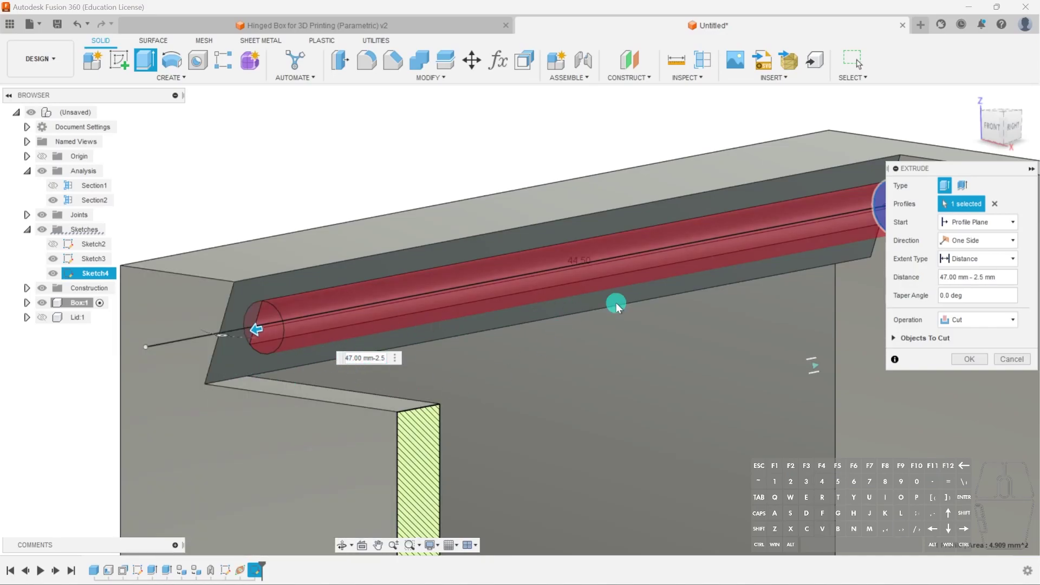
pyautogui.press('Return')
pyautogui.keyDown('shift'); pyautogui.moveTo(616, 304); pyautogui.dragTo(931, 373, button='middle'); pyautogui.keyUp('shift')
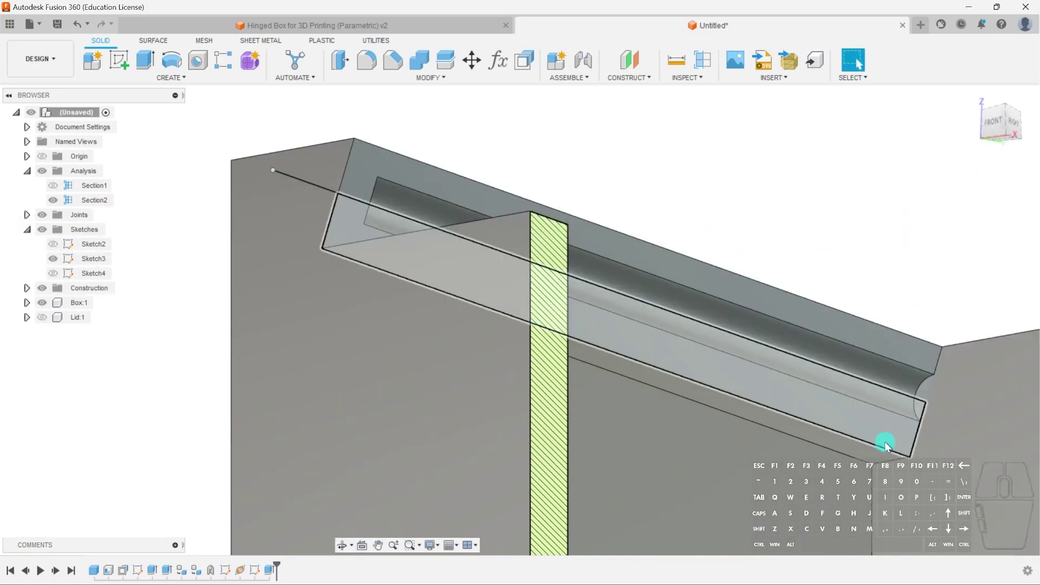
pyautogui.scroll(-2, 789, 358)
pyautogui.moveTo(889, 385); pyautogui.dragTo(834, 376, button='middle')
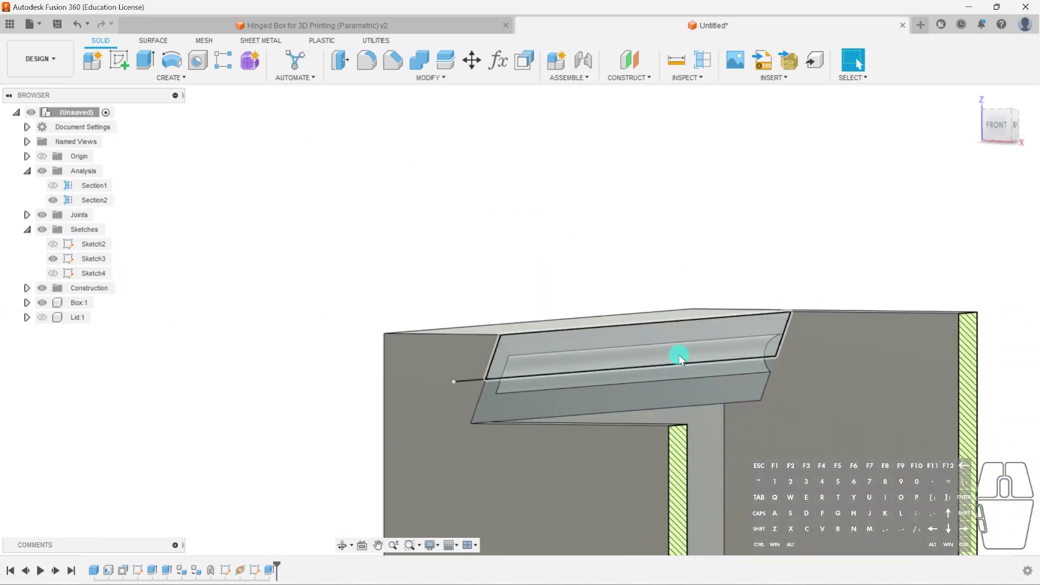
# - Show the lid and the circle sketch, and hide the box and the centre-line sketch
pyautogui.click(42, 317)
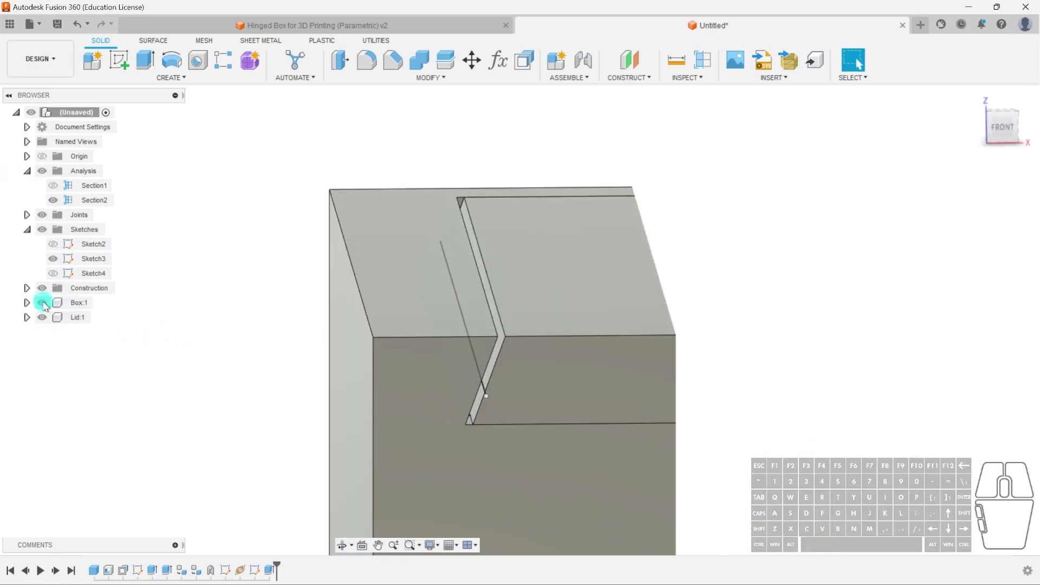
pyautogui.click(45, 303)
pyautogui.keyDown('shift'); pyautogui.moveTo(453, 352); pyautogui.dragTo(453, 342, button='middle'); pyautogui.keyUp('shift')
pyautogui.click(53, 273)
pyautogui.click(52, 259)
pyautogui.scroll(4, 337, 297)
# - Start extruding the circle profile along the lid's dovetail face to a provisional distance of 44 mm
pyautogui.click(340, 301)
pyautogui.press('e')
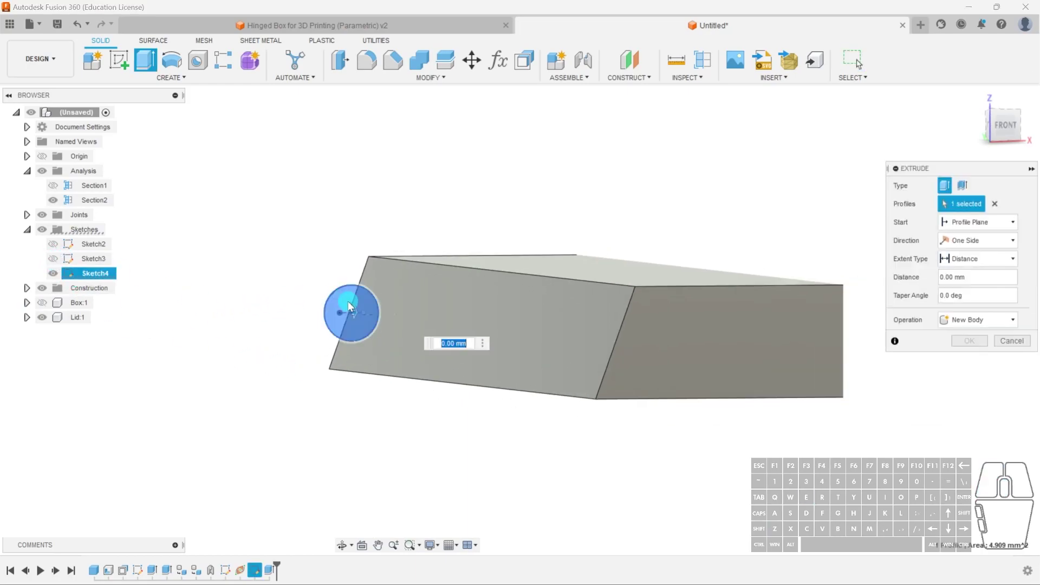
pyautogui.keyDown('shift'); pyautogui.moveTo(384, 304); pyautogui.dragTo(140, 251, button='middle'); pyautogui.keyUp('shift')
pyautogui.scroll(-2, 379, 320)
pyautogui.scroll(-2, 547, 258)
pyautogui.keyDown('shift'); pyautogui.moveTo(661, 277); pyautogui.dragTo(639, 279, button='middle'); pyautogui.keyUp('shift')
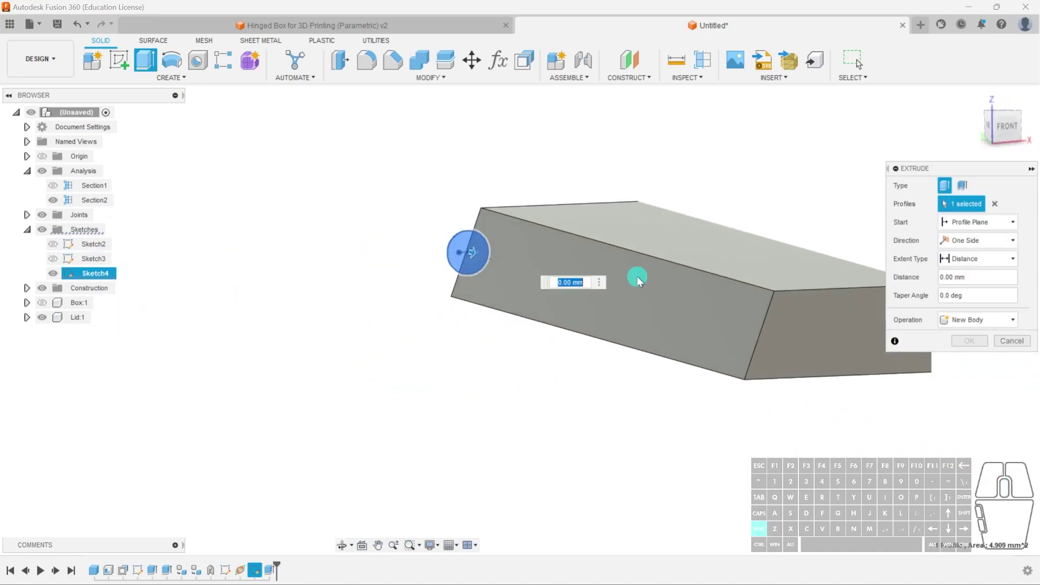
pyautogui.click(779, 339)
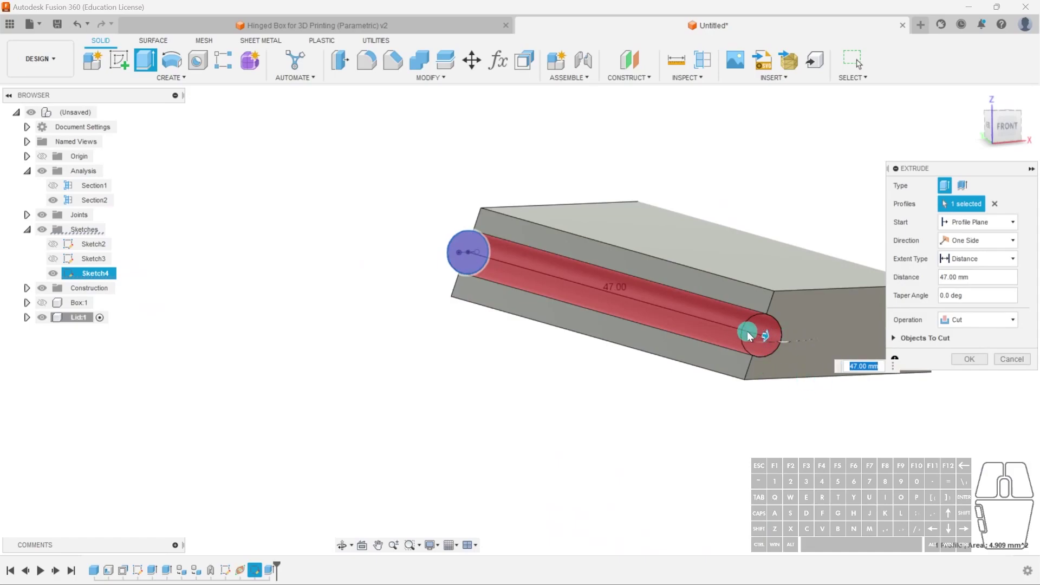
pyautogui.keyDown('shift'); pyautogui.moveTo(752, 380); pyautogui.dragTo(455, 346, button='middle'); pyautogui.keyUp('shift')
pyautogui.moveTo(418, 364); pyautogui.dragTo(454, 349)
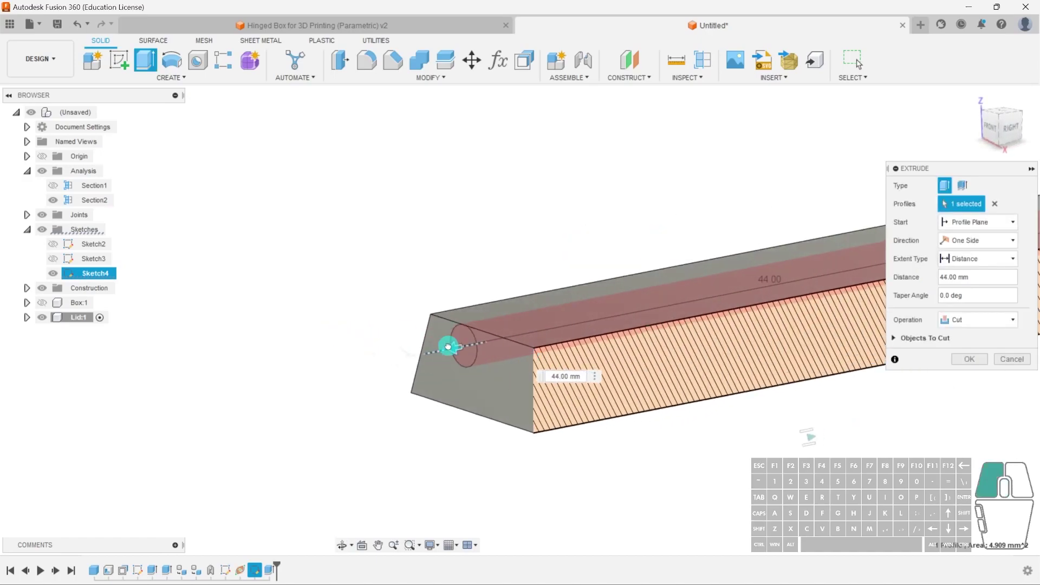
# - Match the extrusion distance to the end of the box's groove at 44.50 mm, leaving only the lid shown
pyautogui.click(42, 304)
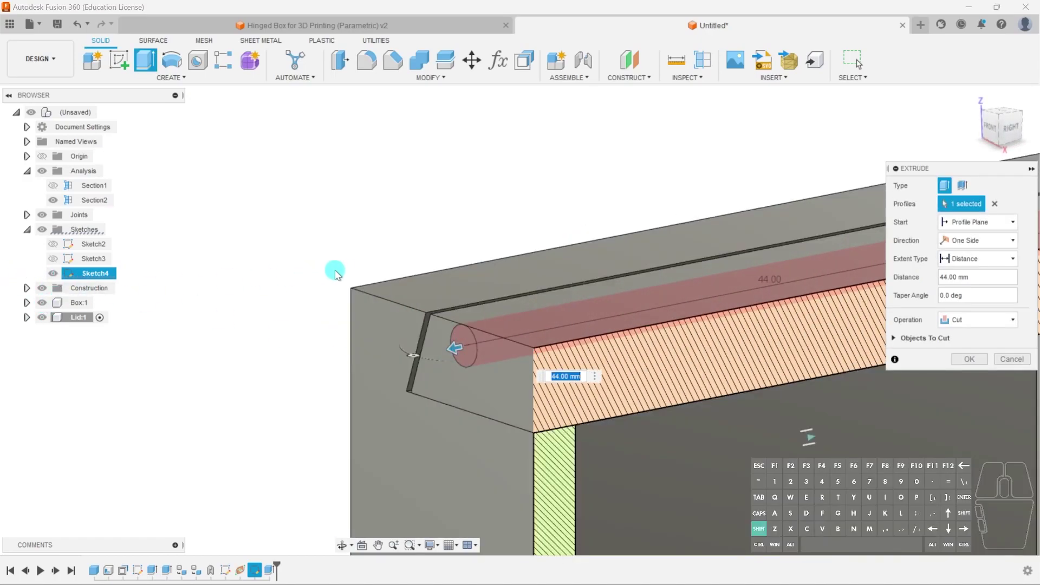
pyautogui.click(43, 317)
pyautogui.keyDown('shift'); pyautogui.moveTo(474, 273); pyautogui.dragTo(232, 407, button='middle'); pyautogui.keyUp('shift')
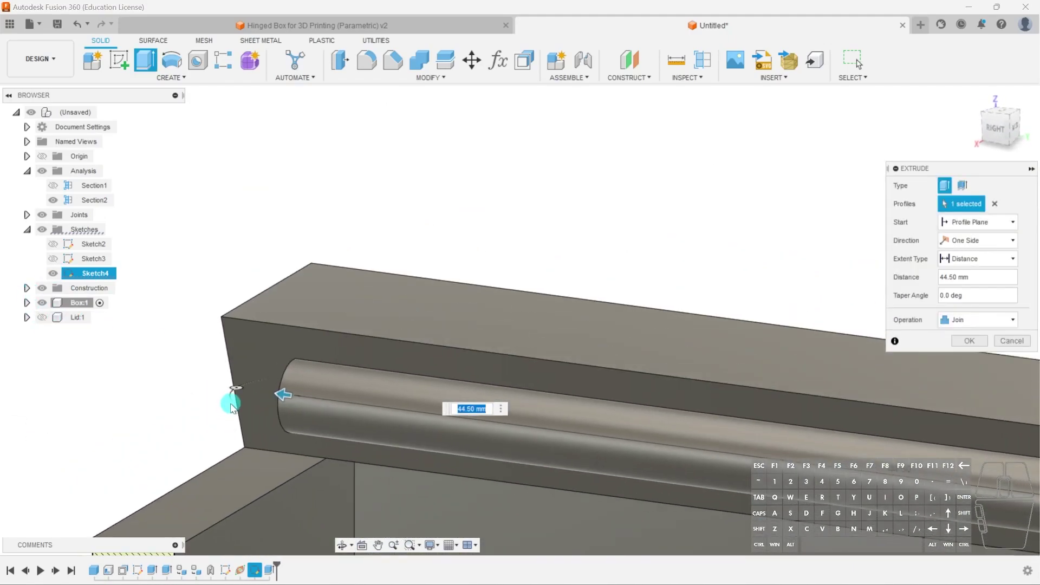
pyautogui.click(42, 317)
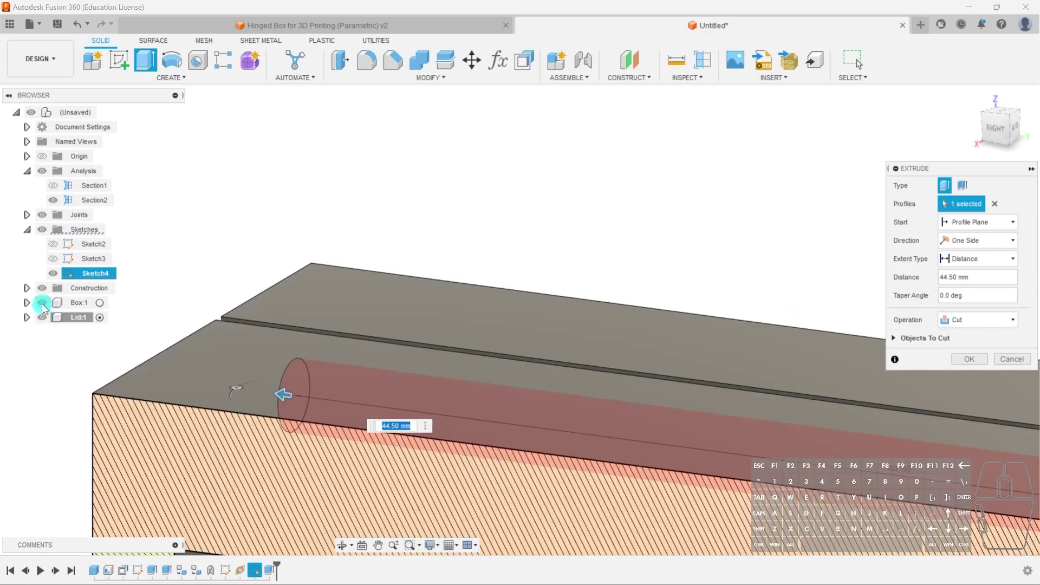
pyautogui.click(42, 302)
pyautogui.keyDown('shift'); pyautogui.moveTo(146, 287); pyautogui.dragTo(742, 208, button='middle'); pyautogui.keyUp('shift')
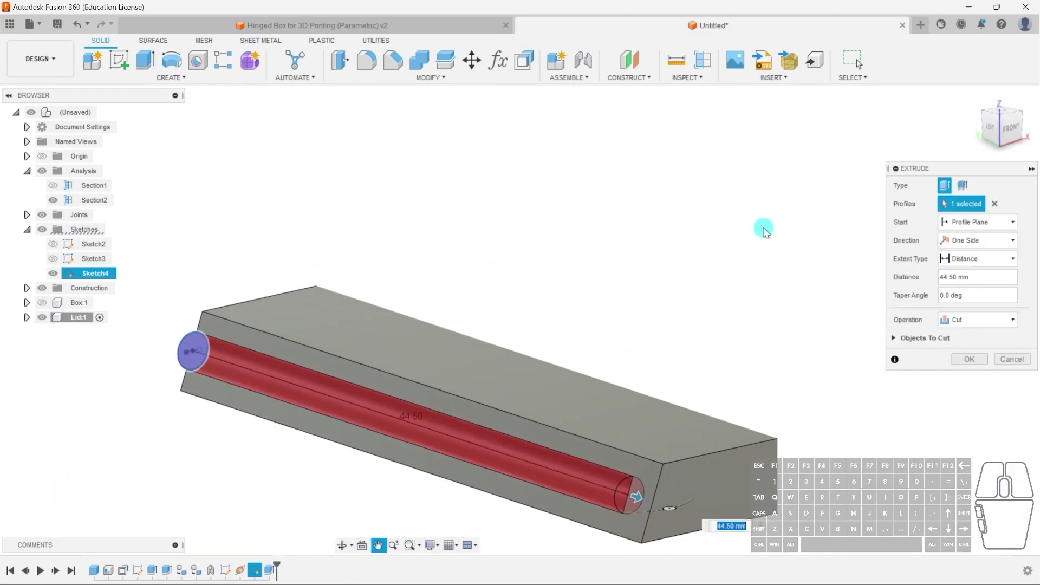
# - Change the extrusion's operation to Join and create the rounded rib on the lid
pyautogui.click(972, 320)
pyautogui.click(973, 338)
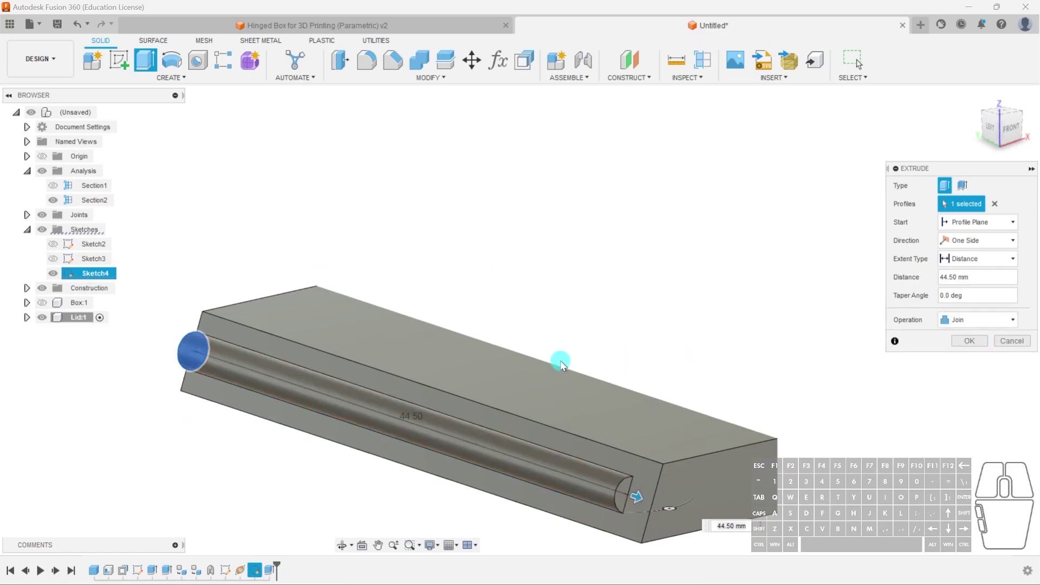
pyautogui.moveTo(563, 364); pyautogui.dragTo(533, 290, button='middle')
pyautogui.click(976, 344)
pyautogui.scroll(-3, 535, 367)
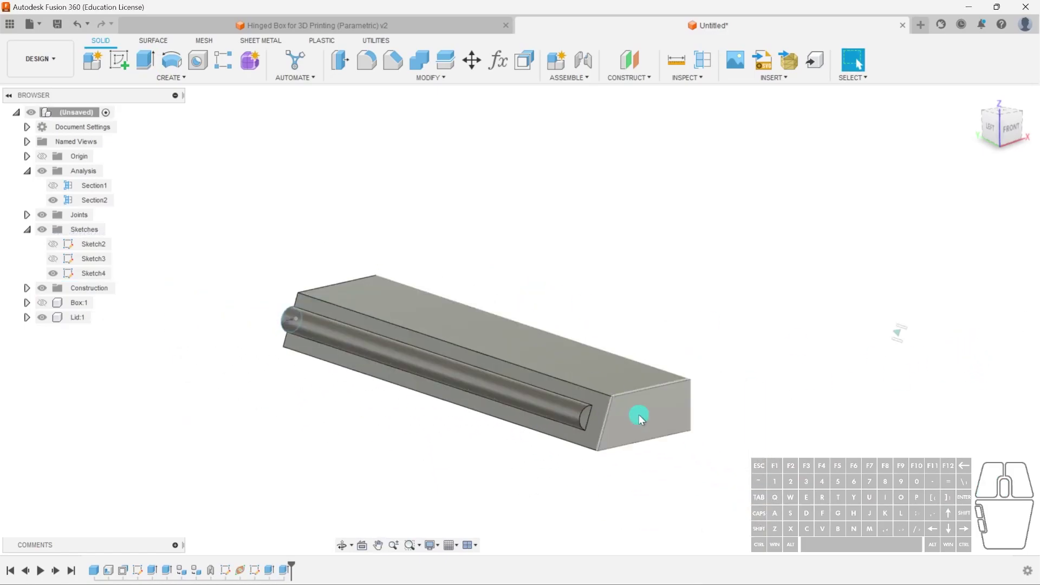
# - Offset the lid rib's rounded face by -0.4 mm to give it clearance in the groove
pyautogui.keyDown('shift'); pyautogui.moveTo(580, 406); pyautogui.dragTo(536, 389, button='middle'); pyautogui.keyUp('shift')
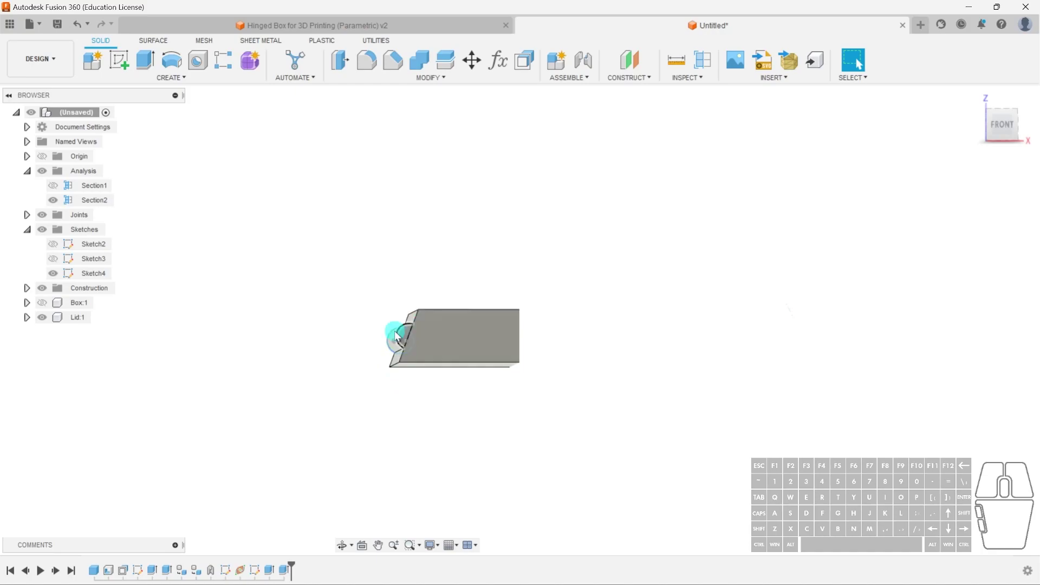
pyautogui.scroll(2, 405, 342)
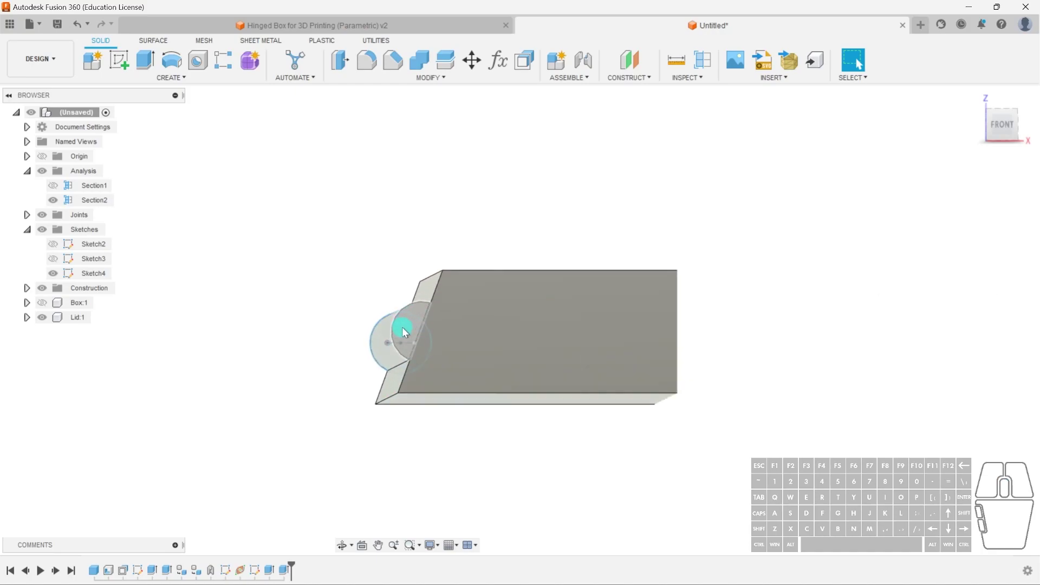
pyautogui.keyDown('shift'); pyautogui.moveTo(382, 390); pyautogui.dragTo(404, 398, button='middle'); pyautogui.keyUp('shift')
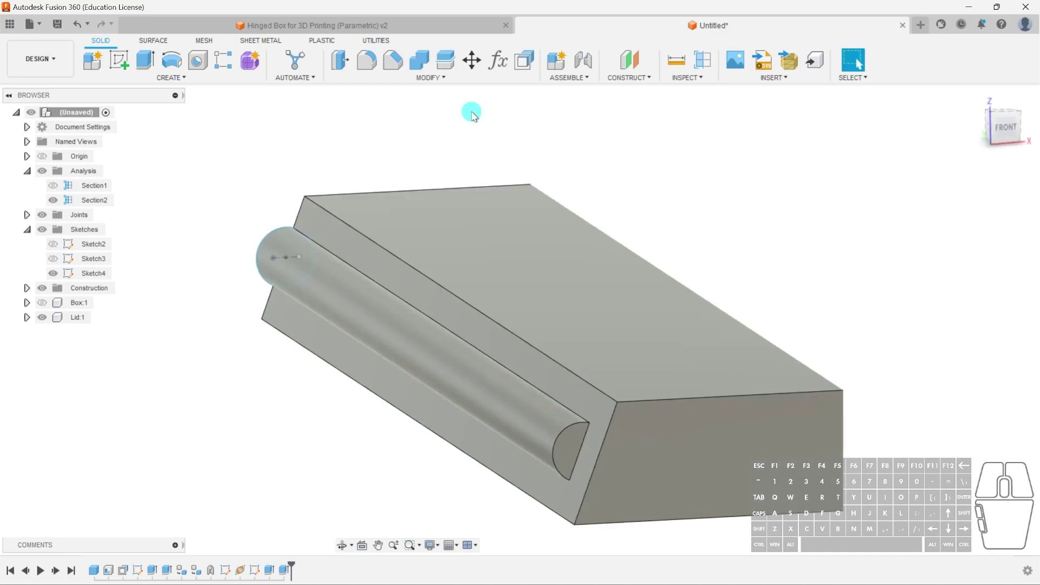
pyautogui.click(523, 61)
pyautogui.click(388, 357)
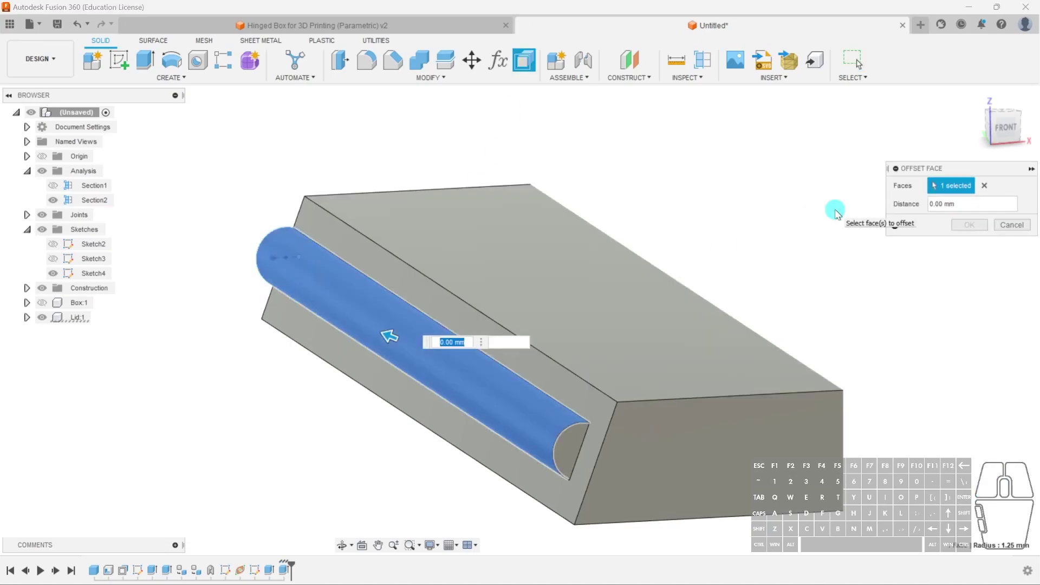
pyautogui.write('-0.2')
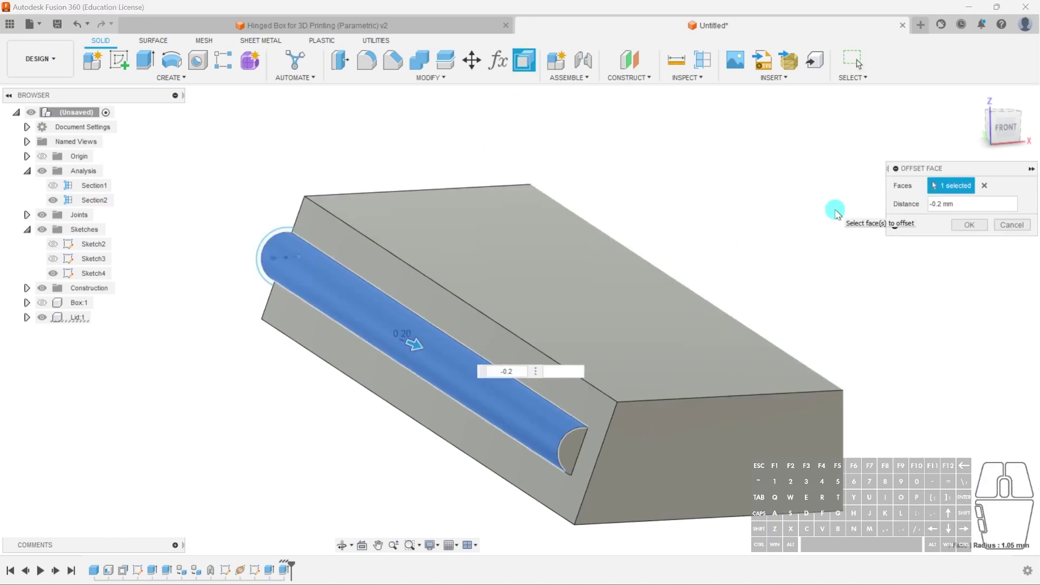
pyautogui.write('4')
pyautogui.press('Return')
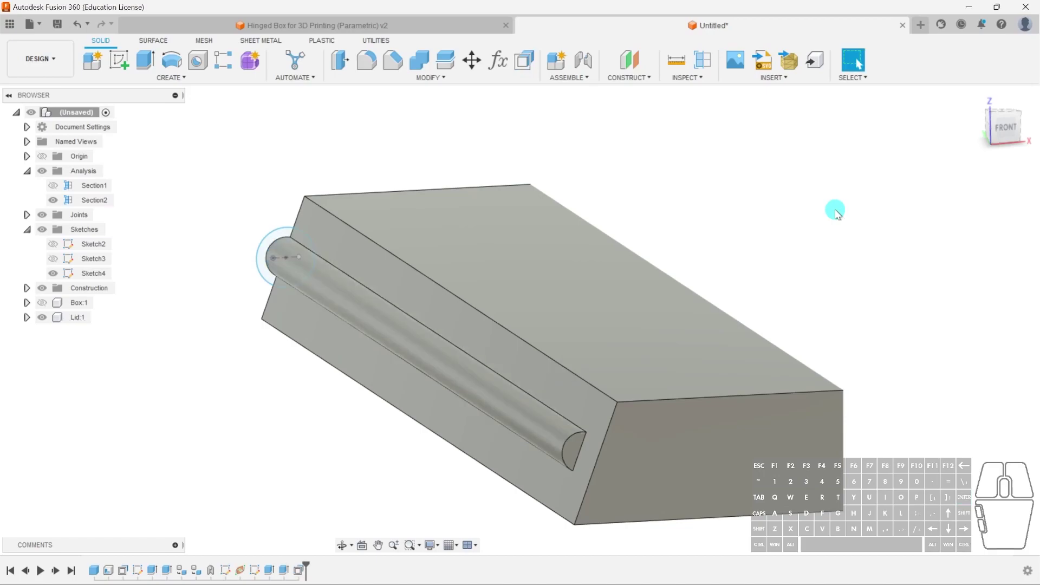
pyautogui.keyDown('shift'); pyautogui.moveTo(705, 286); pyautogui.dragTo(562, 421, button='middle'); pyautogui.keyUp('shift')
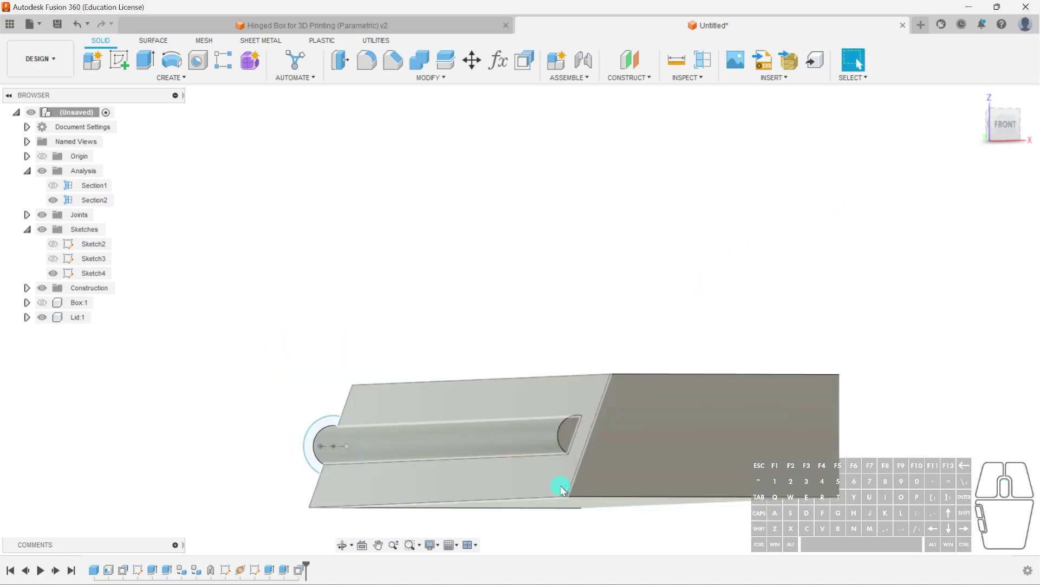
# - Fillet the two long edges where the rib meets the lid's dovetail face with a 0.4 mm radius
pyautogui.press('f')
pyautogui.click(558, 457)
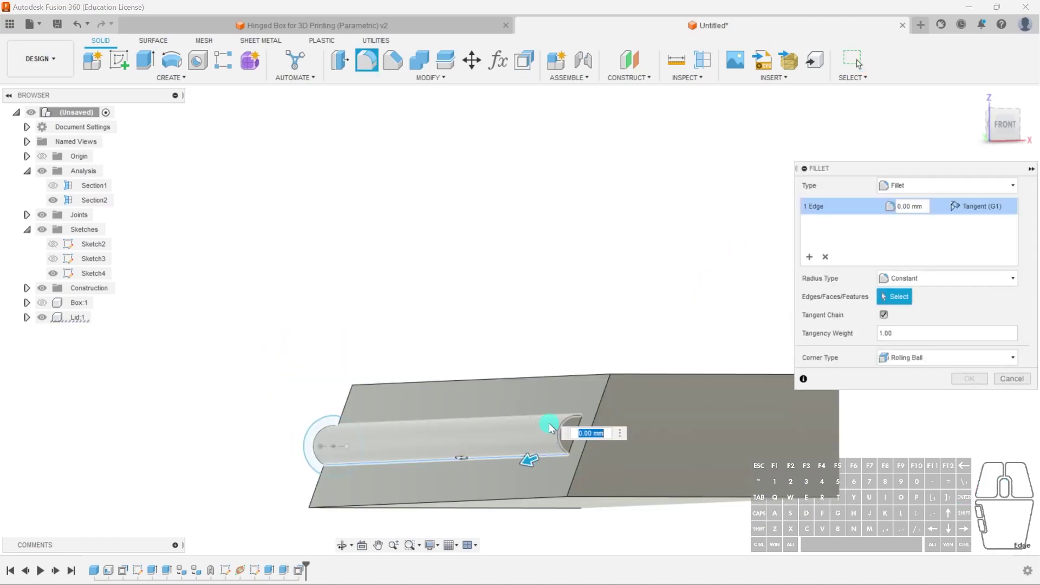
pyautogui.keyDown('shift'); pyautogui.moveTo(530, 458); pyautogui.dragTo(541, 448, button='middle'); pyautogui.keyUp('shift')
pyautogui.click(551, 422)
pyautogui.moveTo(543, 409); pyautogui.dragTo(545, 407)
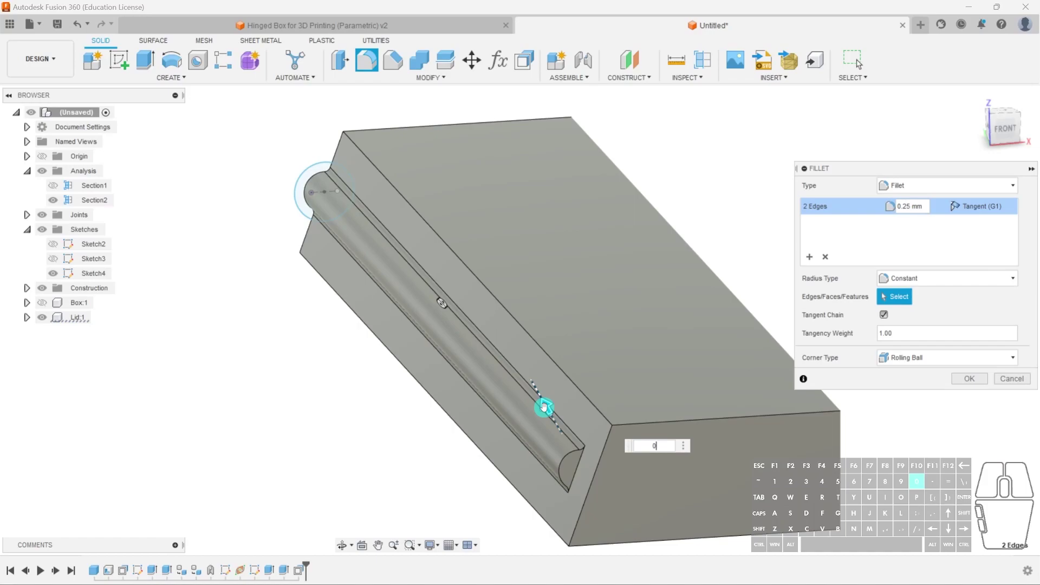
pyautogui.write('.4')
pyautogui.press('Return')
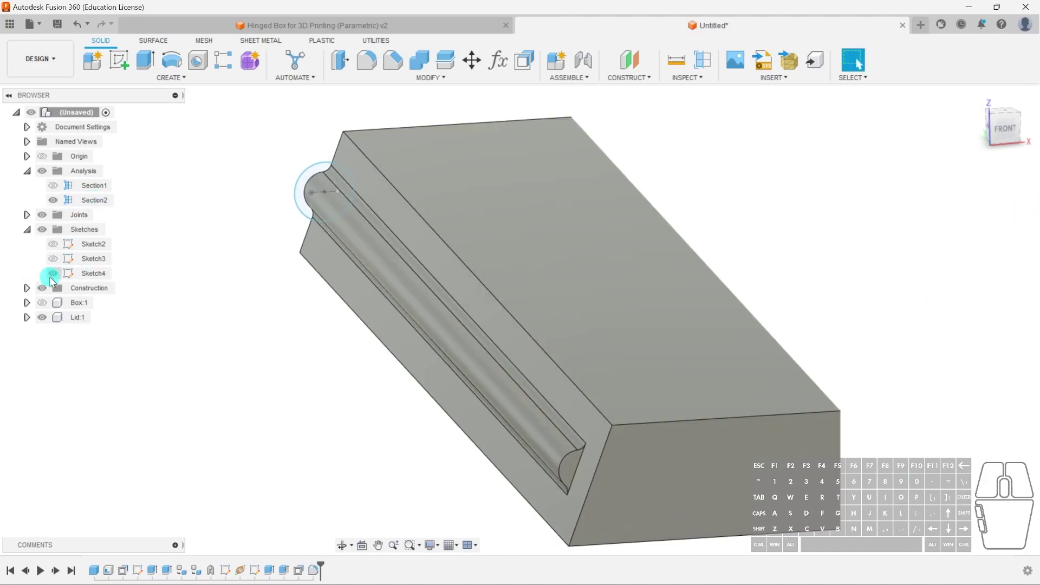
# - Show the box with the Section1 analysis and examine the clearance between the lid's rib and the groove
pyautogui.click(42, 303)
pyautogui.moveTo(390, 392)
pyautogui.keyDown('shift'); pyautogui.mouseDown(button='middle')
pyautogui.moveTo(369, 385)
pyautogui.moveTo(324, 294)
pyautogui.moveTo(360, 356)
pyautogui.moveTo(304, 352)
pyautogui.moveTo(506, 333)
pyautogui.moveTo(569, 355)
pyautogui.moveTo(569, 297)
pyautogui.moveTo(581, 344)
pyautogui.mouseUp(button='middle'); pyautogui.keyUp('shift')
pyautogui.click(53, 185)
pyautogui.scroll(2, 577, 340)
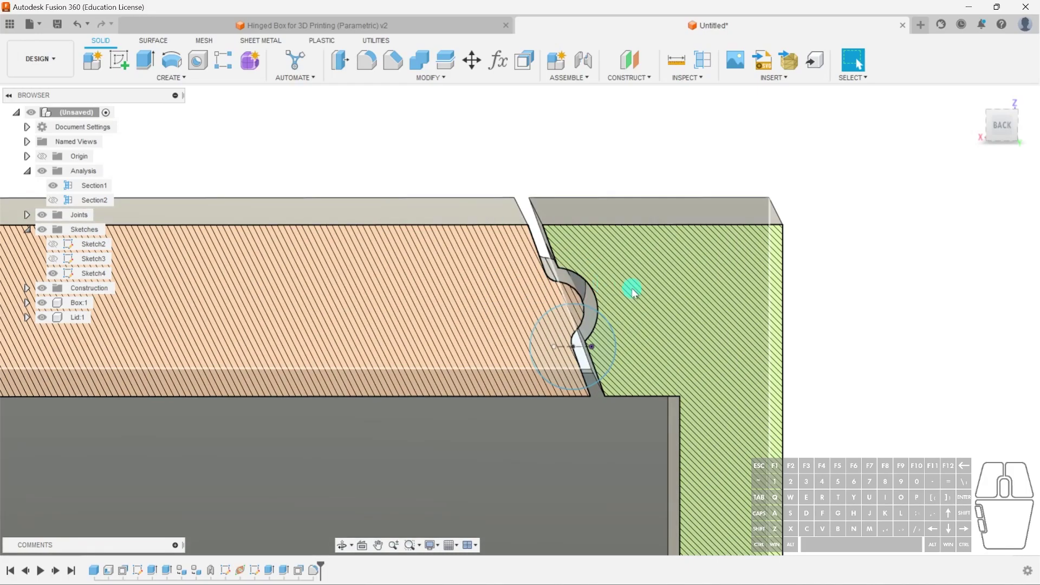
pyautogui.scroll(-2, 665, 355)
pyautogui.moveTo(665, 355); pyautogui.dragTo(587, 333)
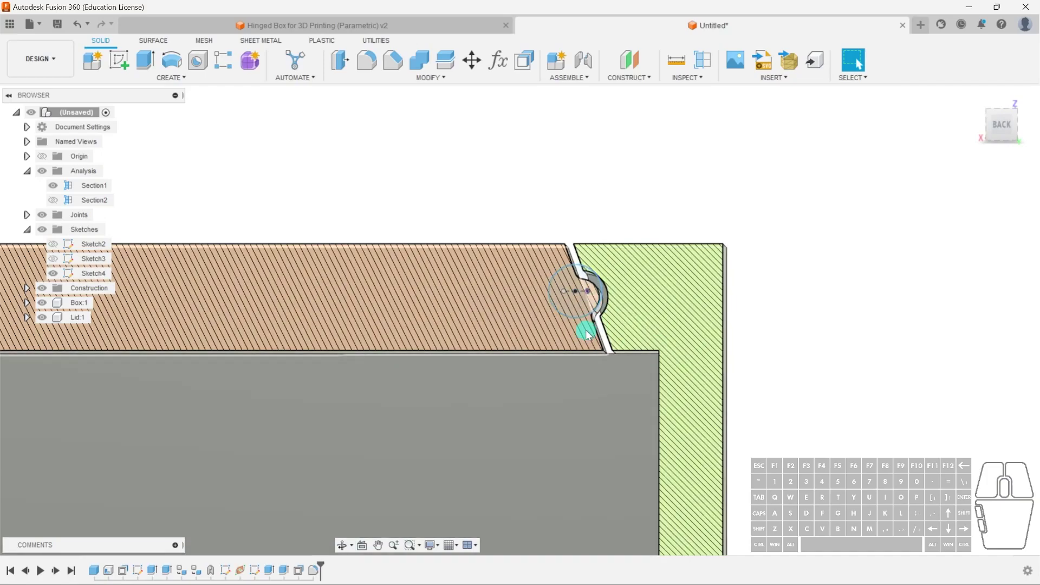
pyautogui.keyDown('shift'); pyautogui.moveTo(415, 324); pyautogui.dragTo(658, 340, button='middle'); pyautogui.keyUp('shift')
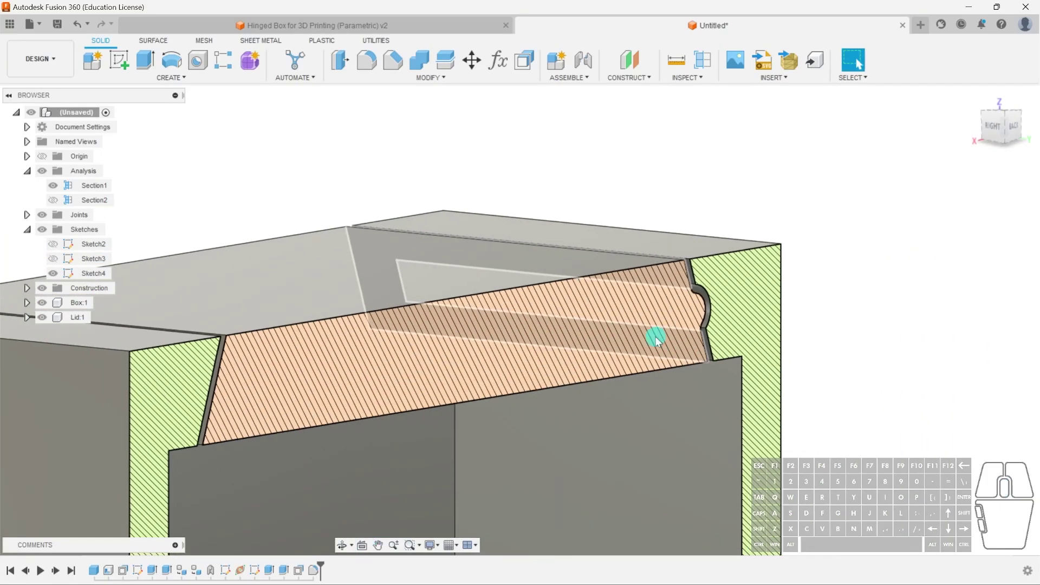
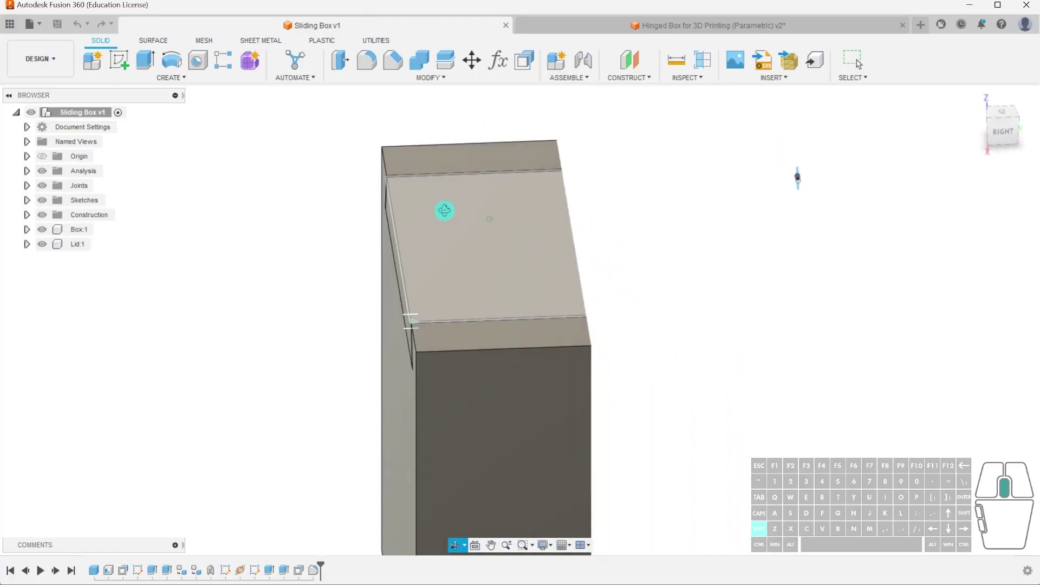
pyautogui.scroll(5, 612, 279)
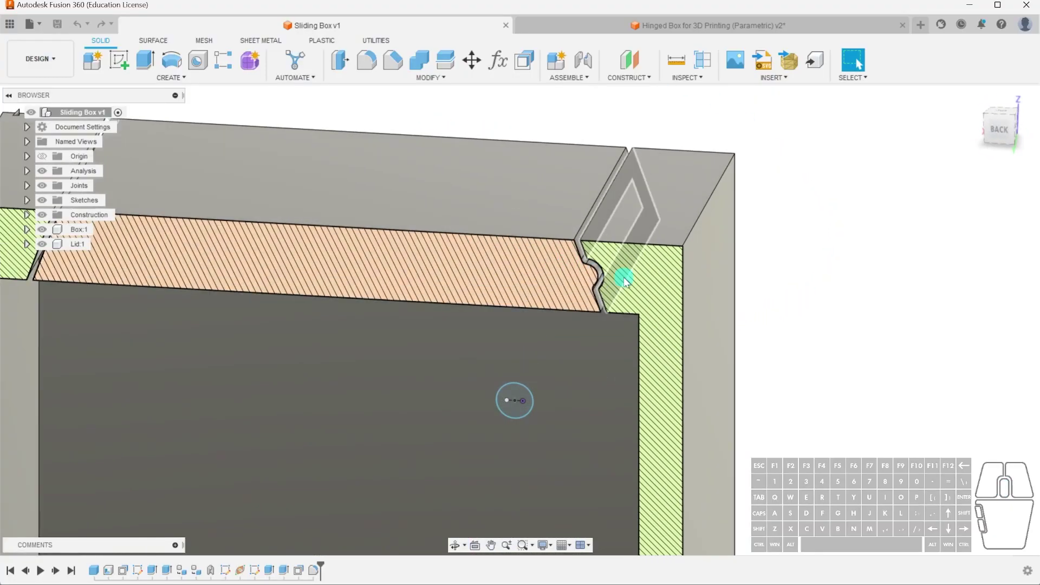
pyautogui.scroll(5, 612, 279)
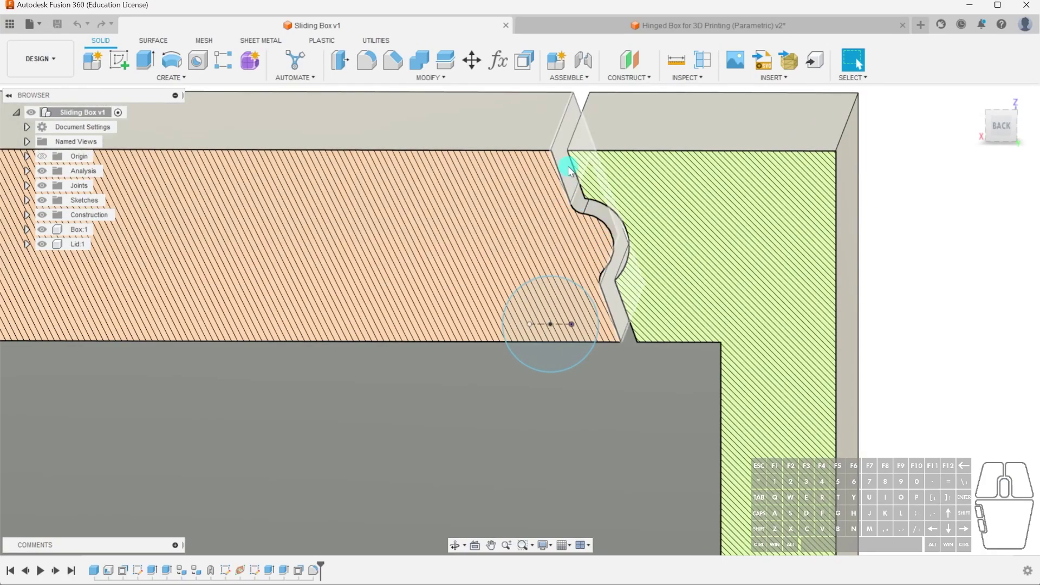
pyautogui.keyDown('shift'); pyautogui.moveTo(602, 271); pyautogui.dragTo(596, 212, button='middle'); pyautogui.keyUp('shift')
pyautogui.scroll(-5, 598, 213)
pyautogui.keyDown('shift'); pyautogui.moveTo(309, 142); pyautogui.dragTo(327, 231, button='middle'); pyautogui.keyUp('shift')
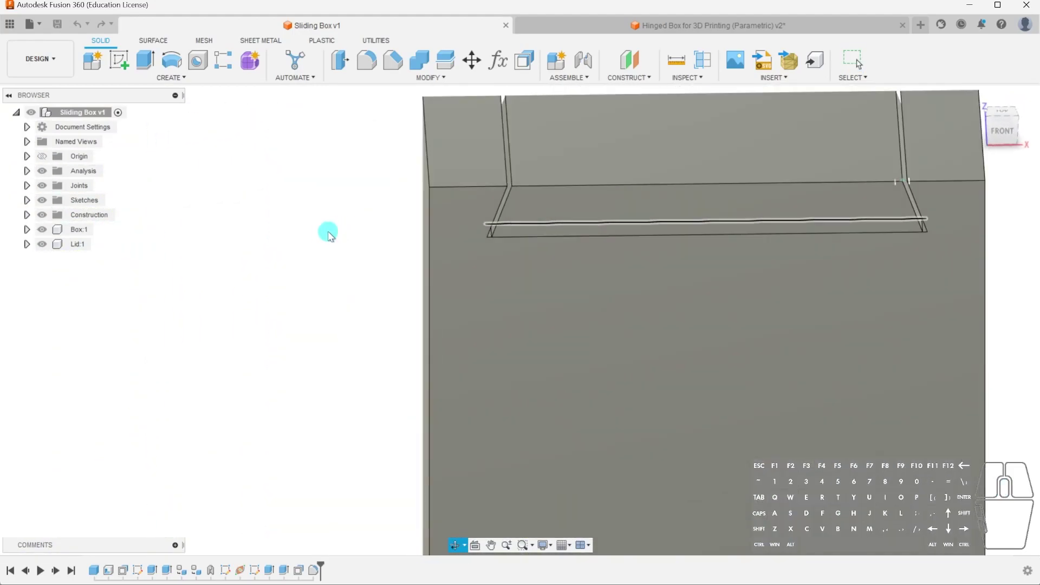
# - Turn off the section analyses and hide the lid to examine the groove in the box
pyautogui.click(41, 171)
pyautogui.keyDown('shift'); pyautogui.moveTo(557, 246); pyautogui.dragTo(483, 249, button='middle'); pyautogui.keyUp('shift')
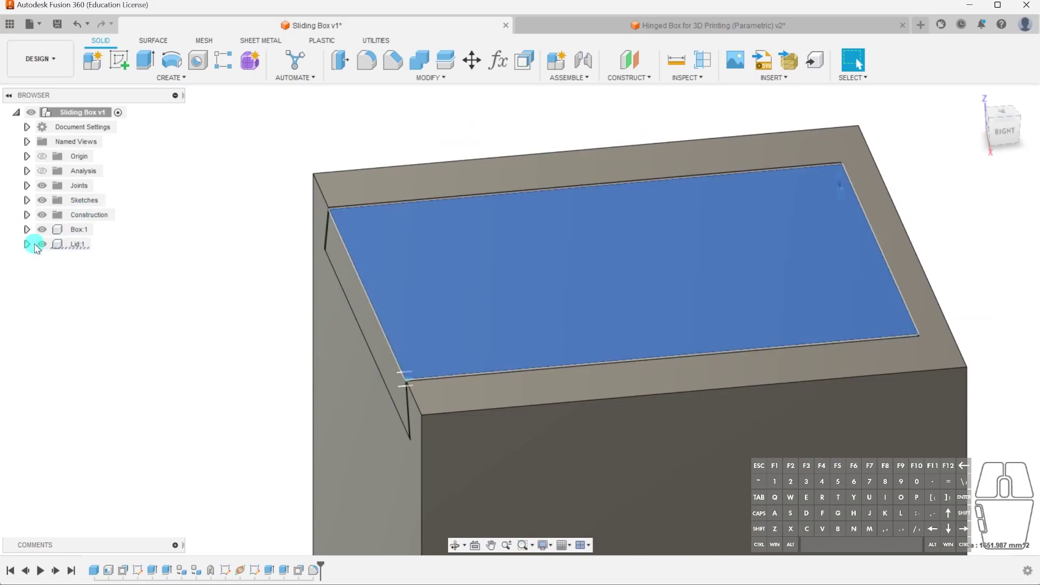
pyautogui.click(43, 244)
pyautogui.keyDown('shift'); pyautogui.moveTo(360, 264); pyautogui.dragTo(213, 294, button='middle'); pyautogui.keyUp('shift')
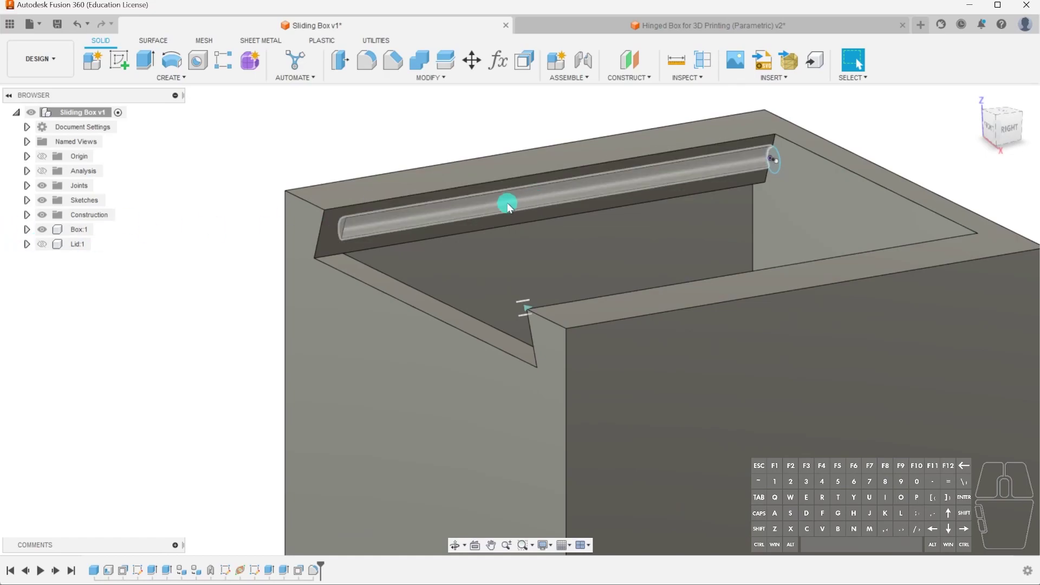
# - Show the lid again and hide the box so only the ribbed lid remains displayed
pyautogui.click(42, 245)
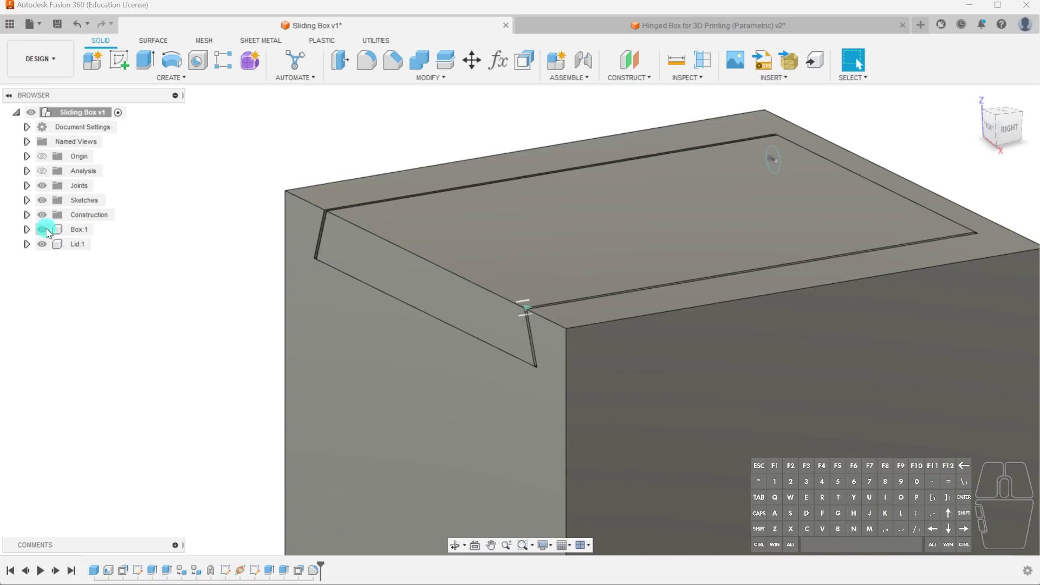
pyautogui.click(43, 229)
pyautogui.keyDown('shift'); pyautogui.moveTo(450, 197); pyautogui.dragTo(748, 335, button='middle'); pyautogui.keyUp('shift')
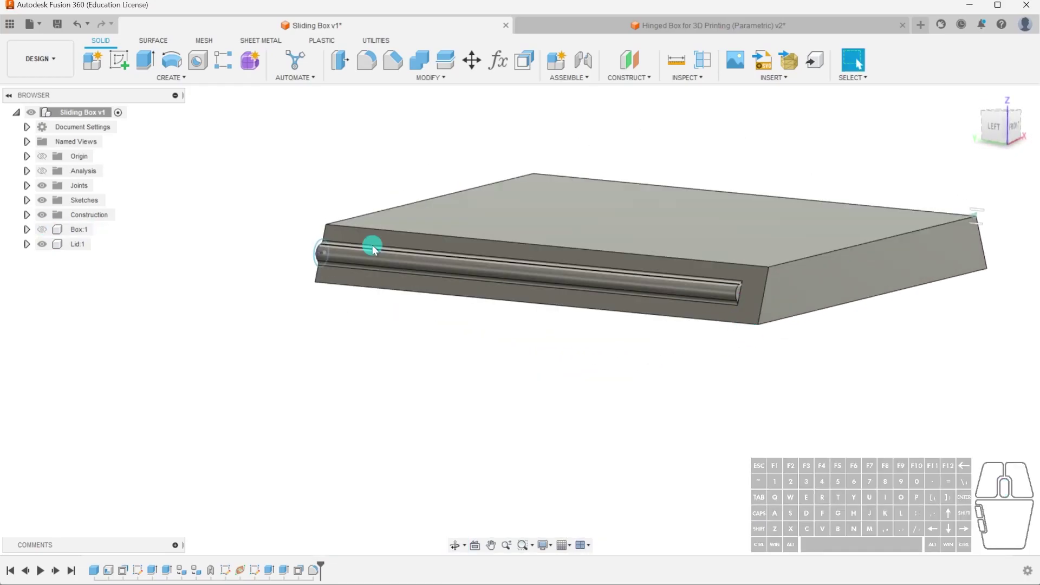
# - Extrude-cut the rib's end face by -42 mm, leaving only a short stub at the opposite end of the lid
pyautogui.scroll(3, 740, 294)
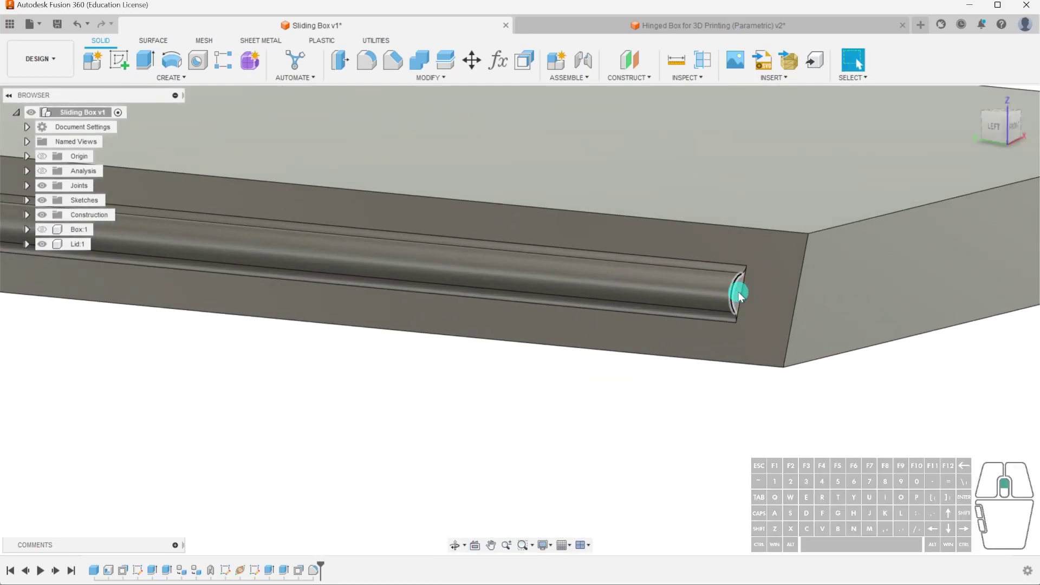
pyautogui.scroll(1, 739, 291)
pyautogui.click(739, 291)
pyautogui.scroll(-3, 736, 294)
pyautogui.press('e')
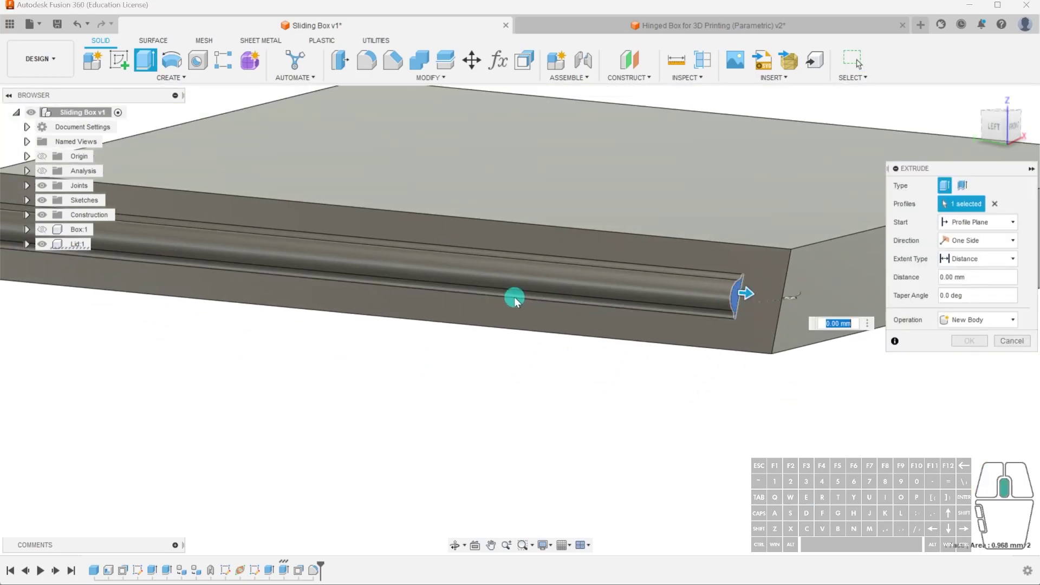
pyautogui.moveTo(503, 297); pyautogui.dragTo(709, 309, button='middle')
pyautogui.keyDown('shift'); pyautogui.moveTo(272, 240); pyautogui.dragTo(60, 253, button='middle'); pyautogui.keyUp('shift')
pyautogui.moveTo(671, 224); pyautogui.dragTo(68, 250)
pyautogui.moveTo(121, 294); pyautogui.dragTo(569, 331, button='middle')
pyautogui.moveTo(482, 282); pyautogui.dragTo(392, 282)
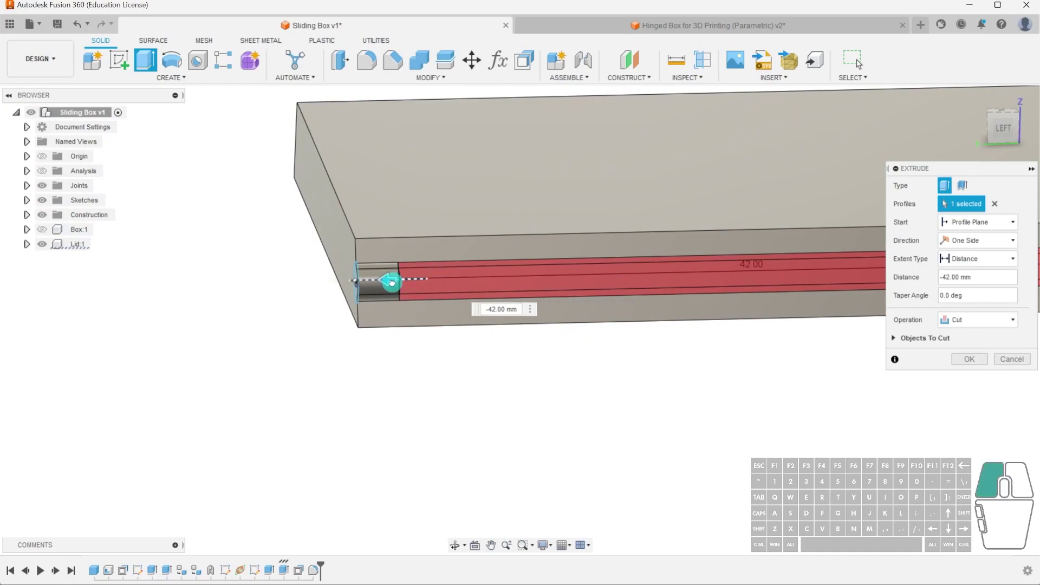
pyautogui.scroll(-1, 539, 353)
pyautogui.keyDown('shift'); pyautogui.moveTo(496, 354); pyautogui.dragTo(476, 347, button='middle'); pyautogui.keyUp('shift')
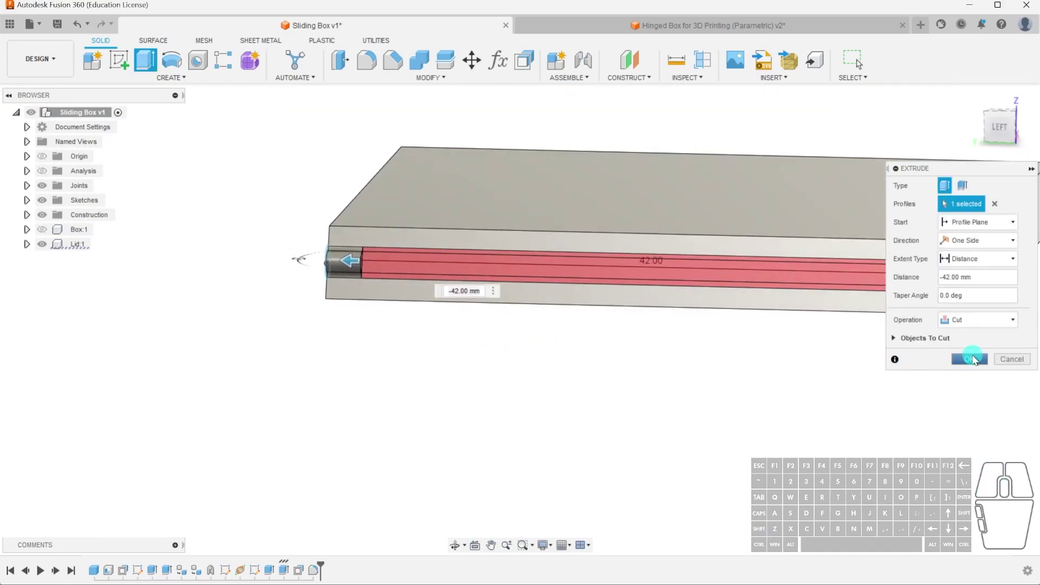
pyautogui.click(972, 359)
pyautogui.scroll(8, 341, 230)
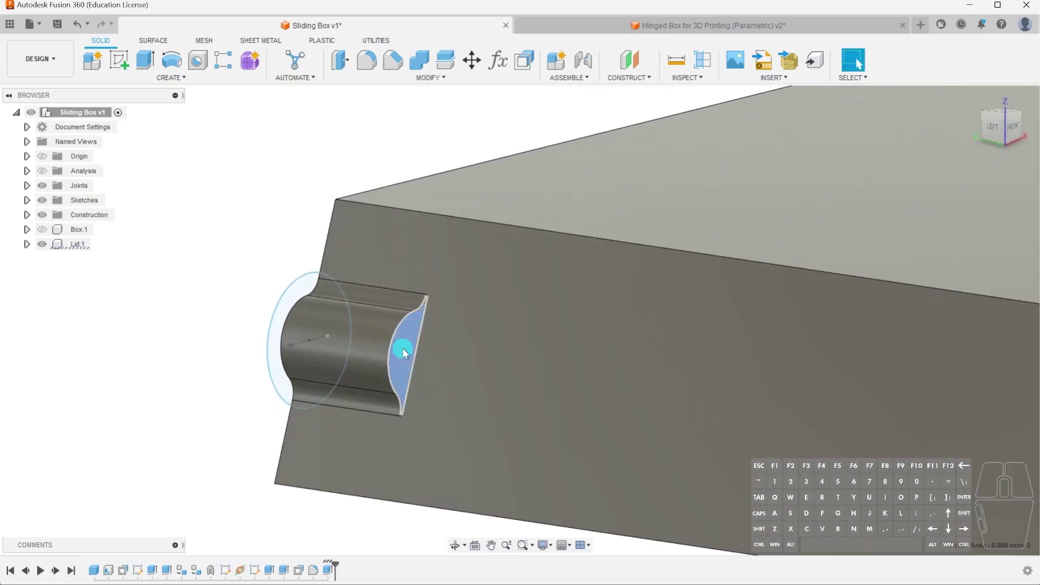
pyautogui.click(404, 353)
pyautogui.press('e')
pyautogui.keyDown('shift'); pyautogui.moveTo(404, 352); pyautogui.dragTo(297, 346, button='middle'); pyautogui.keyUp('shift')
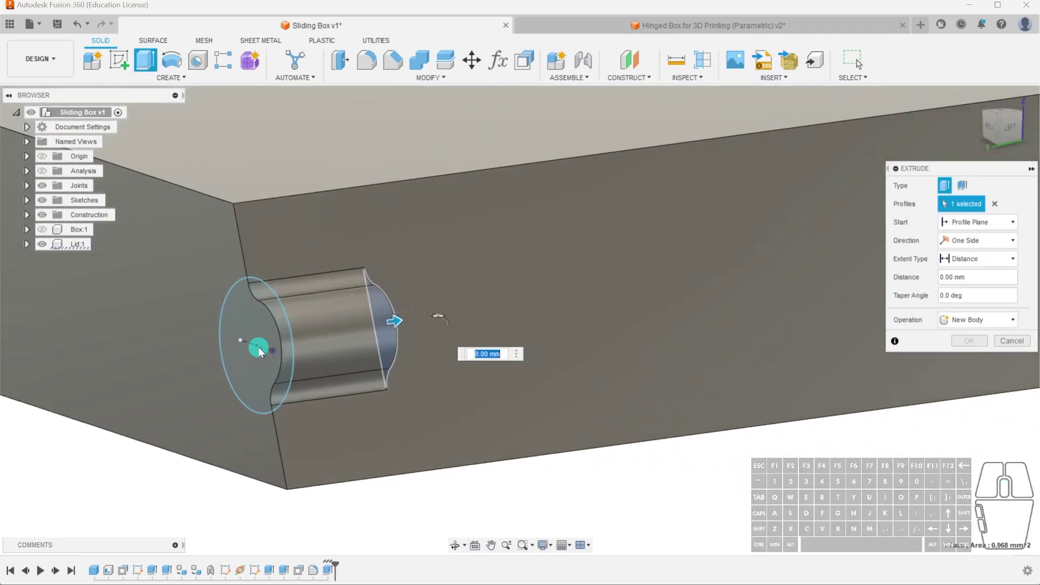
pyautogui.click(272, 325)
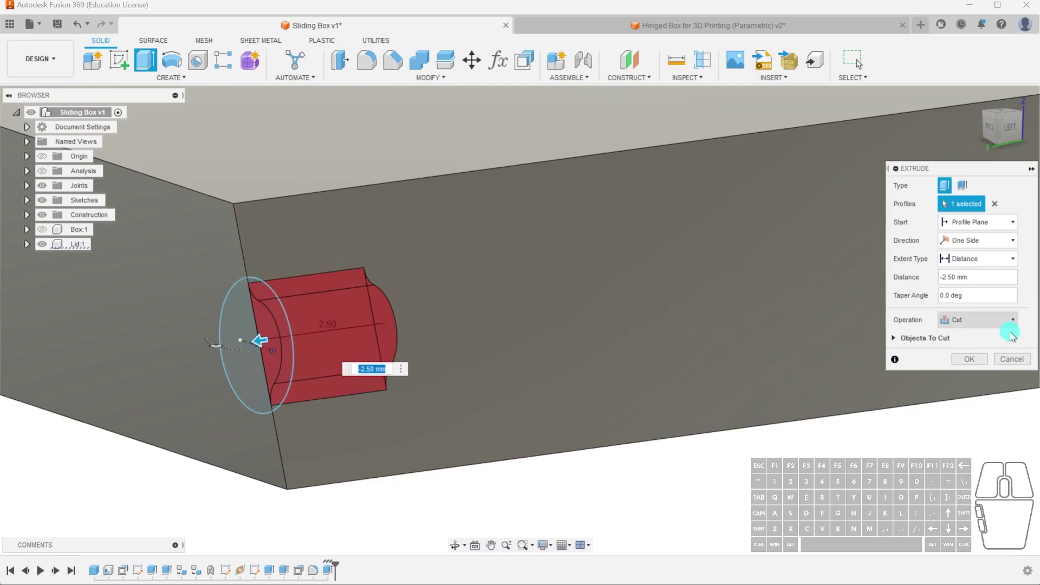
pyautogui.click(1009, 362)
# - Show the box again around the lid with its shortened rib
pyautogui.scroll(-3, 308, 327)
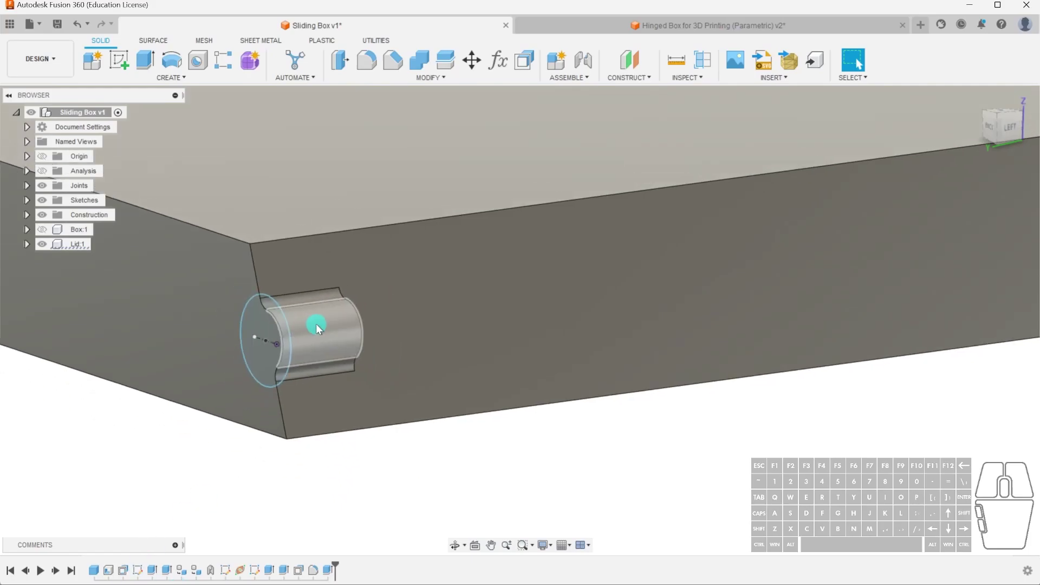
pyautogui.keyDown('shift'); pyautogui.moveTo(348, 348); pyautogui.dragTo(531, 385, button='middle'); pyautogui.keyUp('shift')
pyautogui.keyDown('shift'); pyautogui.moveTo(228, 267); pyautogui.dragTo(268, 341, button='middle'); pyautogui.keyUp('shift')
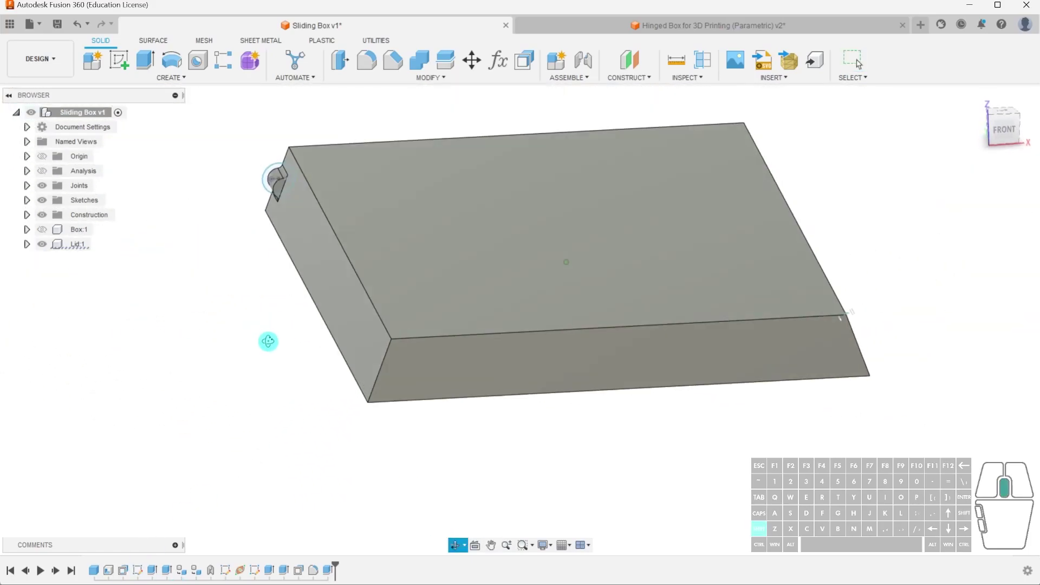
pyautogui.scroll(5, 283, 191)
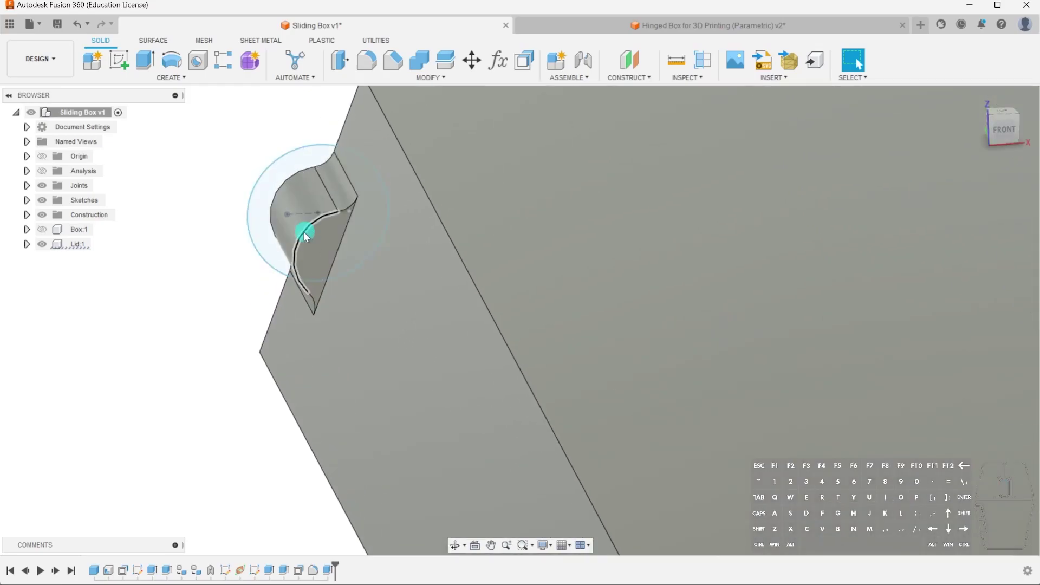
pyautogui.scroll(-5, 321, 205)
pyautogui.click(43, 244)
pyautogui.scroll(4, 348, 223)
pyautogui.keyDown('shift'); pyautogui.moveTo(349, 223); pyautogui.dragTo(383, 260, button='middle'); pyautogui.keyUp('shift')
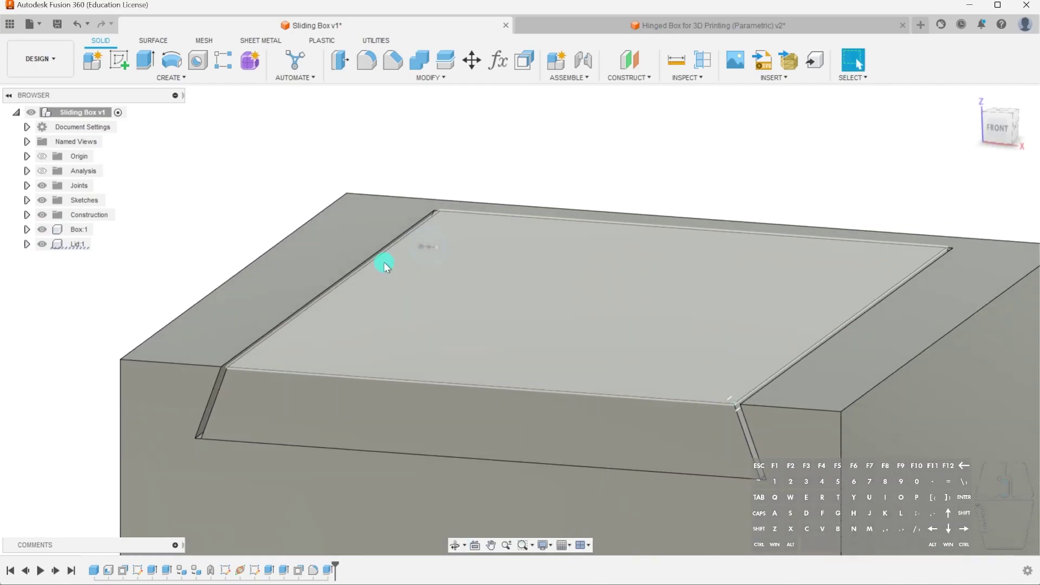
# - Examine the shortened rib in the groove with the section analysis turned on, and turn the analysis off again
pyautogui.click(43, 170)
pyautogui.scroll(-1, 425, 266)
pyautogui.moveTo(428, 274)
pyautogui.keyDown('shift'); pyautogui.mouseDown(button='middle')
pyautogui.moveTo(295, 257)
pyautogui.moveTo(198, 225)
pyautogui.moveTo(216, 244)
pyautogui.moveTo(318, 230)
pyautogui.mouseUp(button='middle'); pyautogui.keyUp('shift')
pyautogui.scroll(3, 316, 228)
pyautogui.keyDown('shift'); pyautogui.moveTo(345, 262); pyautogui.dragTo(531, 260, button='middle'); pyautogui.keyUp('shift')
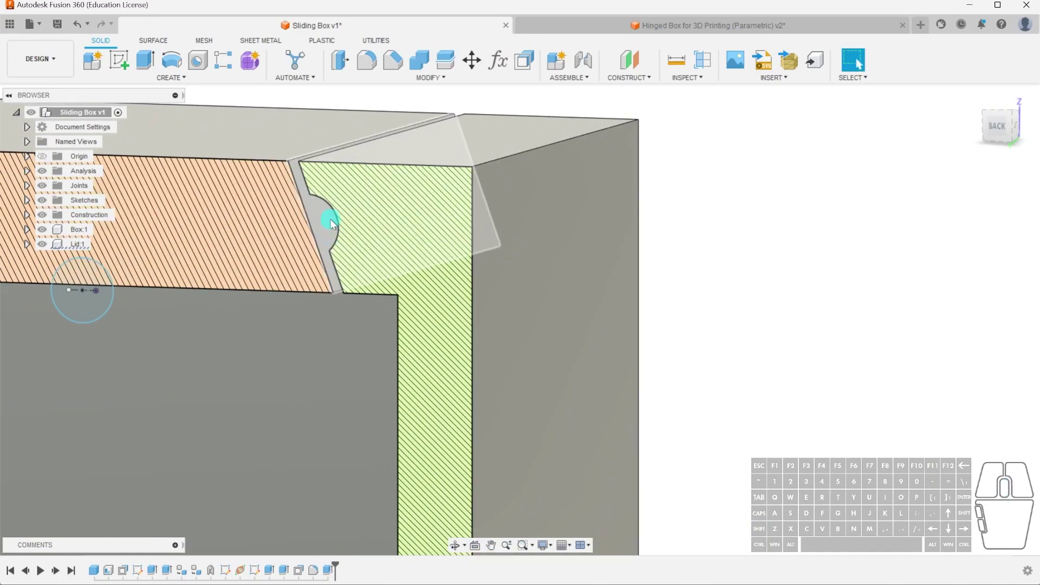
pyautogui.scroll(-3, 333, 223)
pyautogui.keyDown('shift'); pyautogui.moveTo(340, 226); pyautogui.dragTo(184, 253, button='middle'); pyautogui.keyUp('shift')
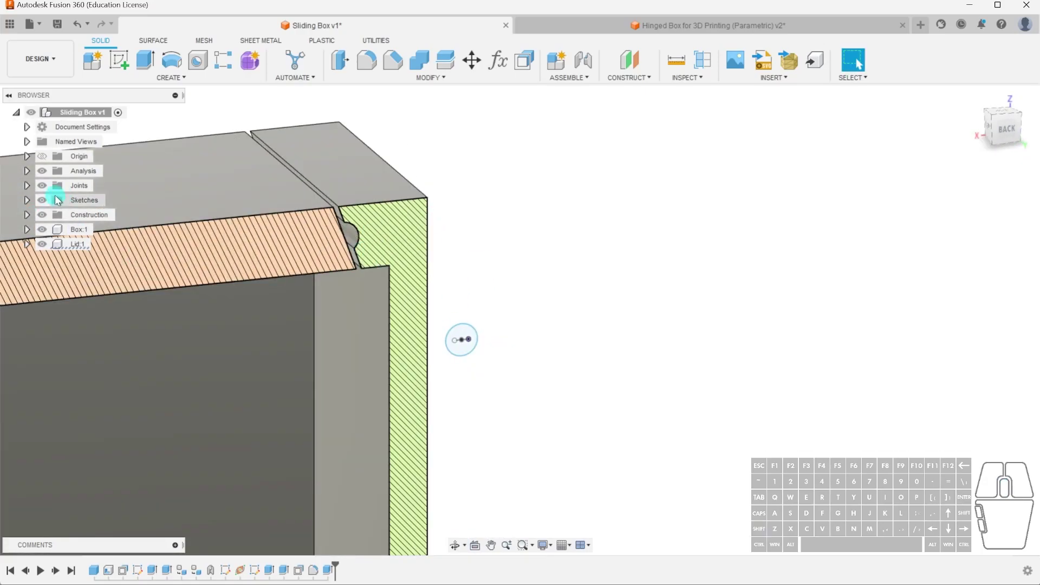
pyautogui.click(42, 171)
# - Move the lid body -40 mm in Y so it slides partly out of the box
pyautogui.keyDown('shift'); pyautogui.moveTo(390, 205); pyautogui.dragTo(549, 238, button='middle'); pyautogui.keyUp('shift')
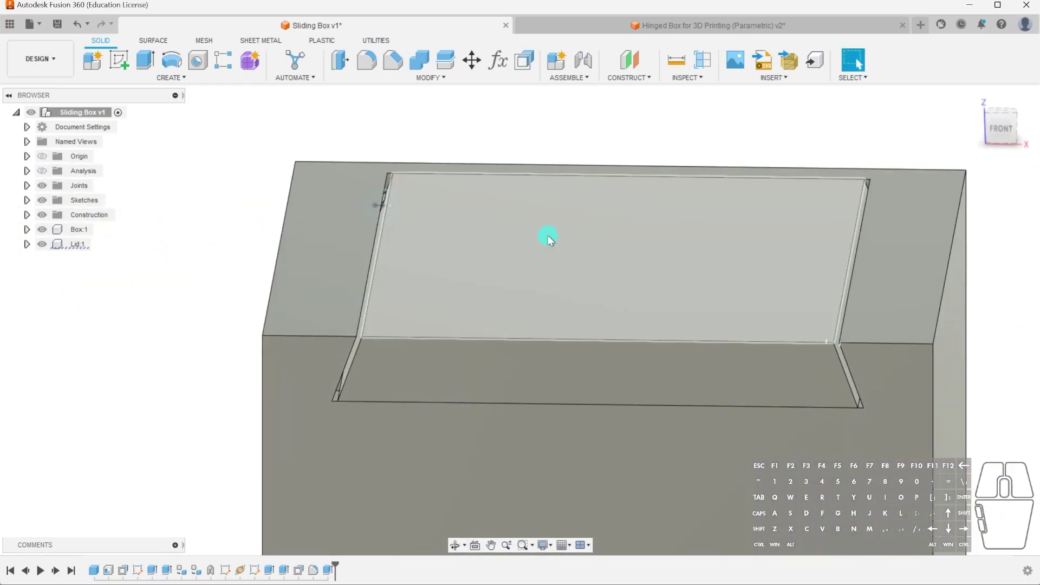
pyautogui.press('m')
pyautogui.scroll(-4, 595, 235)
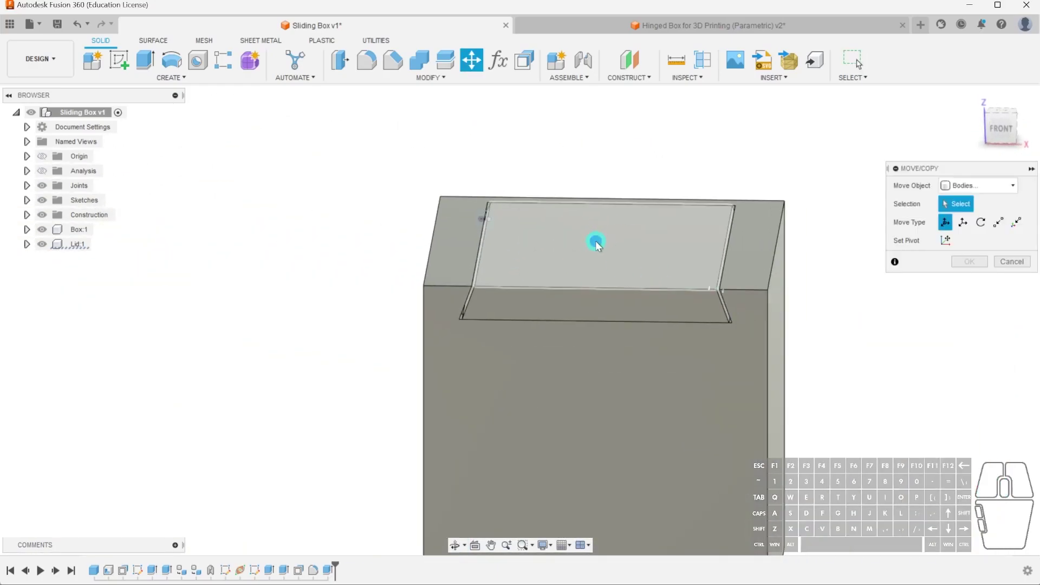
pyautogui.click(596, 242)
pyautogui.moveTo(594, 230)
pyautogui.keyDown('shift'); pyautogui.mouseDown(button='middle')
pyautogui.moveTo(559, 255)
pyautogui.moveTo(599, 223)
pyautogui.mouseUp(button='middle'); pyautogui.keyUp('shift')
pyautogui.moveTo(635, 265); pyautogui.dragTo(405, 373)
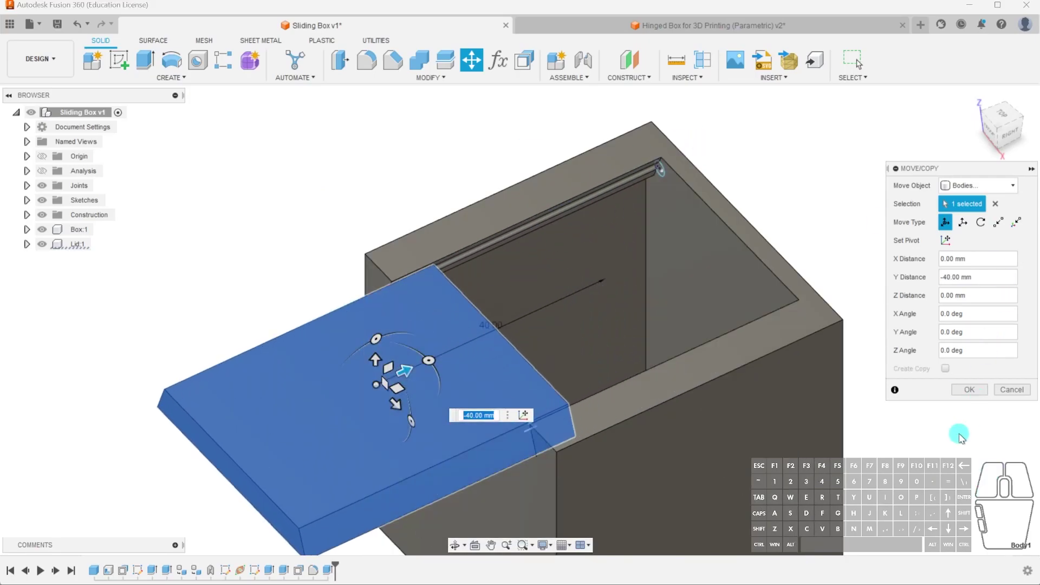
pyautogui.click(970, 390)
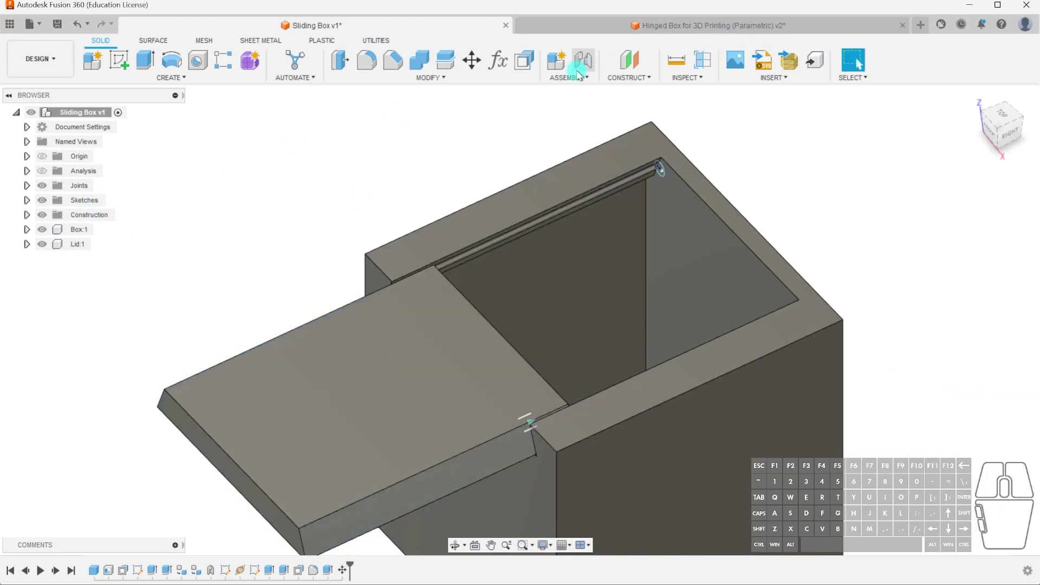
# - Section the model from the box's front face at a -6 mm distance to examine how the rib engages the groove
pyautogui.click(682, 65)
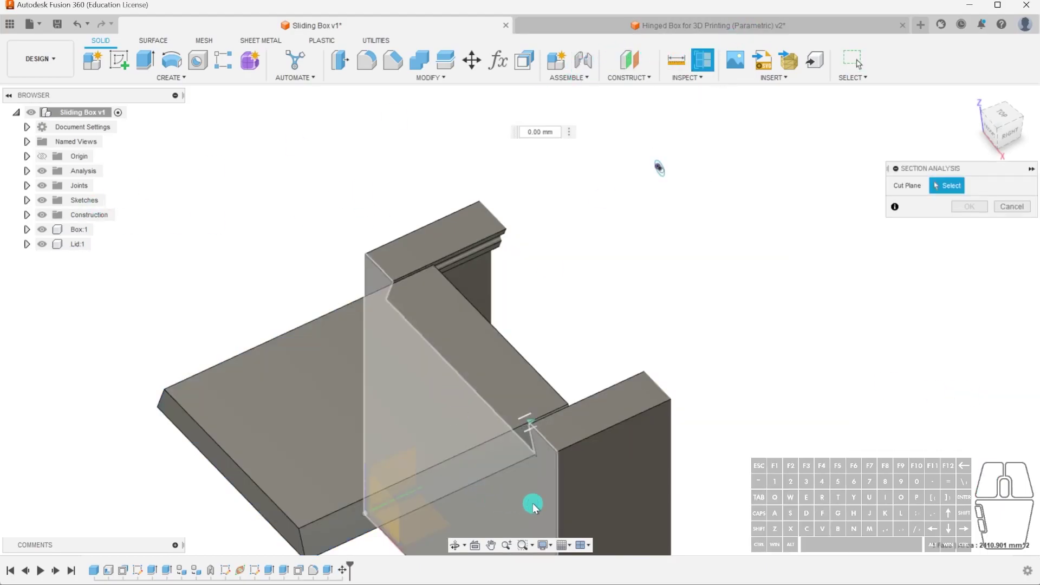
pyautogui.click(515, 492)
pyautogui.moveTo(502, 516)
pyautogui.mouseDown()
pyautogui.moveTo(499, 502)
pyautogui.moveTo(537, 504)
pyautogui.mouseUp()
pyautogui.scroll(5, 425, 279)
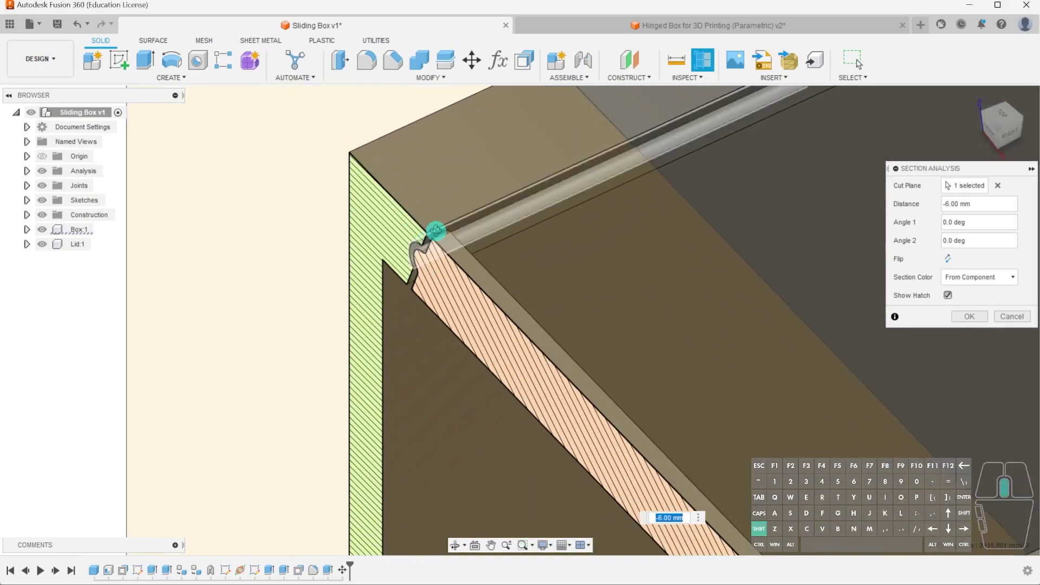
pyautogui.keyDown('shift'); pyautogui.moveTo(430, 236); pyautogui.dragTo(481, 208, button='middle'); pyautogui.keyUp('shift')
pyautogui.moveTo(409, 274)
pyautogui.keyDown('shift'); pyautogui.mouseDown(button='middle')
pyautogui.moveTo(411, 244)
pyautogui.moveTo(402, 271)
pyautogui.mouseUp(button='middle'); pyautogui.keyUp('shift')
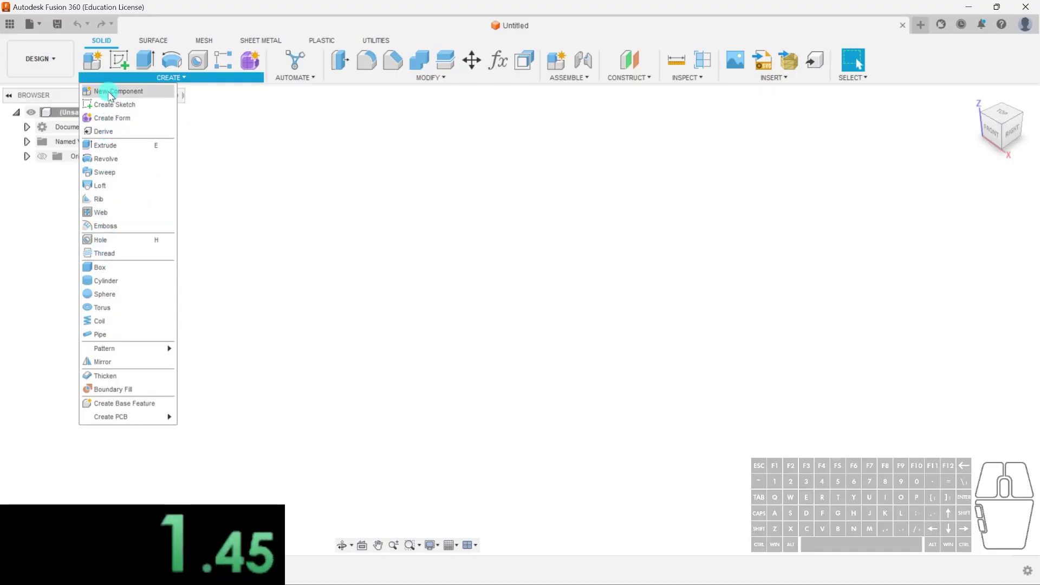
# - Sketch a nearly square two-point rectangle around the origin on the front origin plane
pyautogui.click(119, 63)
pyautogui.click(545, 308)
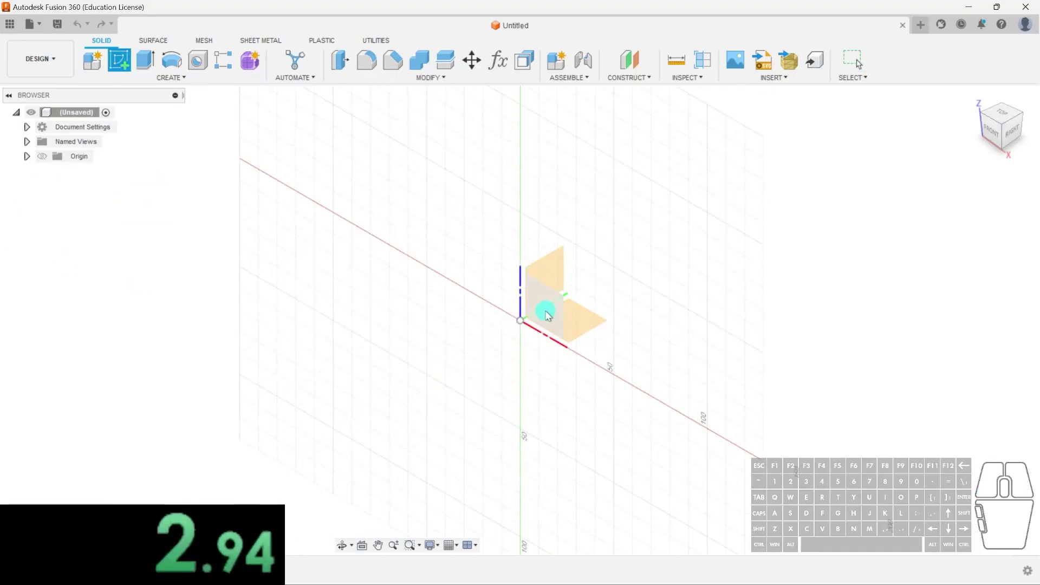
pyautogui.click(119, 60)
pyautogui.click(441, 224)
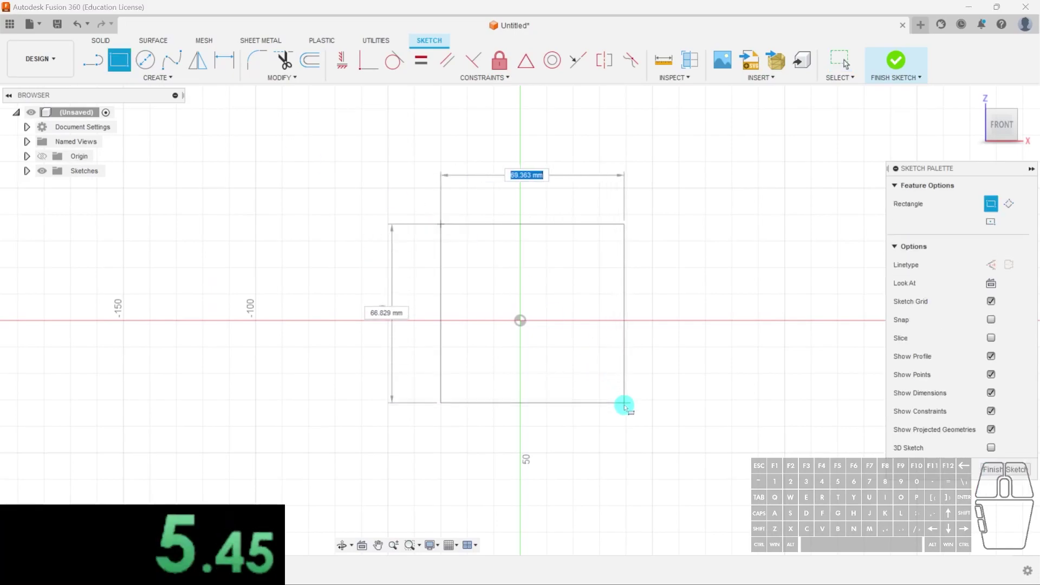
pyautogui.click(601, 400)
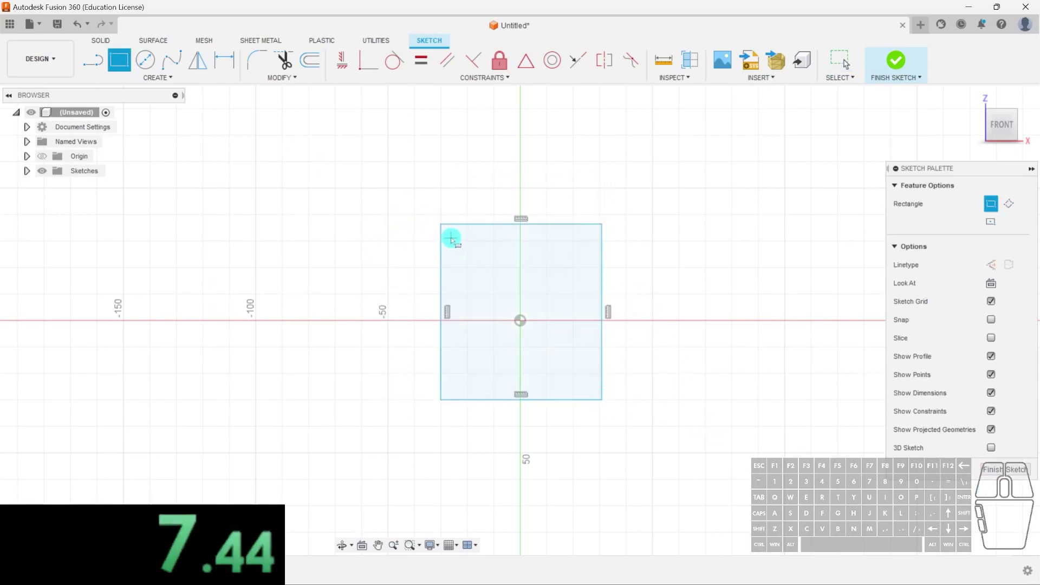
# - Offset the rectangle outward by 3 mm and finish the sketch
pyautogui.click(315, 71)
pyautogui.click(507, 225)
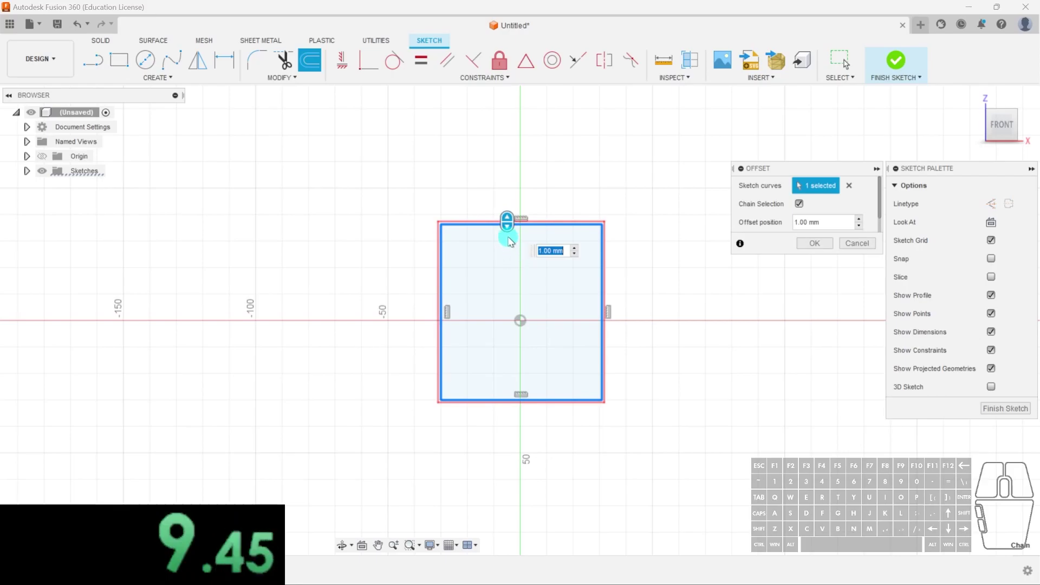
pyautogui.moveTo(510, 237); pyautogui.dragTo(622, 260)
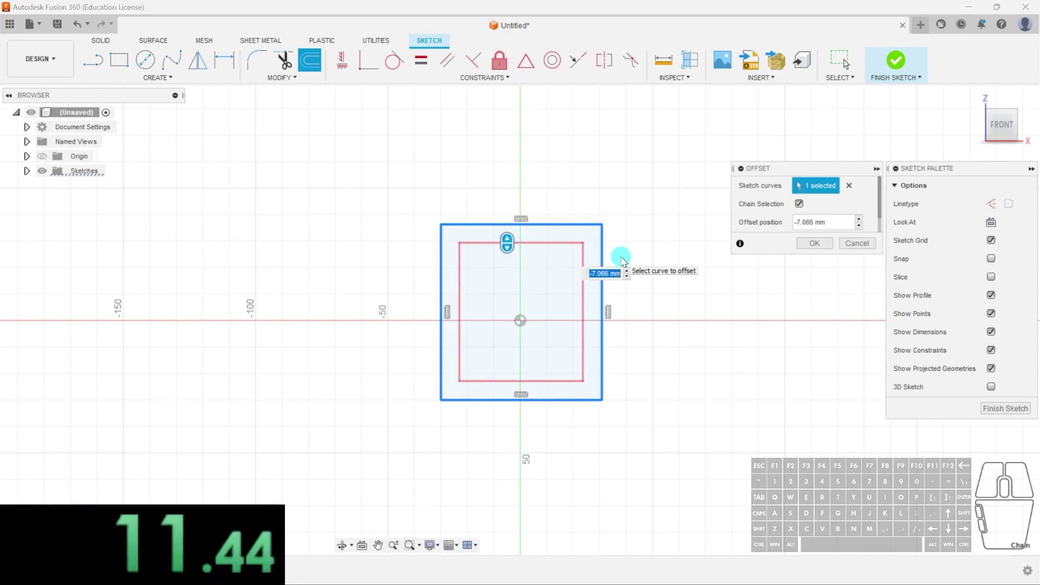
pyautogui.write('3')
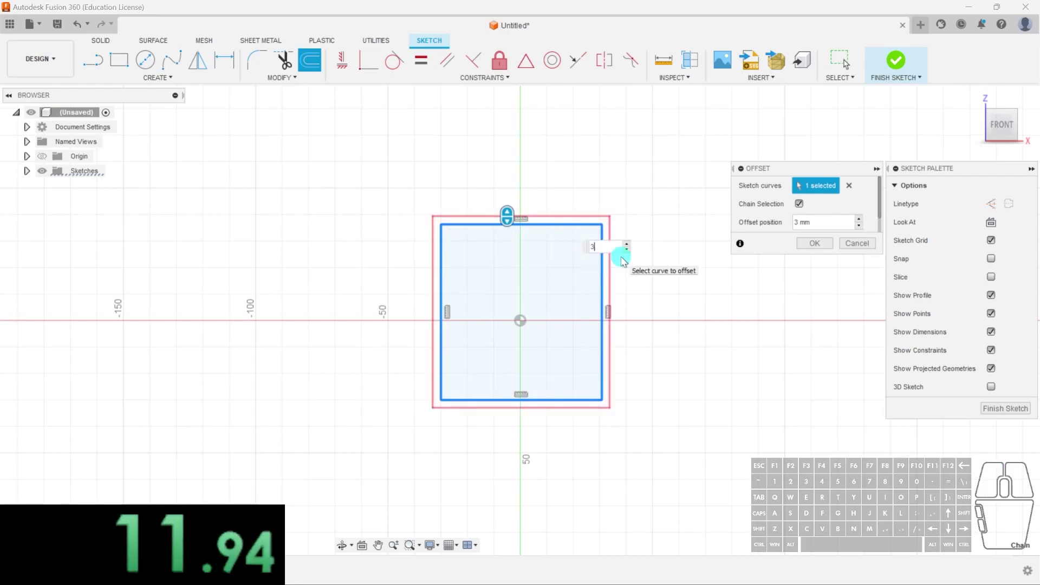
pyautogui.click(816, 243)
pyautogui.scroll(2, 563, 260)
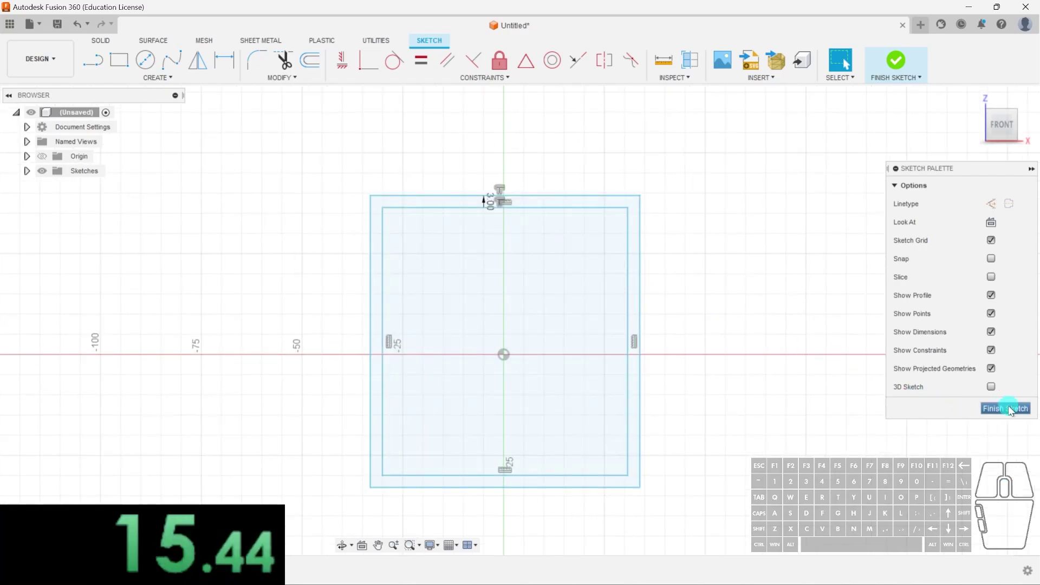
pyautogui.click(1011, 410)
# - Extrude the band between the two rectangles as a new body to form a hollow, open-fronted box
pyautogui.moveTo(673, 311)
pyautogui.keyDown('shift'); pyautogui.mouseDown(button='middle')
pyautogui.moveTo(643, 328)
pyautogui.moveTo(619, 289)
pyautogui.mouseUp(button='middle'); pyautogui.keyUp('shift')
pyautogui.click(610, 286)
pyautogui.press('e')
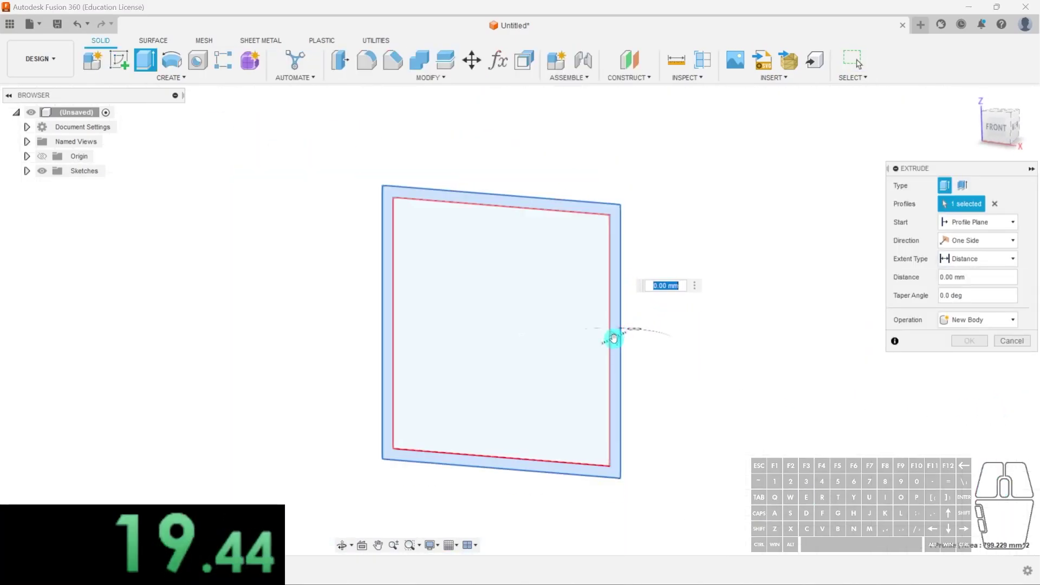
pyautogui.moveTo(614, 339); pyautogui.dragTo(673, 297)
pyautogui.click(970, 341)
pyautogui.keyDown('shift'); pyautogui.moveTo(587, 388); pyautogui.dragTo(578, 353, button='middle'); pyautogui.keyUp('shift')
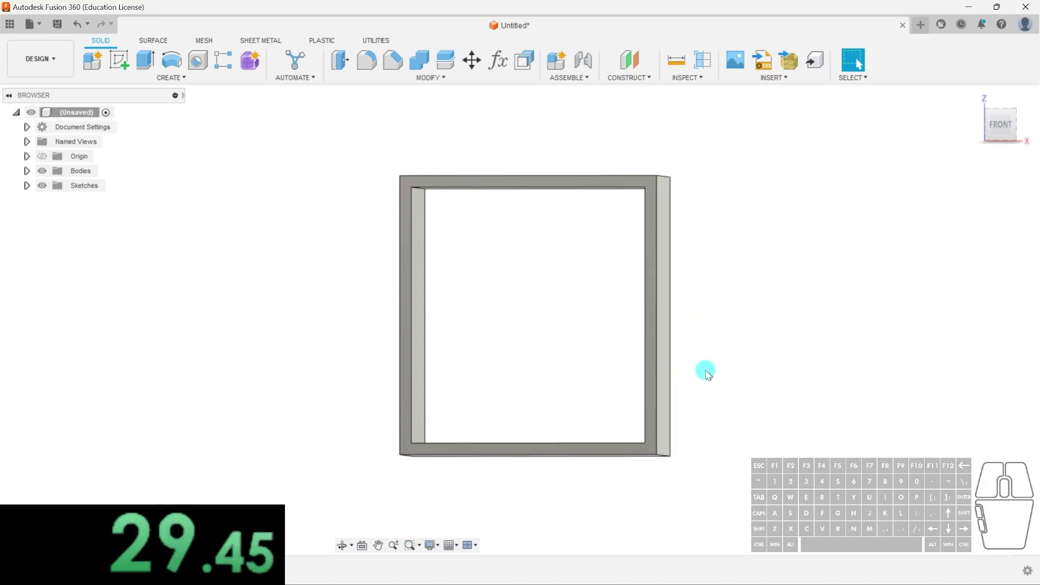
# - Split the box body into upper and lower halves with the horizontal origin plane
pyautogui.click(999, 126)
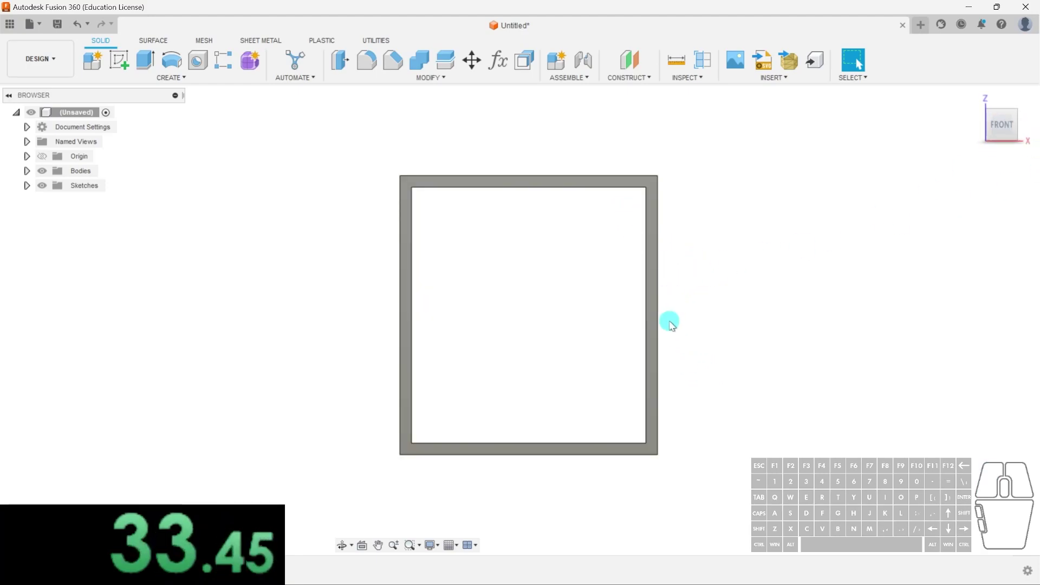
pyautogui.keyDown('shift'); pyautogui.moveTo(489, 129); pyautogui.dragTo(444, 154, button='middle'); pyautogui.keyUp('shift')
pyautogui.click(437, 77)
pyautogui.click(445, 62)
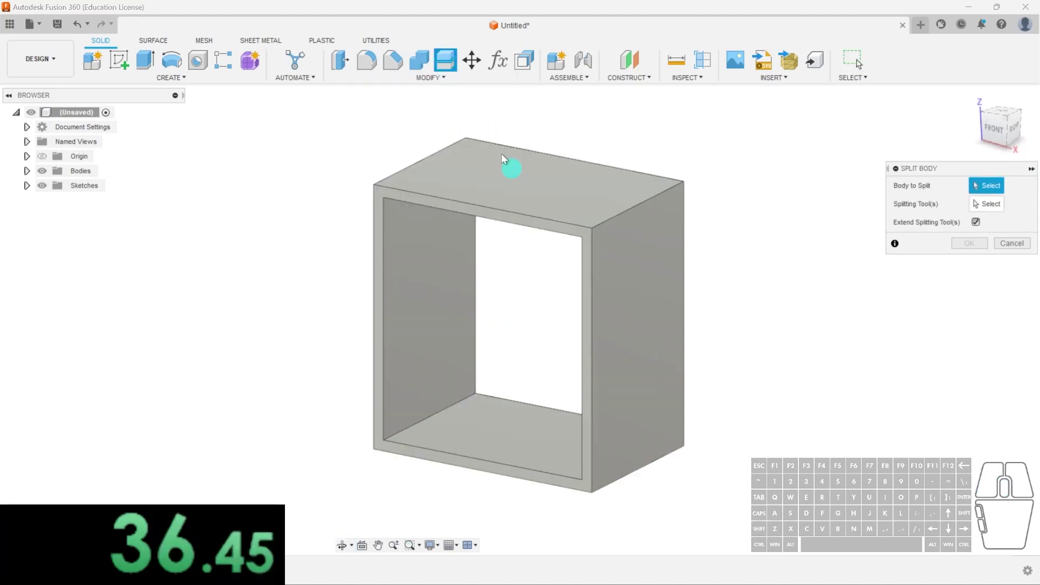
pyautogui.click(632, 259)
pyautogui.click(978, 206)
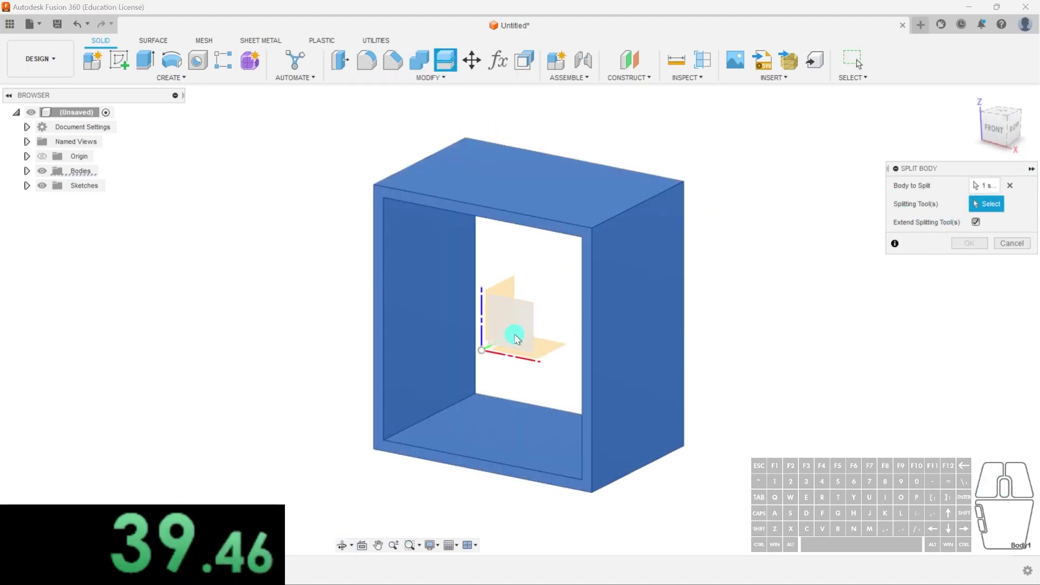
pyautogui.click(542, 342)
pyautogui.click(970, 243)
pyautogui.keyDown('shift'); pyautogui.moveTo(553, 433); pyautogui.dragTo(575, 409, button='middle'); pyautogui.keyUp('shift')
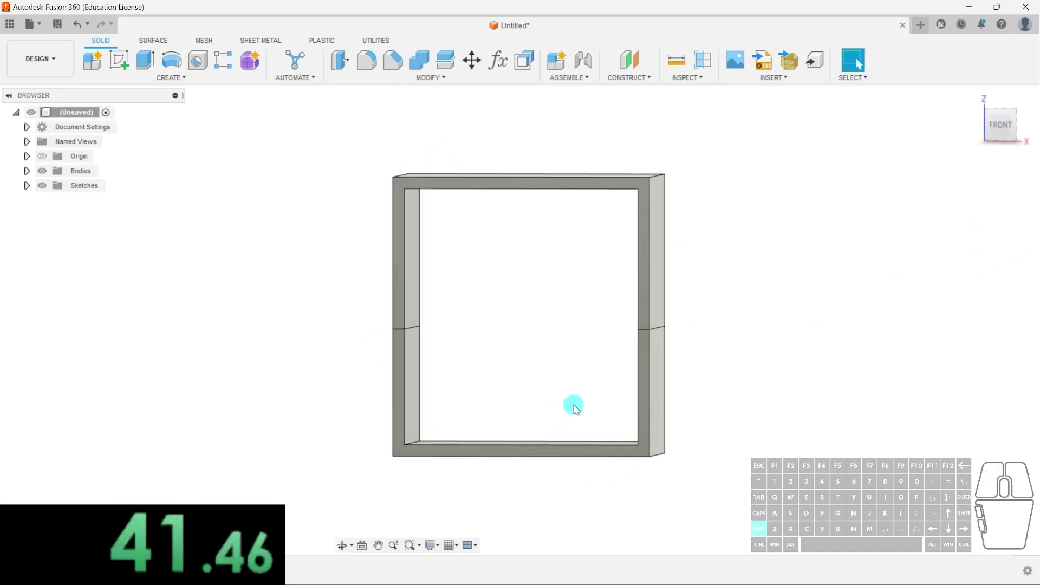
# - On the front origin plane, sketch a snap-hook outline with parallel sloped edges, crossing the right wall below the split and ending on its inner face above
pyautogui.click(1000, 125)
pyautogui.moveTo(651, 383); pyautogui.dragTo(640, 333, button='middle')
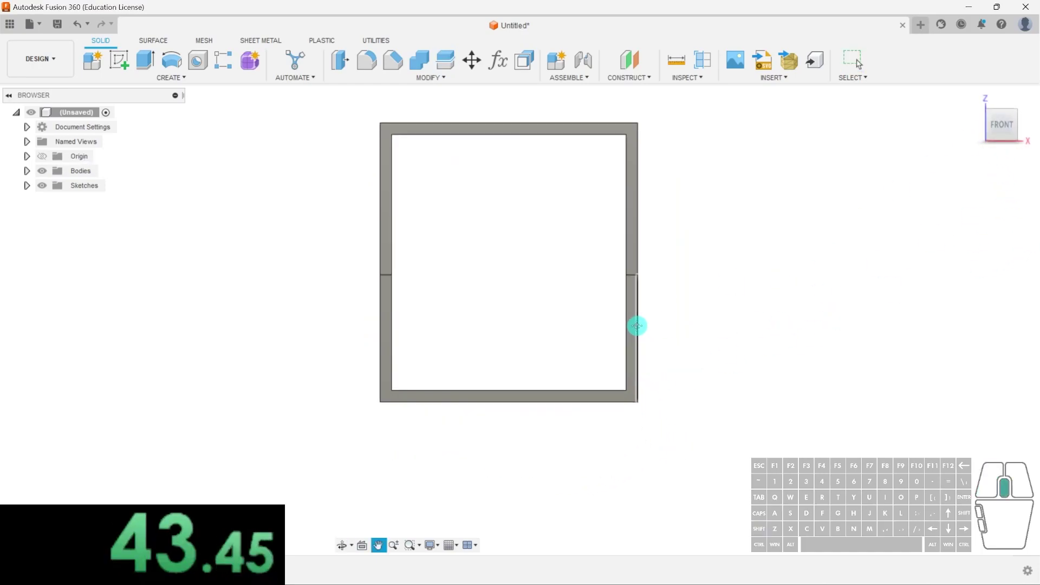
pyautogui.scroll(5, 640, 333)
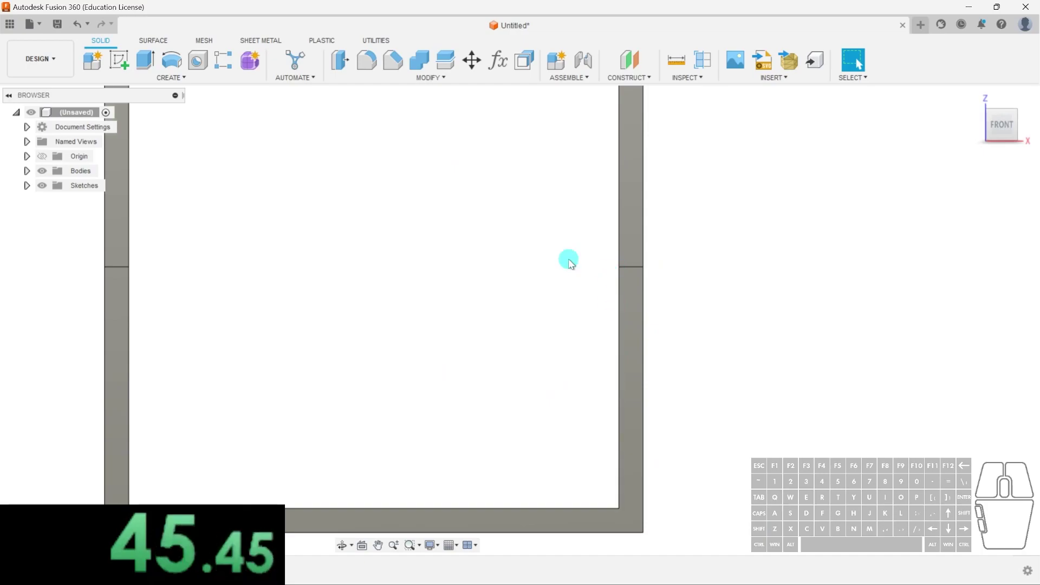
pyautogui.click(112, 64)
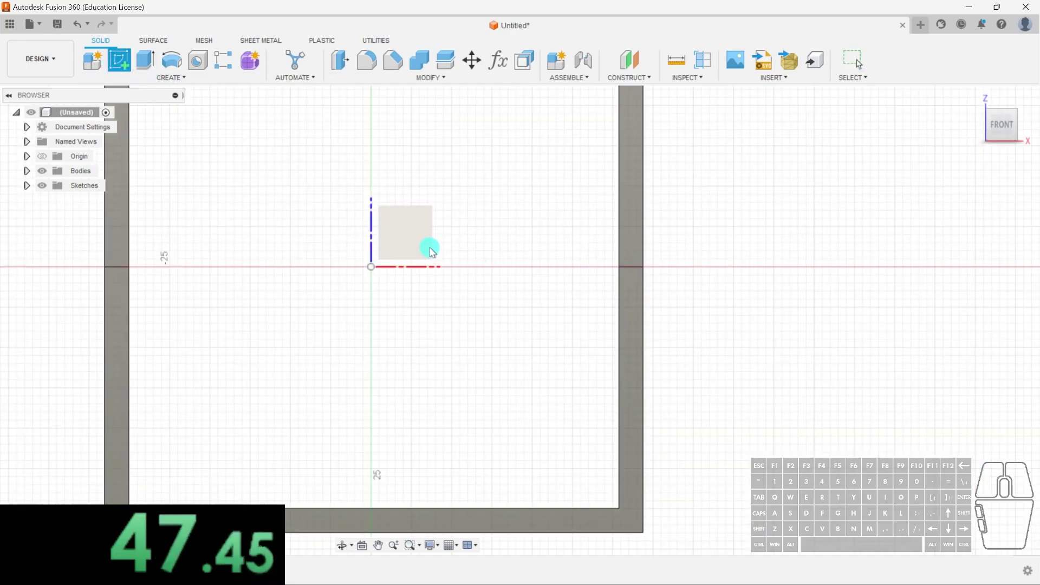
pyautogui.click(430, 246)
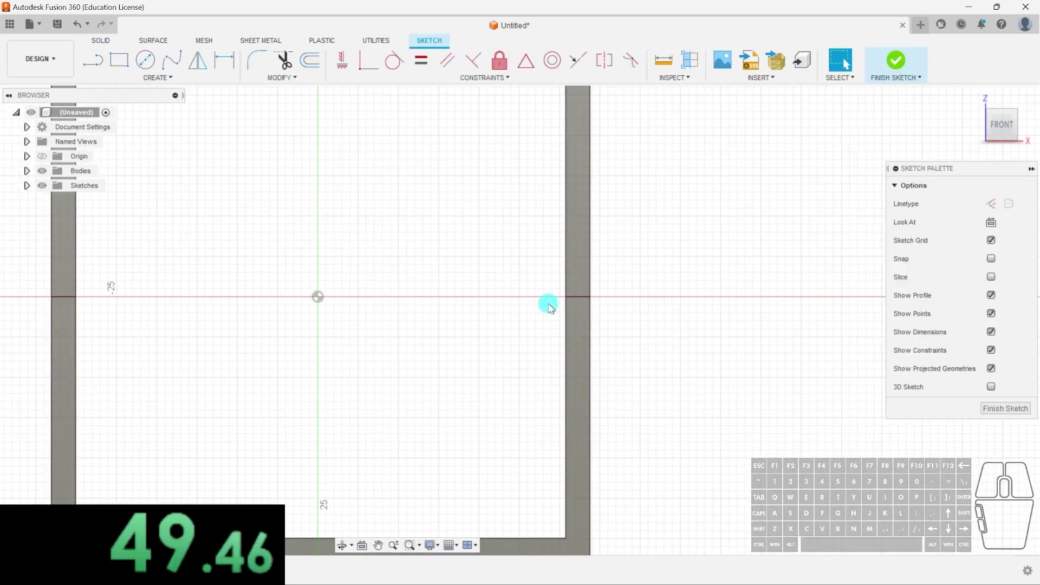
pyautogui.click(93, 60)
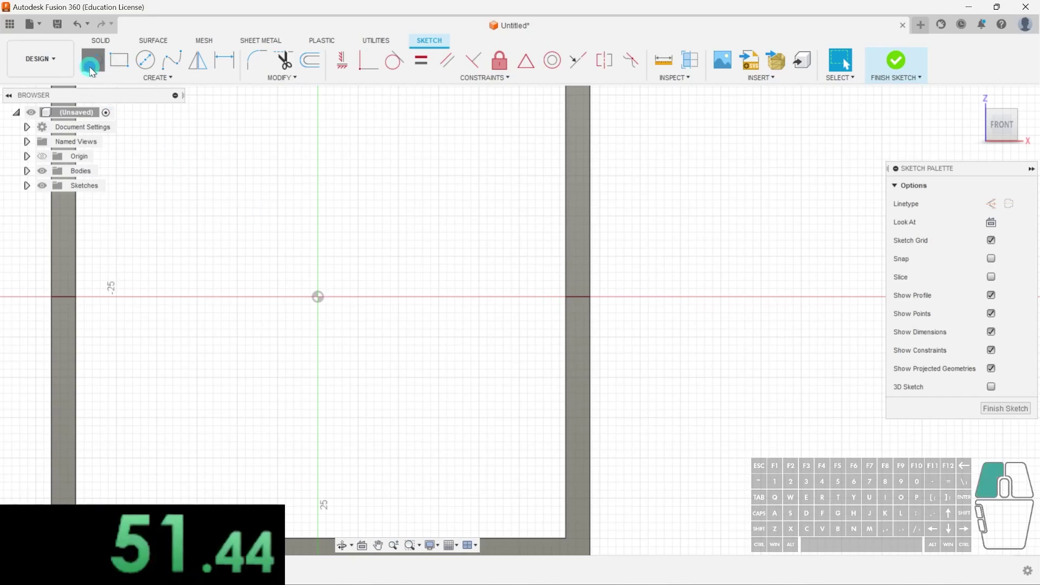
pyautogui.click(557, 322)
pyautogui.click(604, 322)
pyautogui.click(603, 343)
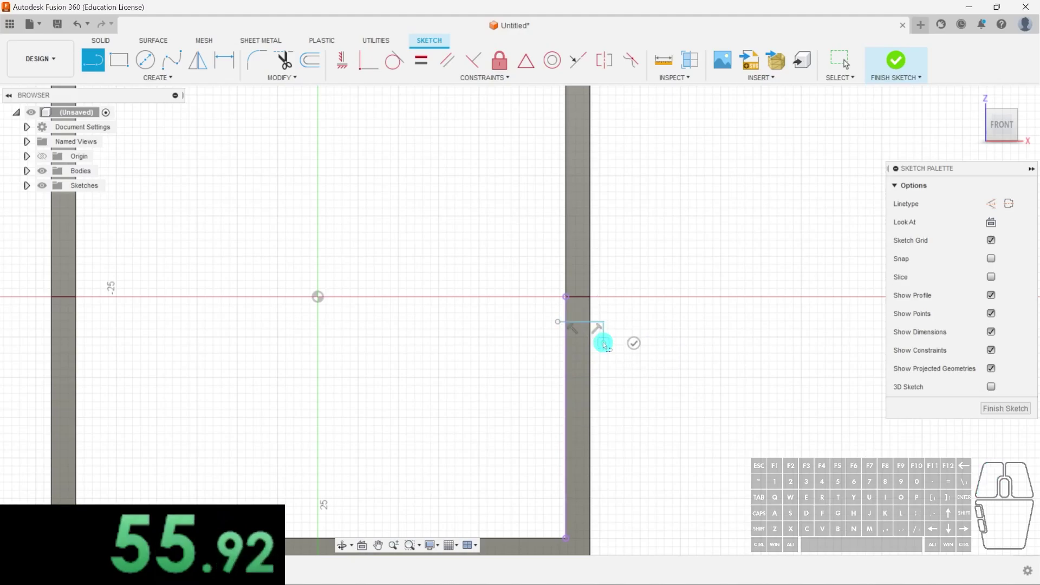
pyautogui.click(557, 390)
pyautogui.click(538, 390)
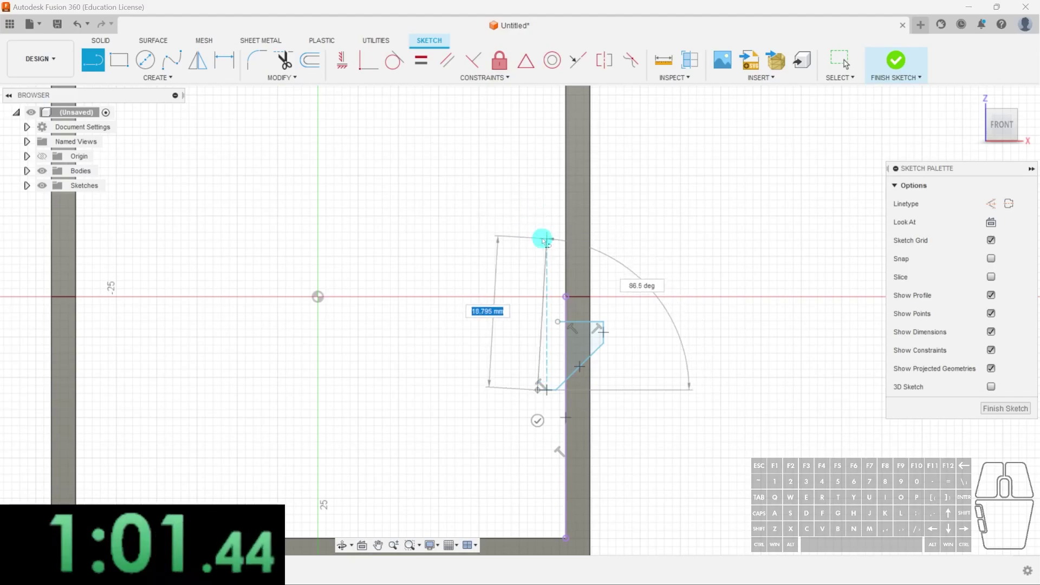
pyautogui.click(538, 229)
pyautogui.click(566, 203)
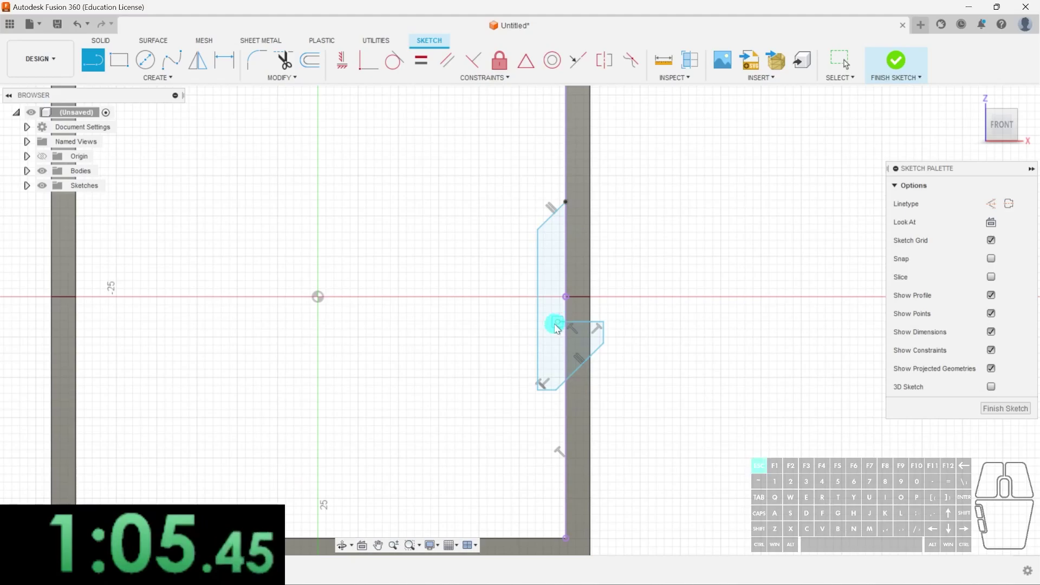
pyautogui.press('Escape')
# - Trim the hook's upper horizontal edge back to the wall's inner face and close the profile with a line along that face
pyautogui.scroll(2, 558, 327)
pyautogui.press('t')
pyautogui.click(572, 313)
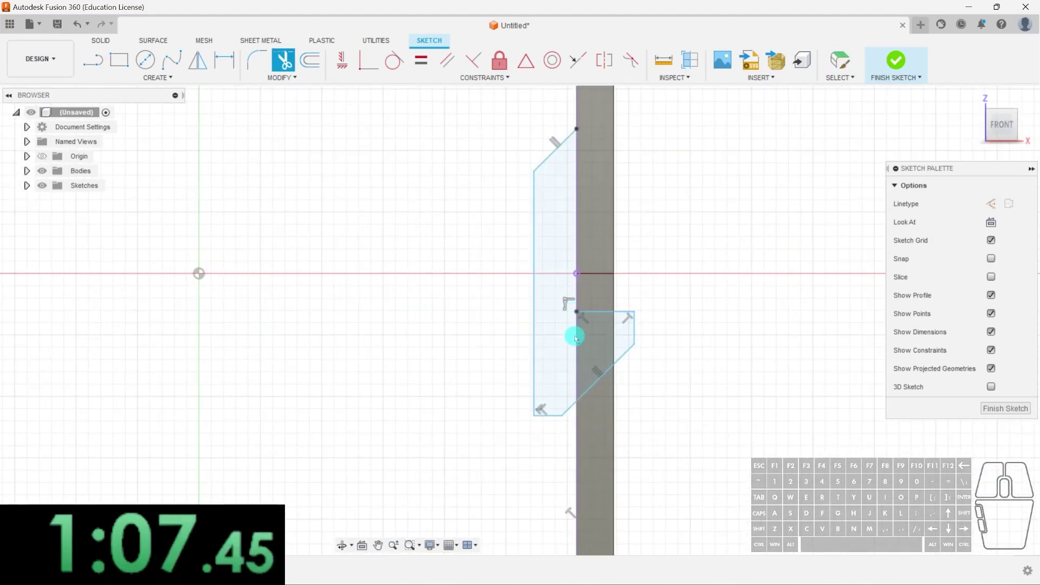
pyautogui.press('Escape')
pyautogui.click(577, 313)
pyautogui.click(576, 128)
pyautogui.press('Escape')
pyautogui.scroll(-3, 686, 287)
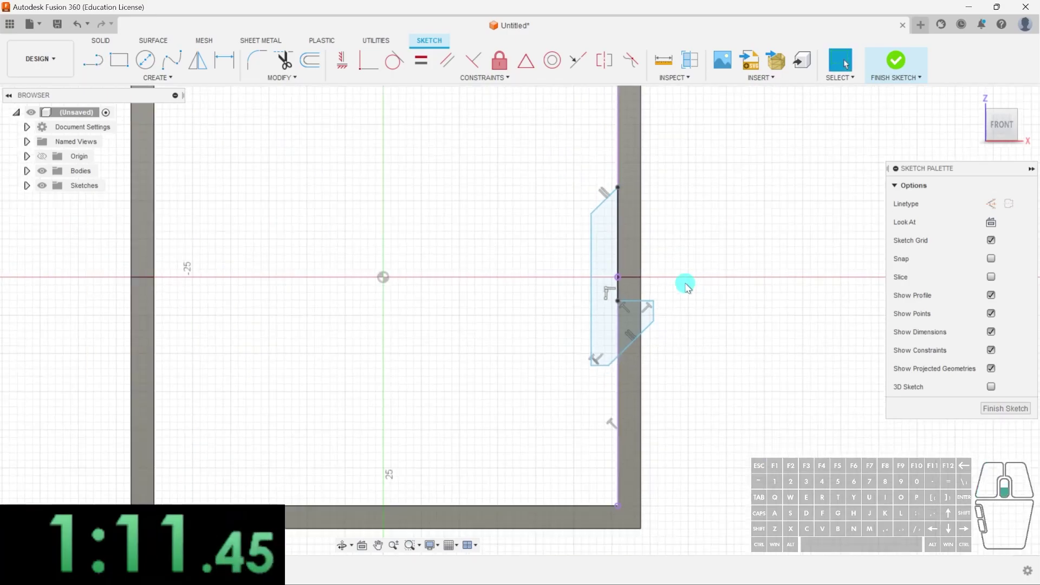
# - Delete the projected lower wall edge that divides the snap-hook profile, leaving the hook as one region
pyautogui.click(608, 320)
pyautogui.keyDown('shift'); pyautogui.click(638, 314); pyautogui.keyUp('shift')
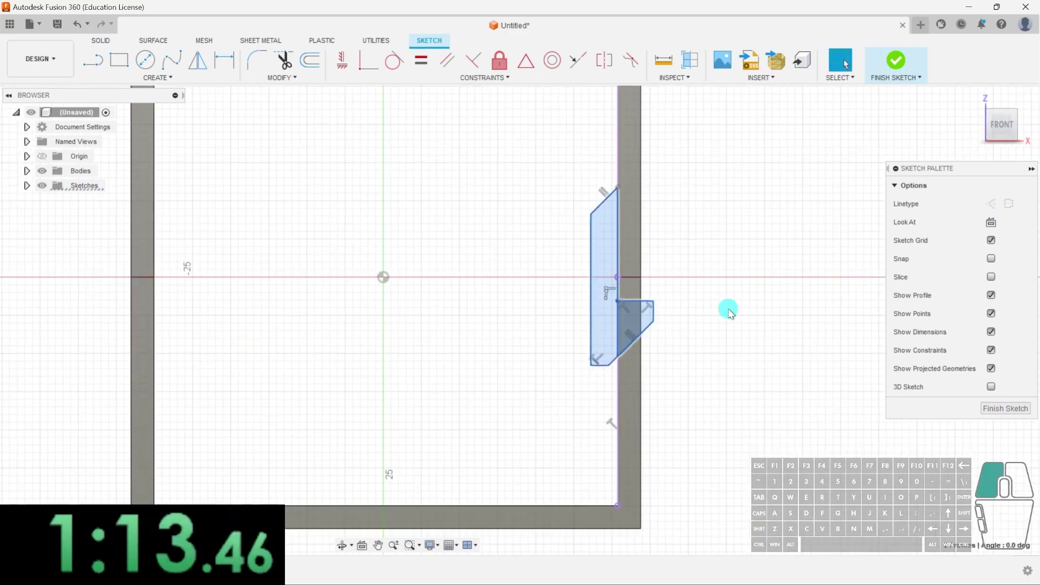
pyautogui.click(729, 312)
pyautogui.click(621, 323)
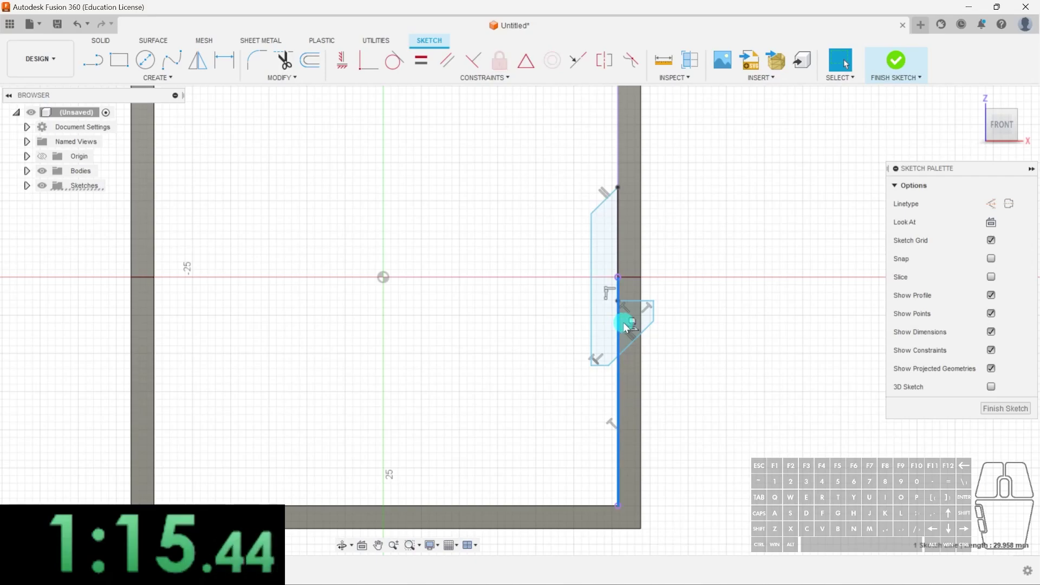
pyautogui.click(624, 321)
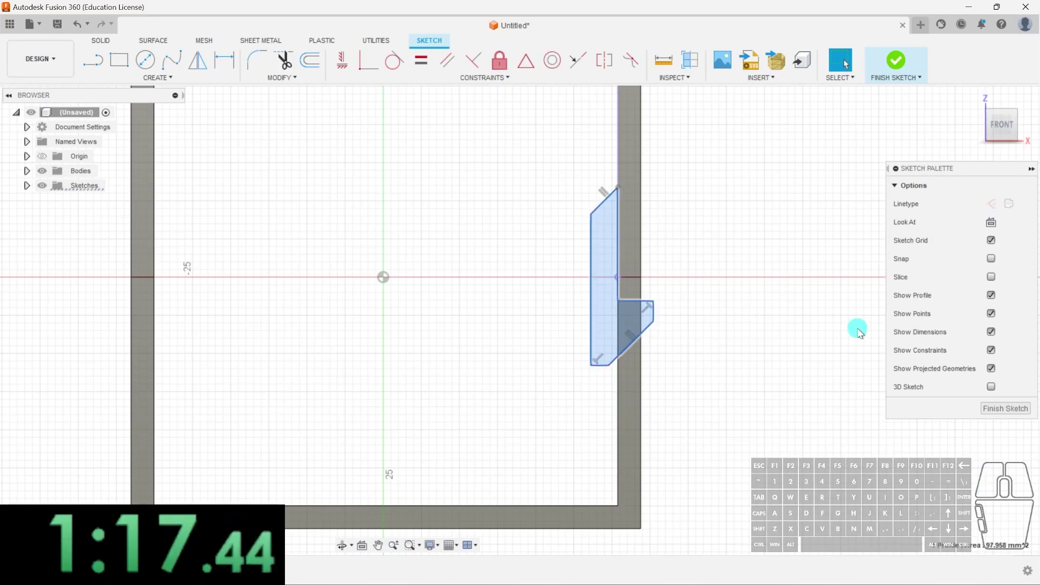
pyautogui.click(704, 351)
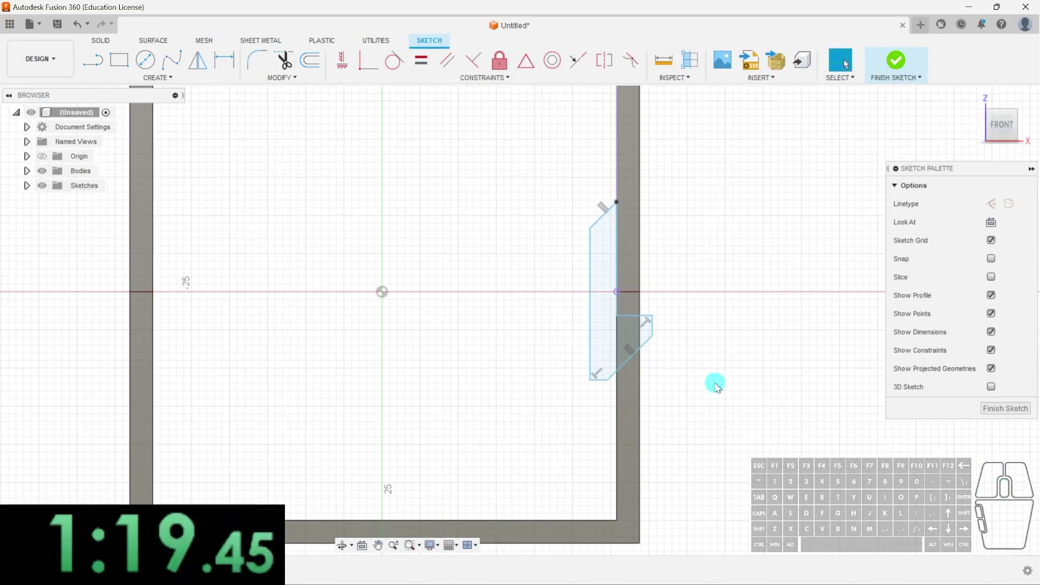
pyautogui.scroll(-1, 712, 374)
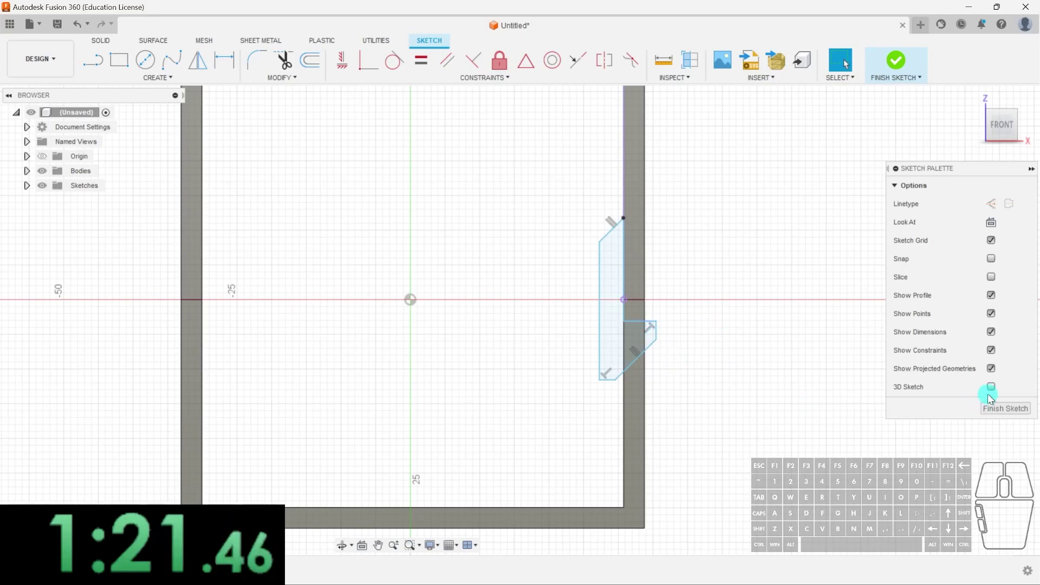
# - Draw a rectangle around the hook's latch where it passes through the lower wall and finish the sketch
pyautogui.click(120, 61)
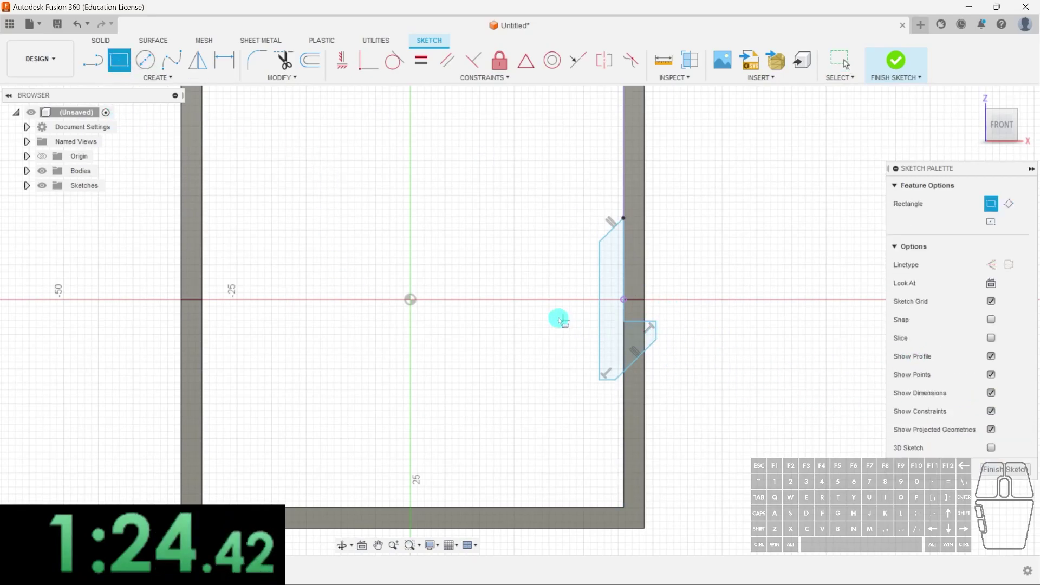
pyautogui.click(617, 314)
pyautogui.click(652, 374)
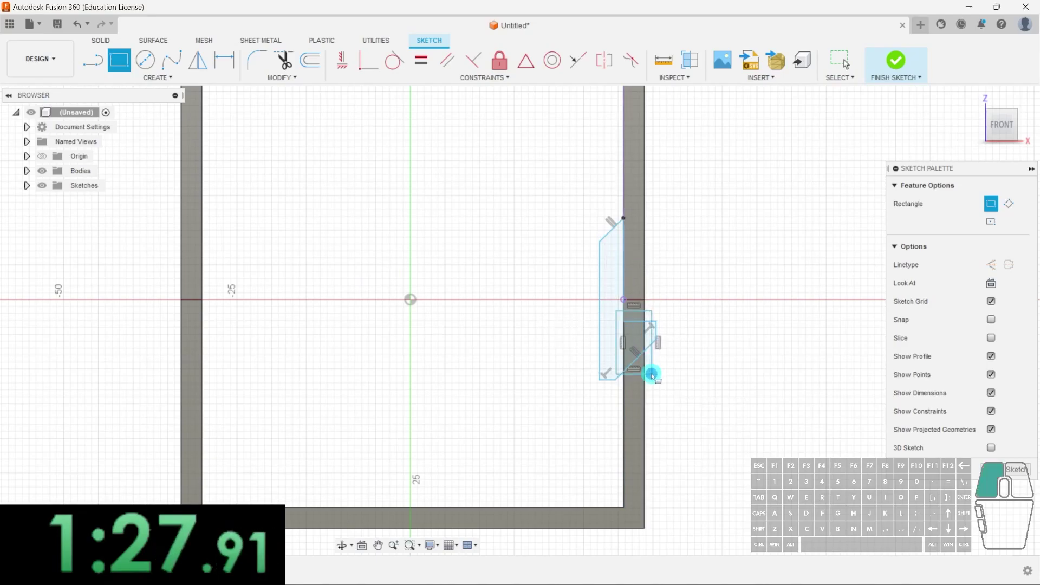
pyautogui.click(1016, 472)
# - Extrude the rectangle's three profile regions 6 mm as a cut to make the latch opening in the lower wall
pyautogui.keyDown('shift'); pyautogui.moveTo(685, 401); pyautogui.dragTo(557, 379, button='middle'); pyautogui.keyUp('shift')
pyautogui.press('e')
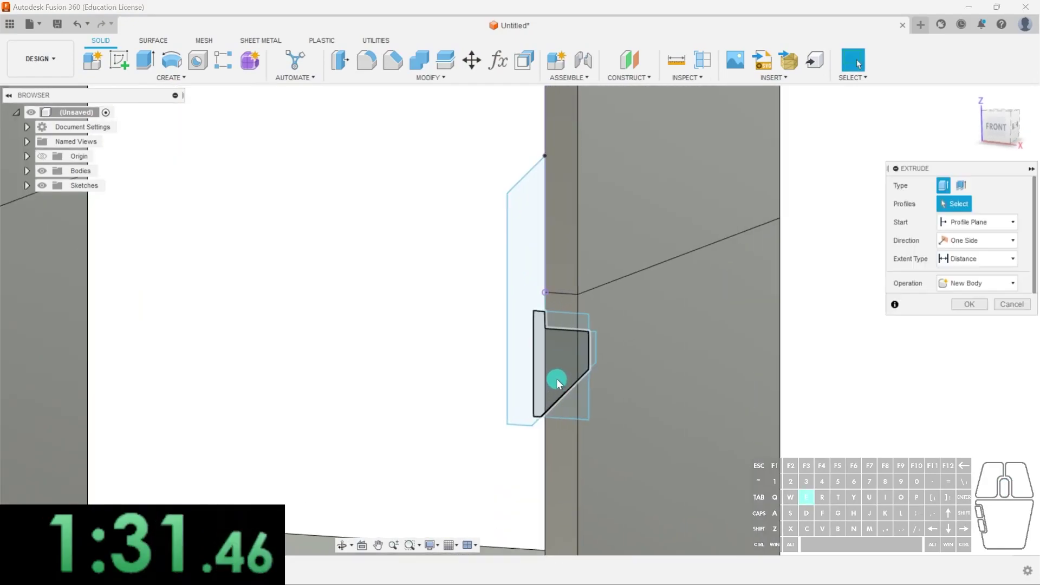
pyautogui.scroll(2, 533, 338)
pyautogui.click(556, 324)
pyautogui.click(580, 428)
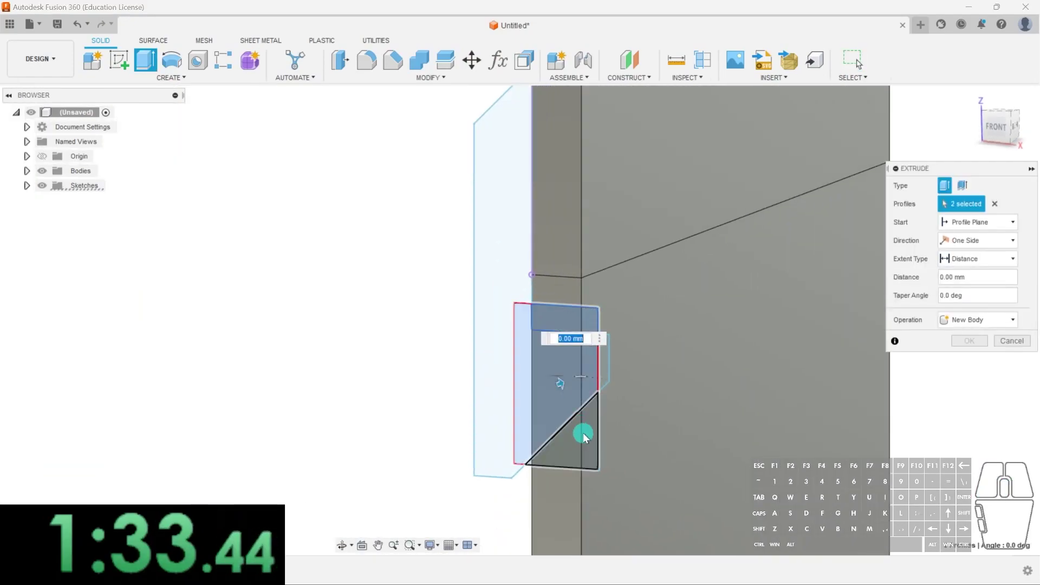
pyautogui.click(580, 380)
pyautogui.moveTo(569, 426); pyautogui.dragTo(621, 405)
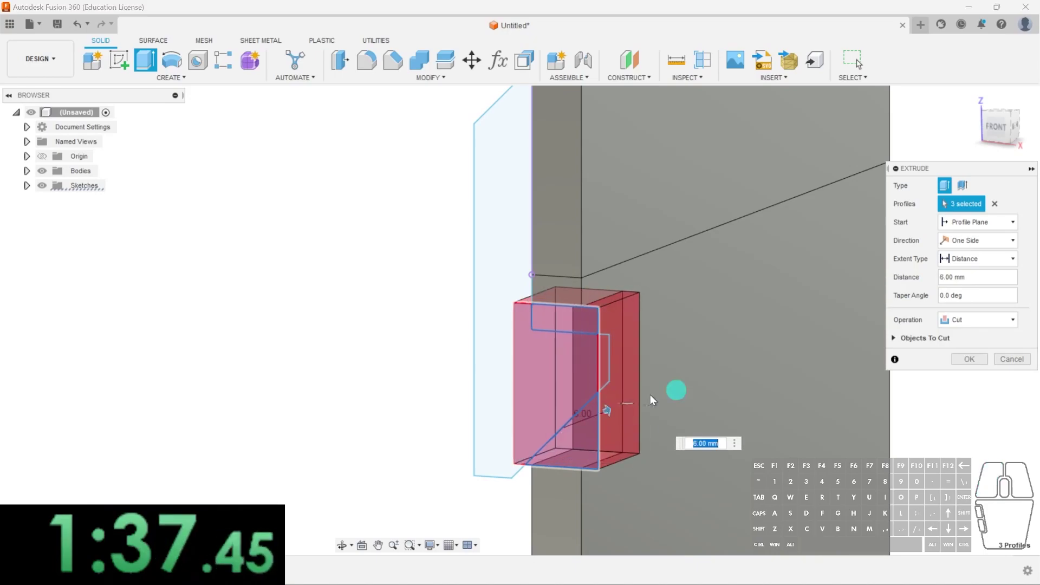
pyautogui.click(968, 361)
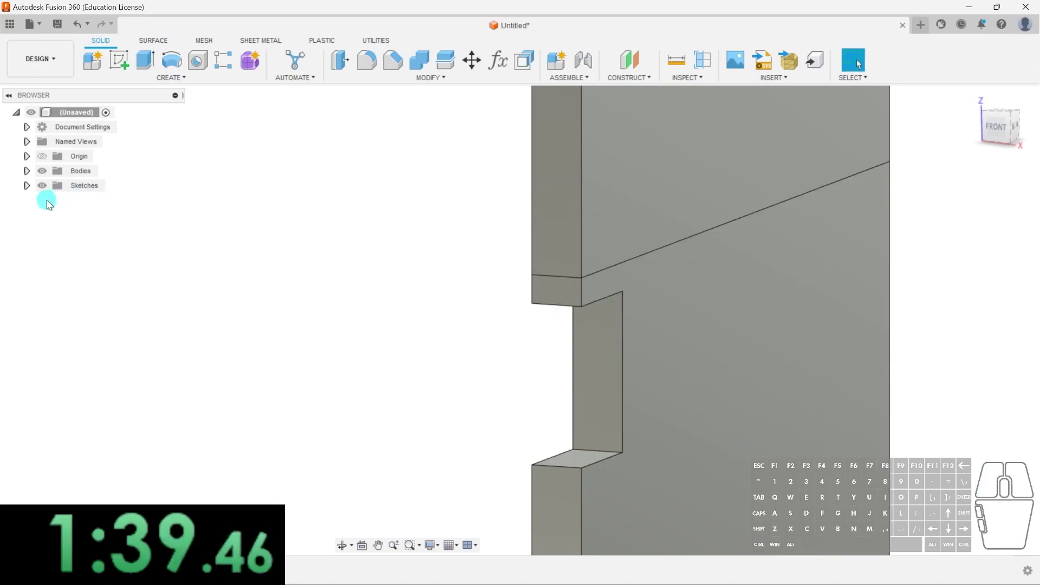
# - Show the sketch containing the snap-hook profile again
pyautogui.click(28, 186)
pyautogui.click(52, 214)
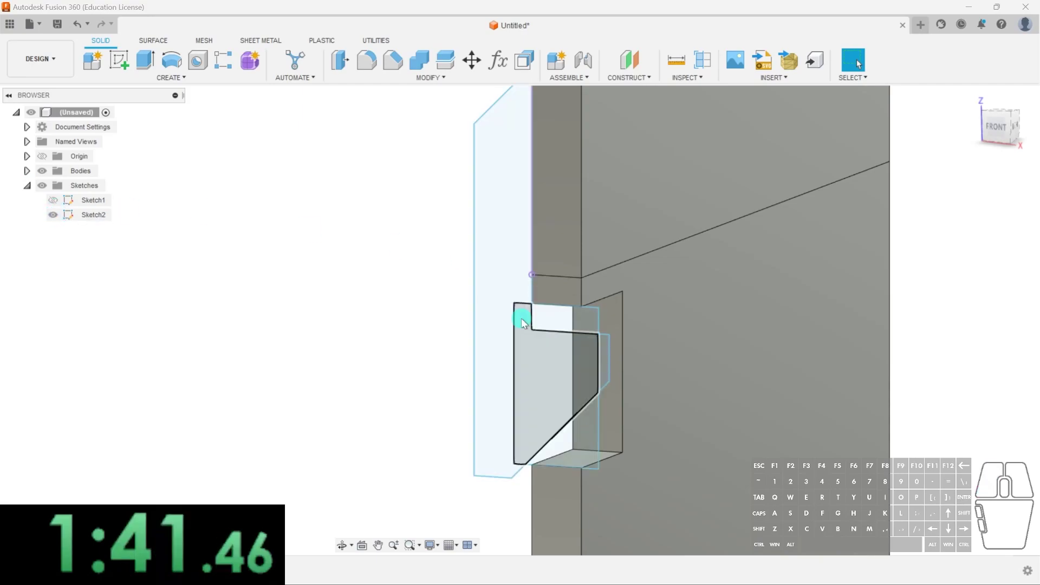
# - Set up a 5 mm Join extrusion of the three profiles that form the snap hook, directed into the box along the wall
pyautogui.press('e')
pyautogui.click(507, 254)
pyautogui.click(542, 347)
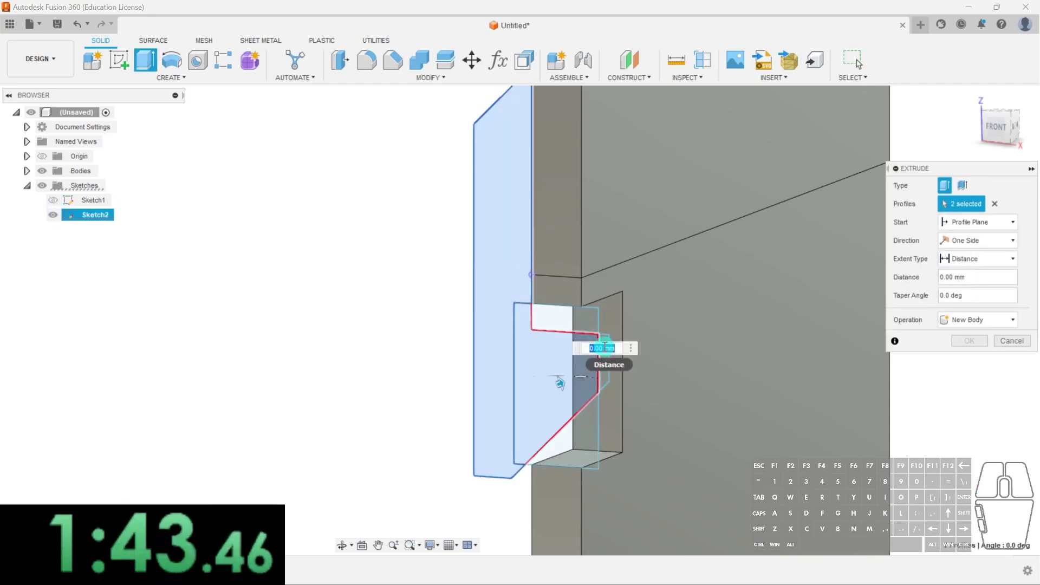
pyautogui.scroll(3, 604, 339)
pyautogui.click(602, 334)
pyautogui.scroll(-3, 522, 351)
pyautogui.keyDown('shift'); pyautogui.moveTo(523, 353); pyautogui.dragTo(576, 346, button='middle'); pyautogui.keyUp('shift')
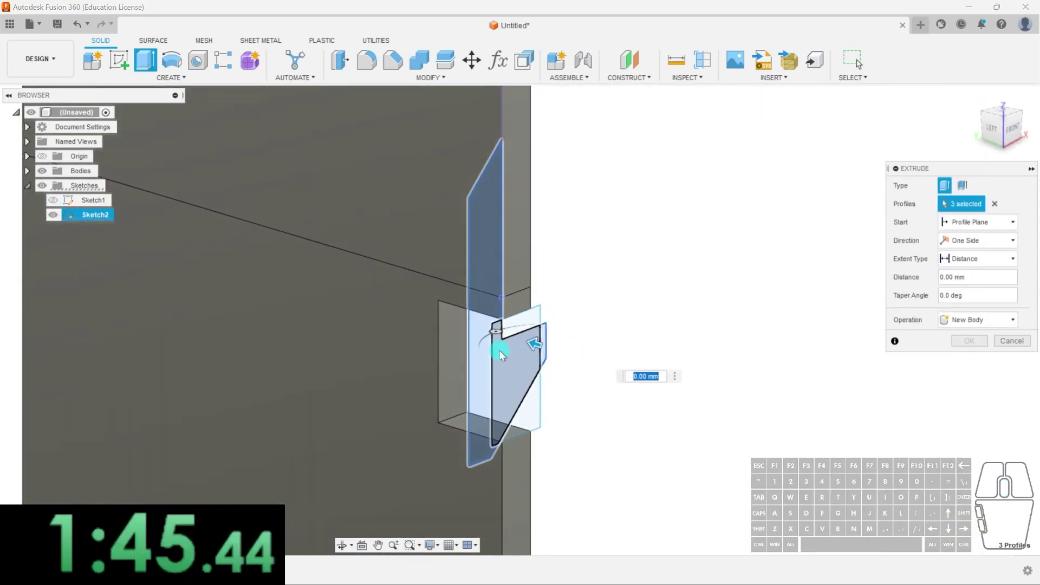
pyautogui.moveTo(522, 348); pyautogui.dragTo(457, 340)
pyautogui.keyDown('shift'); pyautogui.moveTo(456, 340); pyautogui.dragTo(530, 405, button='middle'); pyautogui.keyUp('shift')
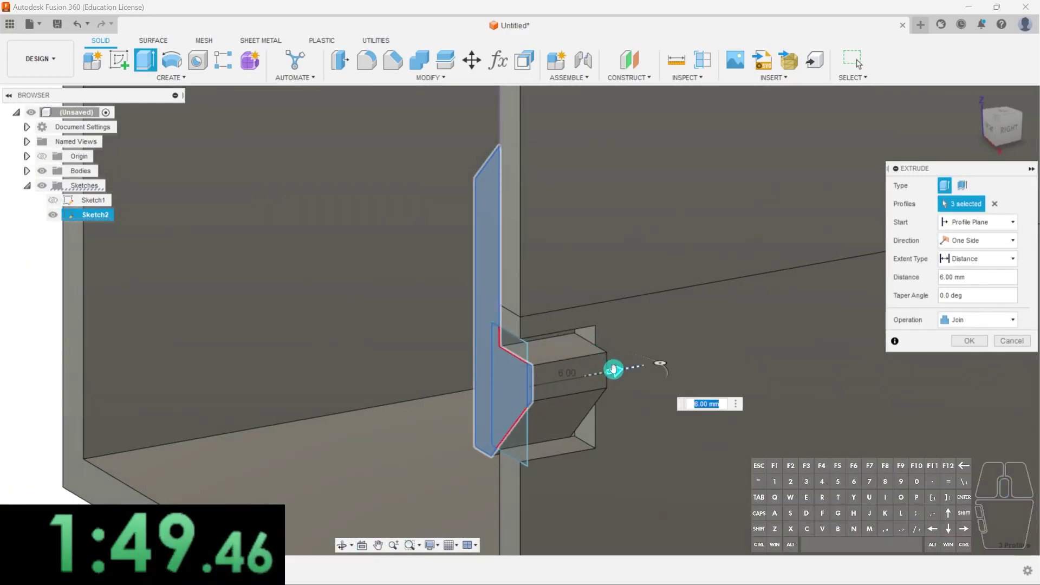
pyautogui.moveTo(614, 370); pyautogui.dragTo(603, 368)
pyautogui.click(975, 343)
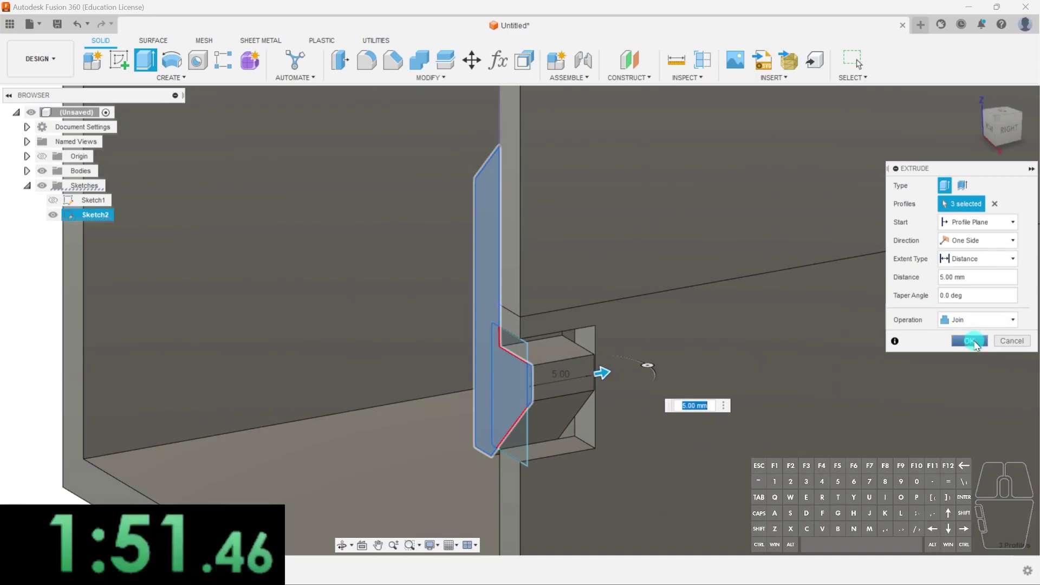
# - Hide the lower box body and complete the extrusion so the hook joins only the upper body
pyautogui.click(26, 171)
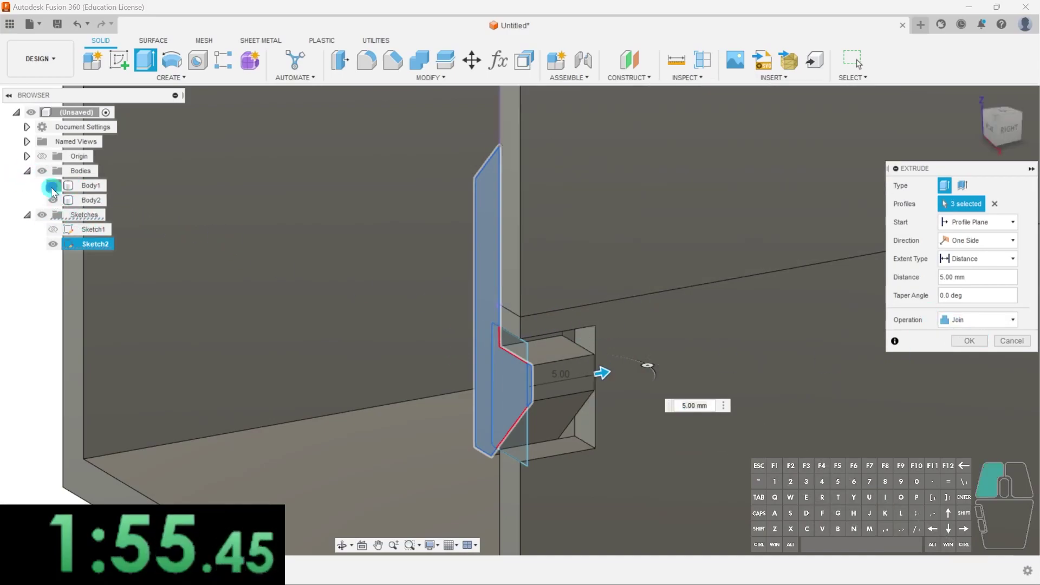
pyautogui.click(53, 186)
pyautogui.click(969, 341)
pyautogui.scroll(-4, 631, 328)
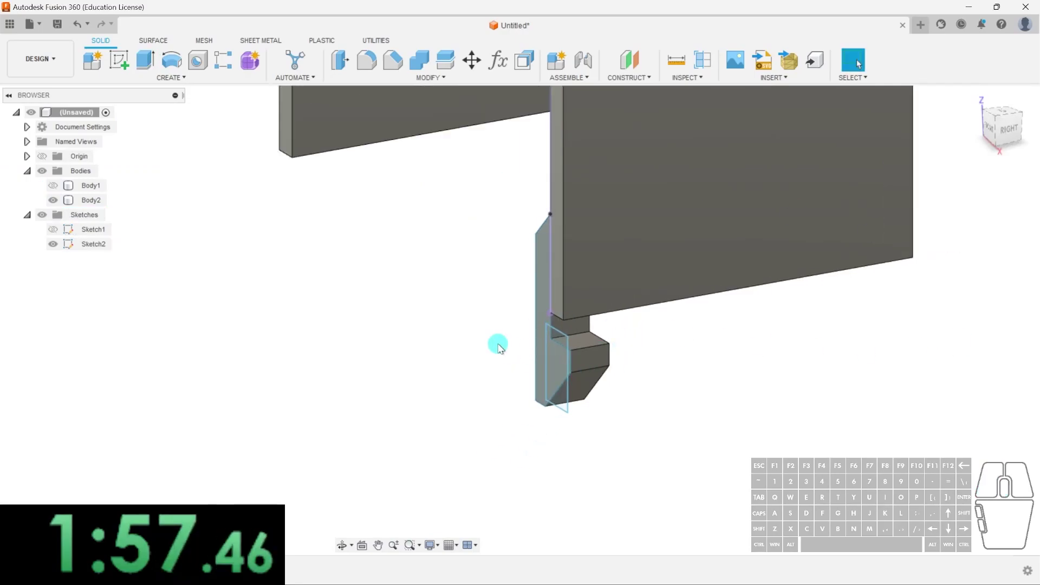
# - Show the lower box body again and check how the hook's latch sits in the wall opening
pyautogui.click(53, 185)
pyautogui.keyDown('shift'); pyautogui.moveTo(668, 398); pyautogui.dragTo(697, 382, button='middle'); pyautogui.keyUp('shift')
pyautogui.click(616, 266)
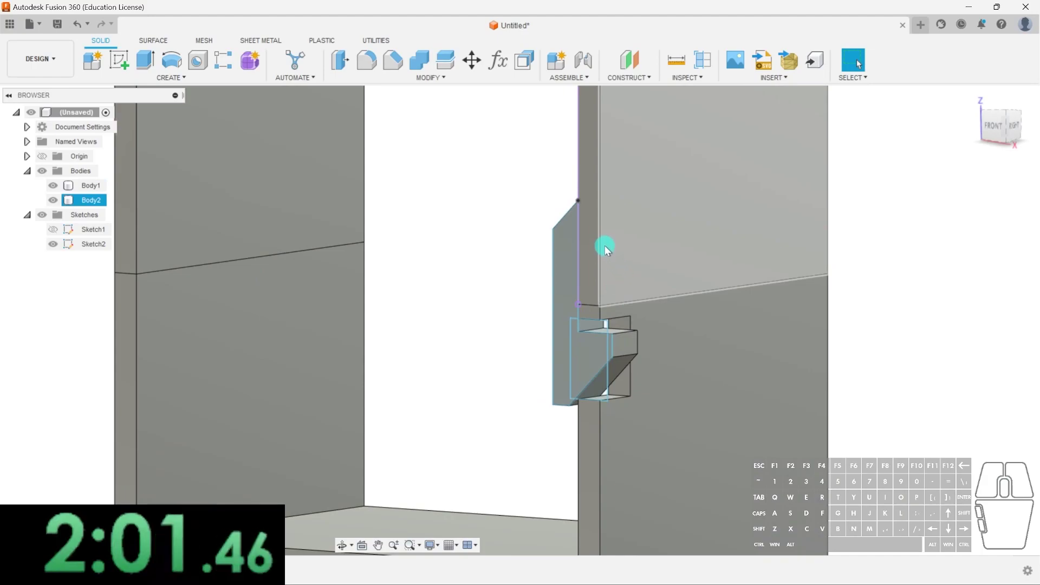
pyautogui.keyDown('shift'); pyautogui.moveTo(608, 325); pyautogui.dragTo(622, 304, button='middle'); pyautogui.keyUp('shift')
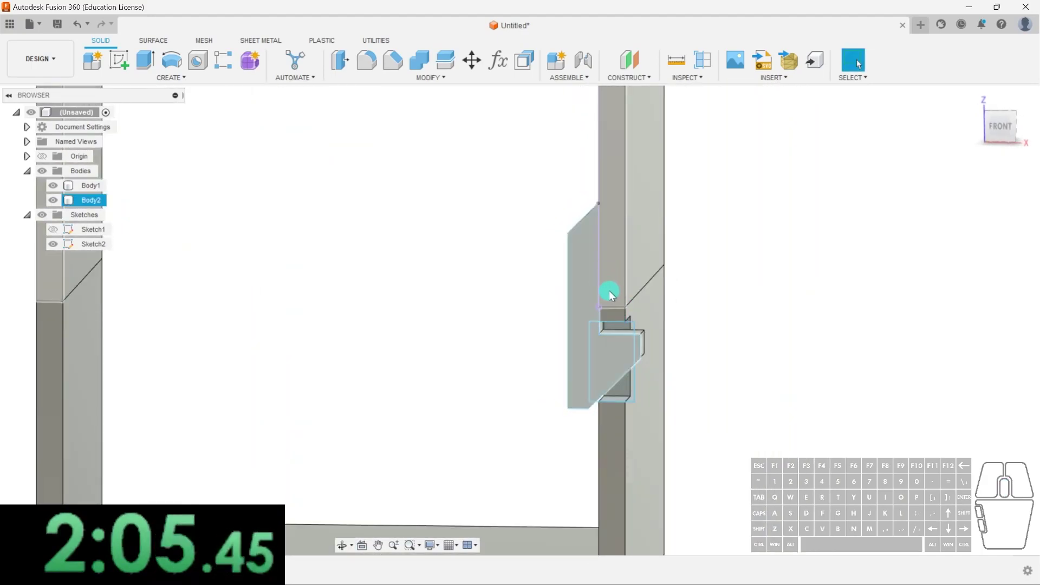
pyautogui.scroll(3, 630, 344)
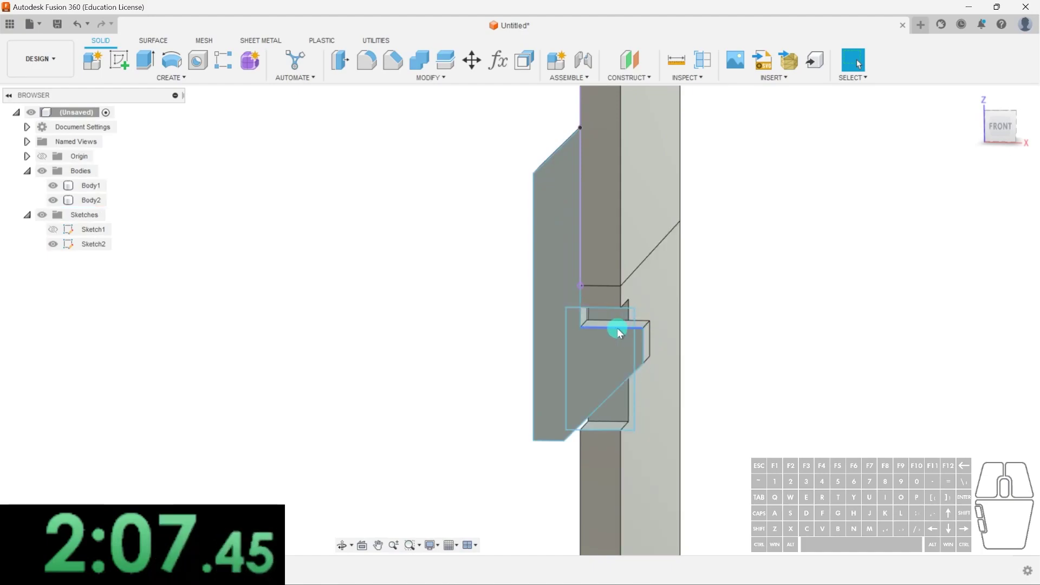
pyautogui.keyDown('shift'); pyautogui.moveTo(639, 333); pyautogui.dragTo(619, 351, button='middle'); pyautogui.keyUp('shift')
pyautogui.scroll(3, 626, 342)
# - Offset the latch's outer end face inward so the latch protrudes only slightly past the wall's outer face
pyautogui.click(523, 62)
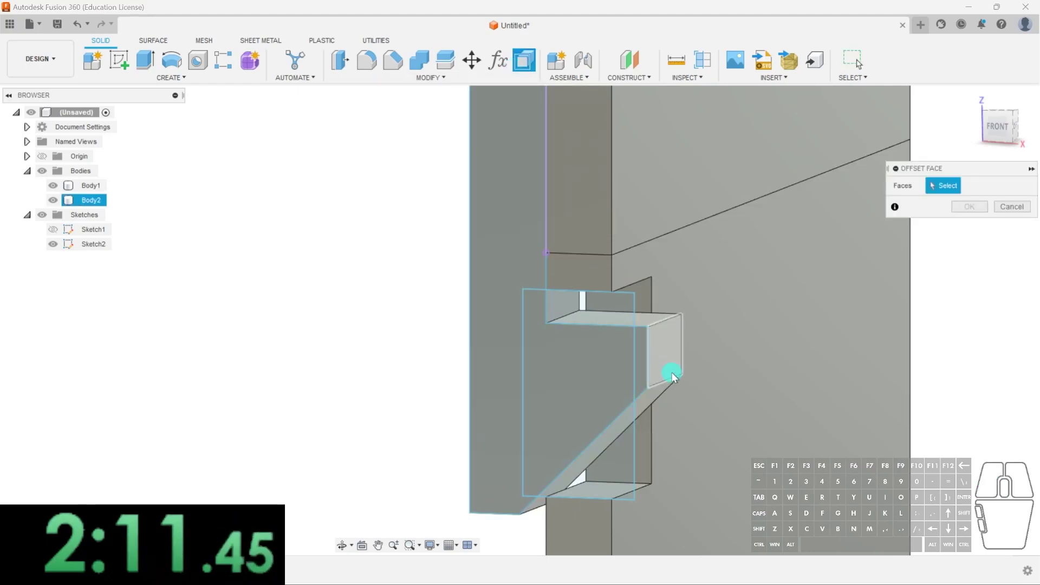
pyautogui.click(664, 381)
pyautogui.moveTo(668, 351); pyautogui.dragTo(639, 347)
pyautogui.keyDown('shift'); pyautogui.moveTo(580, 395); pyautogui.dragTo(646, 360, button='middle'); pyautogui.keyUp('shift')
pyautogui.moveTo(609, 350); pyautogui.dragTo(628, 349)
pyautogui.click(967, 224)
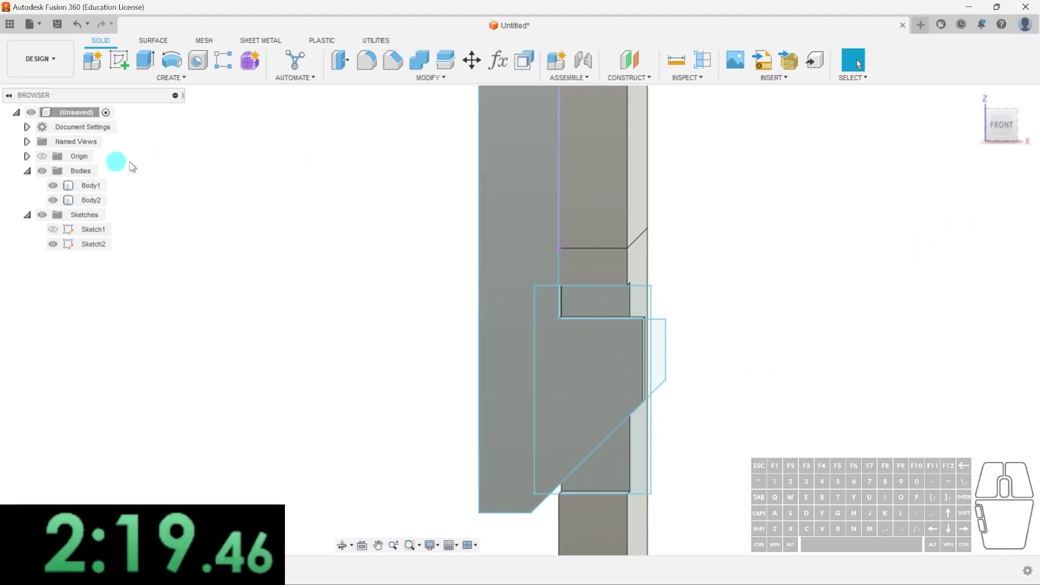
# - Hide the hook sketch and fillet the edge between the latch's outer end face and its sloped underside with a large radius
pyautogui.click(53, 244)
pyautogui.scroll(5, 645, 371)
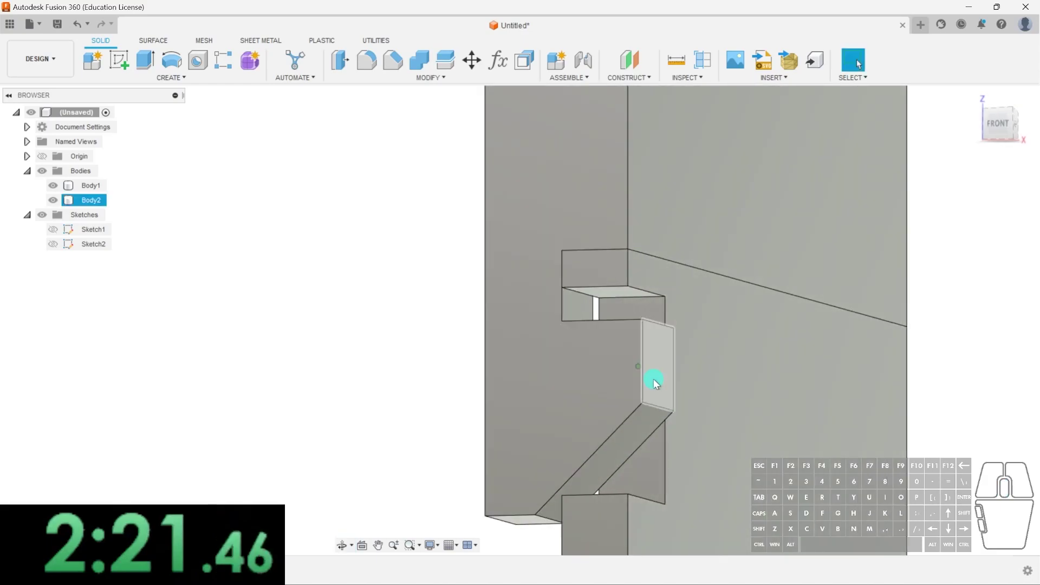
pyautogui.click(500, 379)
pyautogui.click(555, 306)
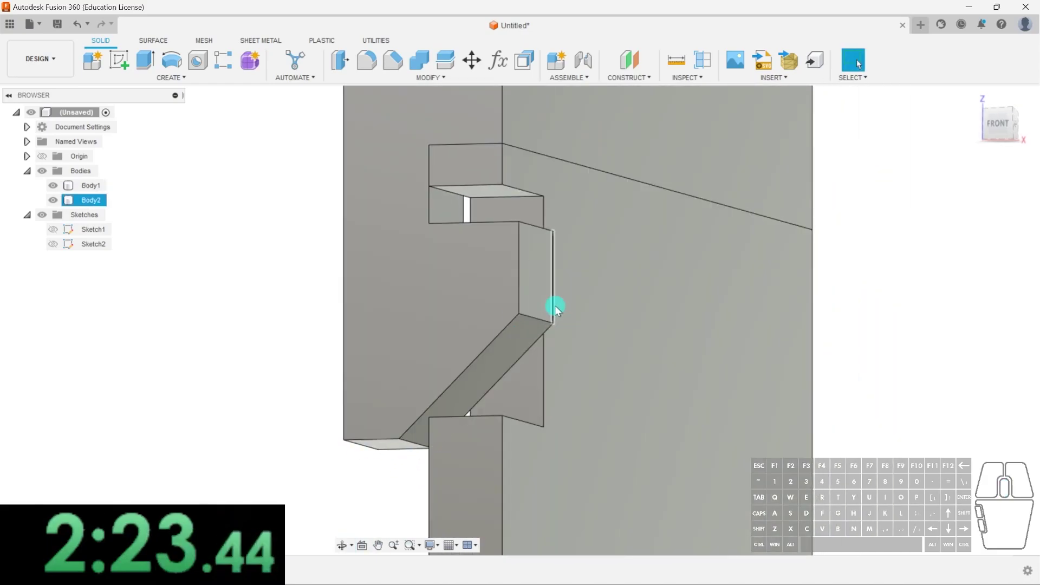
pyautogui.click(394, 174)
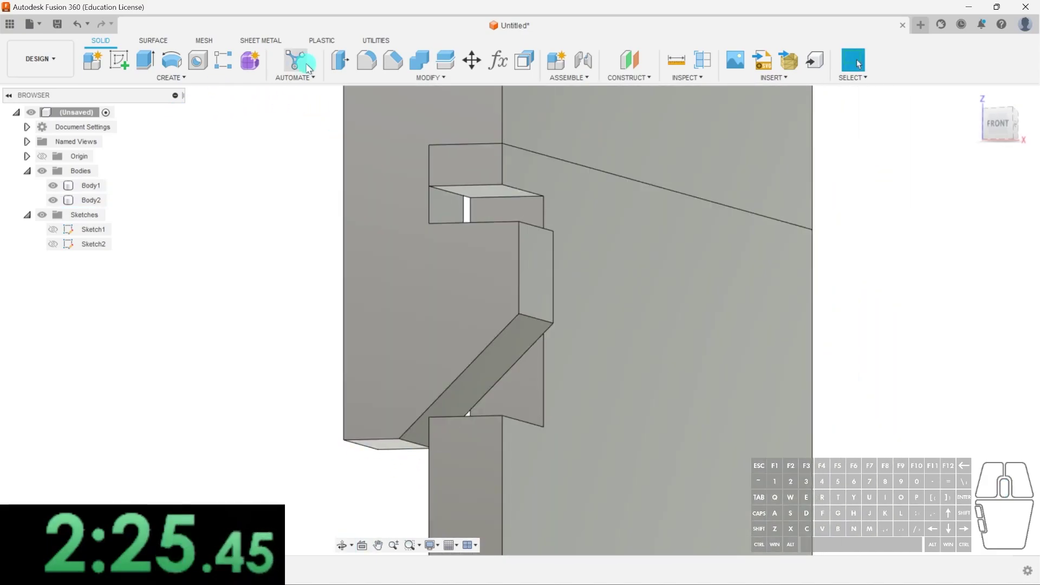
pyautogui.click(366, 61)
pyautogui.click(532, 321)
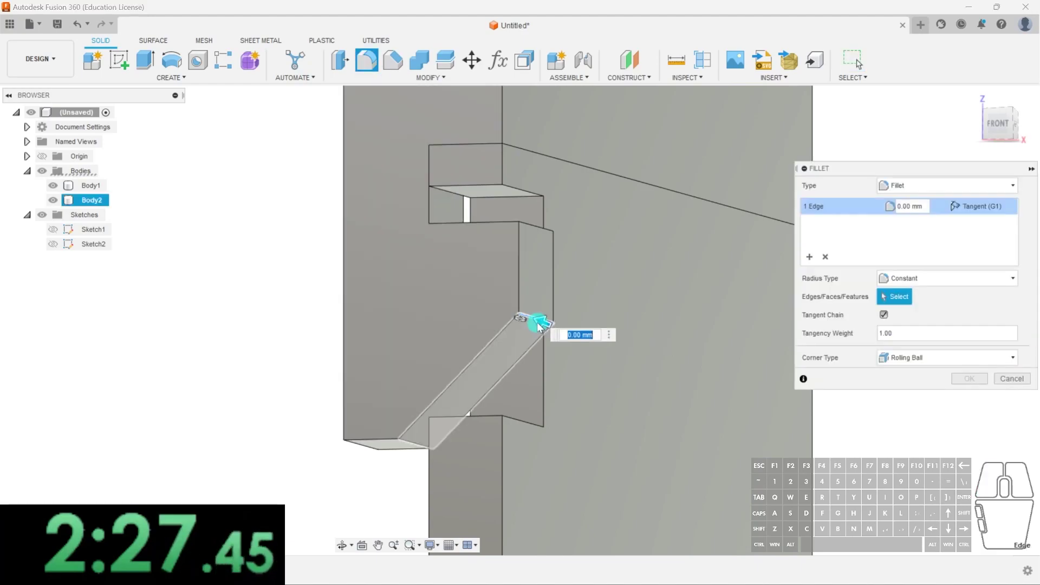
pyautogui.moveTo(531, 319); pyautogui.dragTo(529, 319)
pyautogui.click(969, 378)
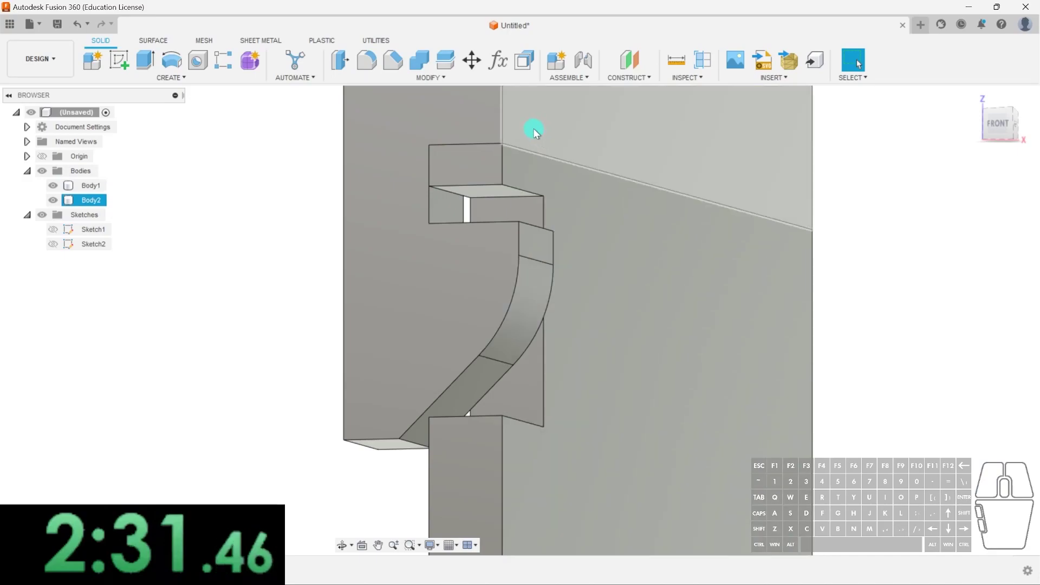
# - Chamfer the inner corner between the hook's arm and the latch's upper face by 1 mm
pyautogui.keyDown('shift'); pyautogui.moveTo(483, 163); pyautogui.dragTo(404, 148, button='middle'); pyautogui.keyUp('shift')
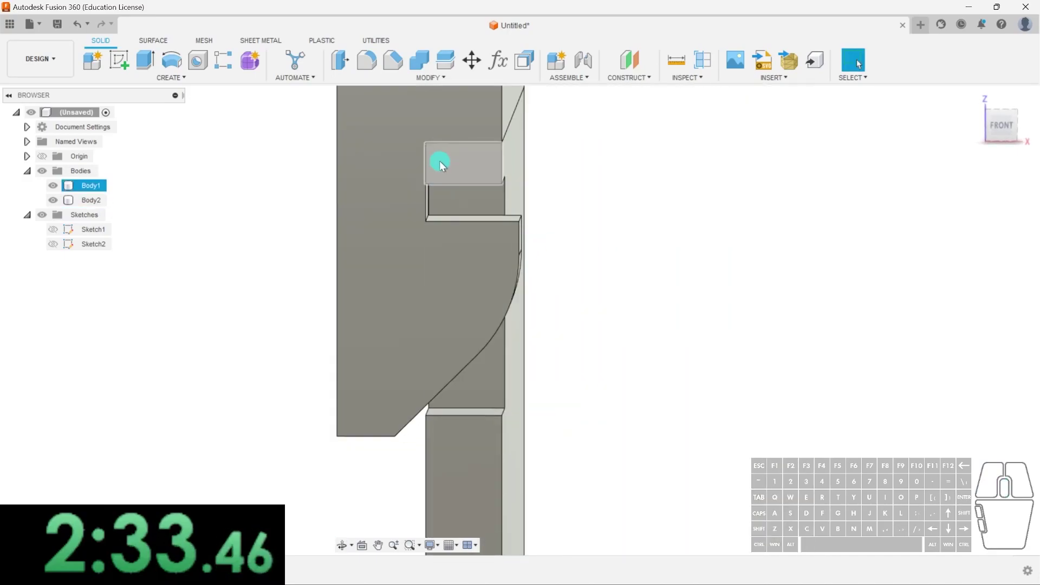
pyautogui.keyDown('shift'); pyautogui.moveTo(520, 244); pyautogui.dragTo(448, 226, button='middle'); pyautogui.keyUp('shift')
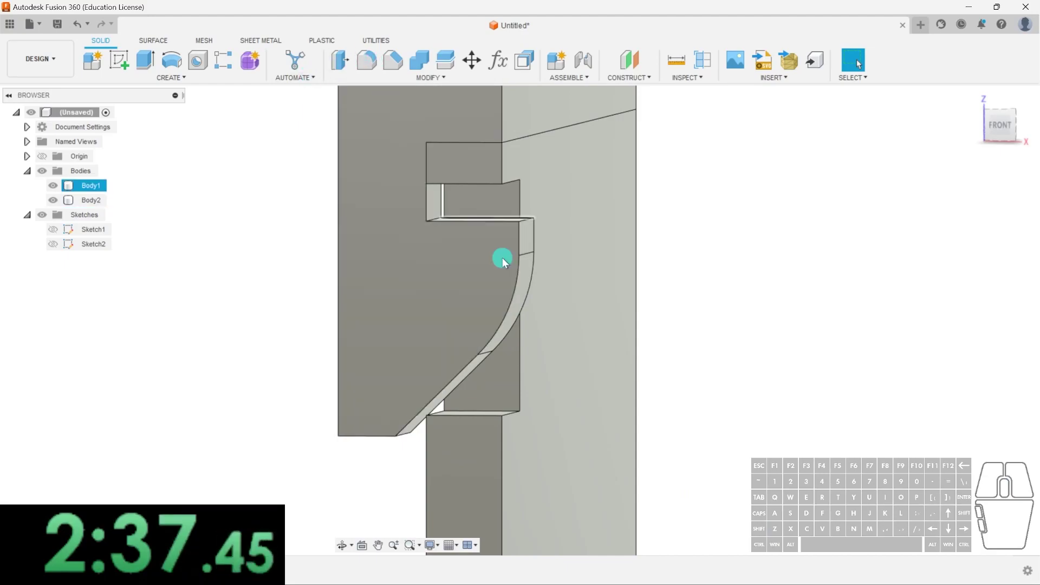
pyautogui.click(393, 60)
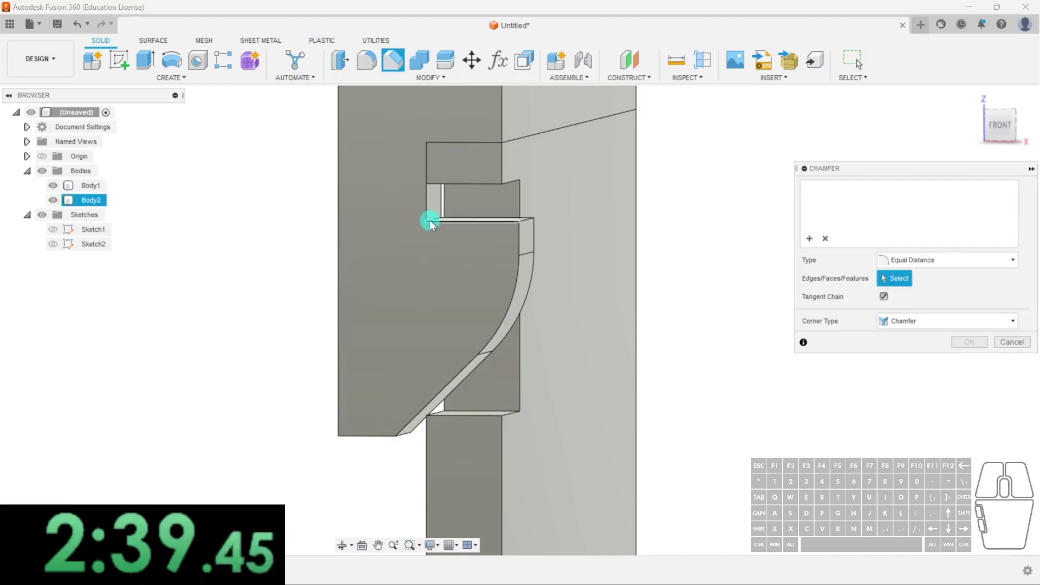
pyautogui.click(432, 222)
pyautogui.moveTo(440, 210); pyautogui.dragTo(454, 204)
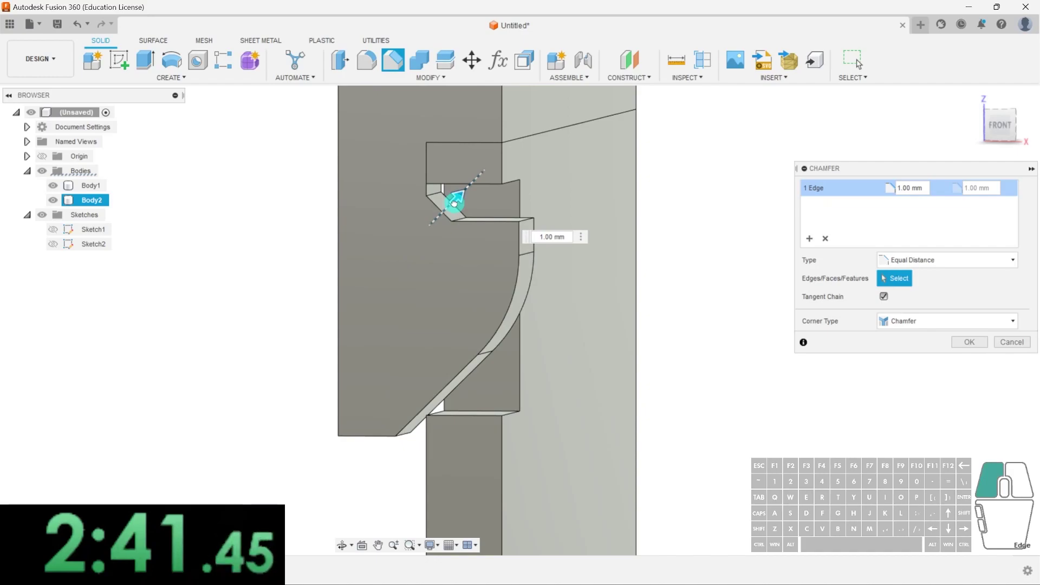
pyautogui.click(968, 342)
# - Examine the finished snap hook's fit in the lower wall opening, both close up and on the whole box
pyautogui.scroll(-3, 520, 269)
pyautogui.keyDown('shift'); pyautogui.moveTo(433, 274); pyautogui.dragTo(501, 268, button='middle'); pyautogui.keyUp('shift')
pyautogui.click(515, 256)
pyautogui.click(538, 267)
pyautogui.keyDown('shift'); pyautogui.moveTo(539, 267); pyautogui.dragTo(534, 274, button='middle'); pyautogui.keyUp('shift')
pyautogui.click(448, 234)
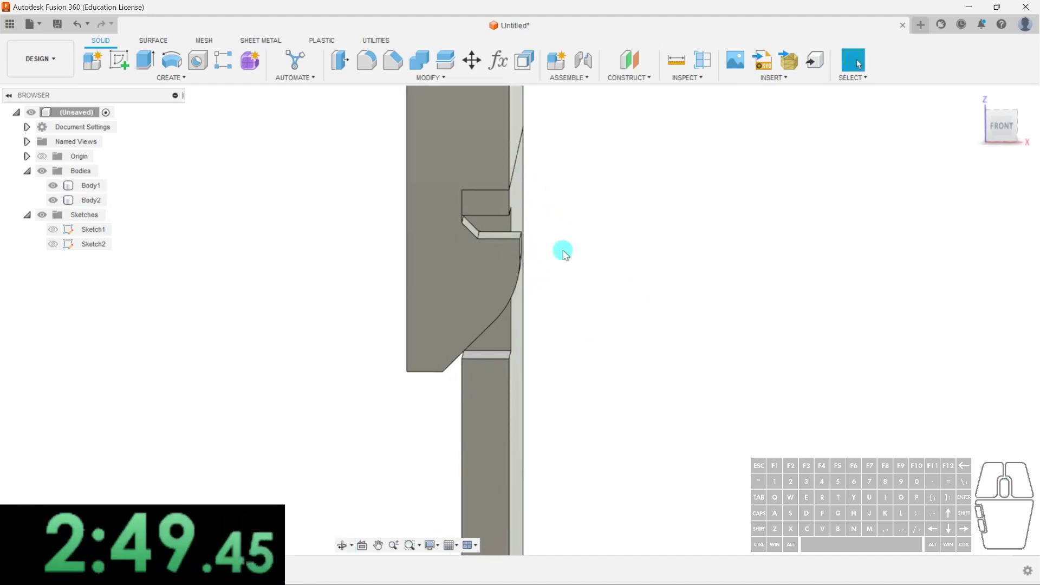
pyautogui.keyDown('shift'); pyautogui.moveTo(575, 237); pyautogui.dragTo(520, 283, button='middle'); pyautogui.keyUp('shift')
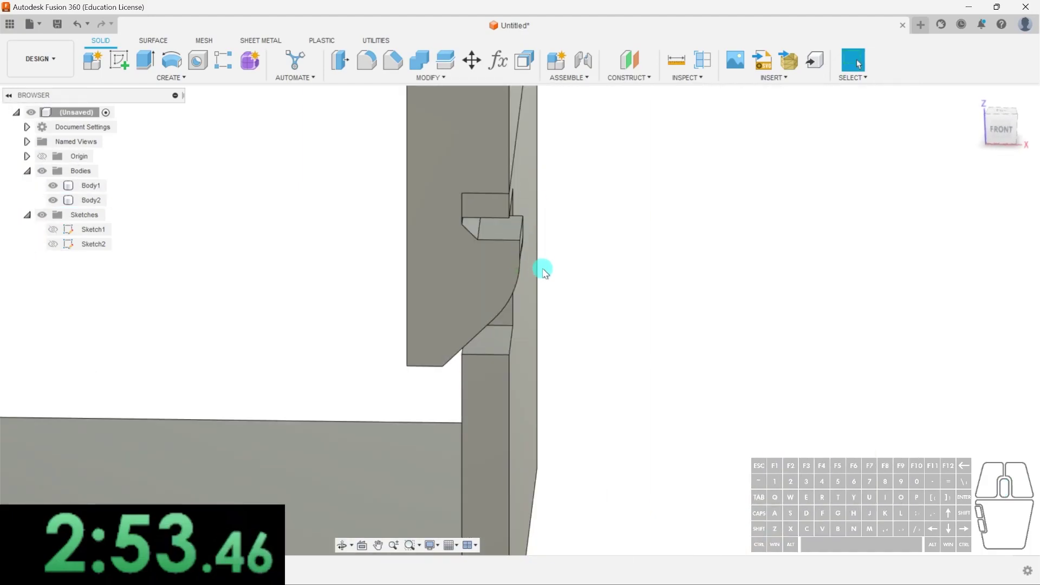
pyautogui.click(495, 210)
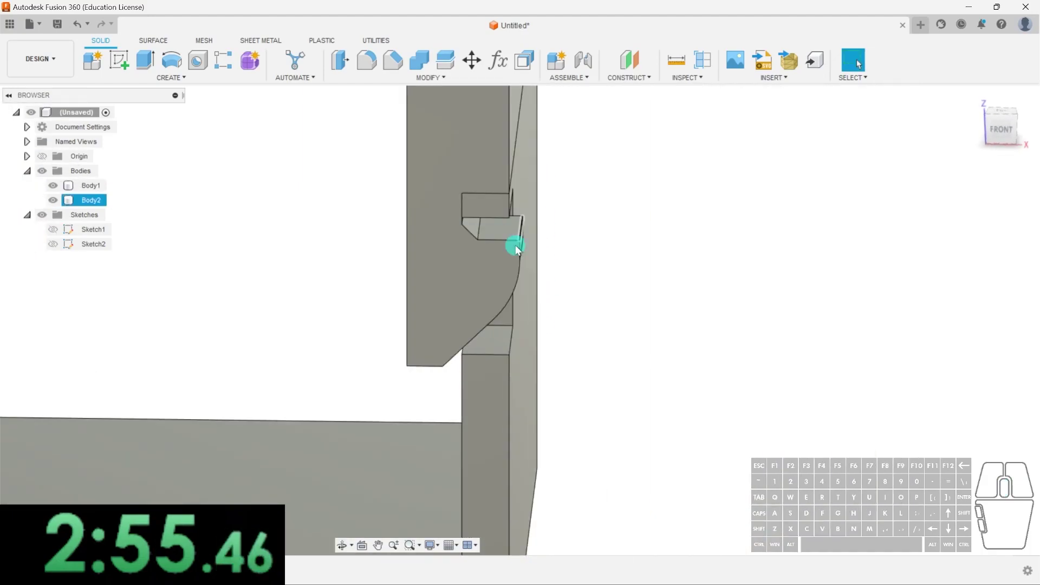
pyautogui.click(519, 266)
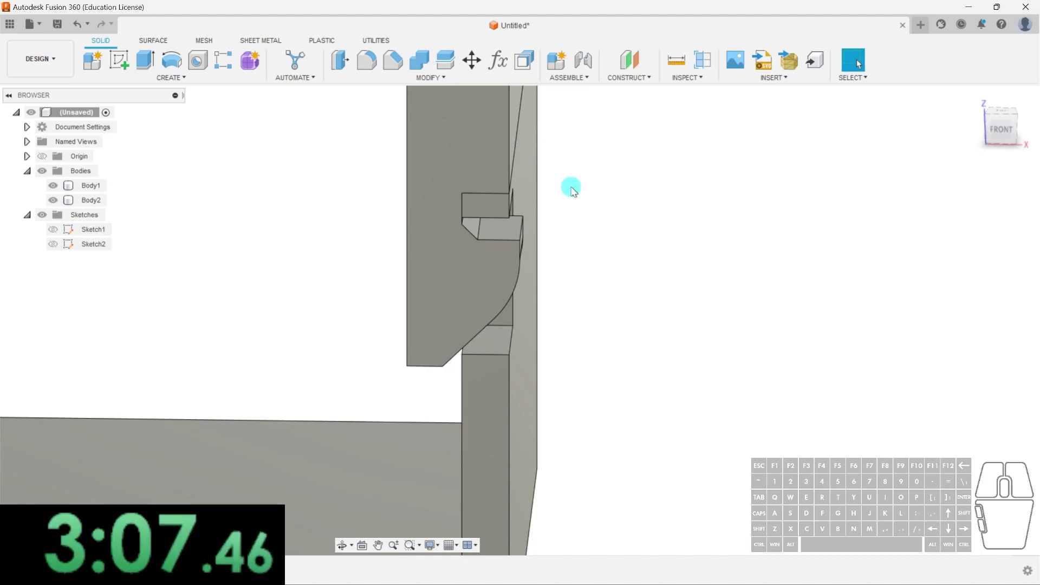
pyautogui.scroll(-5, 617, 254)
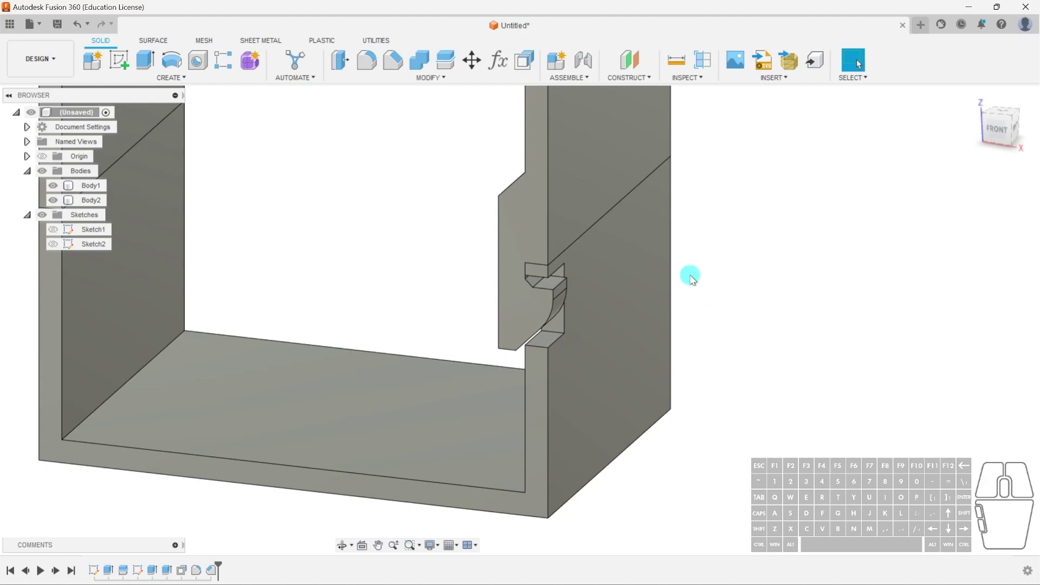
pyautogui.scroll(-3, 620, 350)
pyautogui.moveTo(620, 350); pyautogui.dragTo(684, 346, button='middle')
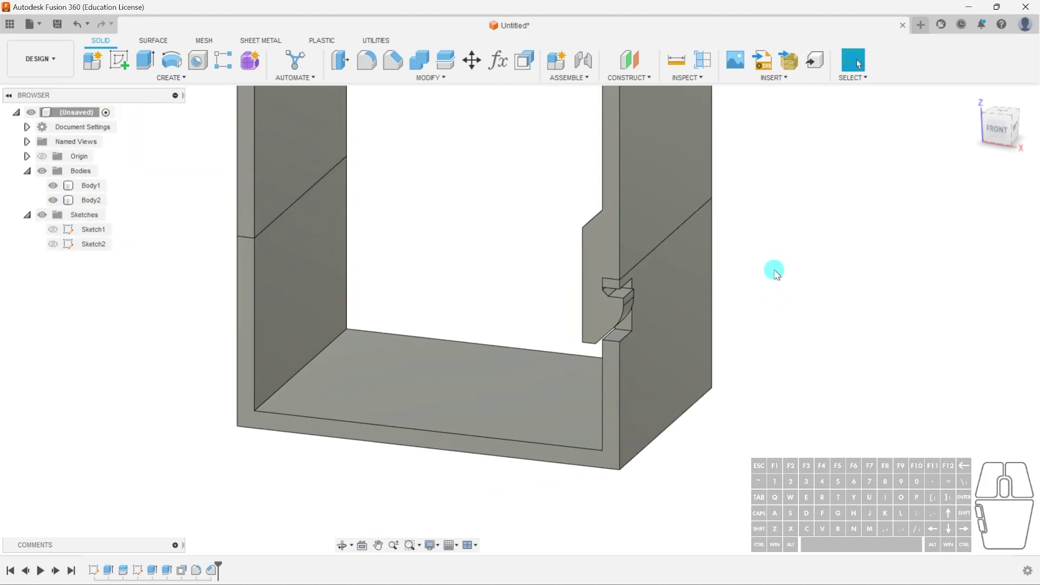